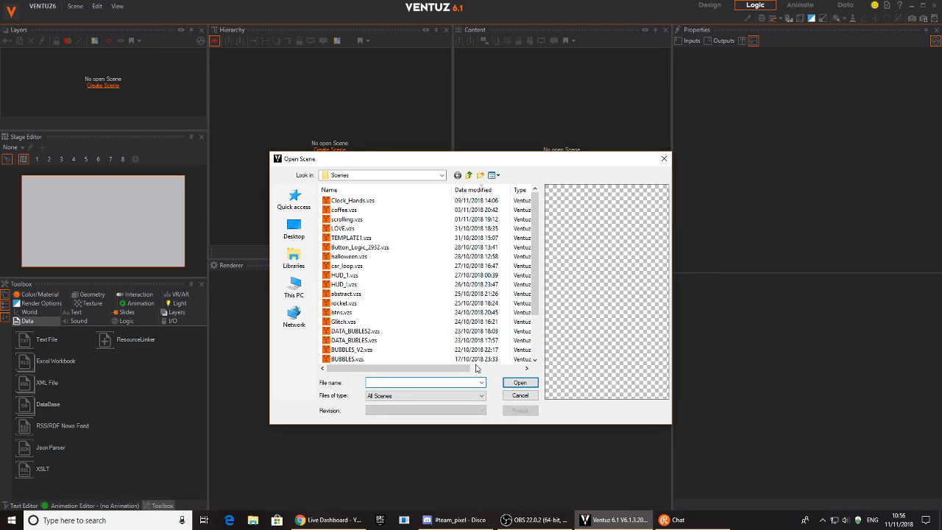
Start a new scene instead of opening one, and resize the panels to enlarge the Renderer preview.
{"action": "left_click", "coordinate": [509, 395]}
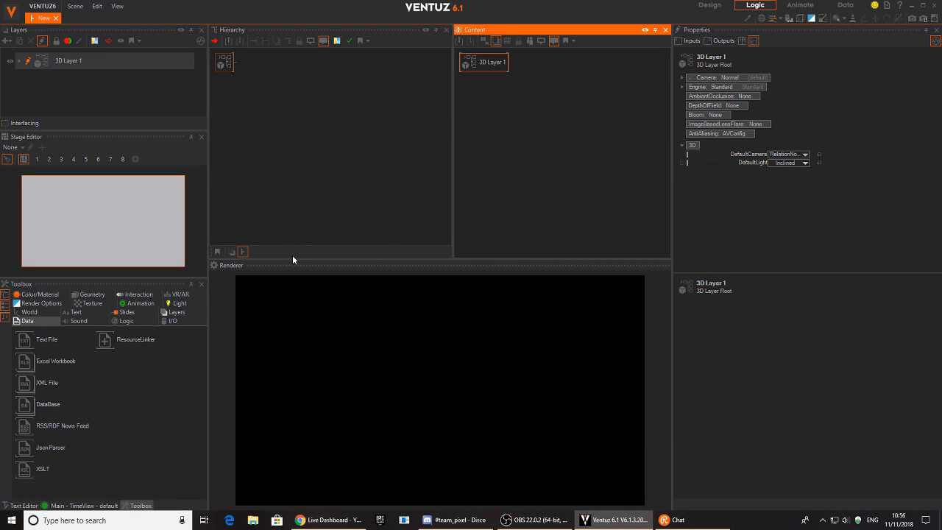
{"action": "left_click_drag", "start_coordinate": [289, 260], "coordinate": [278, 217]}
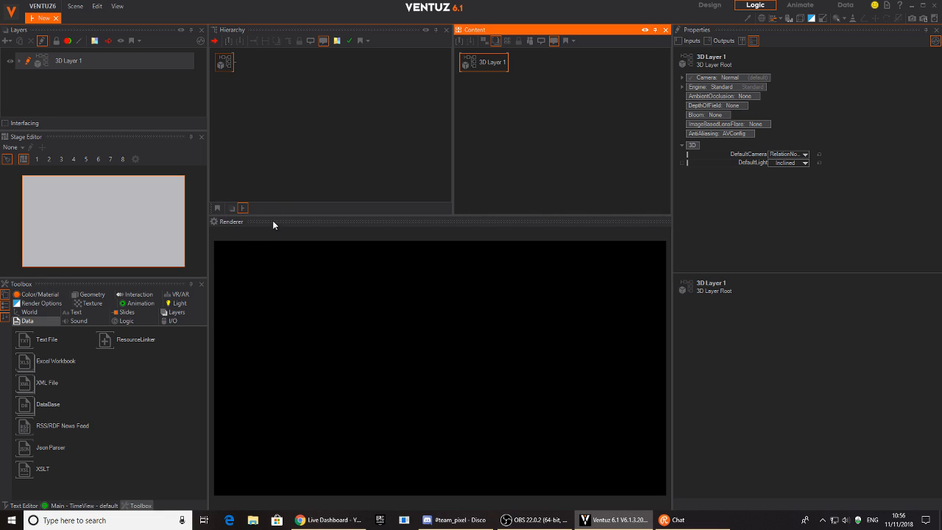
{"action": "left_click_drag", "start_coordinate": [207, 230], "coordinate": [173, 231]}
{"action": "left_click_drag", "start_coordinate": [235, 218], "coordinate": [236, 232]}
Add an Axis node to the Hierarchy via the 'ax' quick-add search.
{"action": "left_click", "coordinate": [227, 147]}
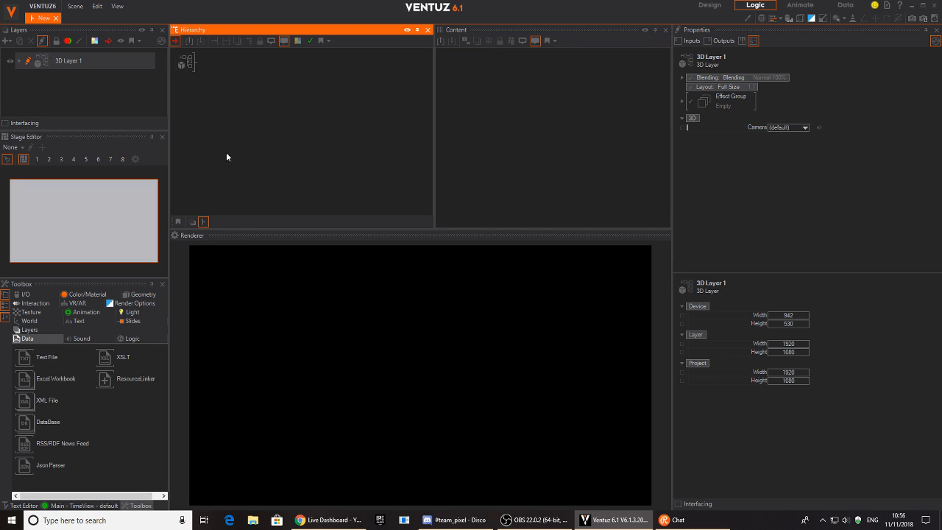
{"action": "left_click_drag", "start_coordinate": [170, 259], "coordinate": [176, 259]}
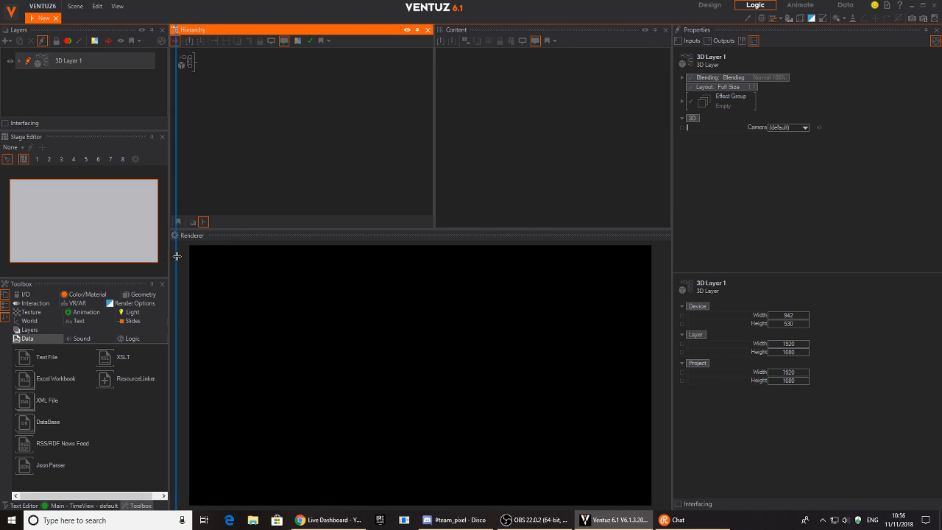
{"action": "double_click", "coordinate": [251, 104]}
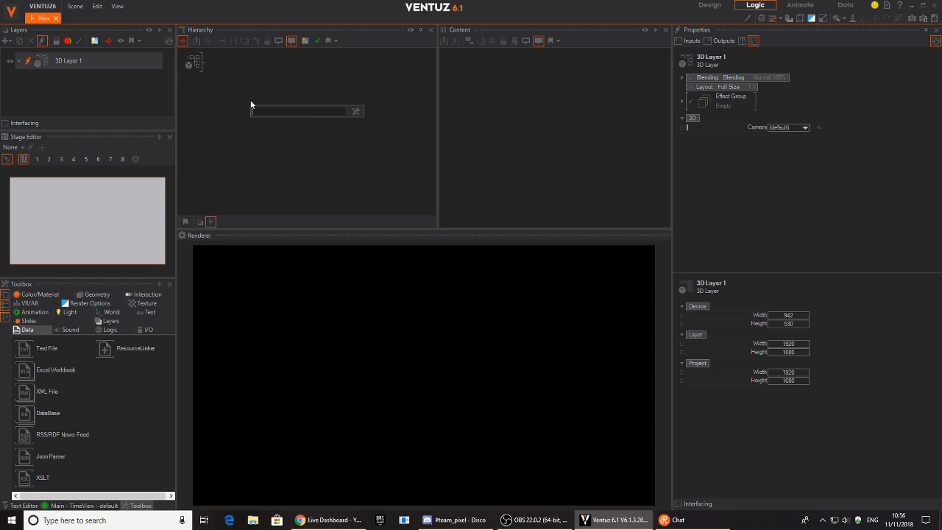
{"action": "type", "text": "ax"}
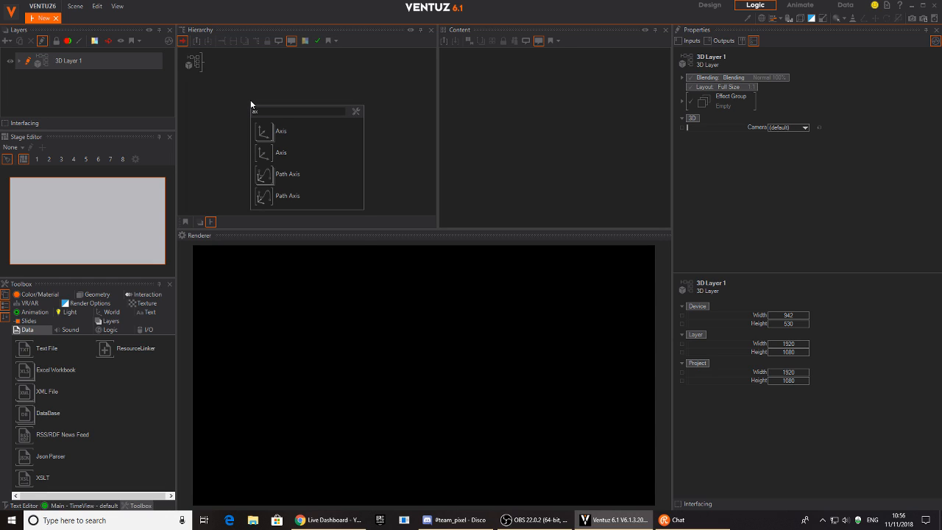
{"action": "left_click", "coordinate": [234, 135]}
{"action": "double_click", "coordinate": [259, 111]}
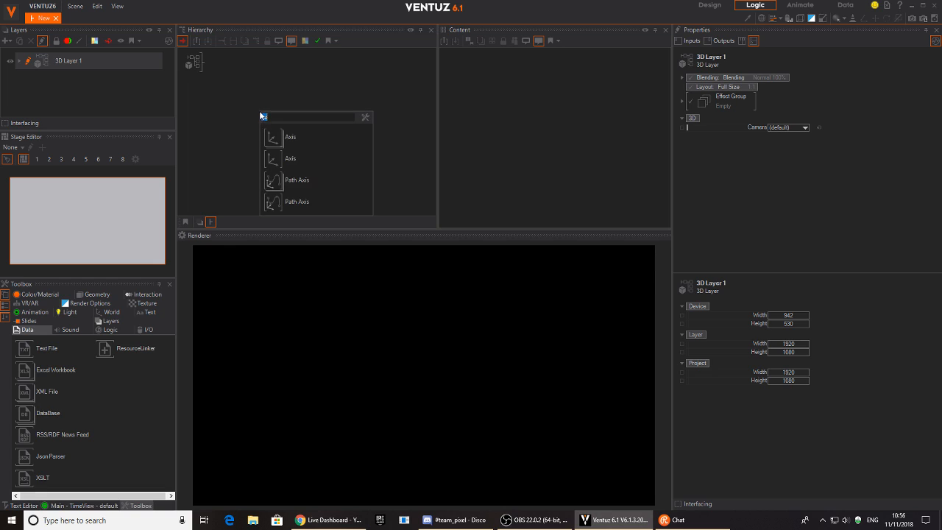
{"action": "left_click", "coordinate": [265, 135]}
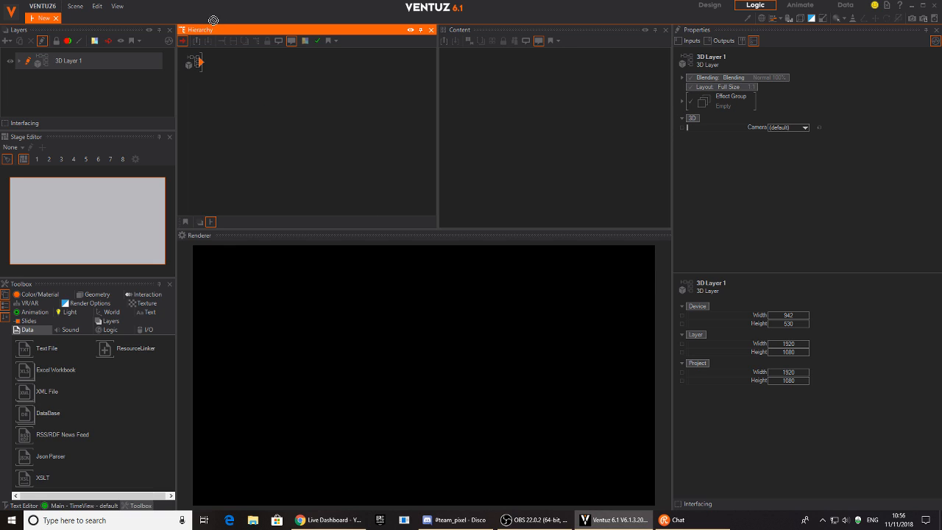
Add a Rounded Rectangle under the Axis via the 'roun' search.
{"action": "double_click", "coordinate": [261, 105]}
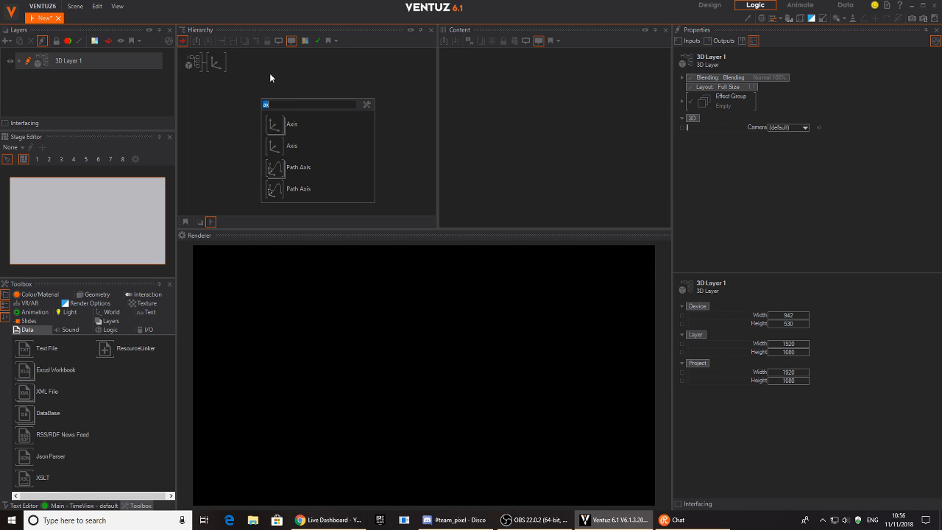
{"action": "type", "text": "roun"}
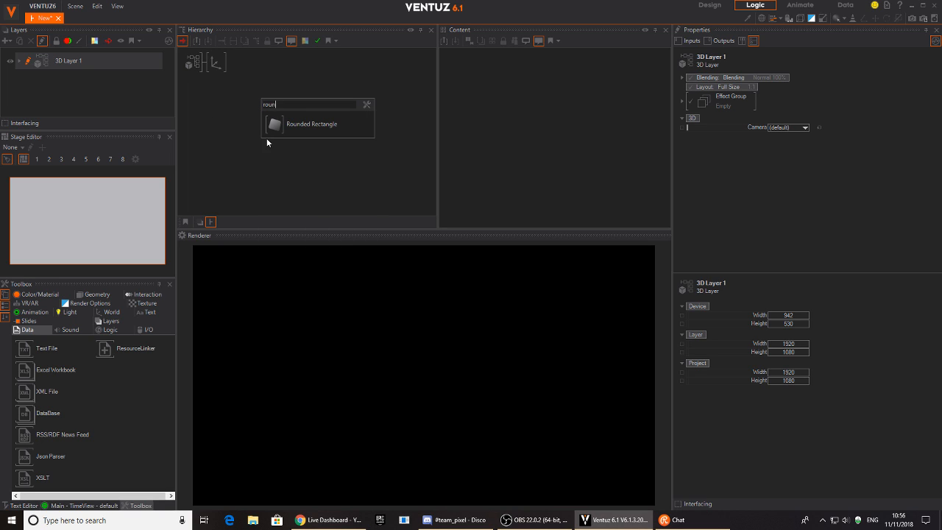
{"action": "left_click", "coordinate": [309, 124]}
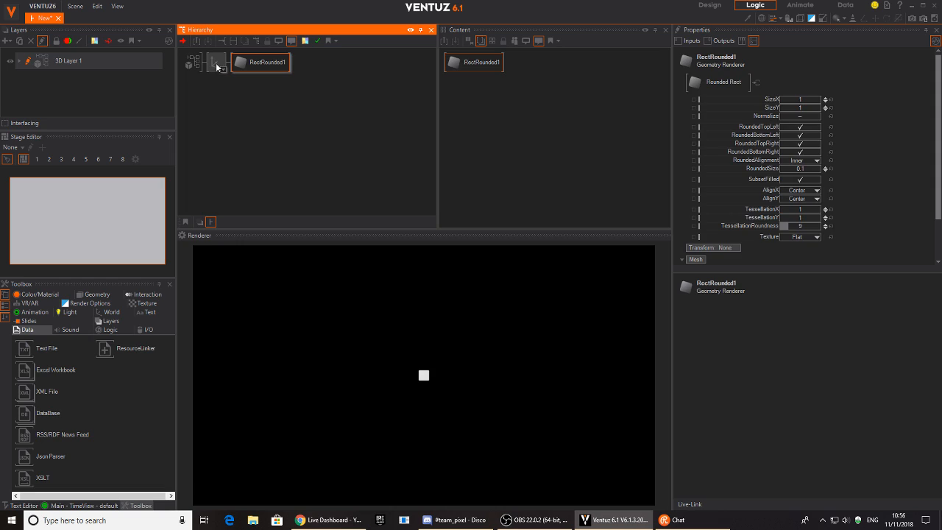
Scale the Axis by 7 and flatten the rounded rectangle to SizeY about 0.1.
{"action": "left_click", "coordinate": [216, 63]}
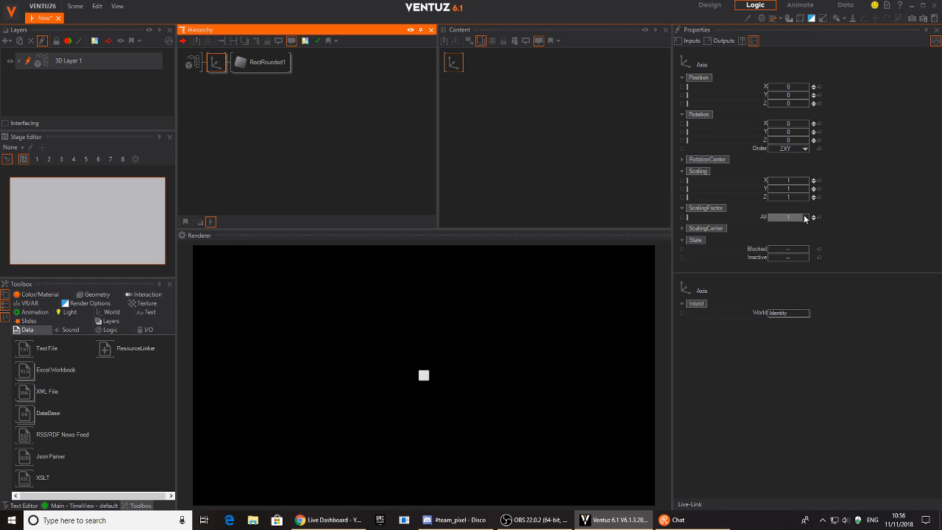
{"action": "left_click_drag", "start_coordinate": [788, 217], "coordinate": [809, 219]}
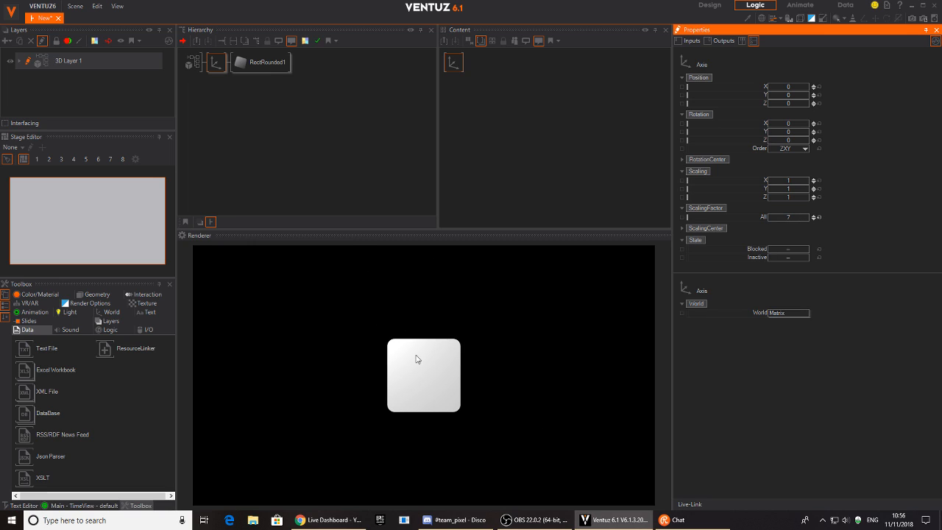
{"action": "left_click", "coordinate": [262, 61]}
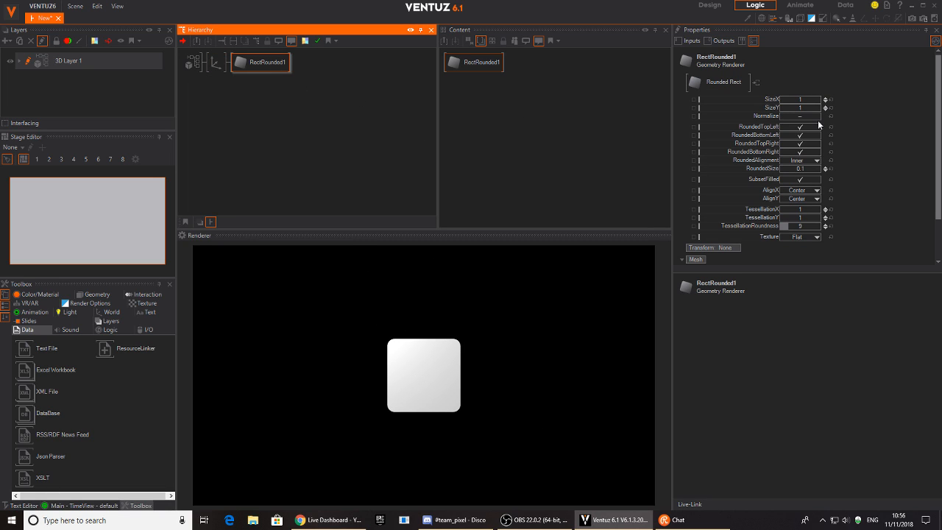
{"action": "left_click_drag", "start_coordinate": [807, 110], "coordinate": [778, 108]}
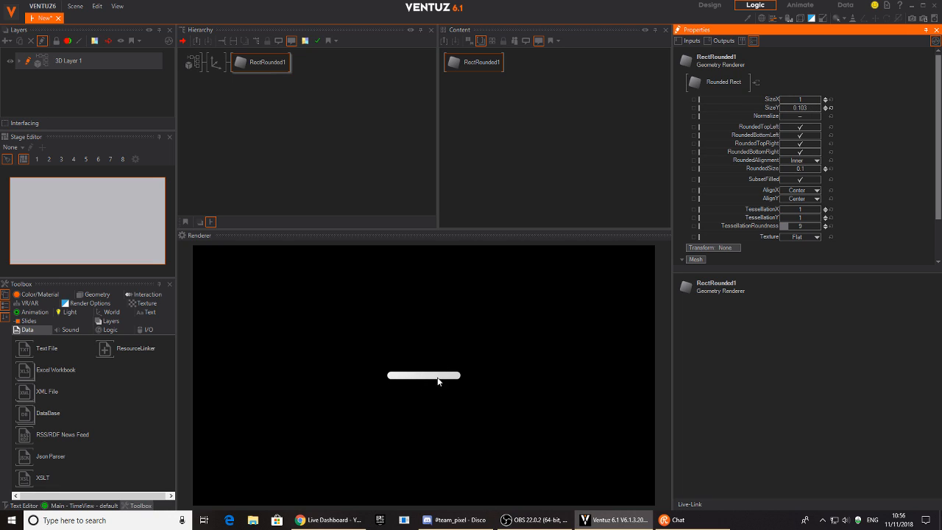
Rename the rounded rectangle node to LINE1.
{"action": "left_click", "coordinate": [208, 85]}
{"action": "double_click", "coordinate": [254, 62]}
{"action": "type", "text": "L"}
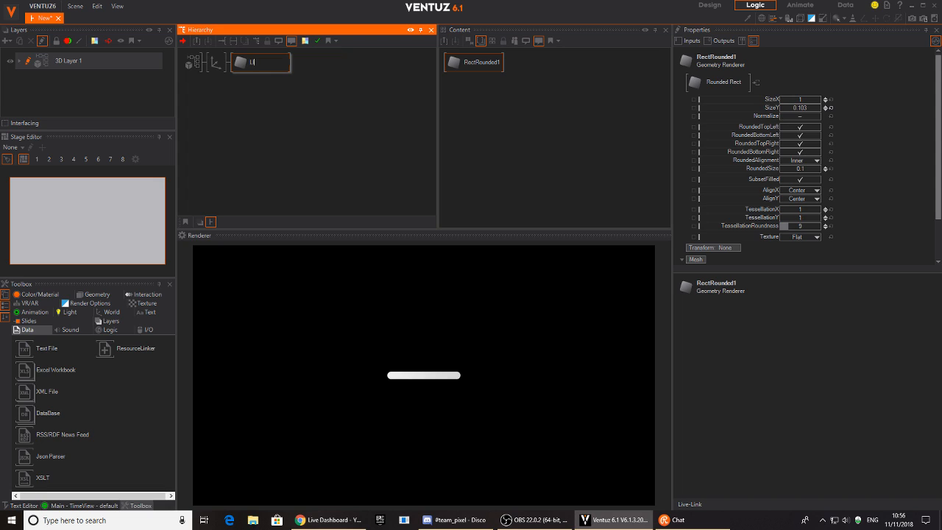
{"action": "key", "text": "Return"}
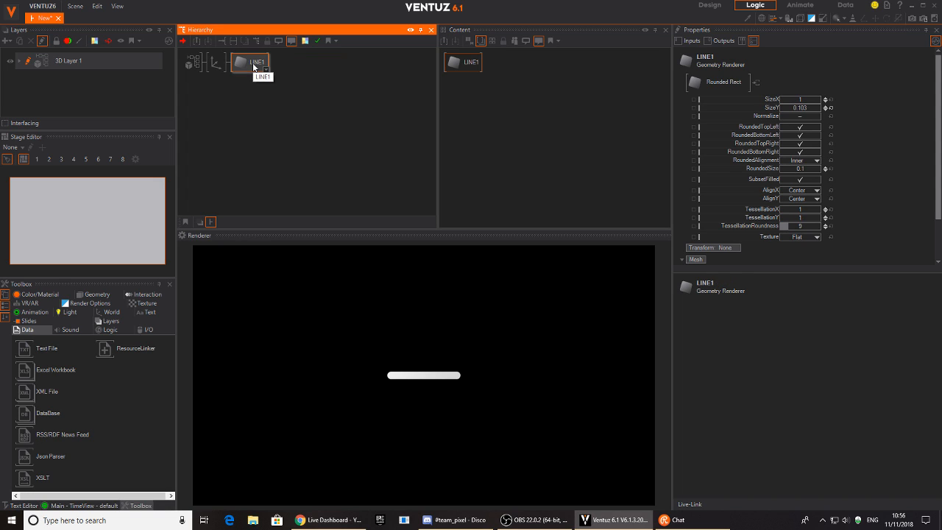
{"action": "left_click", "coordinate": [223, 80]}
{"action": "left_click", "coordinate": [217, 71]}
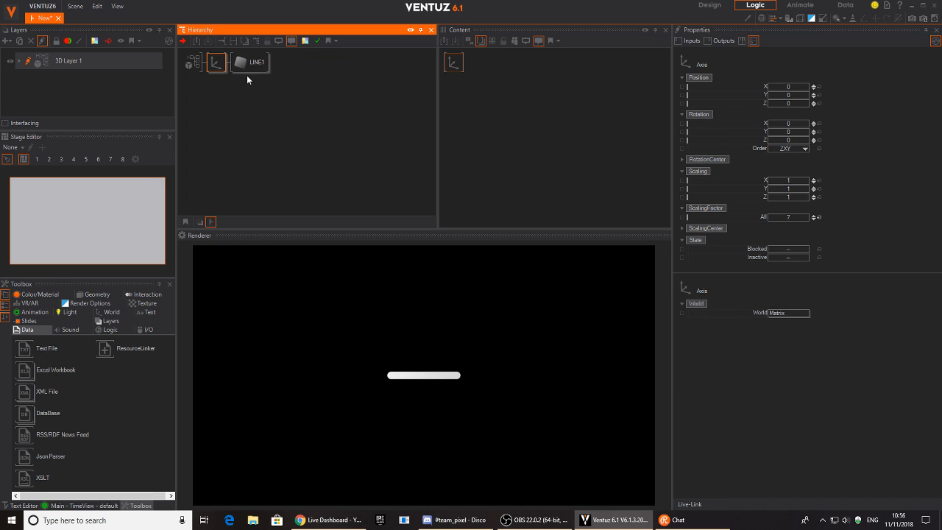
Set LINE1's AlignX to Left, keeping its Axis rotation at zero.
{"action": "left_click", "coordinate": [250, 65]}
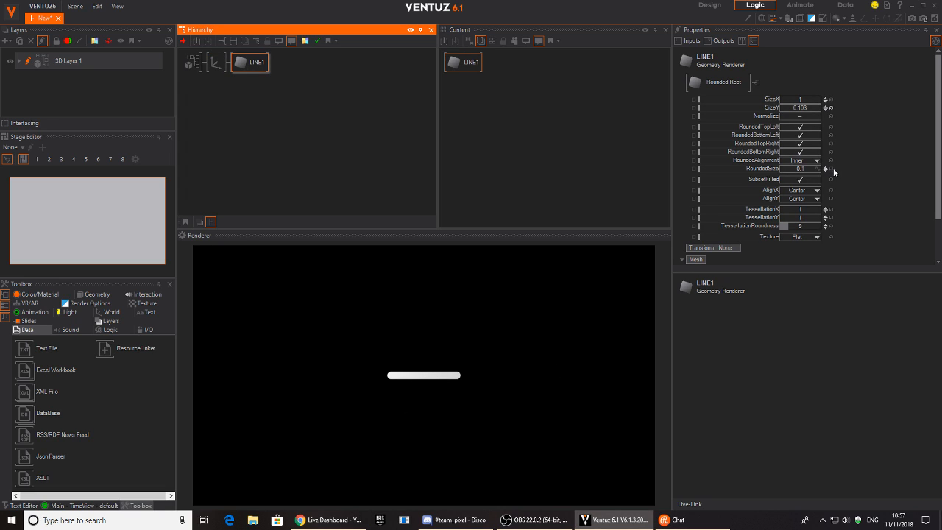
{"action": "left_click", "coordinate": [801, 190]}
{"action": "left_click", "coordinate": [798, 198]}
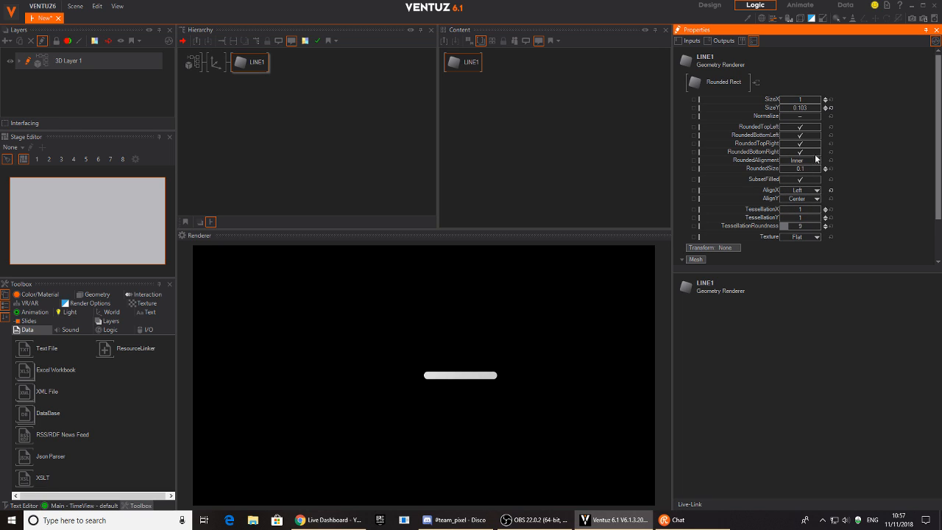
{"action": "left_click", "coordinate": [218, 64]}
{"action": "left_click_drag", "start_coordinate": [782, 141], "coordinate": [813, 146]}
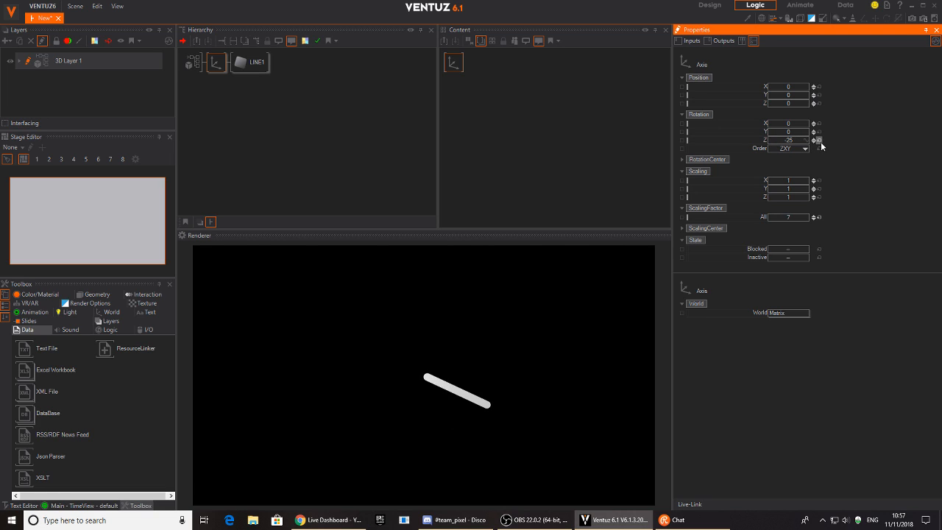
{"action": "left_click", "coordinate": [819, 139]}
Duplicate the Axis+LINE1 branch, naming the copy LINE2 and the axes 1 and 2.
{"action": "left_click", "coordinate": [218, 69]}
{"action": "left_click_drag", "start_coordinate": [218, 67], "coordinate": [219, 79], "text": "ctrl"}
{"action": "double_click", "coordinate": [259, 86]}
{"action": "left_click", "coordinate": [268, 84]}
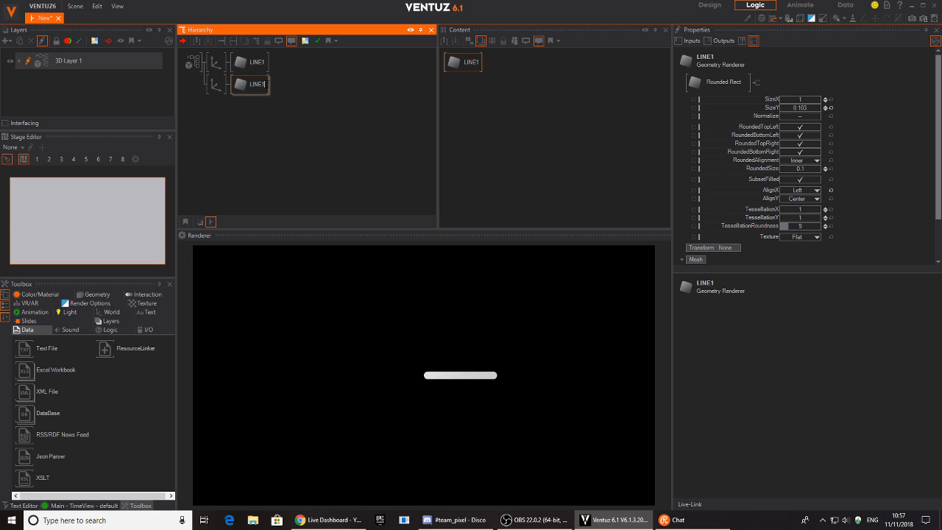
{"action": "left_click", "coordinate": [276, 115]}
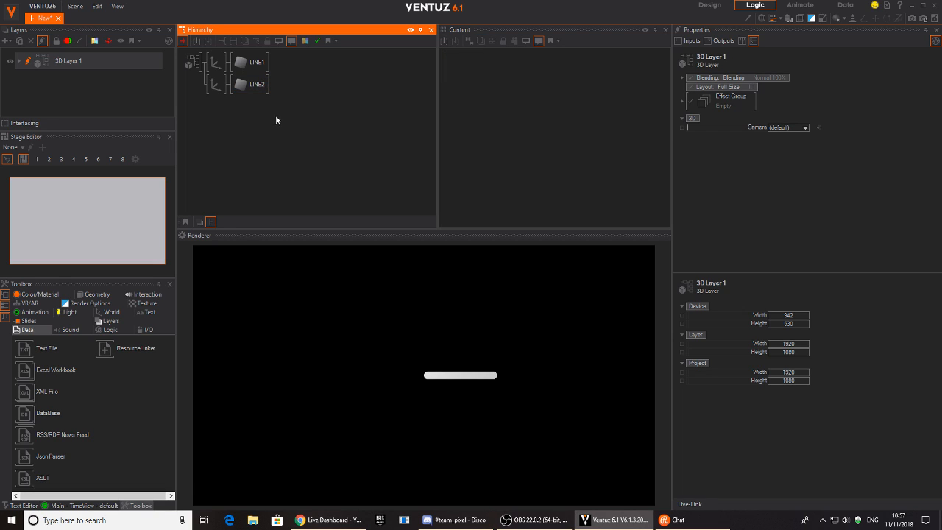
{"action": "left_click", "coordinate": [213, 87]}
{"action": "left_click", "coordinate": [215, 66]}
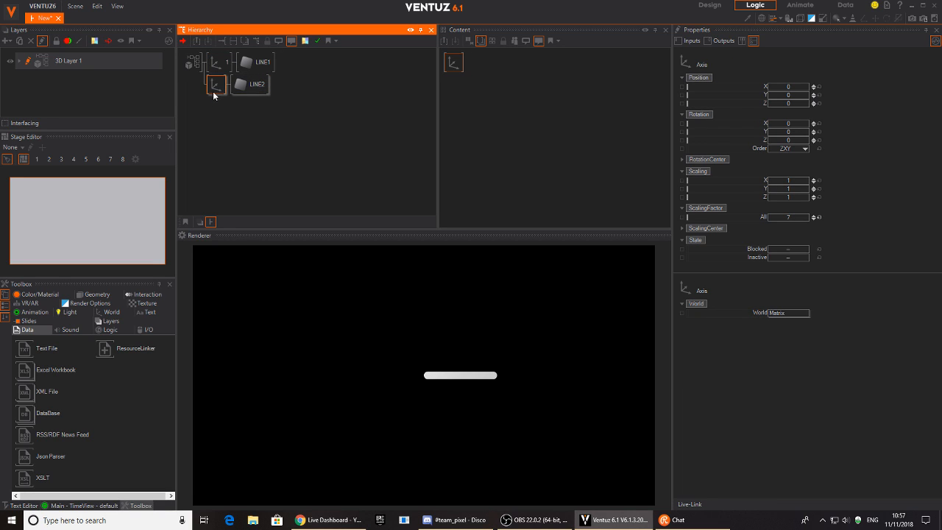
{"action": "left_click", "coordinate": [220, 107]}
{"action": "left_click", "coordinate": [220, 85]}
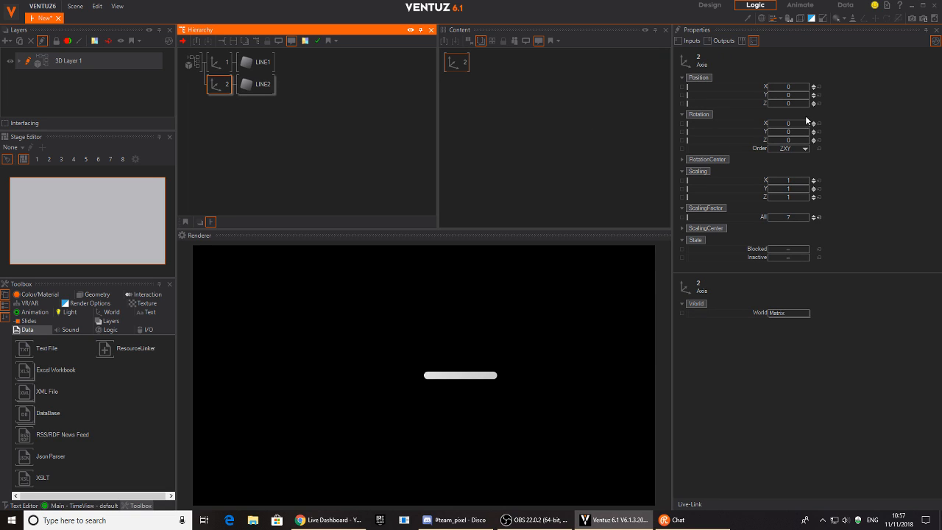
Set LINE2's AlignX to Right and move Axis 2 down to X 7.07, Y -1.59.
{"action": "left_click", "coordinate": [263, 84]}
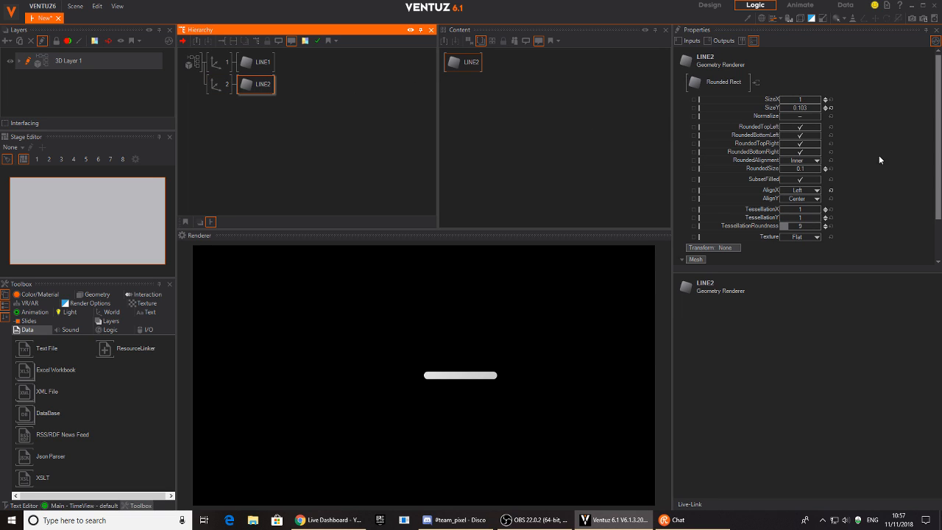
{"action": "left_click", "coordinate": [814, 190]}
{"action": "left_click", "coordinate": [793, 221]}
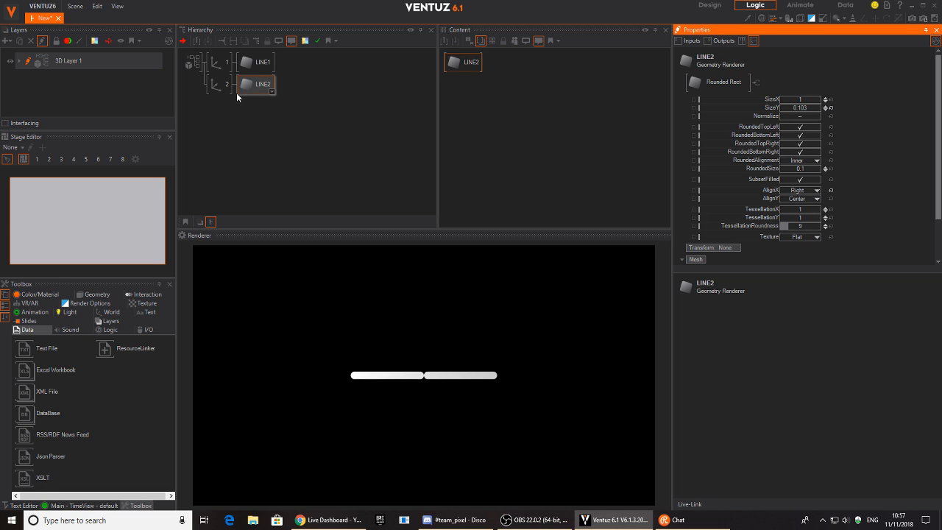
{"action": "left_click", "coordinate": [215, 86]}
{"action": "mouse_move", "coordinate": [797, 98]}
{"action": "left_mouse_down"}
{"action": "mouse_move", "coordinate": [784, 95]}
{"action": "mouse_move", "coordinate": [803, 92]}
{"action": "left_mouse_up"}
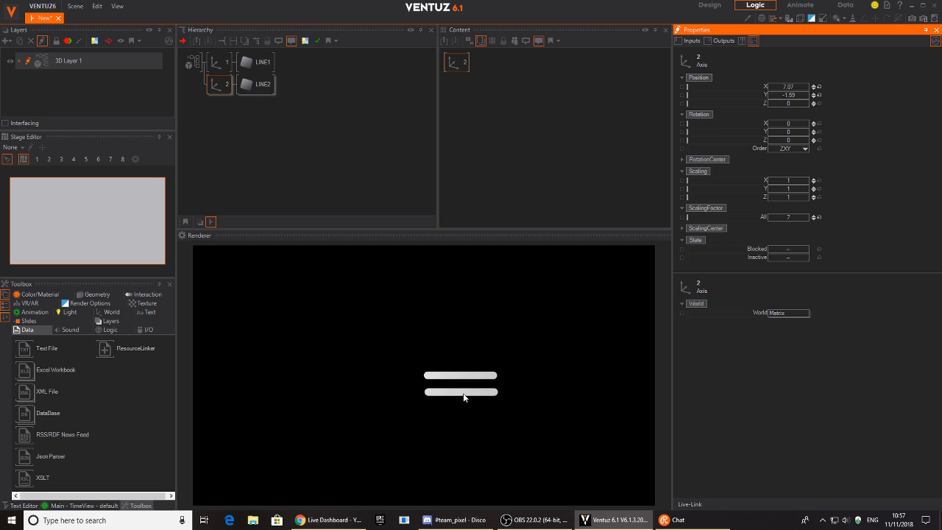
Insert a new parent Axis above both line branches.
{"action": "left_click", "coordinate": [237, 139]}
{"action": "type", "text": "ax"}
{"action": "left_click_drag", "start_coordinate": [258, 169], "coordinate": [209, 67]}
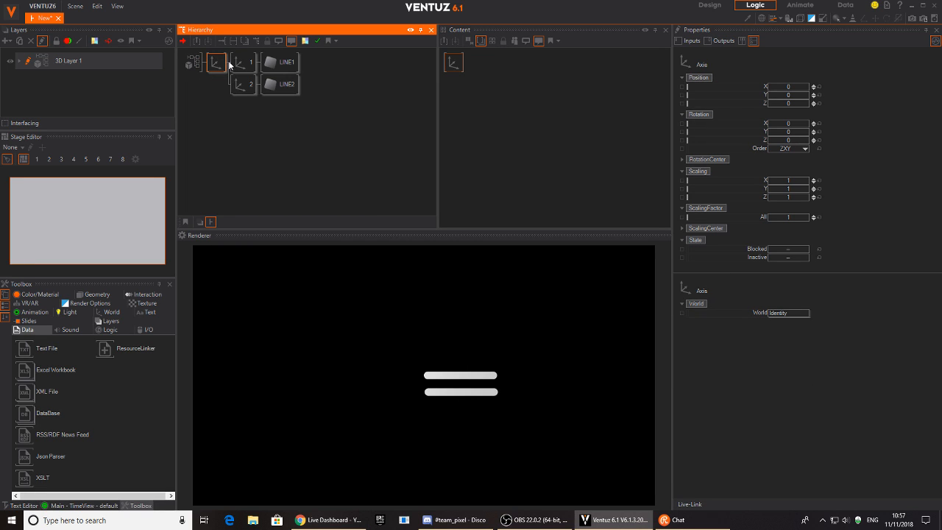
Reset axes 1 and 2 ScalingFactor to 1 and scale the parent Axis to 3.04.
{"action": "left_click", "coordinate": [243, 65], "text": "ctrl"}
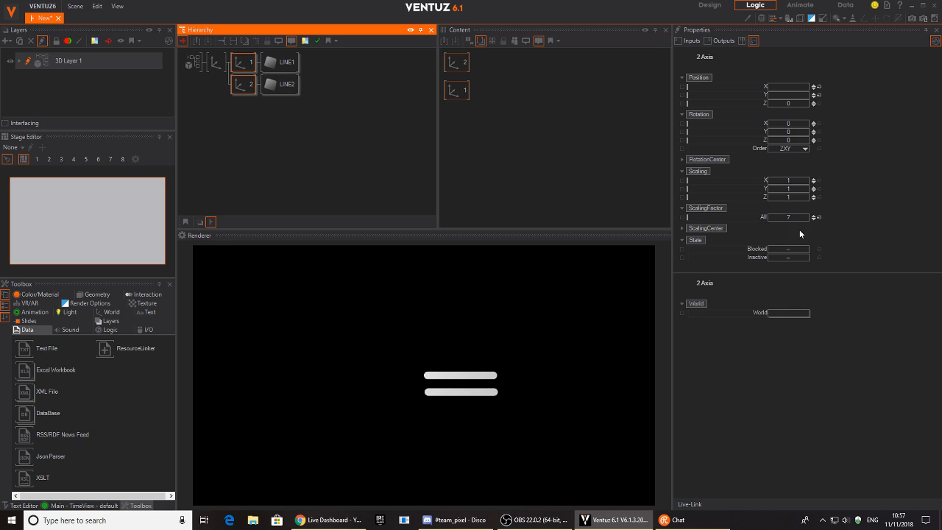
{"action": "left_click", "coordinate": [818, 217]}
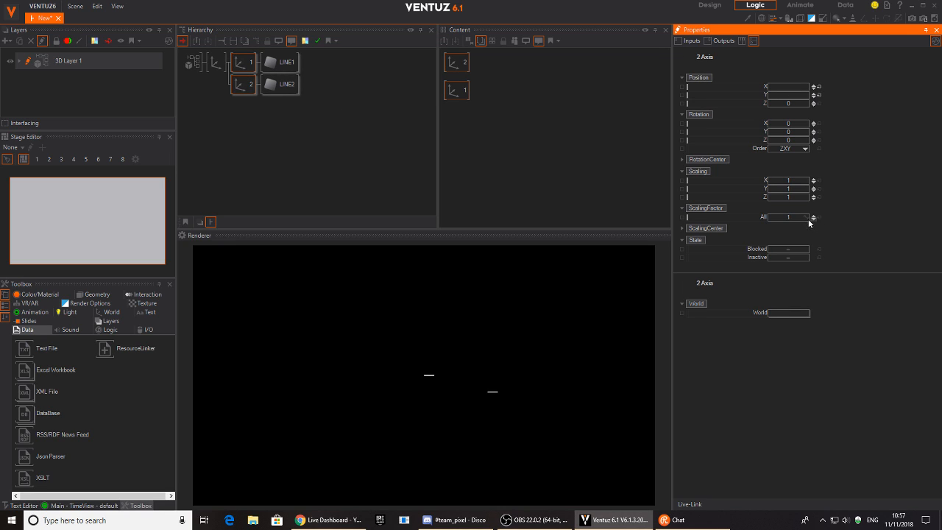
{"action": "left_click", "coordinate": [214, 65]}
{"action": "left_click_drag", "start_coordinate": [790, 216], "coordinate": [808, 219]}
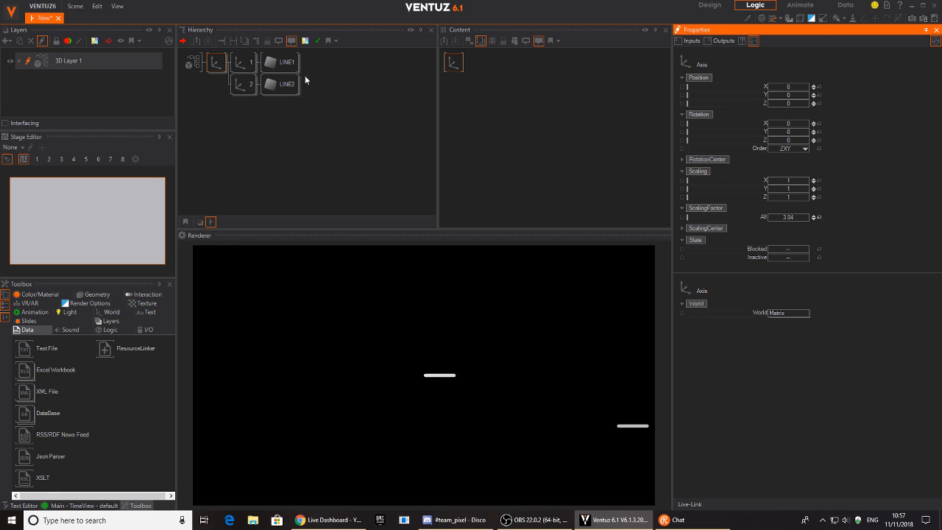
Reposition Axis 2 so the lower bar sits beneath the upper bar.
{"action": "left_click", "coordinate": [238, 84]}
{"action": "left_click", "coordinate": [820, 87]}
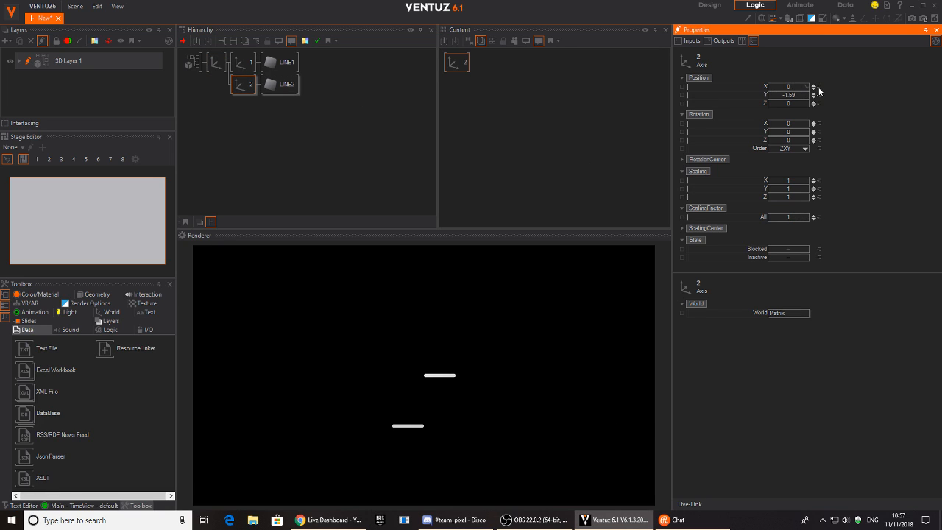
{"action": "left_click", "coordinate": [242, 63]}
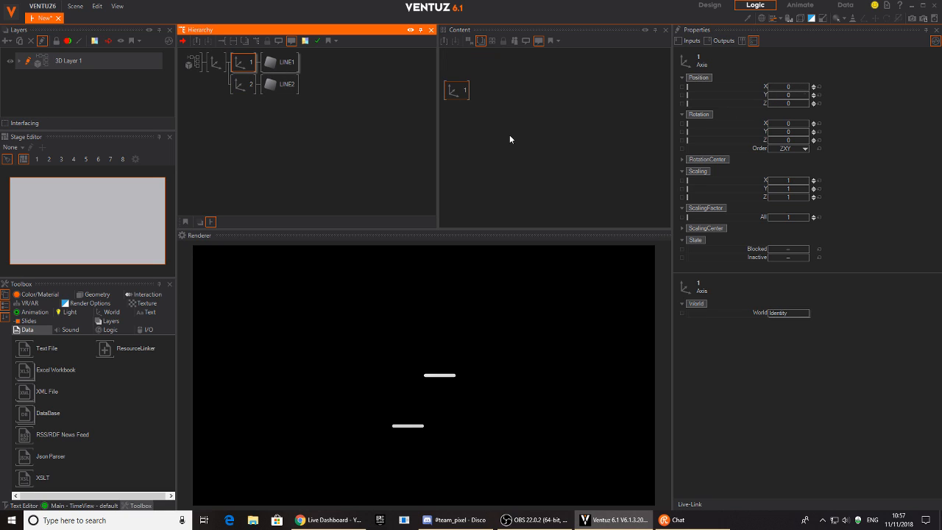
{"action": "left_click", "coordinate": [246, 87]}
{"action": "left_click_drag", "start_coordinate": [810, 94], "coordinate": [801, 104]}
{"action": "mouse_move", "coordinate": [800, 87]}
{"action": "left_mouse_down"}
{"action": "mouse_move", "coordinate": [810, 87]}
{"action": "mouse_move", "coordinate": [794, 96]}
{"action": "mouse_move", "coordinate": [811, 100]}
{"action": "left_mouse_up"}
Raise the parent Axis scaling to 9.09 and set Axis 2 to X 1.005, Y -0.272.
{"action": "left_click", "coordinate": [217, 65]}
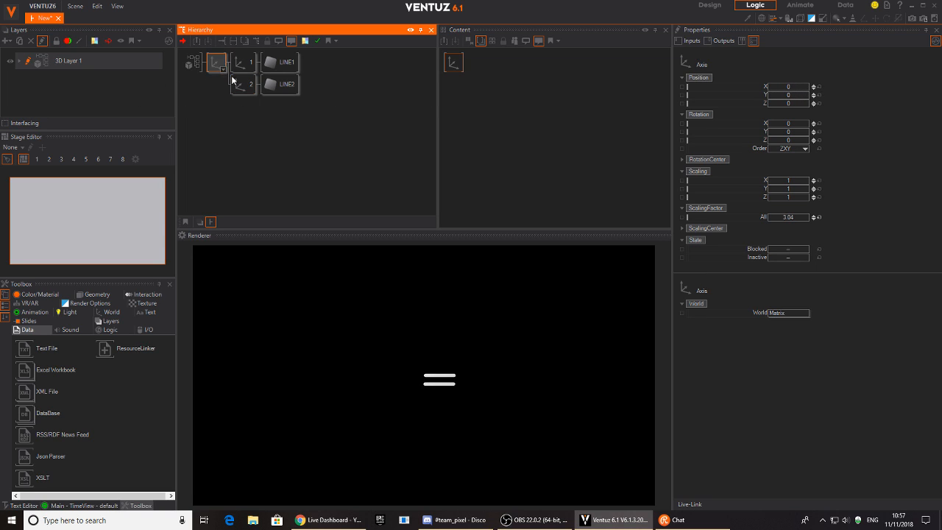
{"action": "left_click_drag", "start_coordinate": [809, 220], "coordinate": [809, 220]}
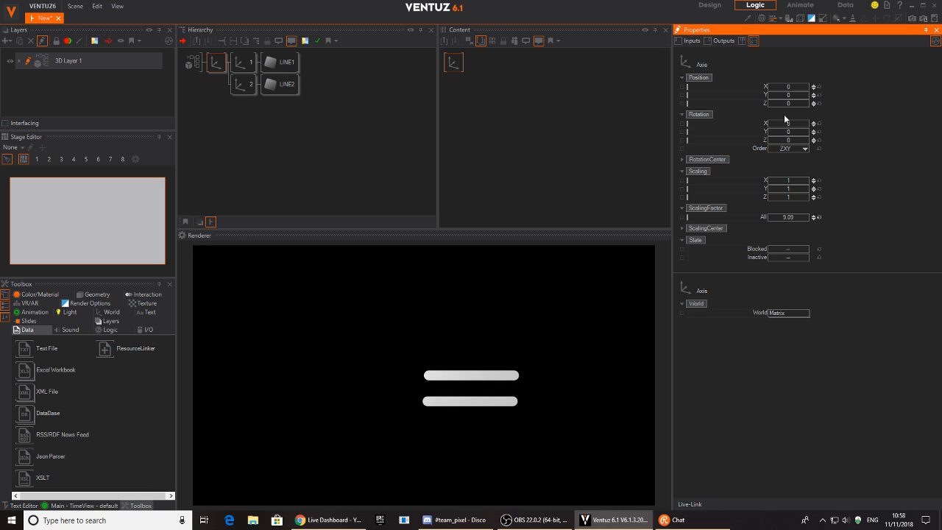
{"action": "left_click_drag", "start_coordinate": [788, 94], "coordinate": [365, 102]}
{"action": "left_click", "coordinate": [243, 83]}
{"action": "left_click_drag", "start_coordinate": [791, 89], "coordinate": [806, 86]}
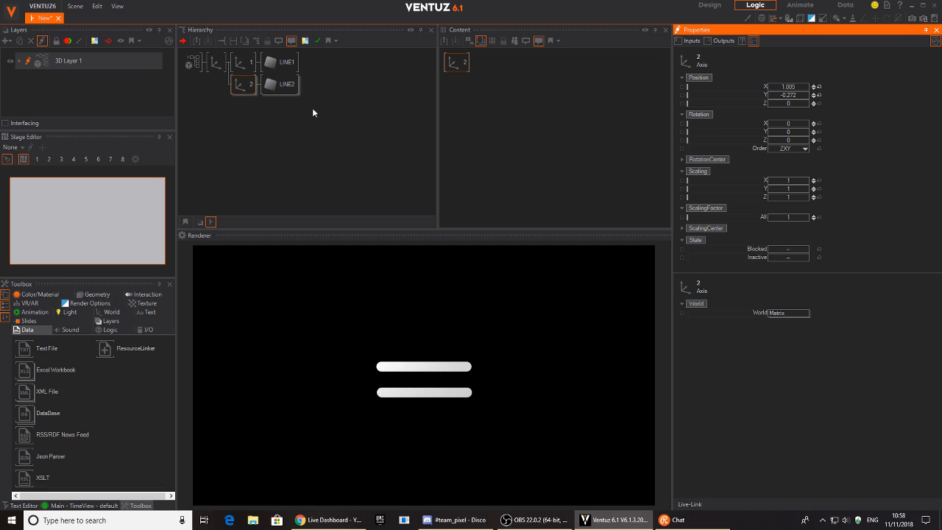
{"action": "left_click", "coordinate": [254, 152]}
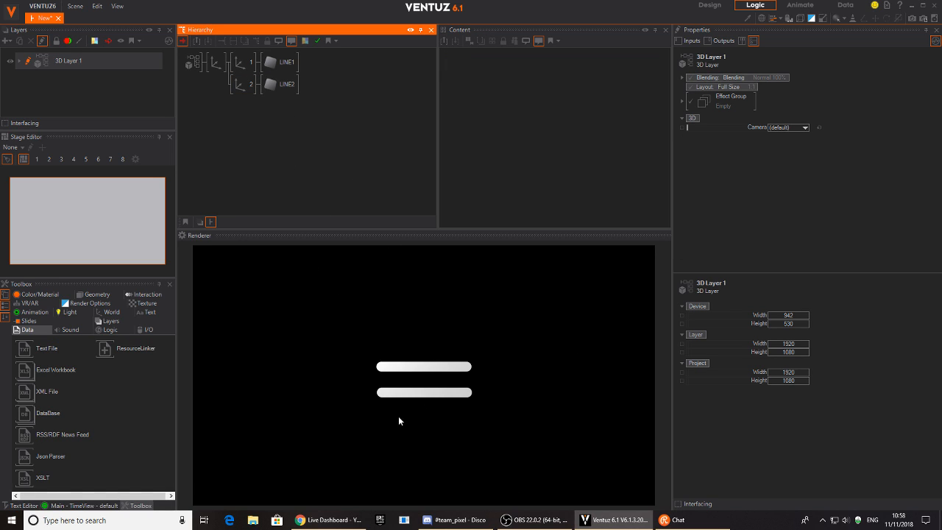
Add a Keyframe Animation node, Animation1, to the Content area.
{"action": "left_click", "coordinate": [243, 63]}
{"action": "left_click", "coordinate": [233, 85], "text": "ctrl"}
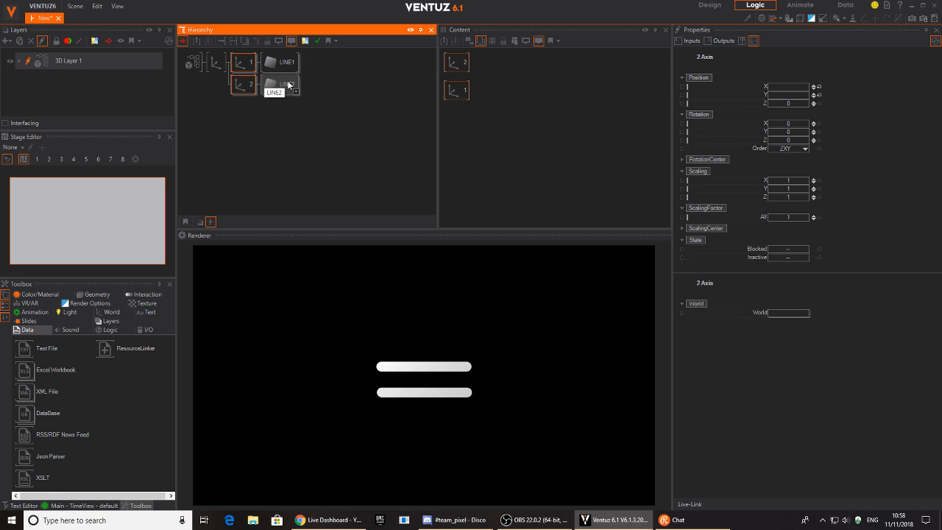
{"action": "left_click", "coordinate": [539, 128]}
{"action": "key", "text": "Tab"}
{"action": "type", "text": "k"}
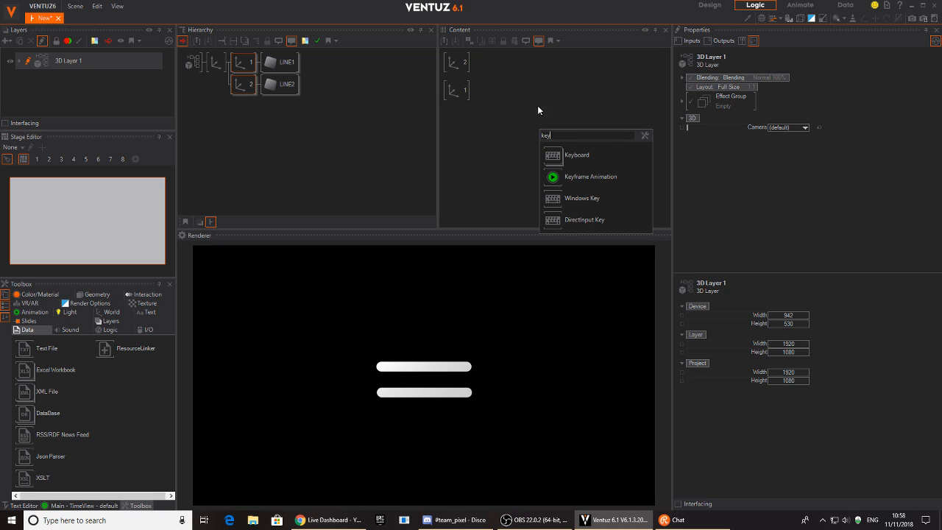
{"action": "left_click", "coordinate": [554, 185]}
{"action": "left_click_drag", "start_coordinate": [539, 89], "coordinate": [547, 105]}
Arrange axis nodes 1 and 2 in the Content area, with axis 2 below axis 1.
{"action": "left_click_drag", "start_coordinate": [452, 91], "coordinate": [456, 131]}
{"action": "left_click_drag", "start_coordinate": [458, 67], "coordinate": [468, 172]}
{"action": "left_click_drag", "start_coordinate": [466, 134], "coordinate": [475, 95]}
{"action": "left_click_drag", "start_coordinate": [466, 172], "coordinate": [470, 128]}
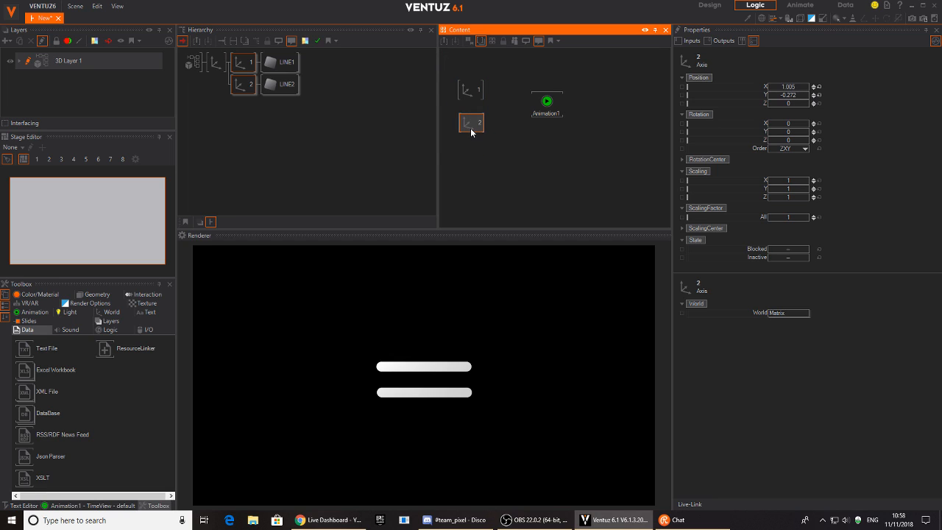
{"action": "left_click_drag", "start_coordinate": [469, 90], "coordinate": [470, 88]}
Bind Position X, Position Y and Rotation Z of axes 1 and 2 to Animation1.
{"action": "left_click_drag", "start_coordinate": [758, 86], "coordinate": [545, 101]}
{"action": "left_click_drag", "start_coordinate": [768, 94], "coordinate": [541, 103]}
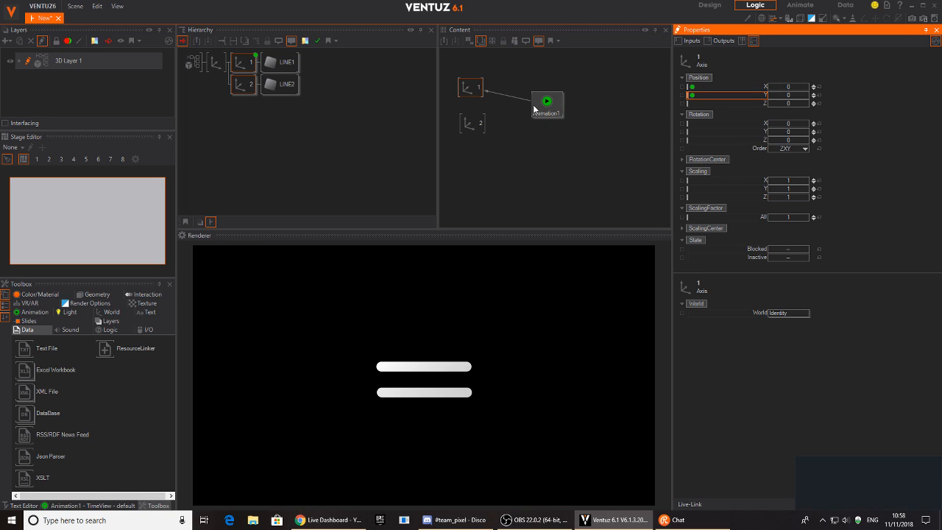
{"action": "left_click_drag", "start_coordinate": [742, 142], "coordinate": [545, 107]}
{"action": "left_click", "coordinate": [466, 127]}
{"action": "left_click_drag", "start_coordinate": [745, 86], "coordinate": [538, 108]}
{"action": "left_click_drag", "start_coordinate": [753, 141], "coordinate": [536, 112]}
{"action": "left_click_drag", "start_coordinate": [175, 386], "coordinate": [292, 390]}
Switch Animation1's TimeView to 1 Second units and set keyframes on all six tracks at 1.0s.
{"action": "left_click", "coordinate": [95, 507]}
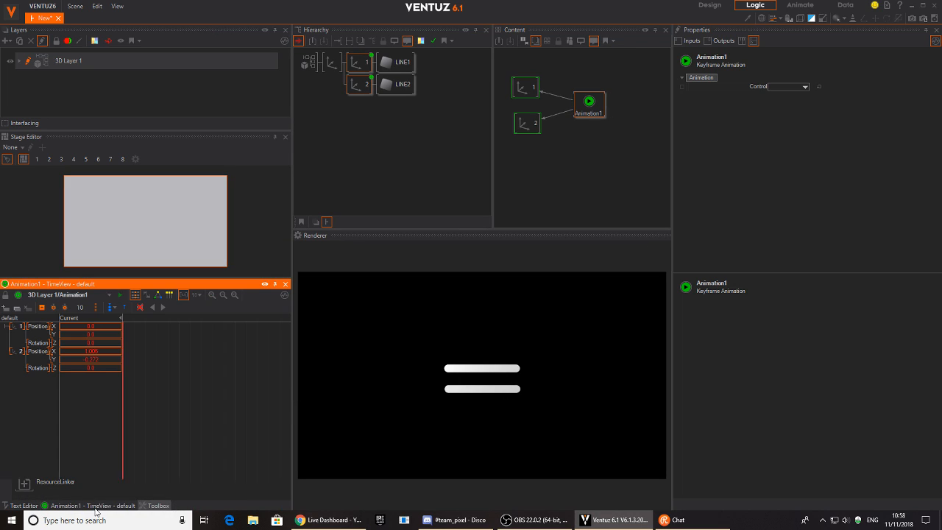
{"action": "left_click_drag", "start_coordinate": [193, 424], "coordinate": [220, 428]}
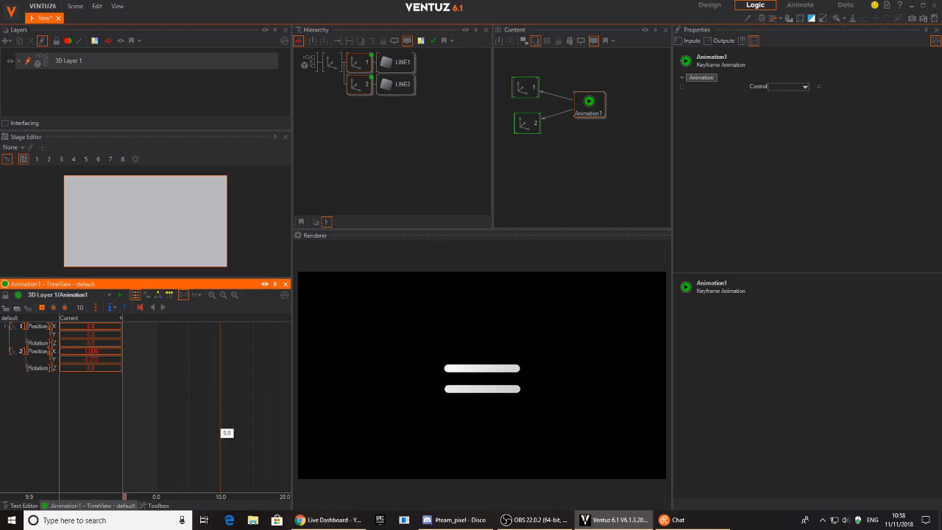
{"action": "left_click", "coordinate": [222, 388]}
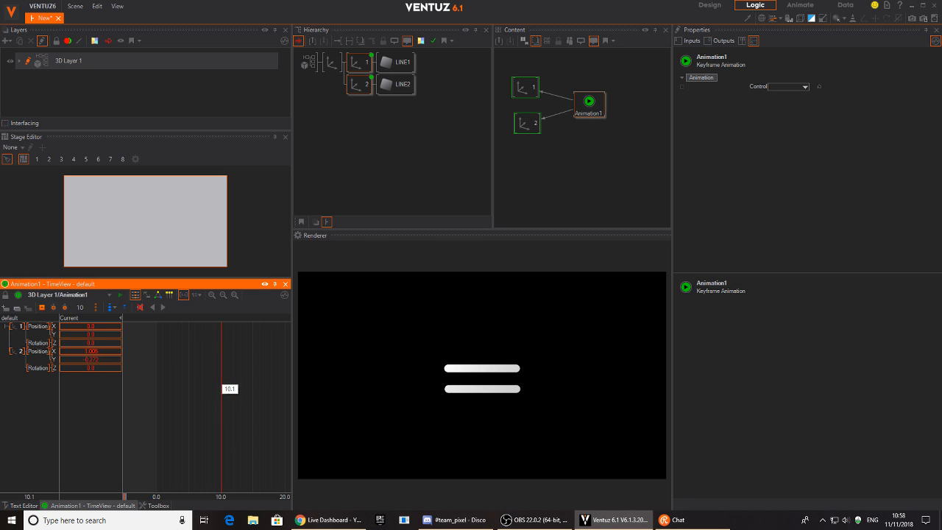
{"action": "left_click", "coordinate": [195, 294]}
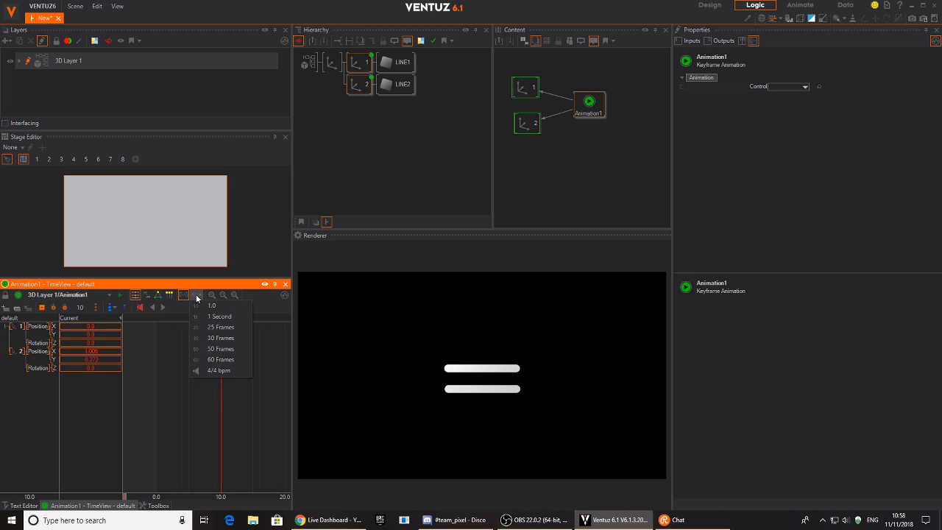
{"action": "left_click", "coordinate": [207, 313]}
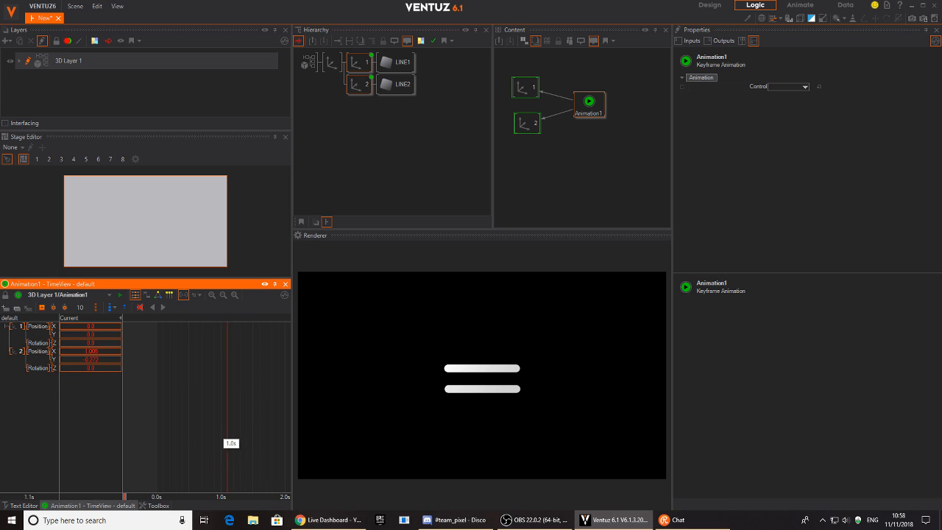
{"action": "left_click", "coordinate": [53, 307]}
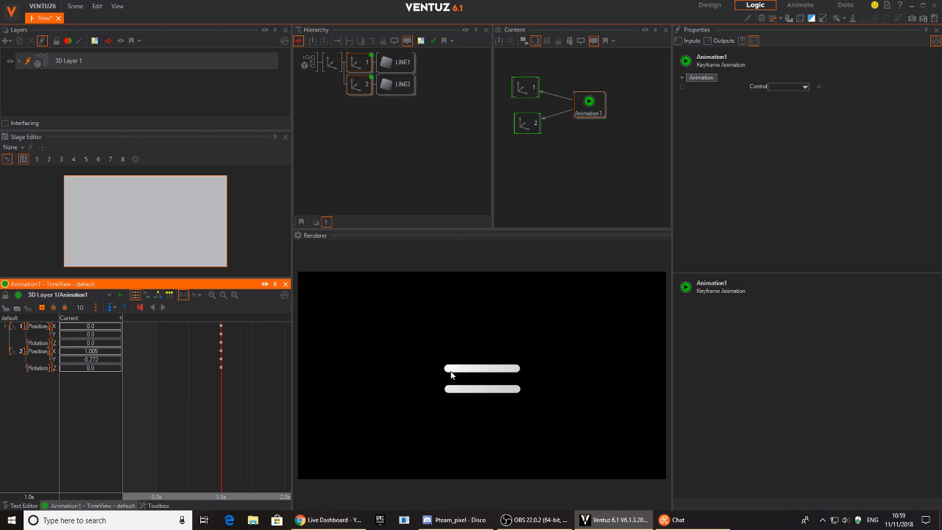
Move the six 1.0s keyframes to 0.0s and return the playhead to 1.0s.
{"action": "left_click", "coordinate": [157, 405]}
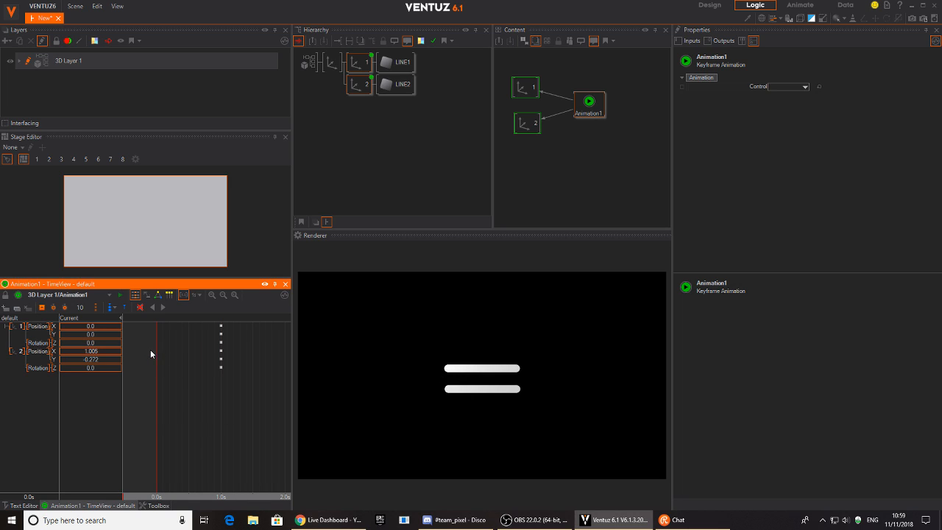
{"action": "left_click_drag", "start_coordinate": [232, 383], "coordinate": [213, 322]}
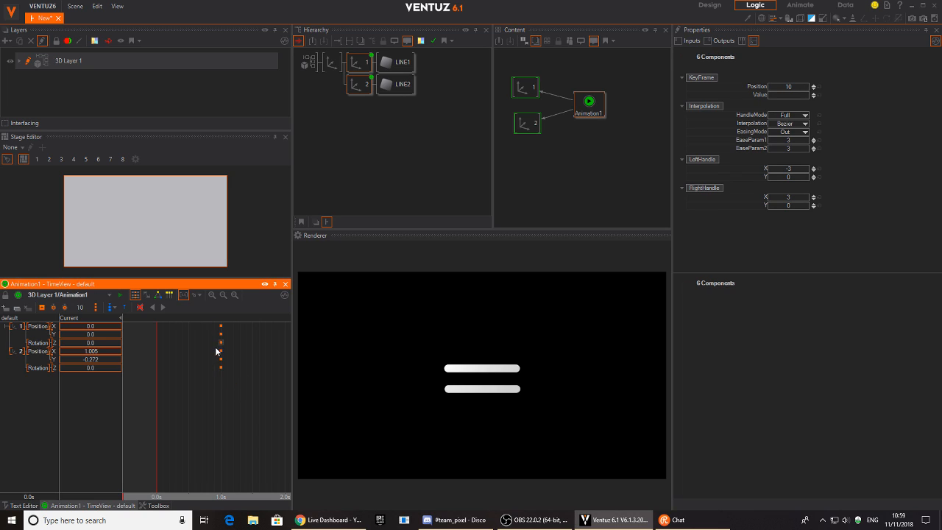
{"action": "left_click_drag", "start_coordinate": [220, 370], "coordinate": [140, 367]}
{"action": "left_click_drag", "start_coordinate": [184, 405], "coordinate": [223, 382]}
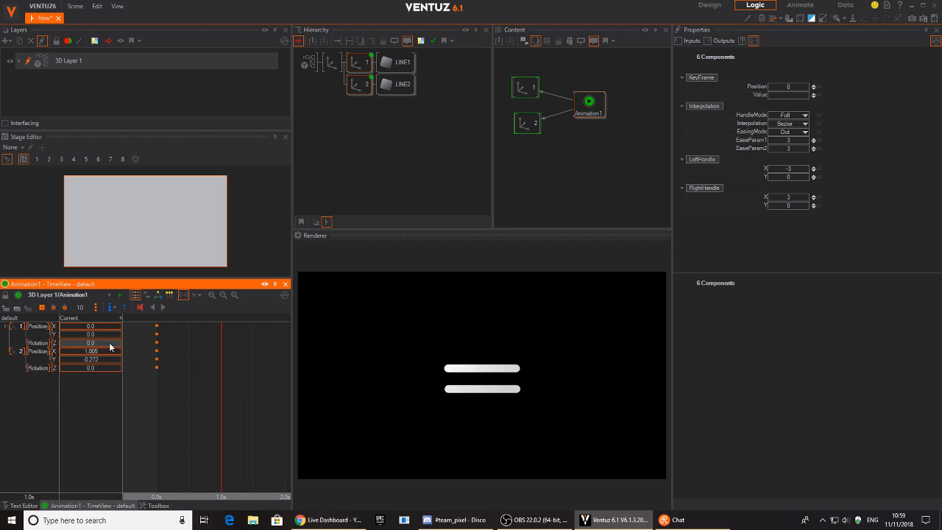
Set the lines' Rotation Z to -45 and 45 degrees.
{"action": "left_click_drag", "start_coordinate": [94, 347], "coordinate": [59, 338]}
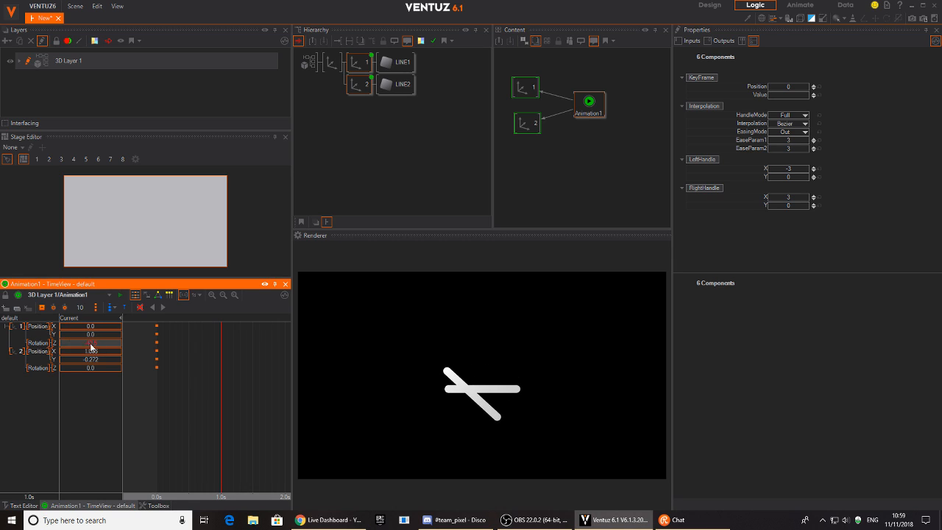
{"action": "left_click", "coordinate": [101, 345]}
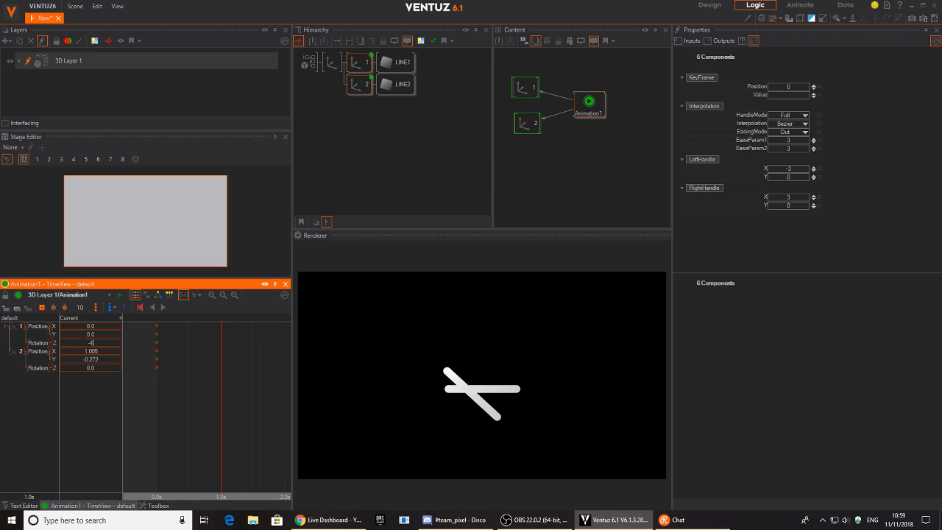
{"action": "type", "text": "-45"}
{"action": "key", "text": "Return"}
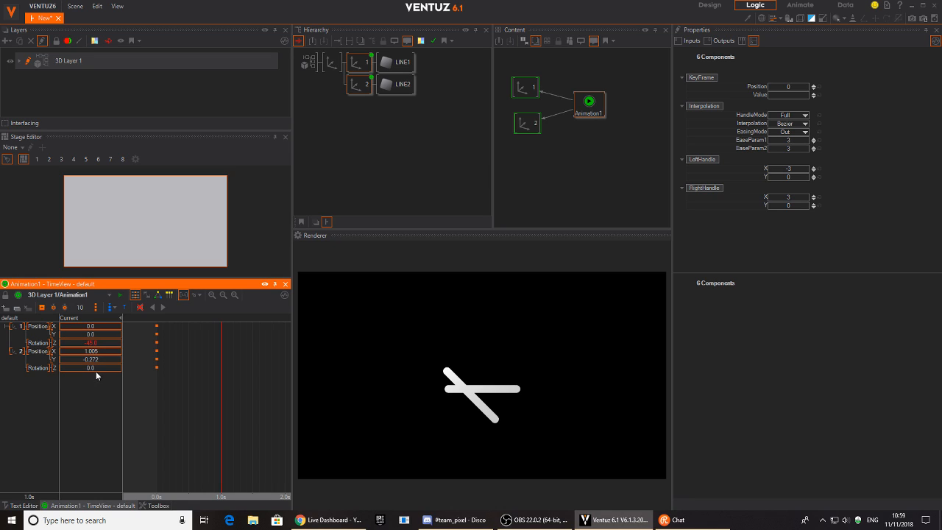
{"action": "left_click", "coordinate": [97, 368]}
{"action": "type", "text": "4"}
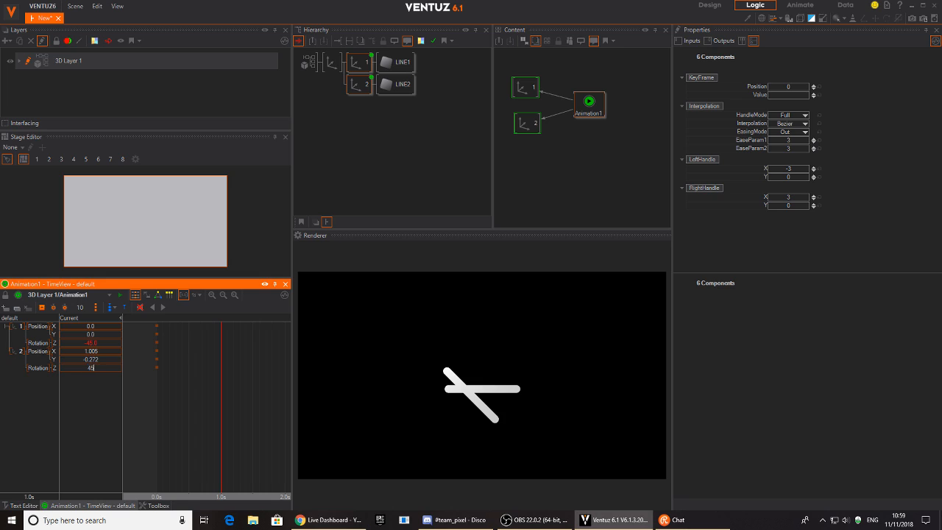
{"action": "type", "text": "5"}
{"action": "key", "text": "Return"}
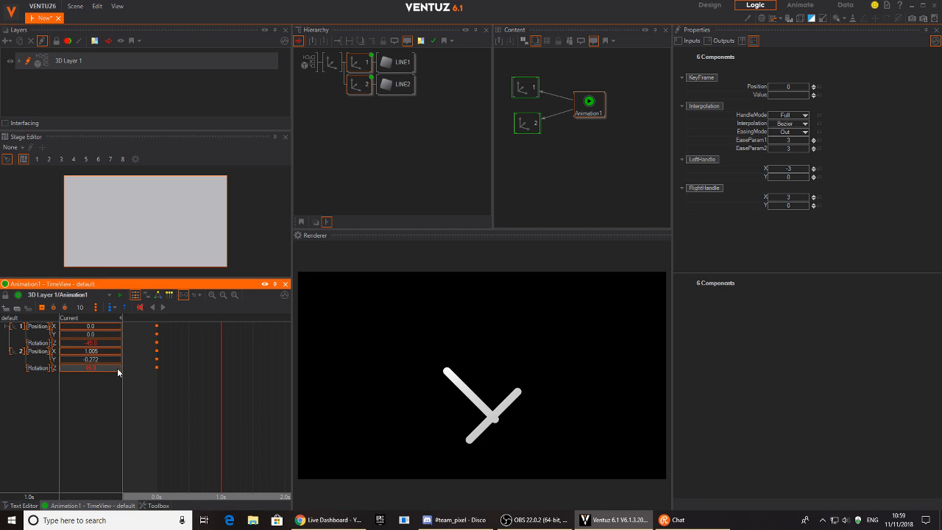
Adjust both lines' Position X/Y to centre the X, then set keyframes at 1.0s.
{"action": "left_click_drag", "start_coordinate": [93, 335], "coordinate": [121, 330]}
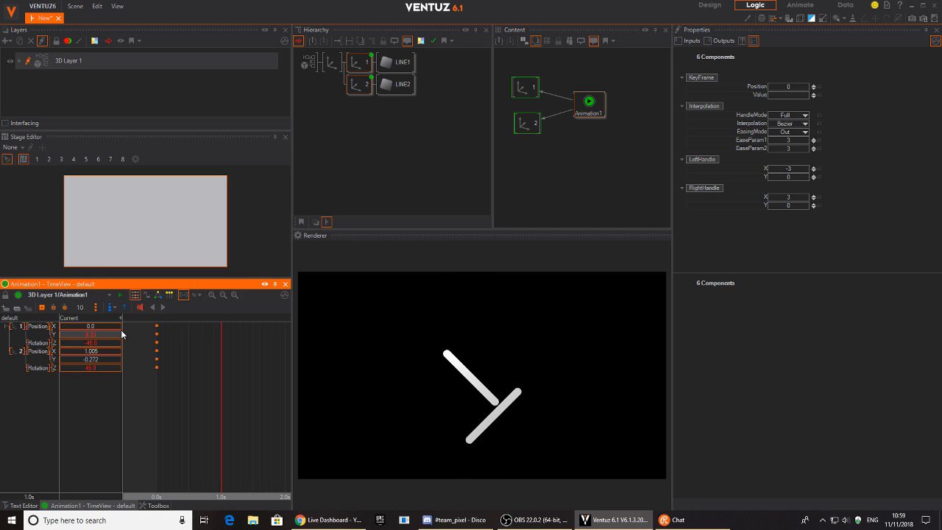
{"action": "left_click_drag", "start_coordinate": [92, 363], "coordinate": [108, 366]}
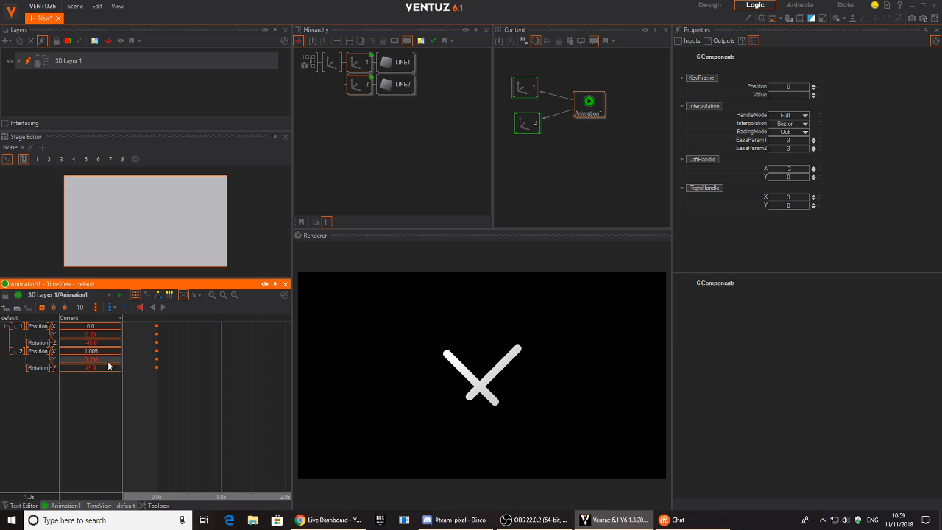
{"action": "left_click_drag", "start_coordinate": [91, 326], "coordinate": [115, 331]}
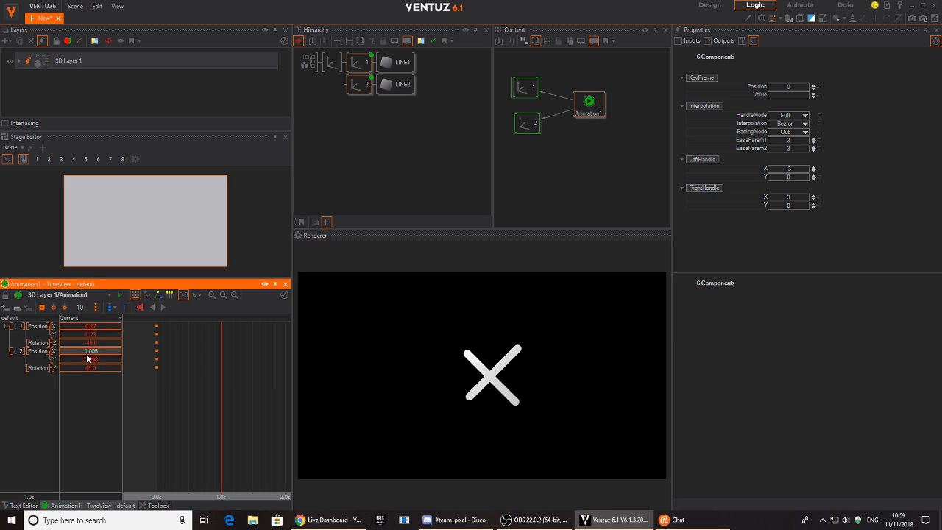
{"action": "left_click_drag", "start_coordinate": [94, 335], "coordinate": [95, 335]}
{"action": "left_click", "coordinate": [42, 307]}
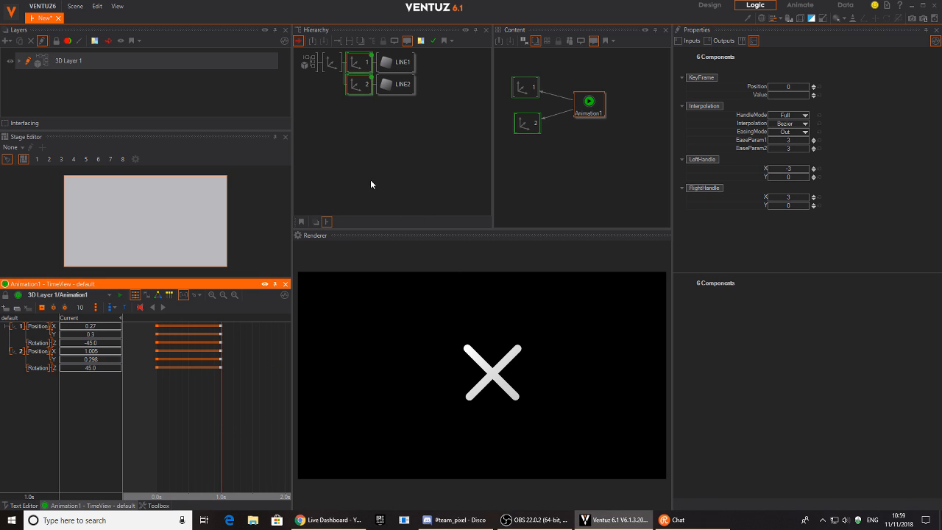
Add a Rectangle node and raise its SizeY into a tall vertical line.
{"action": "double_click", "coordinate": [348, 157]}
{"action": "type", "text": "ax"}
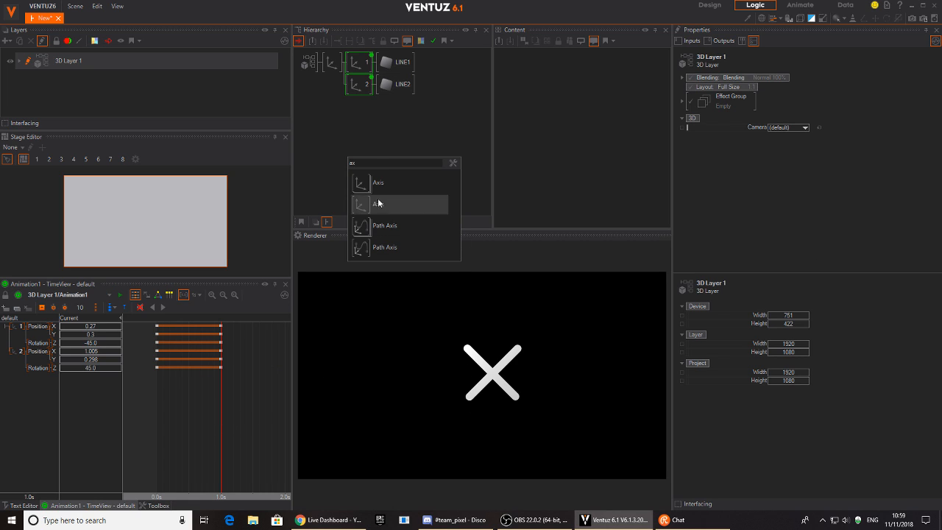
{"action": "left_click", "coordinate": [333, 155]}
{"action": "double_click", "coordinate": [333, 155]}
{"action": "type", "text": "ax"}
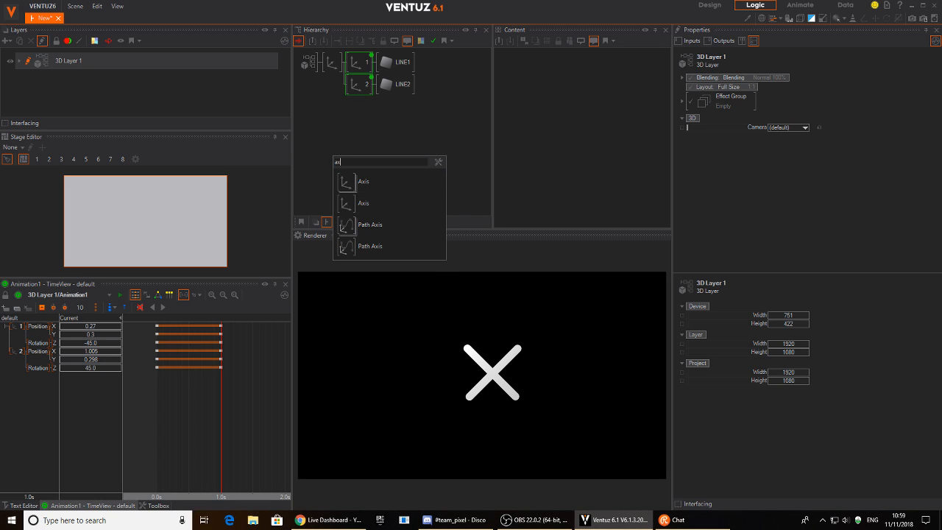
{"action": "left_click", "coordinate": [343, 127]}
{"action": "double_click", "coordinate": [343, 127]}
{"action": "key", "text": "BackSpace"}
{"action": "left_click", "coordinate": [332, 135]}
{"action": "double_click", "coordinate": [332, 138]}
{"action": "left_click", "coordinate": [354, 181]}
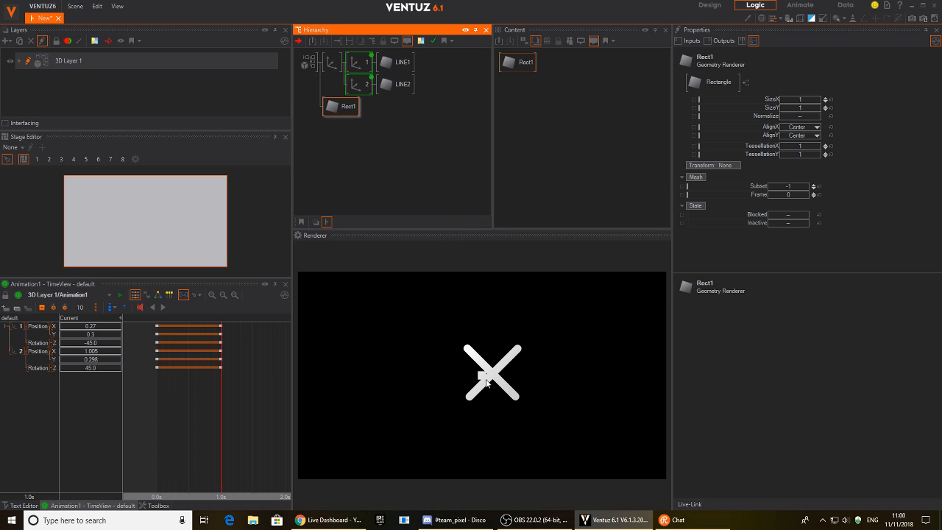
{"action": "left_click_drag", "start_coordinate": [804, 108], "coordinate": [784, 103]}
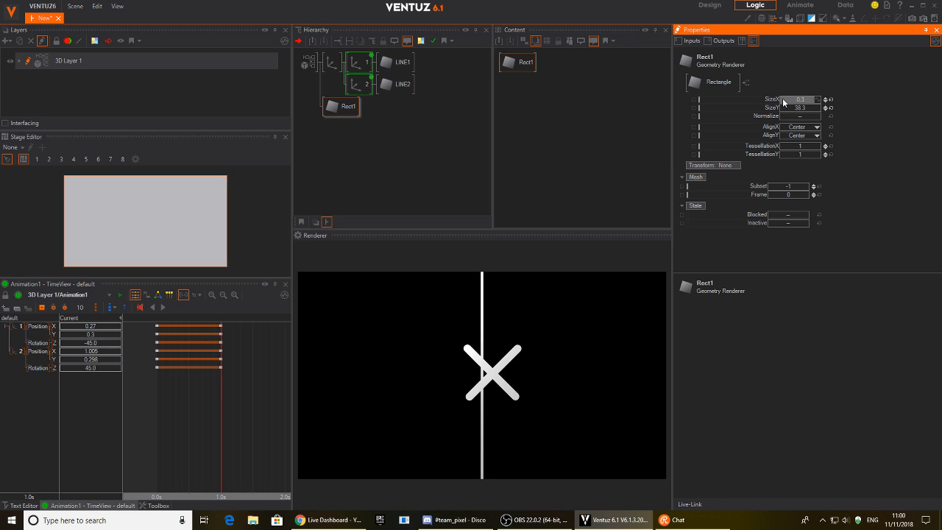
Add a Color node above Rect1 and set its BaseColor to red (209, 0, 0).
{"action": "double_click", "coordinate": [339, 123]}
{"action": "type", "text": "c"}
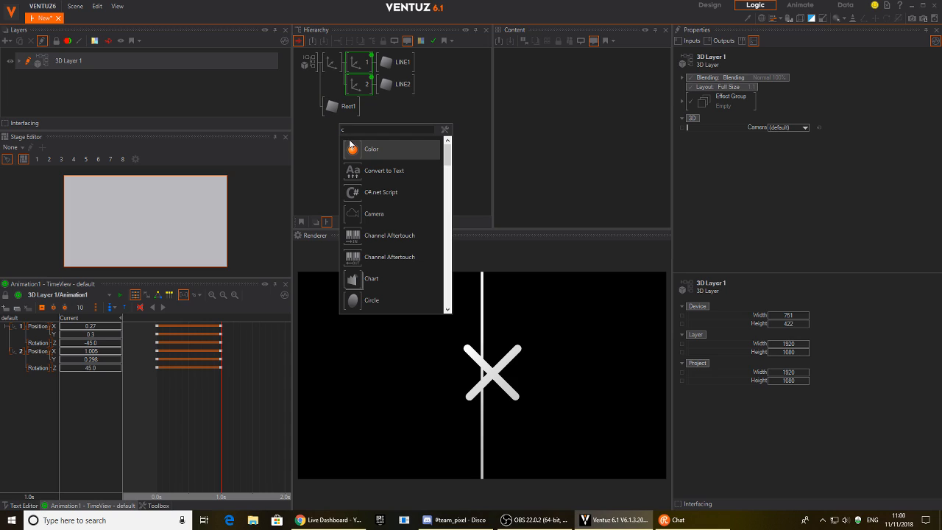
{"action": "type", "text": "ol"}
{"action": "left_click_drag", "start_coordinate": [352, 258], "coordinate": [331, 106]}
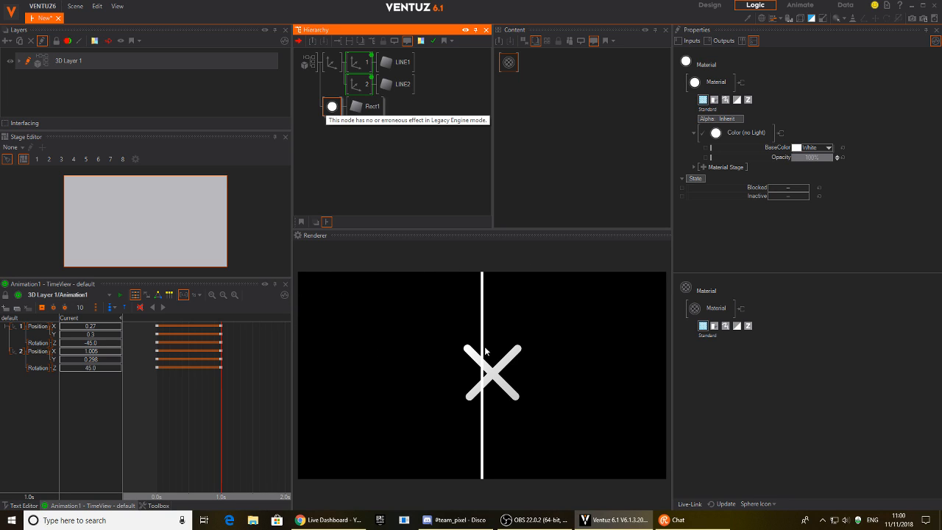
{"action": "left_click", "coordinate": [362, 111]}
{"action": "left_click", "coordinate": [332, 107]}
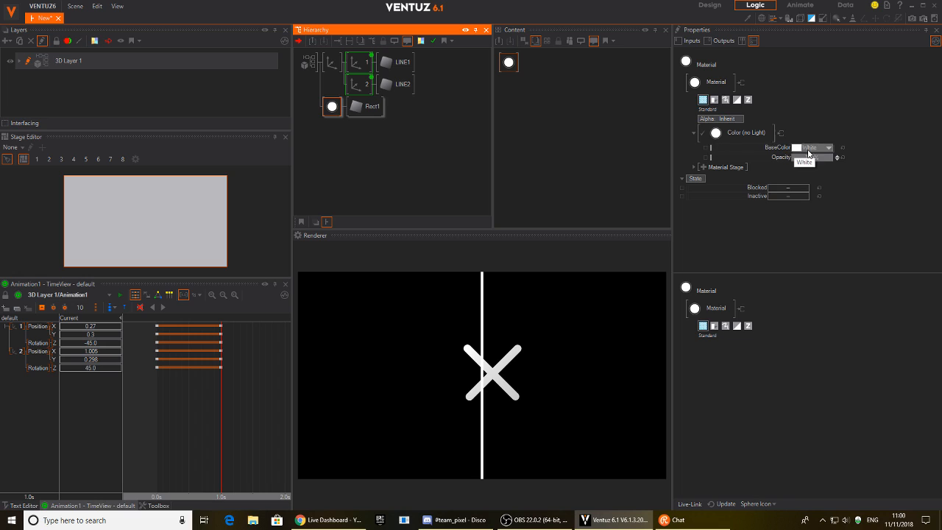
{"action": "left_click", "coordinate": [830, 147]}
{"action": "left_click", "coordinate": [838, 183]}
{"action": "left_click", "coordinate": [900, 141]}
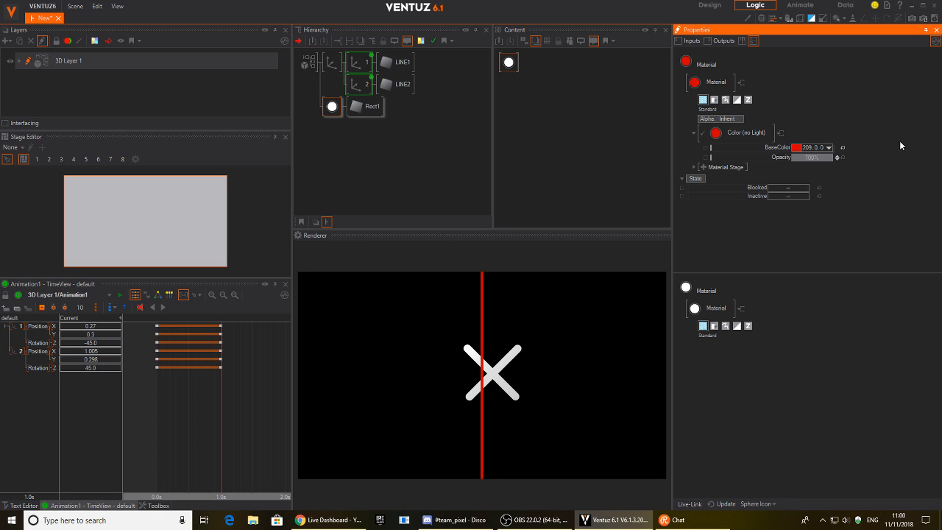
{"action": "left_click", "coordinate": [398, 159]}
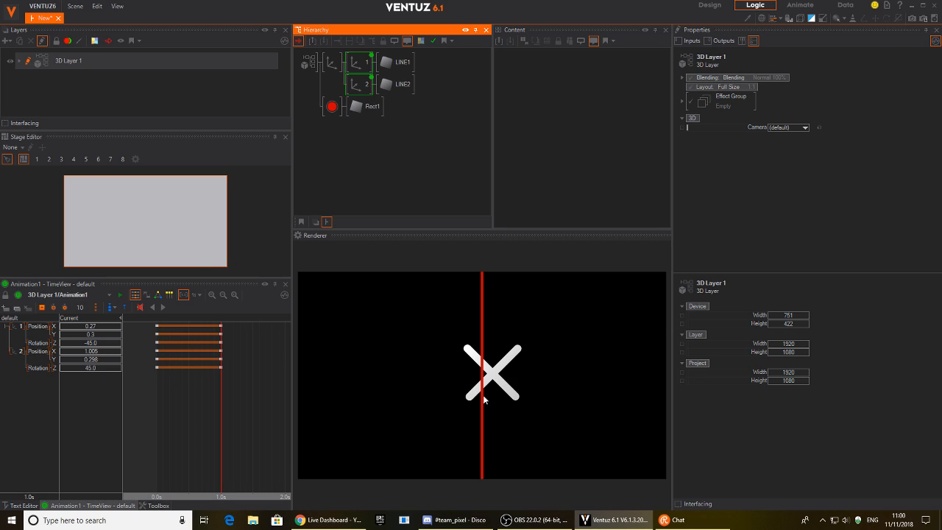
Shift the first line's Position X to centre the X on the guide, scrubbing to check.
{"action": "left_click_drag", "start_coordinate": [95, 328], "coordinate": [89, 357]}
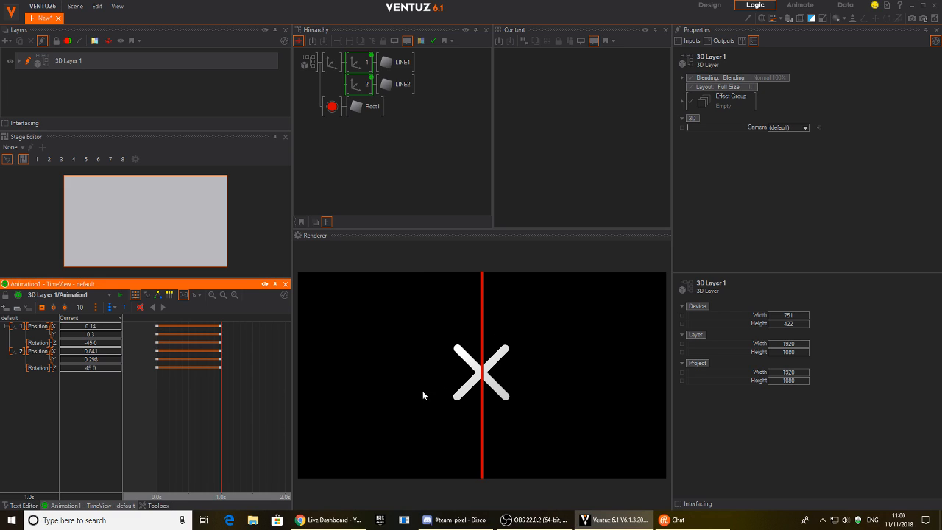
{"action": "left_click_drag", "start_coordinate": [225, 423], "coordinate": [163, 418]}
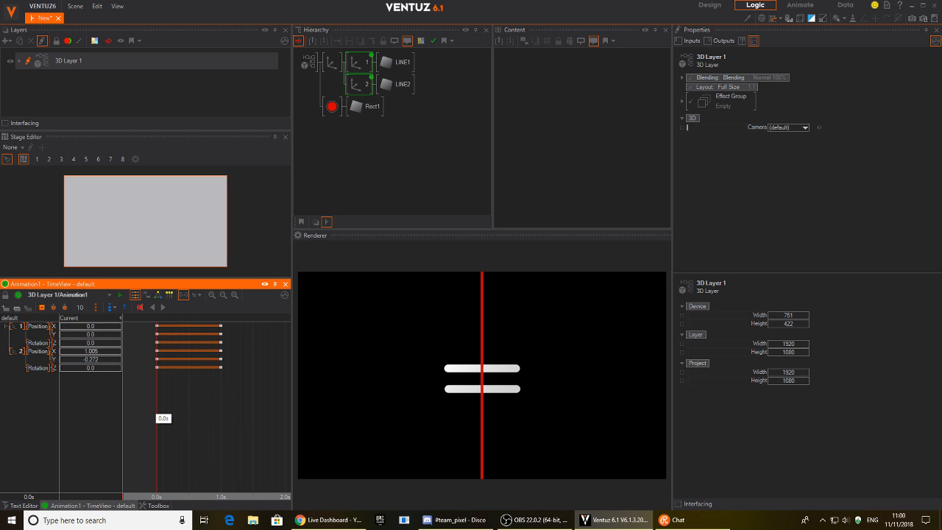
{"action": "left_click_drag", "start_coordinate": [163, 418], "coordinate": [228, 413]}
Delete the Rect1 guide and move the end keyframes back to 1.0s.
{"action": "left_click", "coordinate": [327, 115]}
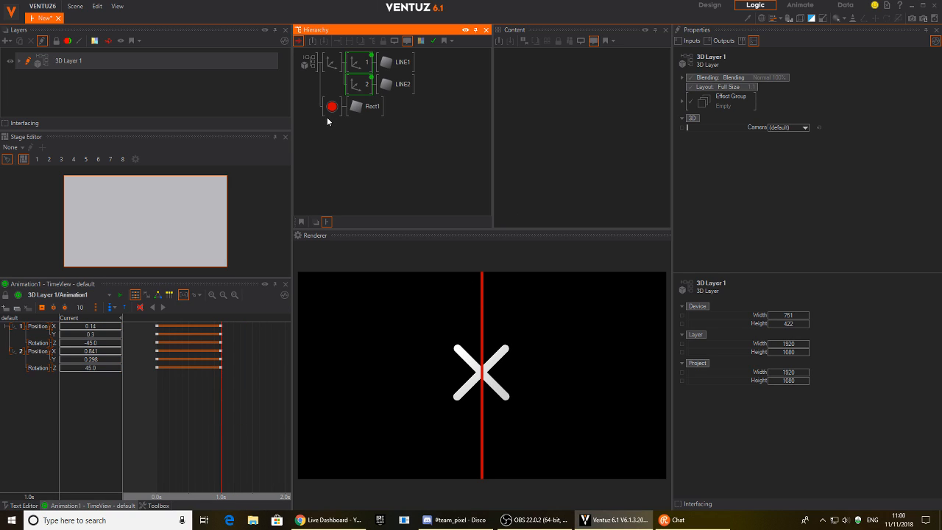
{"action": "key", "text": "Delete"}
{"action": "mouse_move", "coordinate": [170, 366]}
{"action": "left_mouse_down"}
{"action": "mouse_move", "coordinate": [154, 335]}
{"action": "mouse_move", "coordinate": [250, 366]}
{"action": "mouse_move", "coordinate": [223, 384]}
{"action": "mouse_move", "coordinate": [156, 367]}
{"action": "left_mouse_up"}
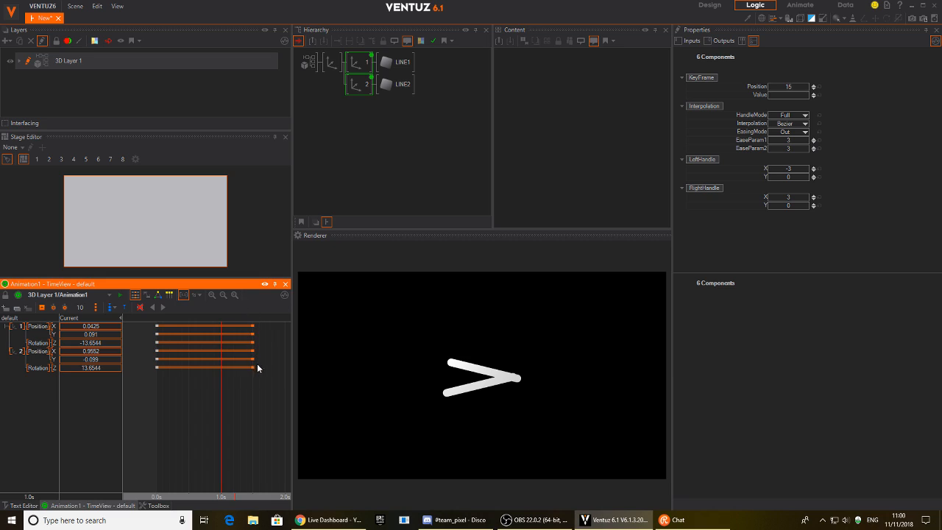
{"action": "left_click_drag", "start_coordinate": [253, 368], "coordinate": [156, 383]}
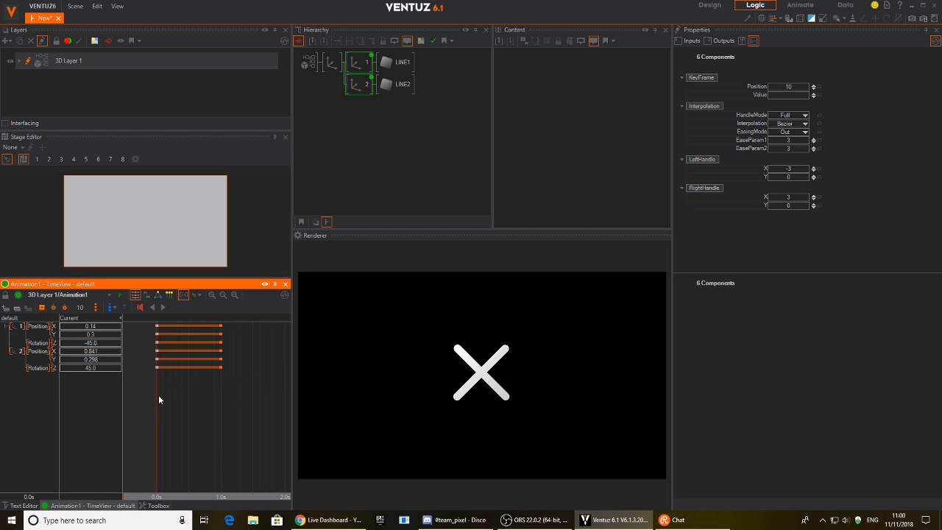
{"action": "mouse_move", "coordinate": [158, 398]}
{"action": "left_mouse_down"}
{"action": "mouse_move", "coordinate": [286, 399]}
{"action": "mouse_move", "coordinate": [157, 399]}
{"action": "left_mouse_up"}
Add a new Axis node below the second line in the hierarchy.
{"action": "left_click", "coordinate": [354, 139]}
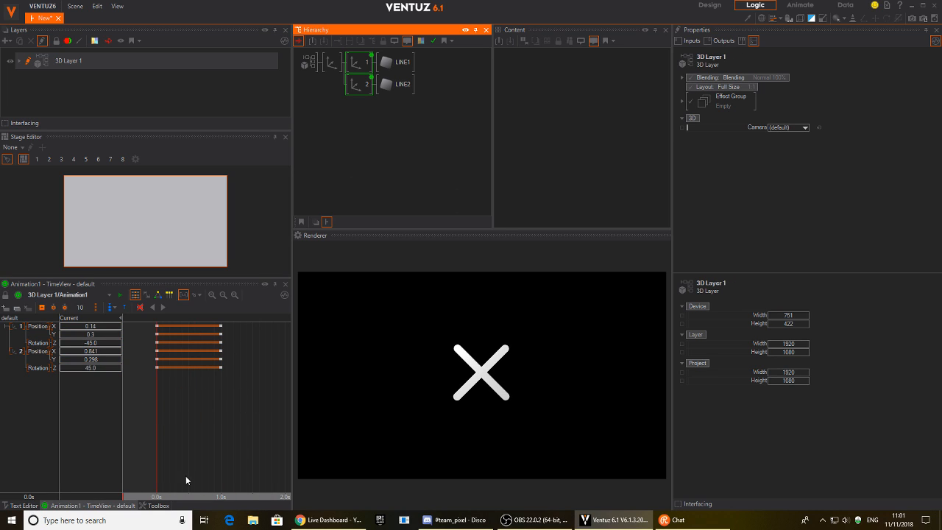
{"action": "left_click", "coordinate": [221, 412]}
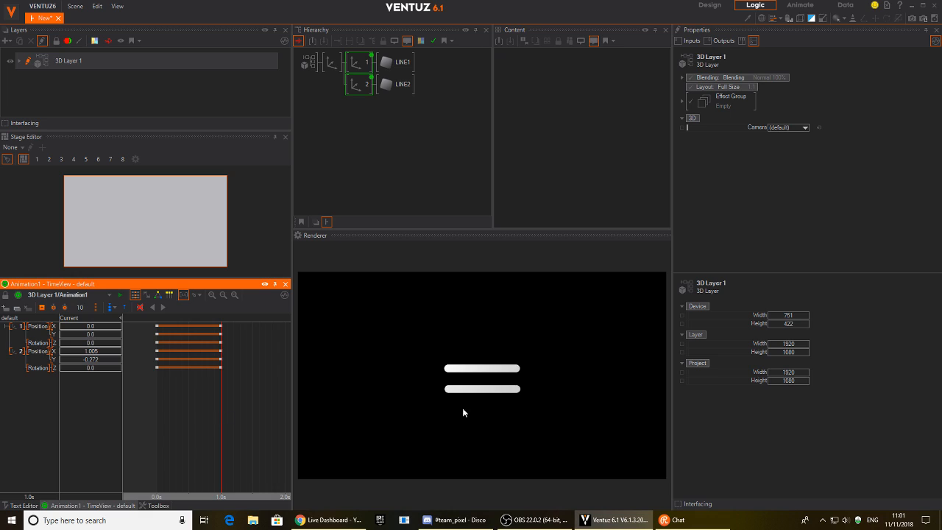
{"action": "double_click", "coordinate": [380, 160]}
{"action": "type", "text": "q"}
{"action": "left_click", "coordinate": [376, 158]}
{"action": "double_click", "coordinate": [353, 139]}
{"action": "type", "text": "ax"}
{"action": "left_click", "coordinate": [358, 165]}
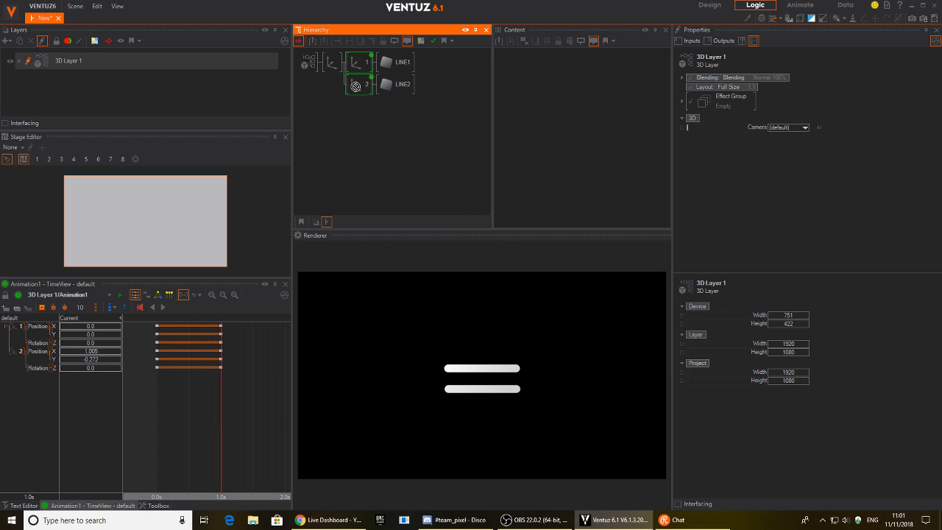
{"action": "left_click", "coordinate": [366, 109]}
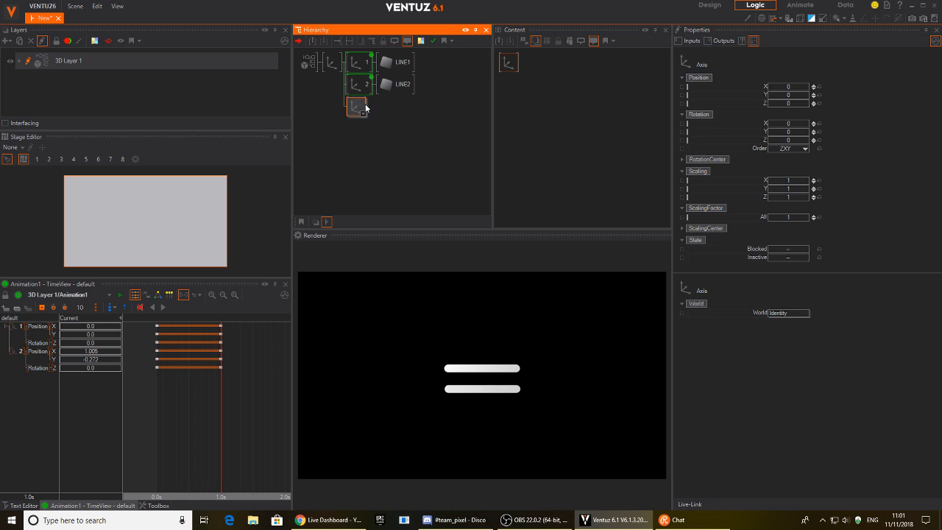
Attach a Text 2D Block Text node to the new Axis.
{"action": "double_click", "coordinate": [387, 140]}
{"action": "type", "text": "text"}
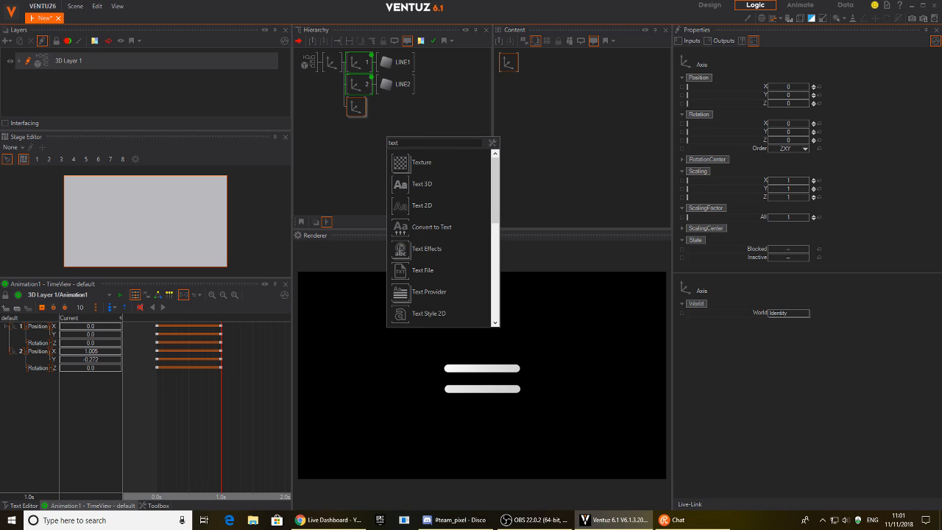
{"action": "left_click", "coordinate": [410, 205]}
{"action": "left_click", "coordinate": [372, 113]}
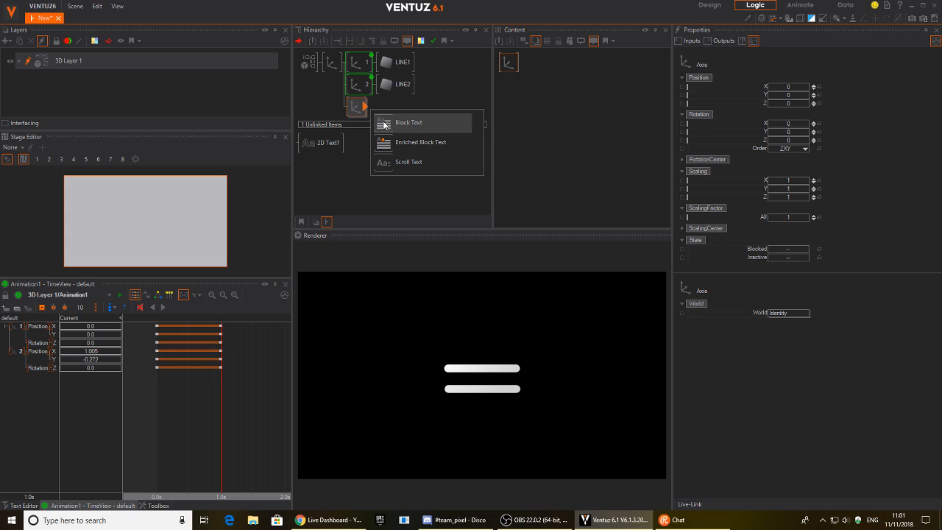
{"action": "left_click", "coordinate": [406, 123]}
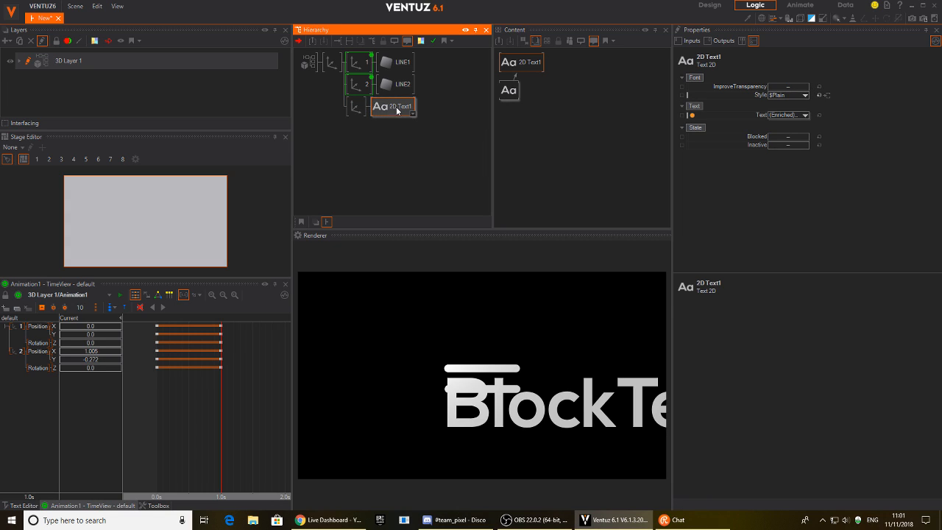
{"action": "left_click", "coordinate": [508, 90]}
Scale the text's Axis to 0.377 and move it down to Position Y -0.445.
{"action": "left_click", "coordinate": [356, 106]}
{"action": "left_click_drag", "start_coordinate": [792, 219], "coordinate": [770, 217]}
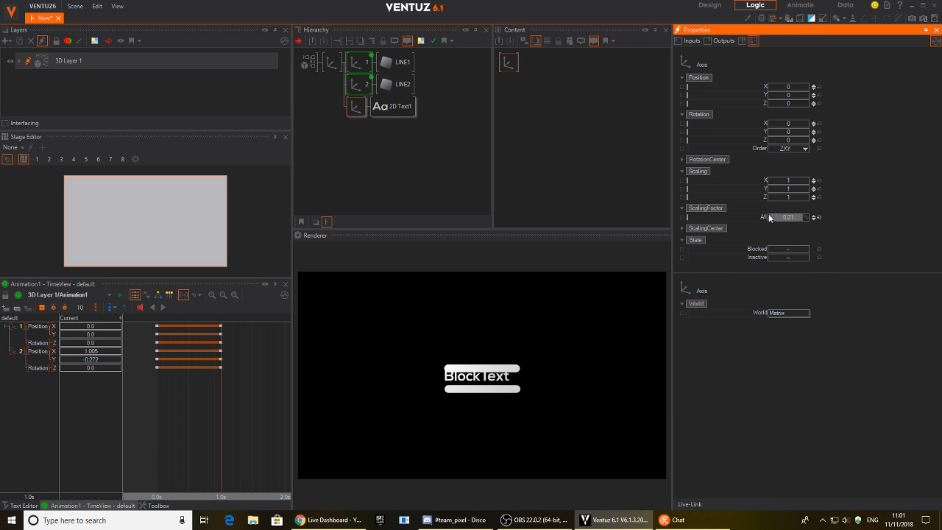
{"action": "left_click_drag", "start_coordinate": [787, 95], "coordinate": [783, 109]}
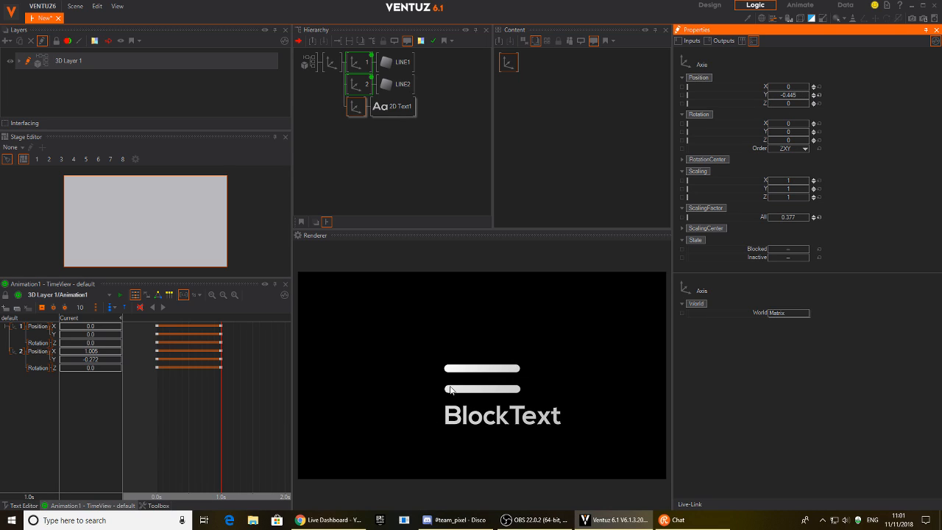
Change the block text to read MENU.
{"action": "left_click", "coordinate": [401, 107]}
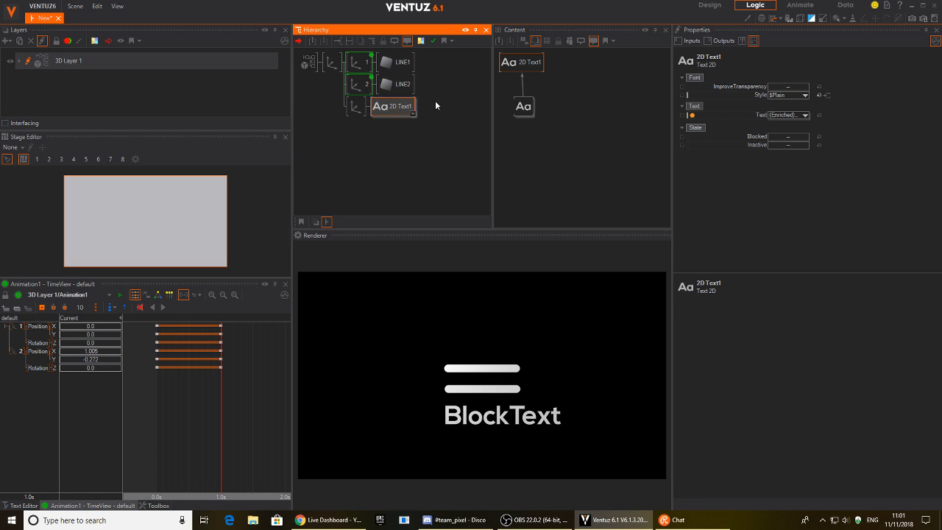
{"action": "left_click", "coordinate": [523, 105]}
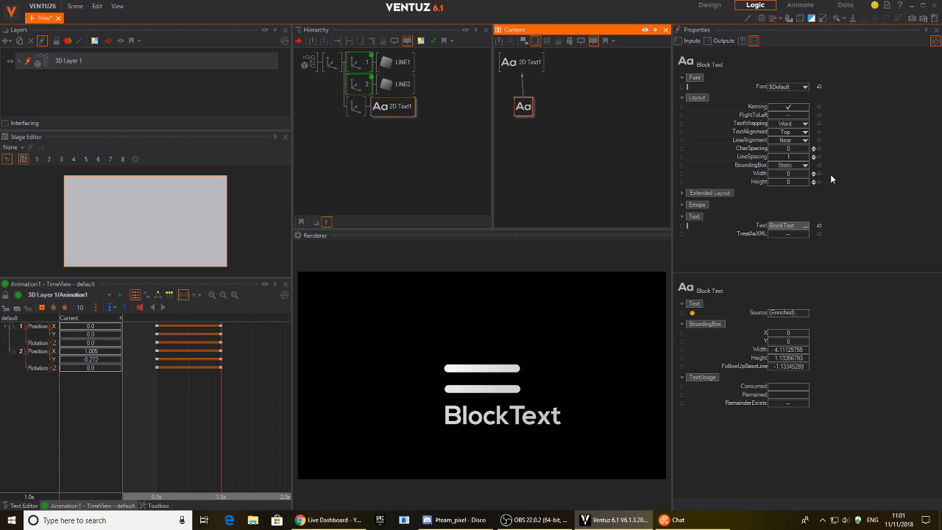
{"action": "left_click", "coordinate": [785, 226]}
{"action": "type", "text": "MEN"}
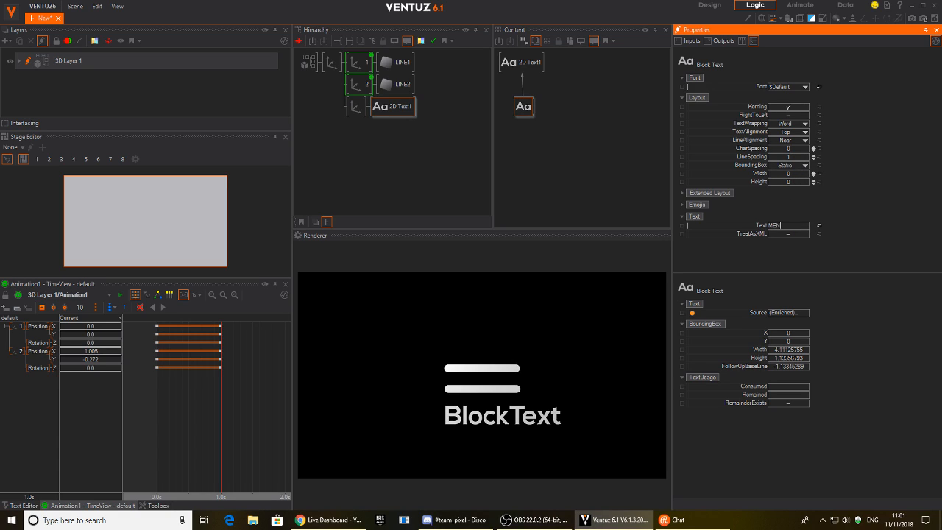
{"action": "type", "text": "U"}
{"action": "key", "text": "Return"}
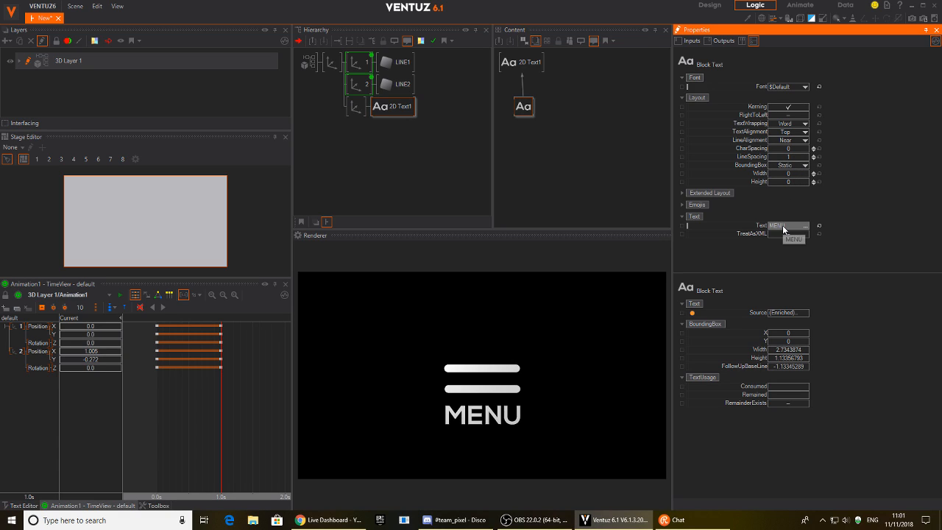
{"action": "left_click", "coordinate": [396, 110]}
{"action": "left_click_drag", "start_coordinate": [520, 112], "coordinate": [520, 148]}
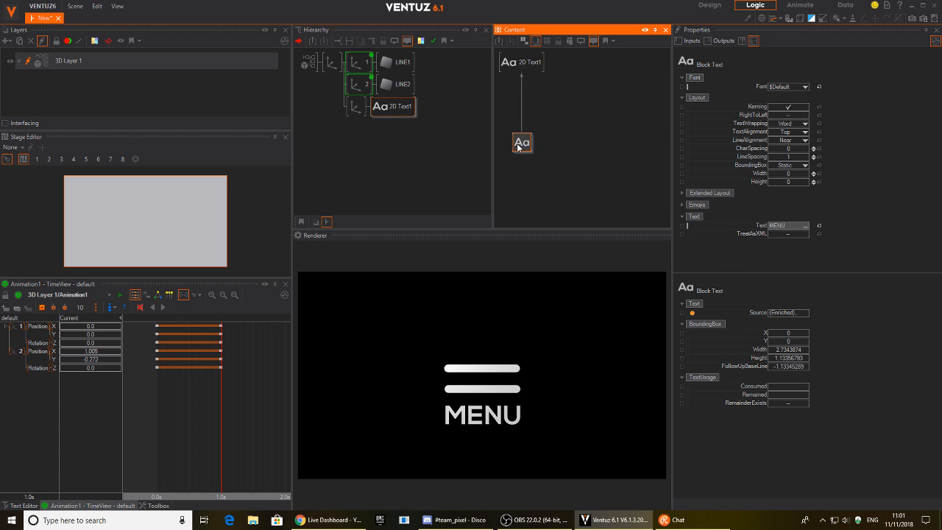
Add a Scale Effect to the MENU text and lower its Progress.
{"action": "double_click", "coordinate": [548, 97]}
{"action": "type", "text": "te"}
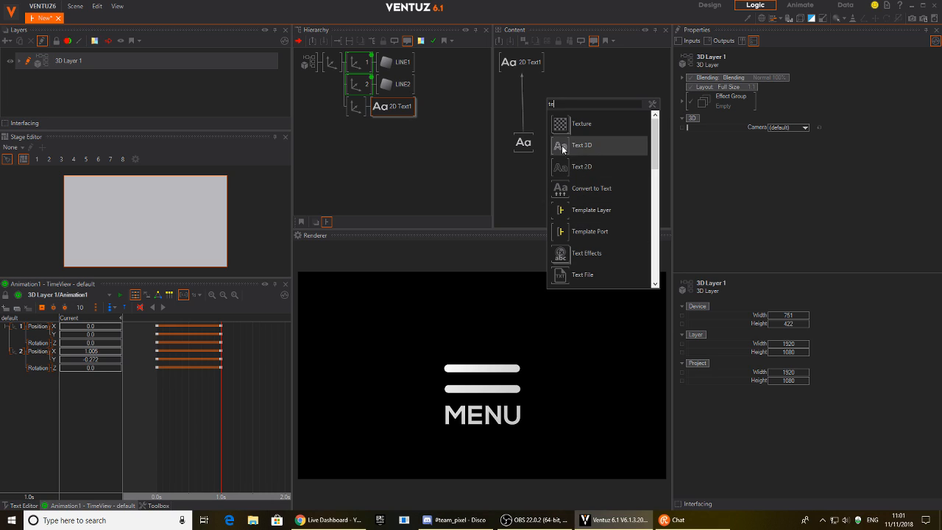
{"action": "left_click", "coordinate": [557, 258]}
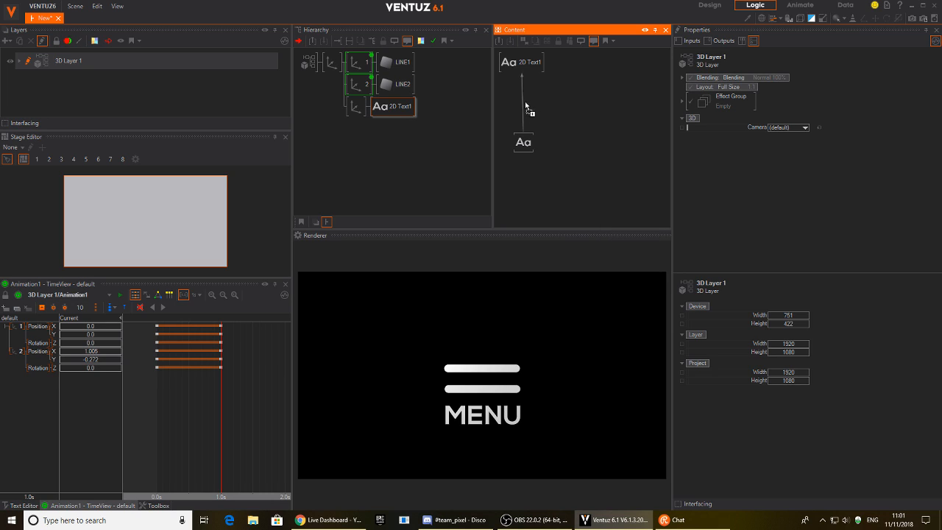
{"action": "left_click", "coordinate": [522, 103]}
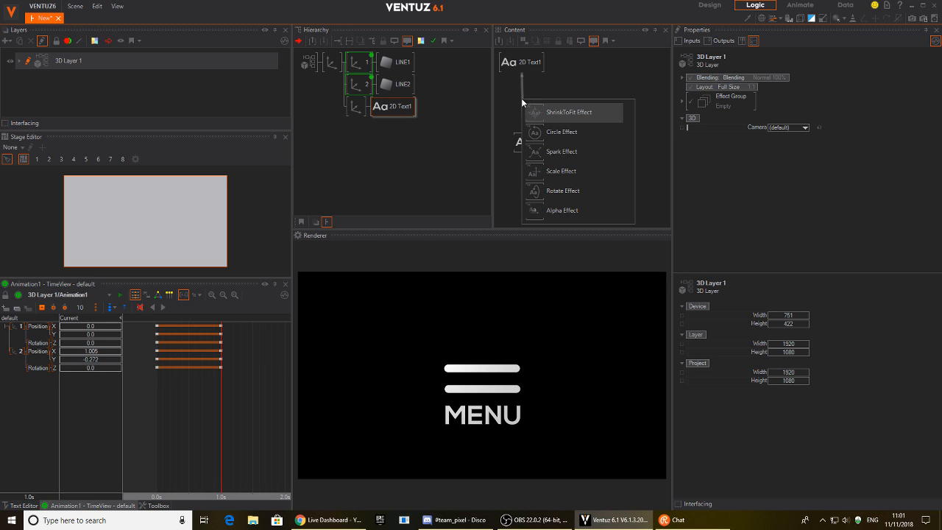
{"action": "left_click", "coordinate": [549, 174]}
{"action": "left_click_drag", "start_coordinate": [787, 93], "coordinate": [813, 88]}
{"action": "left_click_drag", "start_coordinate": [785, 125], "coordinate": [788, 125]}
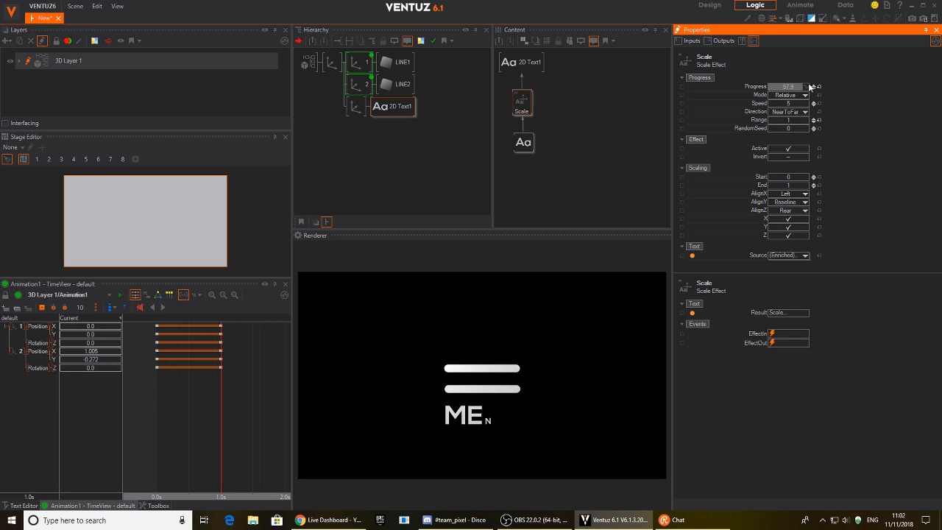
{"action": "left_click_drag", "start_coordinate": [528, 147], "coordinate": [590, 174]}
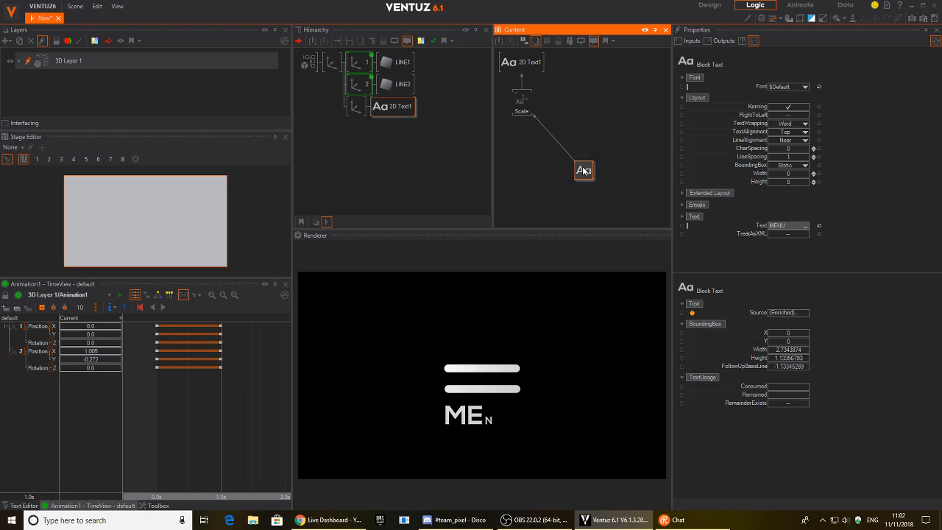
Insert an Alpha Effect between Scale and the text, lowering its Progress to fade letters.
{"action": "double_click", "coordinate": [528, 161]}
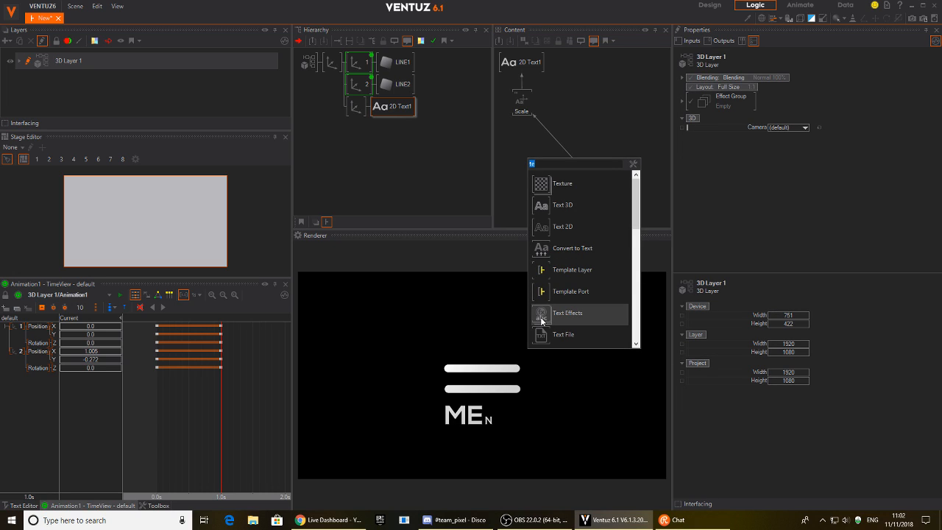
{"action": "left_click", "coordinate": [543, 317]}
{"action": "left_click", "coordinate": [551, 134]}
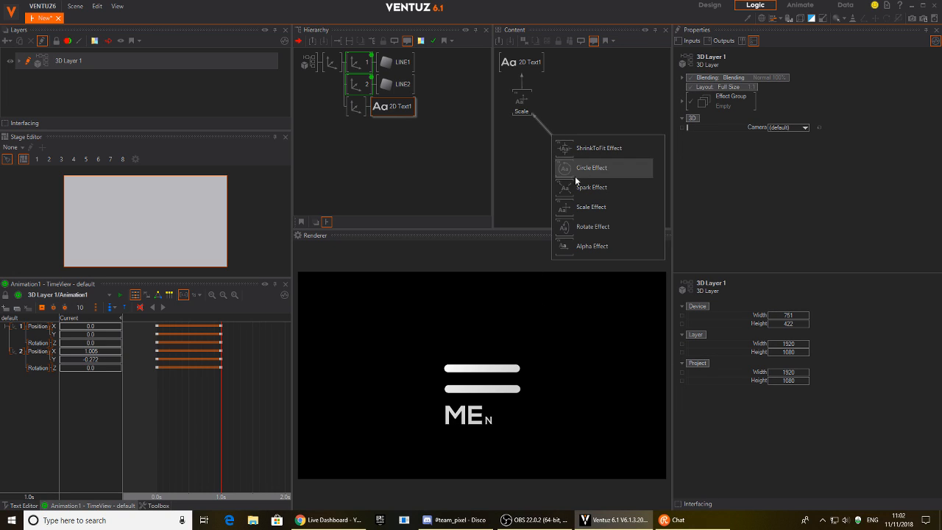
{"action": "left_click", "coordinate": [572, 245]}
{"action": "left_click_drag", "start_coordinate": [553, 149], "coordinate": [542, 152]}
{"action": "left_click_drag", "start_coordinate": [584, 175], "coordinate": [611, 145]}
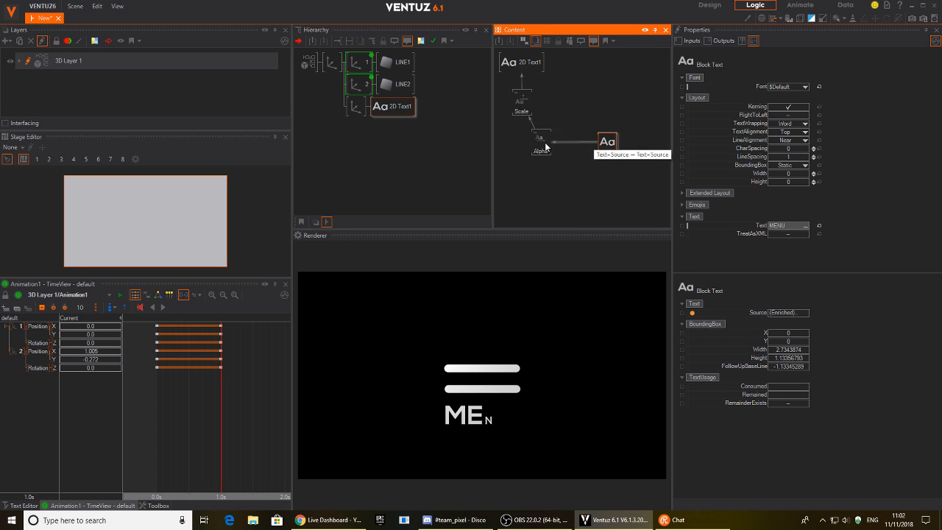
{"action": "left_click", "coordinate": [541, 139]}
{"action": "left_click_drag", "start_coordinate": [790, 88], "coordinate": [781, 125]}
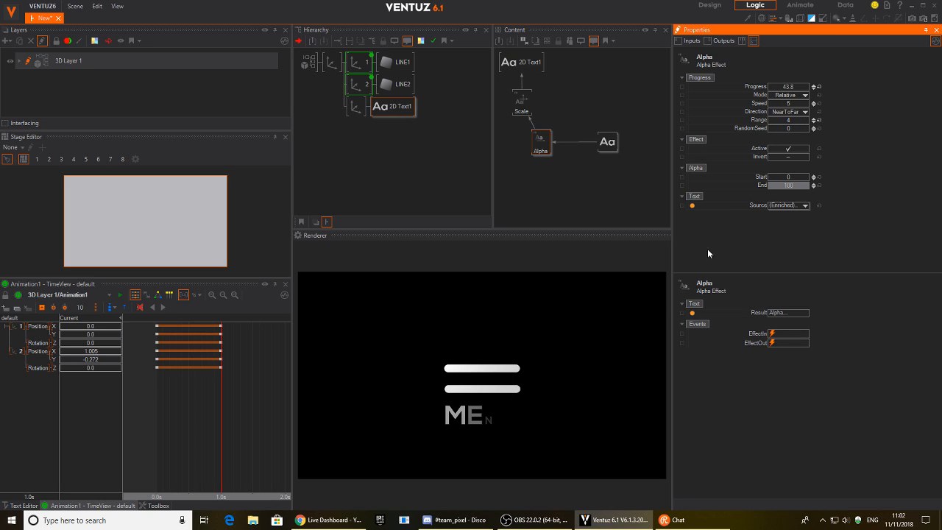
Line up the four text and effect nodes and group them with Ctrl+G.
{"action": "left_click", "coordinate": [554, 156]}
{"action": "left_click", "coordinate": [523, 111]}
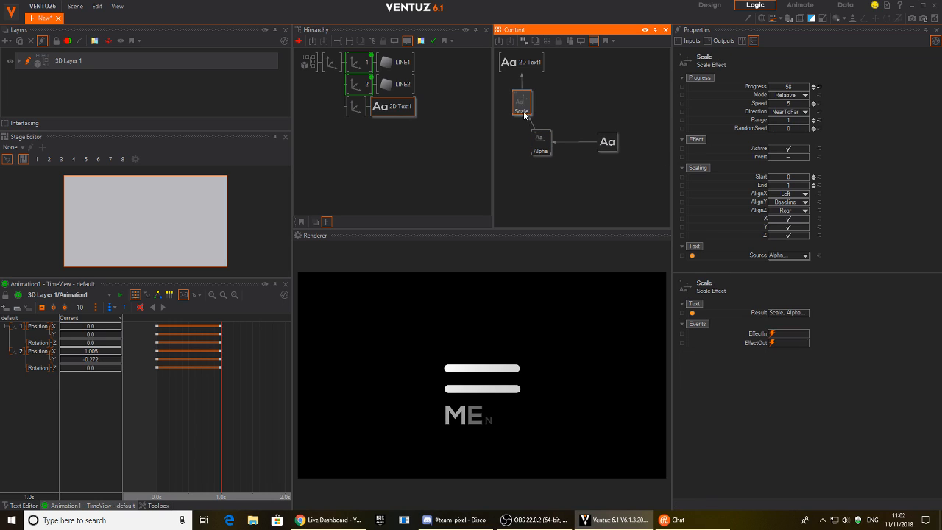
{"action": "left_click", "coordinate": [539, 144], "text": "ctrl"}
{"action": "left_click_drag", "start_coordinate": [610, 147], "coordinate": [532, 183]}
{"action": "left_click_drag", "start_coordinate": [543, 145], "coordinate": [528, 142]}
{"action": "left_click", "coordinate": [538, 176]}
{"action": "left_click_drag", "start_coordinate": [558, 70], "coordinate": [506, 203]}
{"action": "key", "text": "ctrl+g"}
{"action": "left_click_drag", "start_coordinate": [546, 162], "coordinate": [682, 152]}
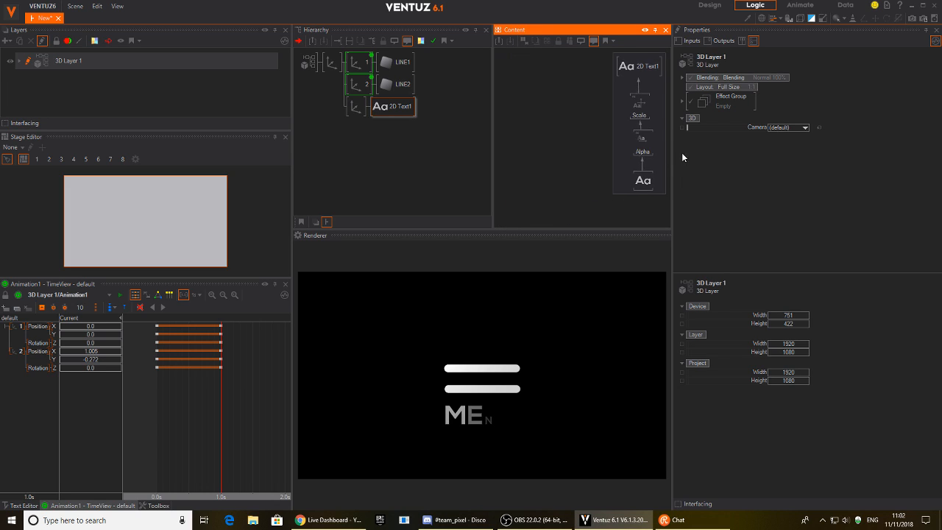
Link the Scale and Alpha effects' Progress to Animation1.
{"action": "left_click", "coordinate": [360, 82], "text": "ctrl"}
{"action": "left_click", "coordinate": [360, 62], "text": "ctrl"}
{"action": "left_click", "coordinate": [612, 171]}
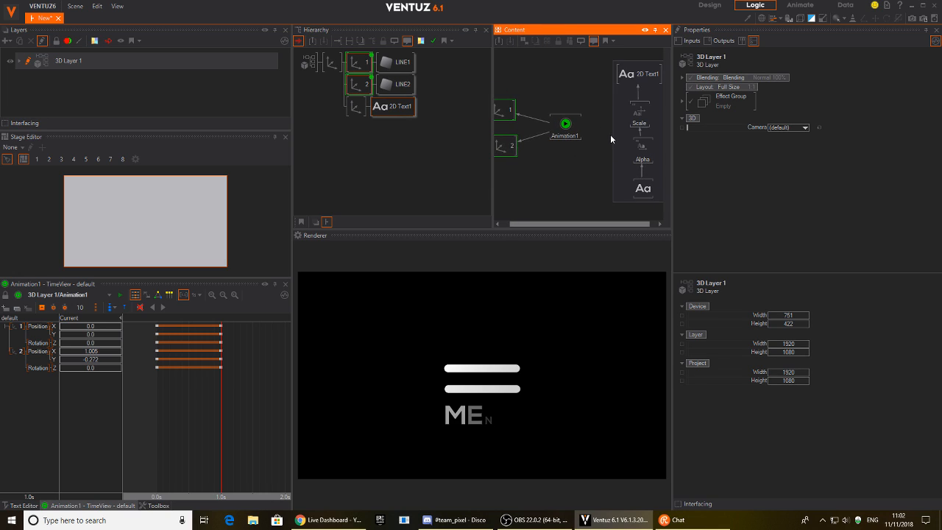
{"action": "left_click", "coordinate": [631, 119]}
{"action": "left_click", "coordinate": [635, 150], "text": "ctrl"}
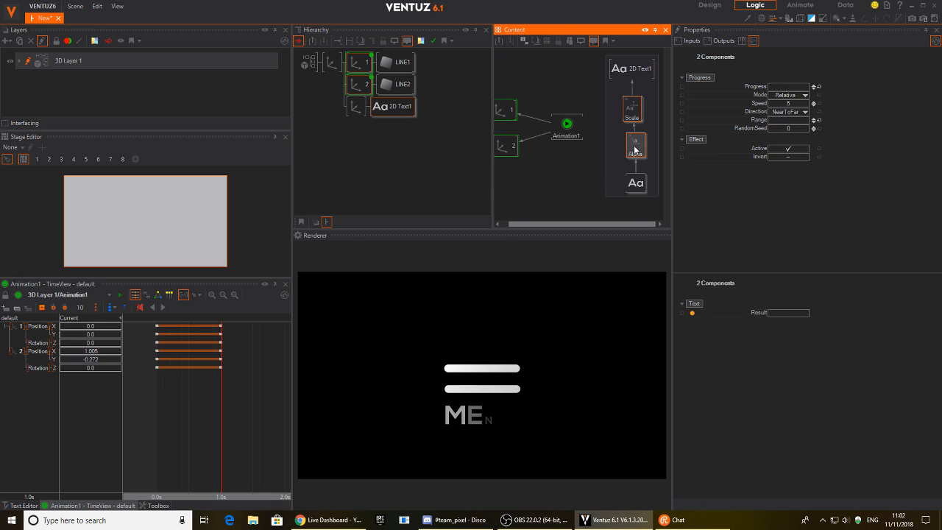
{"action": "left_click_drag", "start_coordinate": [729, 88], "coordinate": [568, 125]}
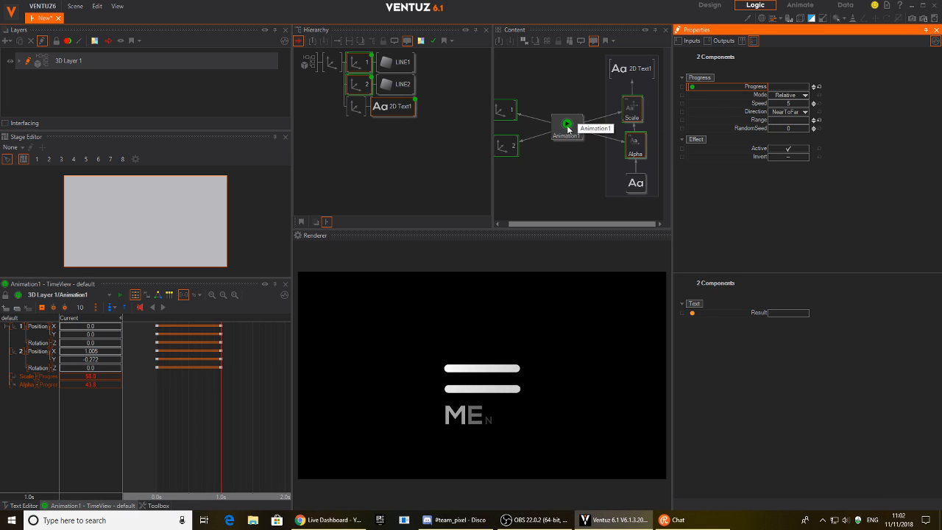
At 0.0s set Scale and Alpha Progress to 0 and record start keyframes.
{"action": "left_click_drag", "start_coordinate": [210, 417], "coordinate": [151, 416]}
{"action": "double_click", "coordinate": [99, 377]}
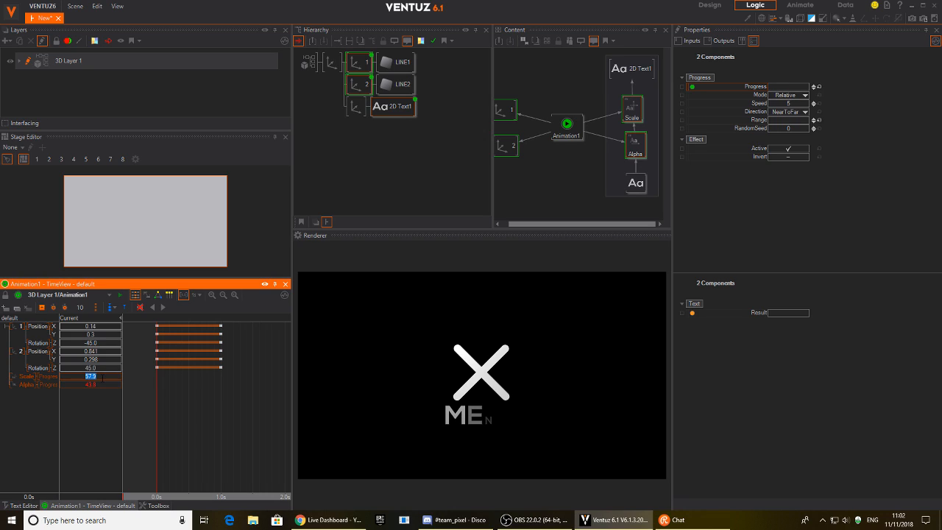
{"action": "type", "text": "0"}
{"action": "key", "text": "Return"}
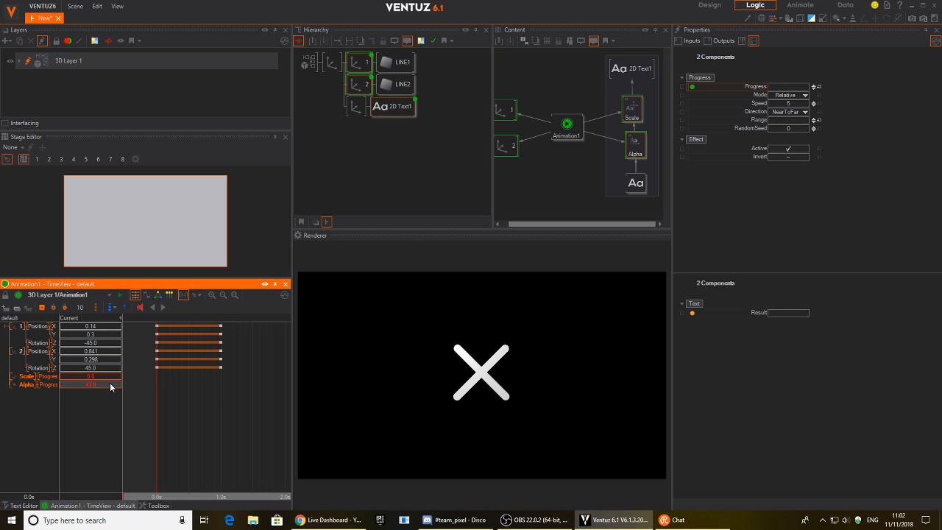
{"action": "double_click", "coordinate": [110, 384]}
{"action": "type", "text": "0"}
{"action": "key", "text": "Return"}
{"action": "left_click", "coordinate": [30, 385]}
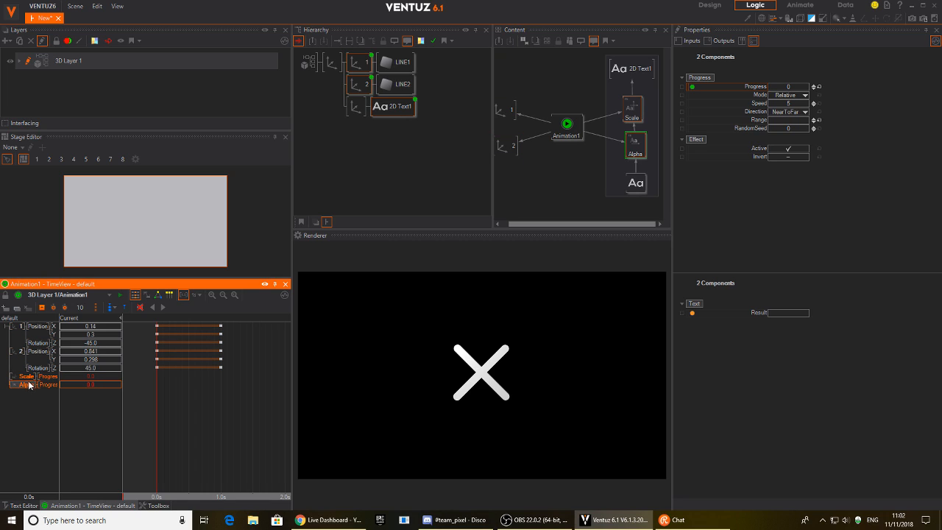
{"action": "left_click", "coordinate": [42, 308]}
At 1.0s set Scale and Alpha Progress to 100.
{"action": "left_click_drag", "start_coordinate": [157, 422], "coordinate": [229, 419]}
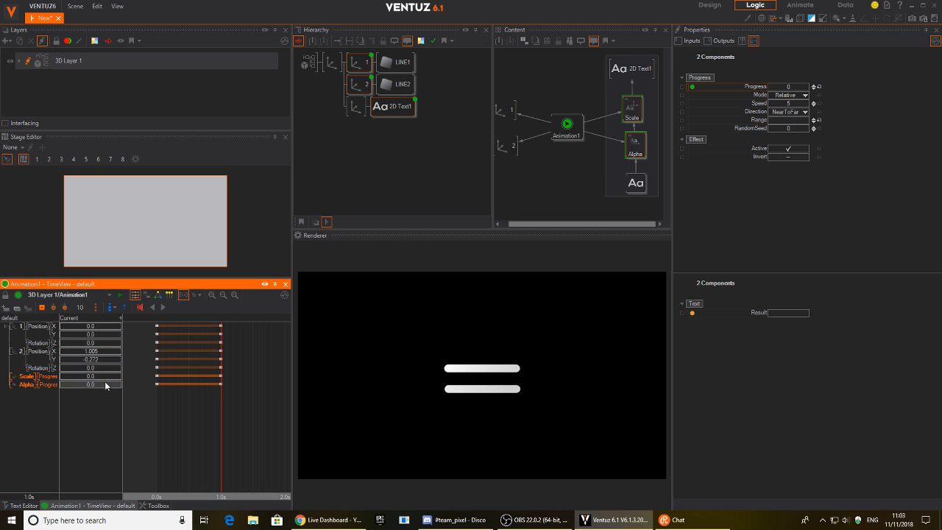
{"action": "double_click", "coordinate": [96, 376]}
{"action": "type", "text": "100"}
{"action": "key", "text": "Return"}
{"action": "double_click", "coordinate": [89, 384]}
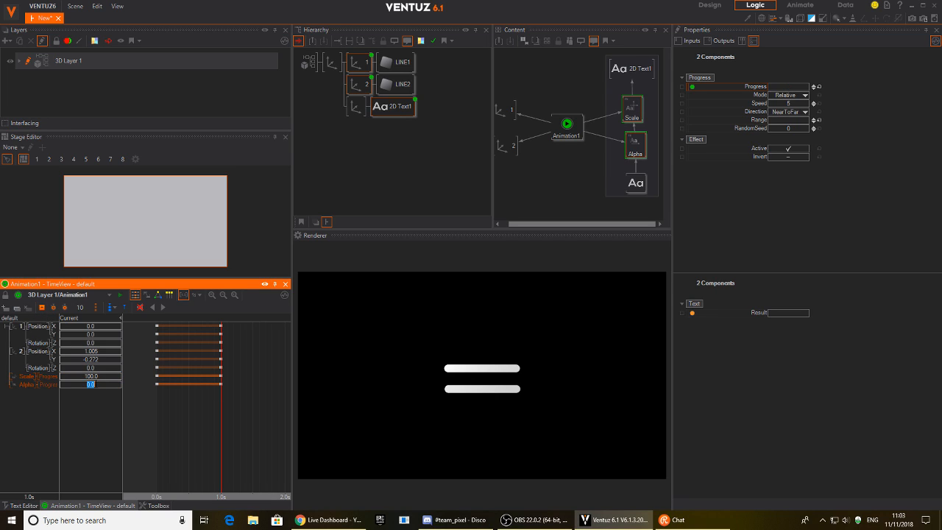
{"action": "type", "text": "100"}
{"action": "key", "text": "Return"}
Delay the text start keyframes to 0.3s and play the animation from the start.
{"action": "left_click_drag", "start_coordinate": [210, 436], "coordinate": [190, 434]}
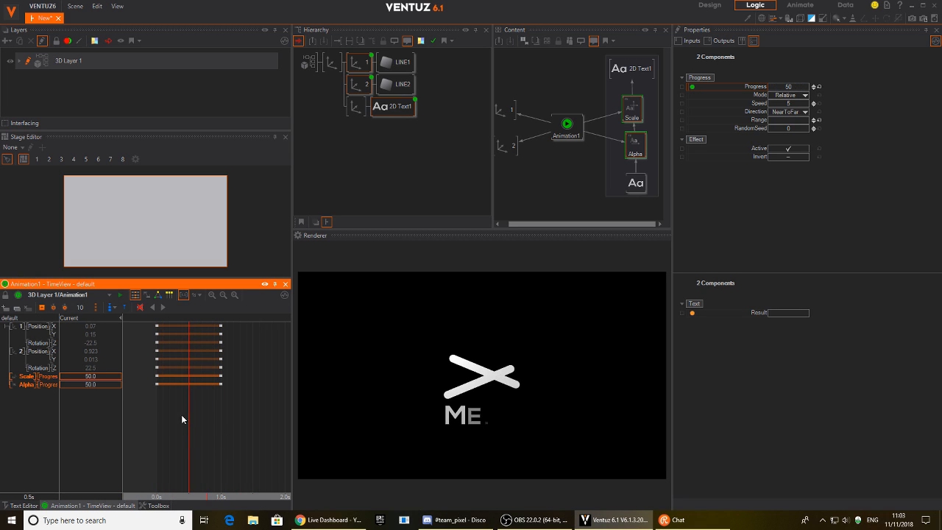
{"action": "left_click", "coordinate": [155, 377]}
{"action": "left_click_drag", "start_coordinate": [164, 378], "coordinate": [177, 378]}
{"action": "left_click_drag", "start_coordinate": [189, 433], "coordinate": [157, 433]}
{"action": "left_click", "coordinate": [163, 308]}
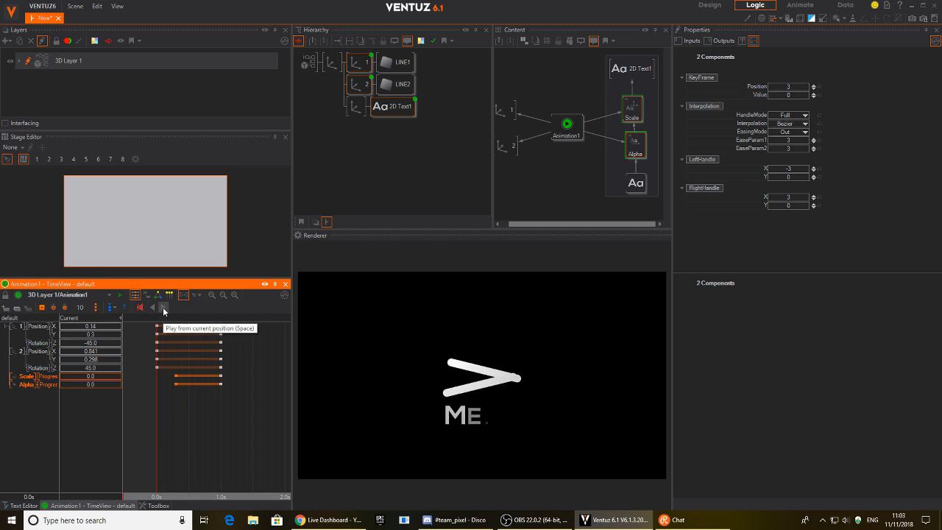
Drag the end keyframes earlier to shorten the X-to-MENU animation.
{"action": "left_click_drag", "start_coordinate": [211, 441], "coordinate": [159, 425]}
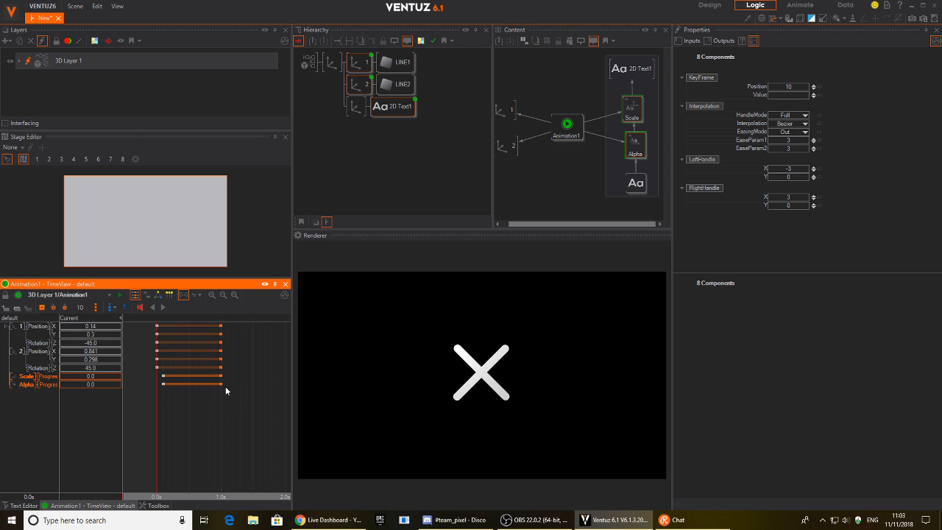
{"action": "left_click_drag", "start_coordinate": [220, 382], "coordinate": [196, 386]}
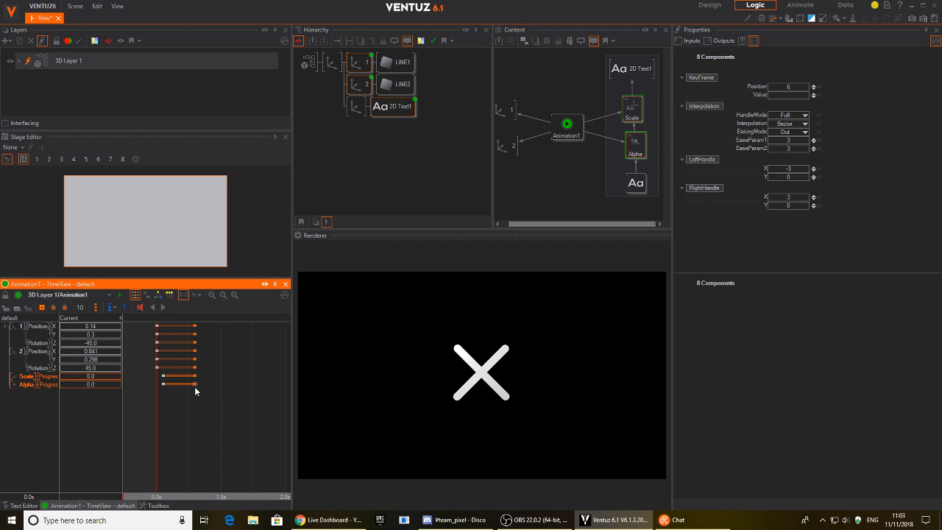
{"action": "left_click_drag", "start_coordinate": [196, 435], "coordinate": [143, 339]}
Play the shortened animation forwards and backwards to check the morph.
{"action": "left_click", "coordinate": [165, 310]}
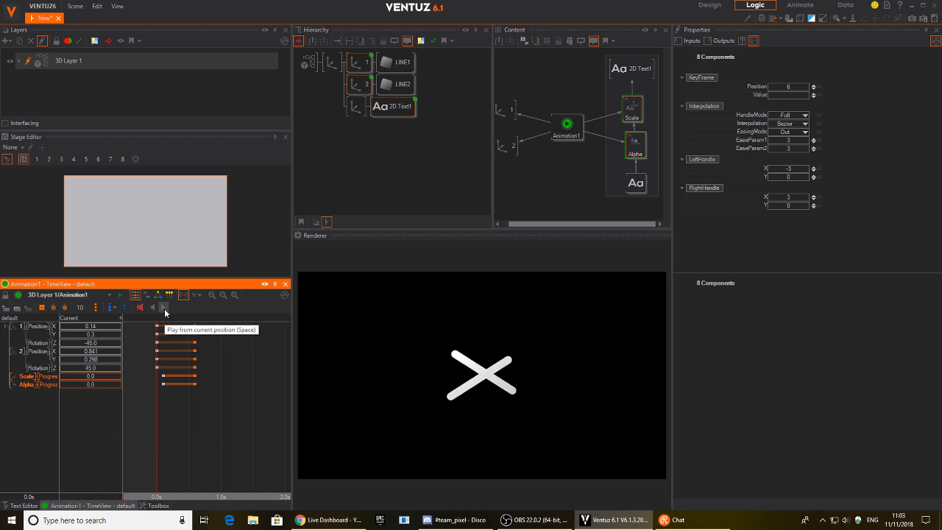
{"action": "left_click_drag", "start_coordinate": [206, 412], "coordinate": [156, 421]}
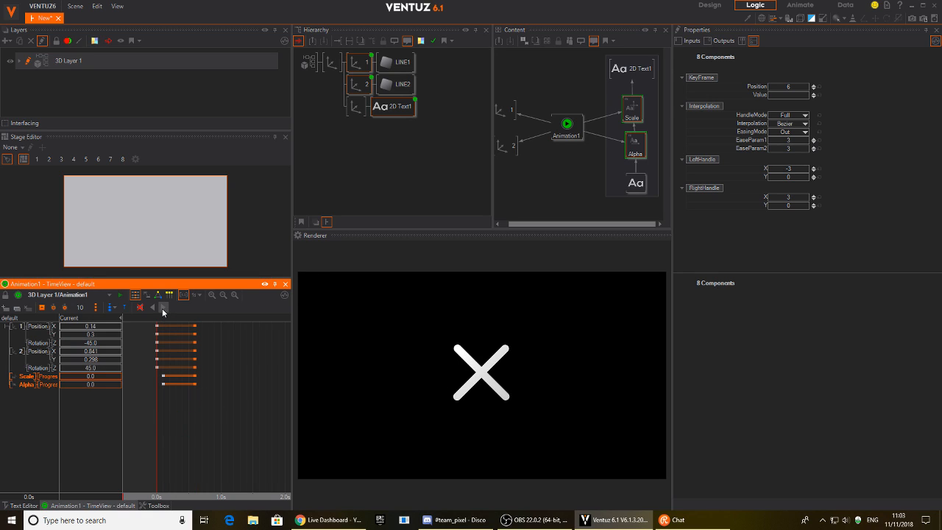
{"action": "left_click", "coordinate": [162, 308]}
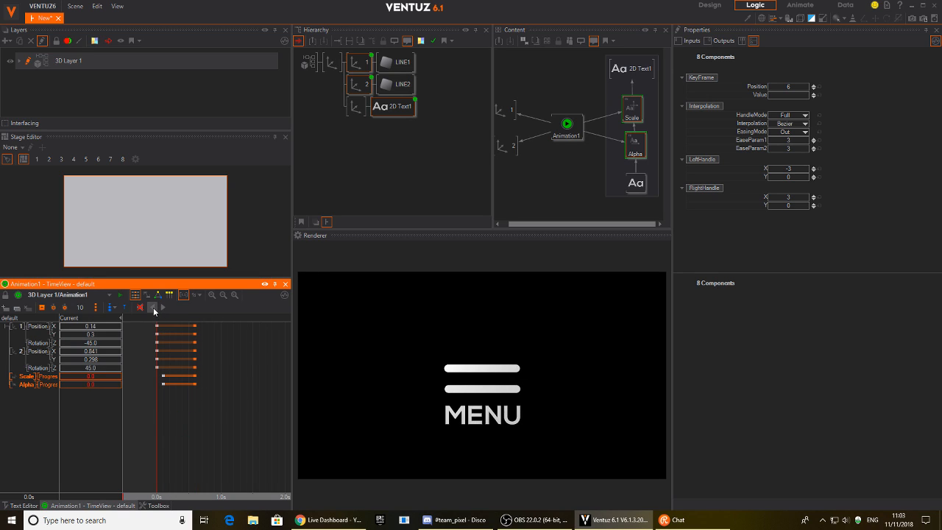
{"action": "left_click", "coordinate": [153, 307]}
{"action": "left_click_drag", "start_coordinate": [217, 412], "coordinate": [157, 419]}
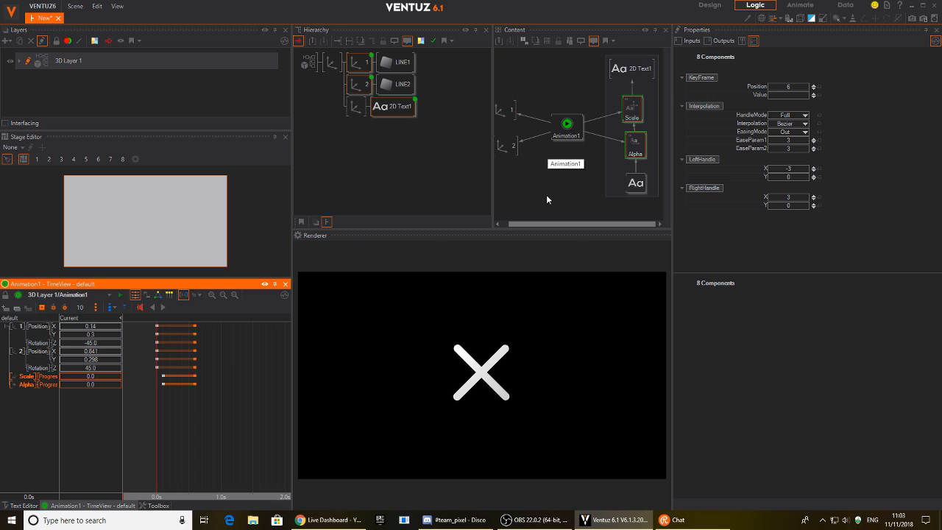
Insert an oscillator on the second line axis's Rotation Z link from Animation1.
{"action": "middle_click_drag", "start_coordinate": [548, 196], "coordinate": [557, 194]}
{"action": "left_click_drag", "start_coordinate": [523, 170], "coordinate": [490, 145]}
{"action": "left_click", "coordinate": [529, 129]}
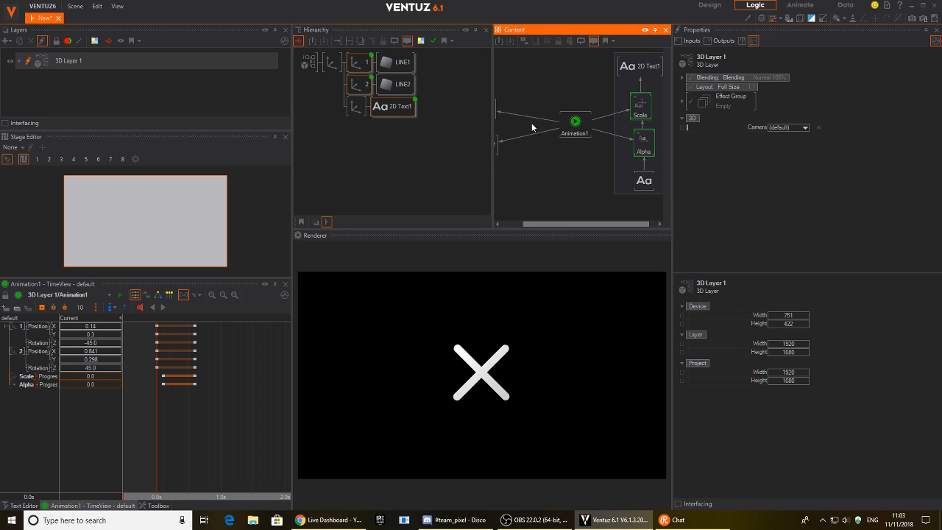
{"action": "middle_click_drag", "start_coordinate": [534, 165], "coordinate": [553, 173]}
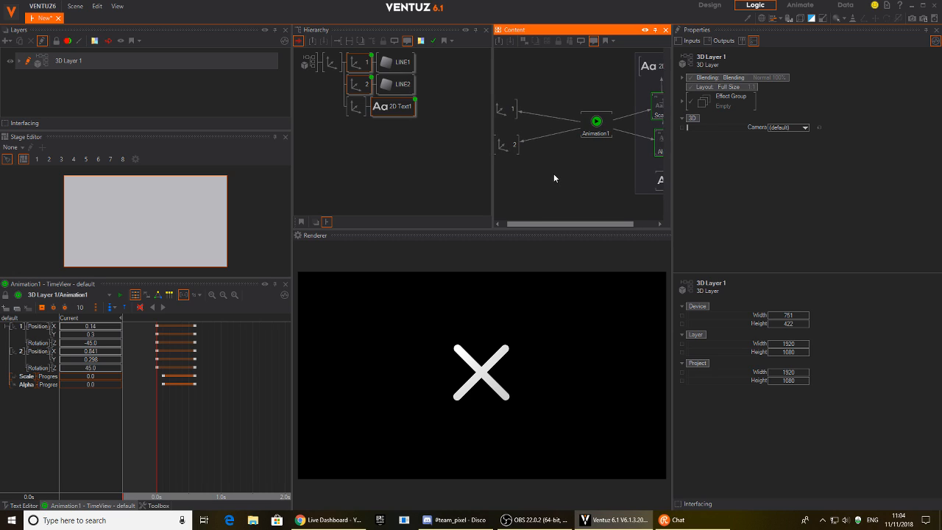
{"action": "double_click", "coordinate": [553, 174]}
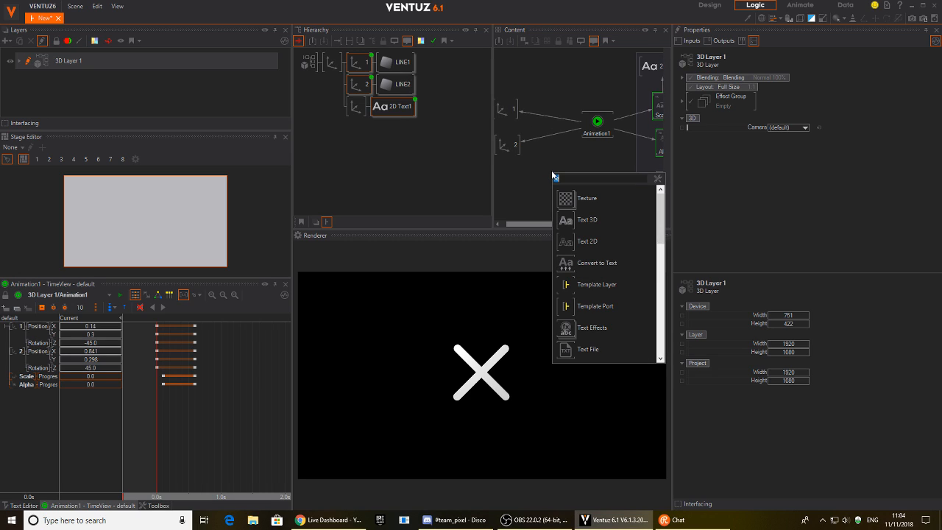
{"action": "type", "text": "k"}
{"action": "key", "text": "Down"}
{"action": "key", "text": "Down"}
{"action": "key", "text": "Down"}
{"action": "key", "text": "Return"}
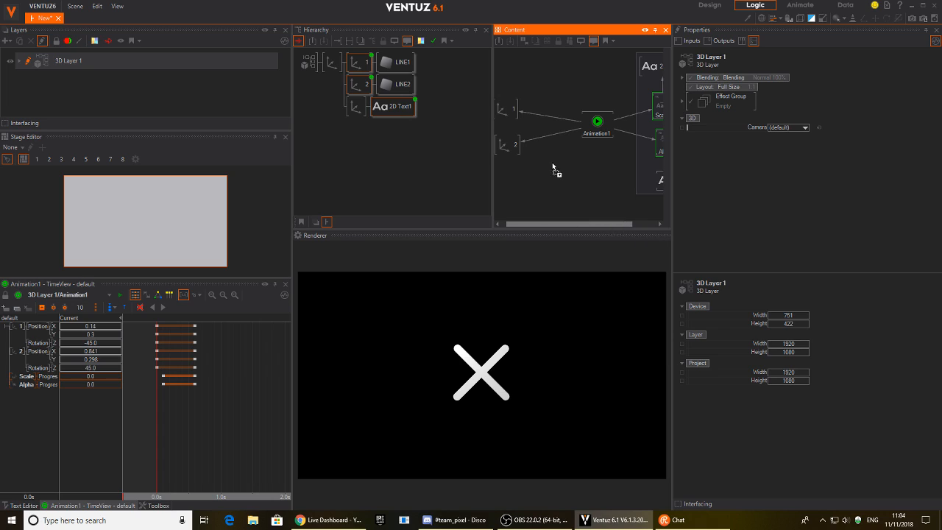
{"action": "left_click", "coordinate": [549, 136]}
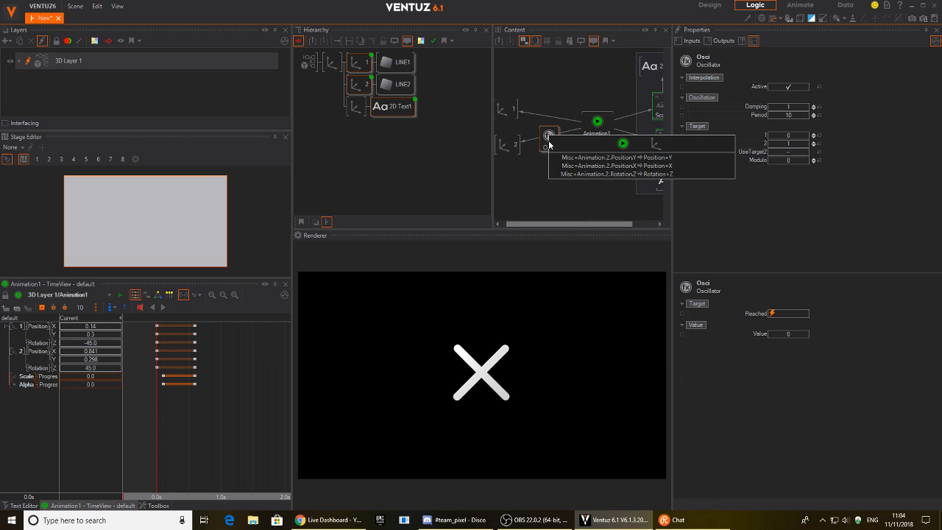
{"action": "left_click", "coordinate": [604, 174]}
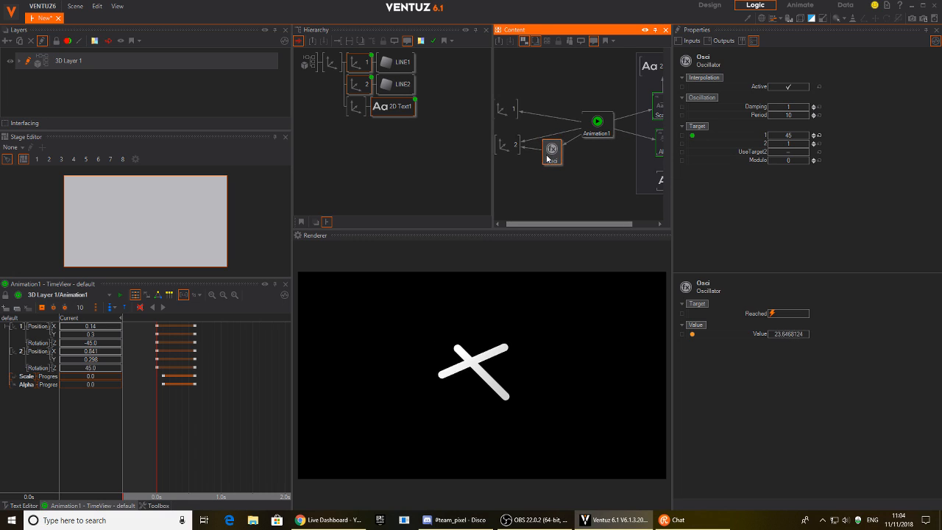
{"action": "left_click_drag", "start_coordinate": [547, 155], "coordinate": [553, 160]}
Add an oscillator on axis 1's Position X link and set both oscillators' Damping to 12.
{"action": "type", "text": "o"}
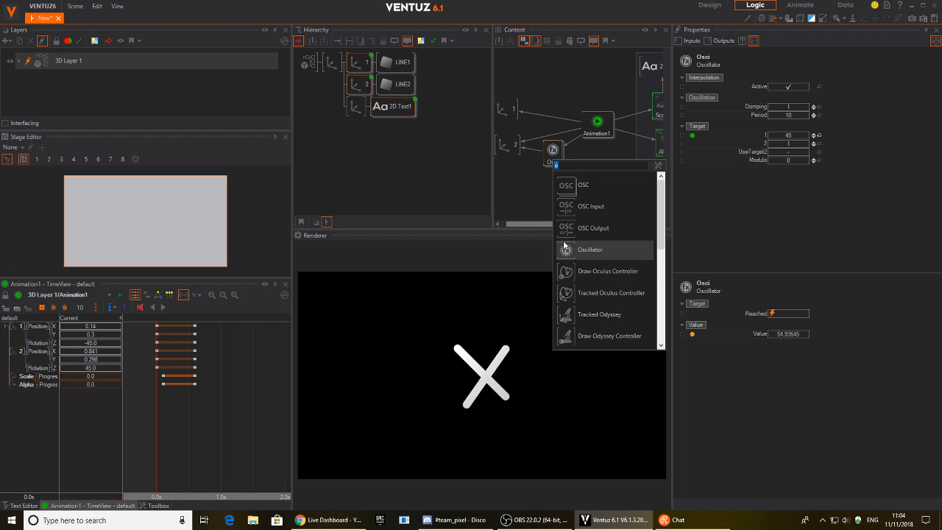
{"action": "left_click", "coordinate": [564, 249]}
{"action": "left_click", "coordinate": [546, 116]}
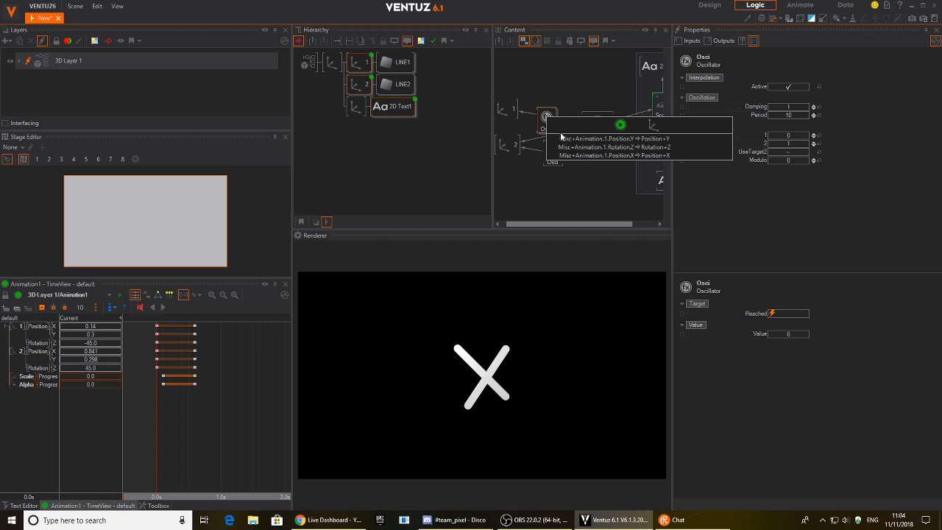
{"action": "left_click", "coordinate": [581, 156]}
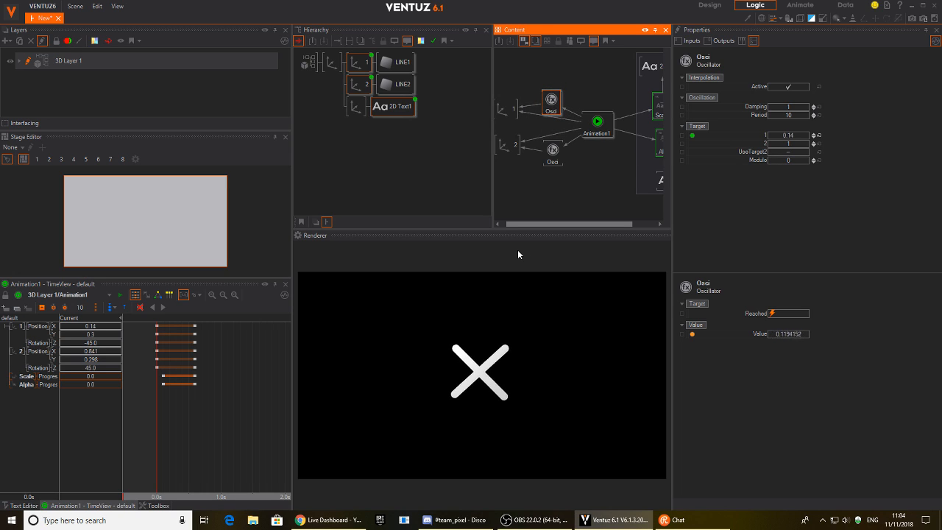
{"action": "left_click", "coordinate": [551, 162]}
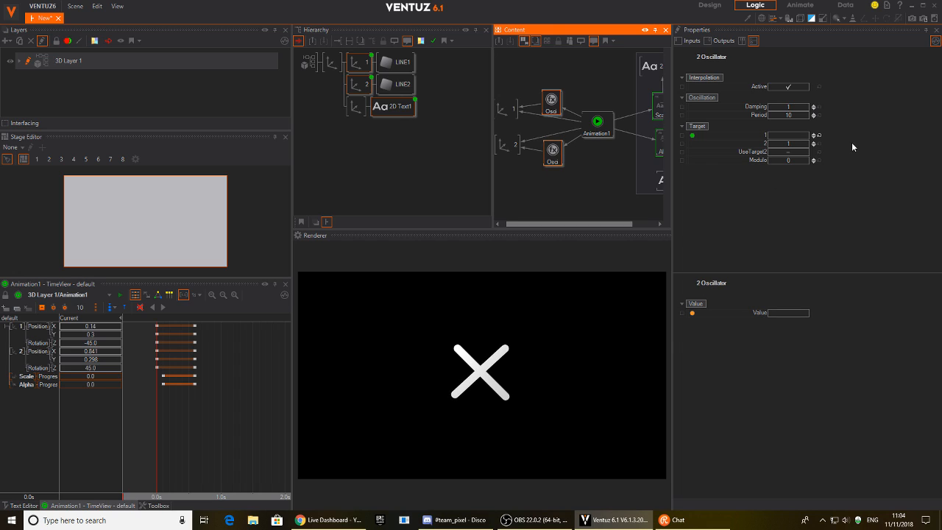
{"action": "left_click", "coordinate": [789, 107]}
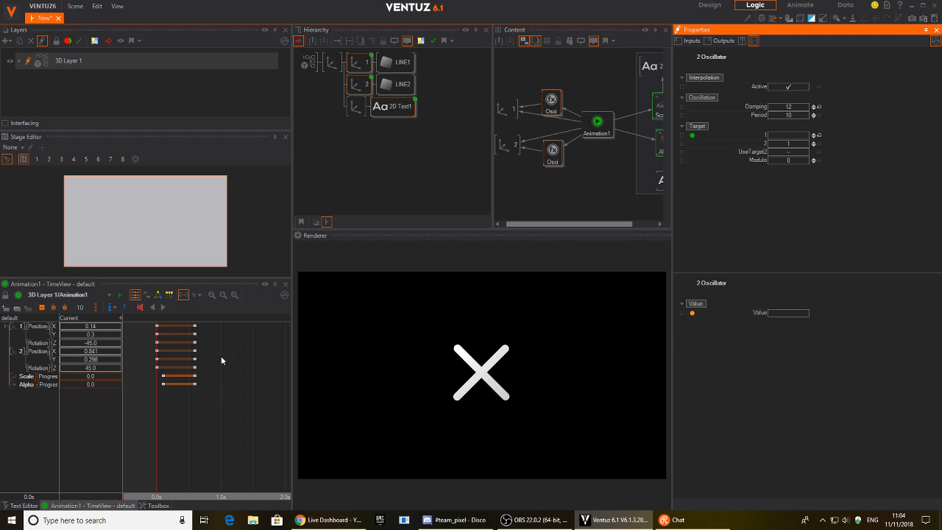
Scrub between the MENU state at 0.6s and the X at 0.0s, then play.
{"action": "left_click", "coordinate": [195, 419]}
{"action": "left_click_drag", "start_coordinate": [198, 416], "coordinate": [140, 376]}
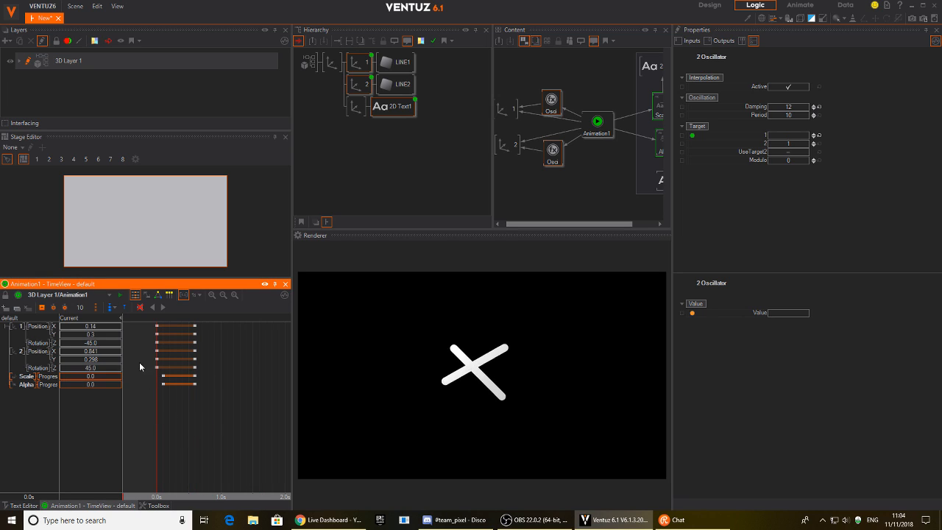
{"action": "left_click", "coordinate": [161, 309]}
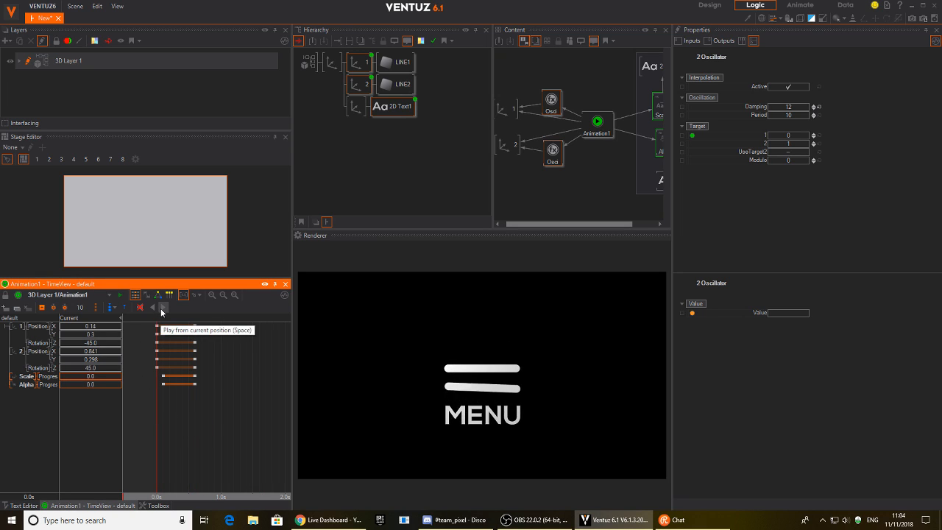
{"action": "left_click_drag", "start_coordinate": [180, 420], "coordinate": [141, 415]}
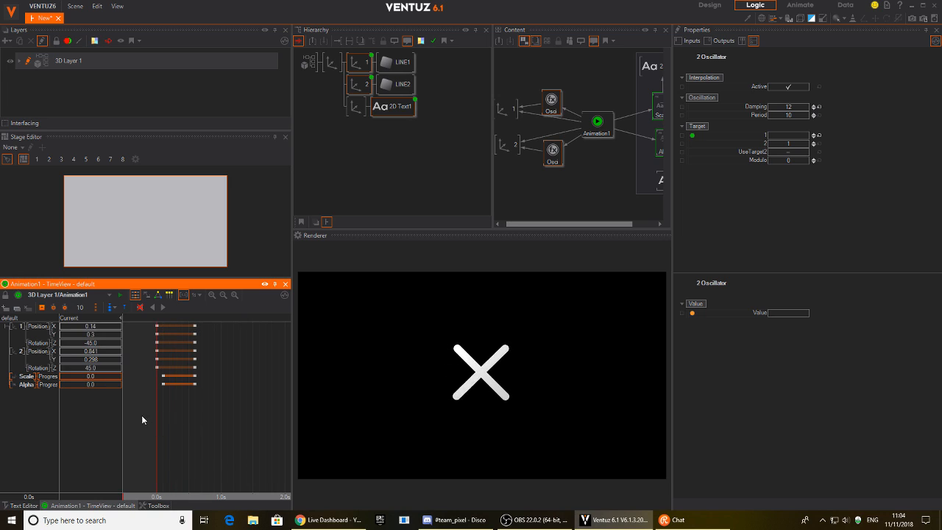
Add an oscillator on axis 1's Position Y link.
{"action": "left_click", "coordinate": [575, 98]}
{"action": "left_click_drag", "start_coordinate": [554, 97], "coordinate": [570, 77]}
{"action": "right_click", "coordinate": [524, 73]}
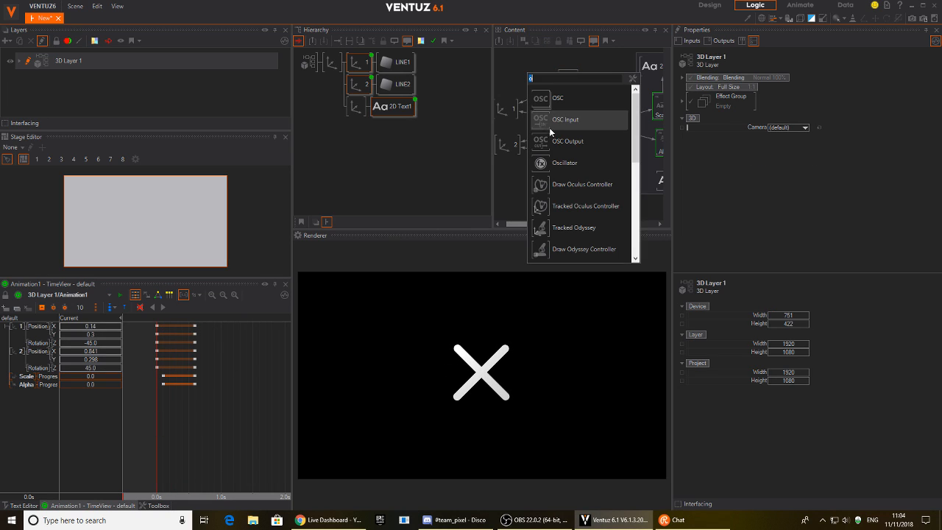
{"action": "left_click", "coordinate": [541, 136]}
{"action": "left_click", "coordinate": [549, 123]}
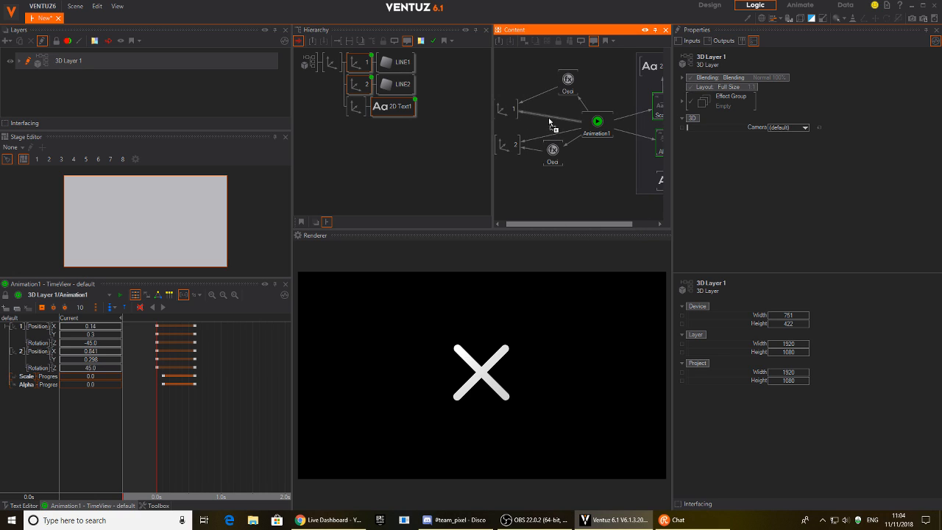
{"action": "left_click", "coordinate": [588, 140]}
{"action": "left_click_drag", "start_coordinate": [549, 120], "coordinate": [543, 72]}
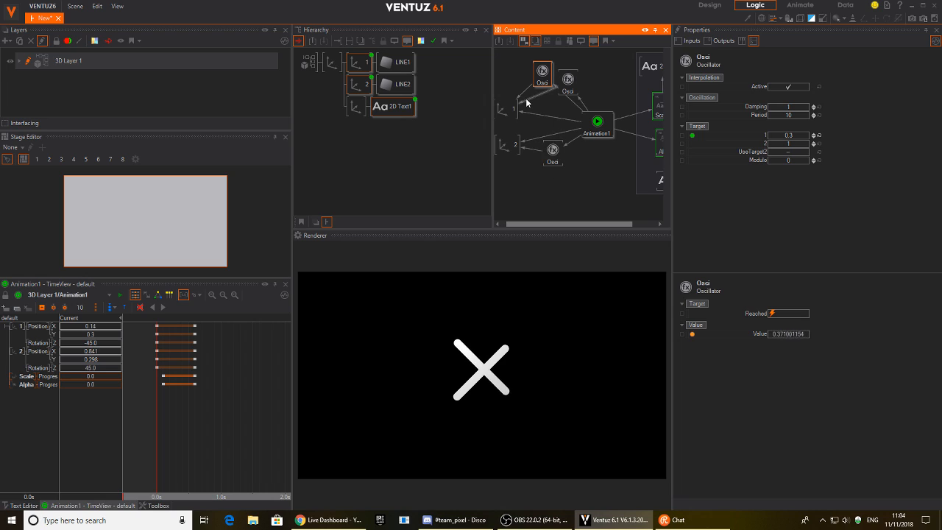
{"action": "left_click_drag", "start_coordinate": [519, 109], "coordinate": [498, 106]}
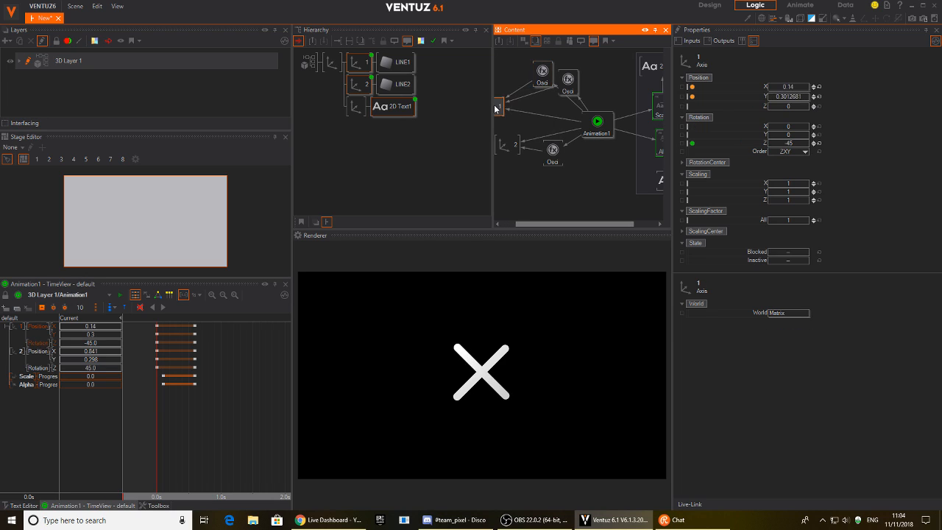
{"action": "left_click", "coordinate": [542, 73]}
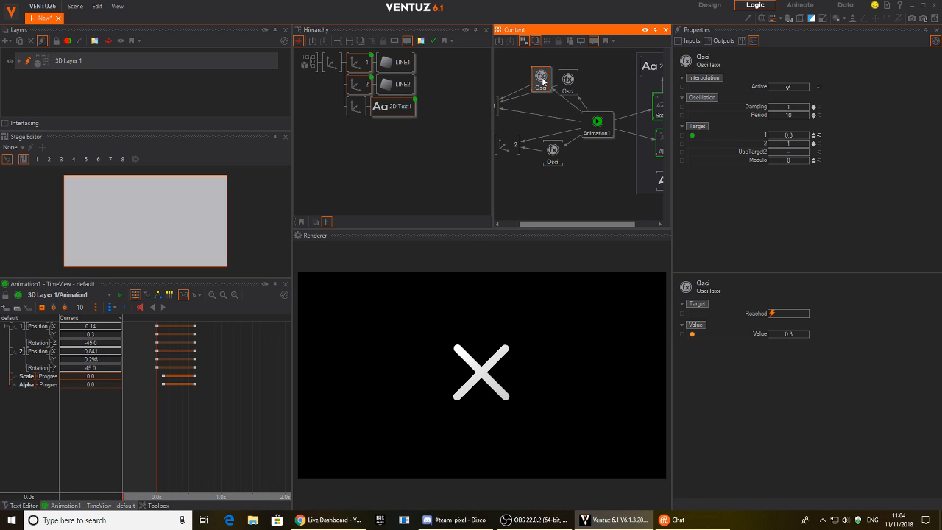
Add an oscillator on axis 1's Rotation Z link.
{"action": "right_click", "coordinate": [533, 121]}
{"action": "left_click", "coordinate": [582, 214]}
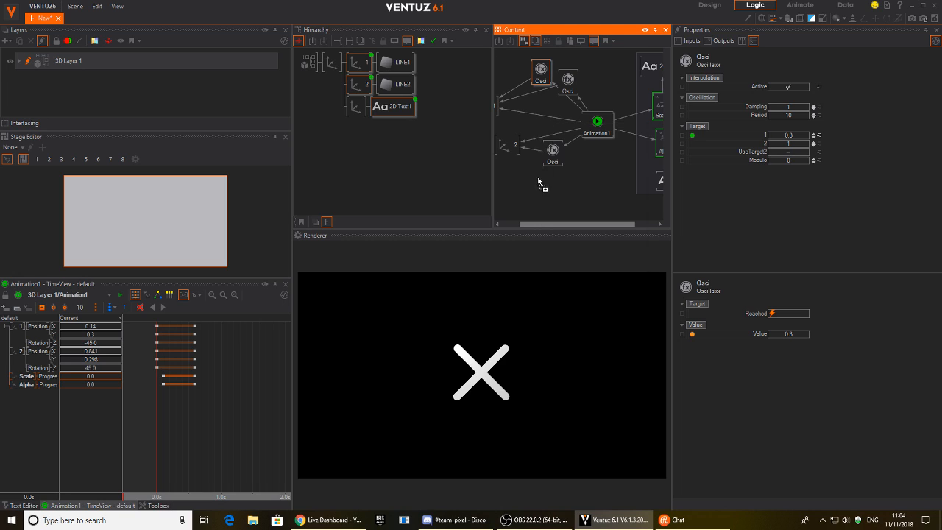
{"action": "left_click", "coordinate": [543, 121]}
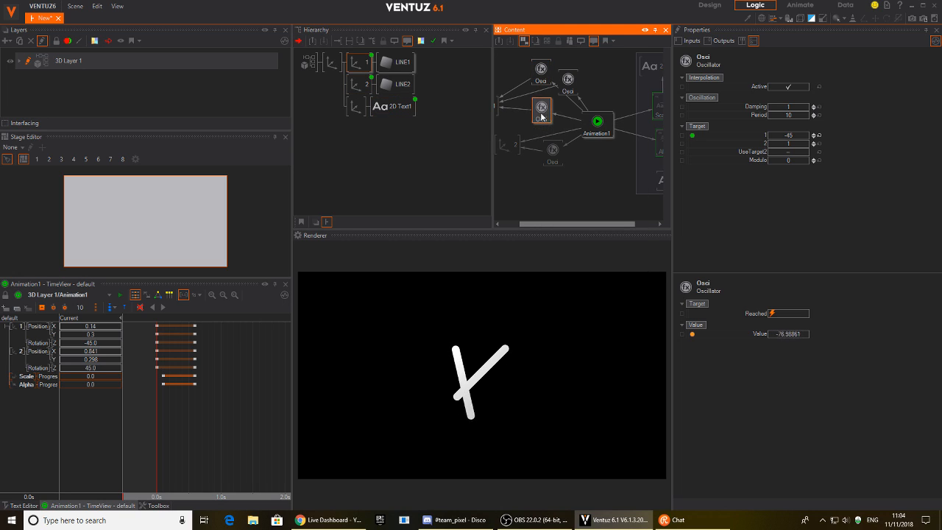
{"action": "left_click_drag", "start_coordinate": [553, 155], "coordinate": [558, 184]}
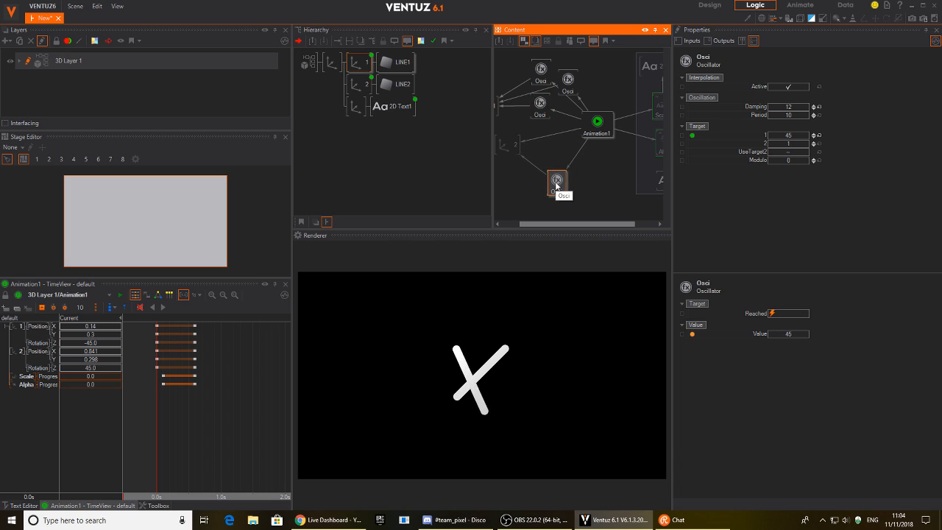
Add oscillators on axis 2's Position X and Position Y links.
{"action": "middle_click", "coordinate": [557, 185]}
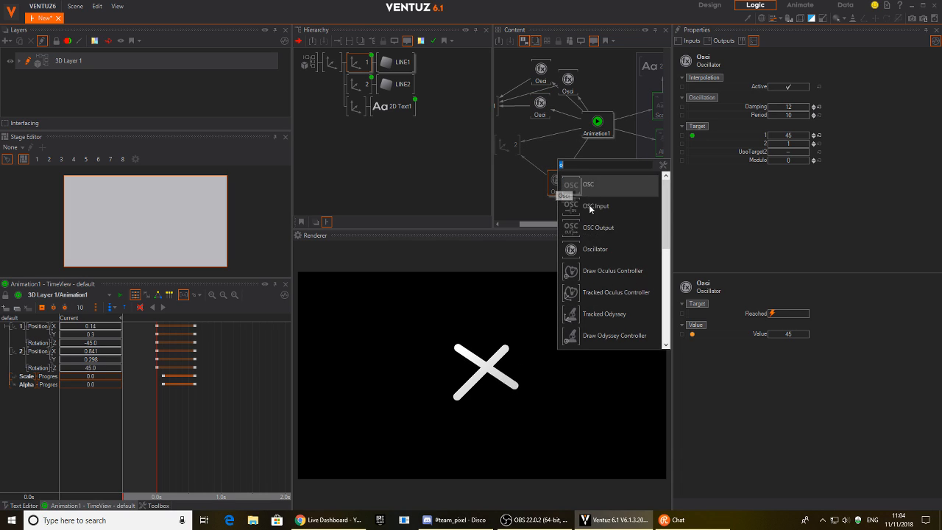
{"action": "left_click", "coordinate": [576, 249]}
{"action": "left_click", "coordinate": [556, 135]}
{"action": "left_click", "coordinate": [574, 156]}
{"action": "left_click_drag", "start_coordinate": [556, 141], "coordinate": [584, 177]}
{"action": "type", "text": "o"}
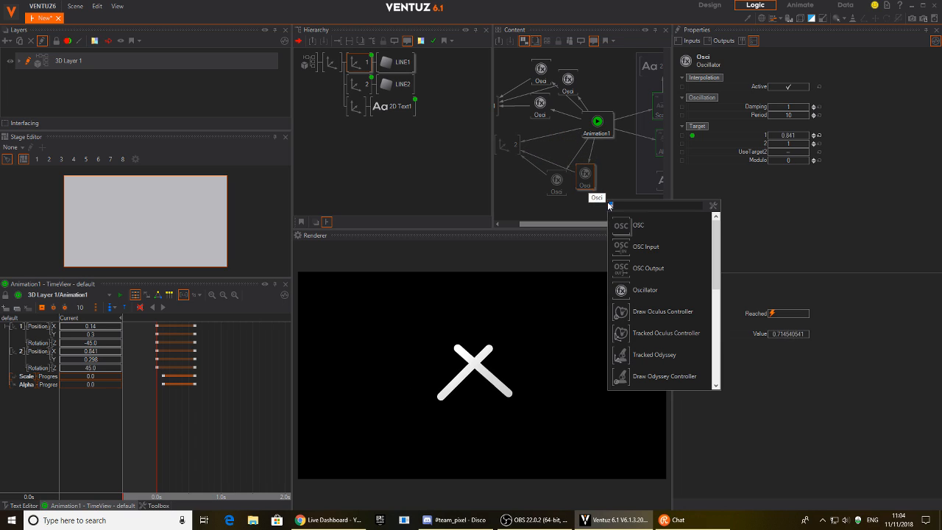
{"action": "left_click", "coordinate": [636, 288]}
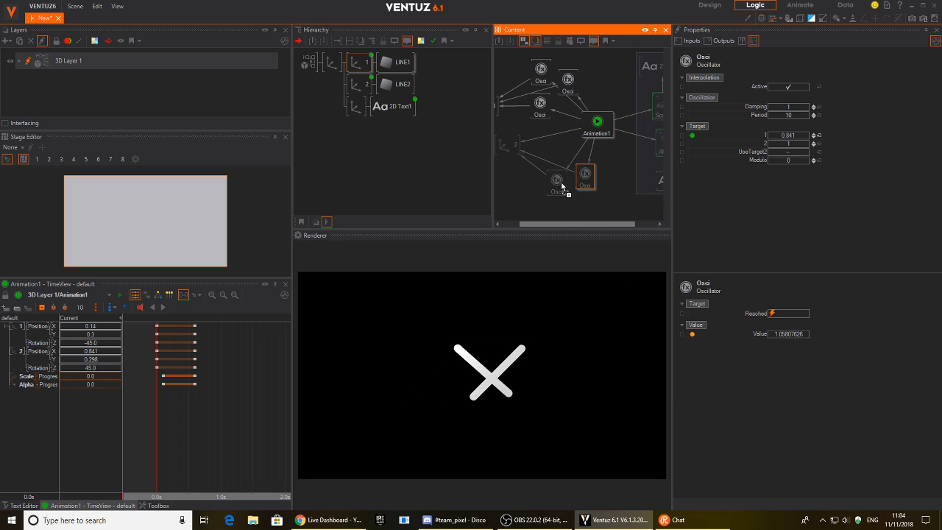
{"action": "left_click", "coordinate": [555, 138]}
{"action": "left_click_drag", "start_coordinate": [554, 138], "coordinate": [553, 144]}
{"action": "left_click_drag", "start_coordinate": [556, 192], "coordinate": [576, 183]}
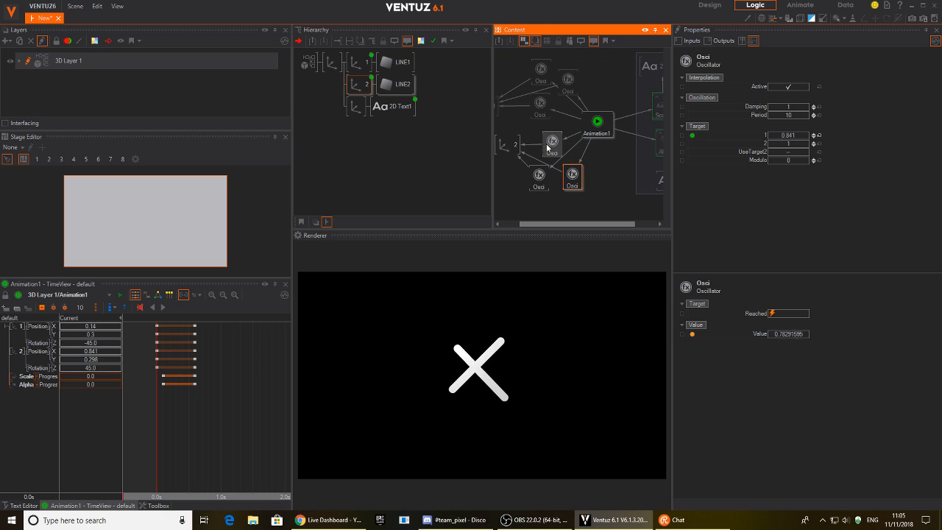
Select all six oscillators and edit their shared Damping value.
{"action": "left_click", "coordinate": [551, 145], "text": "ctrl"}
{"action": "left_click", "coordinate": [536, 185], "text": "ctrl"}
{"action": "left_click_drag", "start_coordinate": [540, 113], "coordinate": [538, 100], "text": "ctrl"}
{"action": "left_click", "coordinate": [561, 79], "text": "ctrl"}
{"action": "left_click", "coordinate": [791, 107]}
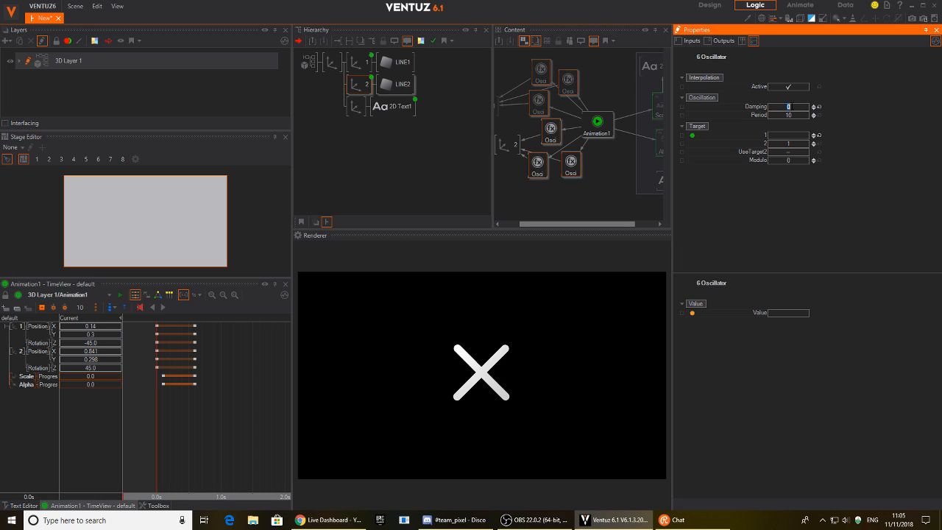
Set Damping on all six oscillators to 12, play the animation, then change it to 11.
{"action": "type", "text": "12"}
{"action": "key", "text": "Return"}
{"action": "left_click", "coordinate": [163, 307]}
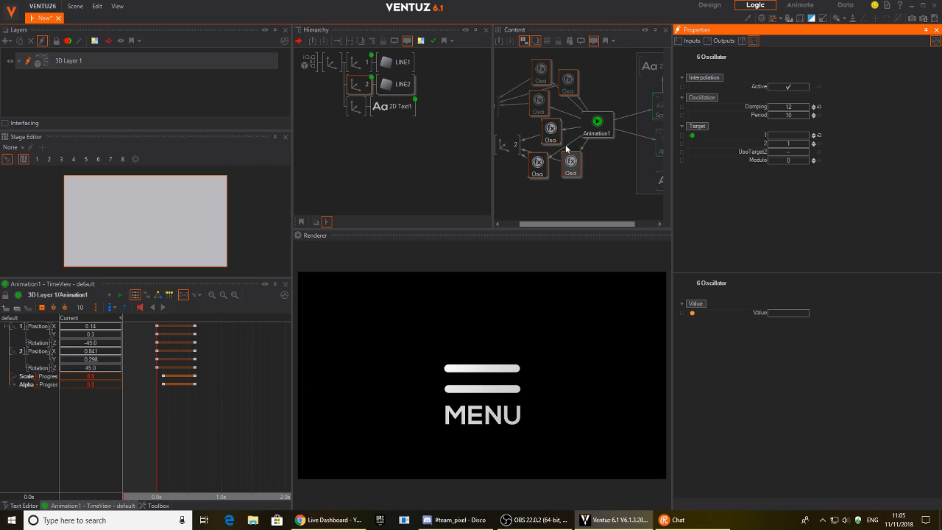
{"action": "left_click", "coordinate": [789, 108]}
{"action": "type", "text": "11"}
{"action": "key", "text": "Return"}
Scrub the TimeView through the X-to-MENU morph, then fire Animation1's Next and Prev triggers.
{"action": "left_click", "coordinate": [195, 409]}
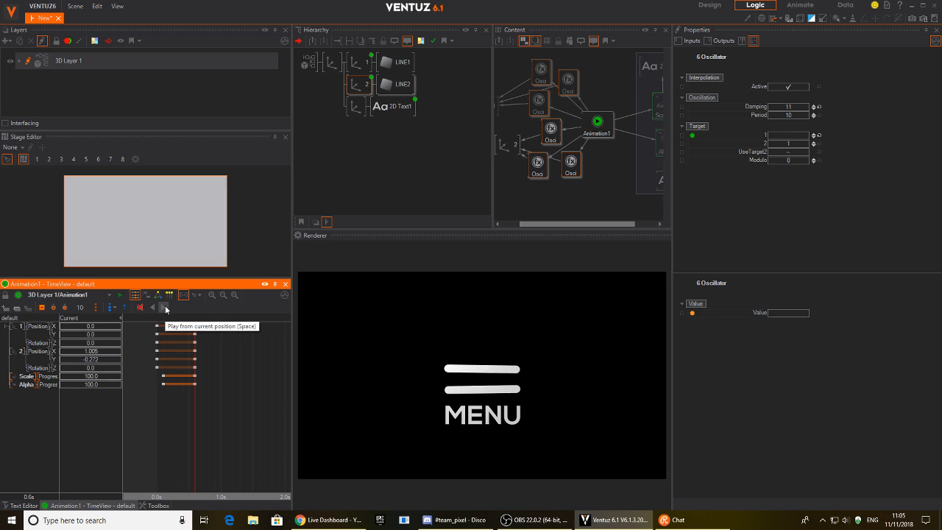
{"action": "left_click_drag", "start_coordinate": [203, 418], "coordinate": [147, 425]}
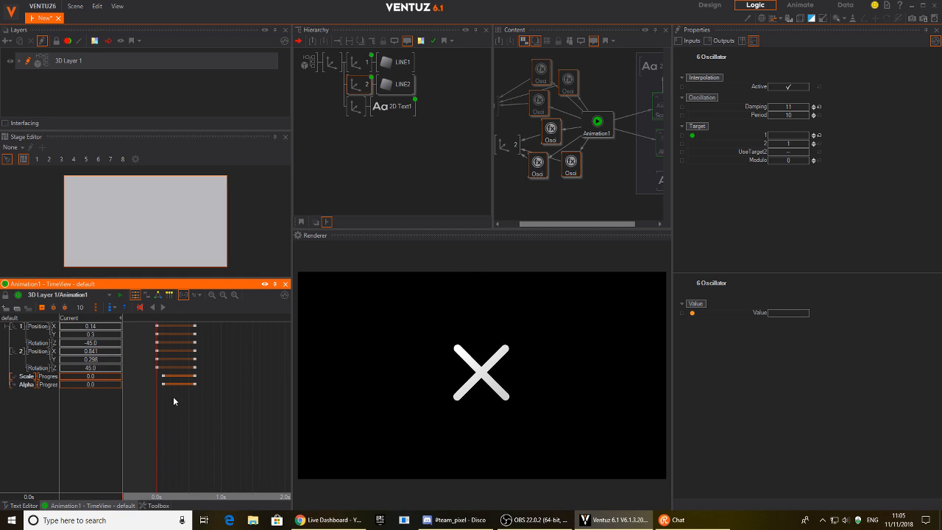
{"action": "left_click_drag", "start_coordinate": [165, 424], "coordinate": [156, 442]}
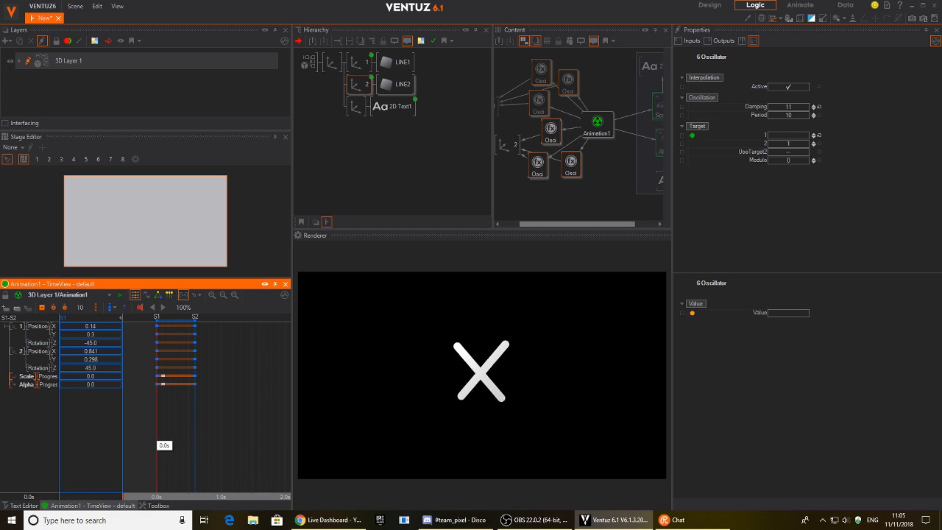
{"action": "left_click", "coordinate": [598, 125]}
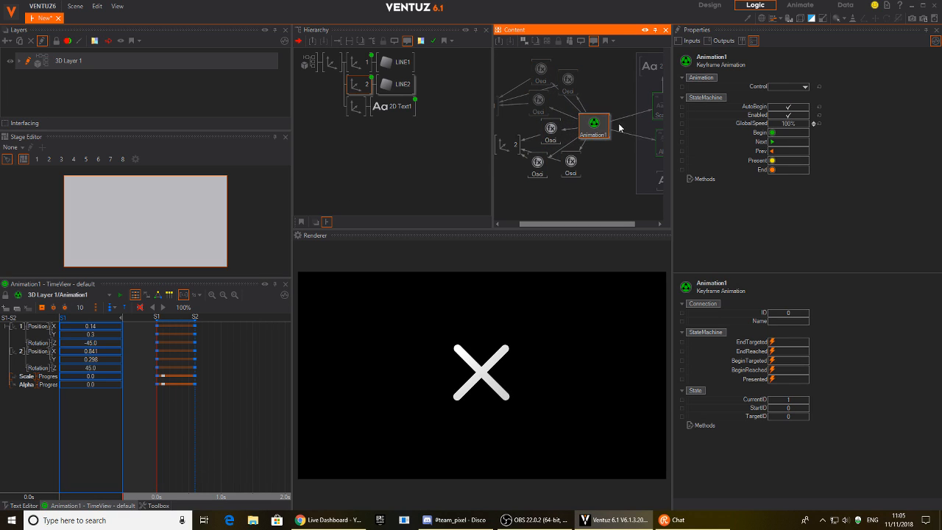
{"action": "left_click", "coordinate": [776, 141]}
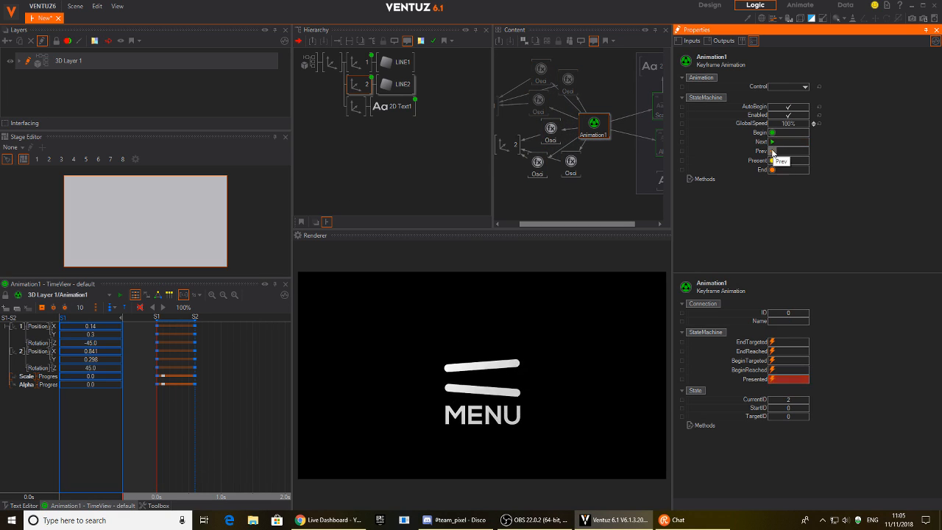
{"action": "left_click", "coordinate": [773, 151]}
{"action": "left_click", "coordinate": [773, 151]}
{"action": "left_click", "coordinate": [773, 152]}
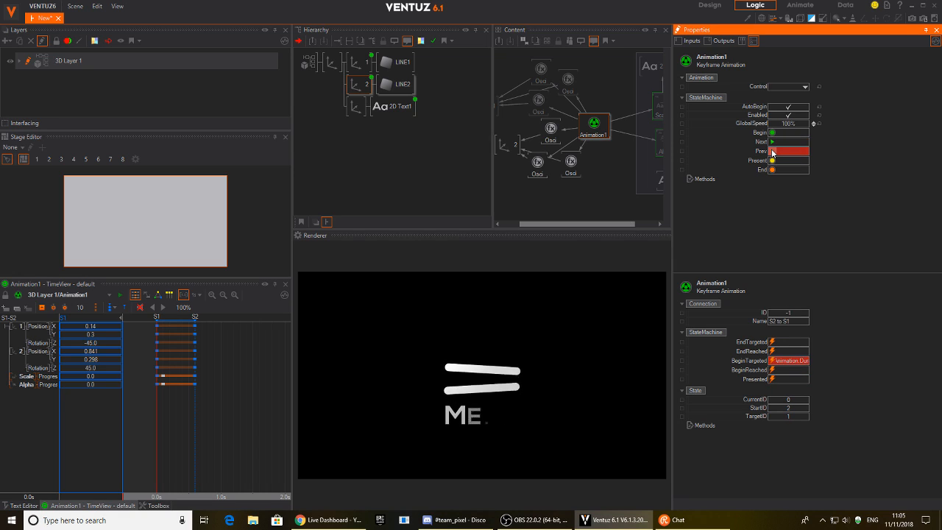
Add a Group node, then merge LINE1, LINE2 and 2D Text1 into a container named MENU_BTN.
{"action": "left_click", "coordinate": [338, 72]}
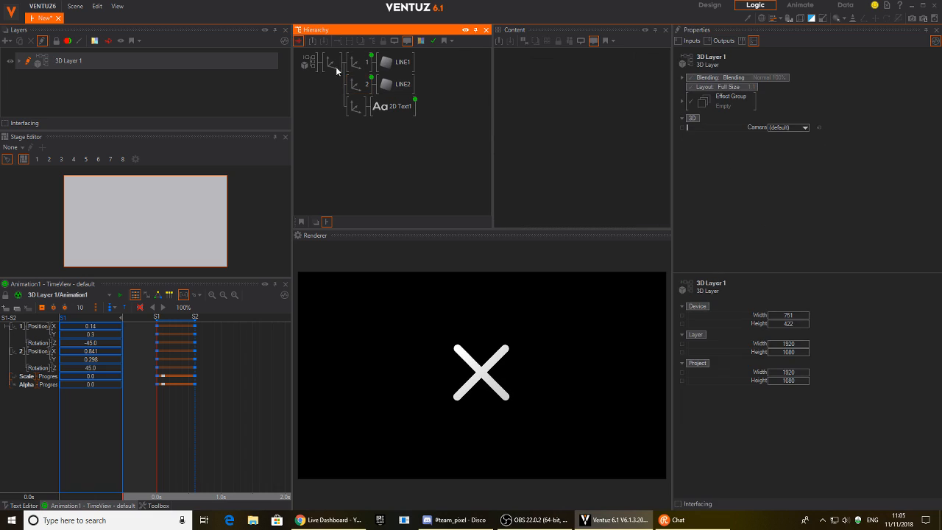
{"action": "double_click", "coordinate": [330, 90]}
{"action": "type", "text": "gr"}
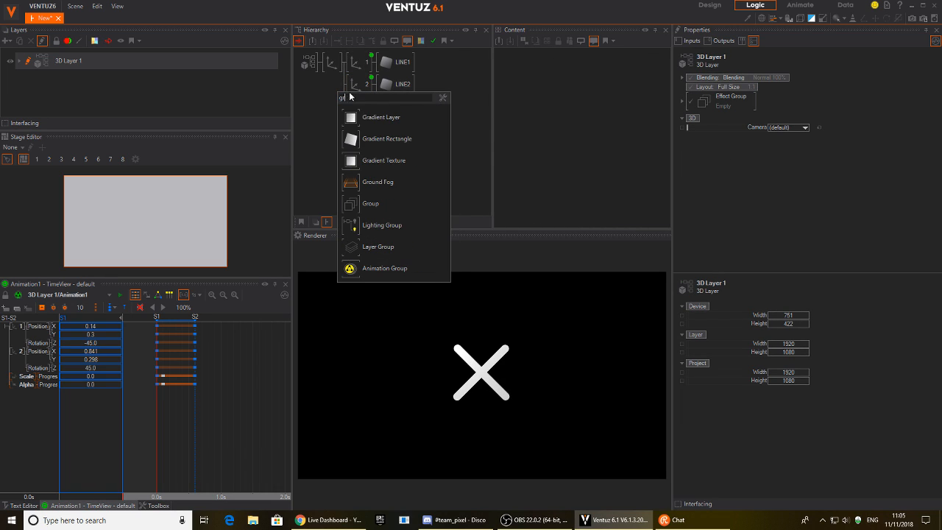
{"action": "left_click", "coordinate": [353, 204]}
{"action": "left_click_drag", "start_coordinate": [336, 63], "coordinate": [351, 63]}
{"action": "right_click", "coordinate": [351, 62]}
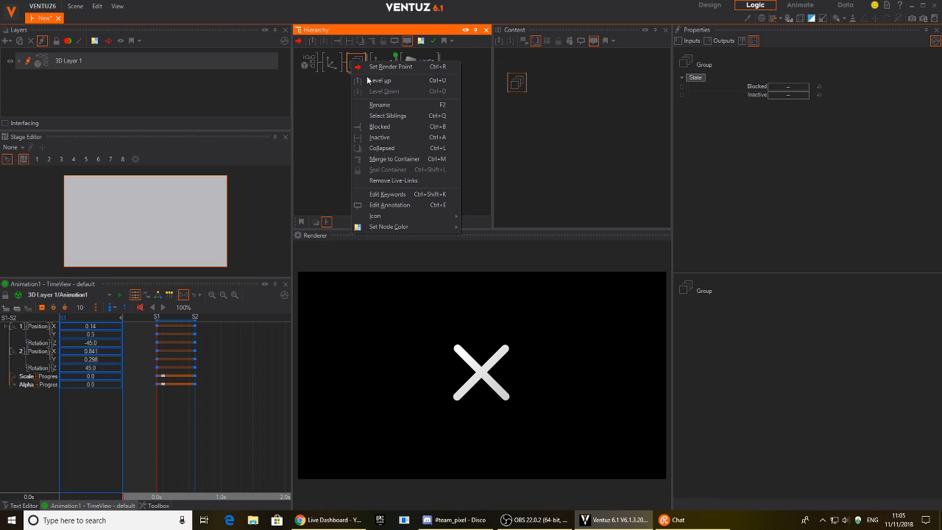
{"action": "left_click", "coordinate": [387, 165]}
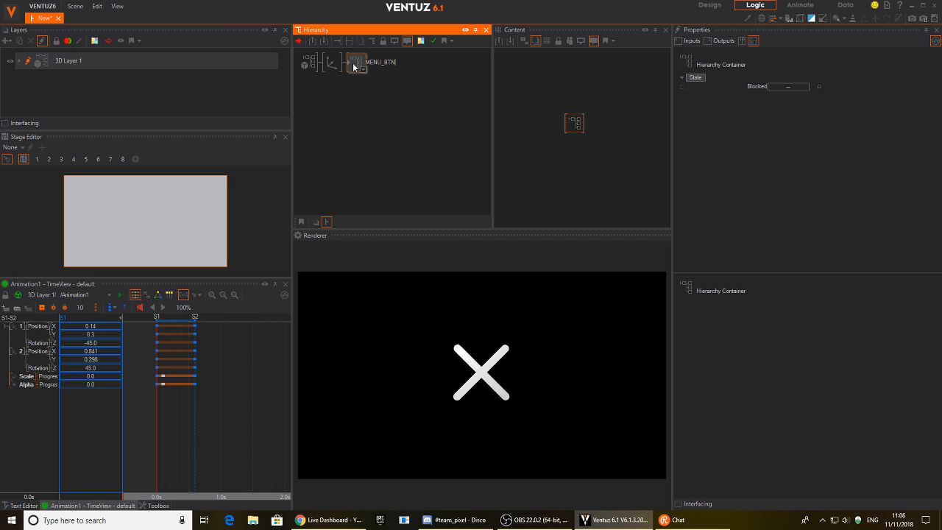
{"action": "key", "text": "Return"}
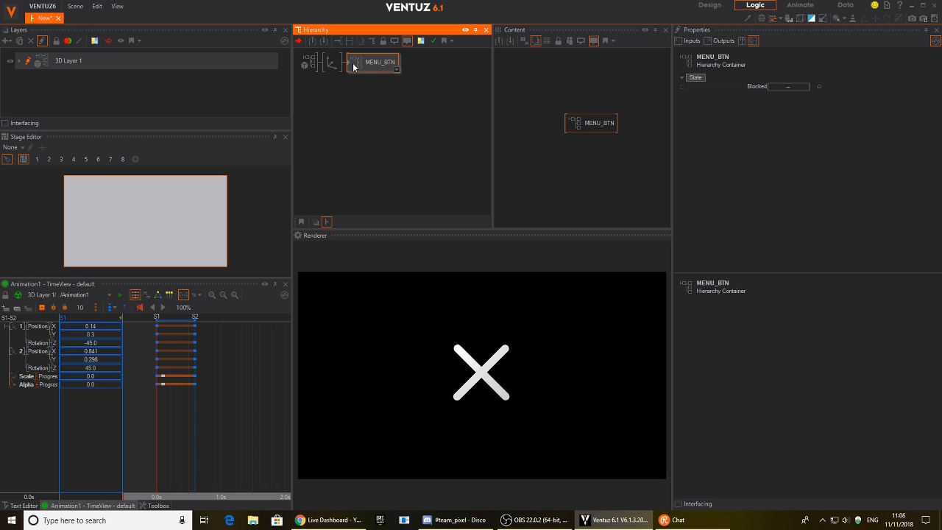
Inside MENU_BTN, add a Touch Button node and delete the leftover Group node.
{"action": "double_click", "coordinate": [351, 66]}
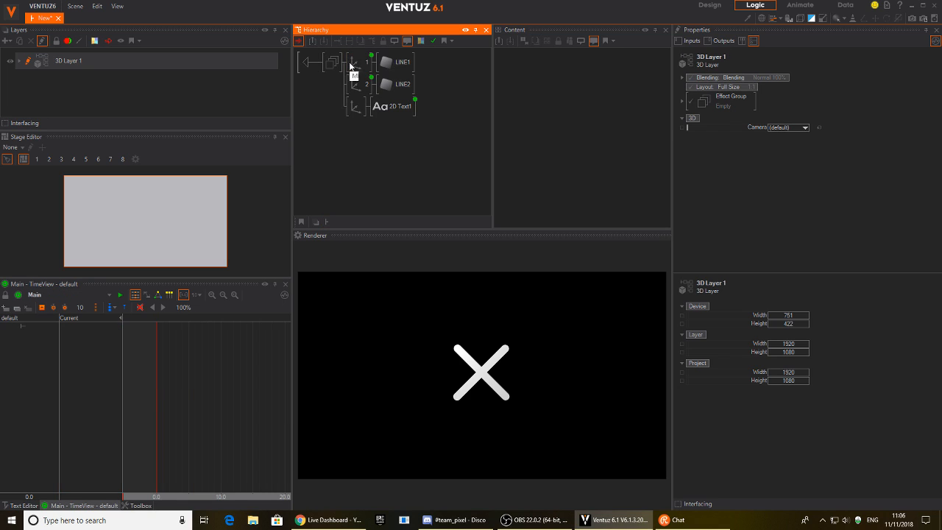
{"action": "left_click", "coordinate": [357, 64]}
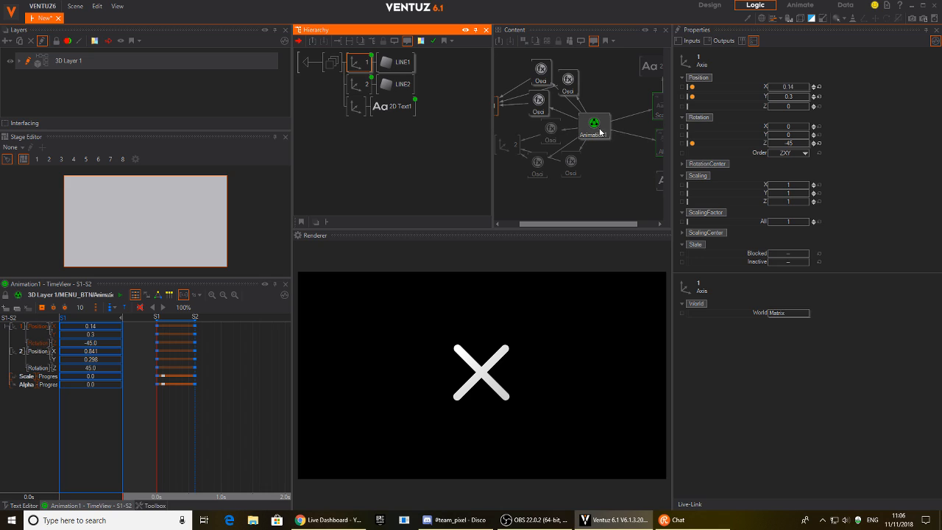
{"action": "left_click", "coordinate": [599, 121]}
{"action": "left_click_drag", "start_coordinate": [599, 124], "coordinate": [595, 124]}
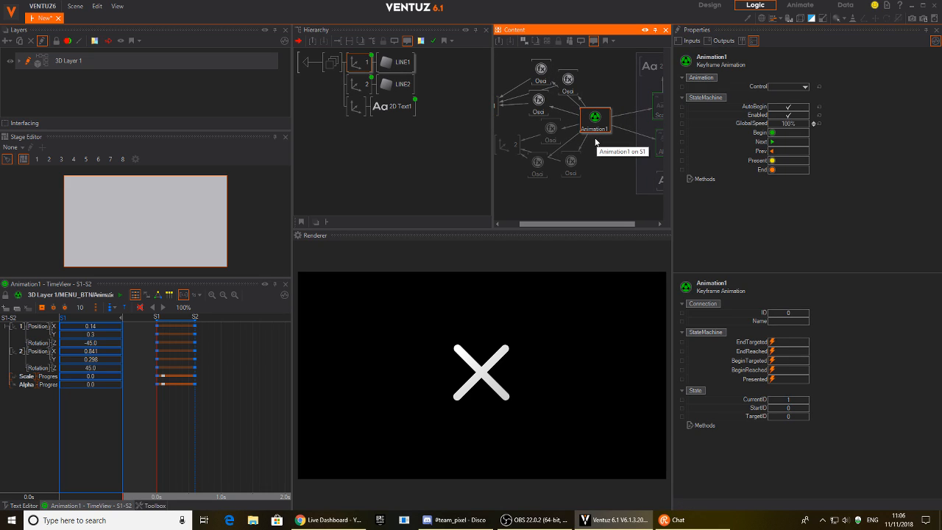
{"action": "left_click", "coordinate": [346, 136]}
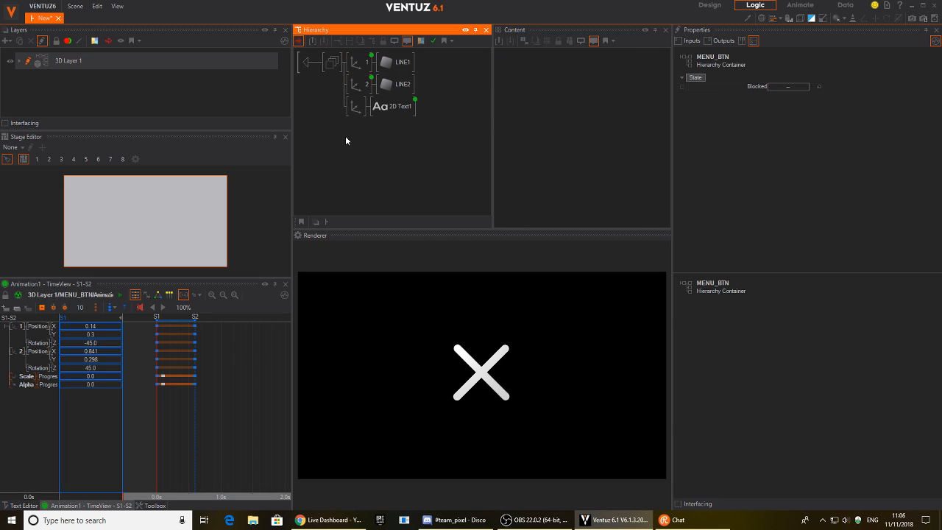
{"action": "type", "text": "gr"}
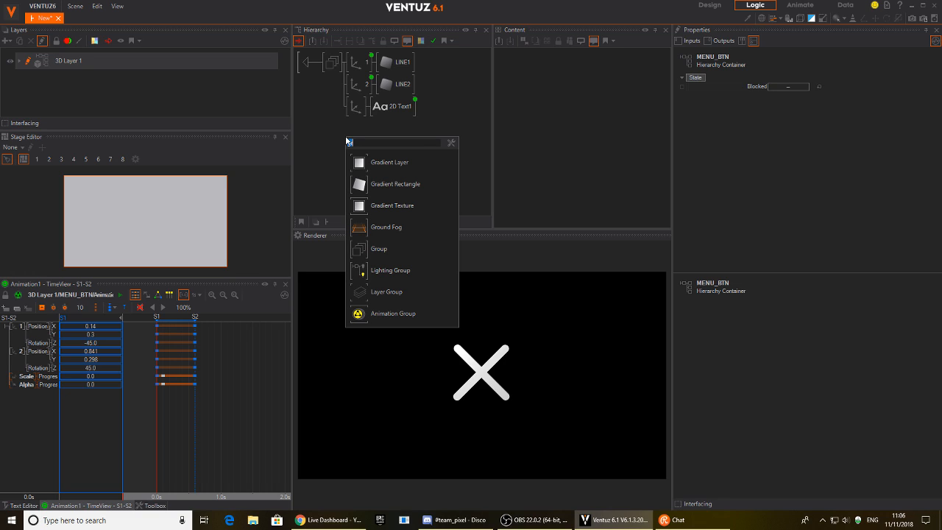
{"action": "type", "text": "tou"}
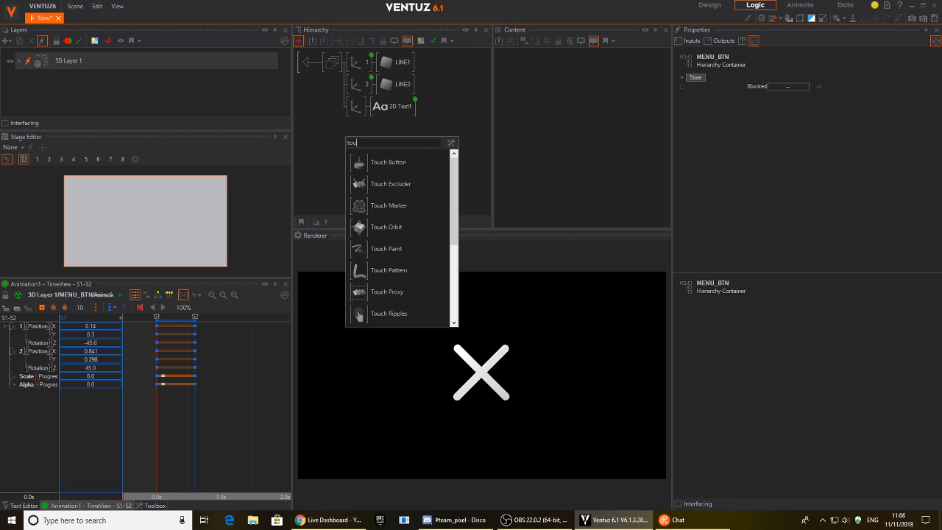
{"action": "left_click_drag", "start_coordinate": [359, 160], "coordinate": [343, 67]}
{"action": "left_click", "coordinate": [333, 64]}
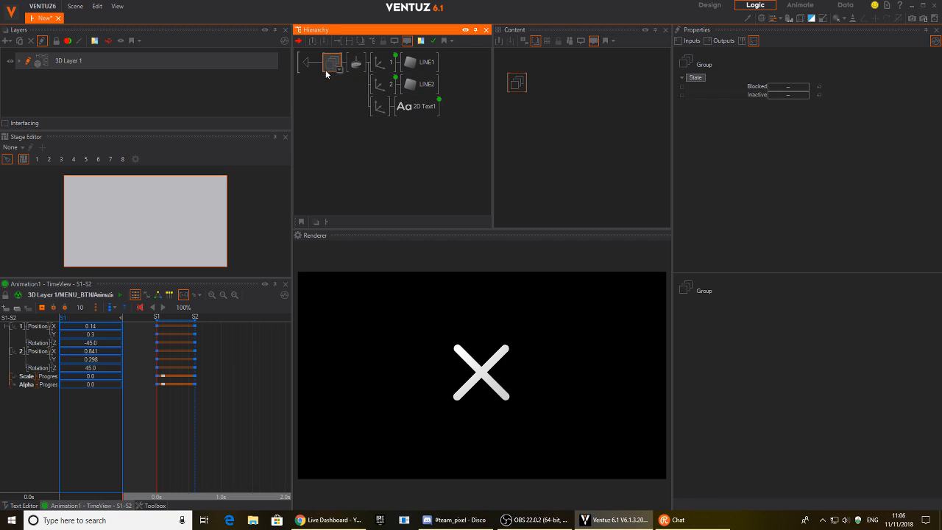
{"action": "key", "text": "Delete"}
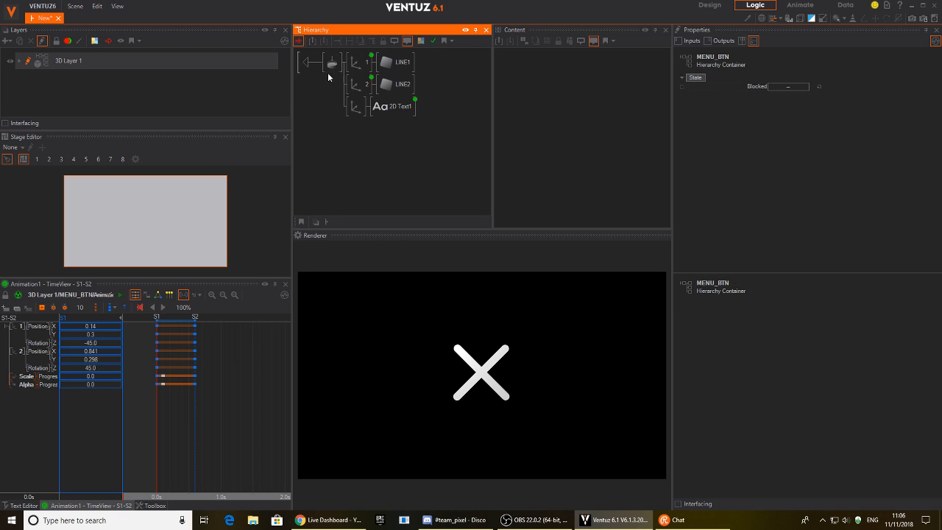
Select the Touch Button and place it below Animation1 in the logic graph.
{"action": "left_click", "coordinate": [307, 64]}
{"action": "left_click", "coordinate": [348, 64]}
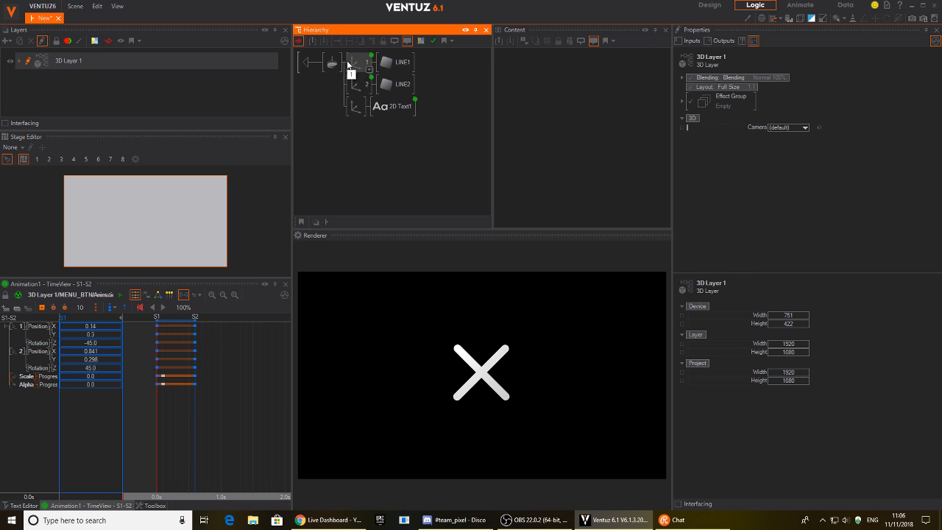
{"action": "left_click", "coordinate": [333, 64]}
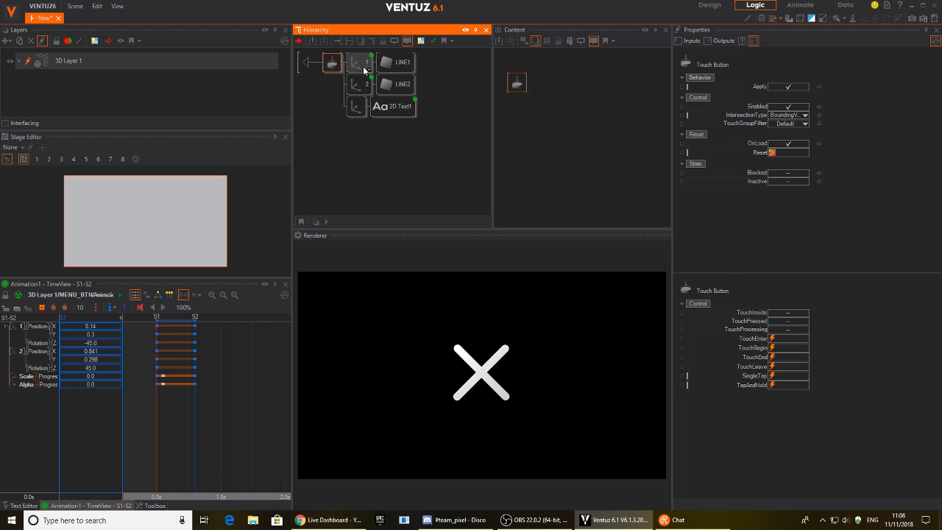
{"action": "left_click", "coordinate": [362, 69], "text": "ctrl"}
{"action": "left_click", "coordinate": [361, 84], "text": "ctrl"}
{"action": "left_click", "coordinate": [509, 197]}
{"action": "left_click_drag", "start_coordinate": [518, 86], "coordinate": [601, 205]}
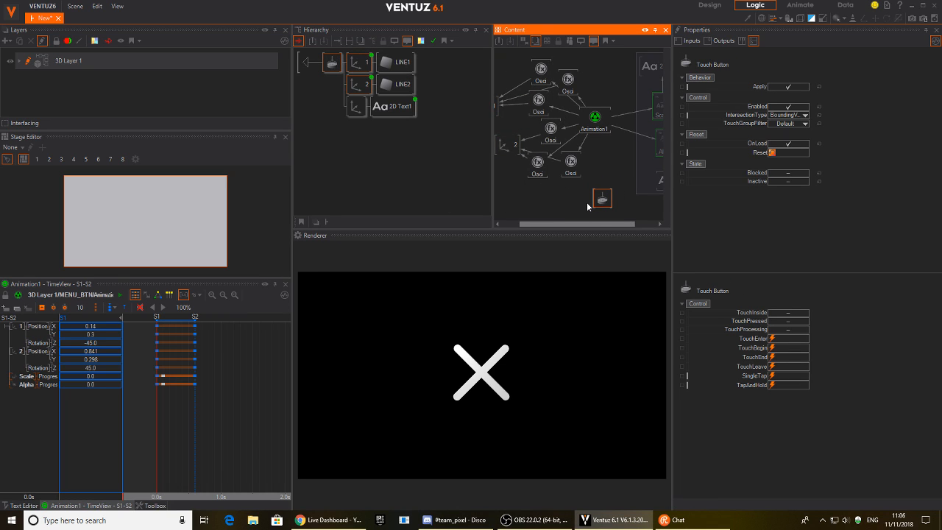
{"action": "left_click", "coordinate": [586, 207]}
Attach the Next trigger to state S2 in the state logic view and test Animation1's Next.
{"action": "mouse_move", "coordinate": [173, 414]}
{"action": "left_mouse_down"}
{"action": "mouse_move", "coordinate": [196, 403]}
{"action": "mouse_move", "coordinate": [157, 415]}
{"action": "left_mouse_up"}
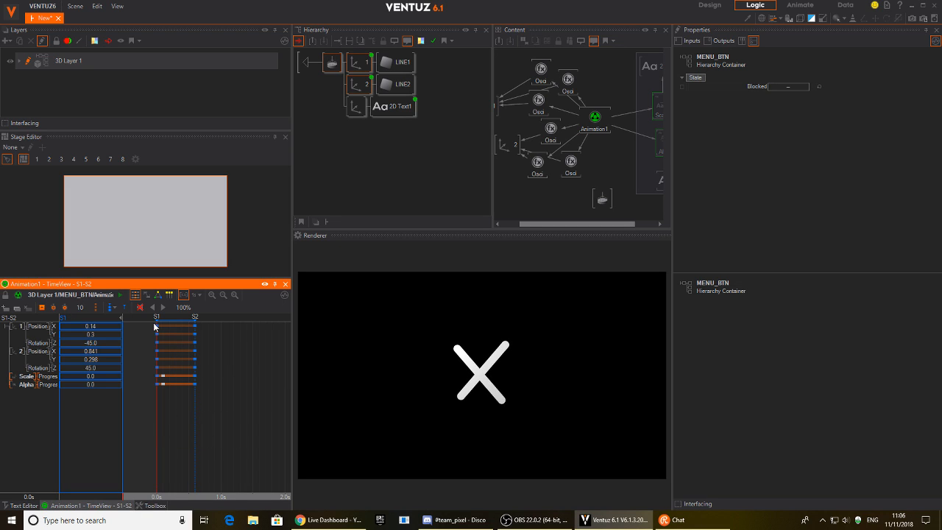
{"action": "left_click", "coordinate": [157, 294]}
{"action": "left_click_drag", "start_coordinate": [162, 330], "coordinate": [194, 330]}
{"action": "left_click_drag", "start_coordinate": [267, 332], "coordinate": [192, 335]}
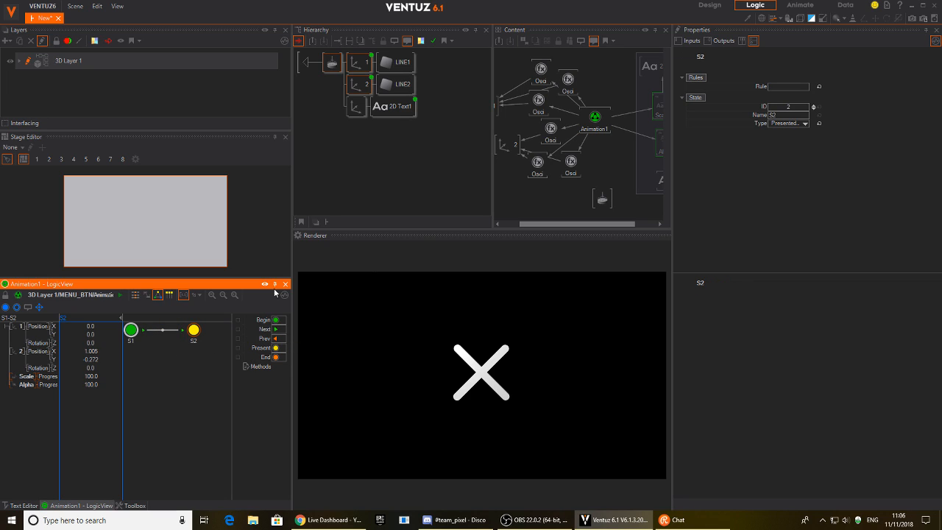
{"action": "left_click", "coordinate": [595, 118]}
{"action": "left_click", "coordinate": [774, 143]}
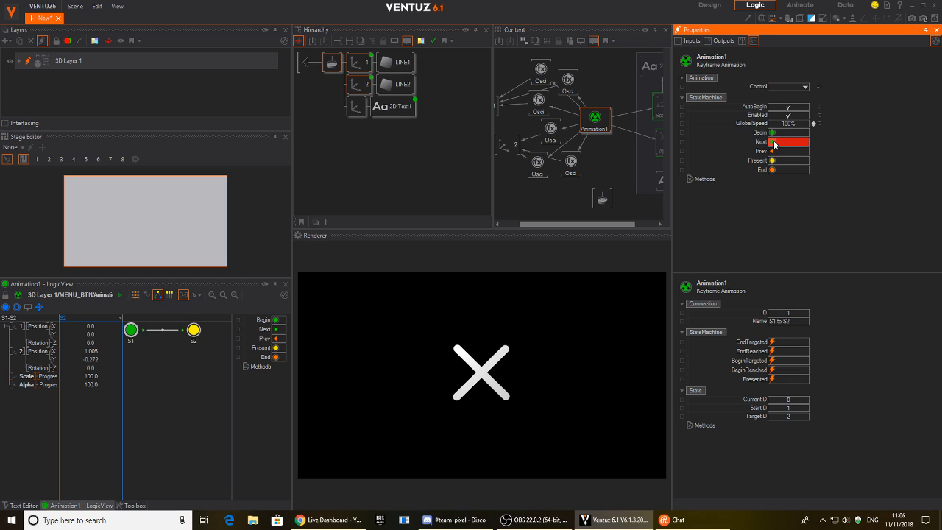
{"action": "left_click", "coordinate": [775, 142]}
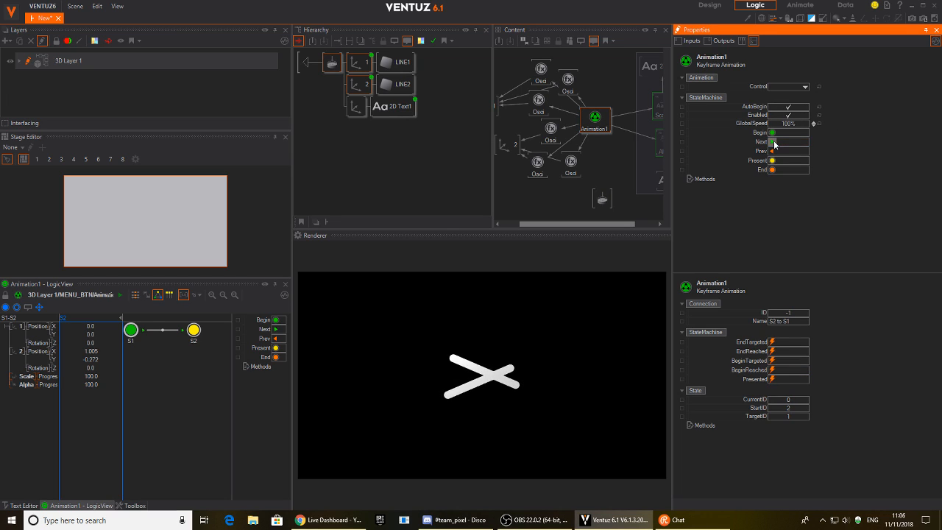
Link Animation1's Next method to the Touch Button, then click the rendered X to test.
{"action": "left_click_drag", "start_coordinate": [754, 143], "coordinate": [598, 199]}
{"action": "left_click", "coordinate": [625, 237]}
{"action": "left_click", "coordinate": [593, 193]}
{"action": "double_click", "coordinate": [302, 64]}
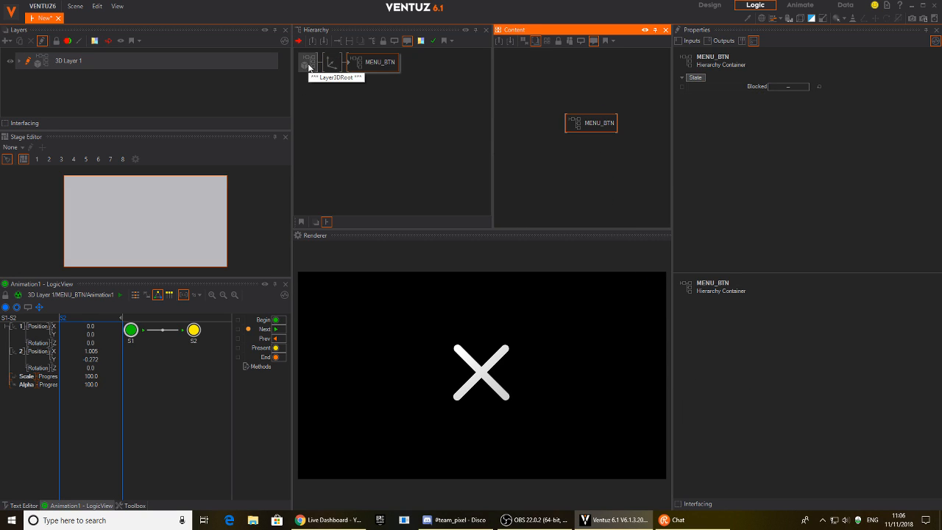
{"action": "left_click_drag", "start_coordinate": [597, 123], "coordinate": [564, 106]}
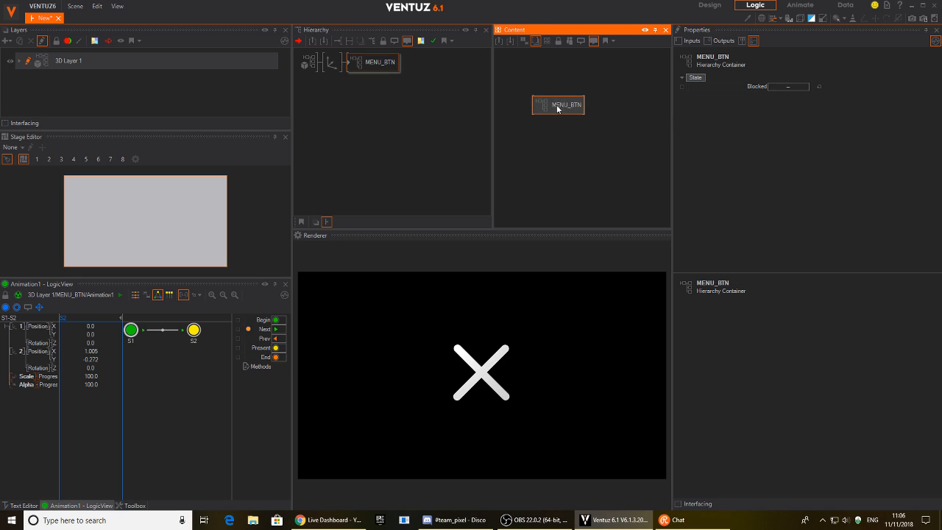
{"action": "left_click", "coordinate": [483, 373]}
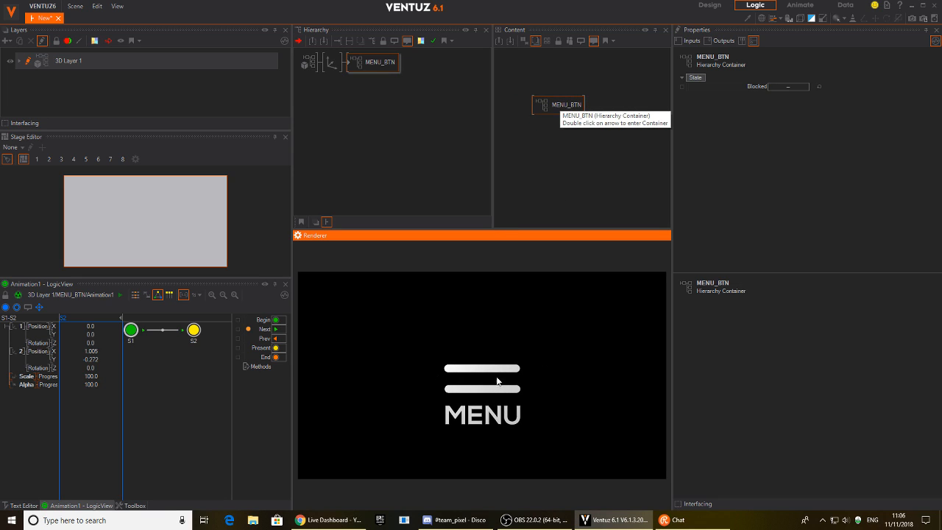
{"action": "left_click", "coordinate": [502, 387]}
{"action": "left_click", "coordinate": [491, 372]}
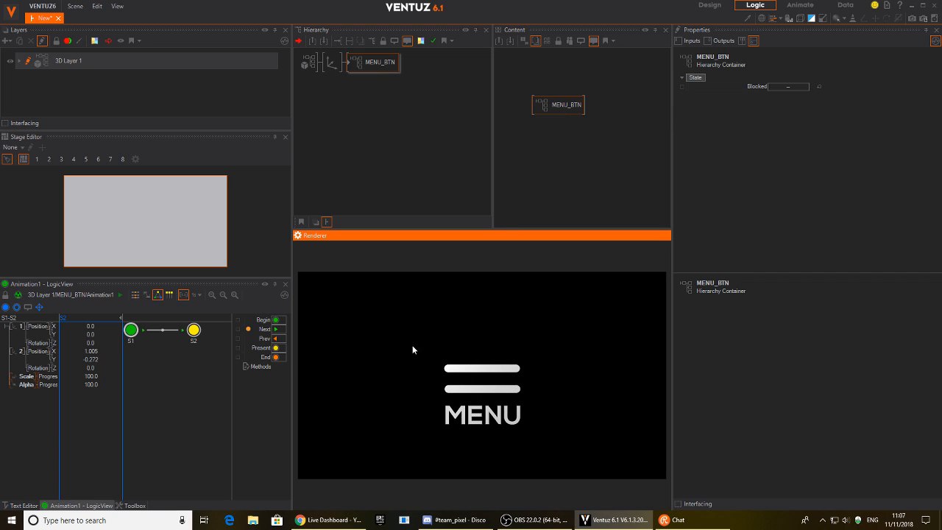
Inside MENU_BTN, add a new Axis with a Volume box below 2D Text1 and make it visible.
{"action": "double_click", "coordinate": [353, 65]}
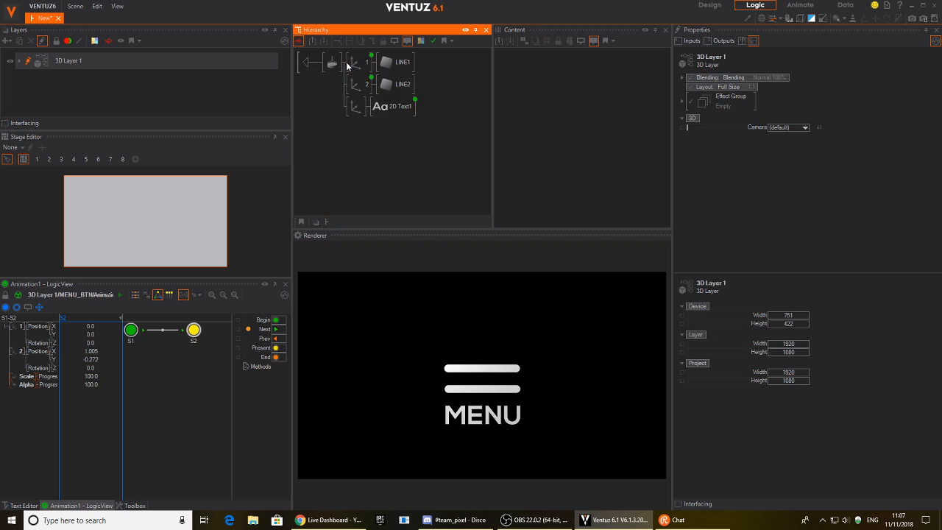
{"action": "left_click", "coordinate": [334, 65]}
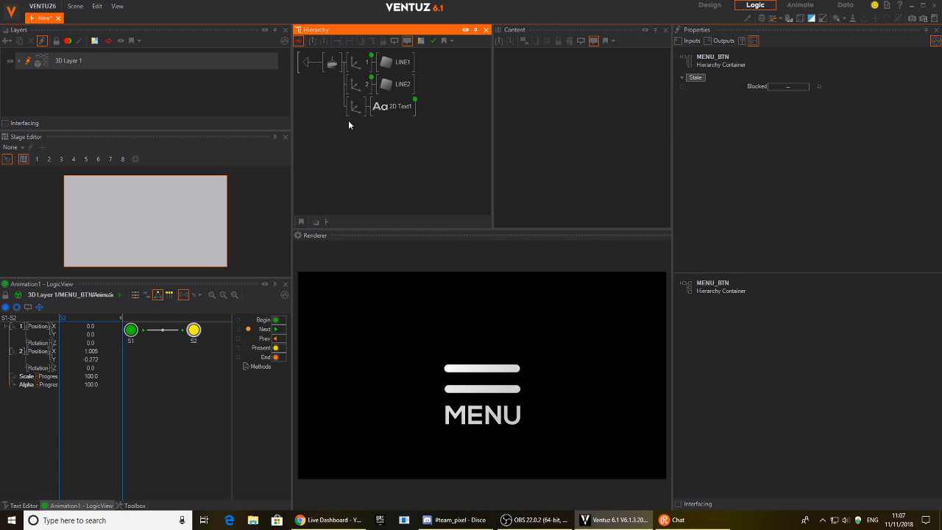
{"action": "right_click", "coordinate": [357, 138]}
{"action": "left_click", "coordinate": [376, 164]}
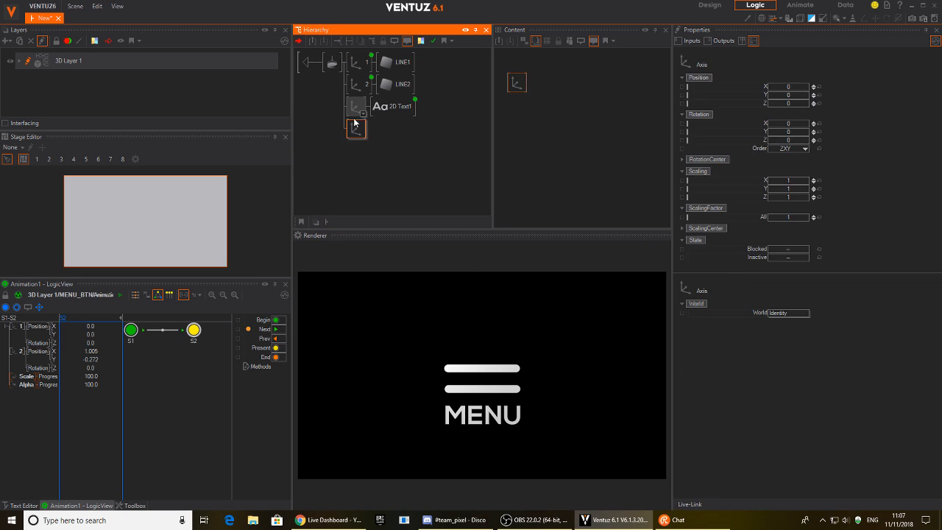
{"action": "right_click", "coordinate": [360, 173]}
{"action": "type", "text": "vol"}
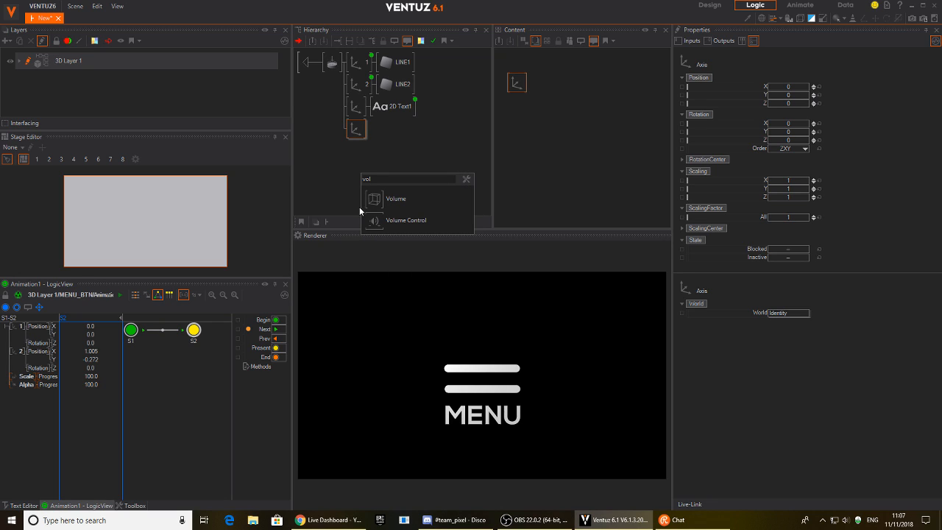
{"action": "left_click", "coordinate": [390, 199]}
{"action": "left_click", "coordinate": [379, 131]}
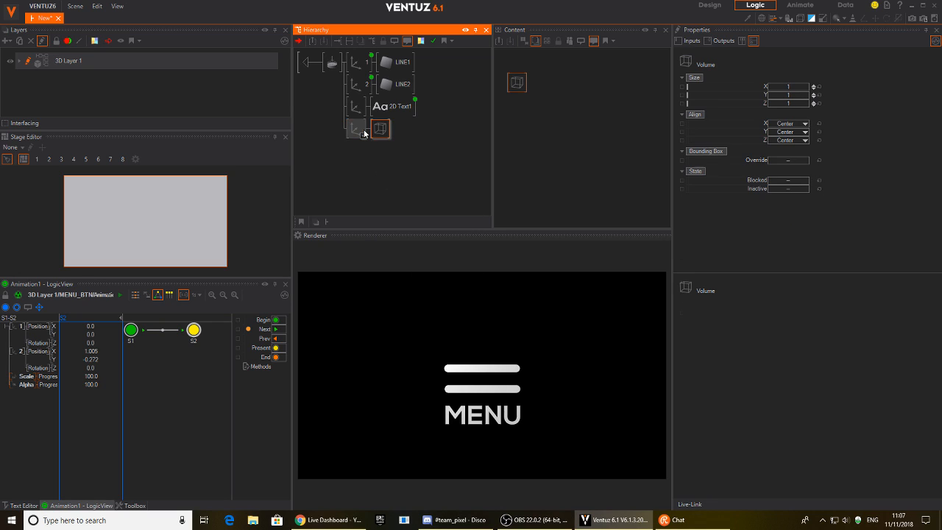
{"action": "left_click", "coordinate": [809, 19]}
Give the box Scaling Z 0.1, Scaling X/Y about 1.145/1.046 and Position Y -0.355.
{"action": "left_click", "coordinate": [356, 130]}
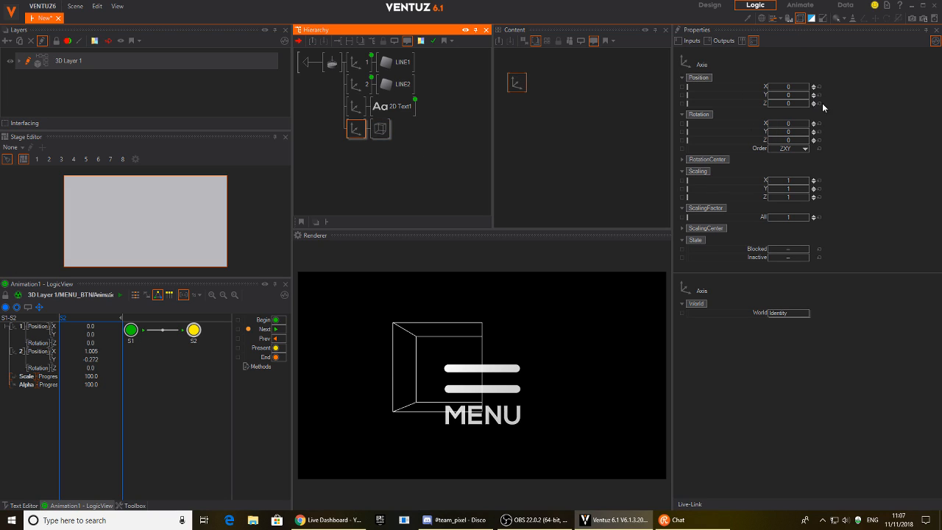
{"action": "left_click_drag", "start_coordinate": [794, 91], "coordinate": [796, 92]}
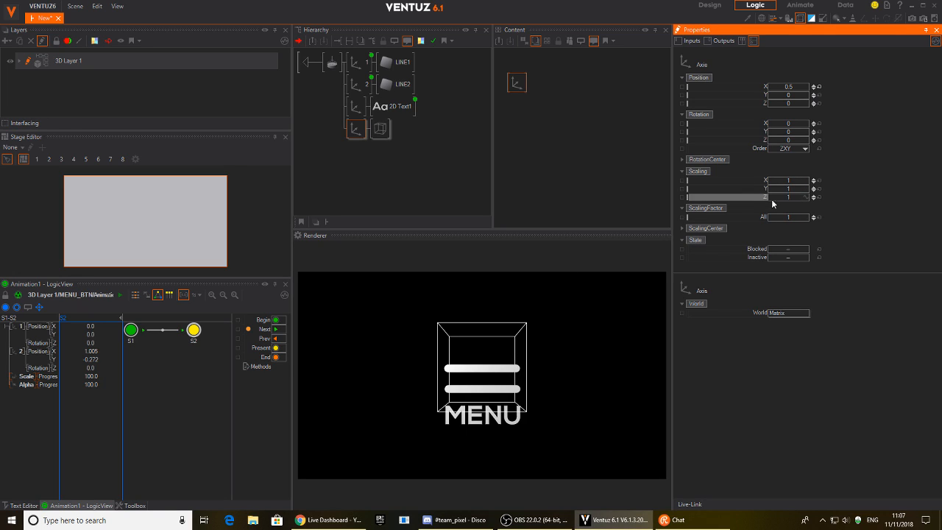
{"action": "type", "text": "0"}
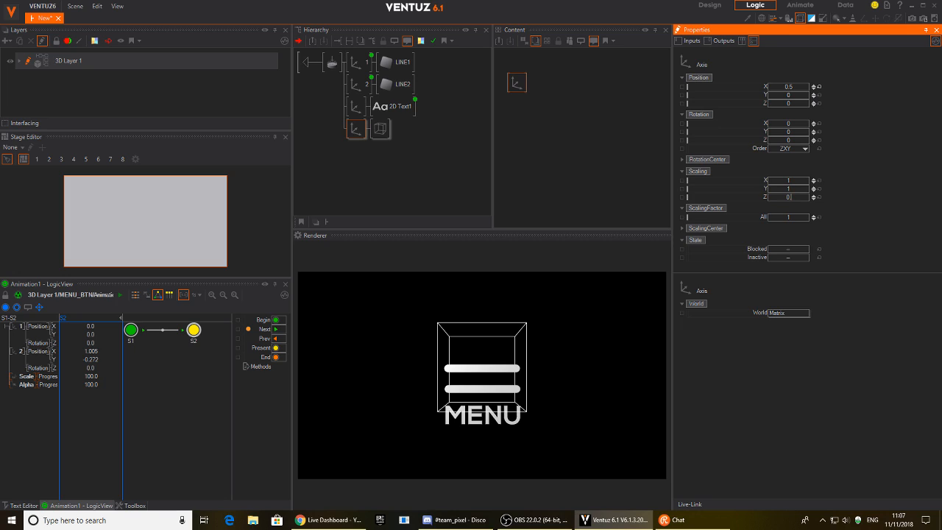
{"action": "type", "text": ".1"}
{"action": "key", "text": "Return"}
{"action": "left_click_drag", "start_coordinate": [785, 95], "coordinate": [807, 96]}
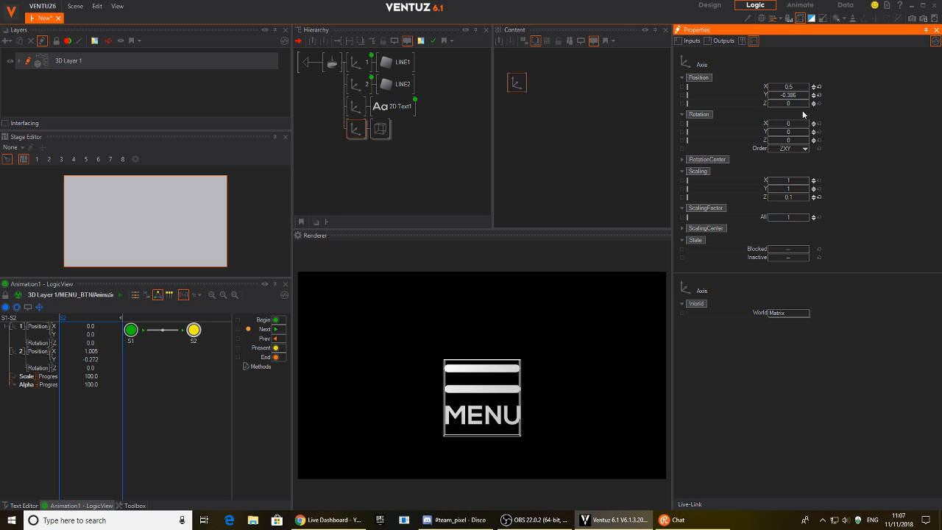
{"action": "left_click_drag", "start_coordinate": [785, 187], "coordinate": [809, 182]}
{"action": "left_click_drag", "start_coordinate": [792, 101], "coordinate": [802, 101]}
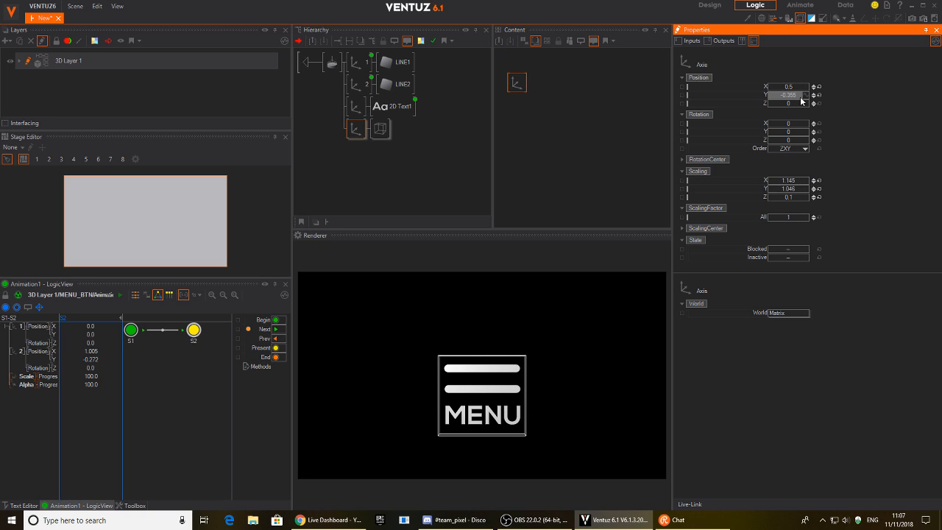
Test the button morphing between X and MENU, then select axis 2.
{"action": "left_click", "coordinate": [490, 390]}
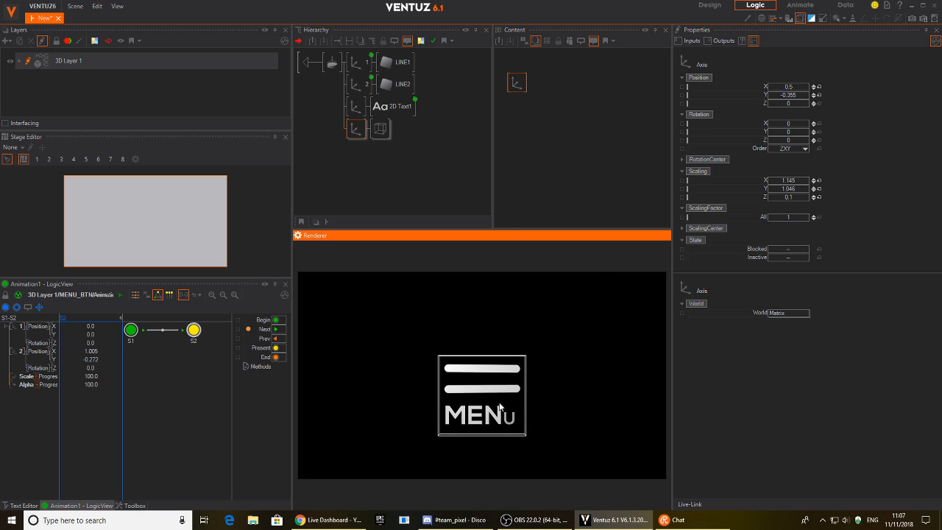
{"action": "left_click", "coordinate": [506, 415]}
{"action": "left_click", "coordinate": [519, 407]}
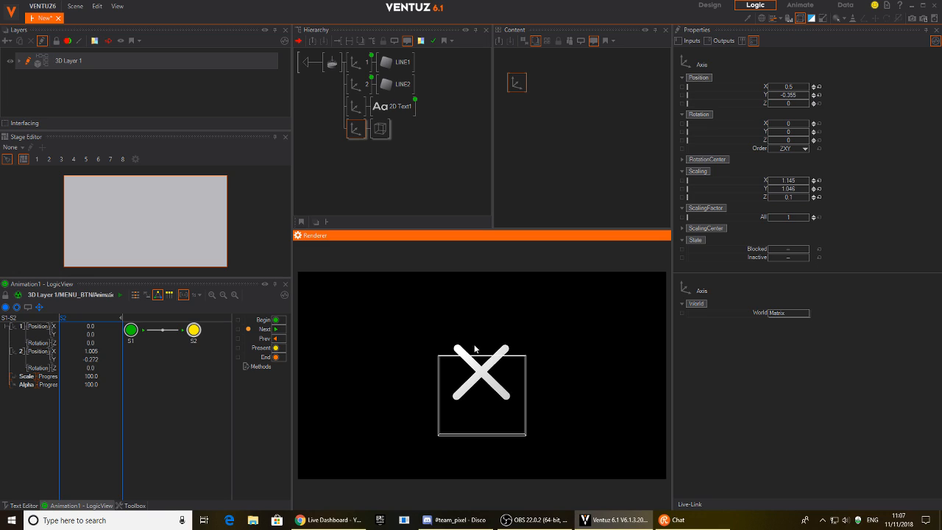
{"action": "left_click", "coordinate": [359, 133]}
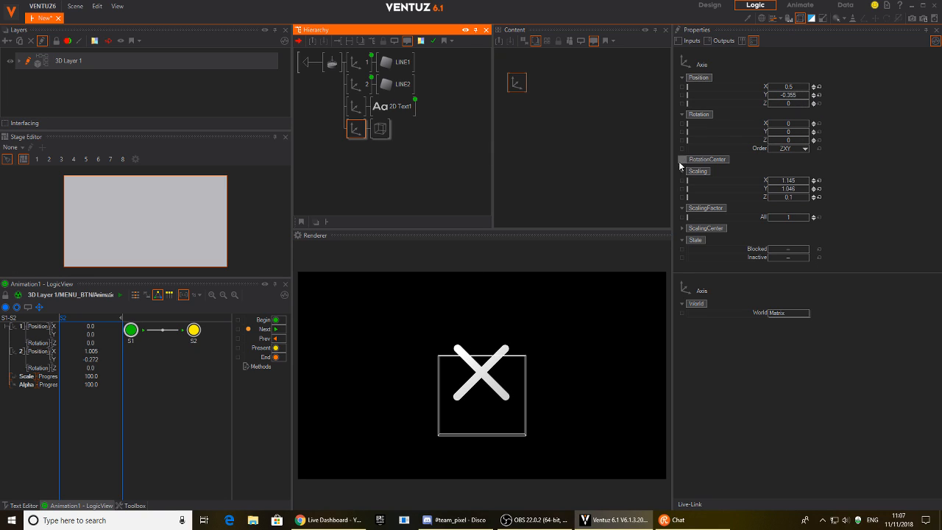
{"action": "left_click", "coordinate": [358, 84]}
Add the box's Position Y to Animation1, set its S1 value to -0.075, and test.
{"action": "left_click", "coordinate": [525, 63]}
{"action": "left_click_drag", "start_coordinate": [517, 82], "coordinate": [621, 158]}
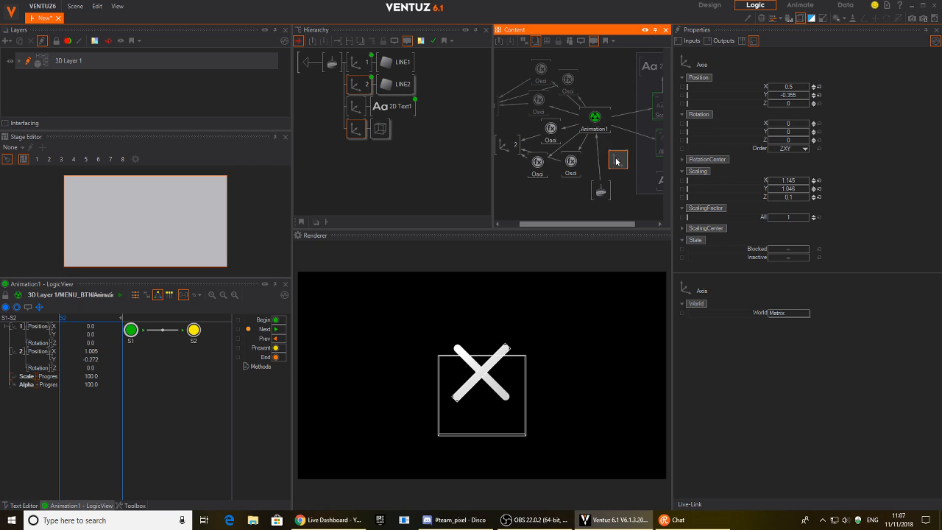
{"action": "left_click_drag", "start_coordinate": [782, 100], "coordinate": [608, 124]}
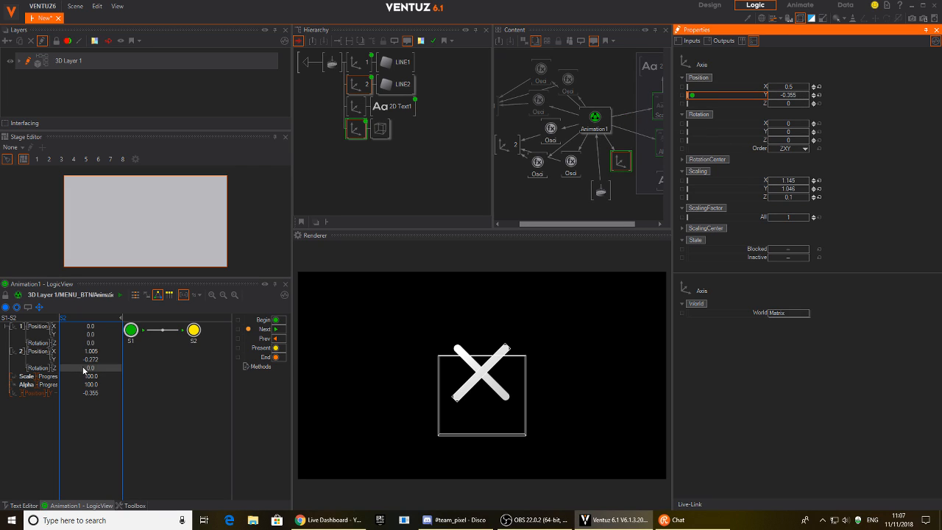
{"action": "left_click", "coordinate": [134, 295]}
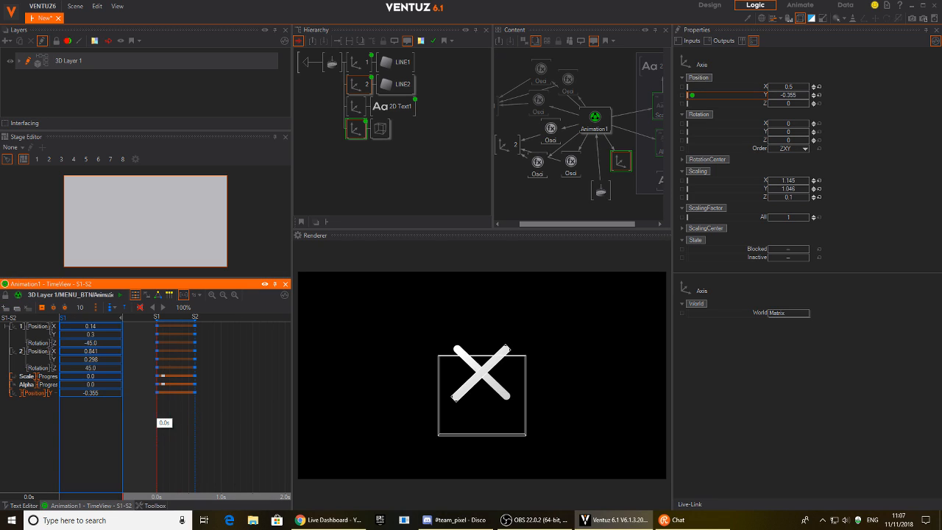
{"action": "mouse_move", "coordinate": [91, 395]}
{"action": "left_mouse_down"}
{"action": "mouse_move", "coordinate": [104, 397]}
{"action": "mouse_move", "coordinate": [79, 395]}
{"action": "left_mouse_up"}
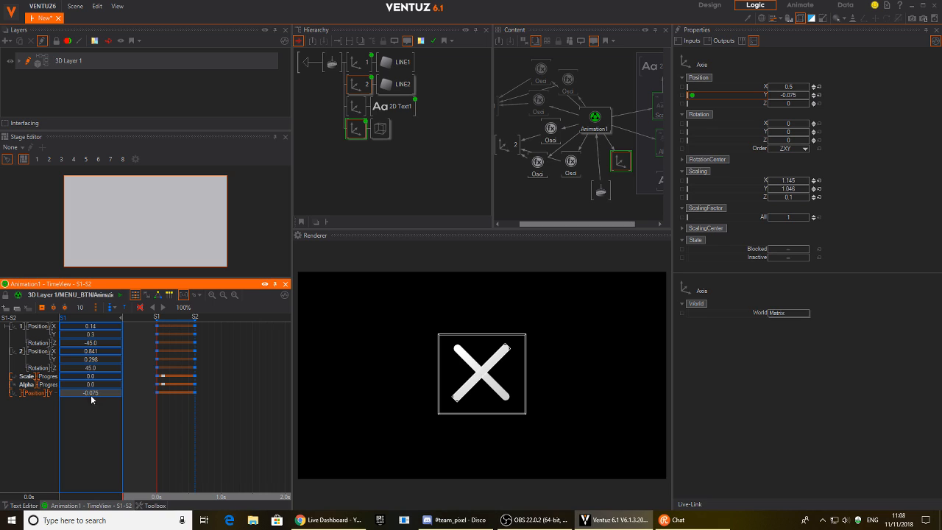
{"action": "left_click", "coordinate": [468, 378]}
{"action": "left_click", "coordinate": [477, 379]}
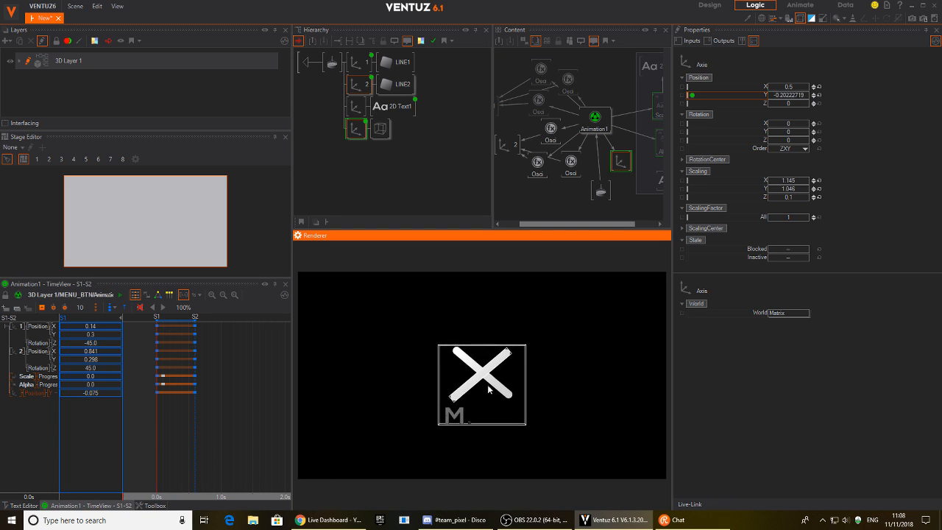
{"action": "left_click", "coordinate": [486, 392]}
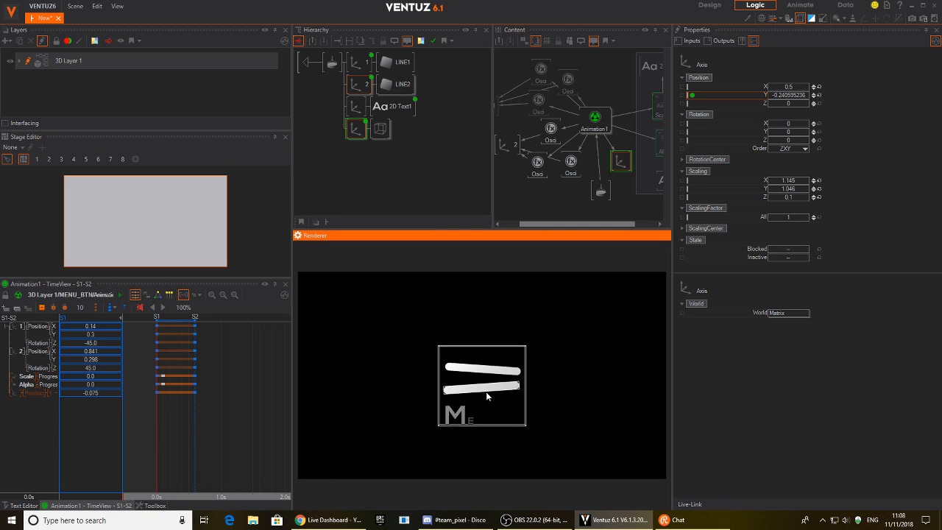
Toggle the button several times in the Renderer, ending on MENU.
{"action": "left_click", "coordinate": [484, 381]}
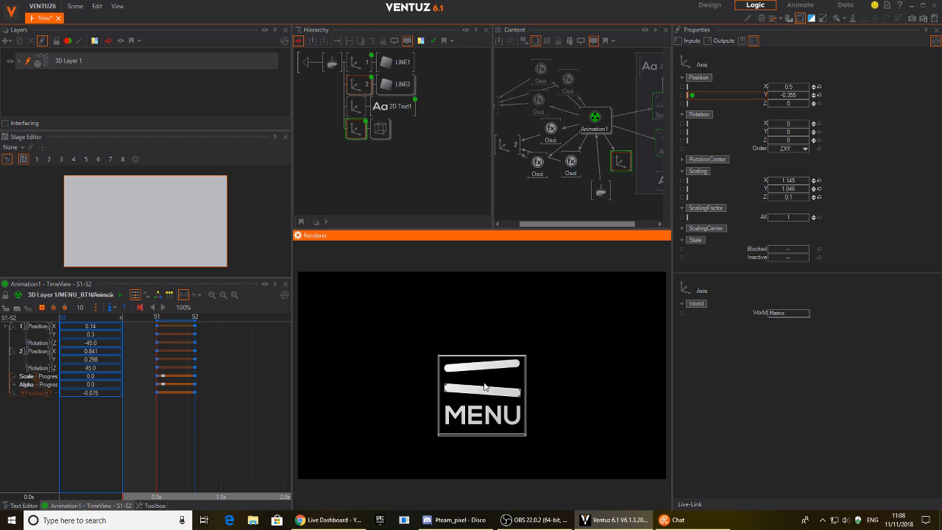
{"action": "left_click", "coordinate": [483, 387]}
{"action": "left_click", "coordinate": [483, 382]}
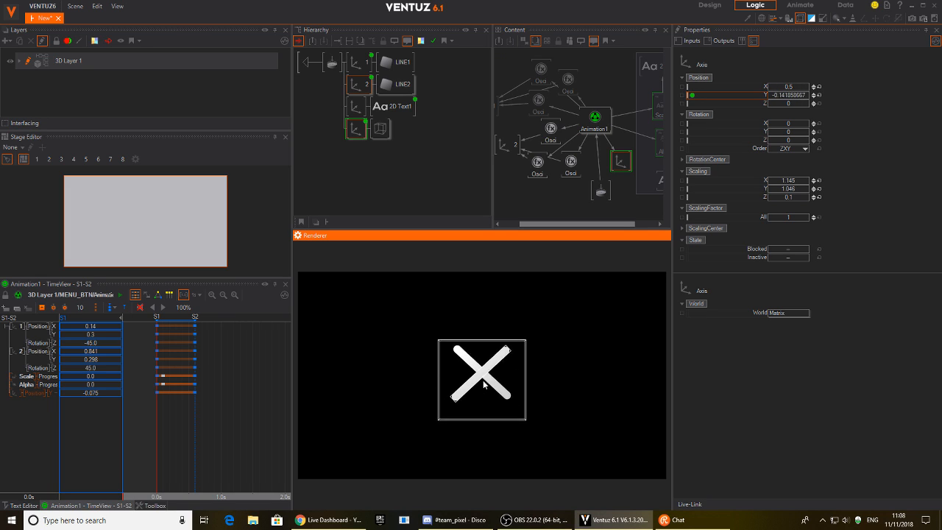
{"action": "left_click", "coordinate": [483, 388]}
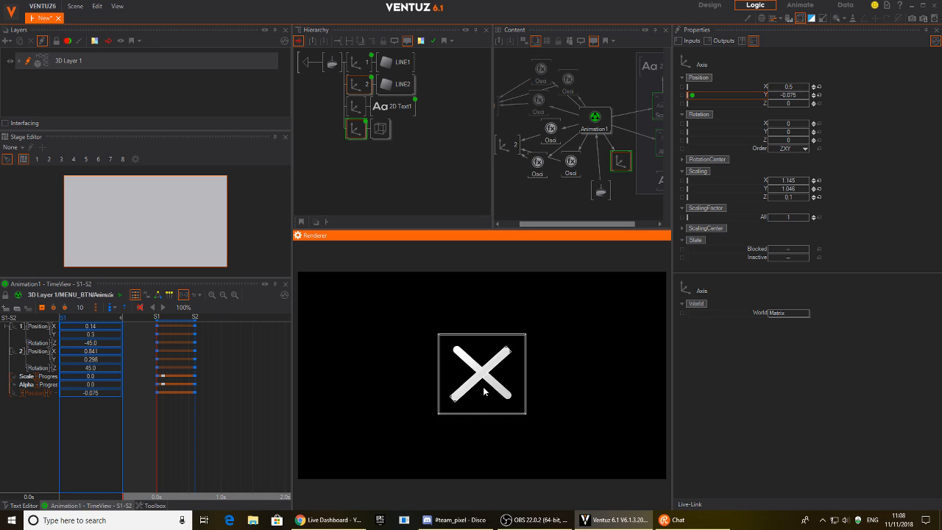
{"action": "left_click", "coordinate": [483, 386]}
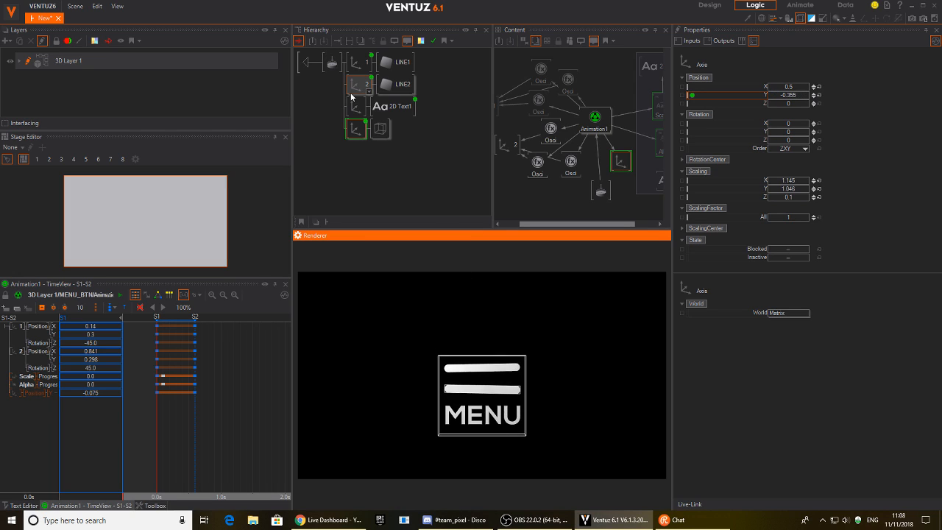
Select Animation1, toggle the button twice more, and switch back to the LogicView.
{"action": "left_click", "coordinate": [333, 187]}
{"action": "left_click", "coordinate": [350, 126]}
{"action": "left_click", "coordinate": [333, 62]}
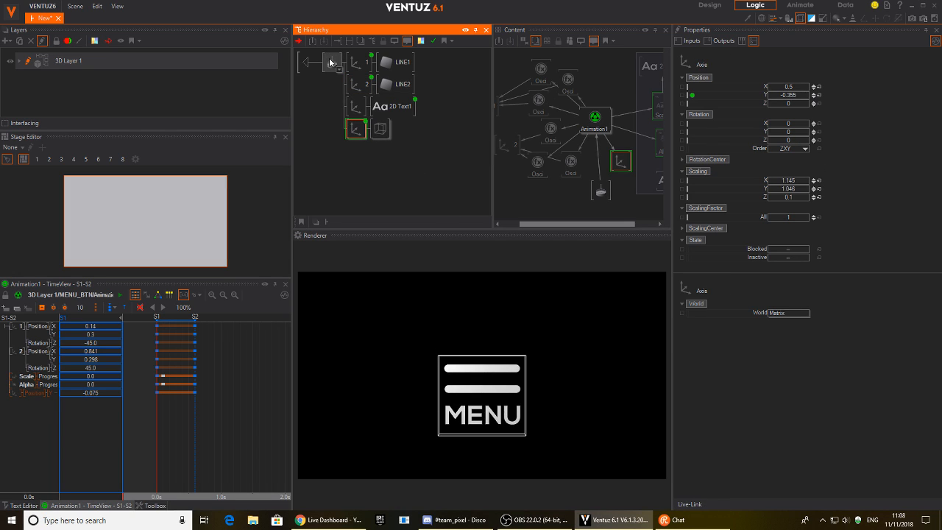
{"action": "left_click", "coordinate": [595, 118]}
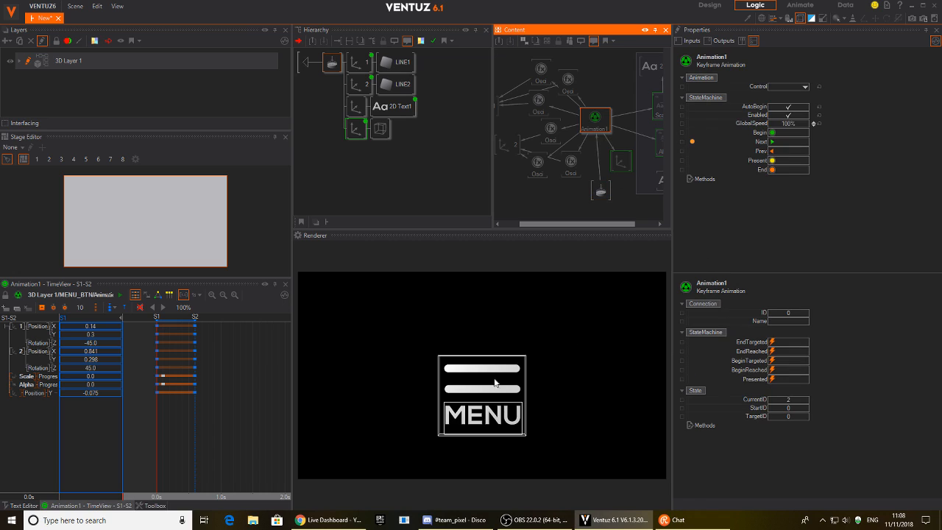
{"action": "left_click", "coordinate": [478, 399]}
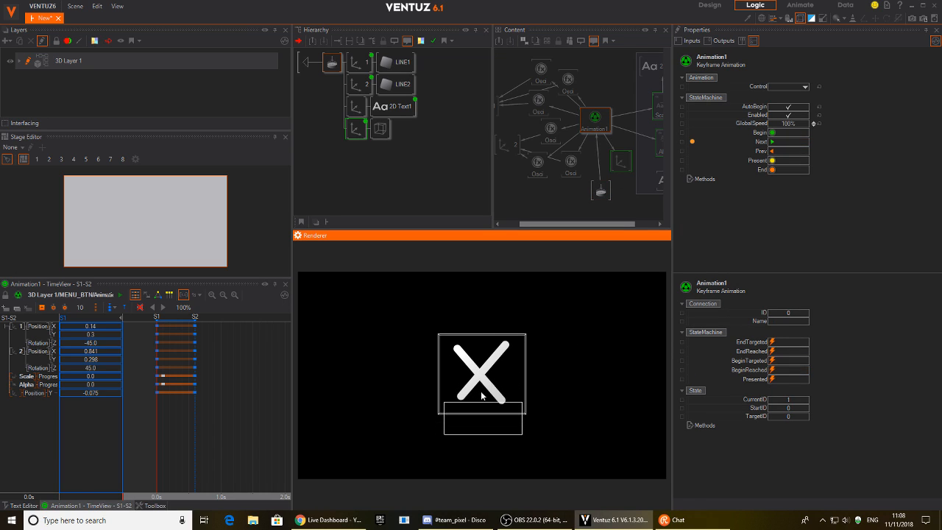
{"action": "left_click", "coordinate": [481, 395]}
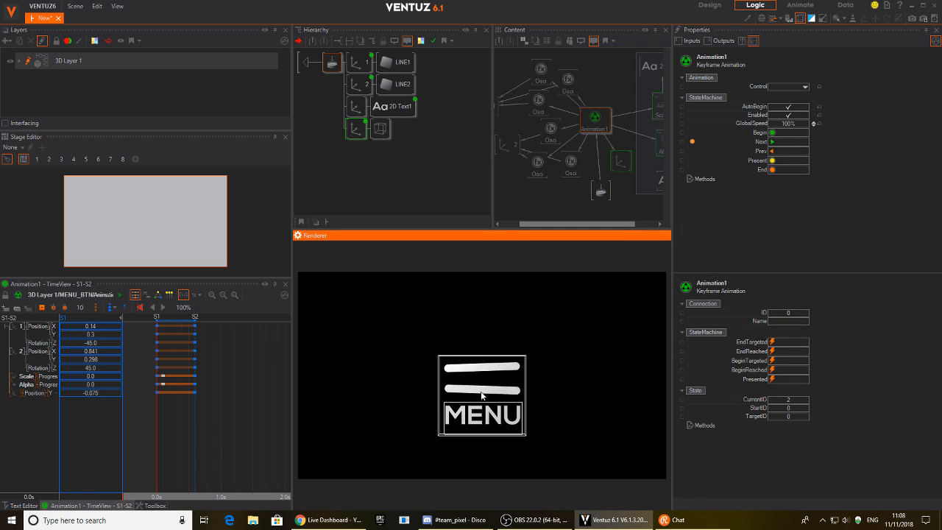
{"action": "left_click", "coordinate": [481, 396]}
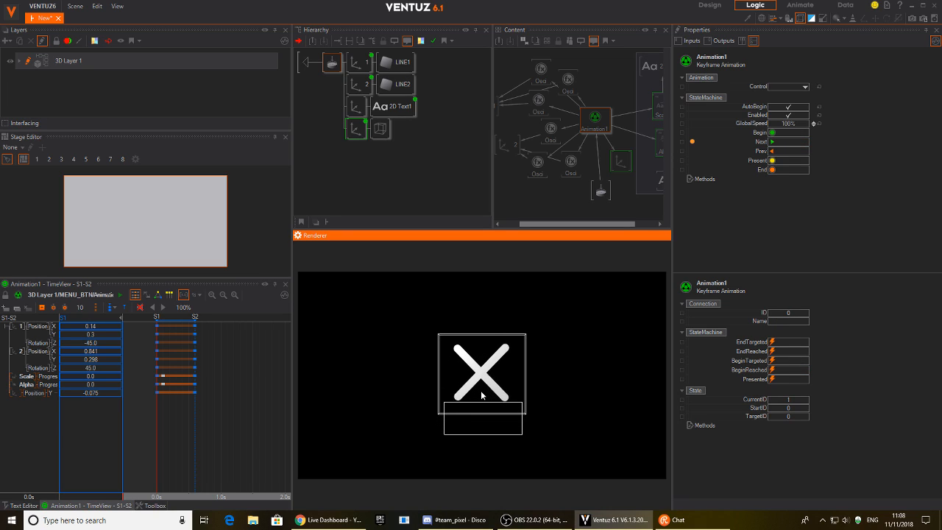
{"action": "left_click", "coordinate": [481, 396]}
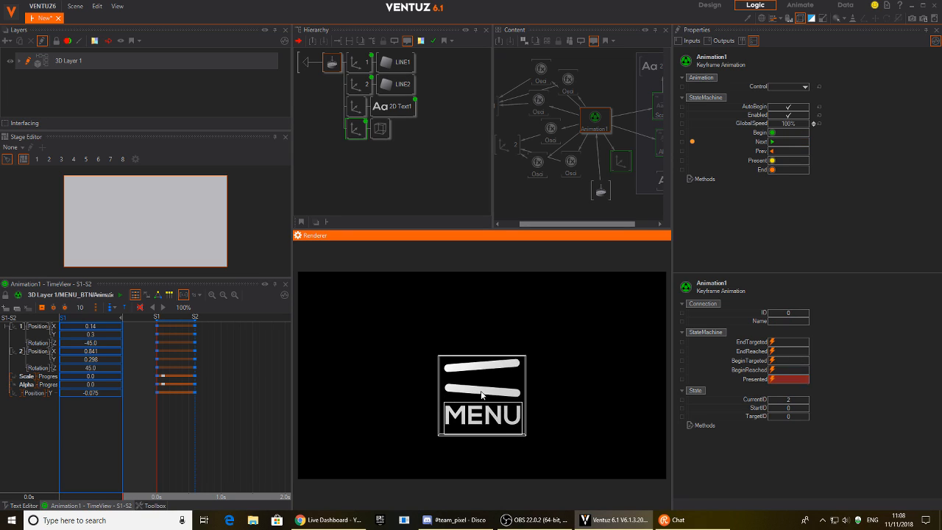
{"action": "left_click", "coordinate": [158, 297]}
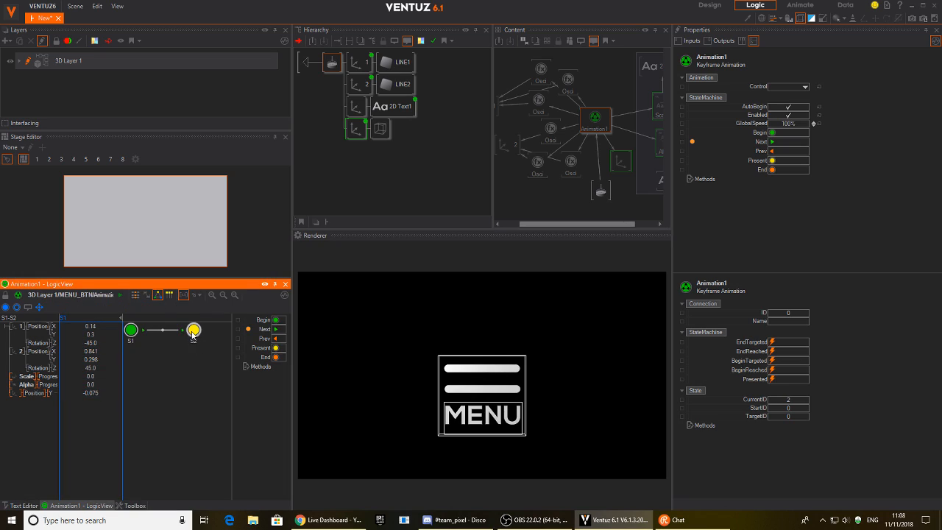
Set state S2's Type to EndDefault, then check S1 (BeginDefault) and Animation1's events.
{"action": "left_click", "coordinate": [190, 330]}
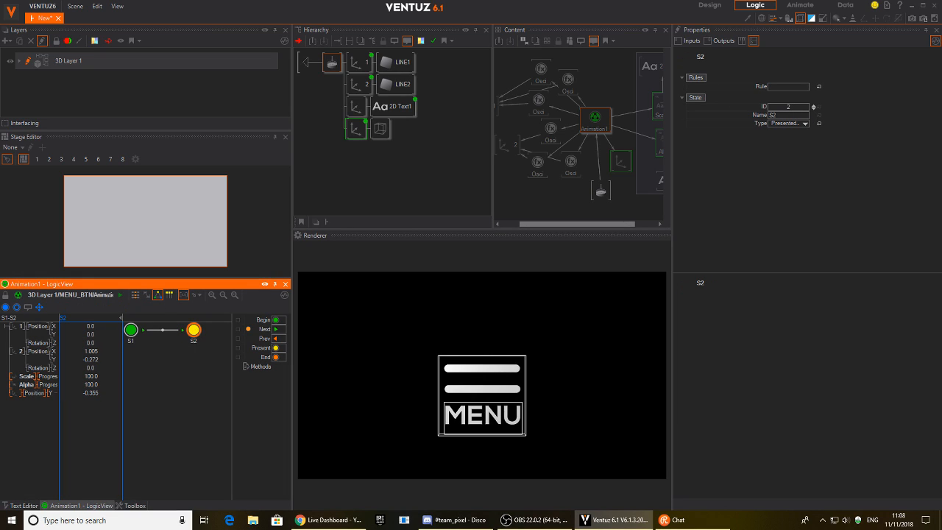
{"action": "left_click_drag", "start_coordinate": [196, 334], "coordinate": [204, 340]}
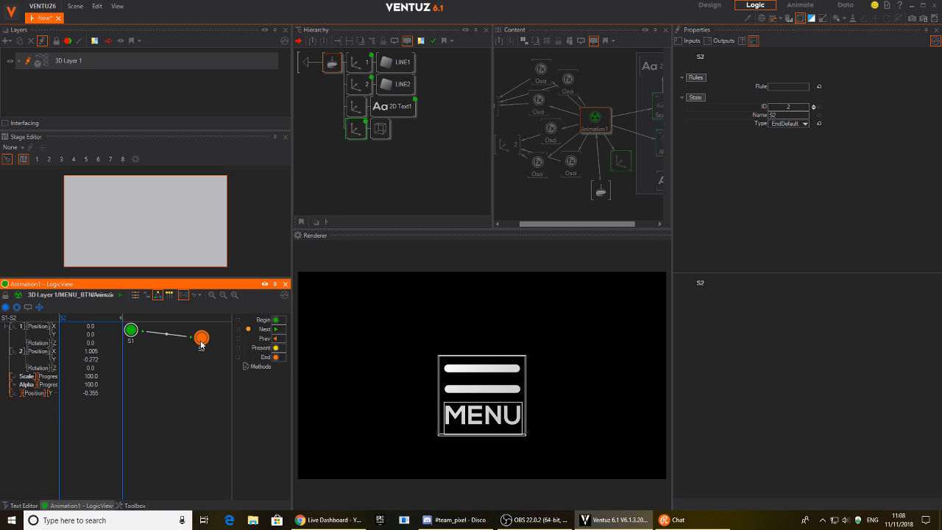
{"action": "left_click", "coordinate": [130, 333]}
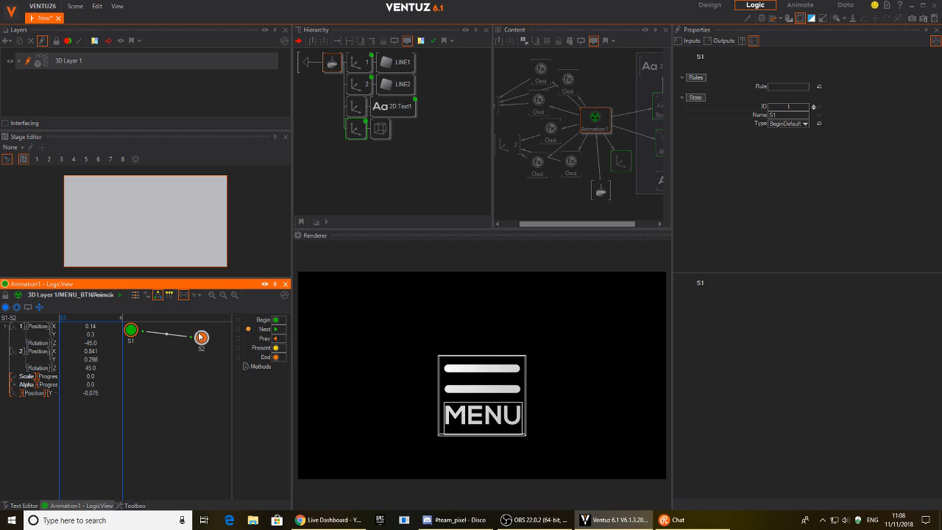
{"action": "left_click", "coordinate": [582, 126]}
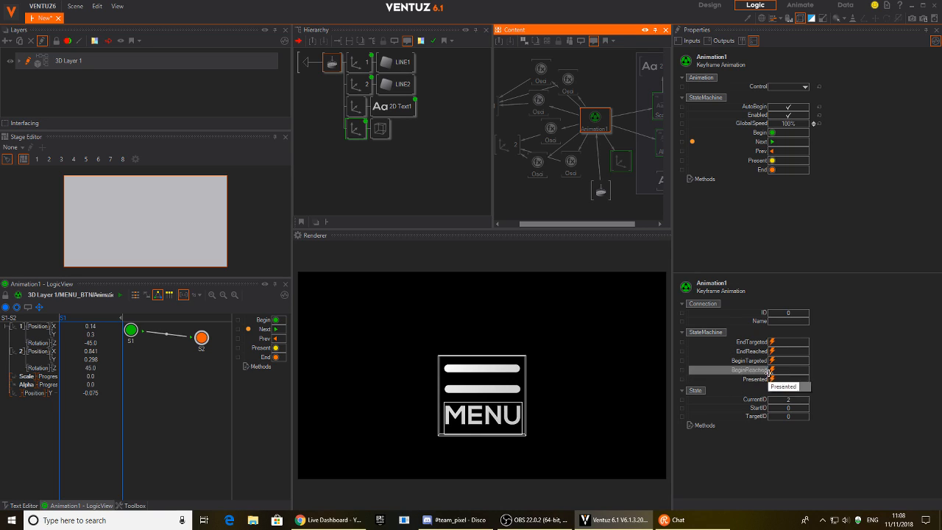
Play the button into the X and mark Animation1's BeginReached output.
{"action": "left_click", "coordinate": [495, 396]}
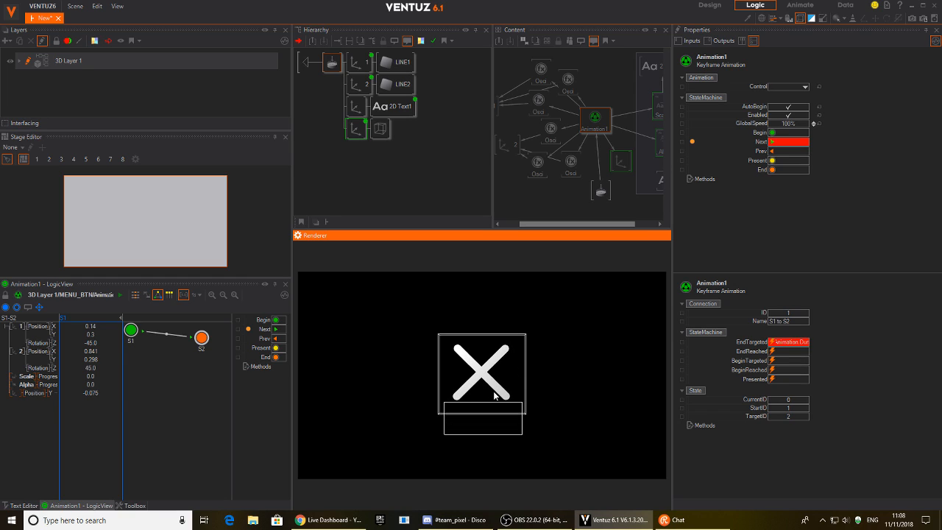
{"action": "left_click", "coordinate": [494, 396]}
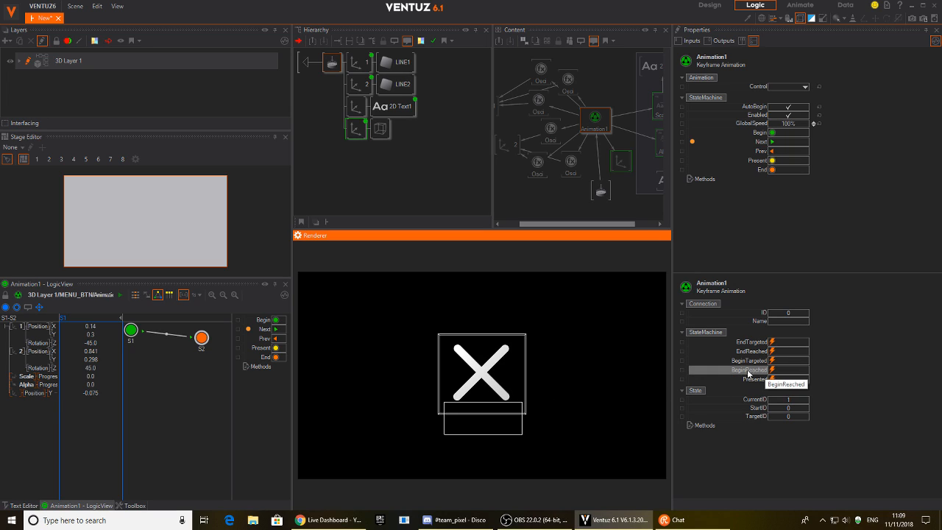
{"action": "left_click", "coordinate": [691, 371]}
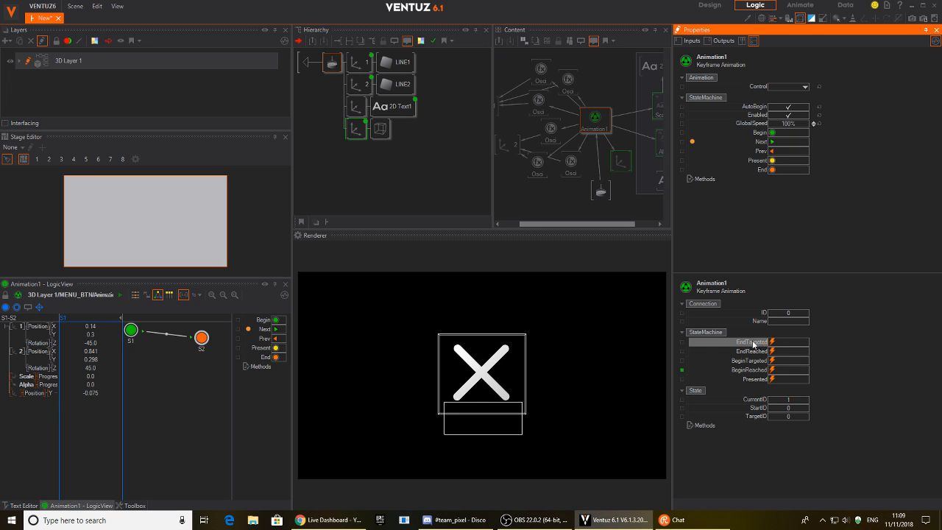
Shrink MENU_BTN's parent Axis to ScalingFactor 4.17 and move it toward the top-left corner.
{"action": "left_click", "coordinate": [393, 190]}
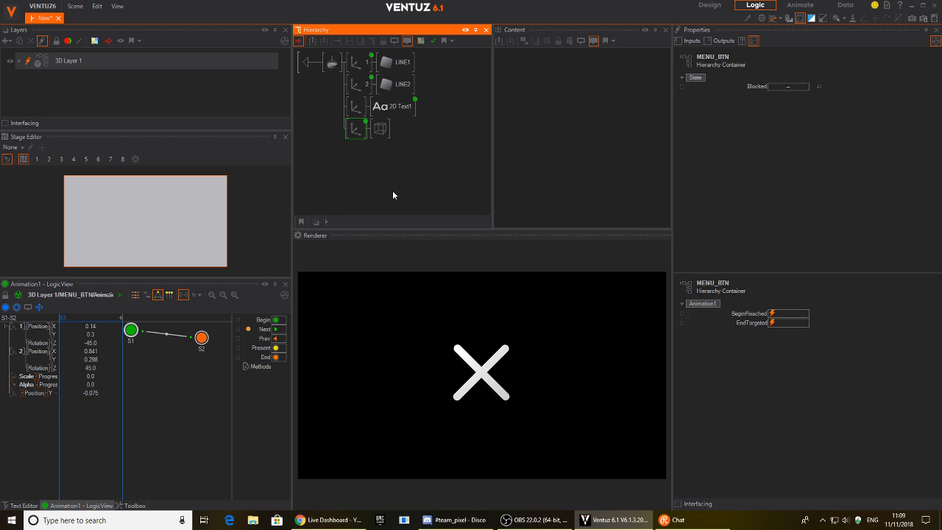
{"action": "left_click", "coordinate": [303, 63]}
{"action": "left_click", "coordinate": [332, 62]}
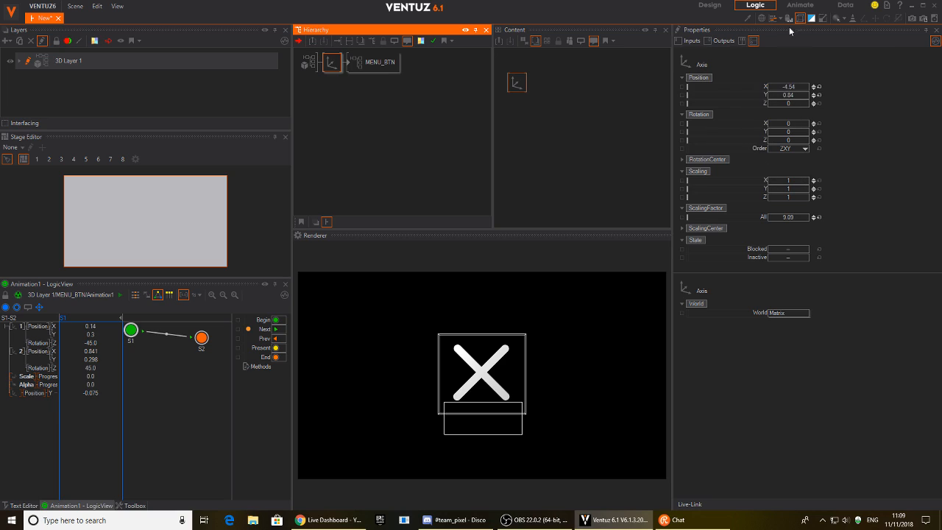
{"action": "left_click", "coordinate": [806, 20]}
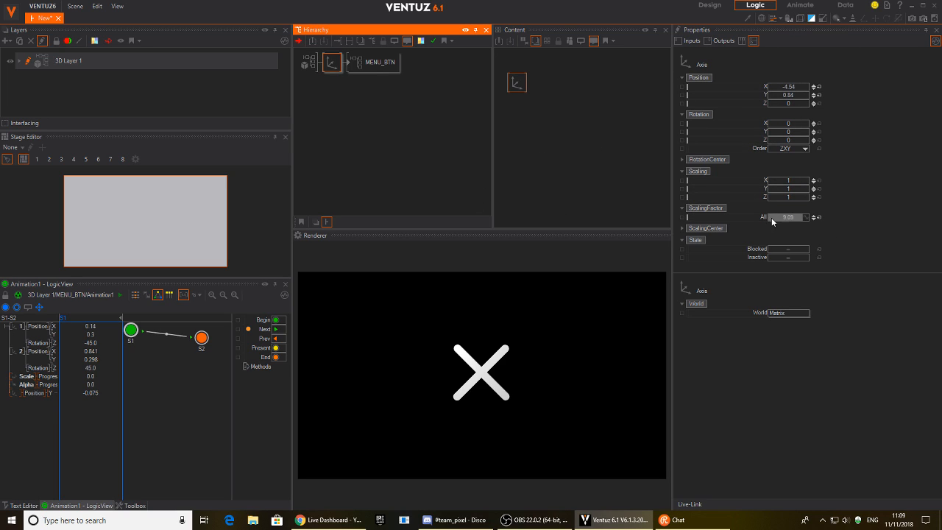
{"action": "left_click_drag", "start_coordinate": [788, 219], "coordinate": [769, 214]}
{"action": "mouse_move", "coordinate": [768, 86]}
{"action": "left_mouse_down"}
{"action": "mouse_move", "coordinate": [768, 95]}
{"action": "mouse_move", "coordinate": [812, 96]}
{"action": "mouse_move", "coordinate": [766, 88]}
{"action": "left_mouse_up"}
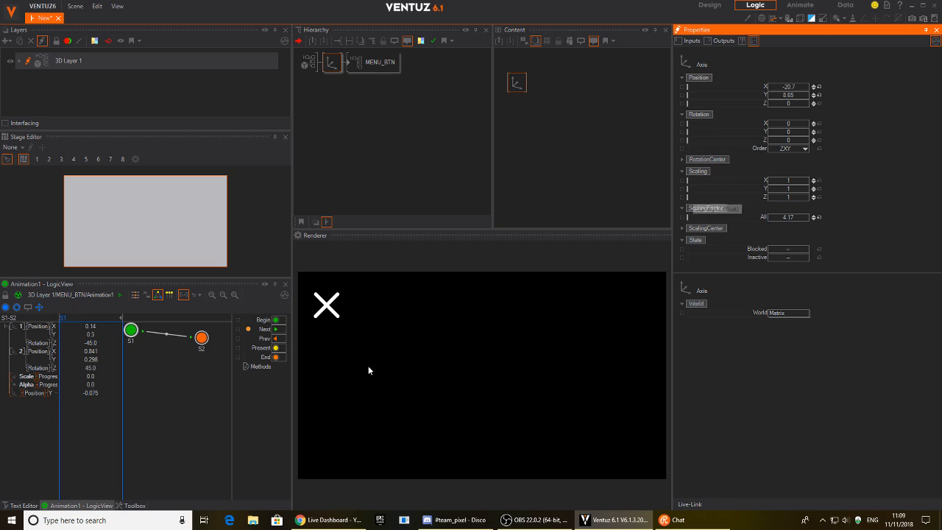
{"action": "left_click", "coordinate": [329, 309]}
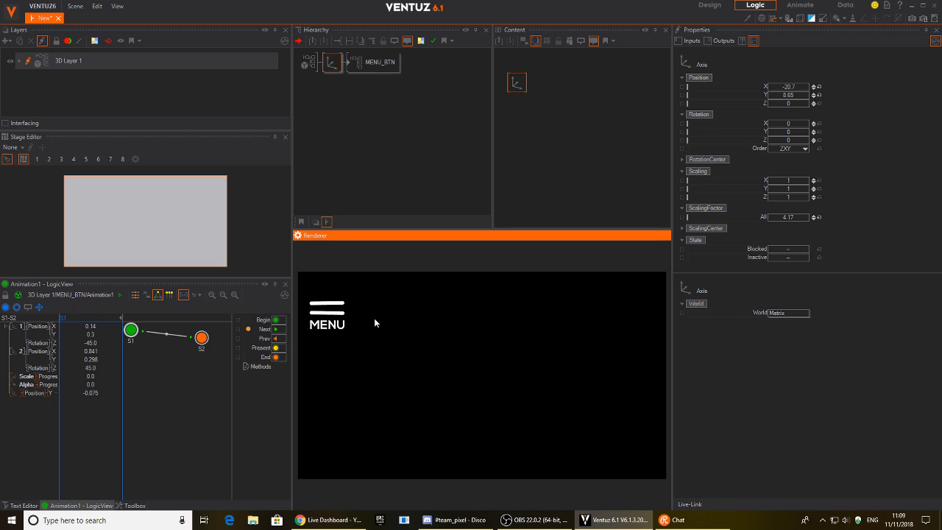
Reposition the MENU_BTN node in the content graph and test the button.
{"action": "left_click", "coordinate": [395, 70]}
{"action": "left_click_drag", "start_coordinate": [526, 105], "coordinate": [510, 94]}
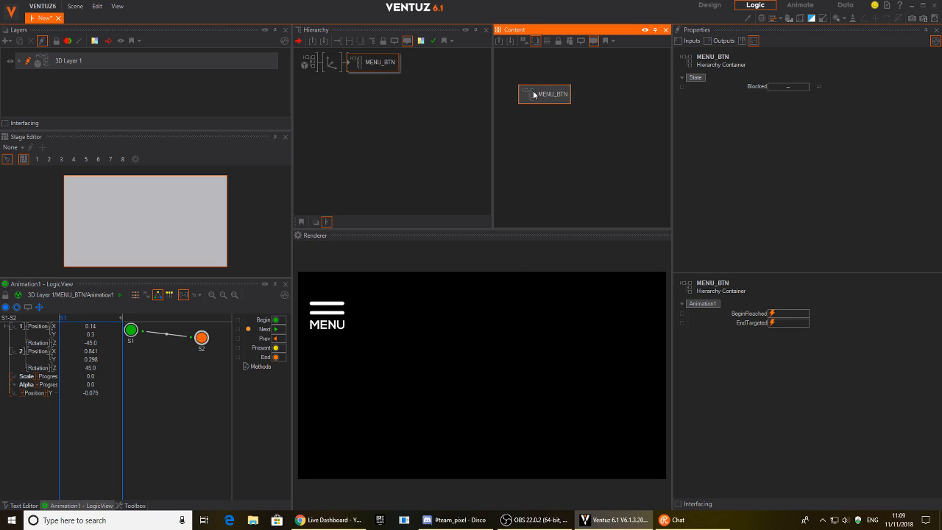
{"action": "left_click", "coordinate": [335, 330]}
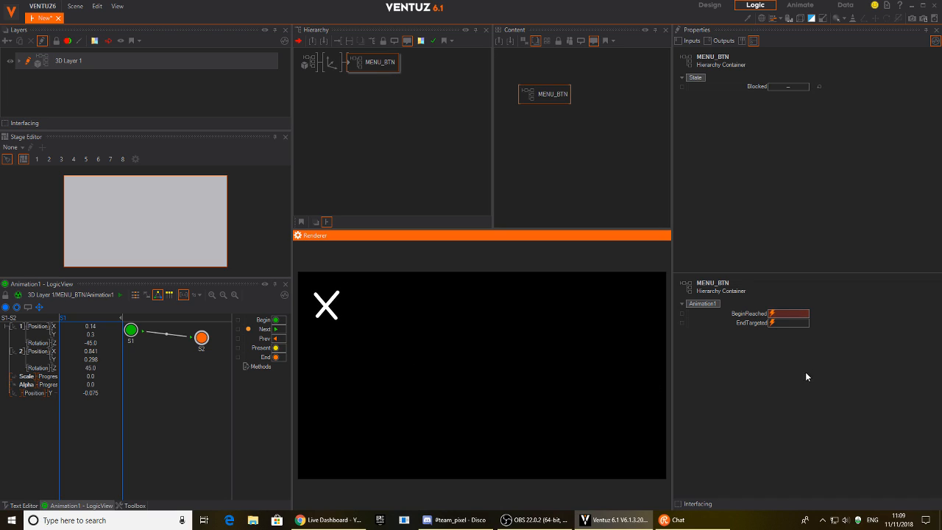
{"action": "left_click", "coordinate": [329, 308]}
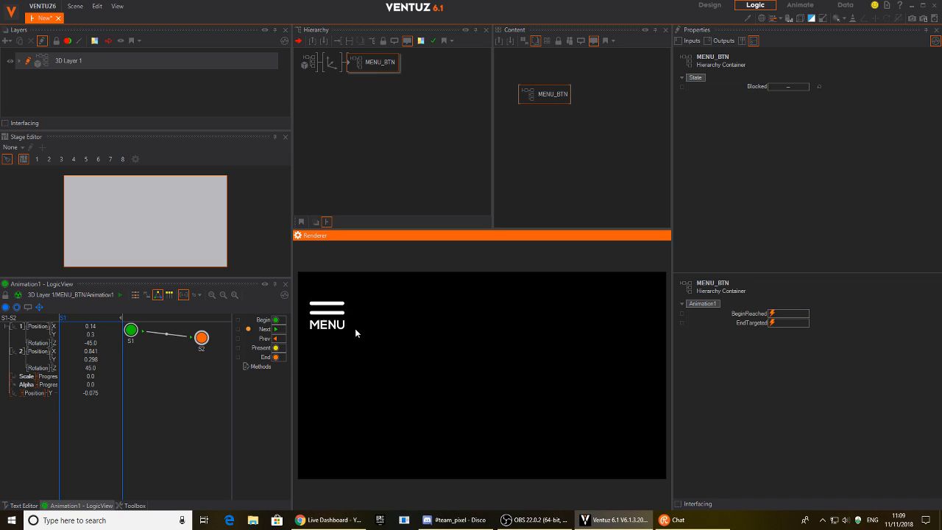
Fine-tune the Axis position to about X -21.61, Y 10.28.
{"action": "left_click", "coordinate": [334, 64]}
{"action": "left_click_drag", "start_coordinate": [791, 96], "coordinate": [815, 102]}
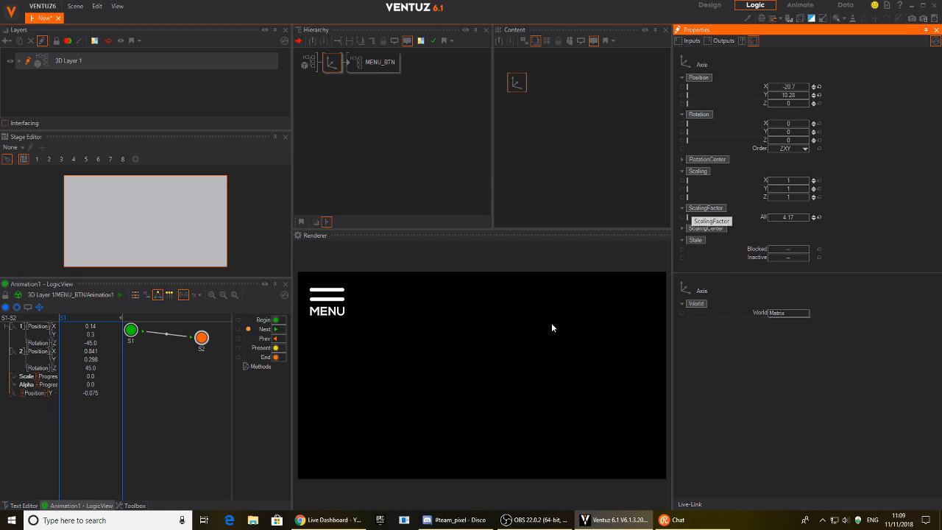
{"action": "left_click", "coordinate": [321, 302]}
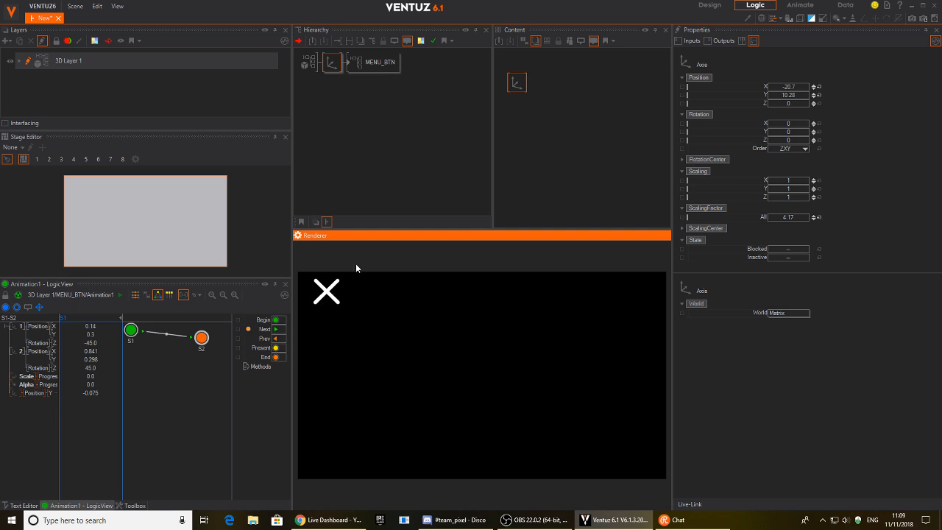
{"action": "left_click_drag", "start_coordinate": [790, 90], "coordinate": [764, 90]}
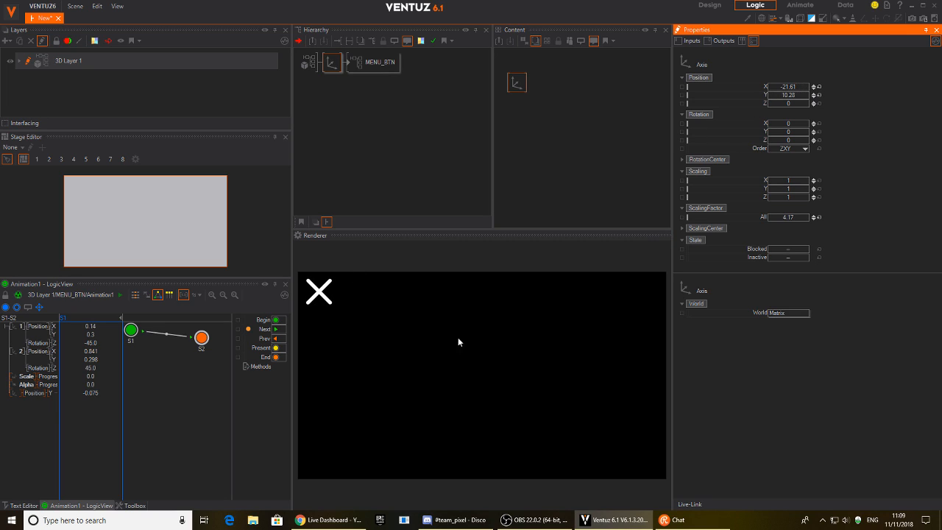
{"action": "left_click", "coordinate": [323, 298]}
Toggle the button repeatedly between hamburger and X to confirm it works.
{"action": "left_click", "coordinate": [318, 294]}
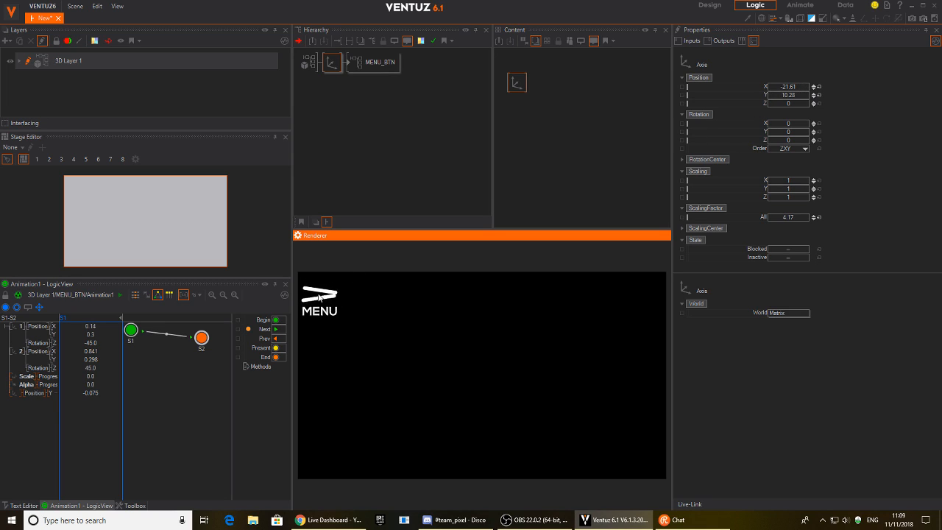
{"action": "left_click", "coordinate": [322, 300]}
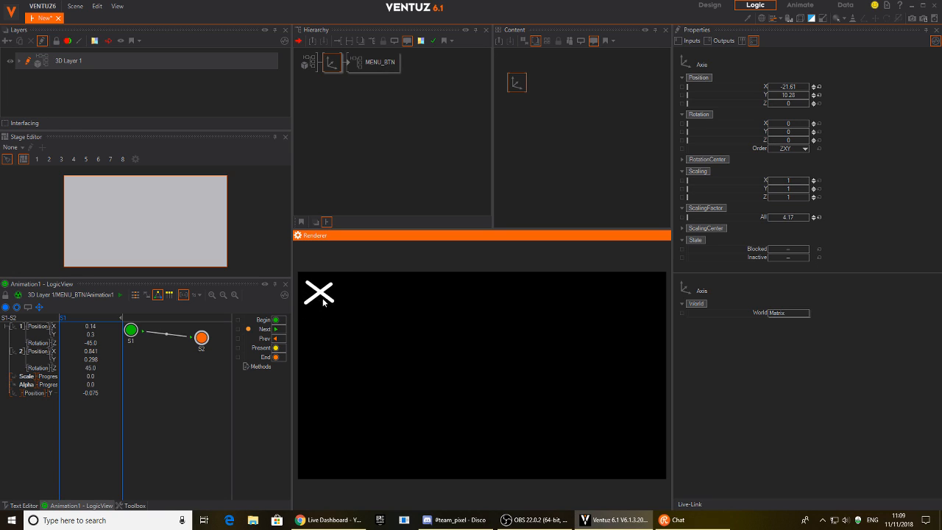
{"action": "left_click", "coordinate": [323, 297]}
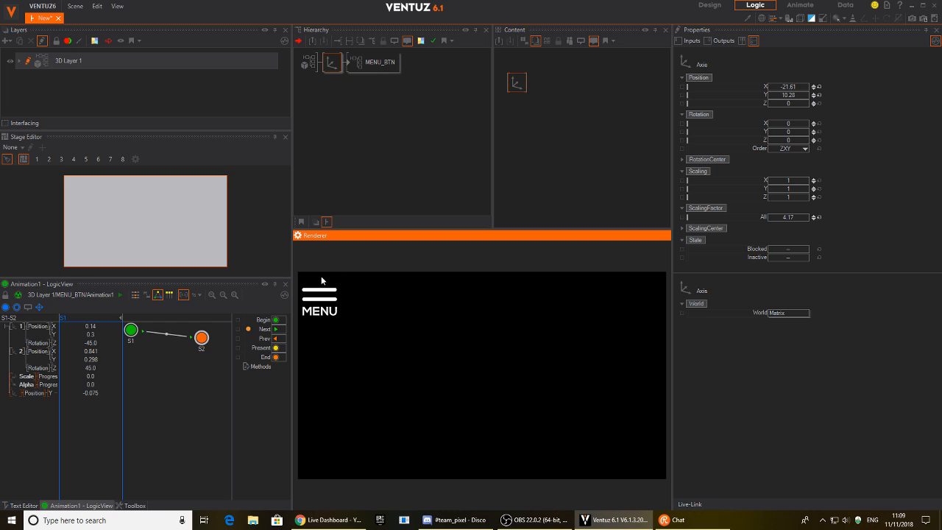
{"action": "left_click", "coordinate": [332, 302]}
{"action": "left_click", "coordinate": [321, 298]}
Reset the Axis position to X 0, Y 0, scale it to 7.26, and test.
{"action": "left_click", "coordinate": [816, 87]}
{"action": "left_click", "coordinate": [819, 95]}
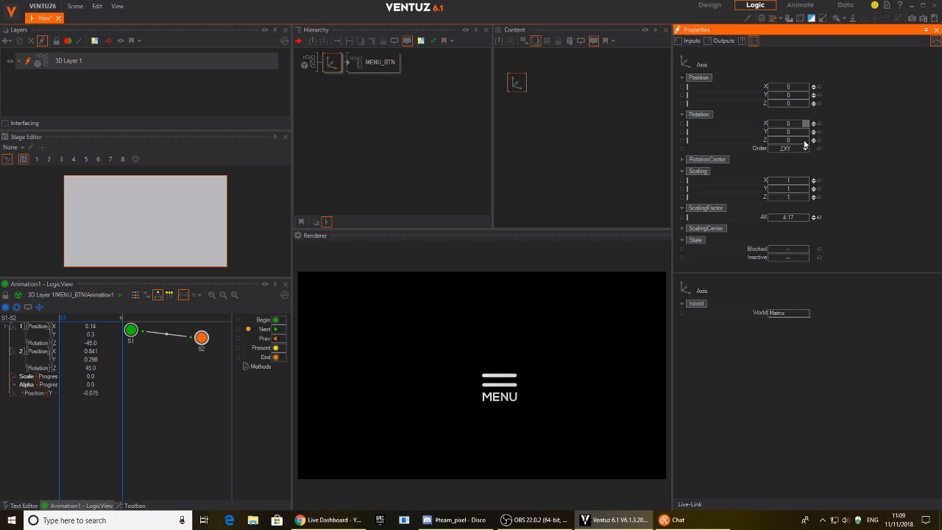
{"action": "left_click_drag", "start_coordinate": [809, 220], "coordinate": [808, 219]}
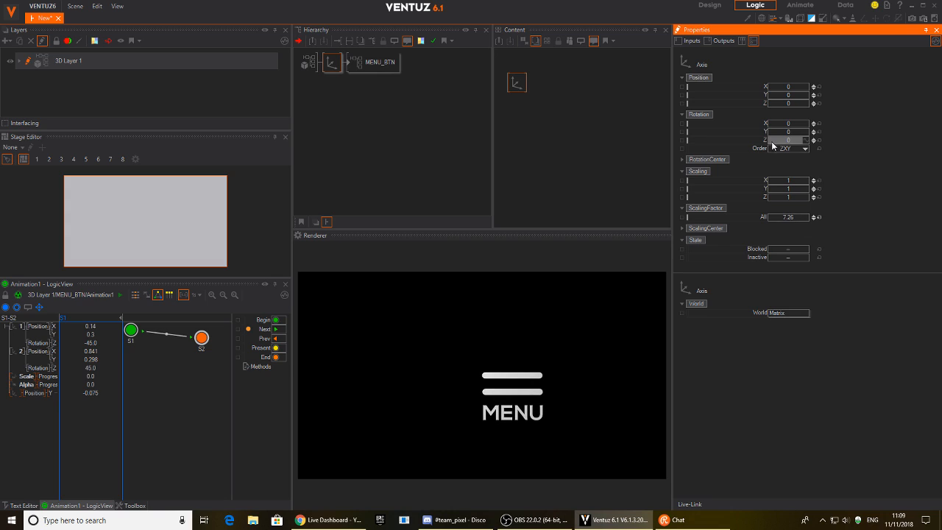
{"action": "left_click", "coordinate": [523, 378]}
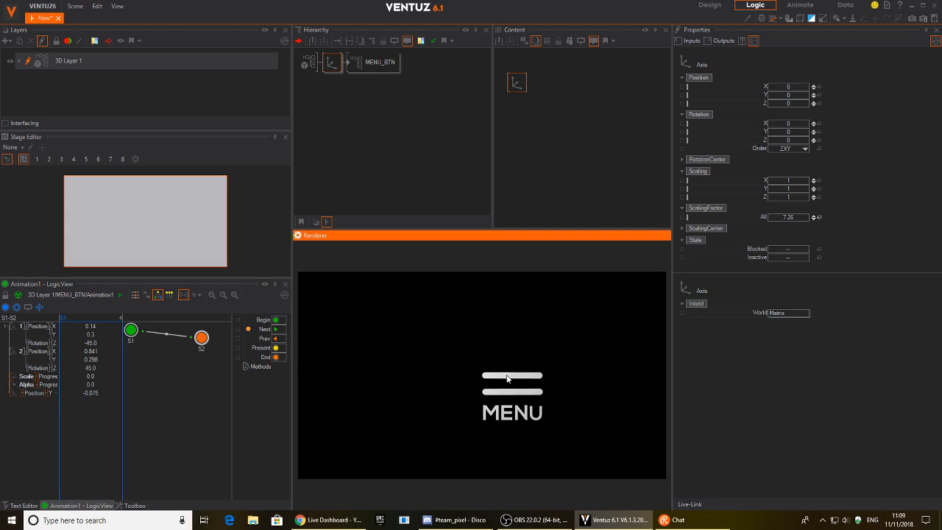
Add Rect1 with SizeX 52.9 and duplicate it as Rect2 with SizeY about 33.
{"action": "double_click", "coordinate": [339, 120]}
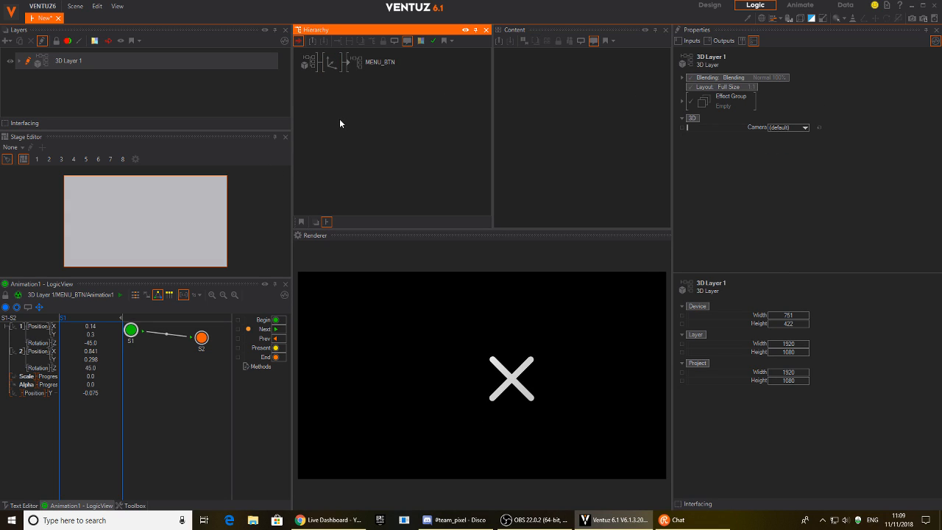
{"action": "type", "text": "re"}
{"action": "left_click_drag", "start_coordinate": [348, 166], "coordinate": [336, 76]}
{"action": "left_click_drag", "start_coordinate": [825, 100], "coordinate": [782, 108]}
{"action": "left_click_drag", "start_coordinate": [332, 86], "coordinate": [334, 102], "text": "ctrl"}
{"action": "left_click_drag", "start_coordinate": [799, 108], "coordinate": [781, 100]}
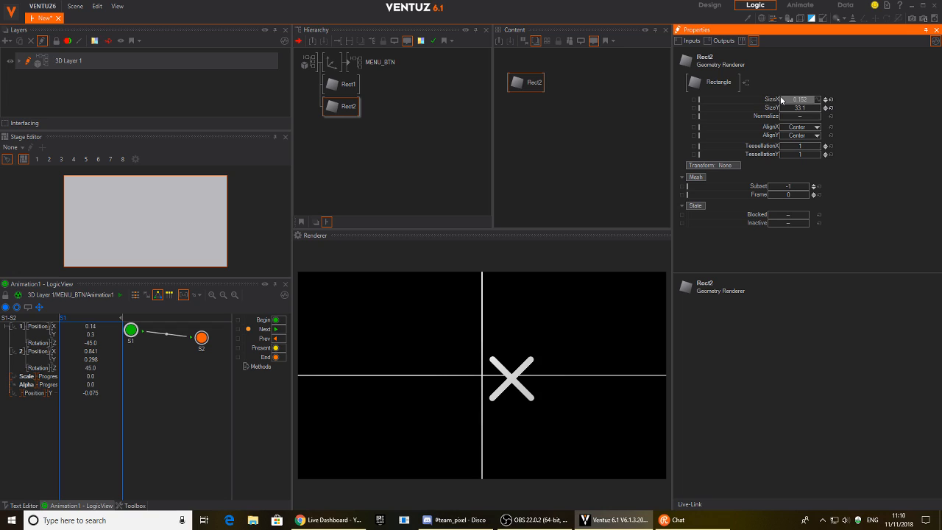
Reset the button Axis's Position X so the button sits centred horizontally on the guides.
{"action": "left_click", "coordinate": [328, 65]}
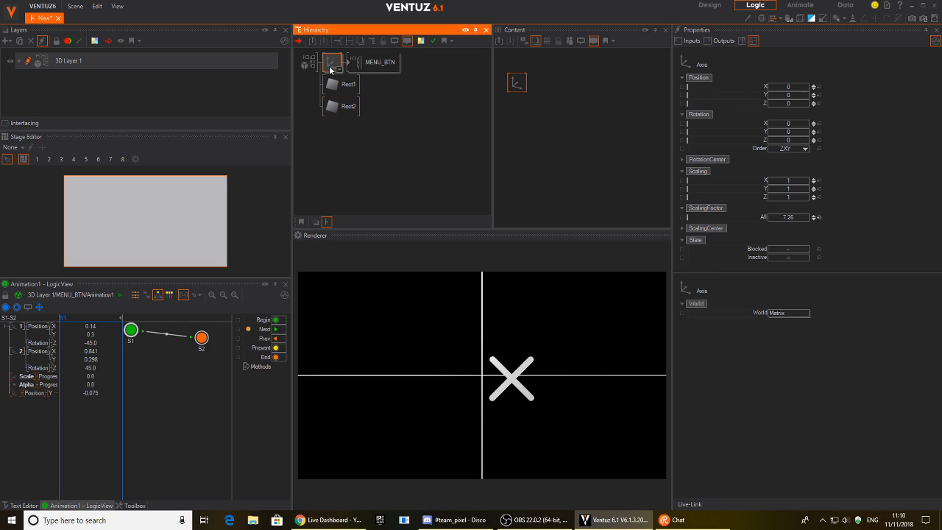
{"action": "left_click_drag", "start_coordinate": [782, 88], "coordinate": [767, 94]}
{"action": "left_click", "coordinate": [819, 86]}
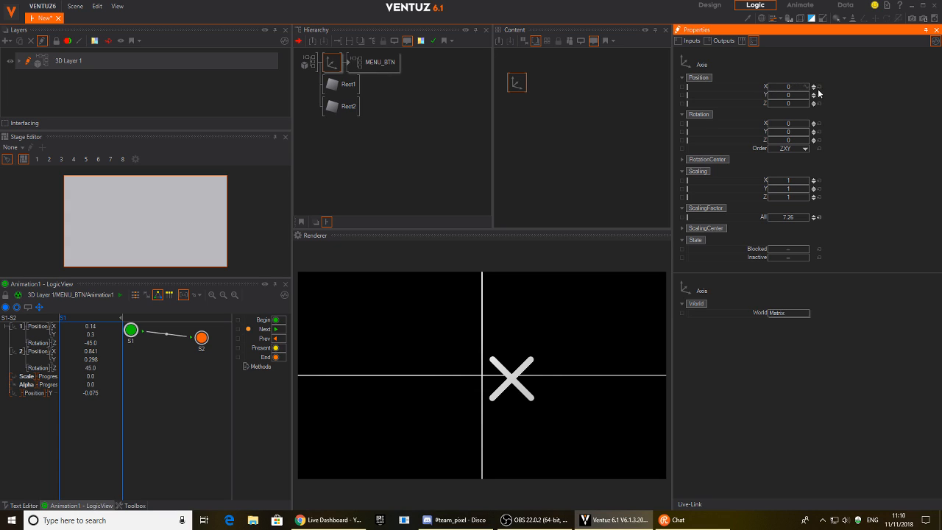
In Animation1's TimeView, shift line 1's state positions left, setting its MENU-state X to -0.503.
{"action": "left_click", "coordinate": [348, 63]}
{"action": "left_click", "coordinate": [356, 68]}
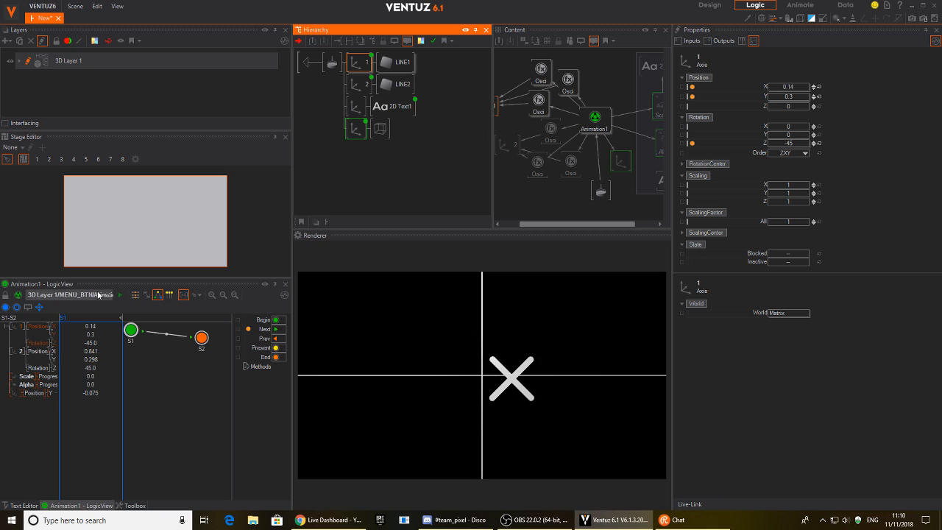
{"action": "left_click", "coordinate": [134, 295]}
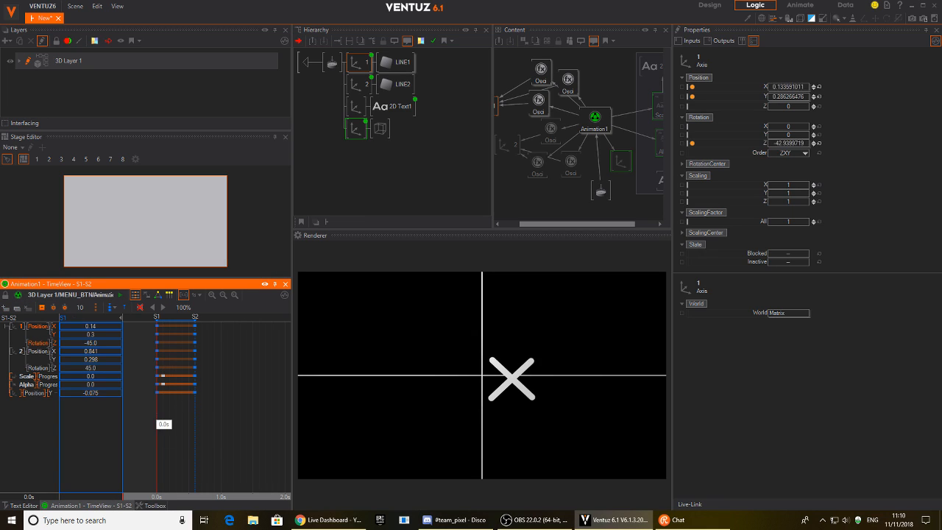
{"action": "left_click_drag", "start_coordinate": [96, 329], "coordinate": [110, 366]}
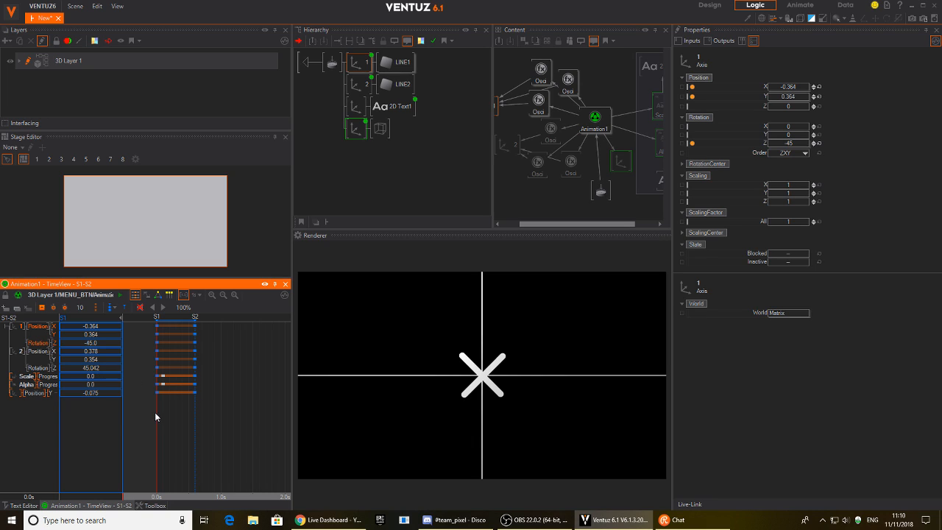
{"action": "left_click_drag", "start_coordinate": [156, 417], "coordinate": [195, 417]}
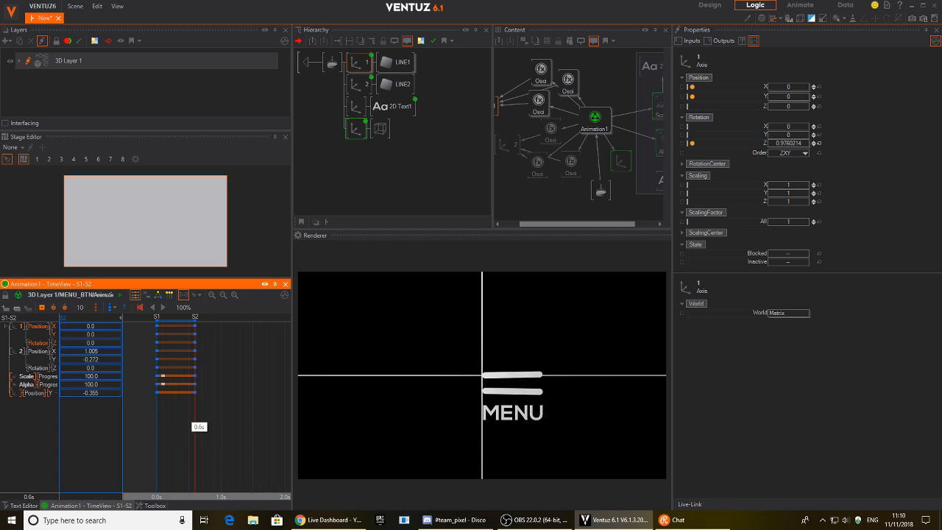
{"action": "left_click_drag", "start_coordinate": [87, 326], "coordinate": [85, 332]}
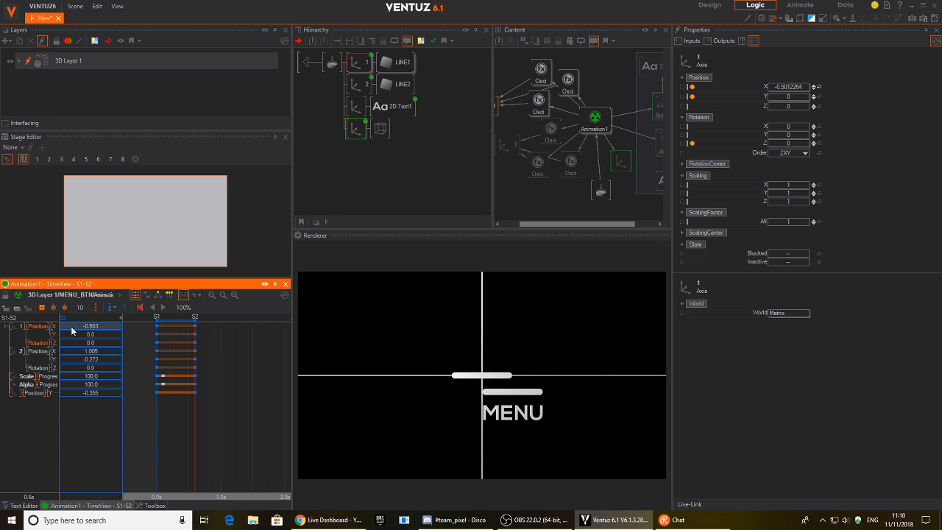
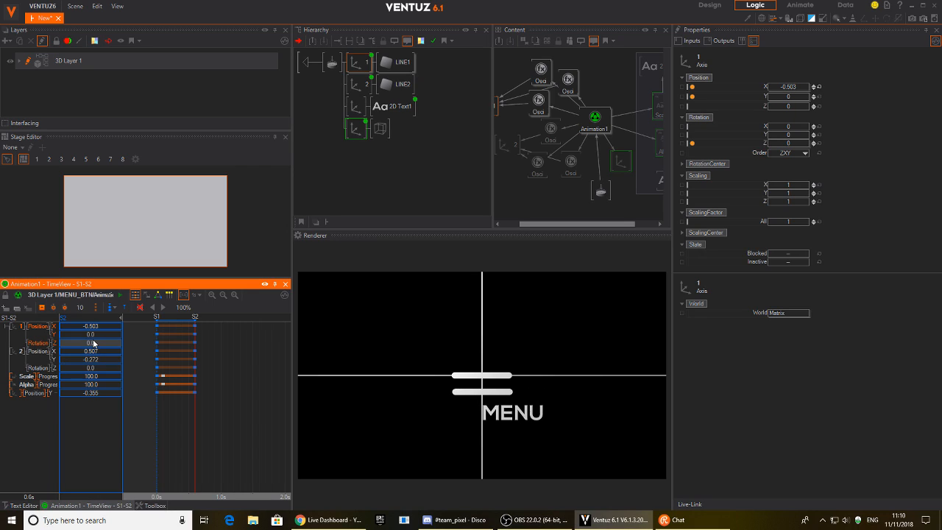
Raise the top icon bar, centre the MENU label at X -0.504, and scrub Animation1 back to the S1 X state.
{"action": "left_click_drag", "start_coordinate": [92, 335], "coordinate": [121, 360]}
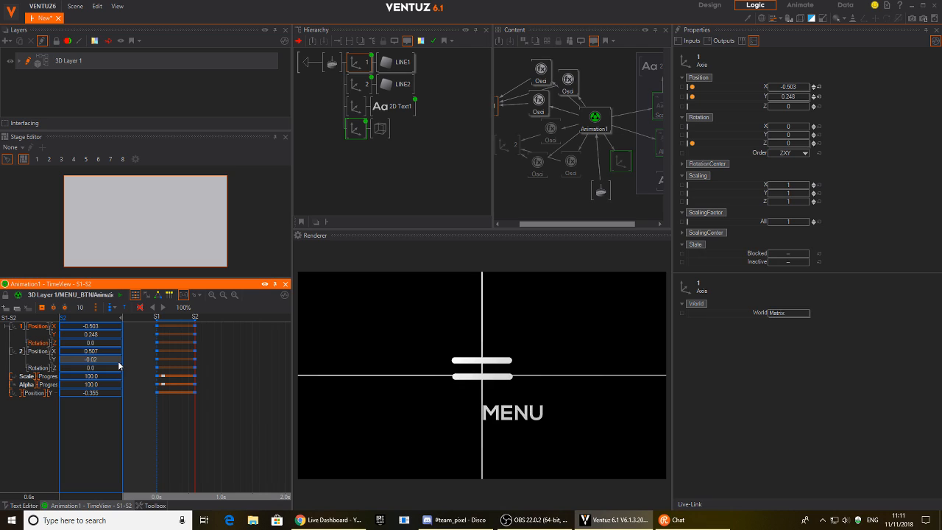
{"action": "left_click", "coordinate": [351, 103]}
{"action": "mouse_move", "coordinate": [776, 87]}
{"action": "left_mouse_down"}
{"action": "mouse_move", "coordinate": [770, 94]}
{"action": "mouse_move", "coordinate": [810, 99]}
{"action": "mouse_move", "coordinate": [790, 91]}
{"action": "left_mouse_up"}
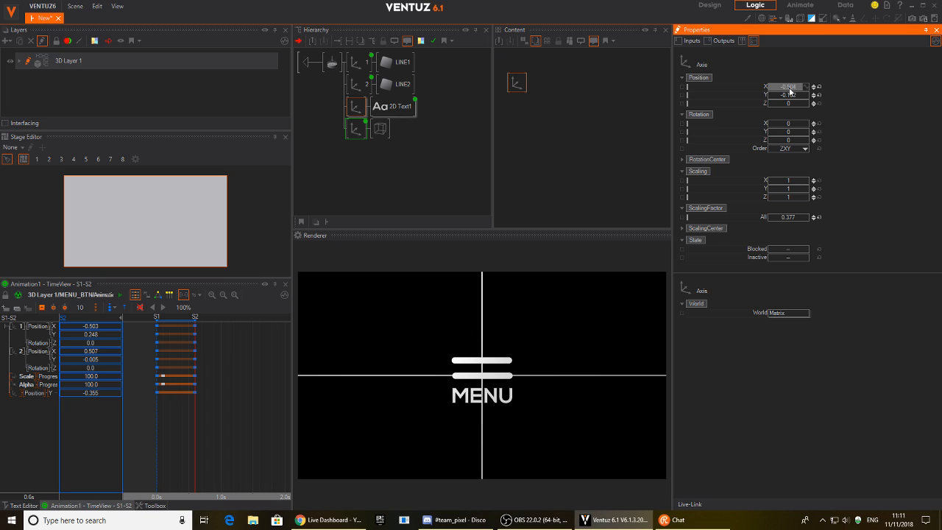
{"action": "left_click_drag", "start_coordinate": [195, 423], "coordinate": [156, 423]}
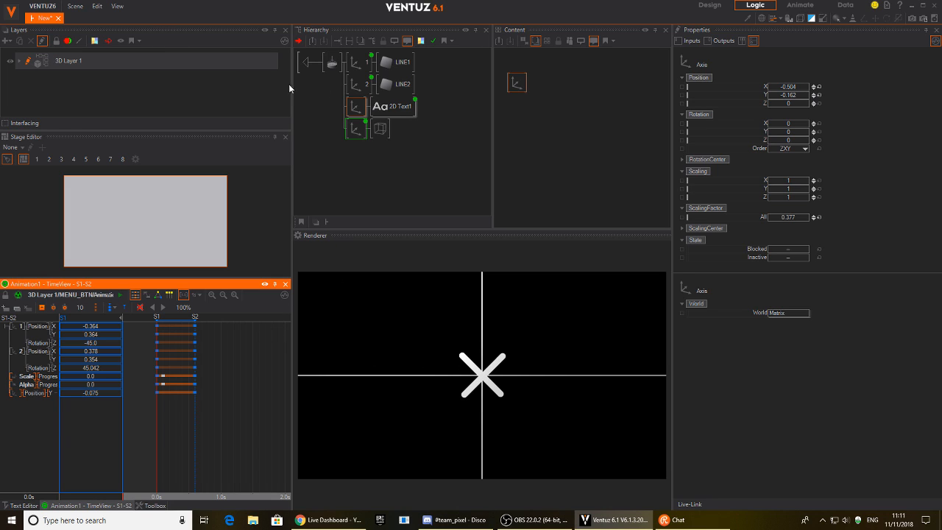
Delete the Rect2 and Rect1 guide lines, then test the button's toggle animation.
{"action": "left_click", "coordinate": [314, 63]}
{"action": "left_click", "coordinate": [328, 102]}
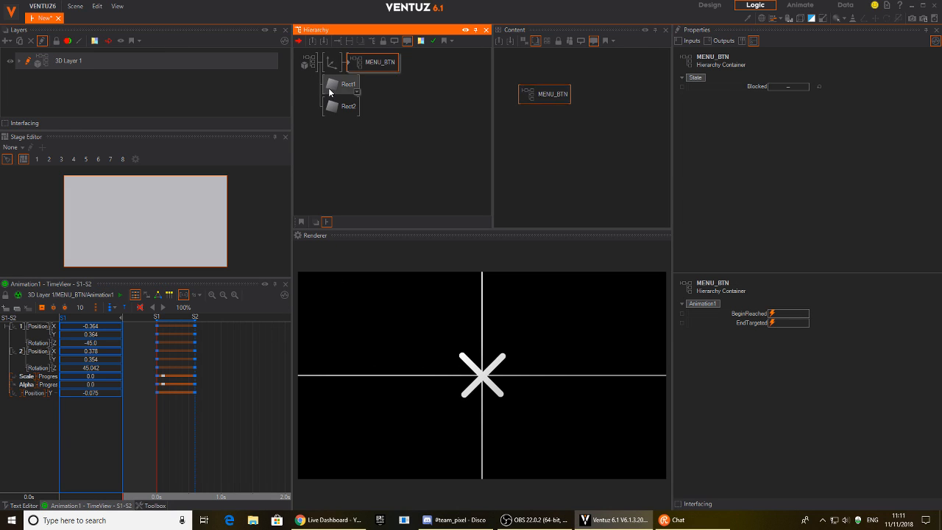
{"action": "key", "text": "Delete"}
{"action": "left_click", "coordinate": [335, 91]}
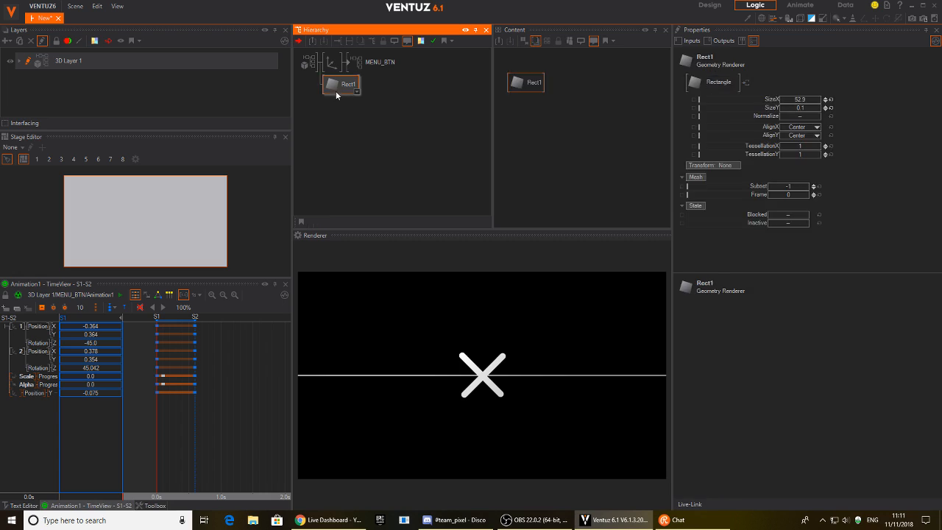
{"action": "key", "text": "Delete"}
{"action": "left_click", "coordinate": [486, 384]}
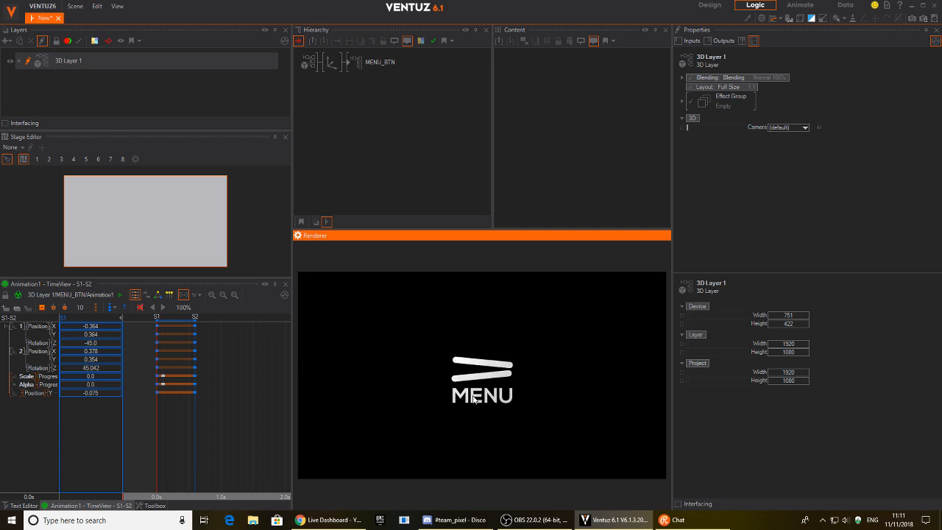
{"action": "left_click", "coordinate": [482, 378]}
{"action": "left_click", "coordinate": [481, 375]}
Move the button left and shrink it, nudging both bars' vertical positions in the X state.
{"action": "left_click", "coordinate": [332, 63]}
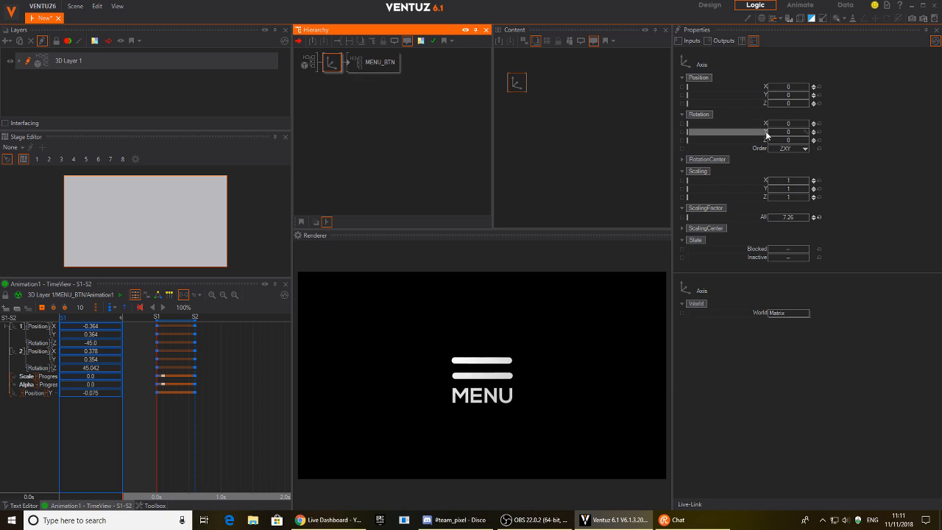
{"action": "left_click_drag", "start_coordinate": [784, 87], "coordinate": [750, 82]}
{"action": "left_click", "coordinate": [337, 311]}
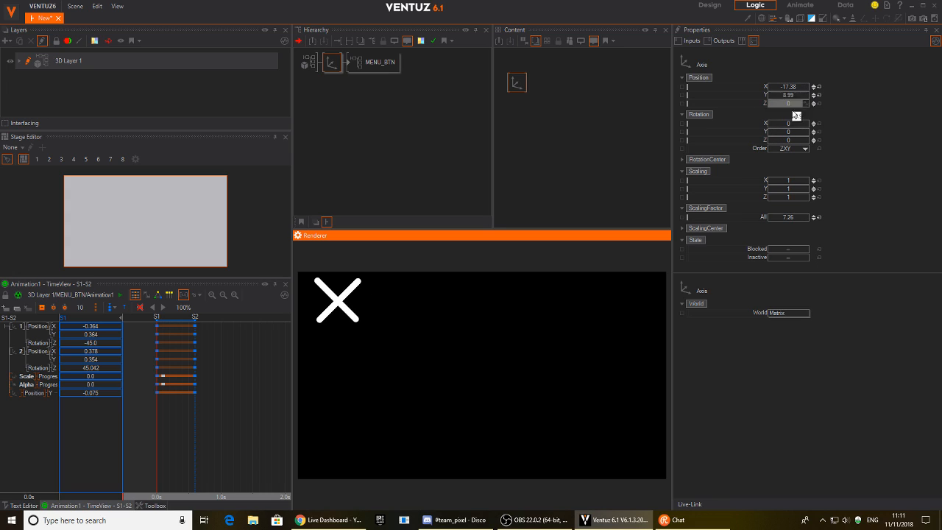
{"action": "left_click_drag", "start_coordinate": [771, 217], "coordinate": [813, 220]}
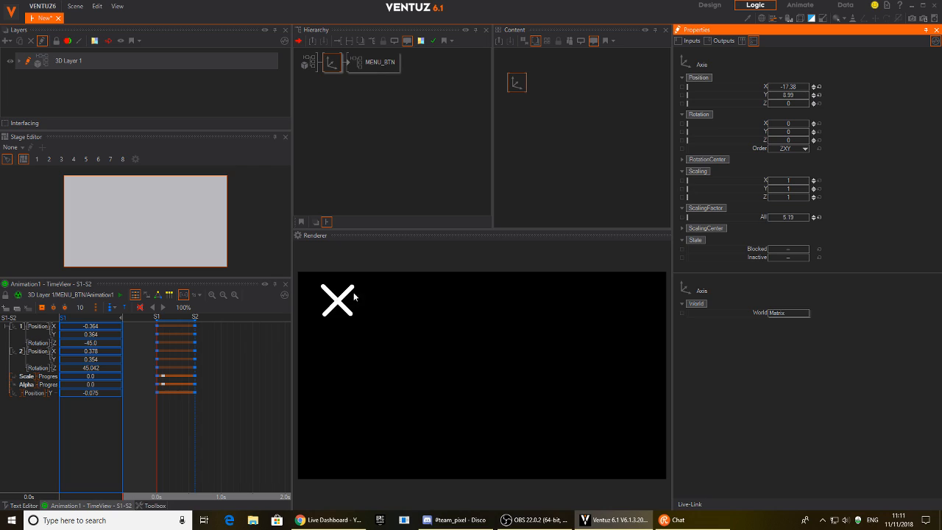
{"action": "mouse_move", "coordinate": [787, 95]}
{"action": "left_mouse_down"}
{"action": "mouse_move", "coordinate": [769, 92]}
{"action": "mouse_move", "coordinate": [798, 102]}
{"action": "left_mouse_up"}
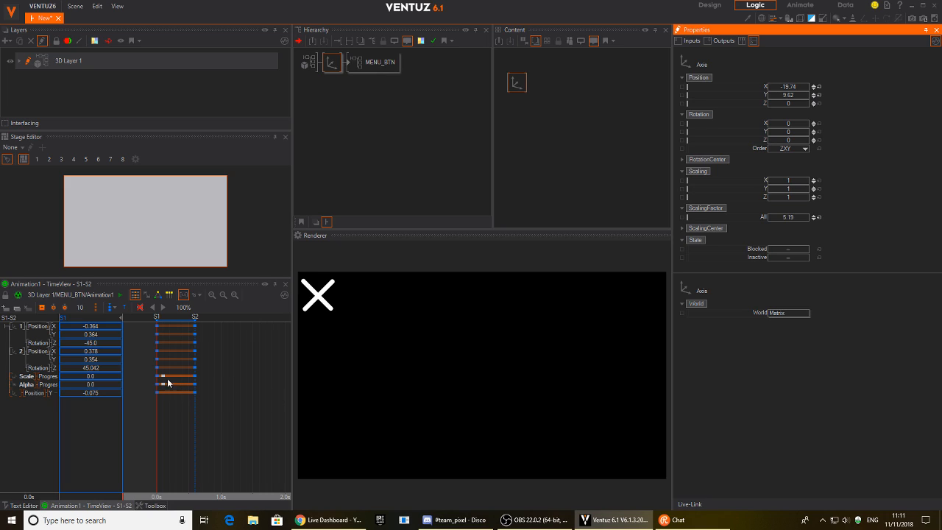
{"action": "left_click_drag", "start_coordinate": [93, 335], "coordinate": [99, 335]}
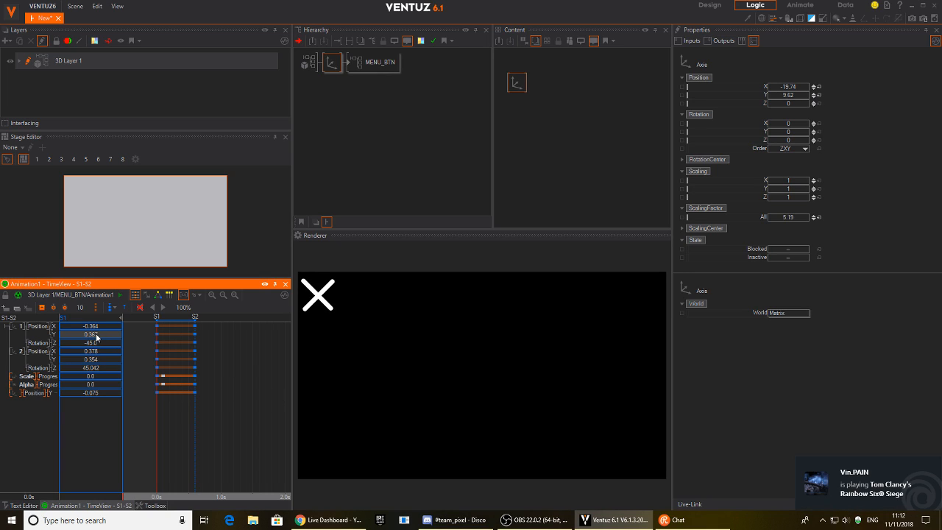
{"action": "left_click_drag", "start_coordinate": [92, 360], "coordinate": [100, 362]}
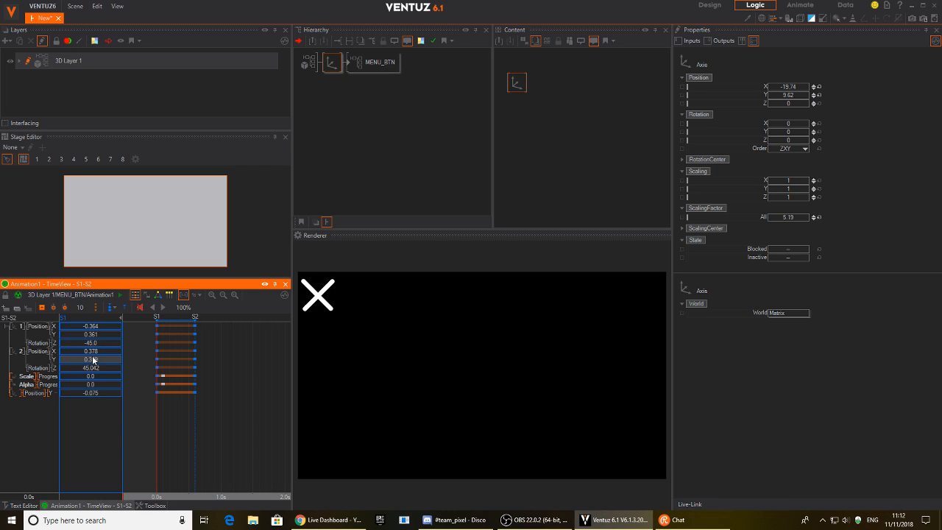
Shrink the button to scale 2.396 and place it at X -20.17, Y 10.16 in the corner.
{"action": "left_click", "coordinate": [333, 63]}
{"action": "mouse_move", "coordinate": [785, 218]}
{"action": "left_mouse_down"}
{"action": "mouse_move", "coordinate": [768, 219]}
{"action": "mouse_move", "coordinate": [780, 222]}
{"action": "left_mouse_up"}
{"action": "left_click_drag", "start_coordinate": [793, 100], "coordinate": [793, 93]}
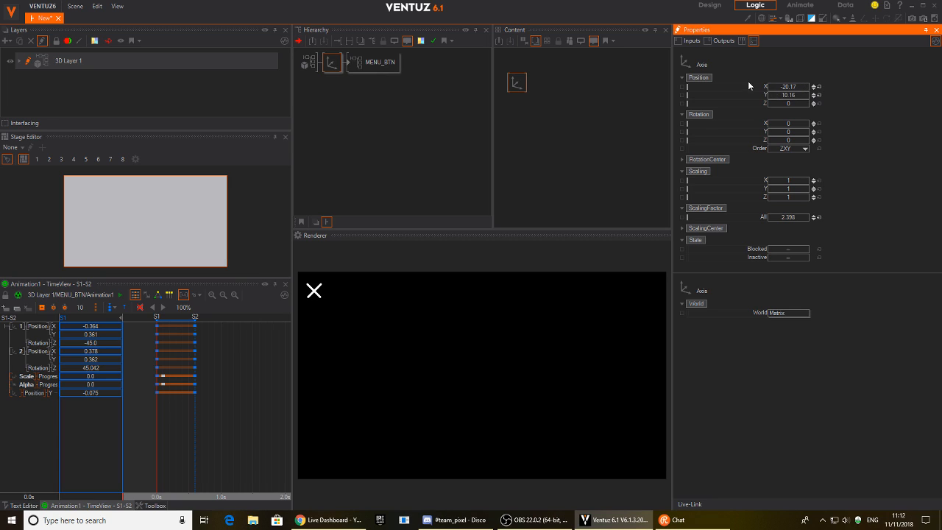
{"action": "left_click", "coordinate": [374, 61]}
{"action": "left_click", "coordinate": [546, 96]}
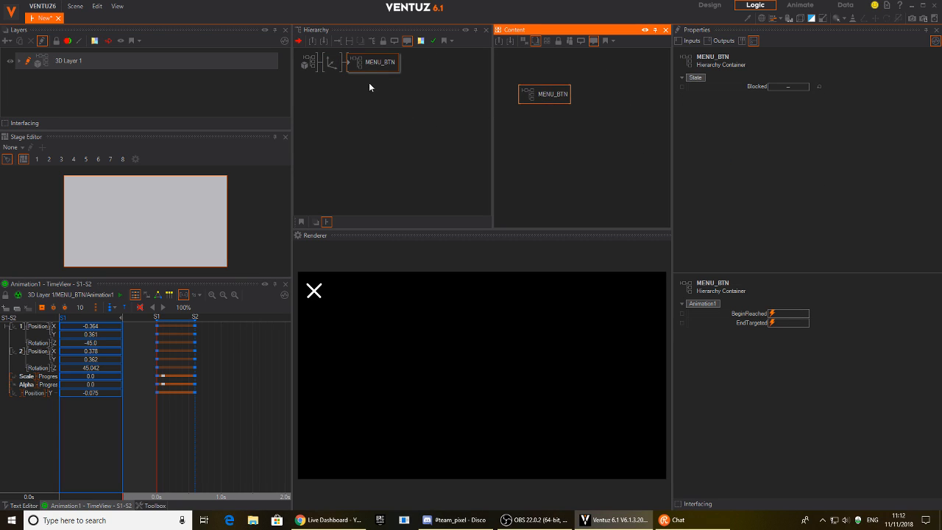
{"action": "left_click", "coordinate": [351, 67]}
Expose Animation1's GlobalSpeed property on the MENU_BTN container.
{"action": "double_click", "coordinate": [351, 65]}
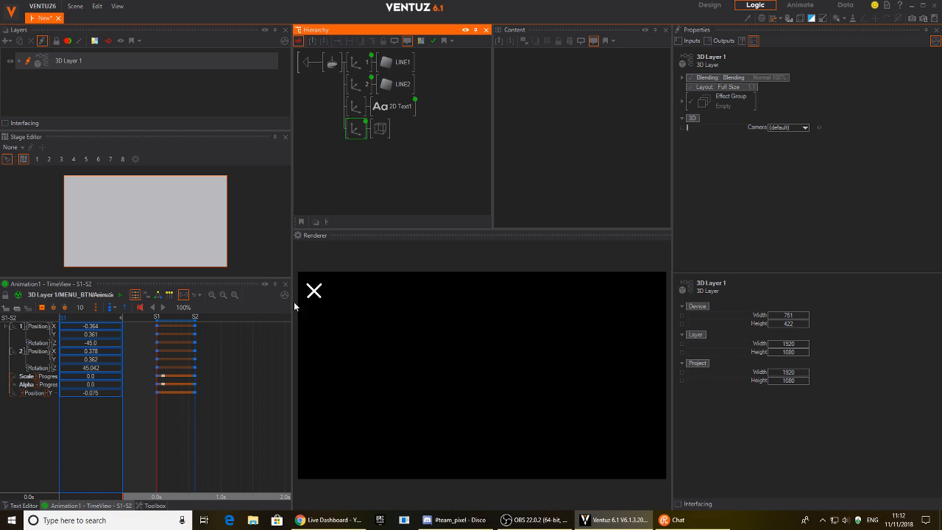
{"action": "left_click", "coordinate": [357, 132]}
{"action": "left_click", "coordinate": [597, 124]}
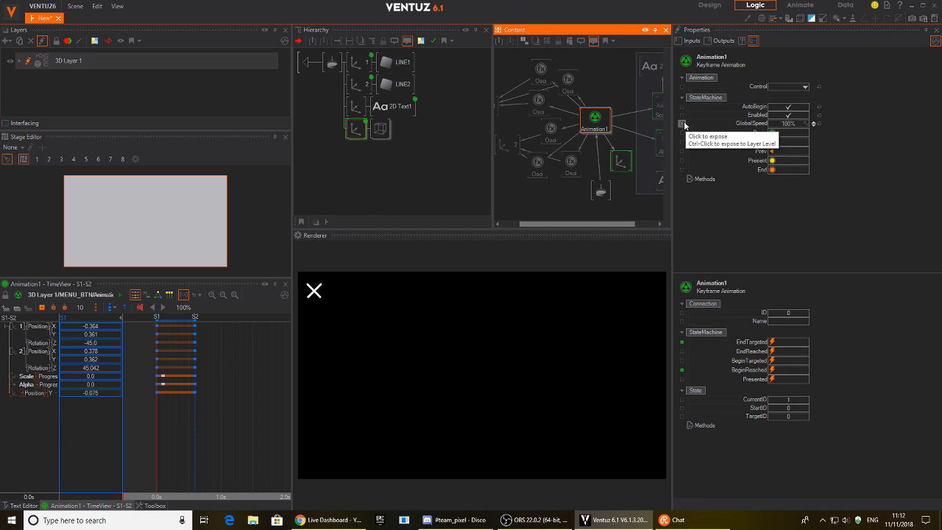
{"action": "left_click", "coordinate": [715, 123]}
{"action": "left_click", "coordinate": [301, 63]}
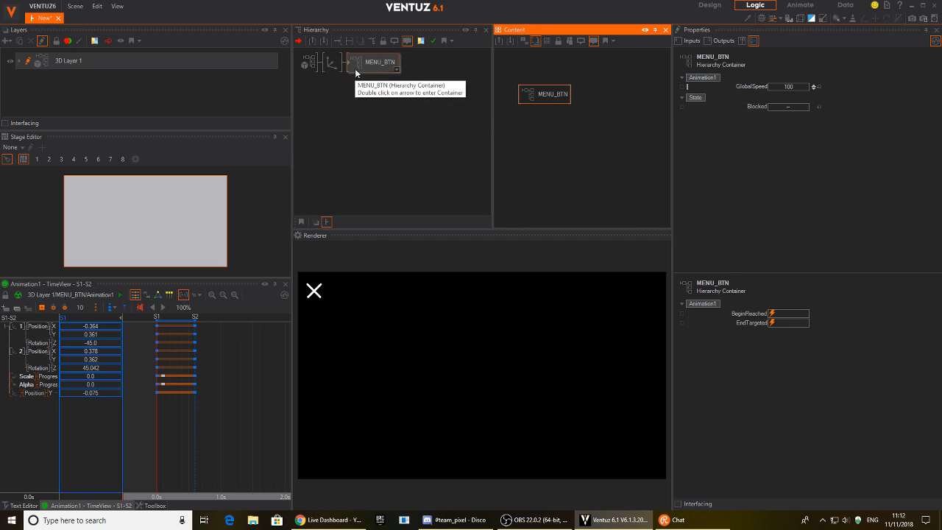
Set GlobalSpeed to 150 and try the button toggle.
{"action": "left_click", "coordinate": [801, 87]}
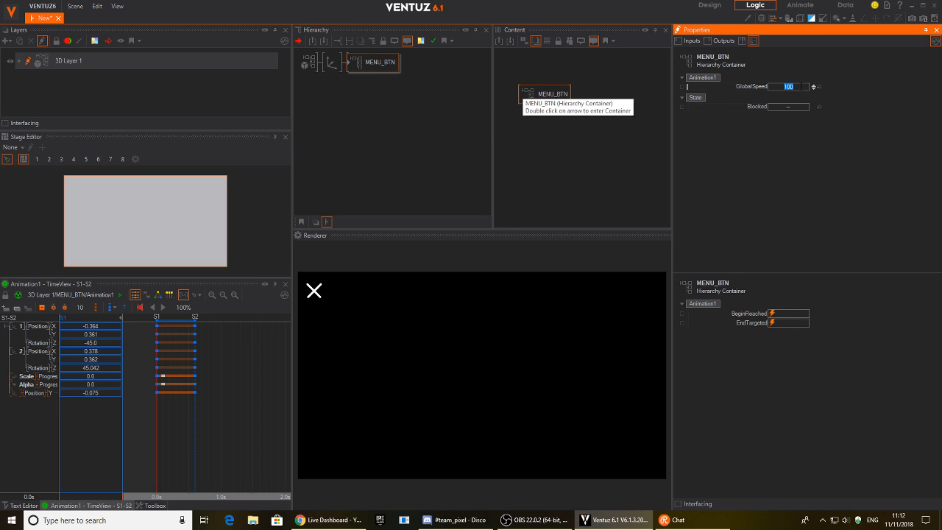
{"action": "type", "text": "150"}
{"action": "key", "text": "Return"}
{"action": "left_click", "coordinate": [316, 294]}
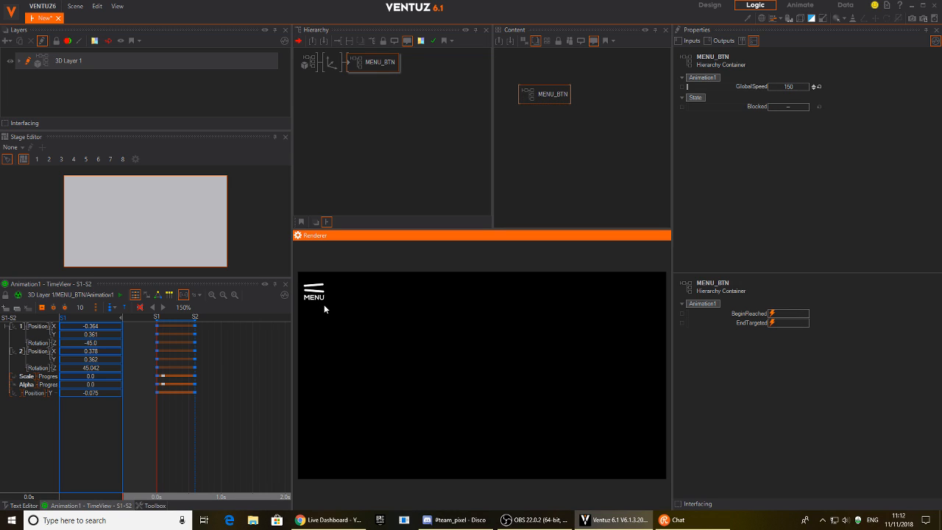
Raise GlobalSpeed to 300 and toggle the button repeatedly to test the faster morph.
{"action": "left_click", "coordinate": [788, 88]}
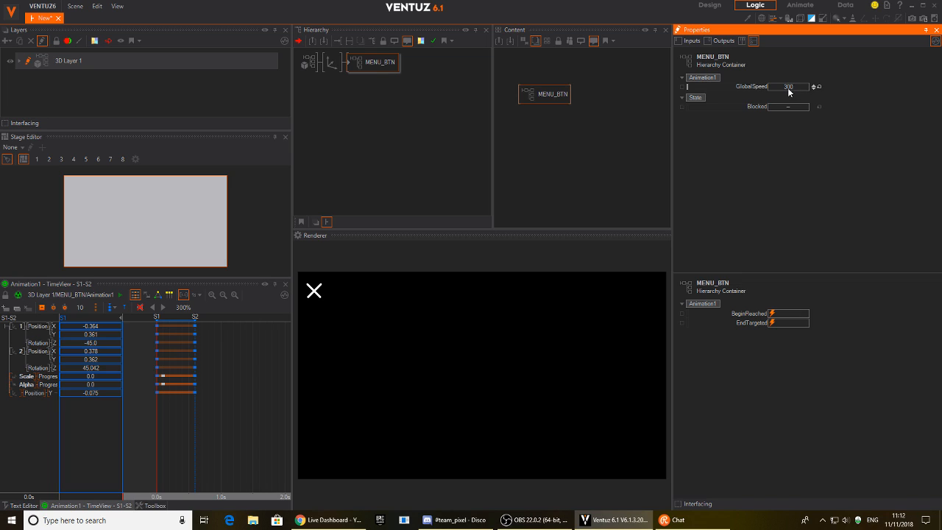
{"action": "key", "text": "Return"}
{"action": "left_click", "coordinate": [315, 292]}
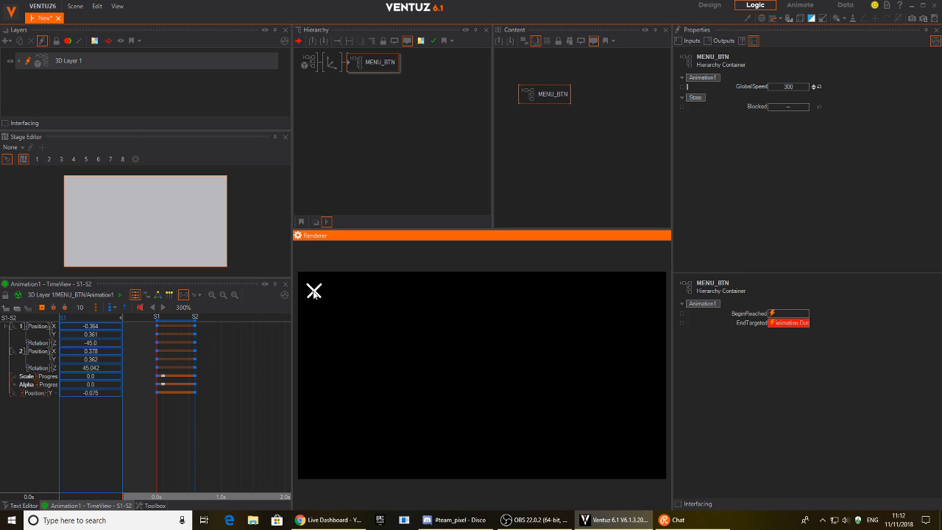
{"action": "left_click", "coordinate": [317, 296]}
{"action": "left_click", "coordinate": [315, 297]}
{"action": "left_click", "coordinate": [321, 294]}
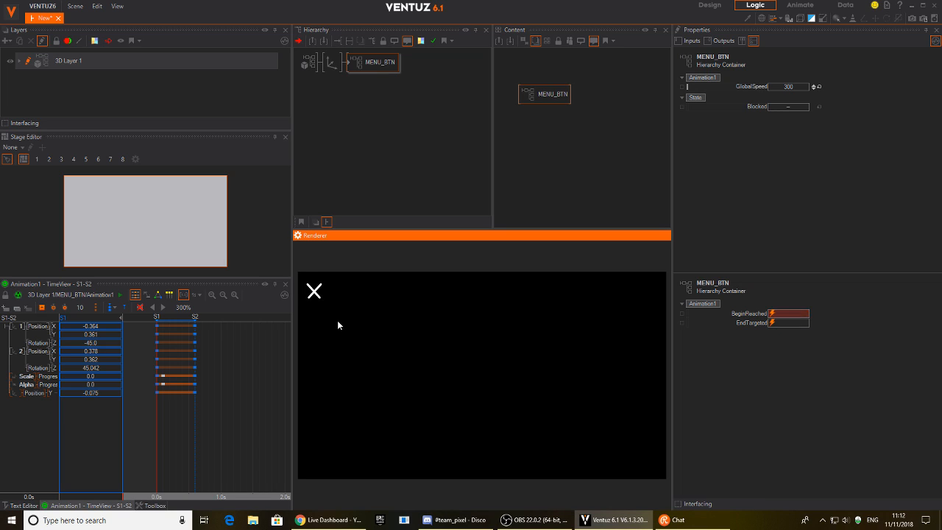
{"action": "left_click", "coordinate": [316, 299]}
{"action": "left_click", "coordinate": [321, 295]}
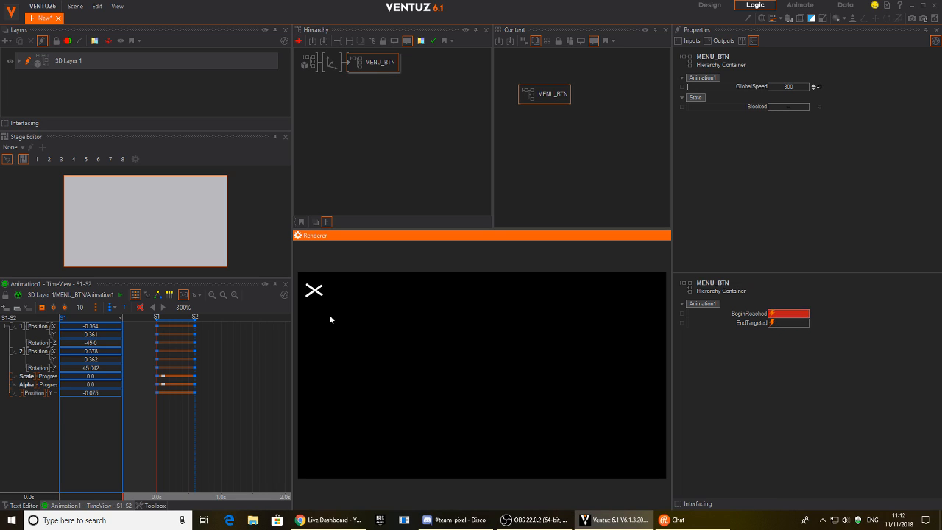
{"action": "left_click", "coordinate": [322, 301]}
{"action": "left_click", "coordinate": [321, 300]}
{"action": "left_click", "coordinate": [328, 316]}
Inside MENU_BTN, move the four text-related nodes to the right in the content graph.
{"action": "double_click", "coordinate": [376, 63]}
{"action": "left_click", "coordinate": [394, 106]}
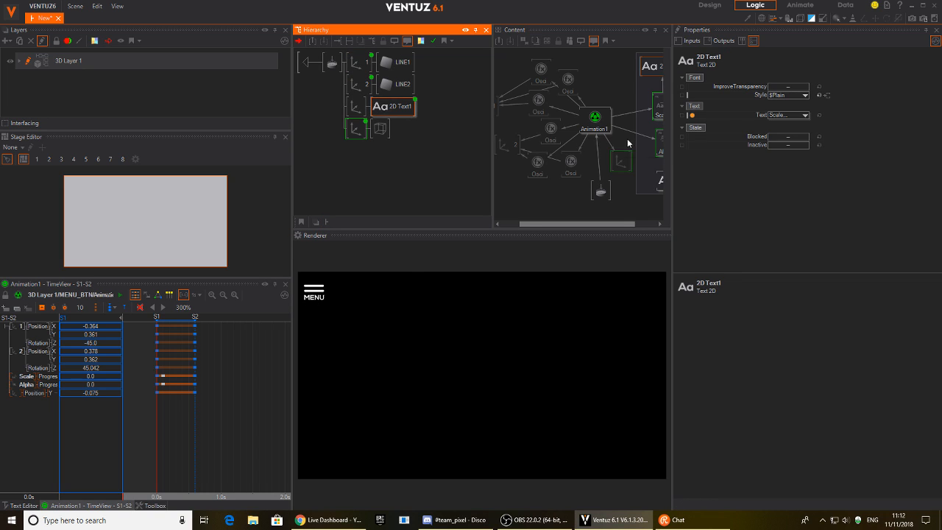
{"action": "middle_click_drag", "start_coordinate": [641, 168], "coordinate": [535, 146]}
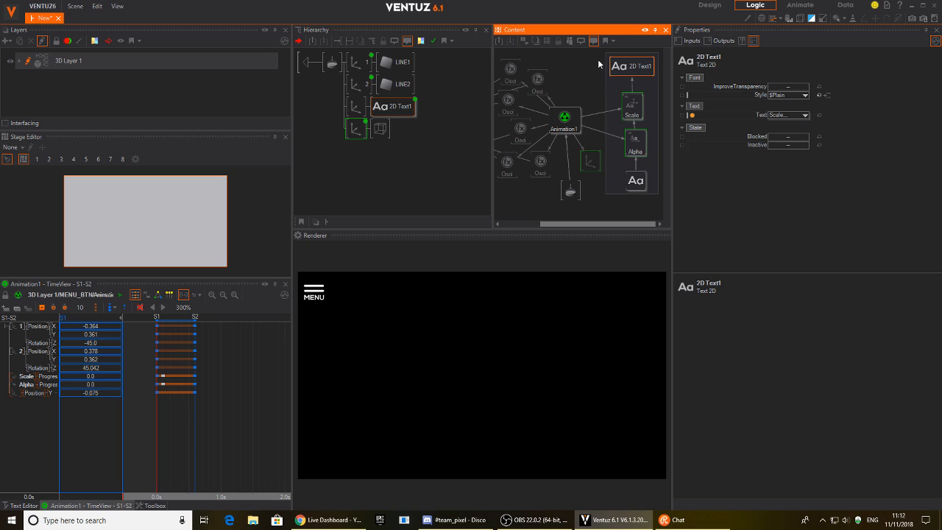
{"action": "left_click", "coordinate": [654, 205]}
{"action": "left_click_drag", "start_coordinate": [637, 205], "coordinate": [635, 72]}
{"action": "left_click_drag", "start_coordinate": [634, 185], "coordinate": [672, 190]}
{"action": "middle_click_drag", "start_coordinate": [625, 187], "coordinate": [541, 169]}
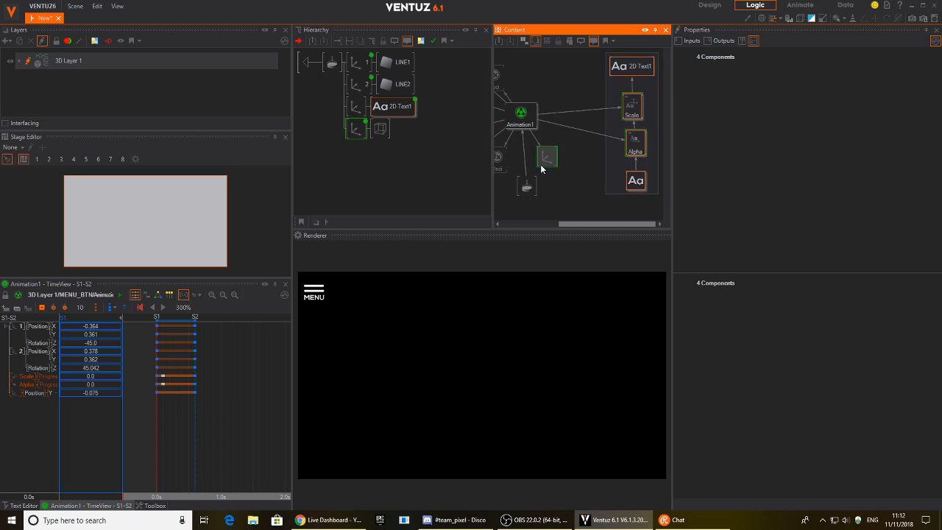
Add an Oscillator node to the logic graph using the 'os' search.
{"action": "double_click", "coordinate": [569, 167]}
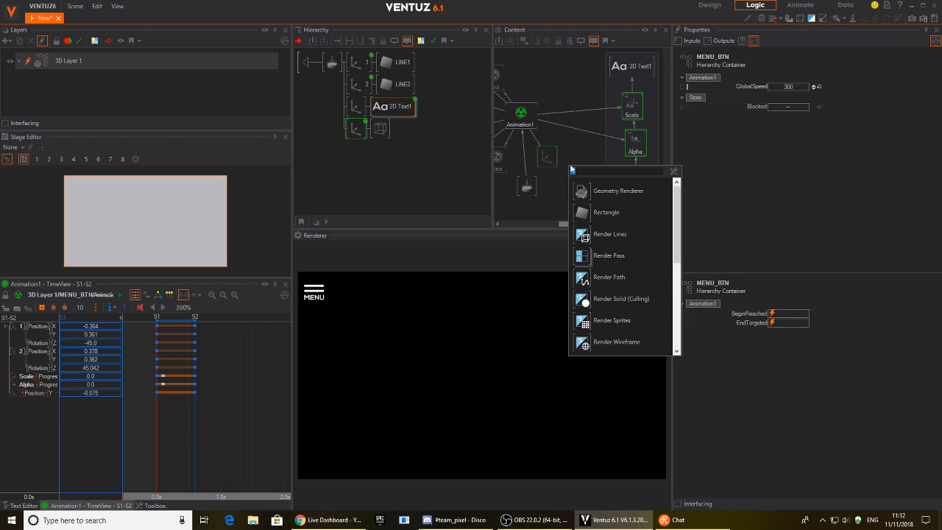
{"action": "type", "text": "os"}
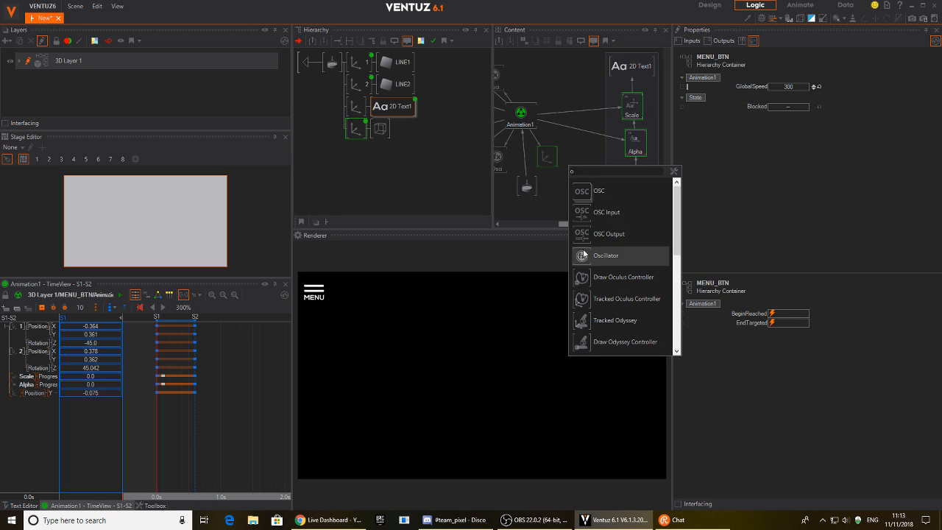
{"action": "left_click", "coordinate": [584, 251]}
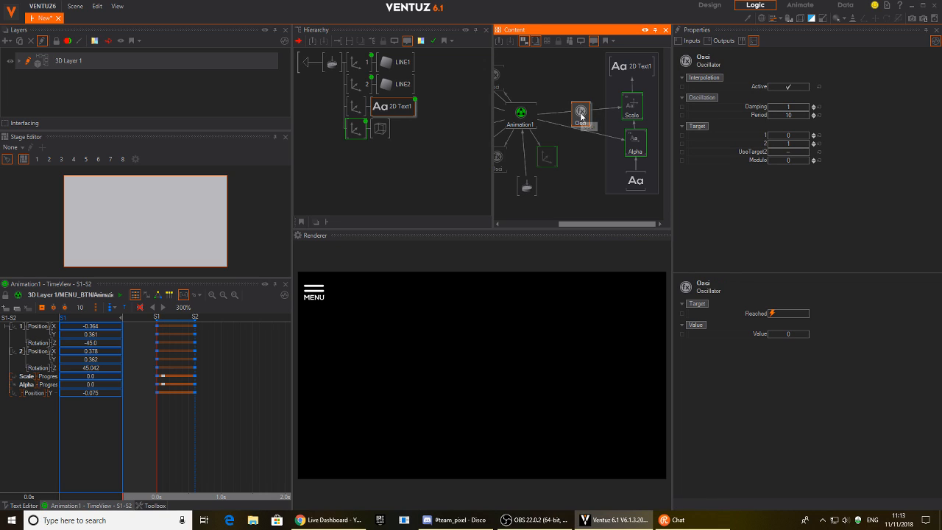
{"action": "double_click", "coordinate": [581, 119]}
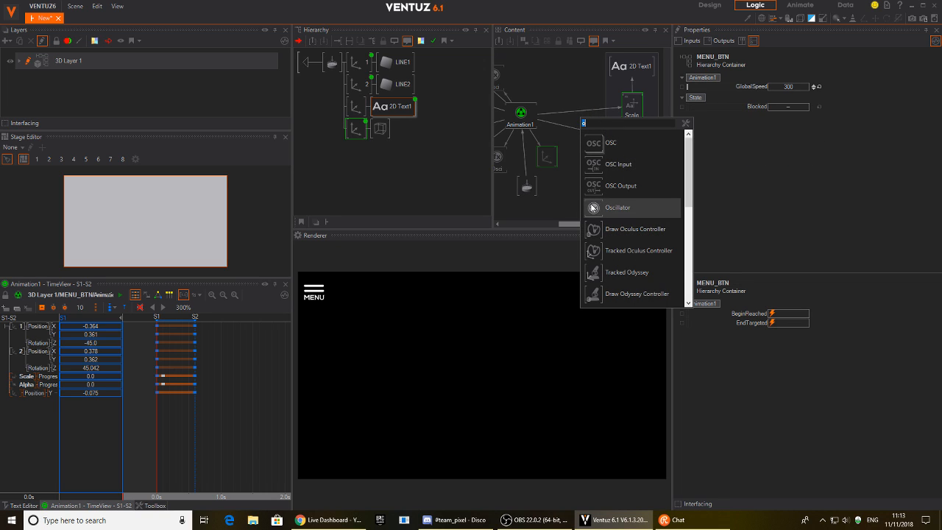
{"action": "left_click", "coordinate": [593, 206]}
{"action": "left_click", "coordinate": [583, 112]}
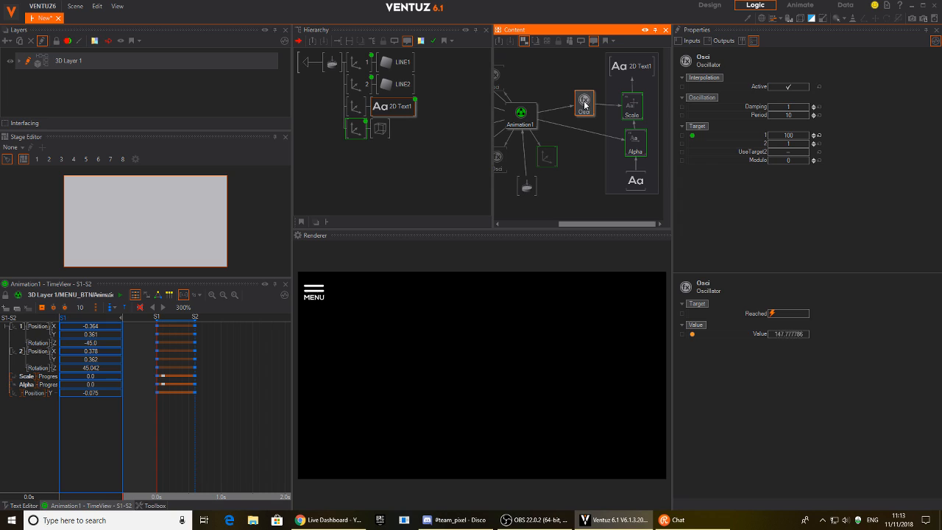
Add another Oscillator, delete the extra one, and bring up the node picker again.
{"action": "double_click", "coordinate": [584, 128]}
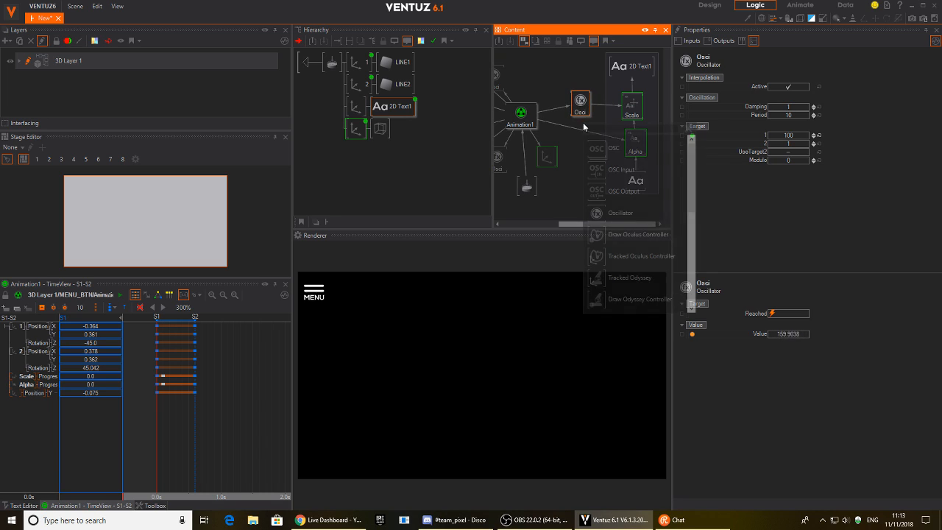
{"action": "left_click", "coordinate": [602, 211]}
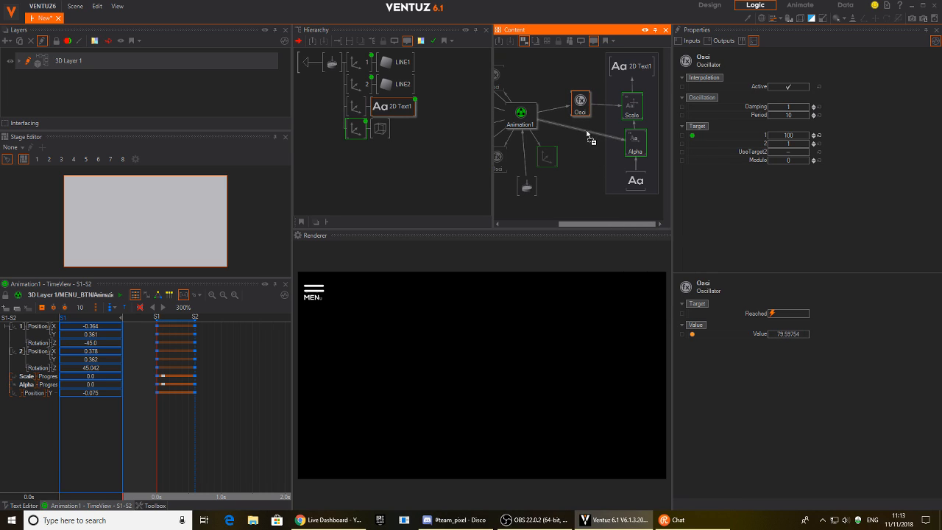
{"action": "left_click", "coordinate": [584, 163]}
{"action": "key", "text": "Delete"}
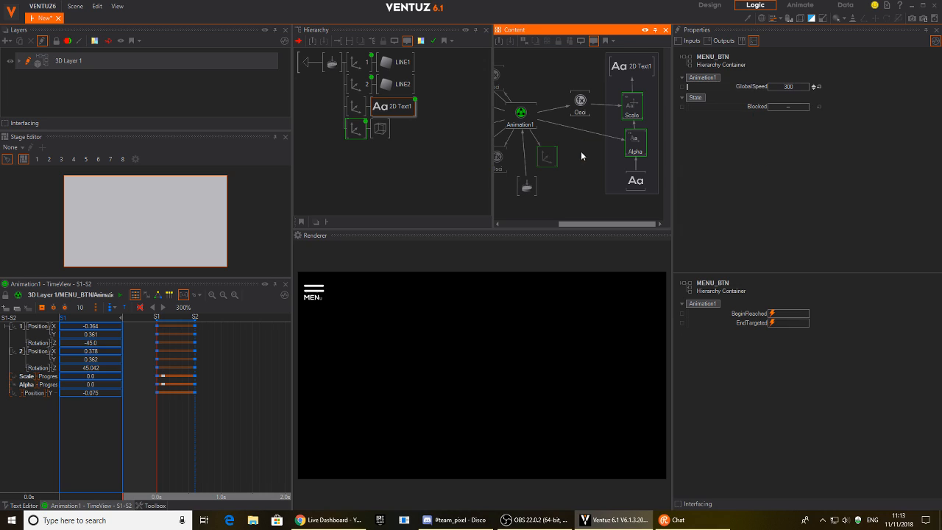
{"action": "double_click", "coordinate": [581, 150]}
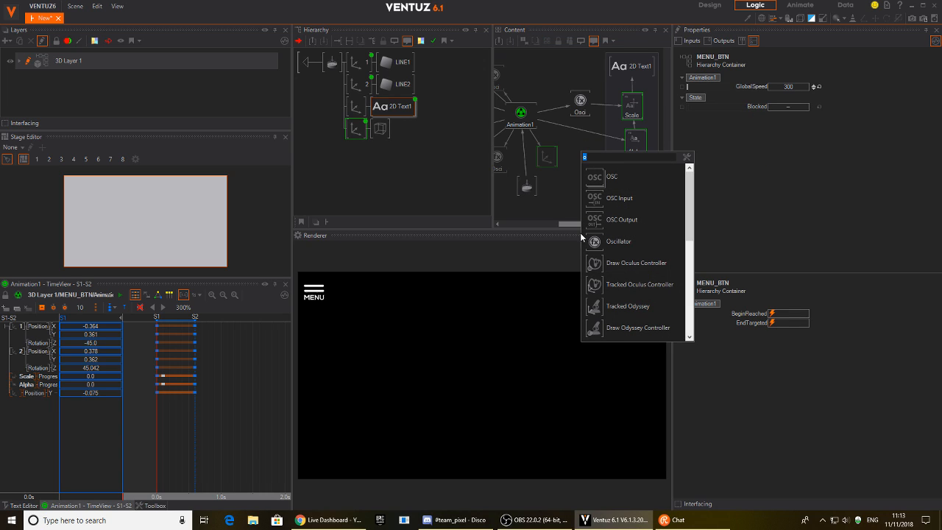
Browse the Toolbox to the Logic > Math Effects nodes.
{"action": "left_click", "coordinate": [155, 506]}
{"action": "left_click", "coordinate": [155, 506]}
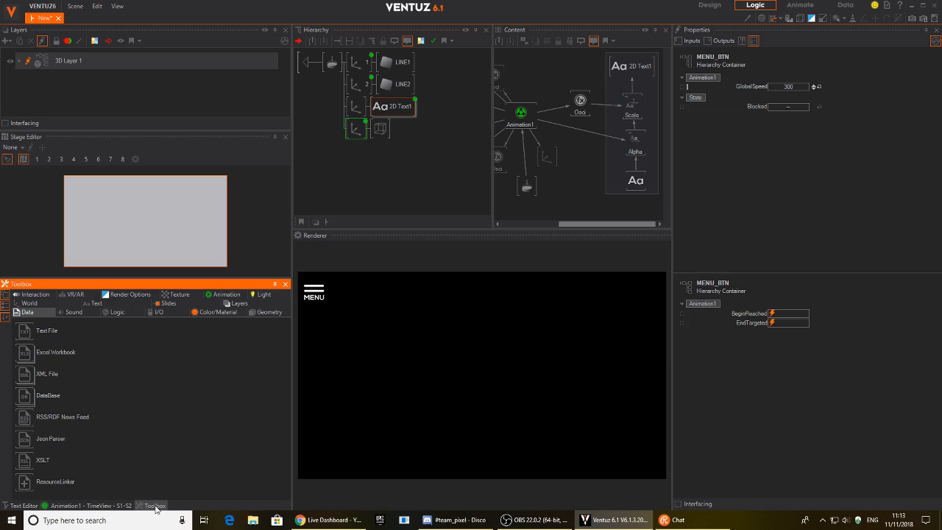
{"action": "left_click", "coordinate": [125, 313]}
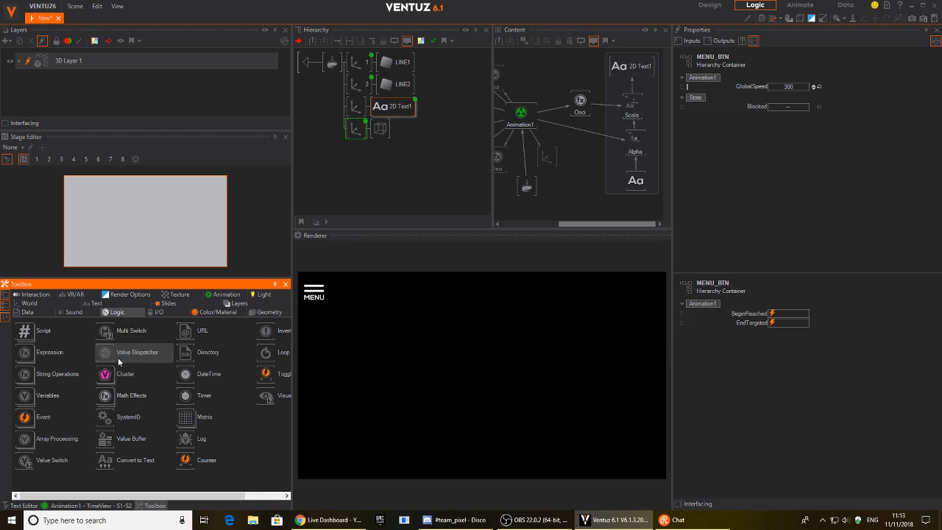
{"action": "left_click", "coordinate": [101, 397]}
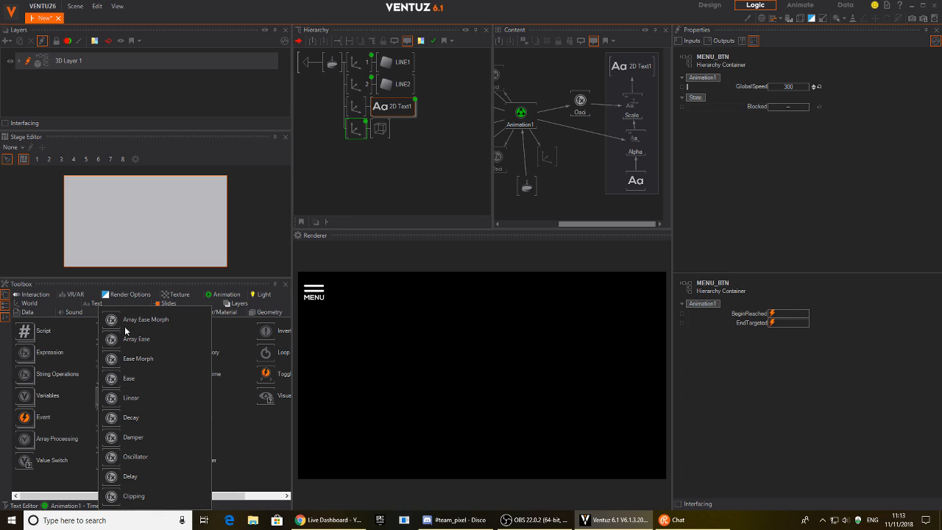
Insert an Ease node on the Animation1–Alpha link, keeping Elastic, Out, 1s.
{"action": "left_click_drag", "start_coordinate": [111, 382], "coordinate": [586, 135]}
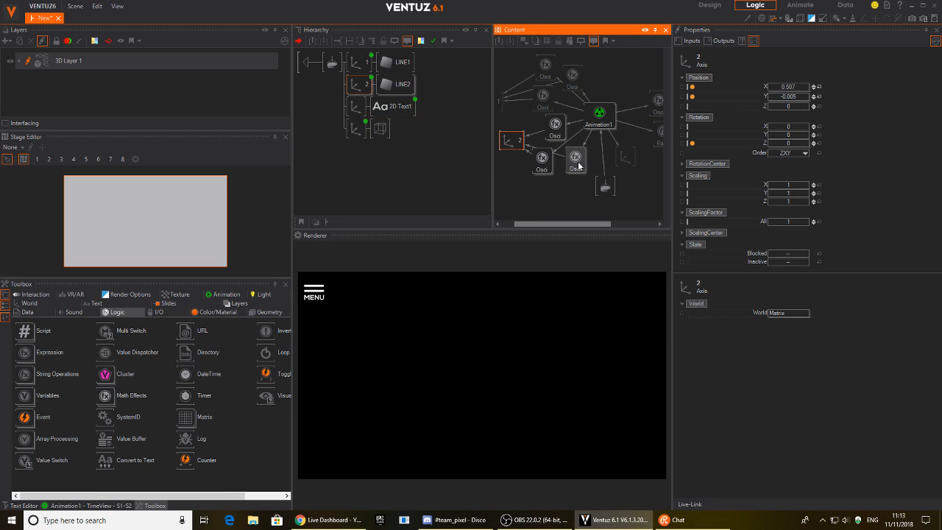
{"action": "middle_click_drag", "start_coordinate": [578, 163], "coordinate": [479, 160]}
{"action": "left_click", "coordinate": [590, 130]}
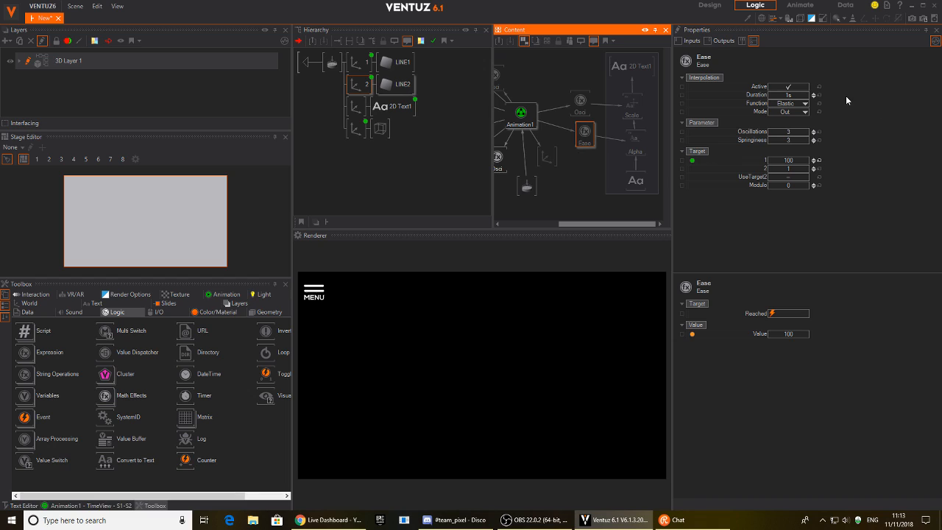
{"action": "left_click", "coordinate": [804, 105]}
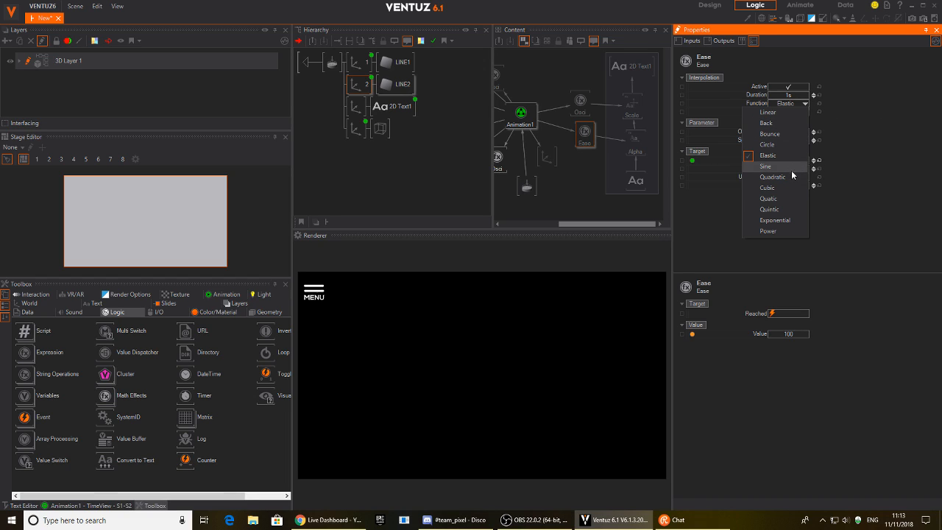
{"action": "left_click", "coordinate": [890, 127]}
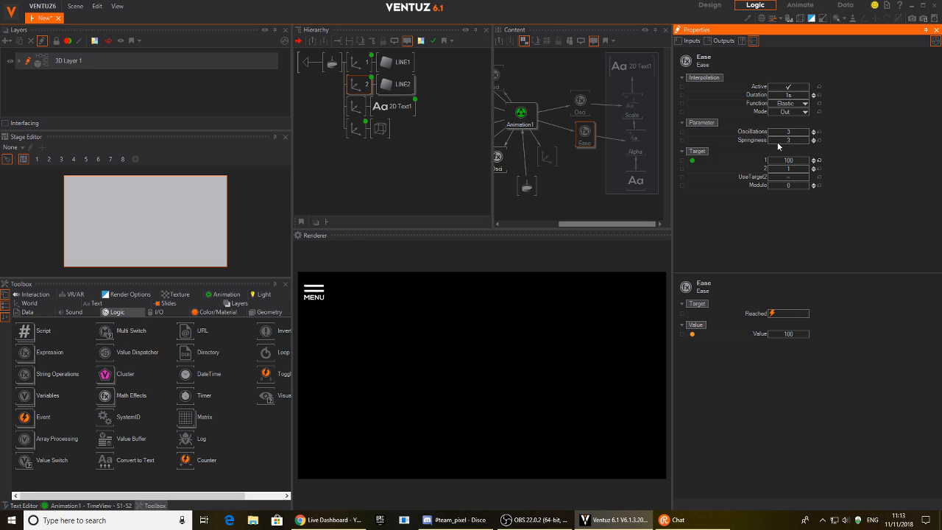
Replace the Ease node with a new Oscillator driving the text's Alpha.
{"action": "left_click", "coordinate": [585, 133]}
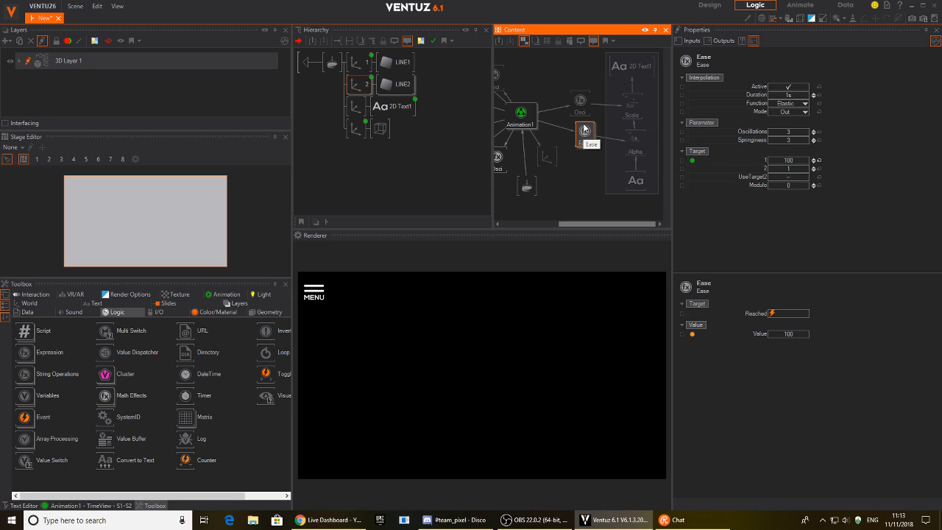
{"action": "key", "text": "Delete"}
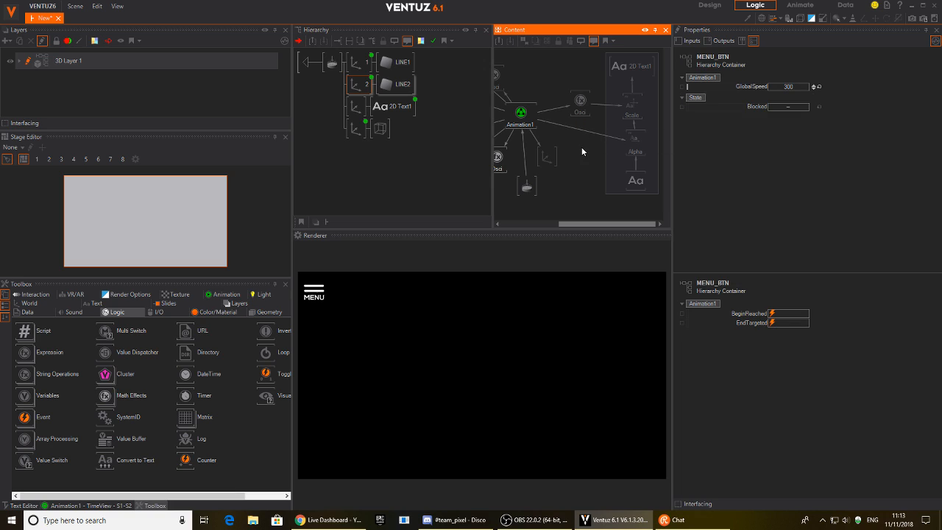
{"action": "right_click", "coordinate": [582, 137]}
{"action": "left_click", "coordinate": [579, 135]}
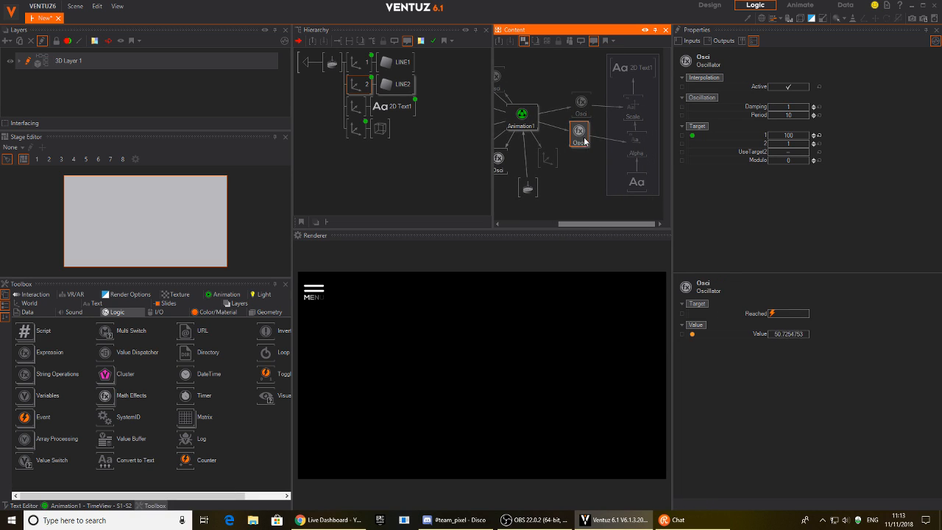
{"action": "left_click_drag", "start_coordinate": [587, 147], "coordinate": [589, 142]}
Set Damping to 11 on both Oscillator nodes at once.
{"action": "left_click", "coordinate": [793, 107]}
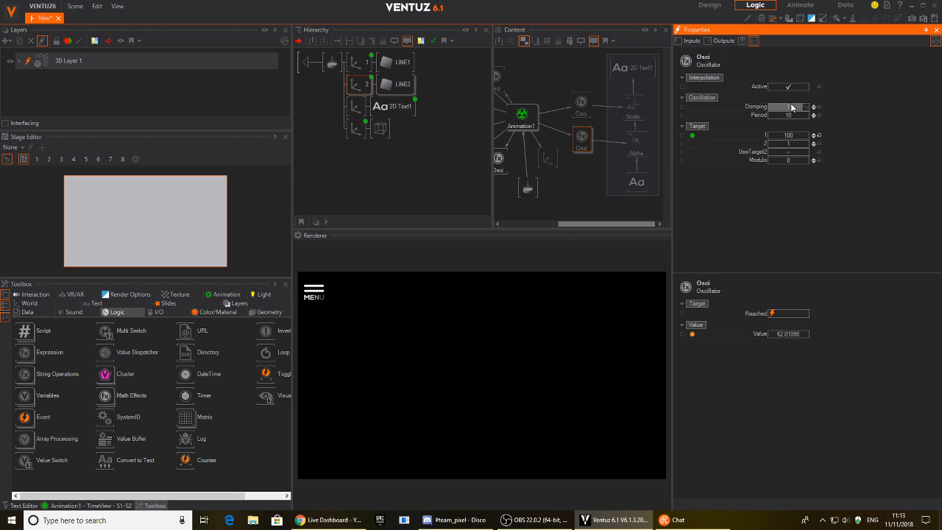
{"action": "left_click", "coordinate": [586, 107]}
{"action": "left_click", "coordinate": [583, 138], "text": "ctrl"}
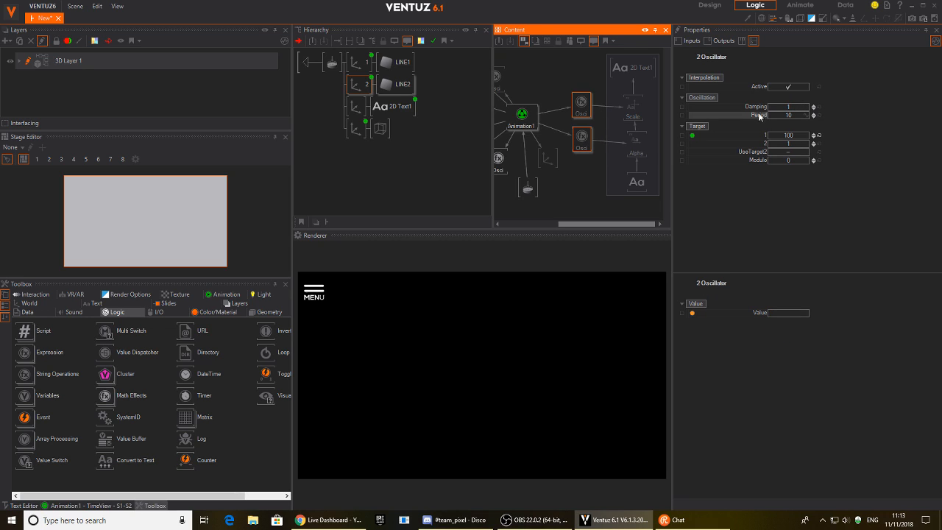
{"action": "left_click", "coordinate": [787, 109]}
{"action": "type", "text": "11"}
{"action": "left_click", "coordinate": [330, 316]}
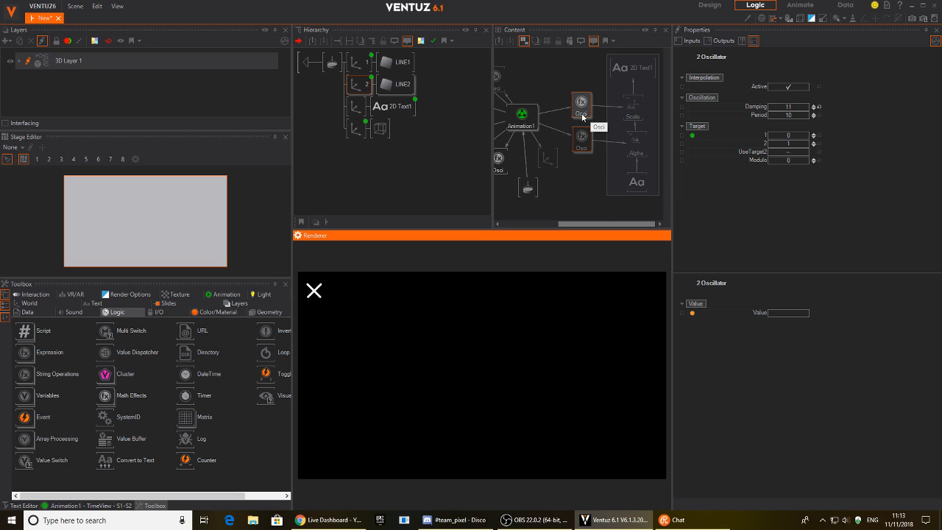
Toggle the icon several times in the Renderer to test the springy MENU label.
{"action": "left_click", "coordinate": [583, 105]}
{"action": "left_click", "coordinate": [315, 293]}
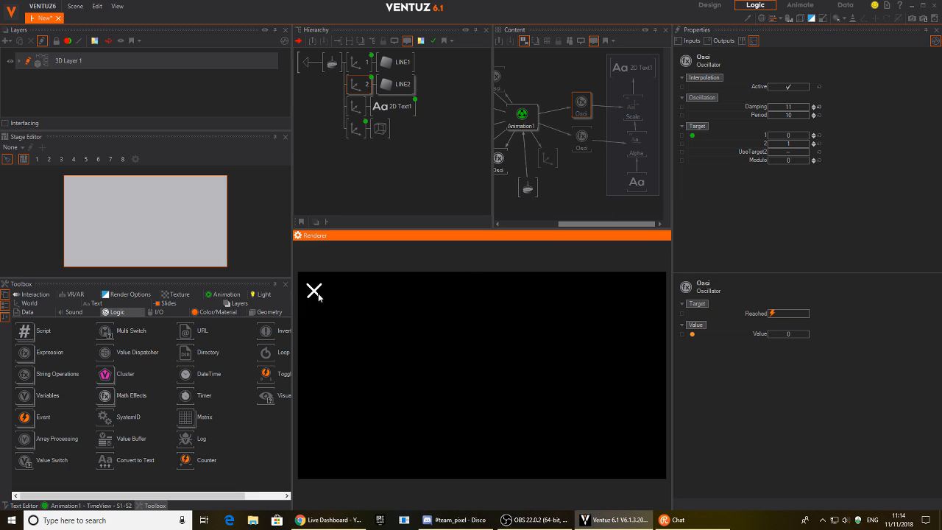
{"action": "left_click", "coordinate": [309, 297]}
{"action": "left_click", "coordinate": [313, 299]}
{"action": "left_click", "coordinate": [335, 305]}
{"action": "left_click", "coordinate": [311, 57]}
At the top level, bring MENU_BTN into the logic graph and test the MENU-to-X morph.
{"action": "double_click", "coordinate": [312, 59]}
{"action": "left_click", "coordinate": [322, 85]}
{"action": "left_click", "coordinate": [334, 64]}
{"action": "left_click", "coordinate": [320, 303]}
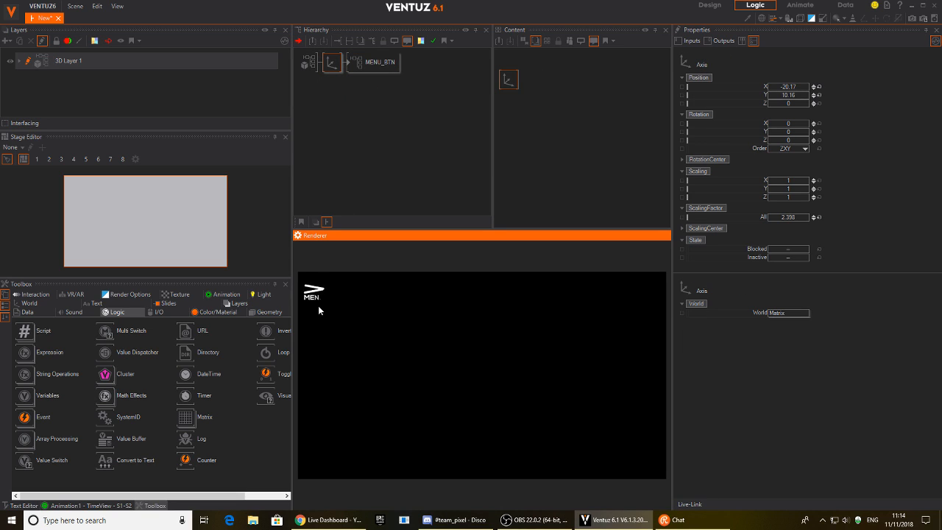
{"action": "left_click_drag", "start_coordinate": [380, 62], "coordinate": [549, 105]}
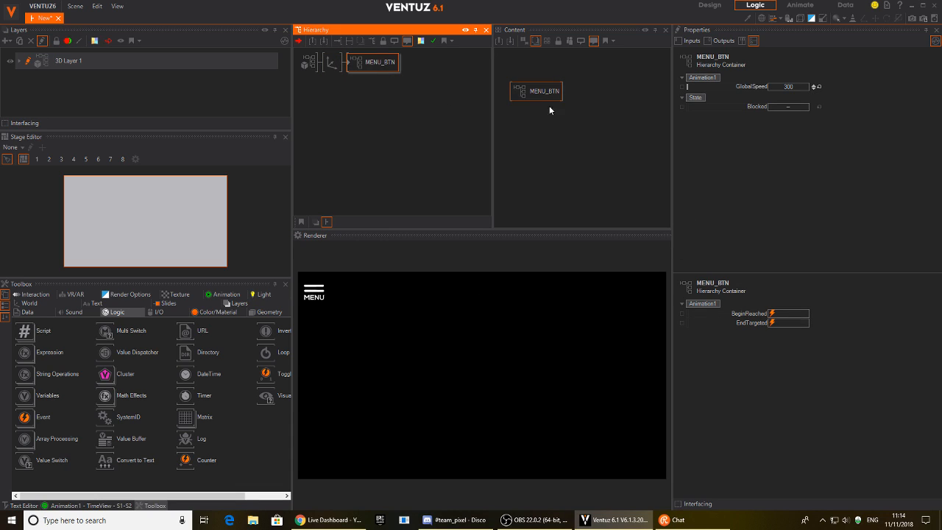
{"action": "left_click", "coordinate": [315, 292]}
{"action": "left_click", "coordinate": [314, 291]}
{"action": "left_click", "coordinate": [319, 295]}
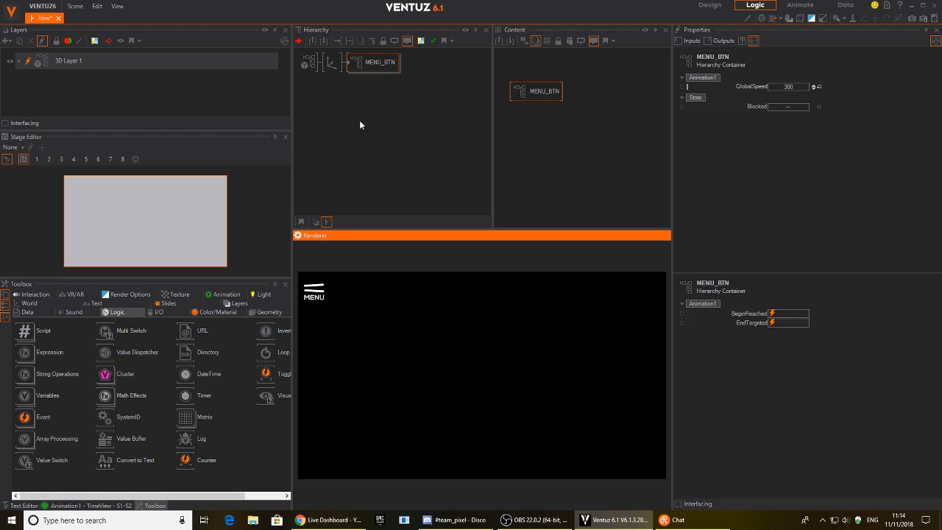
Add a new Axis holding a Cube and set its ScalingFactor to 6.79.
{"action": "left_click", "coordinate": [347, 105]}
{"action": "type", "text": "ax"}
{"action": "left_click_drag", "start_coordinate": [354, 130], "coordinate": [332, 74]}
{"action": "key", "text": "Tab"}
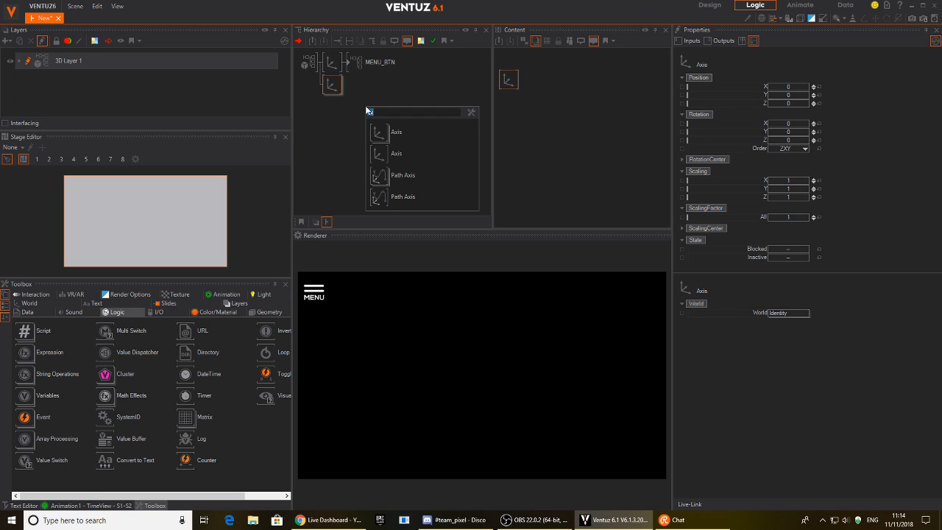
{"action": "type", "text": "cub"}
{"action": "left_click_drag", "start_coordinate": [385, 139], "coordinate": [346, 81]}
{"action": "left_click", "coordinate": [329, 87]}
{"action": "mouse_move", "coordinate": [805, 217]}
{"action": "left_mouse_down"}
{"action": "mouse_move", "coordinate": [788, 217]}
{"action": "mouse_move", "coordinate": [808, 219]}
{"action": "mouse_move", "coordinate": [791, 225]}
{"action": "left_mouse_up"}
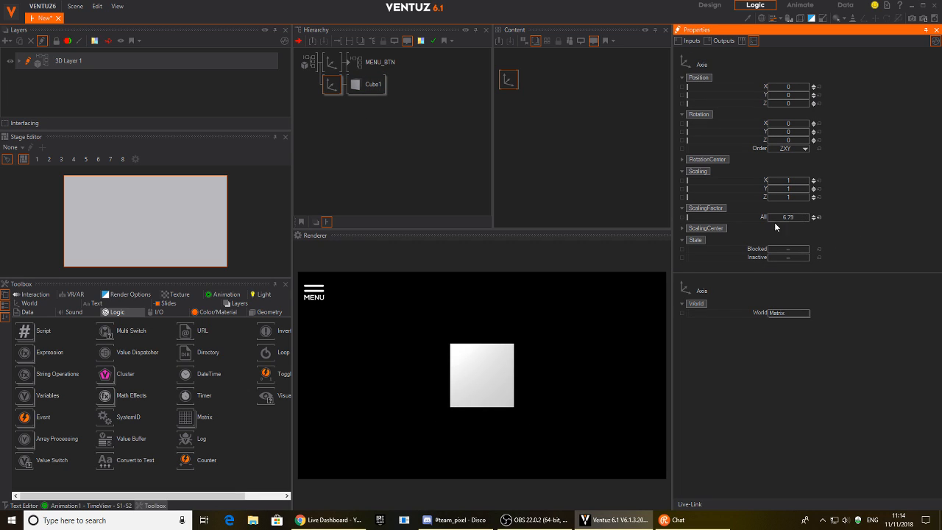
Add a Keyframe Animation node, Animation2, to the logic graph.
{"action": "left_click", "coordinate": [532, 136]}
{"action": "double_click", "coordinate": [570, 114]}
{"action": "type", "text": "key"}
{"action": "left_click", "coordinate": [618, 162]}
{"action": "left_click", "coordinate": [566, 124]}
Link the cube Axis's Position X and Rotation Y to Animation2.
{"action": "left_click", "coordinate": [507, 82]}
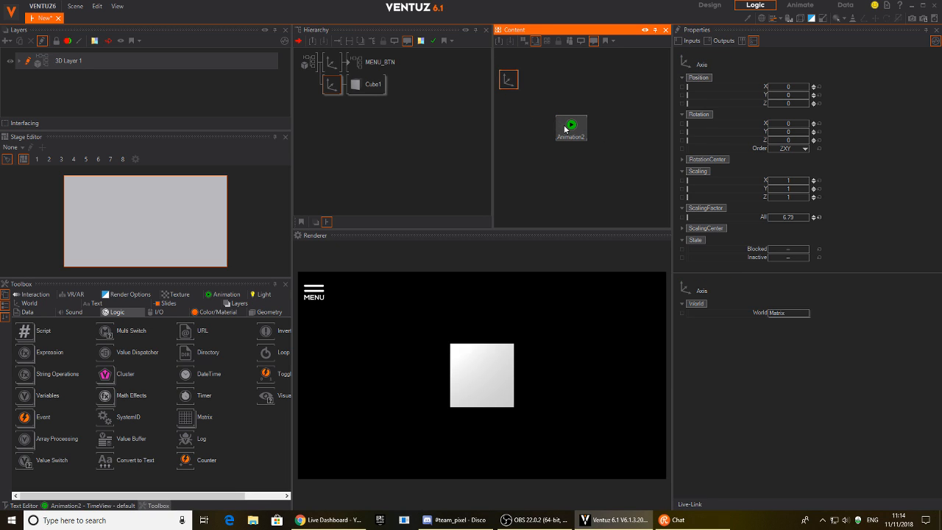
{"action": "left_click", "coordinate": [565, 129]}
{"action": "left_click", "coordinate": [509, 83]}
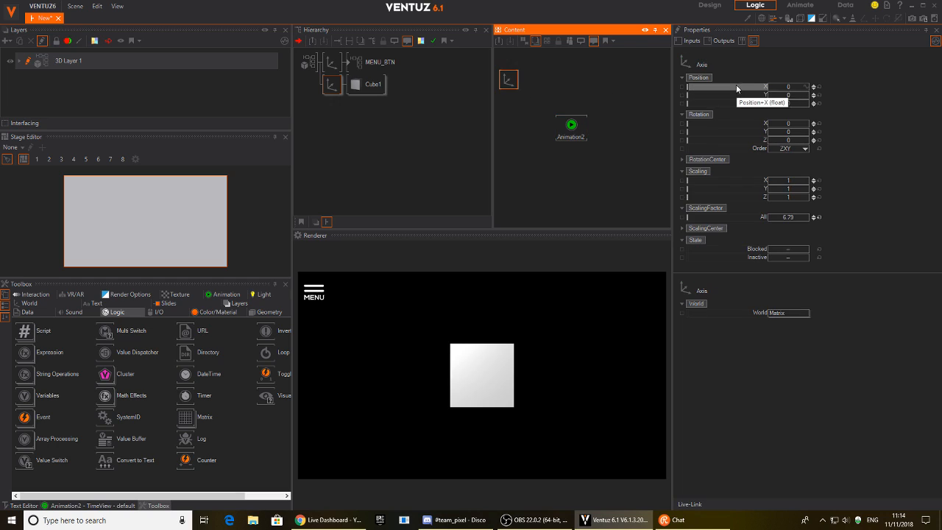
{"action": "left_click_drag", "start_coordinate": [739, 89], "coordinate": [577, 131]}
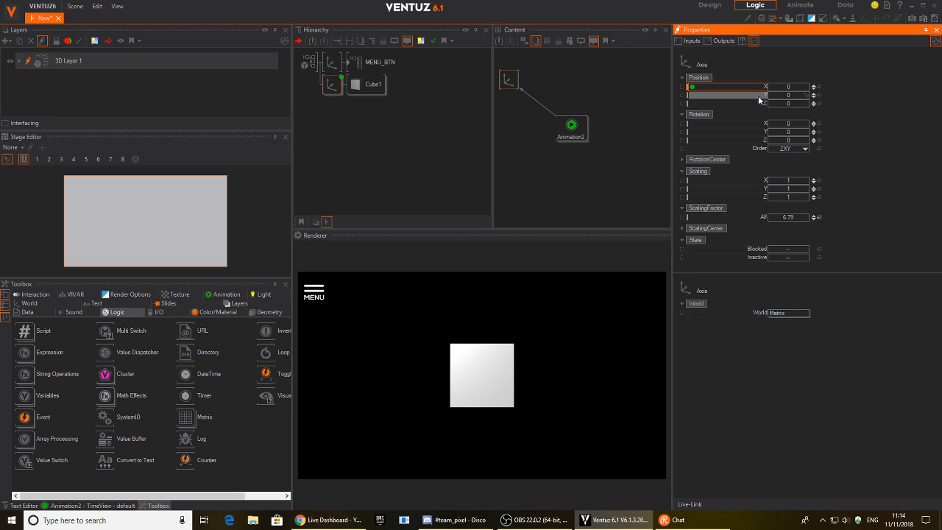
{"action": "left_click_drag", "start_coordinate": [745, 133], "coordinate": [589, 139]}
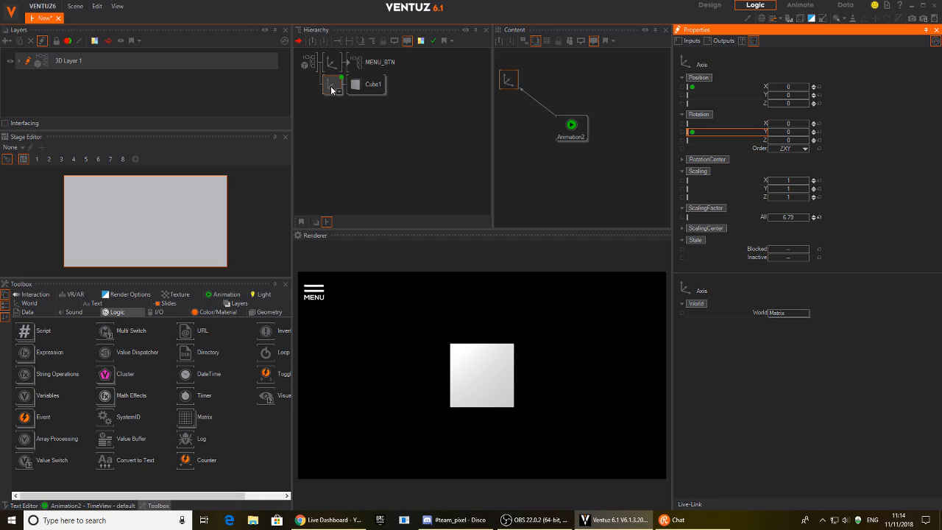
{"action": "left_click", "coordinate": [333, 89]}
{"action": "left_click", "coordinate": [572, 127]}
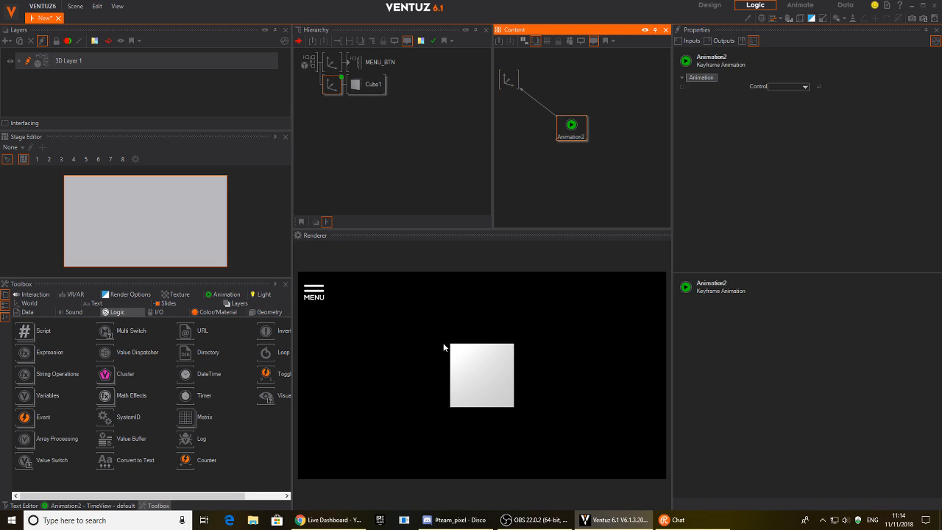
Record Position X and Rotation Y keyframes at 0s and 0.5s in Animation2's TimeView.
{"action": "left_click", "coordinate": [82, 506]}
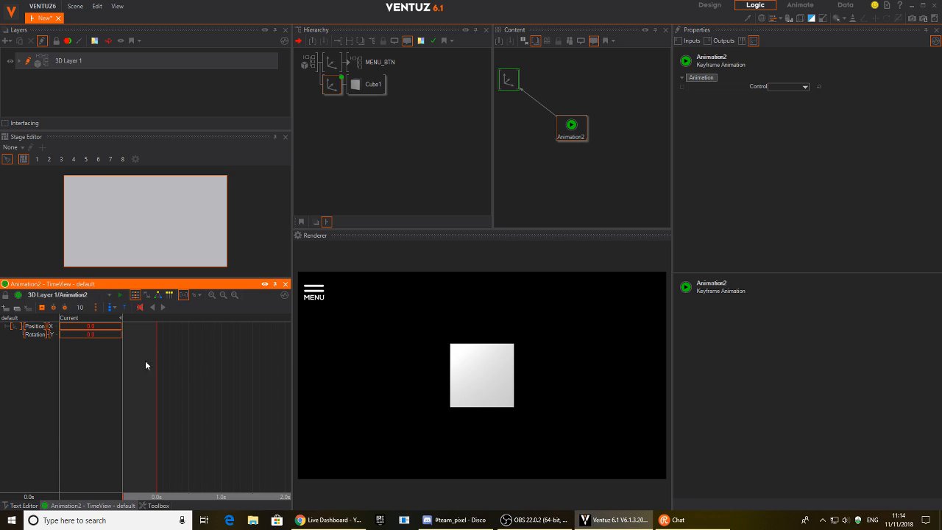
{"action": "left_click", "coordinate": [42, 308]}
{"action": "left_click_drag", "start_coordinate": [206, 417], "coordinate": [189, 417]}
{"action": "left_click", "coordinate": [42, 308]}
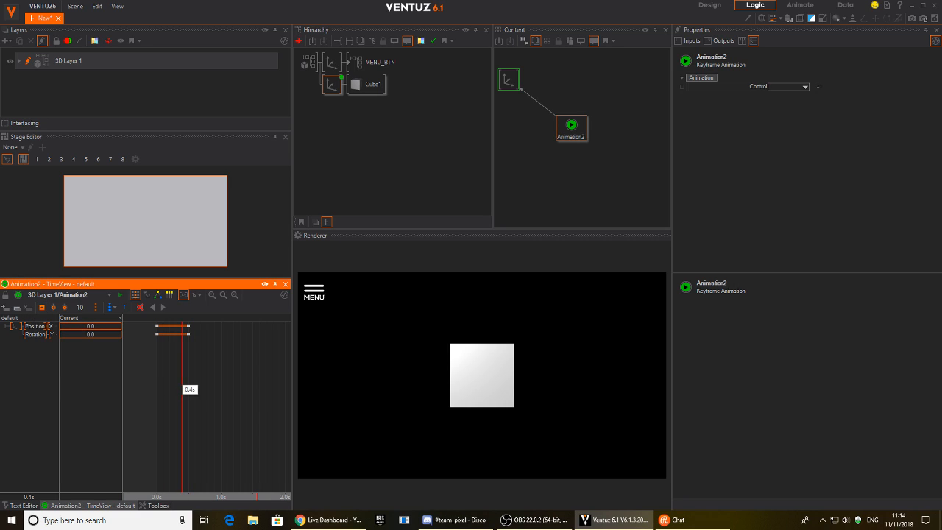
{"action": "left_click_drag", "start_coordinate": [187, 377], "coordinate": [158, 376]}
Set Position X to 41 at 0s, then create state S1 at 0s and S2 at 0.5s.
{"action": "left_click_drag", "start_coordinate": [97, 326], "coordinate": [122, 334]}
{"action": "key", "text": "s"}
{"action": "mouse_move", "coordinate": [157, 390]}
{"action": "left_mouse_down"}
{"action": "mouse_move", "coordinate": [188, 392]}
{"action": "mouse_move", "coordinate": [157, 391]}
{"action": "left_mouse_up"}
{"action": "key", "text": "s"}
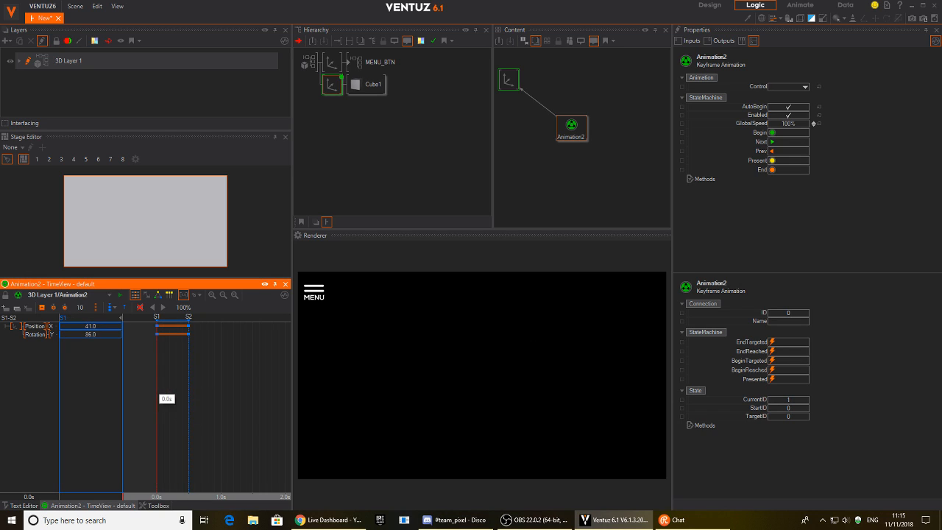
In the state logic view, rename state S1 to OUT and S2 to IN.
{"action": "left_click", "coordinate": [110, 309]}
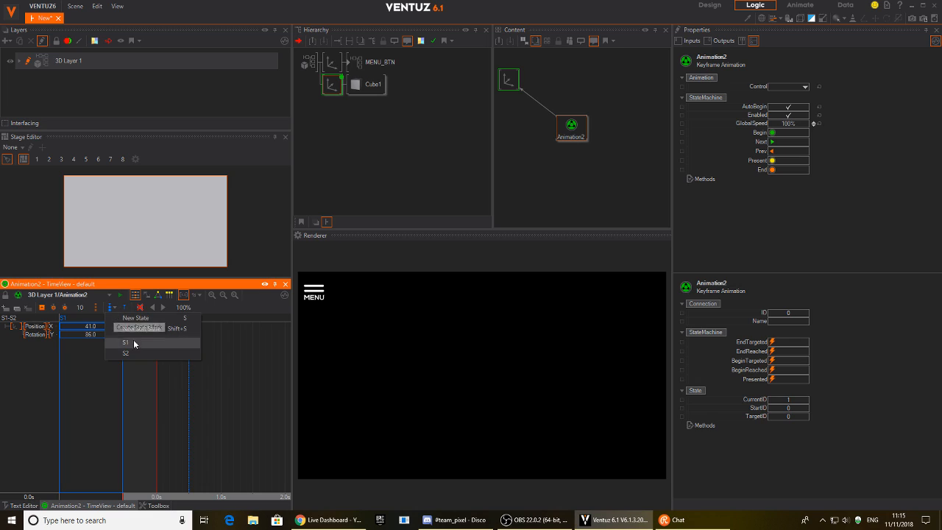
{"action": "left_click", "coordinate": [168, 402]}
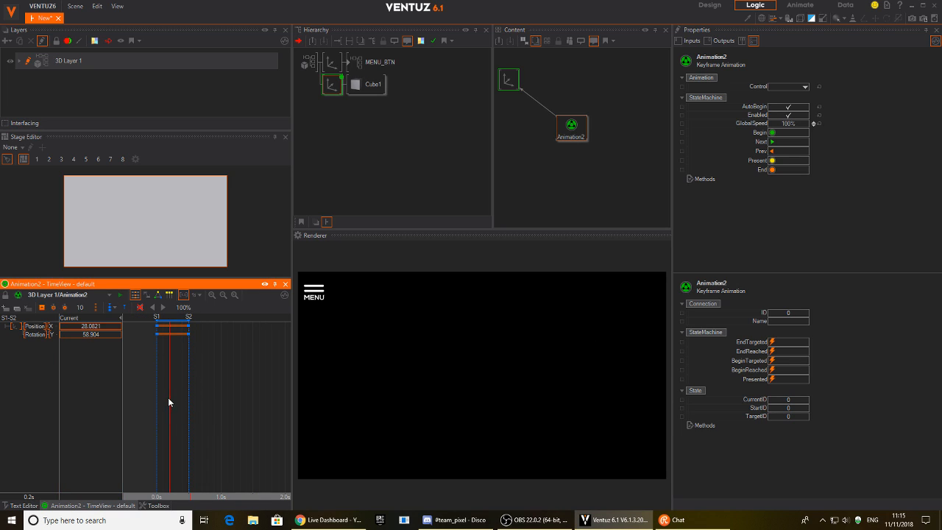
{"action": "left_click", "coordinate": [158, 296]}
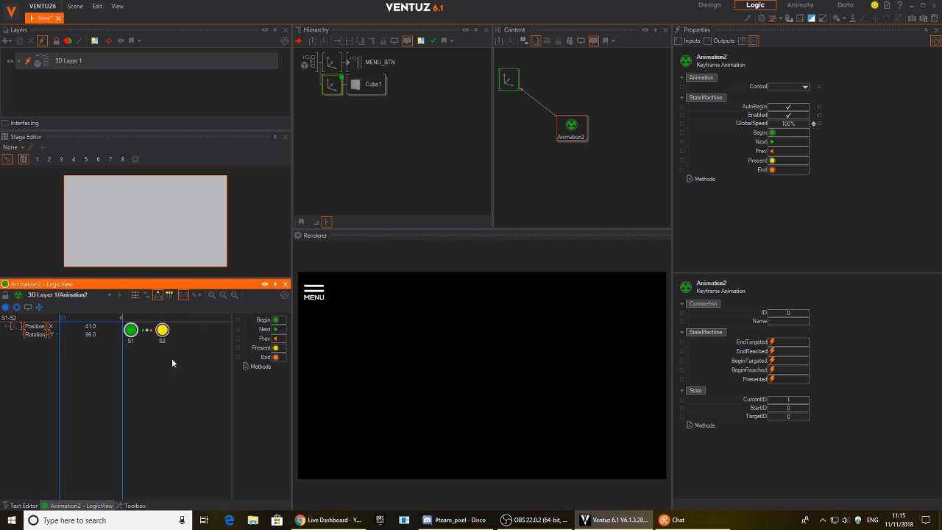
{"action": "left_click", "coordinate": [132, 331]}
{"action": "left_click", "coordinate": [131, 341]}
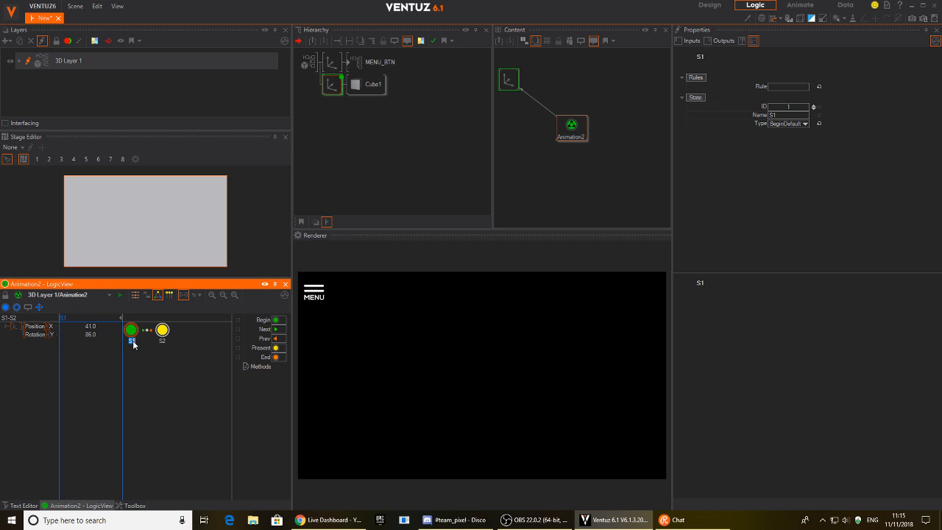
{"action": "type", "text": "OUT"}
{"action": "key", "text": "Return"}
{"action": "left_click", "coordinate": [162, 330]}
{"action": "left_click", "coordinate": [163, 341]}
{"action": "key", "text": "Return"}
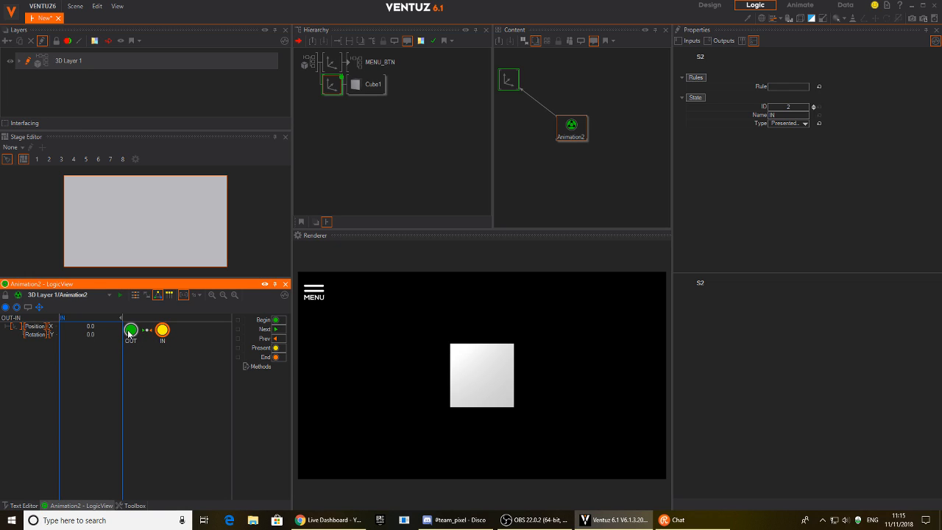
Cycle the IN state's type through Begin, Normal and Presented until it is EndDefault.
{"action": "left_click_drag", "start_coordinate": [162, 330], "coordinate": [186, 337]}
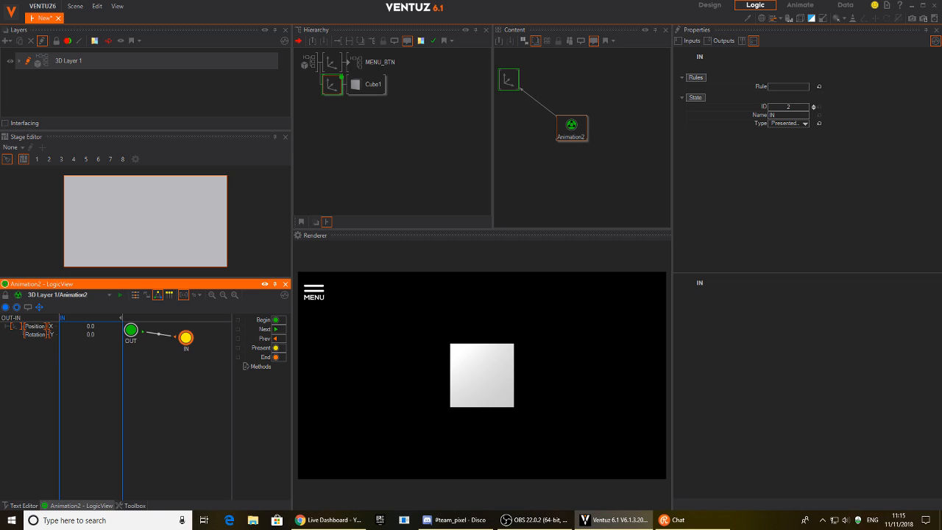
{"action": "double_click", "coordinate": [187, 339]}
{"action": "double_click", "coordinate": [187, 341]}
{"action": "double_click", "coordinate": [185, 339]}
{"action": "double_click", "coordinate": [186, 340]}
{"action": "left_click_drag", "start_coordinate": [186, 338], "coordinate": [177, 338]}
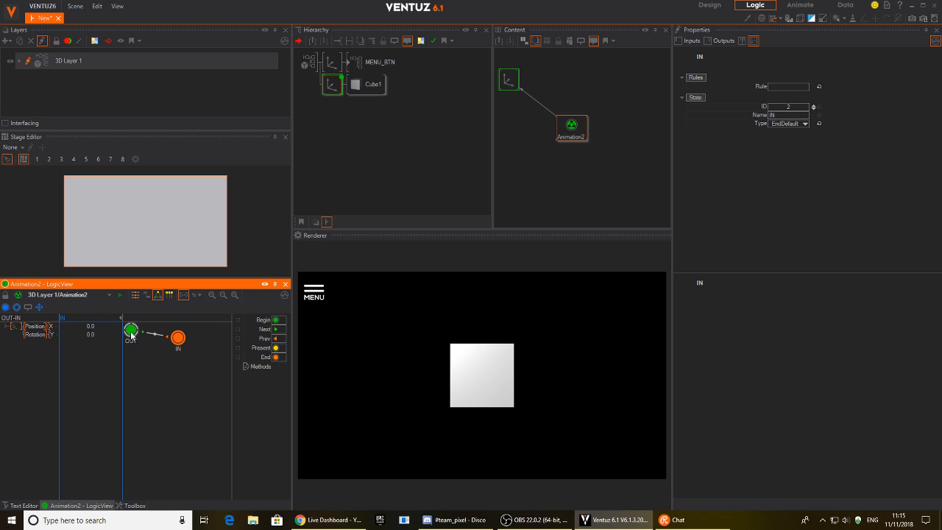
{"action": "mouse_move", "coordinate": [180, 343]}
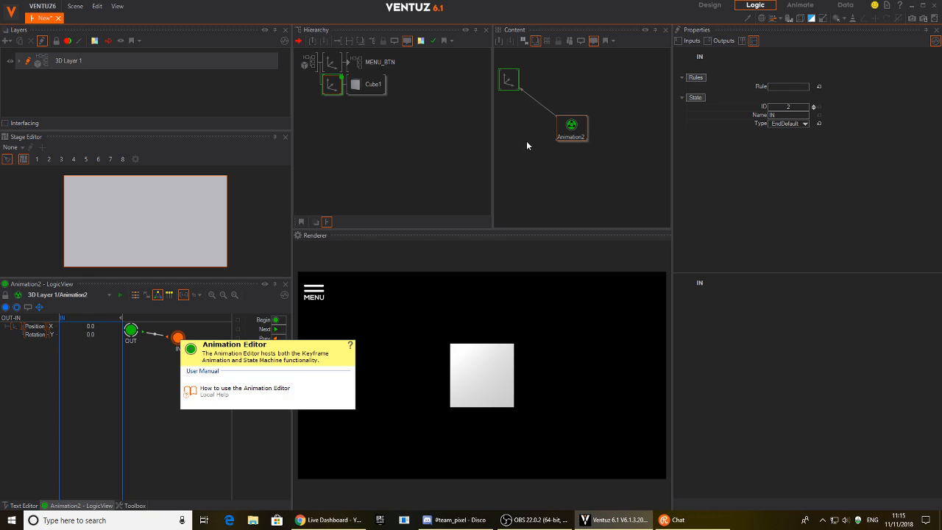
{"action": "left_click", "coordinate": [577, 138]}
{"action": "mouse_move", "coordinate": [581, 133]}
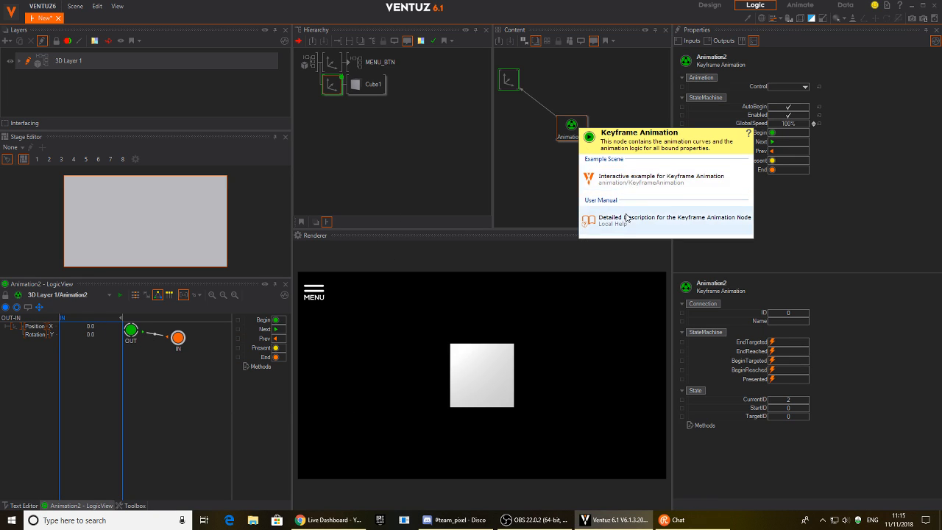
{"action": "left_click", "coordinate": [596, 219]}
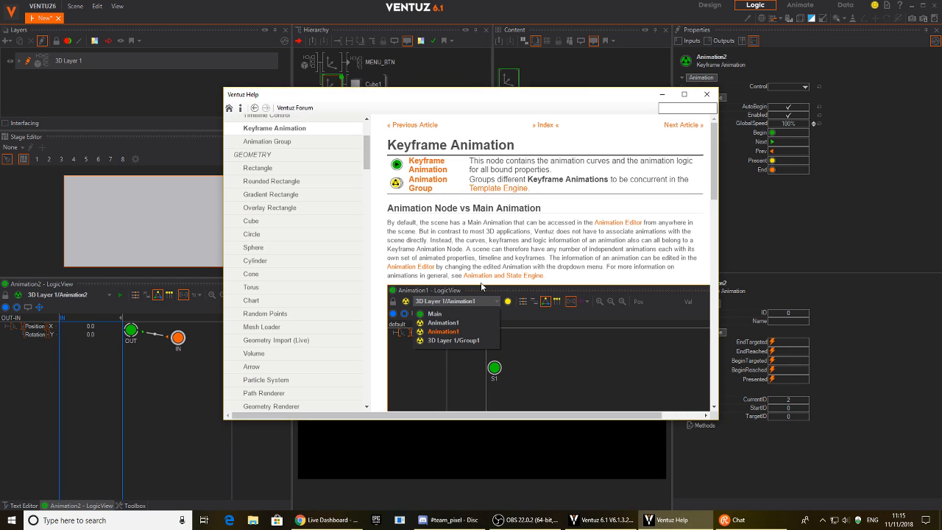
{"action": "scroll", "coordinate": [486, 265], "scroll_direction": "down", "scroll_amount": 10}
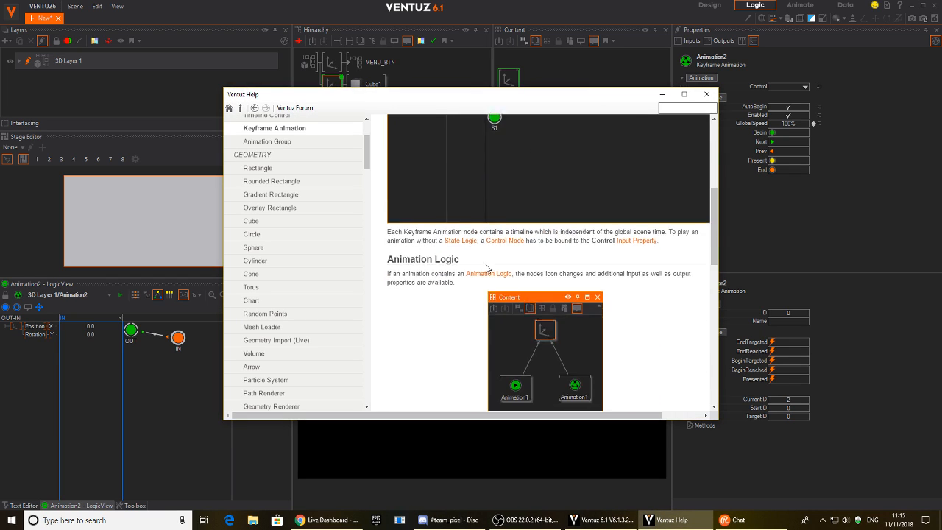
{"action": "scroll", "coordinate": [476, 263], "scroll_direction": "down", "scroll_amount": 3}
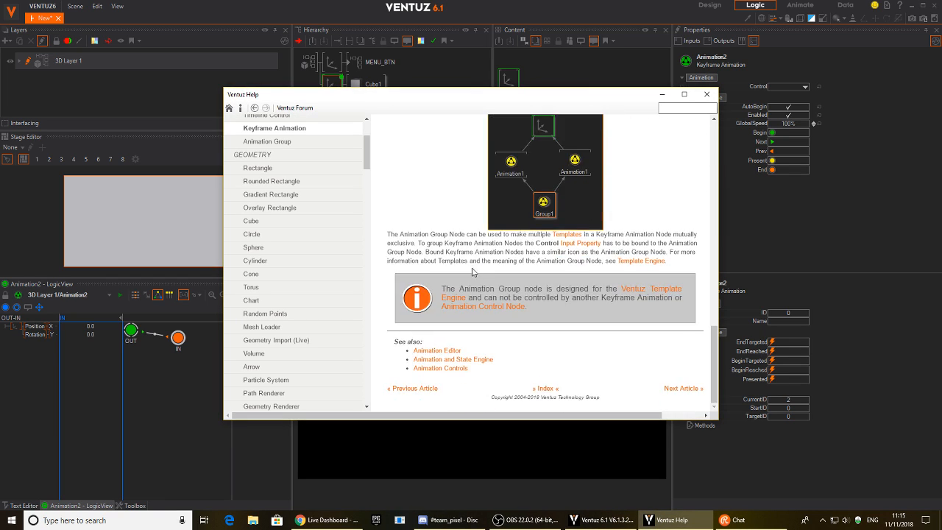
{"action": "left_click", "coordinate": [472, 360]}
{"action": "scroll", "coordinate": [422, 256], "scroll_direction": "down", "scroll_amount": 15}
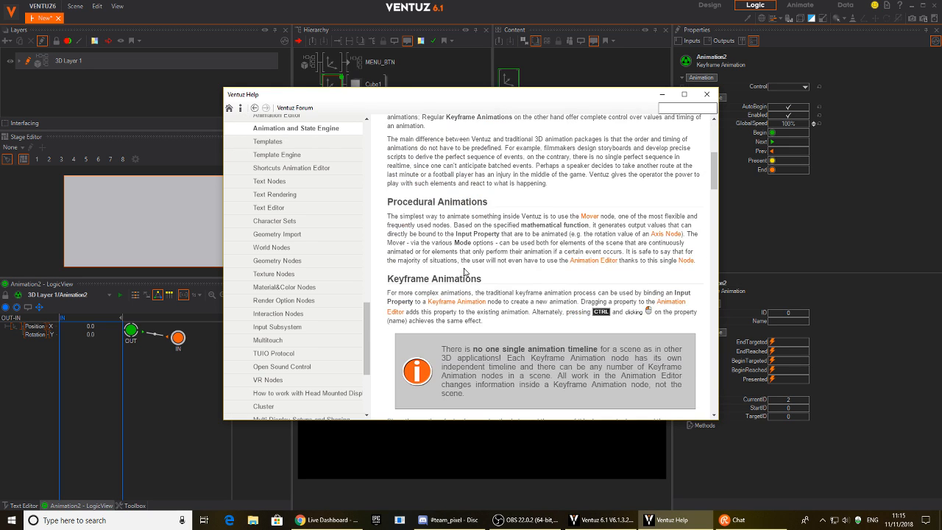
{"action": "scroll", "coordinate": [455, 313], "scroll_direction": "down", "scroll_amount": 12}
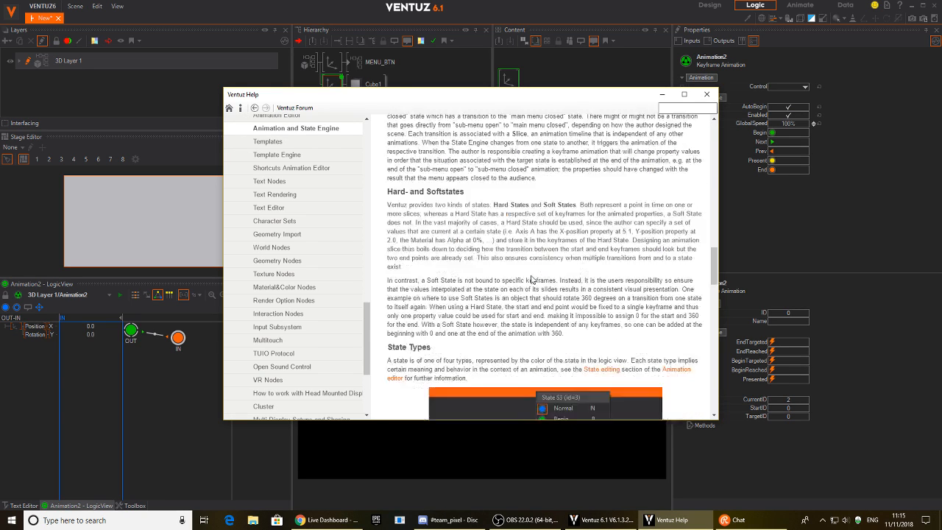
{"action": "scroll", "coordinate": [476, 261], "scroll_direction": "down", "scroll_amount": 7}
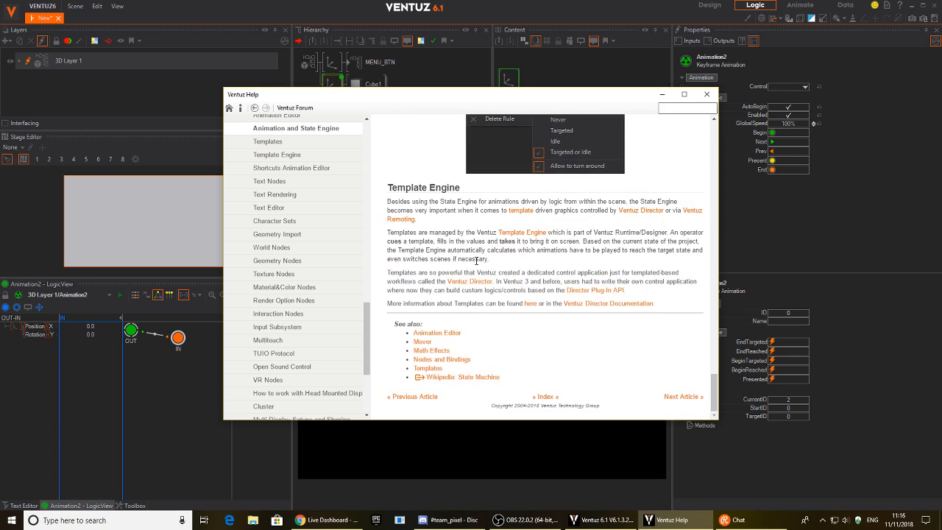
{"action": "scroll", "coordinate": [506, 279], "scroll_direction": "up", "scroll_amount": 6}
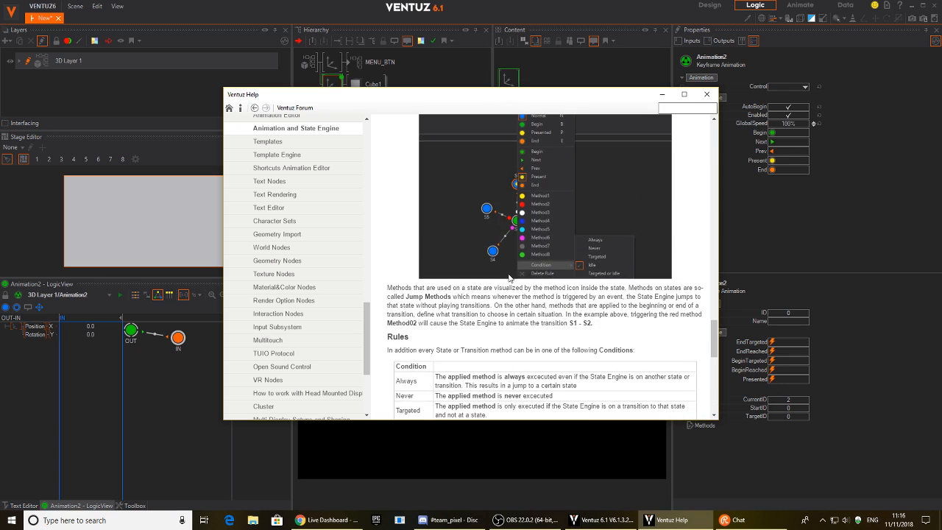
{"action": "scroll", "coordinate": [508, 278], "scroll_direction": "up", "scroll_amount": 3}
Place the MENU_BTN container in the Content graph beside Animation2.
{"action": "left_click", "coordinate": [707, 94]}
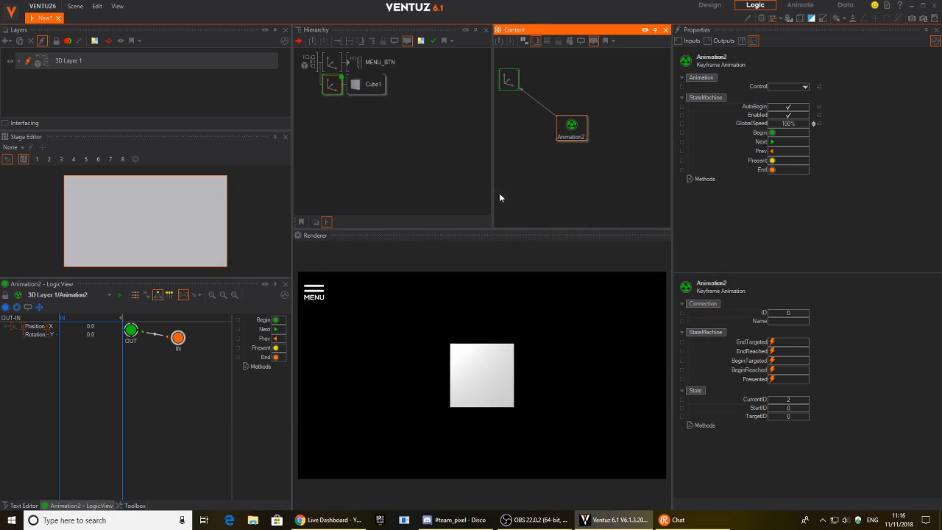
{"action": "left_click_drag", "start_coordinate": [569, 138], "coordinate": [567, 106]}
{"action": "left_click_drag", "start_coordinate": [380, 62], "coordinate": [581, 149]}
Test Animation2's Next and Prev steps moving the cube in and out, and the MENU icon.
{"action": "left_click", "coordinate": [561, 89]}
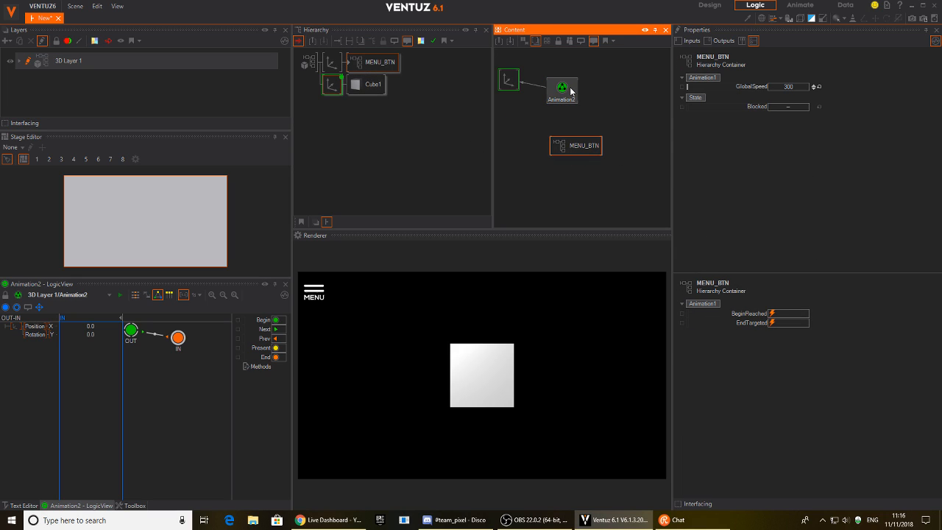
{"action": "left_click", "coordinate": [772, 142]}
{"action": "left_click", "coordinate": [773, 144]}
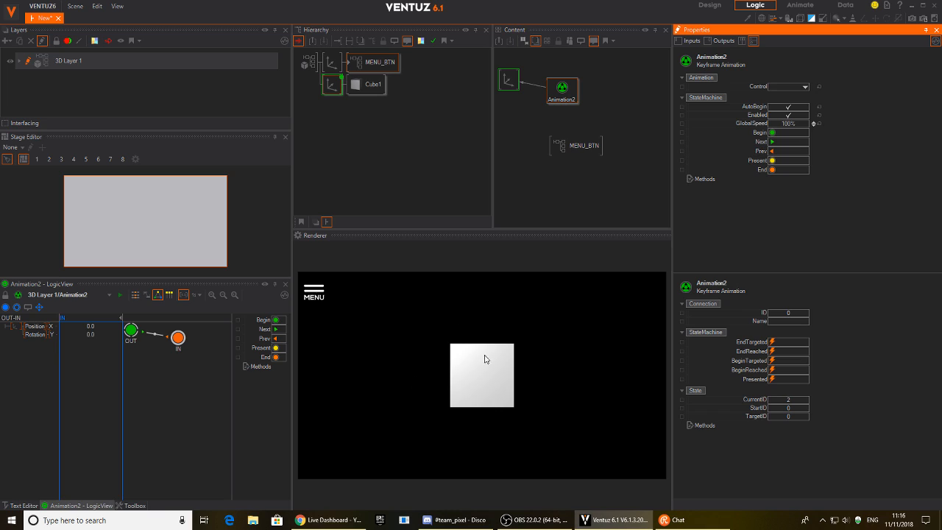
{"action": "left_click", "coordinate": [774, 151]}
{"action": "left_click", "coordinate": [773, 144]}
{"action": "left_click", "coordinate": [772, 152]}
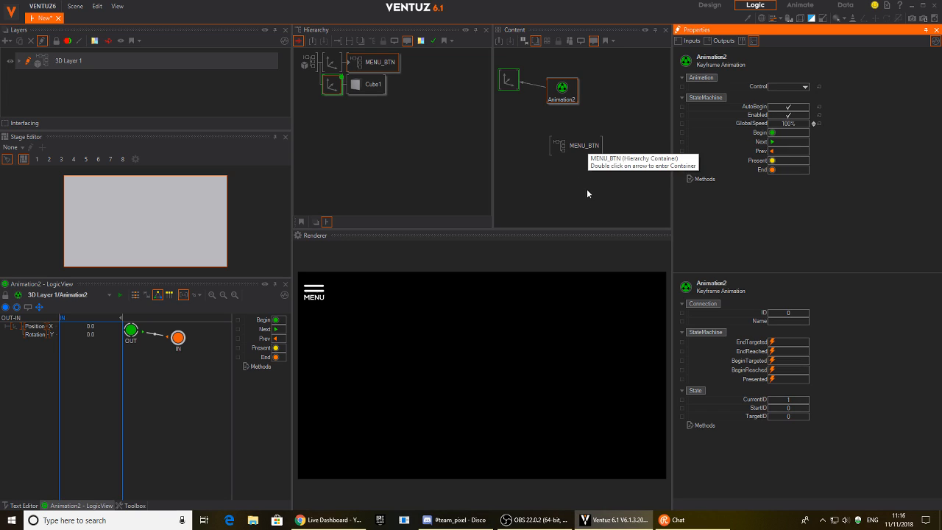
{"action": "left_click", "coordinate": [315, 297]}
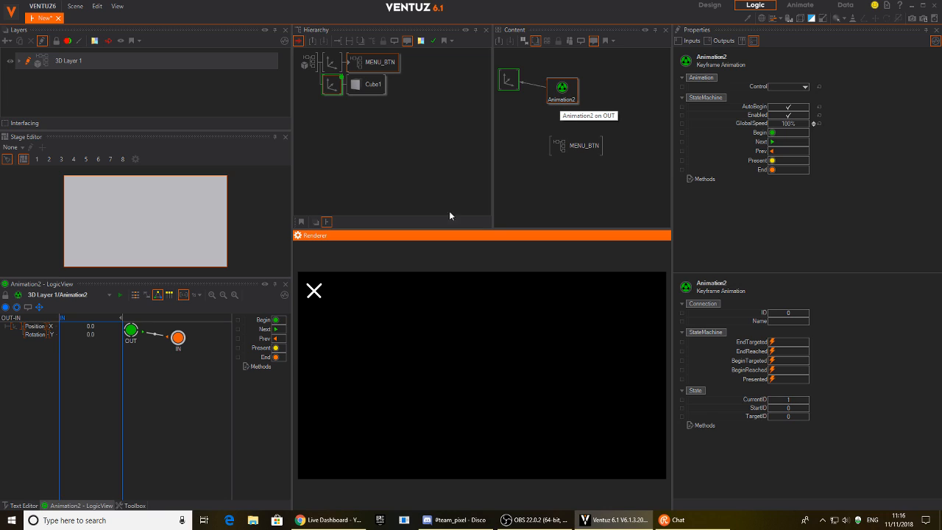
{"action": "left_click", "coordinate": [575, 145]}
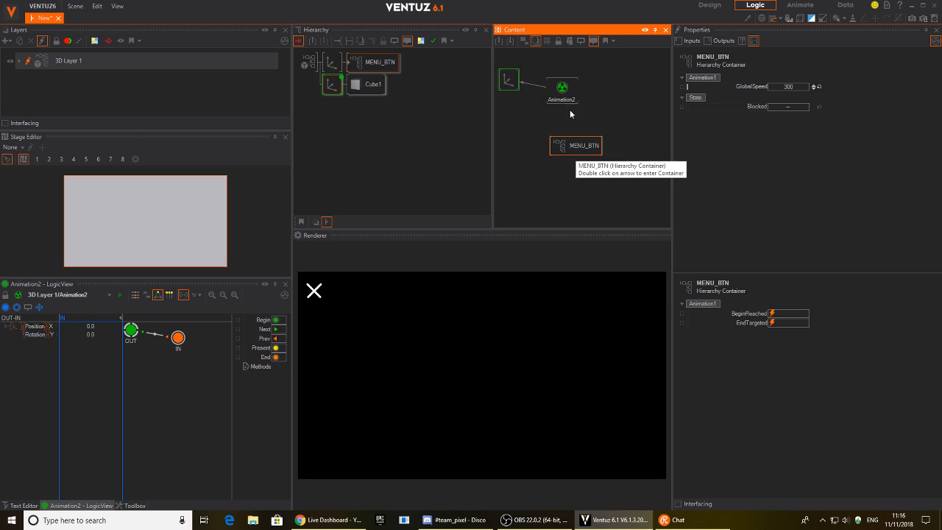
Bind Animation2's Next to MENU_BTN's Animation1EndTargeted event and Prev to BeginReached.
{"action": "left_click", "coordinate": [316, 294]}
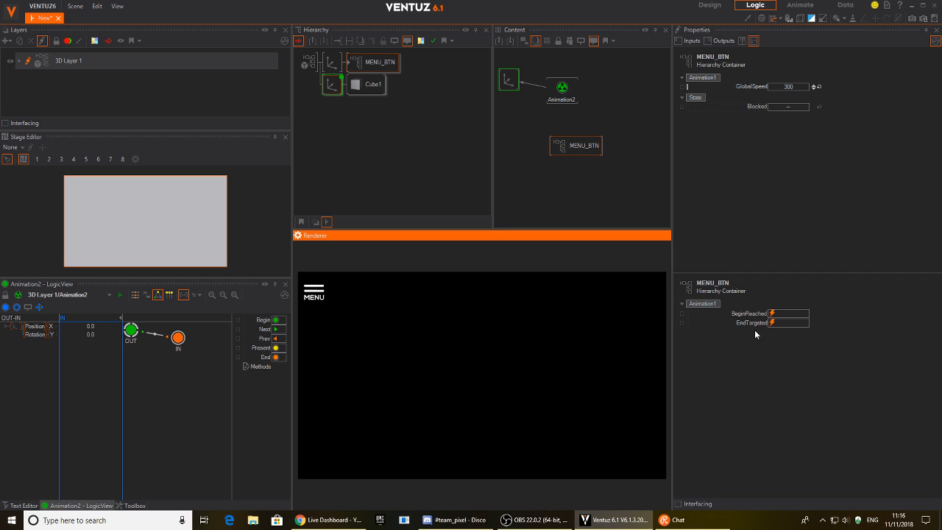
{"action": "left_click", "coordinate": [568, 95]}
{"action": "left_click_drag", "start_coordinate": [758, 151], "coordinate": [623, 168]}
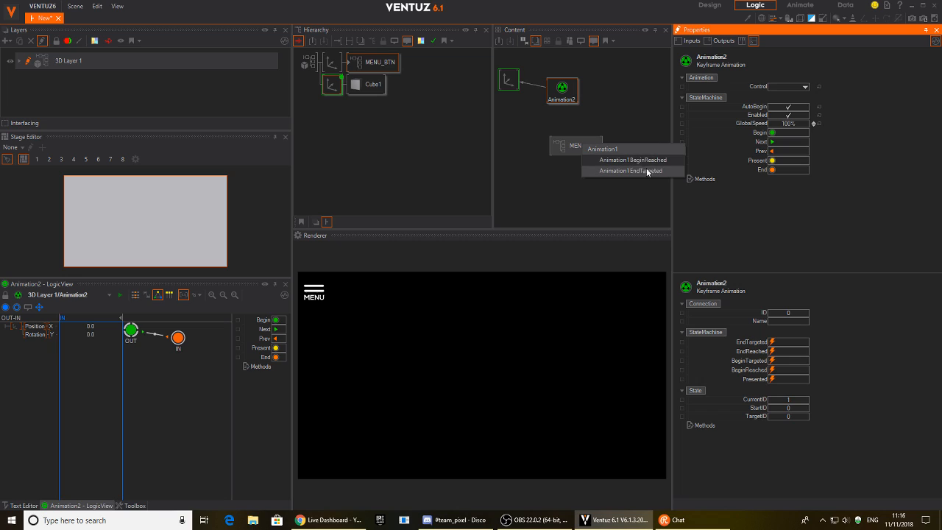
{"action": "left_click", "coordinate": [640, 173]}
{"action": "left_click_drag", "start_coordinate": [761, 151], "coordinate": [569, 147]}
{"action": "left_click", "coordinate": [621, 160]}
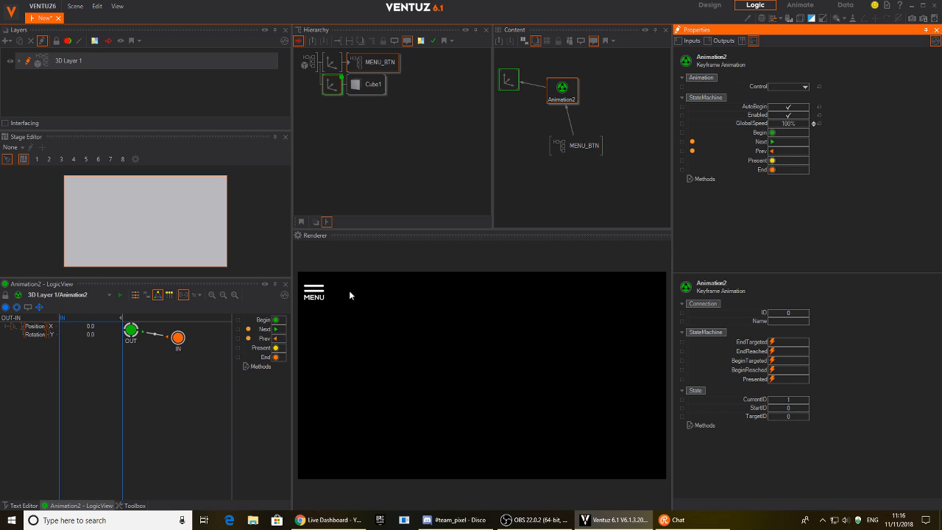
Toggle the MENU/X icon repeatedly to confirm the cube moves in and out.
{"action": "left_click", "coordinate": [313, 293]}
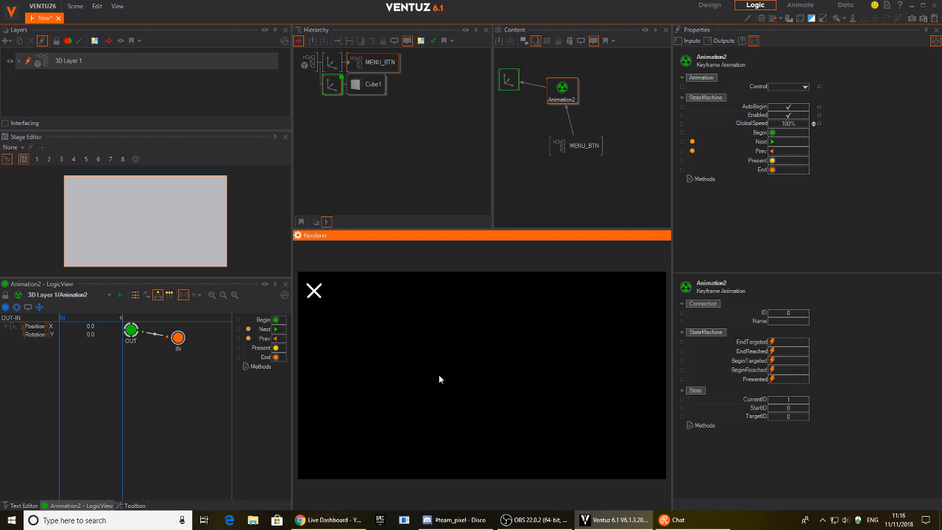
{"action": "left_click", "coordinate": [316, 293]}
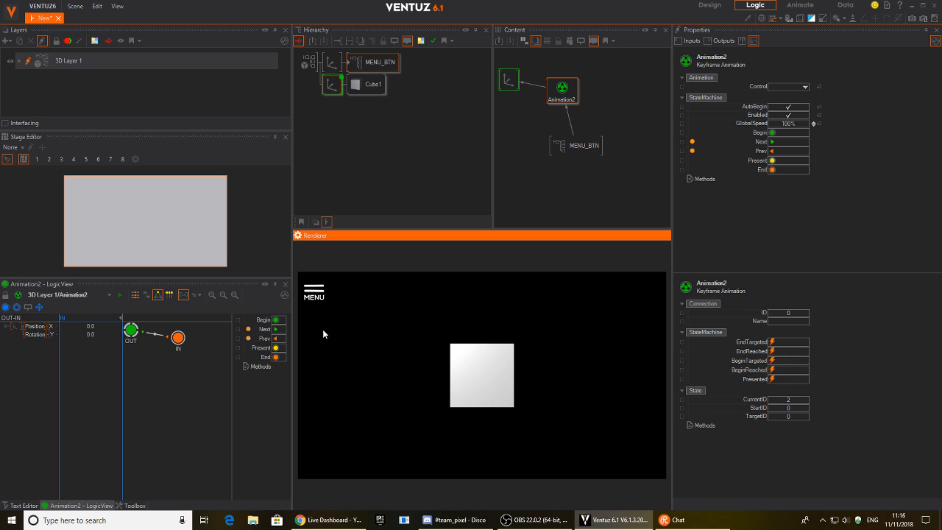
{"action": "left_click", "coordinate": [319, 293]}
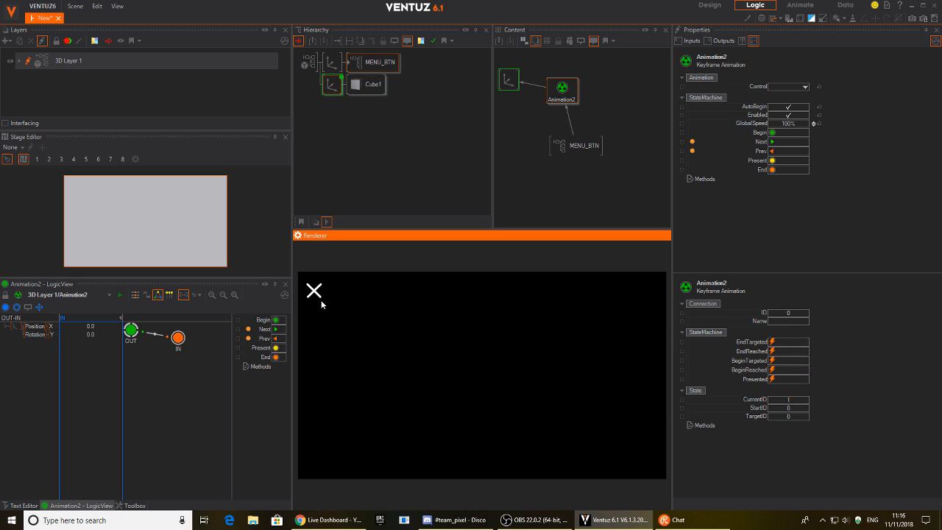
{"action": "left_click", "coordinate": [317, 292]}
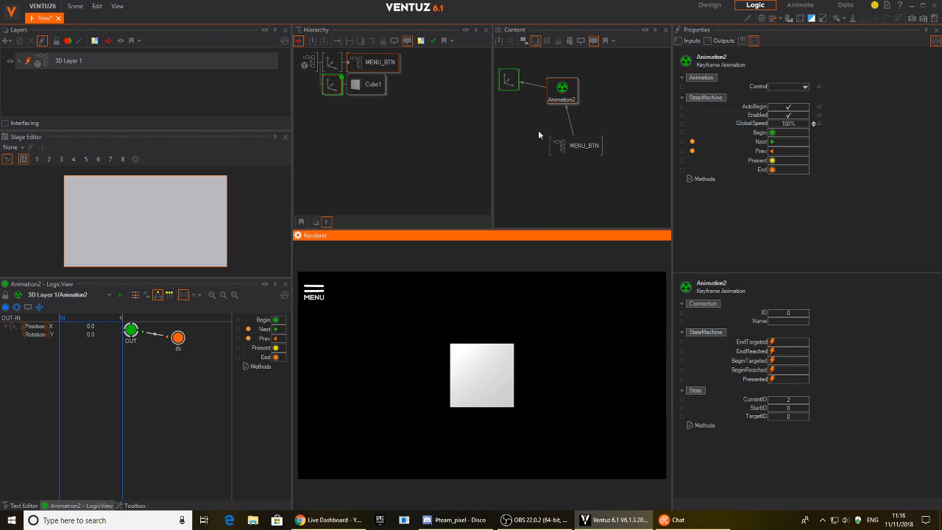
Add an Oscillator node and bind it to the axis's position X channel.
{"action": "double_click", "coordinate": [530, 107]}
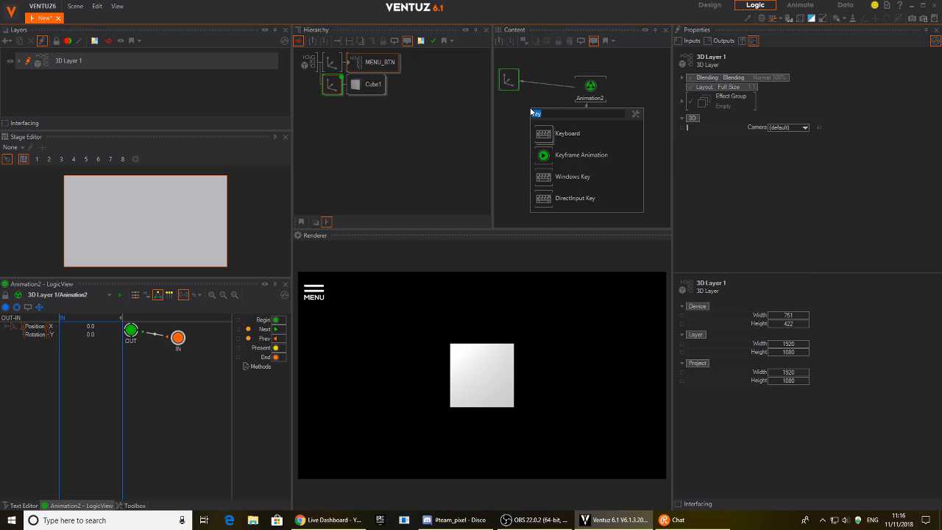
{"action": "type", "text": "cu"}
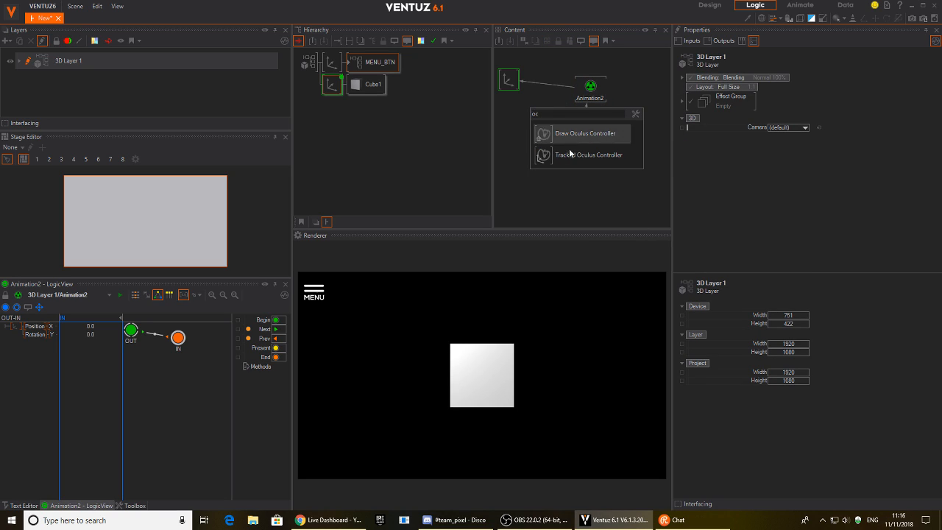
{"action": "left_click", "coordinate": [507, 131]}
{"action": "double_click", "coordinate": [538, 101]}
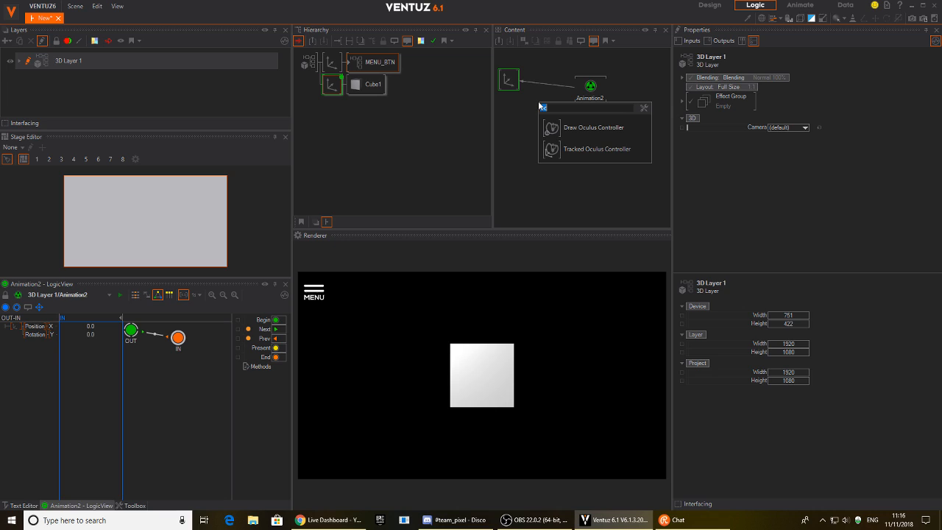
{"action": "type", "text": "osc"}
{"action": "left_click", "coordinate": [560, 192]}
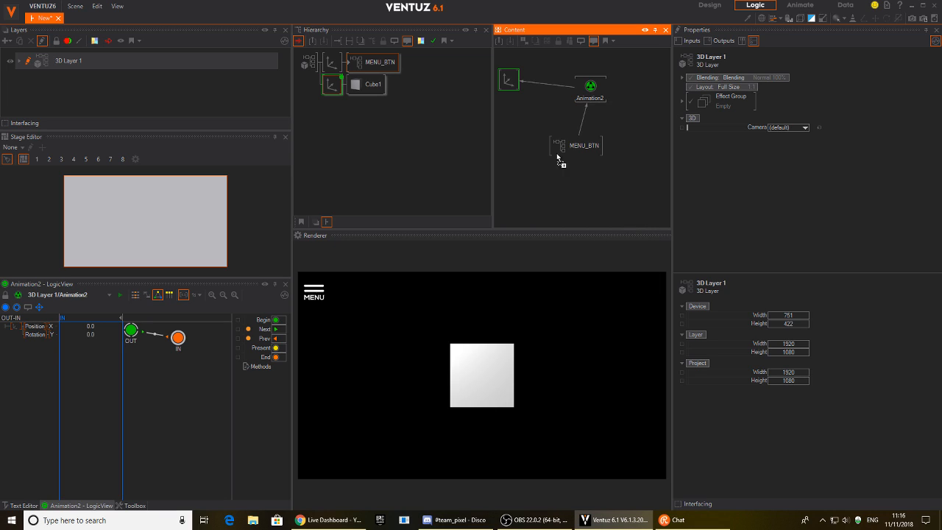
{"action": "left_click", "coordinate": [542, 85]}
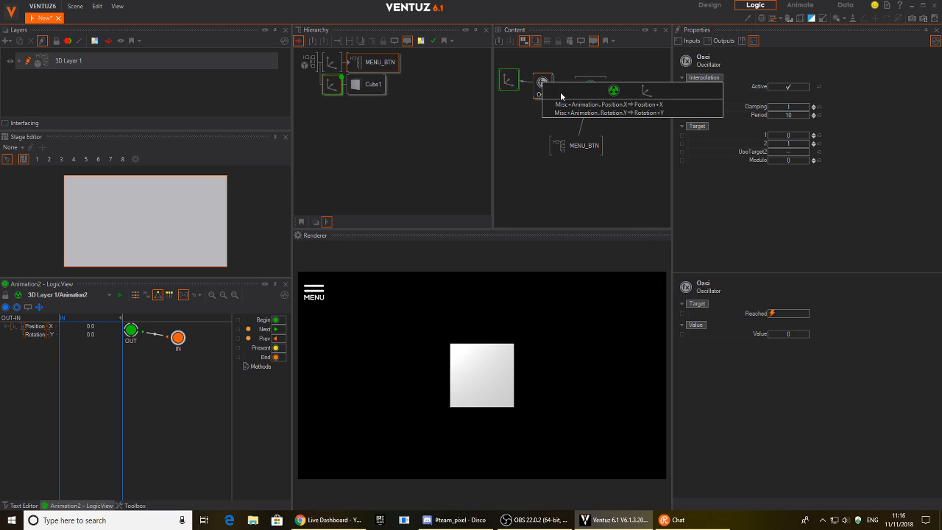
{"action": "left_click", "coordinate": [561, 106]}
{"action": "left_click_drag", "start_coordinate": [543, 89], "coordinate": [546, 64]}
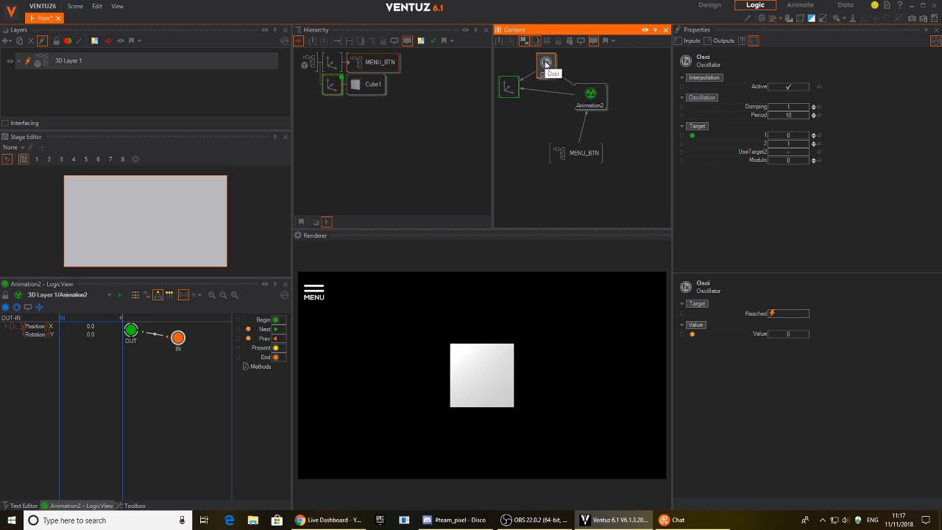
Add a second Oscillator, set Damping 12 on both, and test with the MENU icon.
{"action": "double_click", "coordinate": [548, 87]}
{"action": "left_click", "coordinate": [562, 179]}
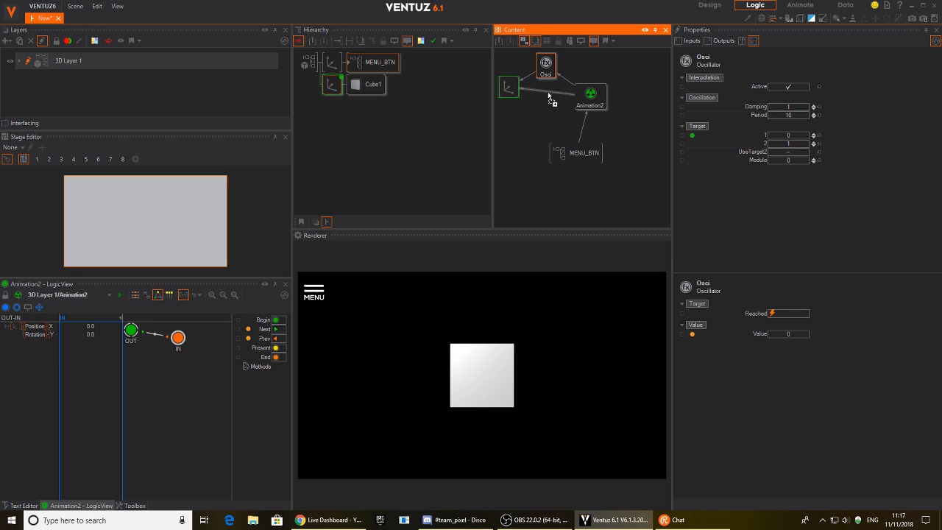
{"action": "left_click", "coordinate": [546, 64], "text": "ctrl"}
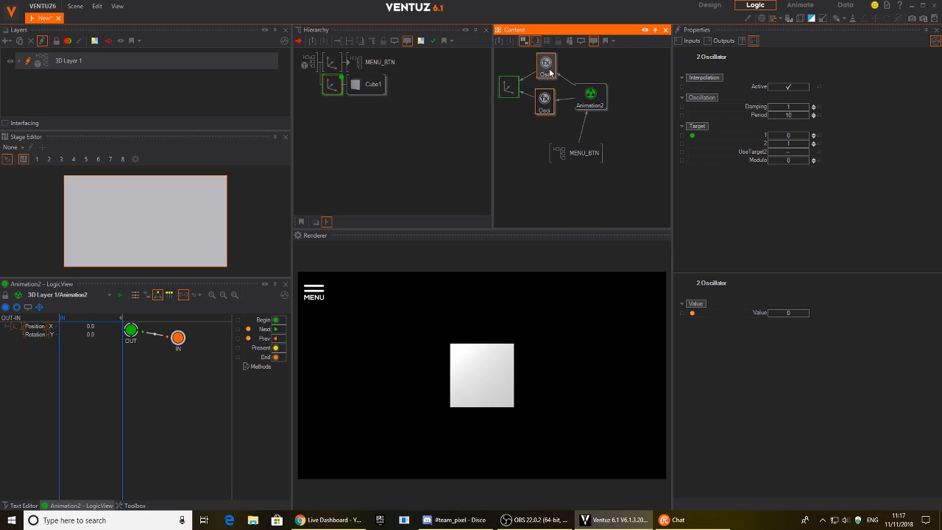
{"action": "left_click", "coordinate": [784, 107]}
{"action": "type", "text": "12"}
{"action": "key", "text": "Return"}
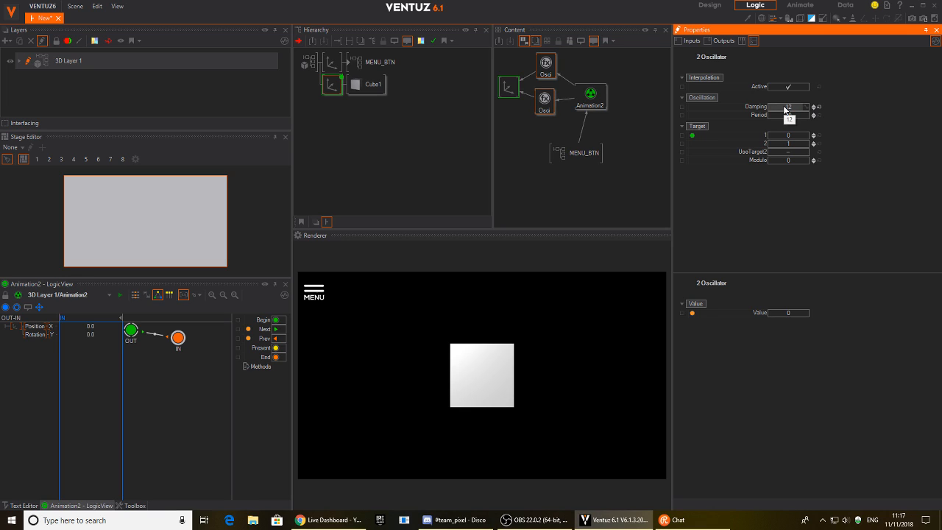
{"action": "left_click", "coordinate": [314, 293]}
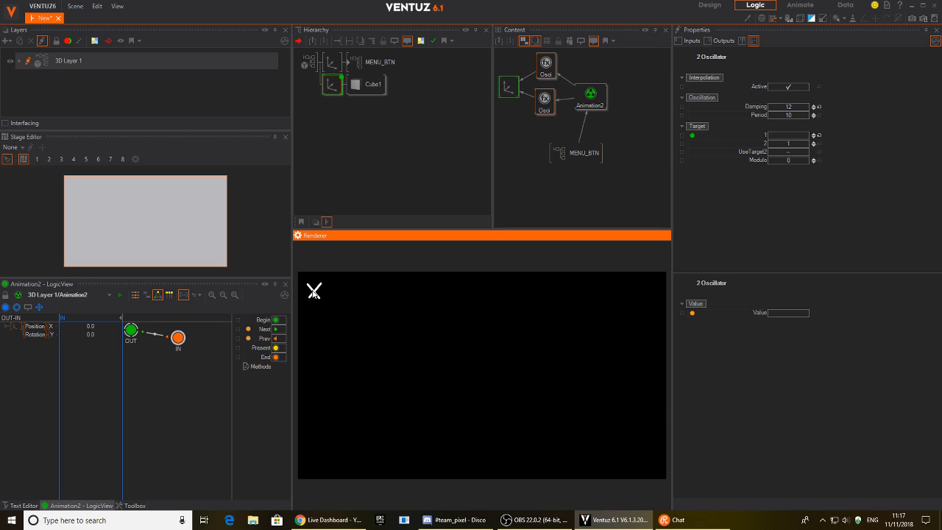
{"action": "left_click", "coordinate": [315, 292]}
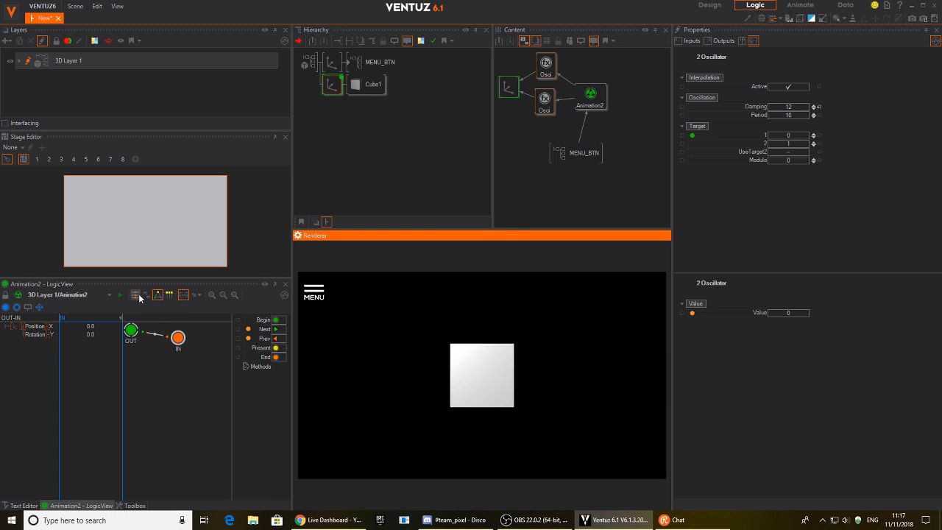
In TimeView, set the OUT state's Rotation Y to 360.
{"action": "left_click", "coordinate": [161, 295]}
{"action": "left_click", "coordinate": [590, 94]}
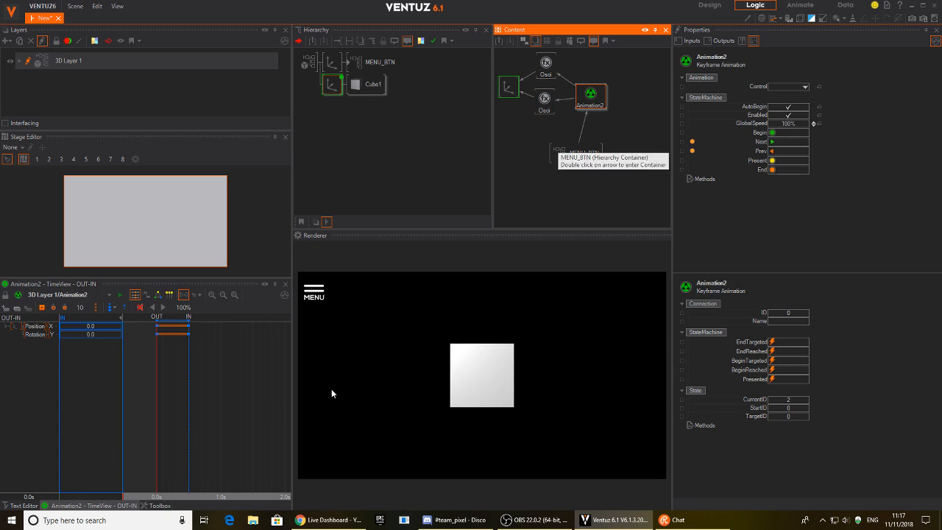
{"action": "mouse_move", "coordinate": [162, 386]}
{"action": "left_mouse_down"}
{"action": "mouse_move", "coordinate": [189, 383]}
{"action": "mouse_move", "coordinate": [157, 384]}
{"action": "left_mouse_up"}
{"action": "double_click", "coordinate": [111, 334]}
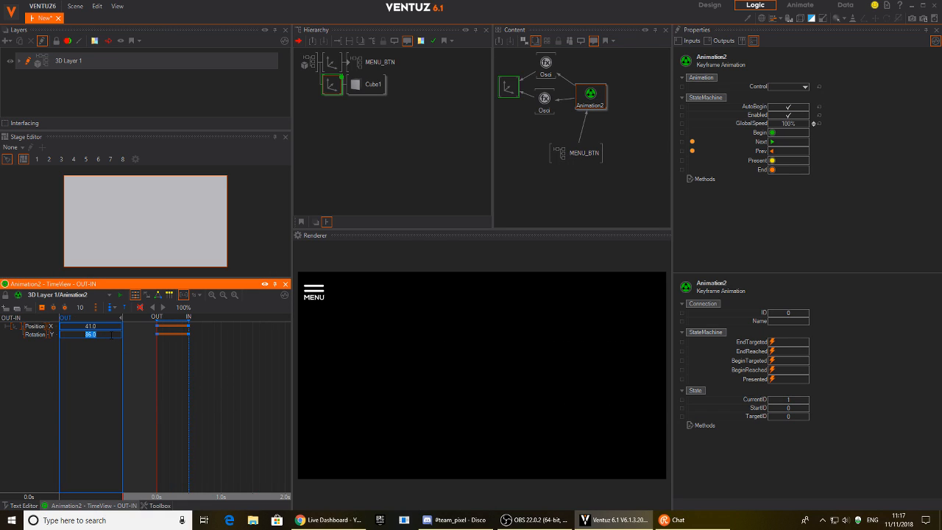
{"action": "type", "text": "360"}
{"action": "key", "text": "Return"}
Toggle the MENU icon out and back in twice to check the full spin.
{"action": "left_click", "coordinate": [318, 294]}
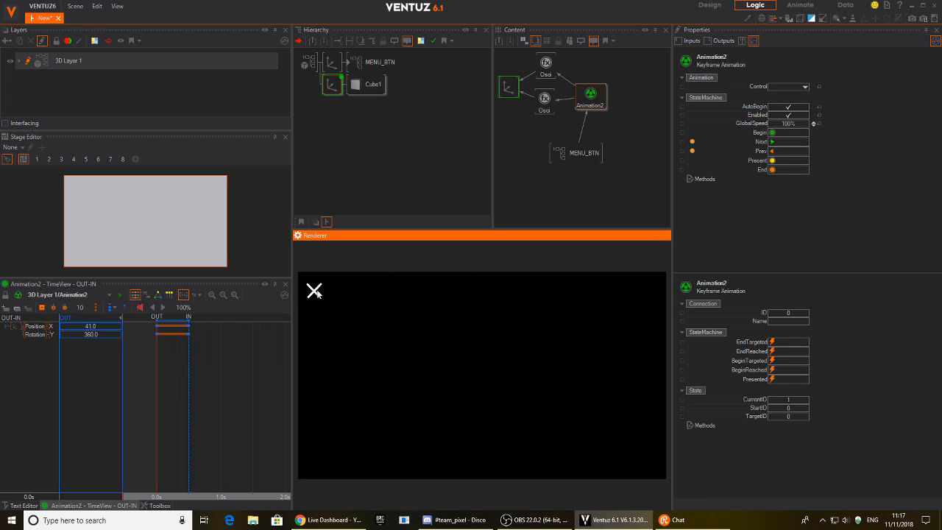
{"action": "left_click", "coordinate": [315, 291]}
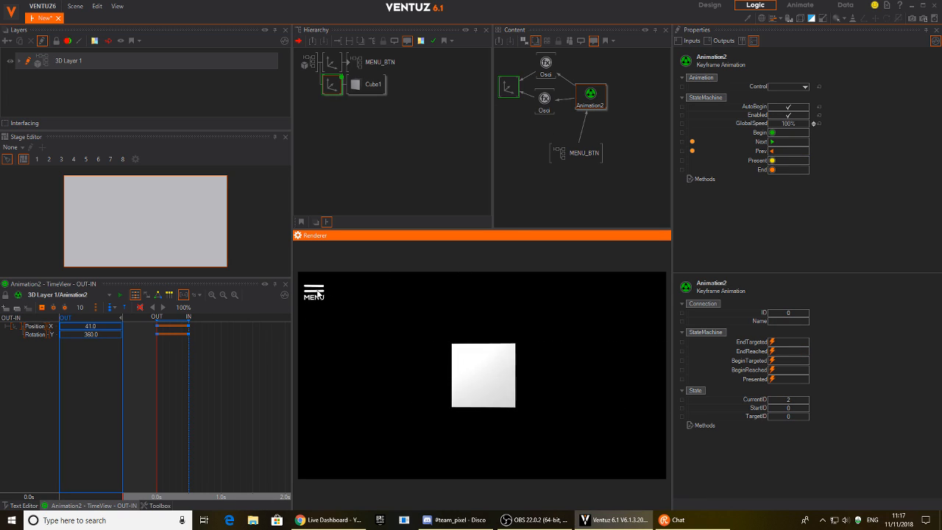
{"action": "left_click", "coordinate": [317, 293]}
{"action": "left_click", "coordinate": [317, 293]}
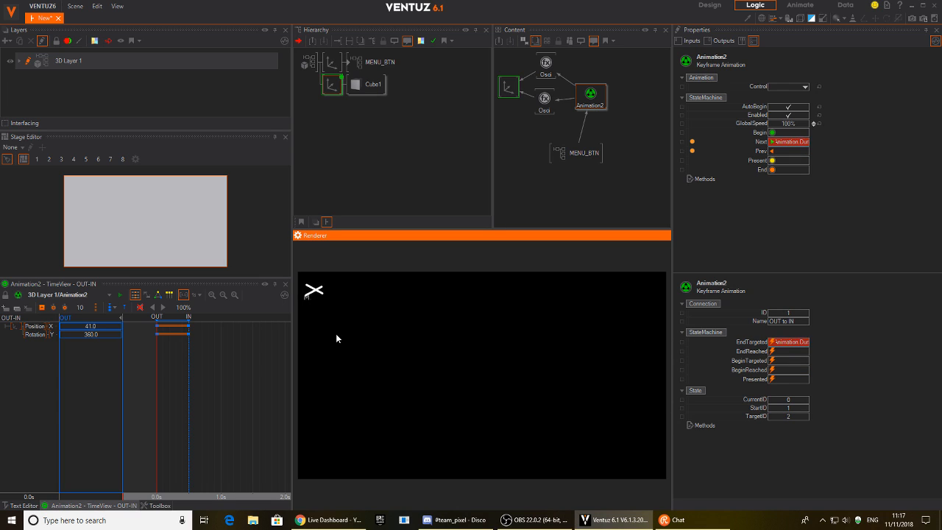
{"action": "left_click", "coordinate": [507, 171]}
{"action": "left_click", "coordinate": [352, 99]}
Toggle the menu once more, then delete the Cube1 test cube.
{"action": "left_click", "coordinate": [314, 289]}
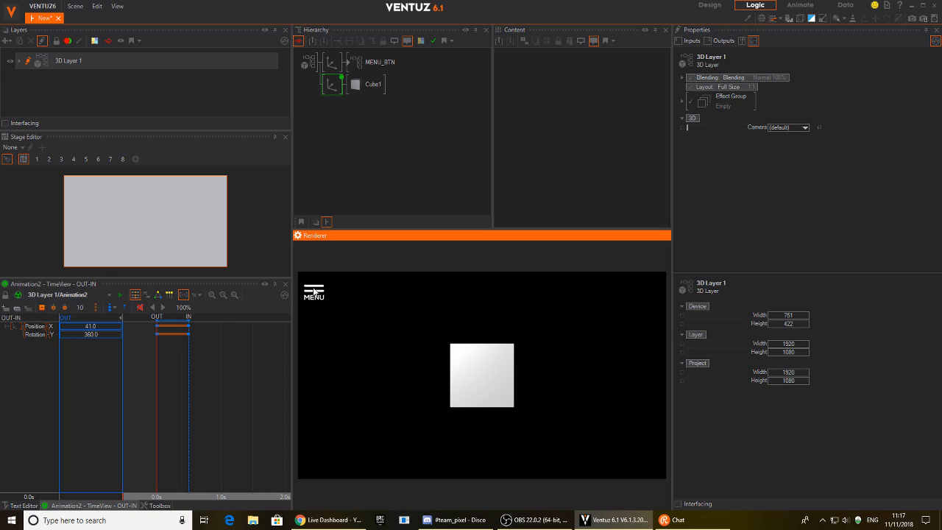
{"action": "left_click", "coordinate": [314, 290]}
{"action": "left_click", "coordinate": [314, 292]}
{"action": "left_click", "coordinate": [332, 85]}
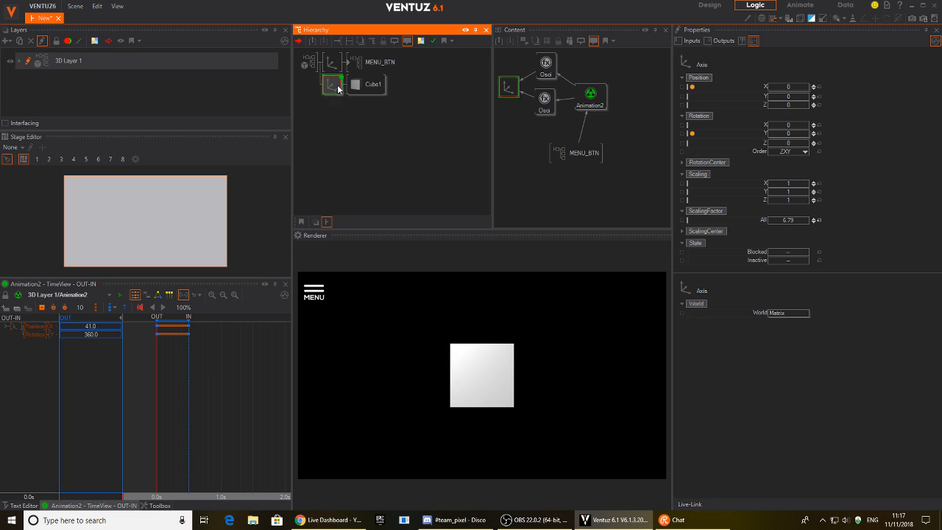
{"action": "key", "text": "Delete"}
Nudge the MENU icon's axis position slightly.
{"action": "left_click", "coordinate": [331, 68]}
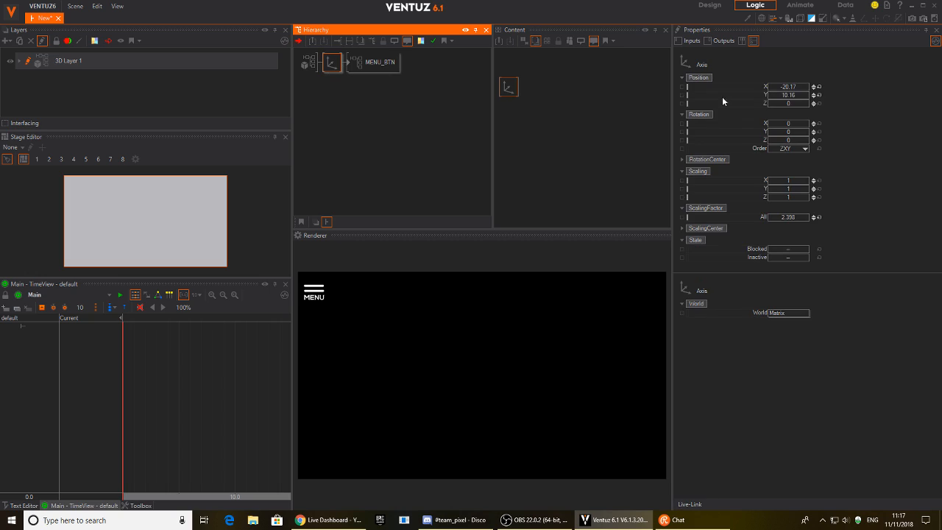
{"action": "mouse_move", "coordinate": [789, 87]}
{"action": "left_mouse_down"}
{"action": "mouse_move", "coordinate": [796, 90]}
{"action": "mouse_move", "coordinate": [779, 96]}
{"action": "mouse_move", "coordinate": [785, 90]}
{"action": "left_mouse_up"}
{"action": "left_click", "coordinate": [343, 124]}
Insert a new empty Axis below the existing axis, then return to layer level.
{"action": "key", "text": "Tab"}
{"action": "type", "text": "ax"}
{"action": "key", "text": "Down"}
{"action": "key", "text": "Return"}
{"action": "left_click", "coordinate": [332, 82]}
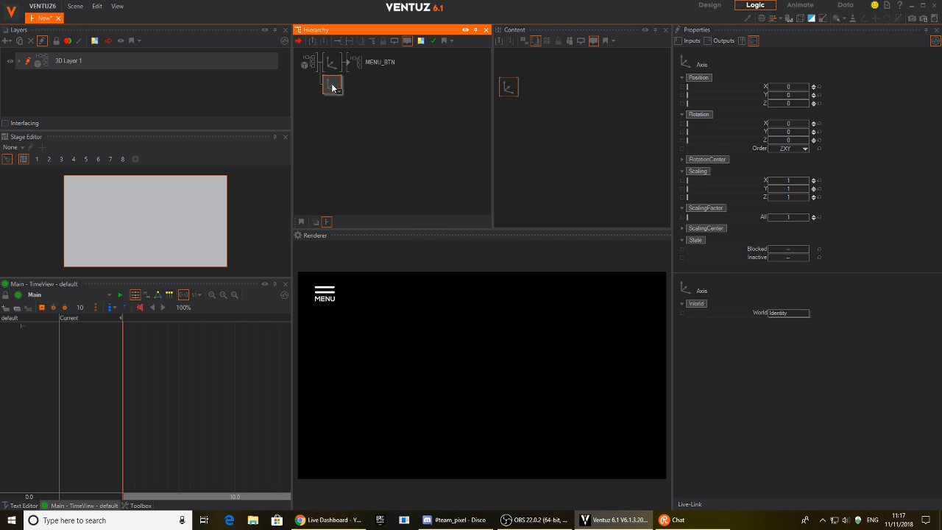
{"action": "double_click", "coordinate": [404, 119]}
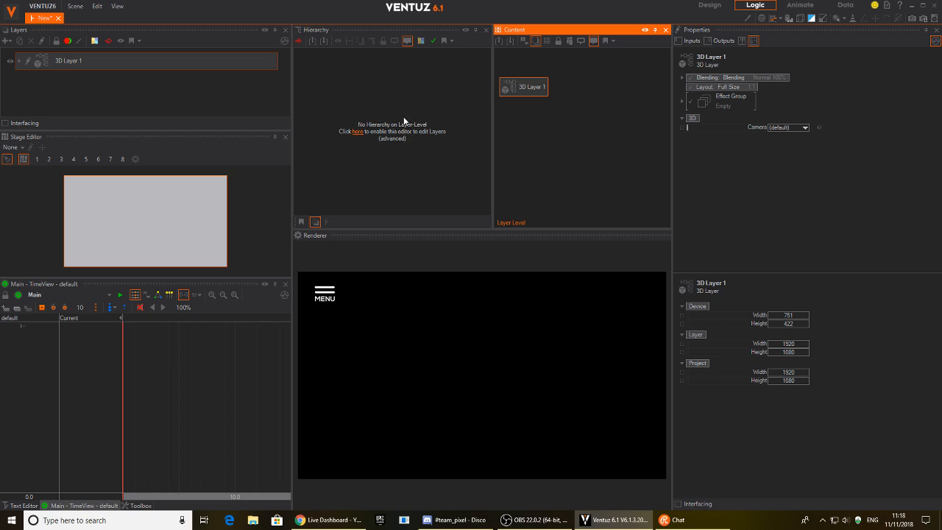
Inside 3D Layer 1, add a Cube under the new lower axis.
{"action": "left_click", "coordinate": [408, 115]}
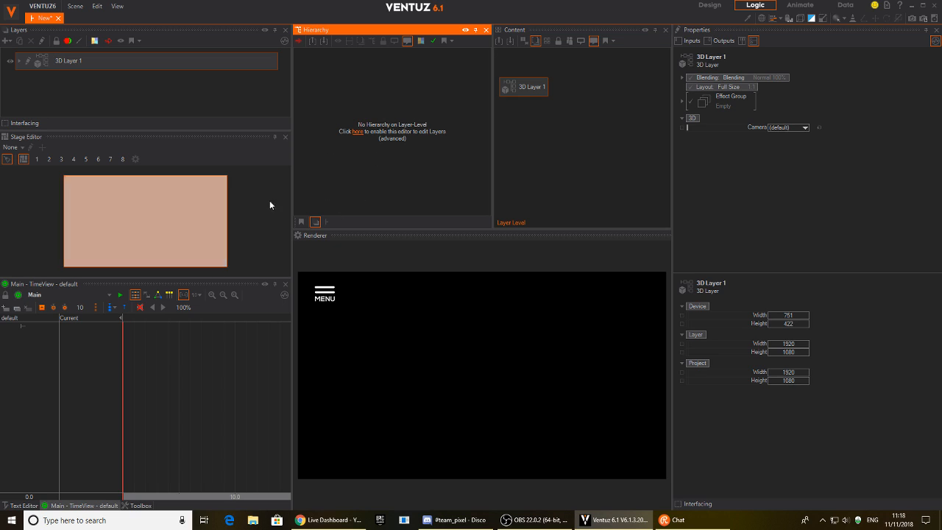
{"action": "left_click", "coordinate": [29, 64]}
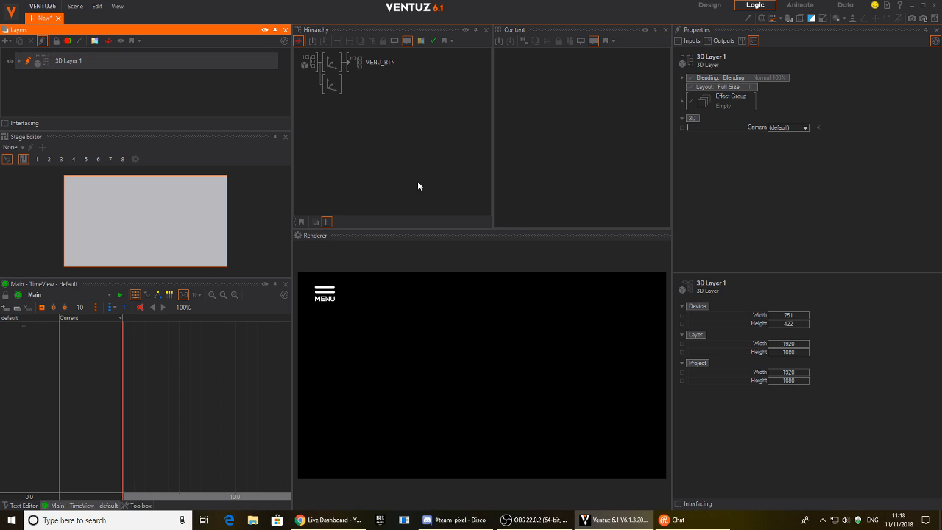
{"action": "left_click", "coordinate": [337, 84]}
{"action": "key", "text": "Tab"}
{"action": "type", "text": "cube"}
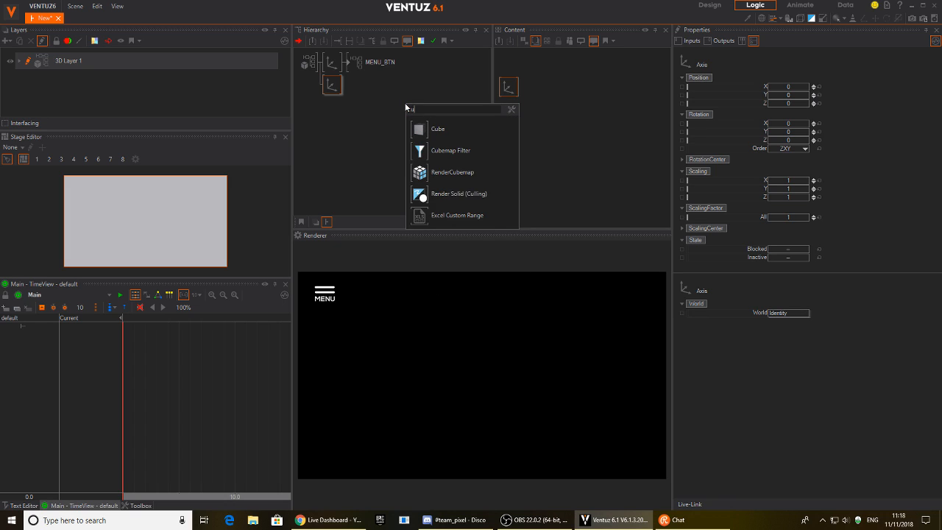
{"action": "left_click", "coordinate": [427, 129]}
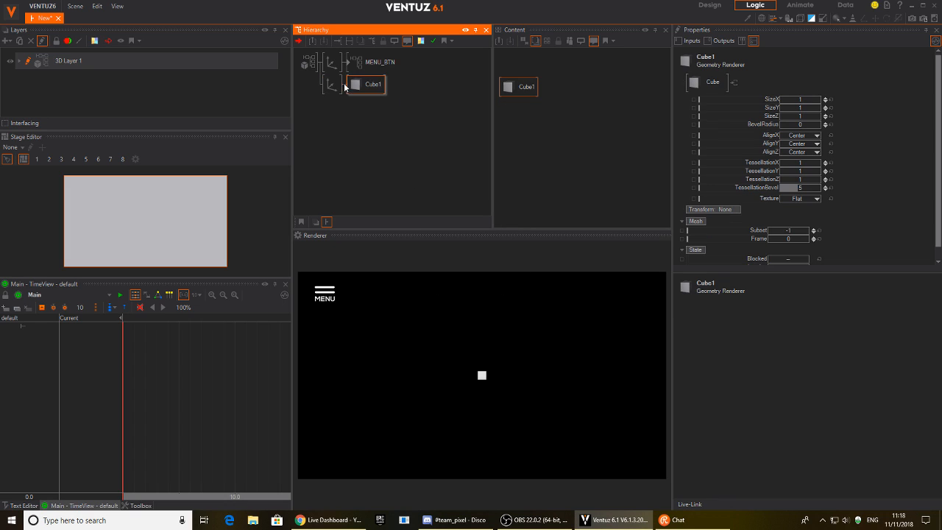
Scale the cube's axis up to about 3.2 and reset bevel tessellation to 5.
{"action": "left_click", "coordinate": [328, 87]}
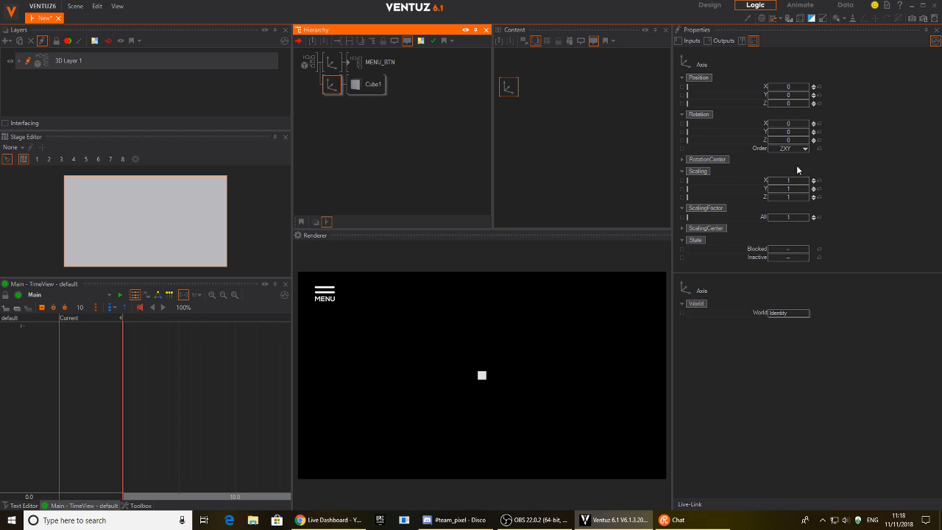
{"action": "mouse_move", "coordinate": [785, 215]}
{"action": "left_mouse_down"}
{"action": "mouse_move", "coordinate": [808, 218]}
{"action": "mouse_move", "coordinate": [798, 218]}
{"action": "left_mouse_up"}
{"action": "left_click", "coordinate": [368, 84]}
{"action": "left_click", "coordinate": [519, 87]}
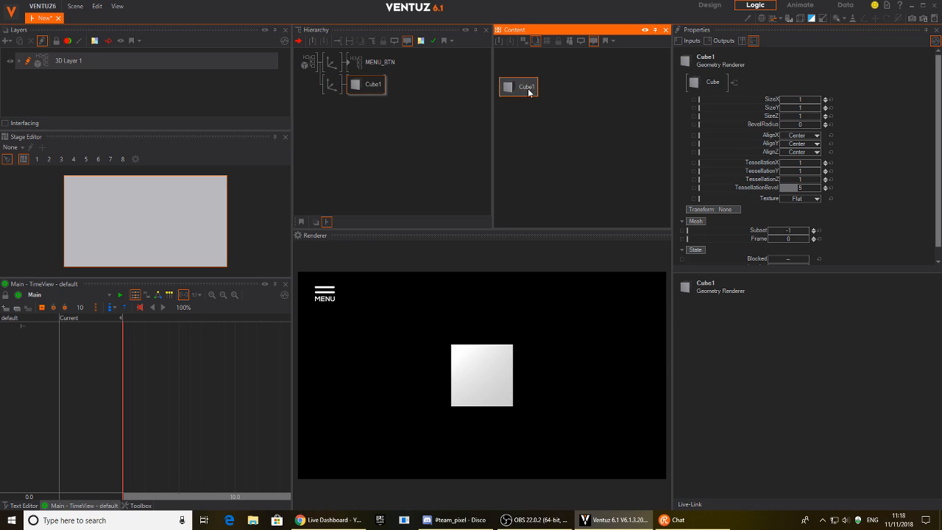
{"action": "left_click", "coordinate": [803, 190]}
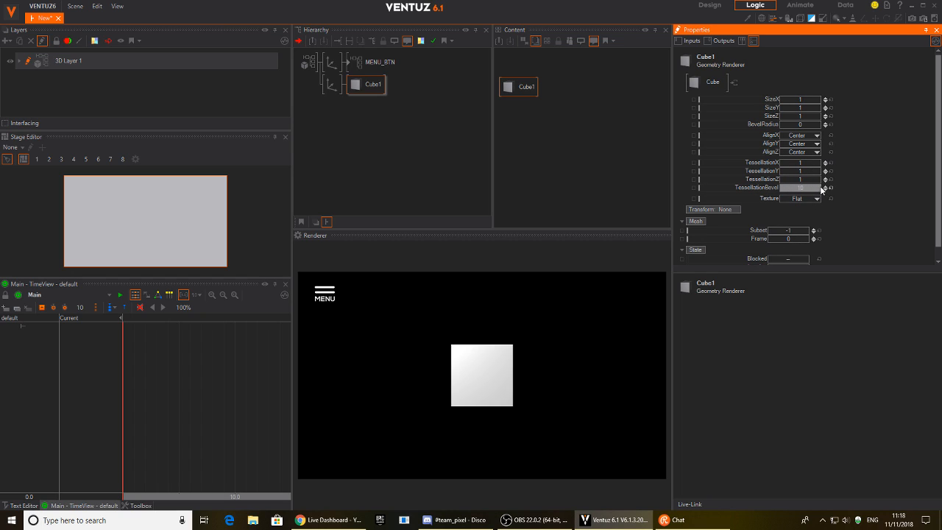
{"action": "left_click", "coordinate": [831, 189]}
Round Cube1's edges with a bevel radius and reset its height and depth sizes to 1.
{"action": "left_click_drag", "start_coordinate": [799, 125], "coordinate": [780, 115]}
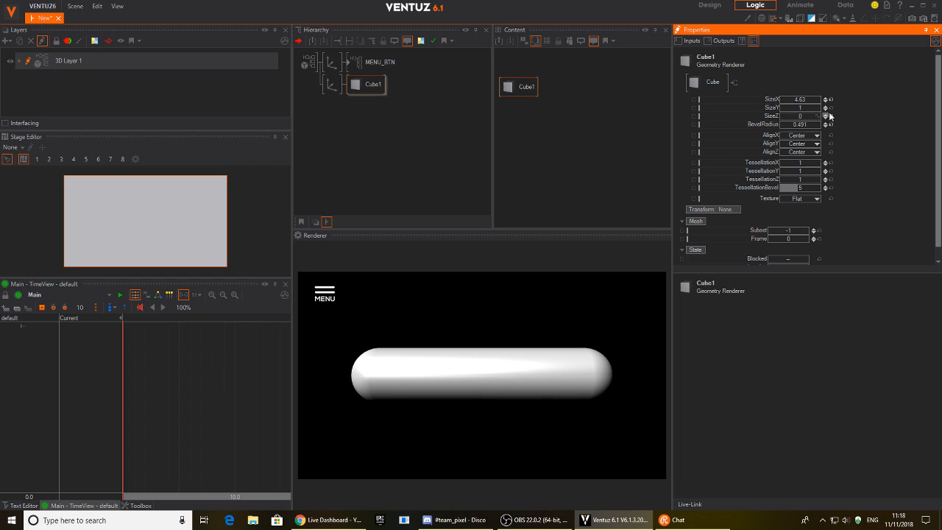
{"action": "left_click", "coordinate": [332, 84]}
{"action": "left_click_drag", "start_coordinate": [798, 123], "coordinate": [768, 129]}
{"action": "left_click", "coordinate": [371, 86]}
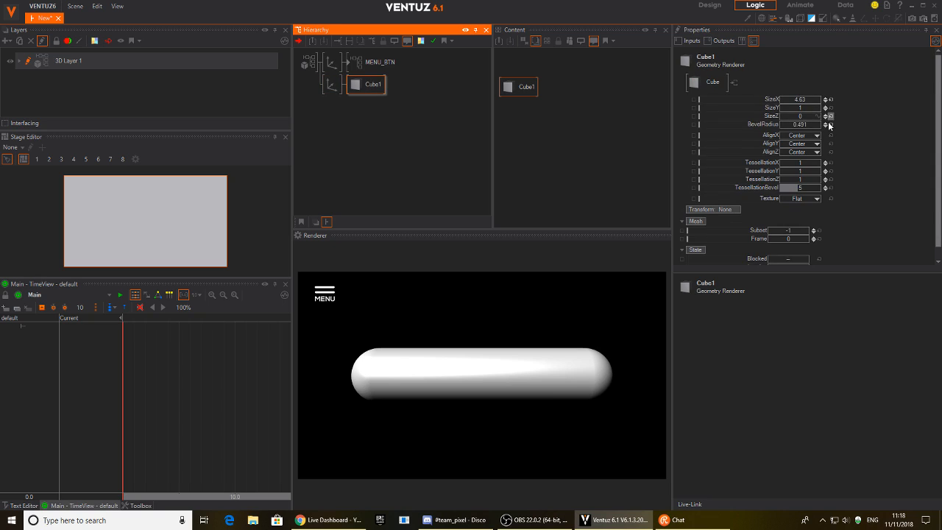
{"action": "left_click", "coordinate": [830, 117]}
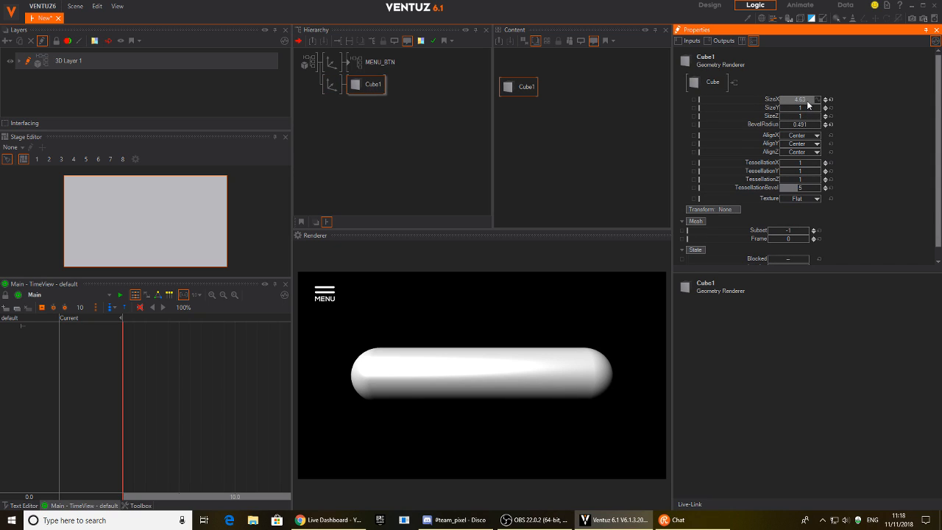
{"action": "mouse_move", "coordinate": [803, 109]}
{"action": "left_mouse_down"}
{"action": "mouse_move", "coordinate": [781, 107]}
{"action": "mouse_move", "coordinate": [821, 109]}
{"action": "mouse_move", "coordinate": [780, 116]}
{"action": "left_mouse_up"}
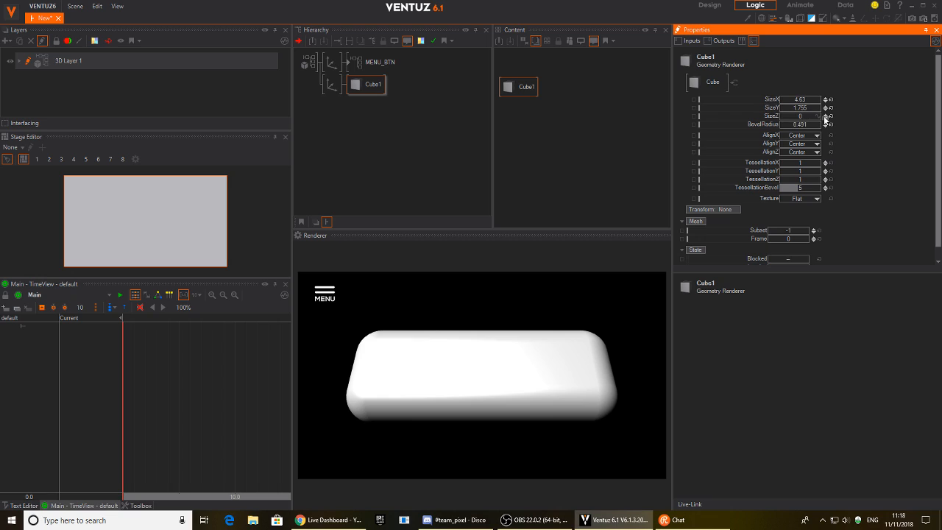
{"action": "left_click", "coordinate": [831, 107]}
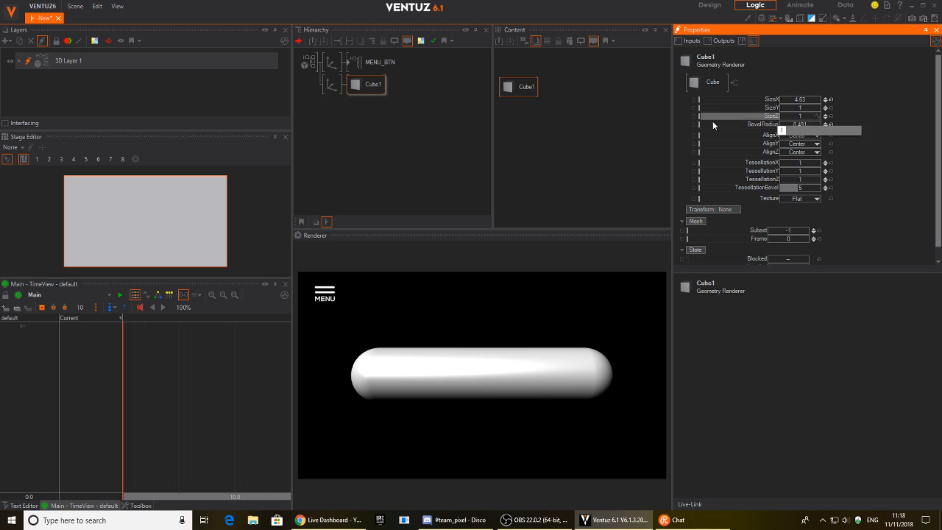
Set the axis Scaling Z to 0.295 and Rotation X to 11 for a flat, tilted pill.
{"action": "left_click", "coordinate": [332, 85]}
{"action": "left_click_drag", "start_coordinate": [793, 197], "coordinate": [770, 197]}
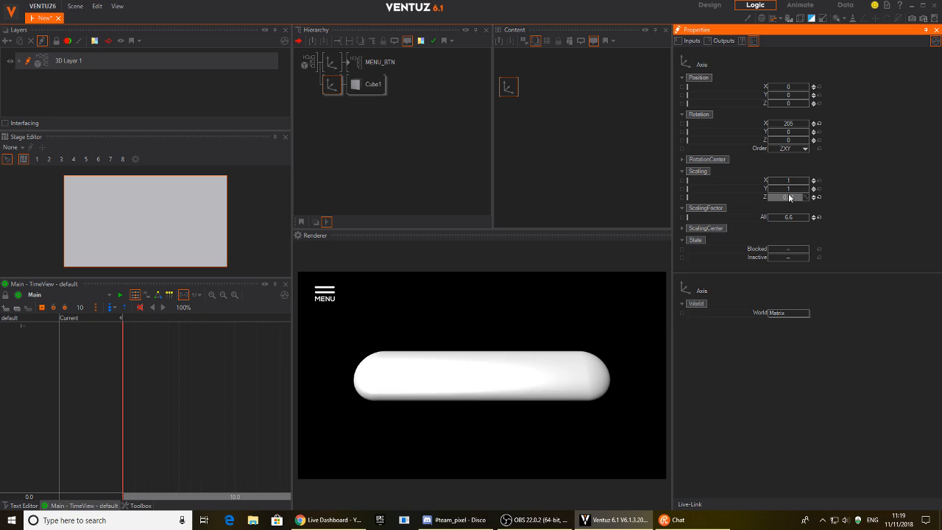
{"action": "left_click_drag", "start_coordinate": [790, 199], "coordinate": [759, 198]}
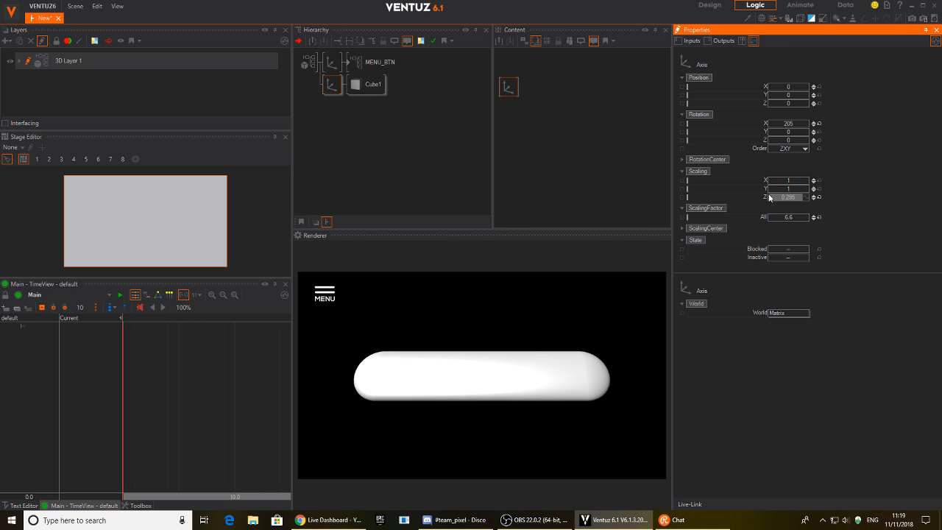
{"action": "left_click_drag", "start_coordinate": [823, 124], "coordinate": [770, 125]}
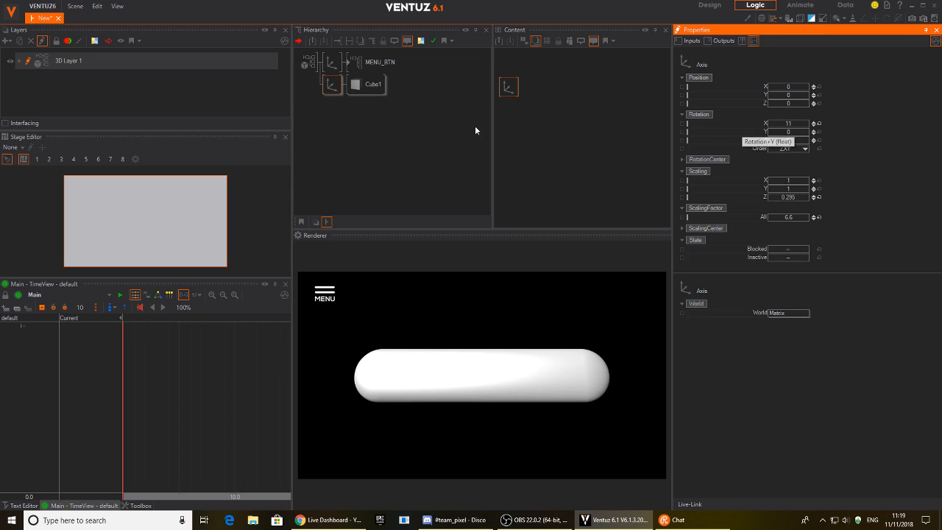
{"action": "left_click", "coordinate": [359, 146]}
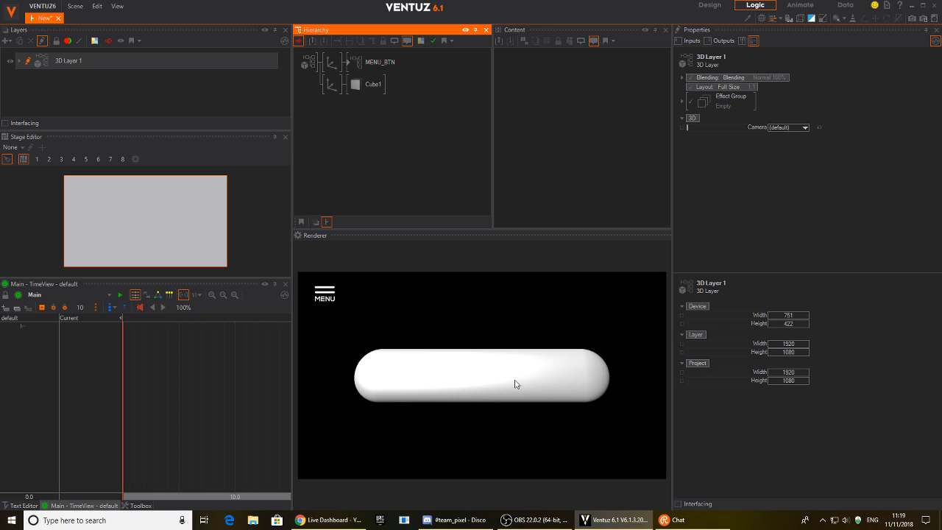
Attach a Material node beside Cube1 and set its Base Color to deep blue.
{"action": "double_click", "coordinate": [354, 130]}
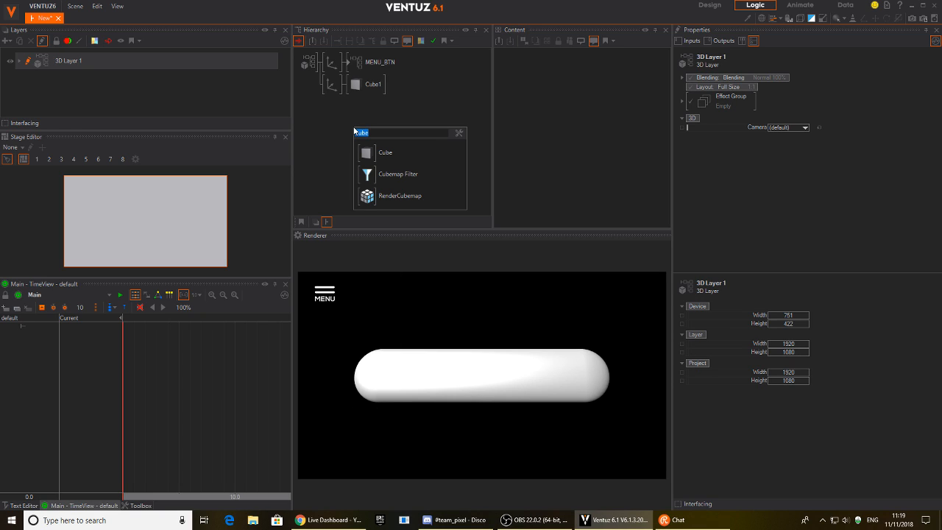
{"action": "type", "text": "ma"}
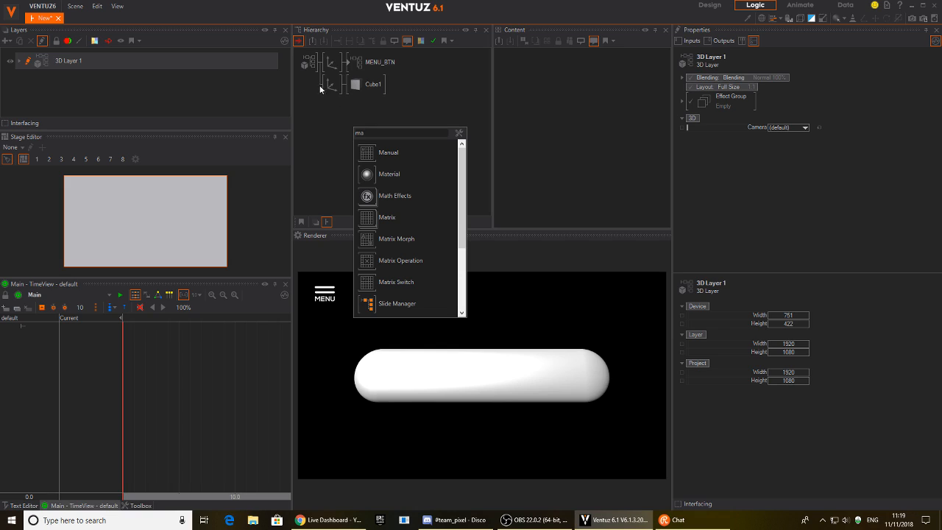
{"action": "left_click_drag", "start_coordinate": [345, 87], "coordinate": [346, 87]}
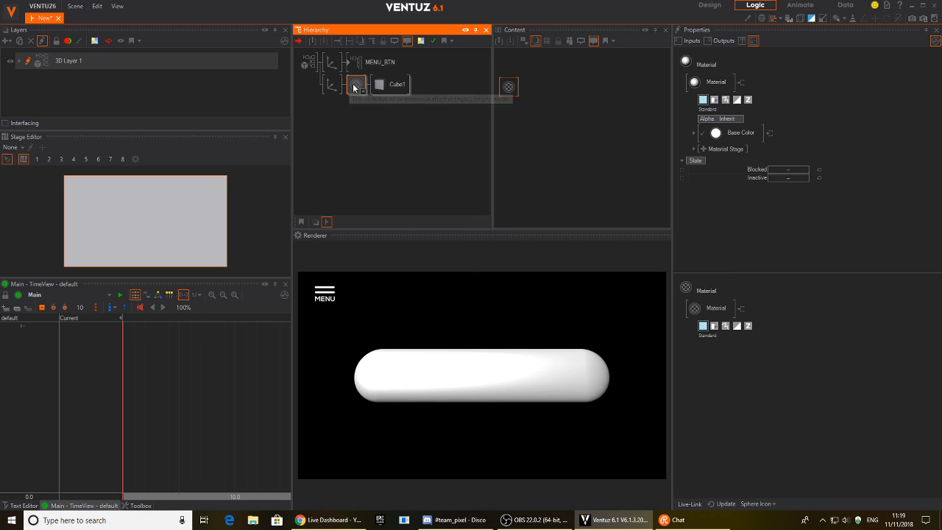
{"action": "left_click", "coordinate": [693, 132]}
{"action": "left_click", "coordinate": [829, 150]}
{"action": "left_click_drag", "start_coordinate": [812, 193], "coordinate": [840, 181]}
{"action": "left_click", "coordinate": [770, 193]}
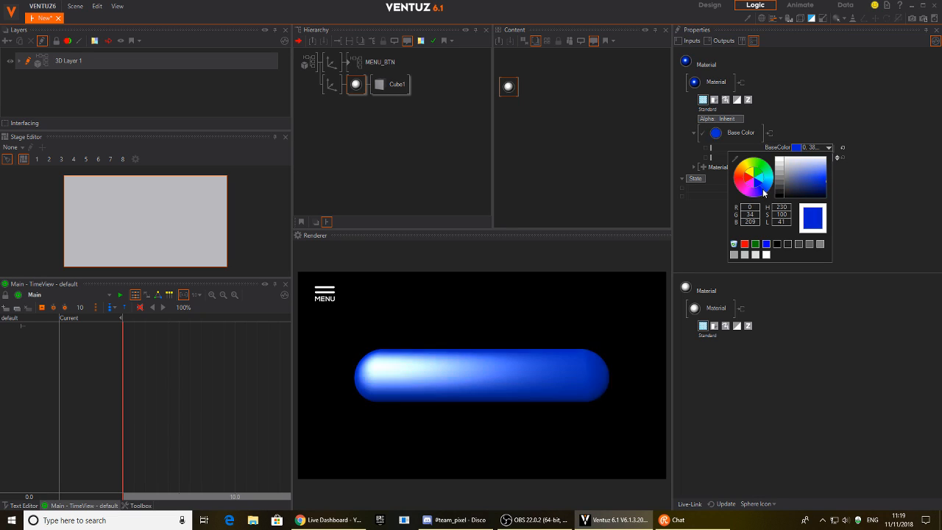
{"action": "left_click", "coordinate": [766, 195]}
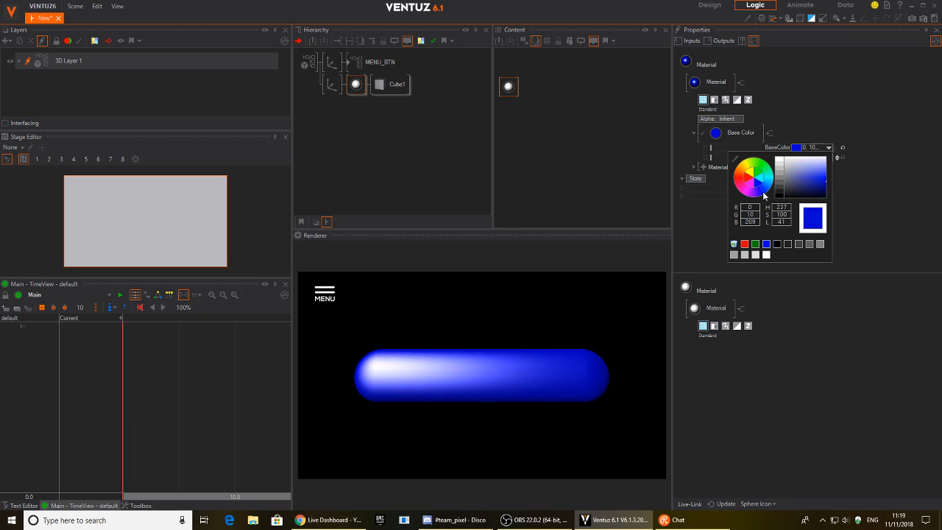
{"action": "left_click", "coordinate": [880, 174]}
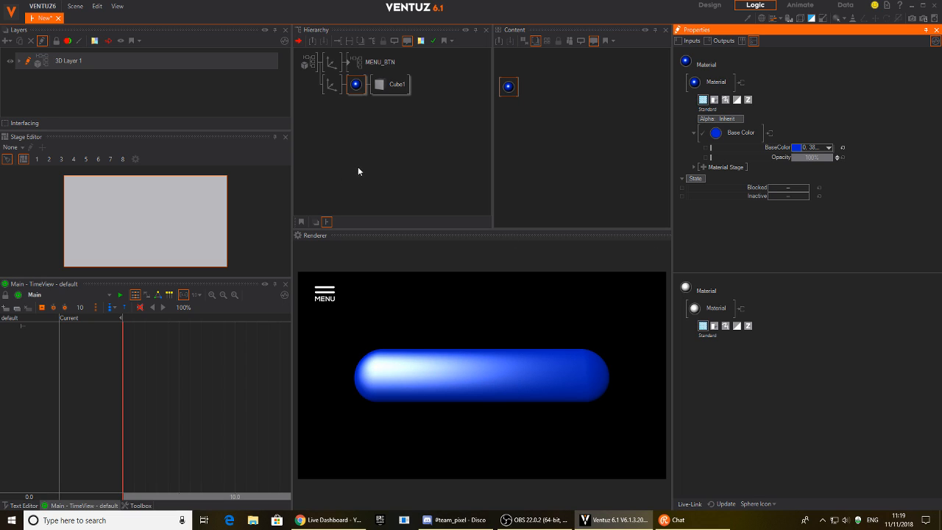
Adjust the axis Rotation X to 3 and return to the material's lighting model list.
{"action": "left_click", "coordinate": [332, 85]}
{"action": "left_click_drag", "start_coordinate": [783, 123], "coordinate": [791, 126]}
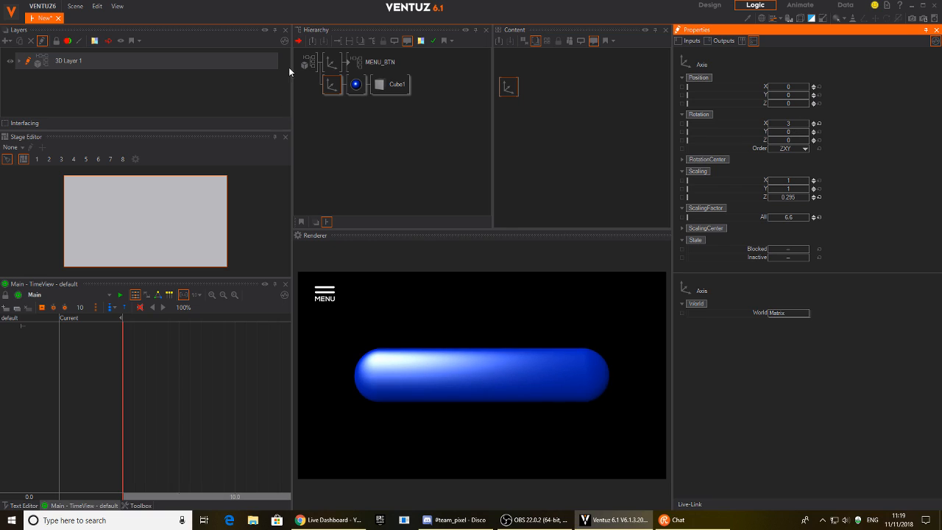
{"action": "left_click", "coordinate": [351, 84]}
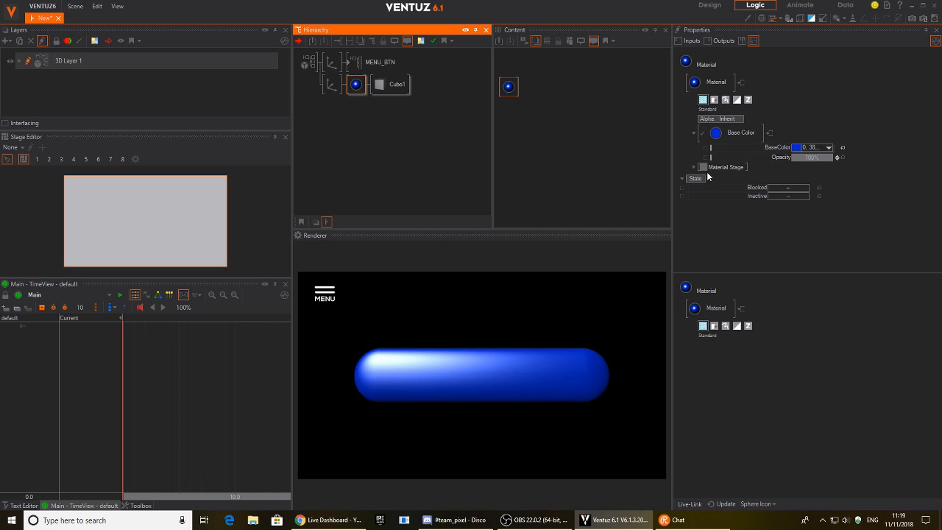
{"action": "left_click", "coordinate": [741, 134]}
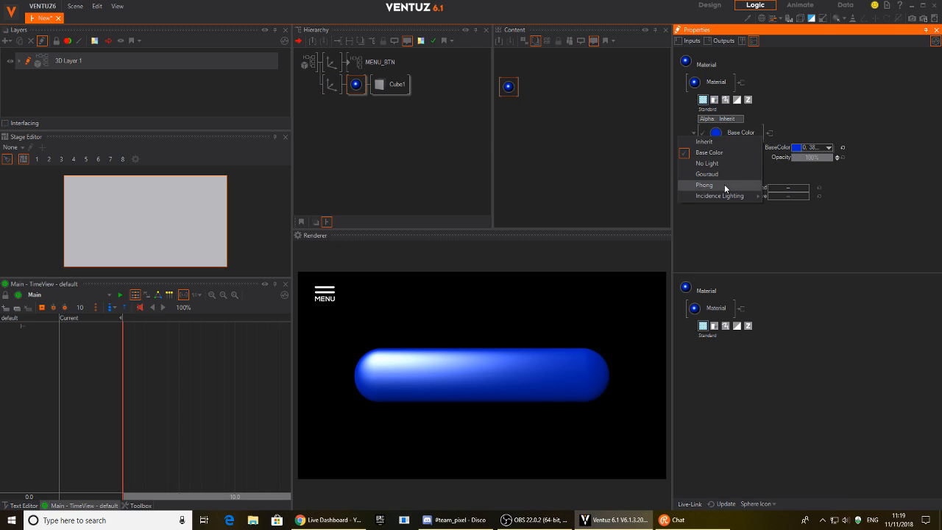
Switch the material to Phong lighting with a purple Specular colour.
{"action": "left_click", "coordinate": [724, 185]}
{"action": "left_click", "coordinate": [829, 176]}
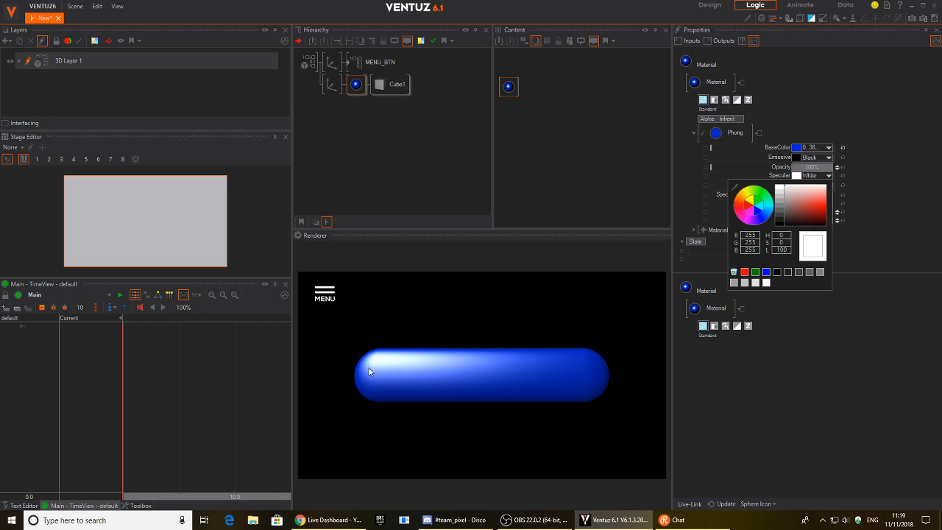
{"action": "left_click_drag", "start_coordinate": [766, 219], "coordinate": [753, 227]}
{"action": "left_click_drag", "start_coordinate": [804, 207], "coordinate": [845, 208]}
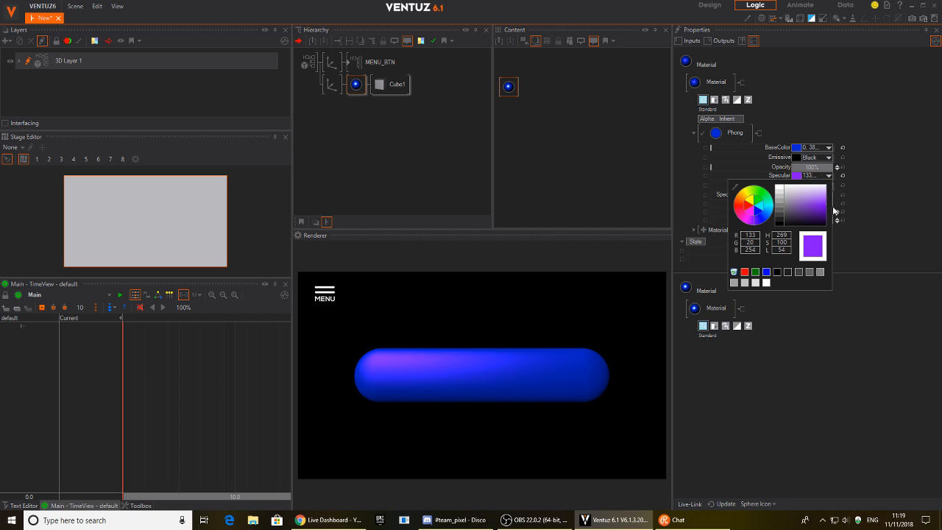
{"action": "left_click_drag", "start_coordinate": [755, 220], "coordinate": [752, 228]}
{"action": "left_click", "coordinate": [869, 194]}
Fine-tune the axis Rotation X to 5 and the highlight Sharpness to 4.
{"action": "left_click", "coordinate": [331, 84]}
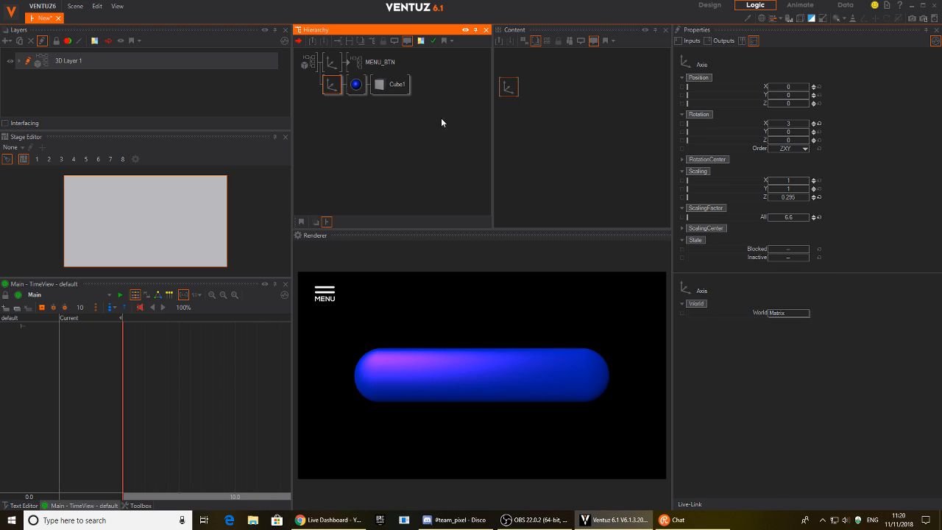
{"action": "left_click", "coordinate": [789, 123]}
{"action": "mouse_move", "coordinate": [790, 123]}
{"action": "left_mouse_down"}
{"action": "mouse_move", "coordinate": [799, 127]}
{"action": "mouse_move", "coordinate": [791, 125]}
{"action": "left_mouse_up"}
{"action": "left_click", "coordinate": [356, 84]}
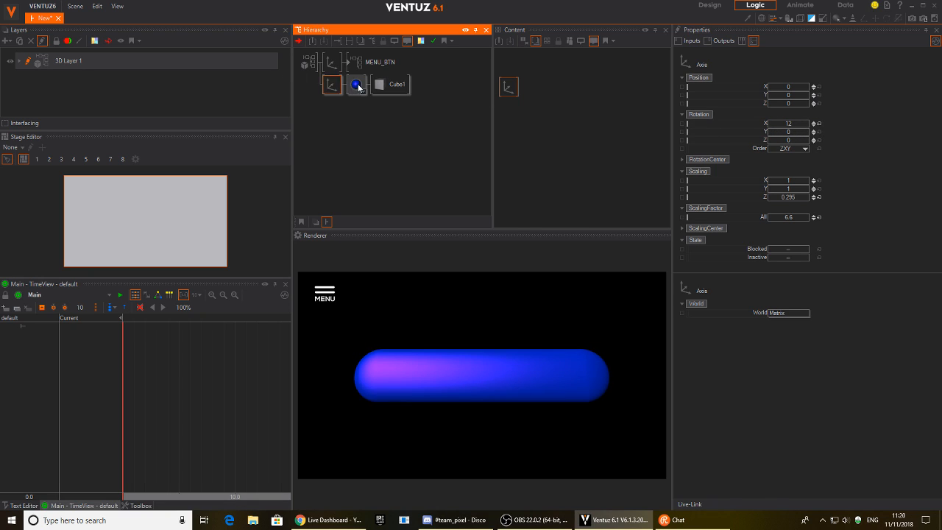
{"action": "mouse_move", "coordinate": [810, 213]}
{"action": "left_mouse_down"}
{"action": "mouse_move", "coordinate": [825, 215]}
{"action": "mouse_move", "coordinate": [794, 212]}
{"action": "left_mouse_up"}
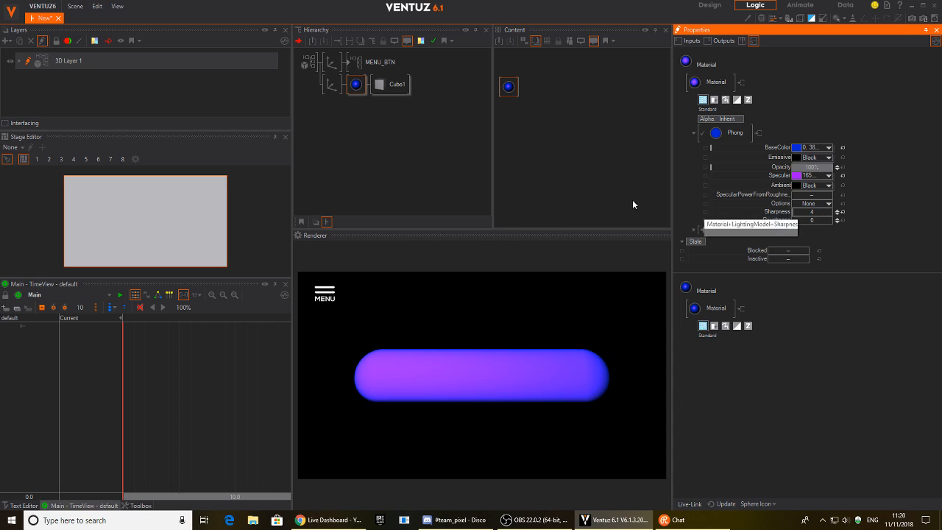
{"action": "left_click", "coordinate": [334, 93]}
{"action": "left_click_drag", "start_coordinate": [803, 123], "coordinate": [792, 125]}
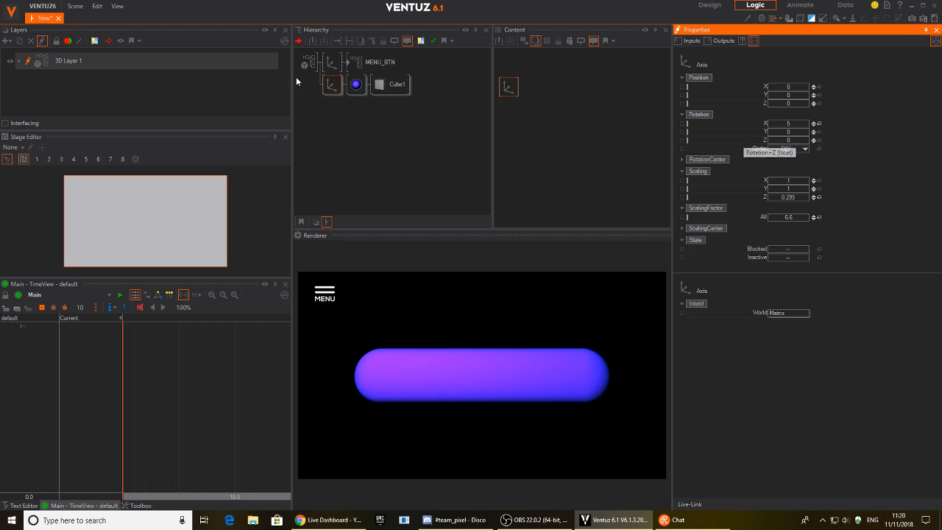
{"action": "left_click", "coordinate": [356, 84]}
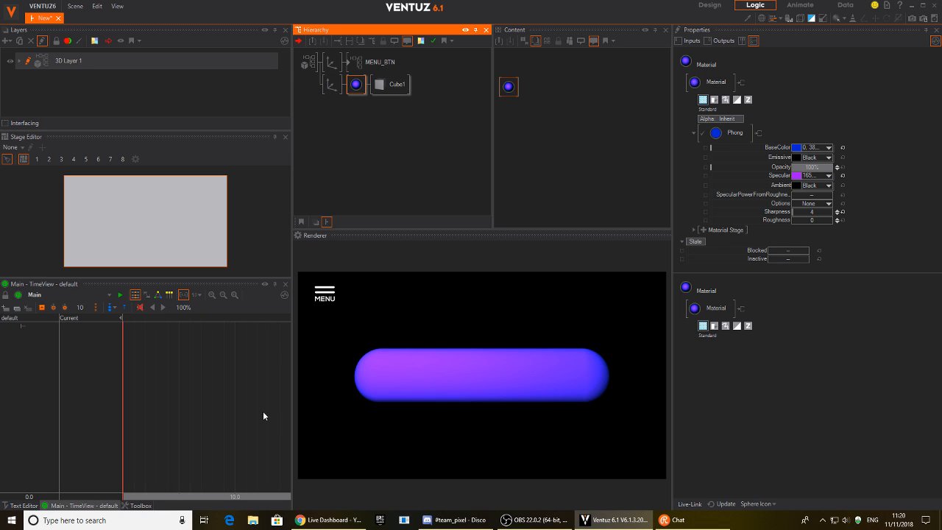
{"action": "left_click", "coordinate": [10, 520]}
Launch Photoshop and create a new blank 512 × 512 document.
{"action": "left_click", "coordinate": [107, 424]}
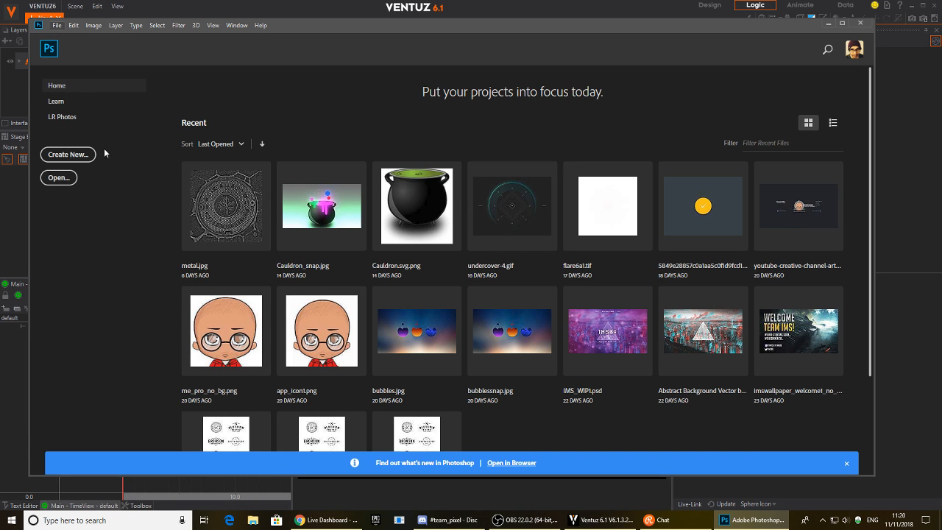
{"action": "left_click", "coordinate": [68, 155]}
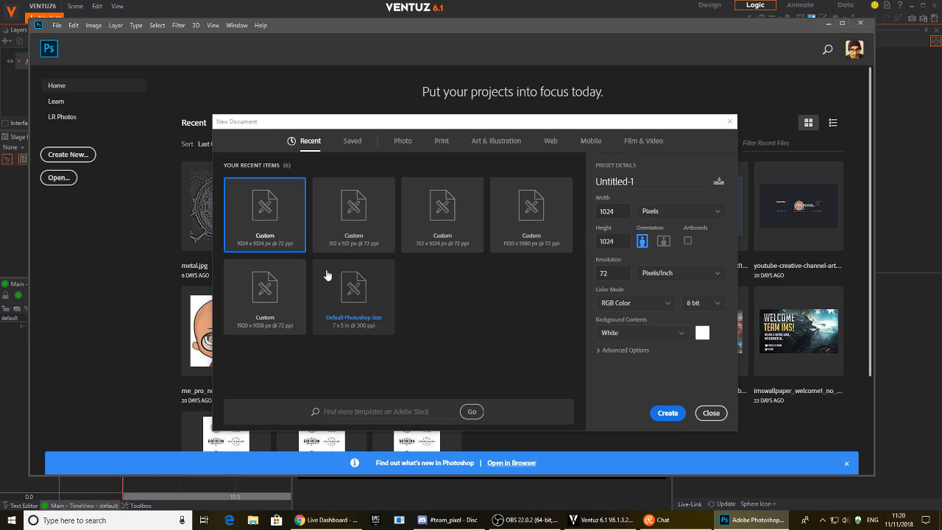
{"action": "left_click", "coordinate": [357, 204]}
{"action": "left_click", "coordinate": [678, 415]}
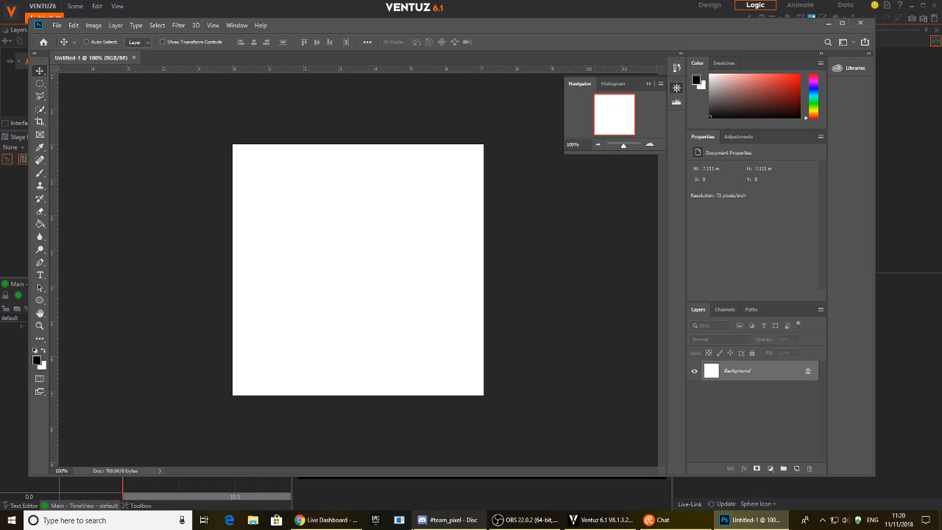
Minimise the live-stream dashboard and switch from Ventuz back to Photoshop.
{"action": "left_click", "coordinate": [352, 522]}
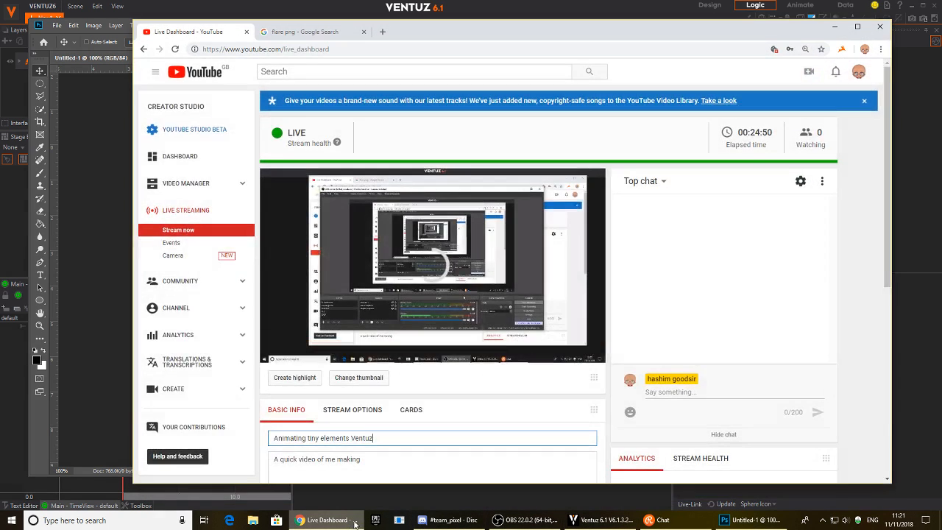
{"action": "left_click", "coordinate": [352, 522]}
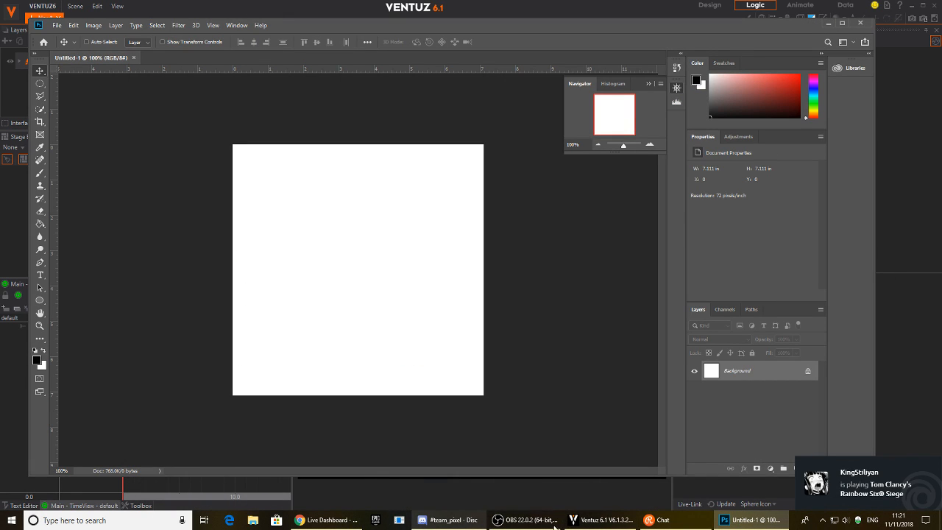
{"action": "left_click", "coordinate": [602, 520]}
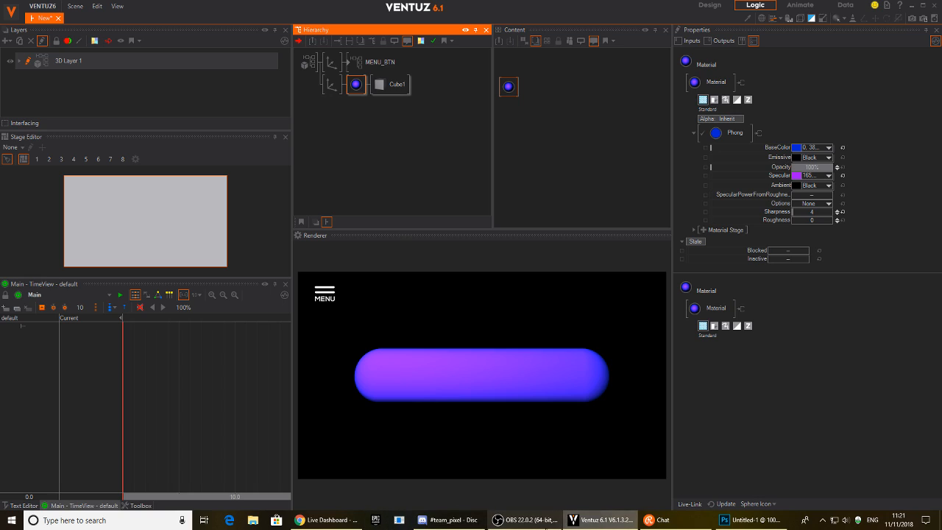
{"action": "left_click", "coordinate": [751, 521]}
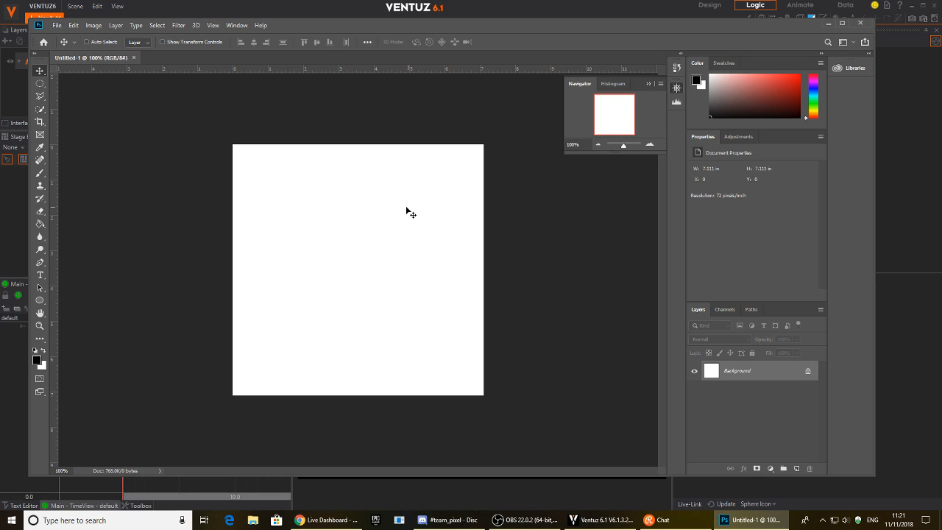
Add Layer 1 and fill it solid black with the Paint Bucket.
{"action": "left_click", "coordinate": [798, 469]}
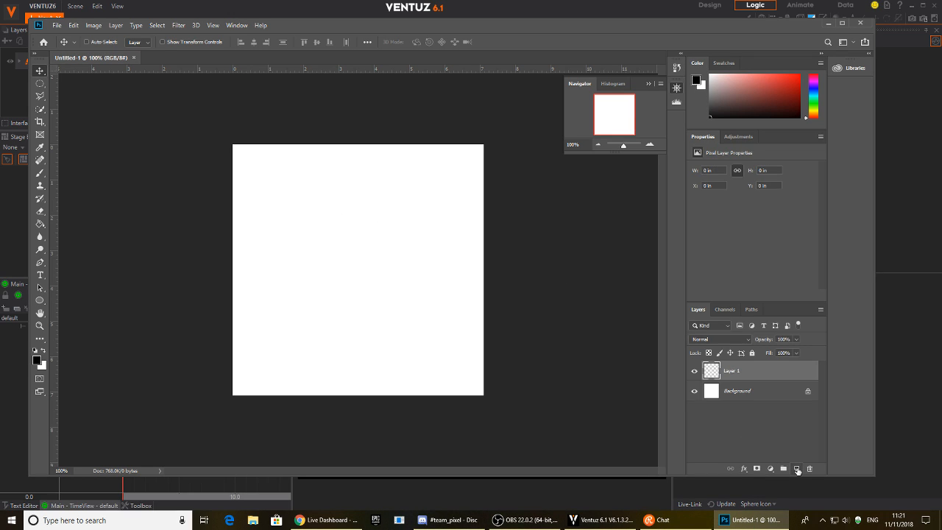
{"action": "key", "text": "g"}
{"action": "left_click", "coordinate": [287, 288]}
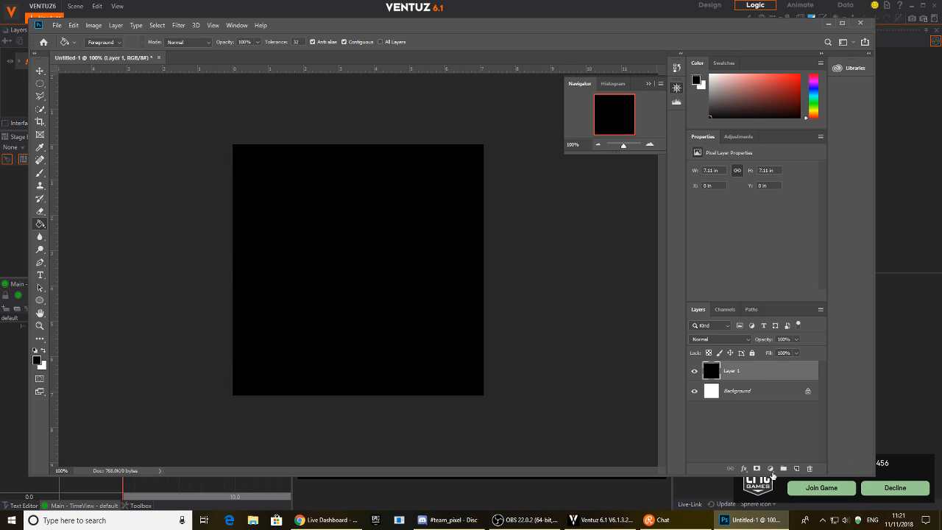
Shorten the Photoshop window, quit the game launcher from the tray, and select the Move tool.
{"action": "mouse_move", "coordinate": [696, 477]}
{"action": "left_mouse_down"}
{"action": "mouse_move", "coordinate": [684, 421]}
{"action": "mouse_move", "coordinate": [685, 471]}
{"action": "left_mouse_up"}
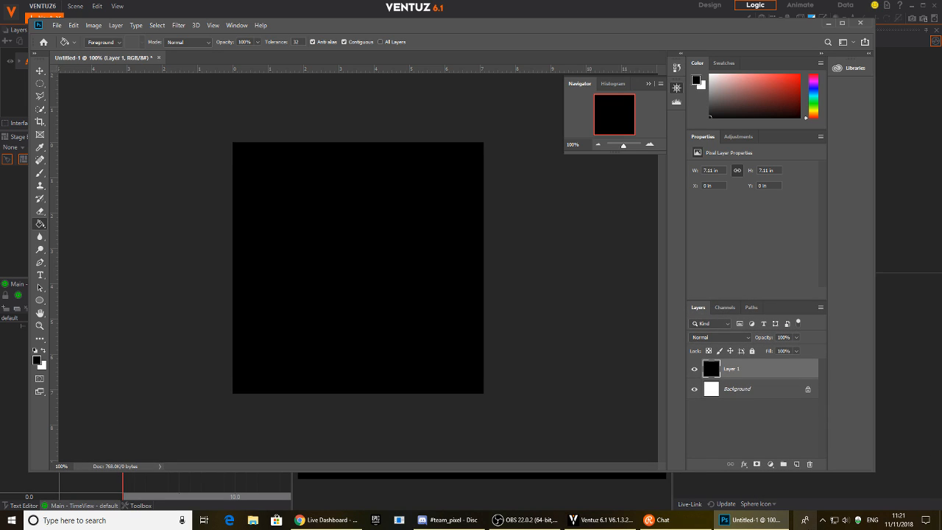
{"action": "left_click", "coordinate": [822, 521]}
{"action": "right_click", "coordinate": [863, 462]}
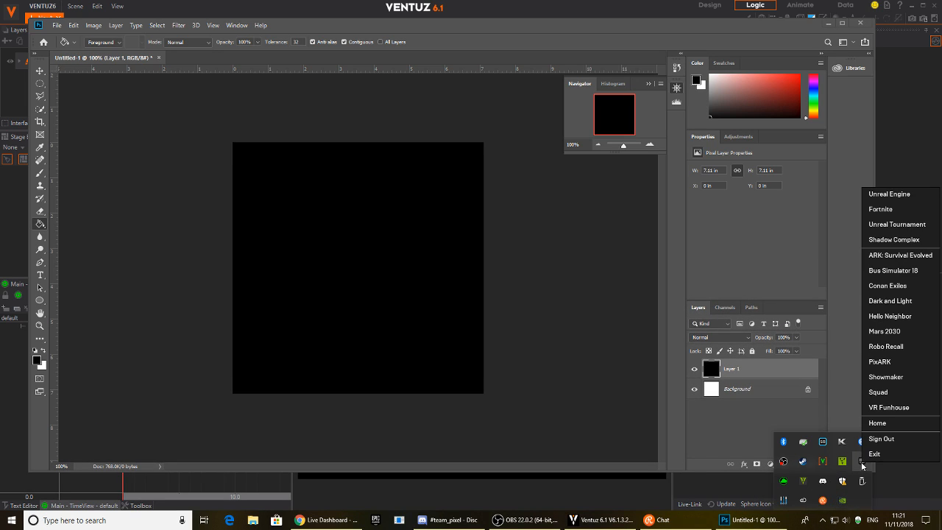
{"action": "left_click", "coordinate": [876, 455]}
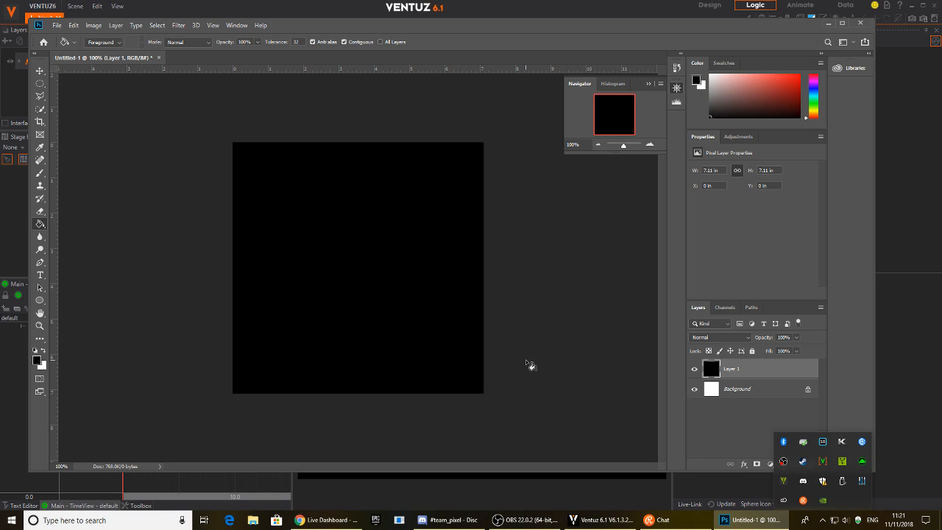
{"action": "left_click", "coordinate": [39, 70]}
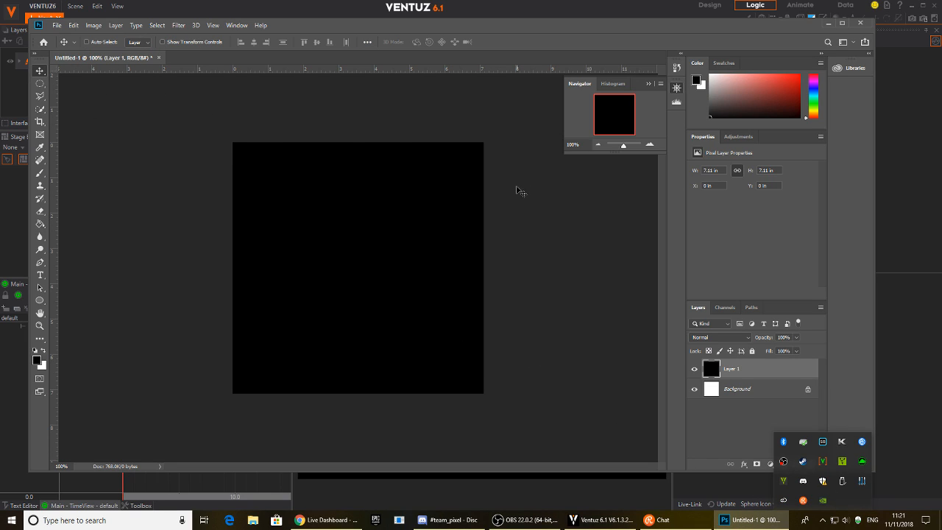
{"action": "left_click", "coordinate": [516, 182]}
Add Layer 2 and select a circle plus an adjoining rectangle on the canvas.
{"action": "left_click", "coordinate": [799, 464]}
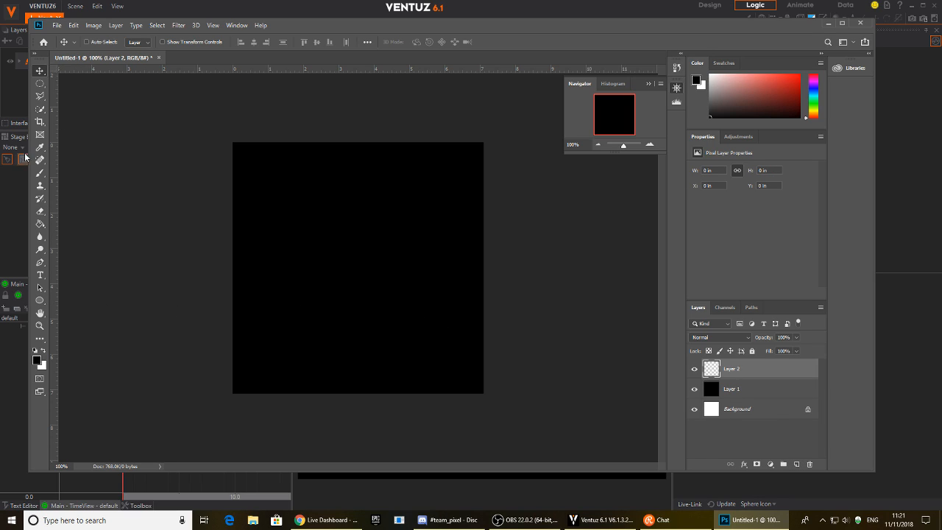
{"action": "left_click", "coordinate": [42, 83]}
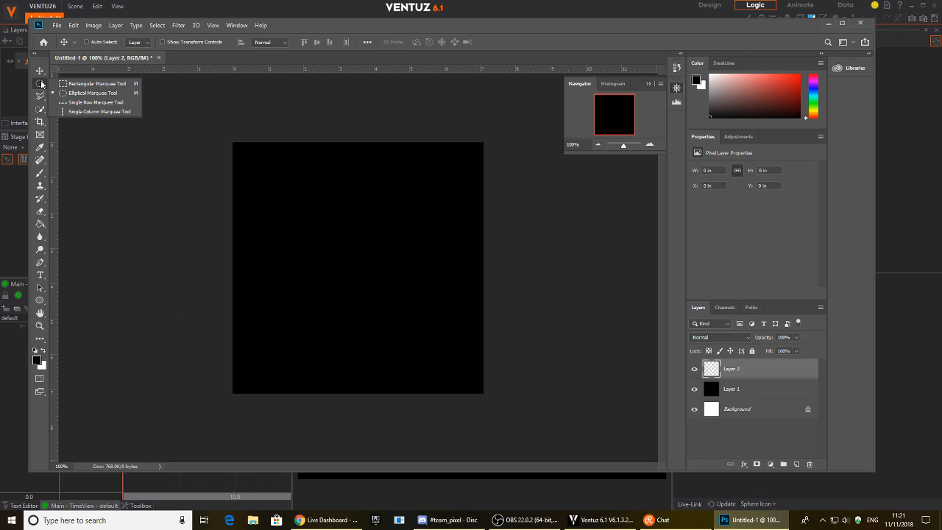
{"action": "left_click_drag", "start_coordinate": [254, 190], "coordinate": [362, 298]}
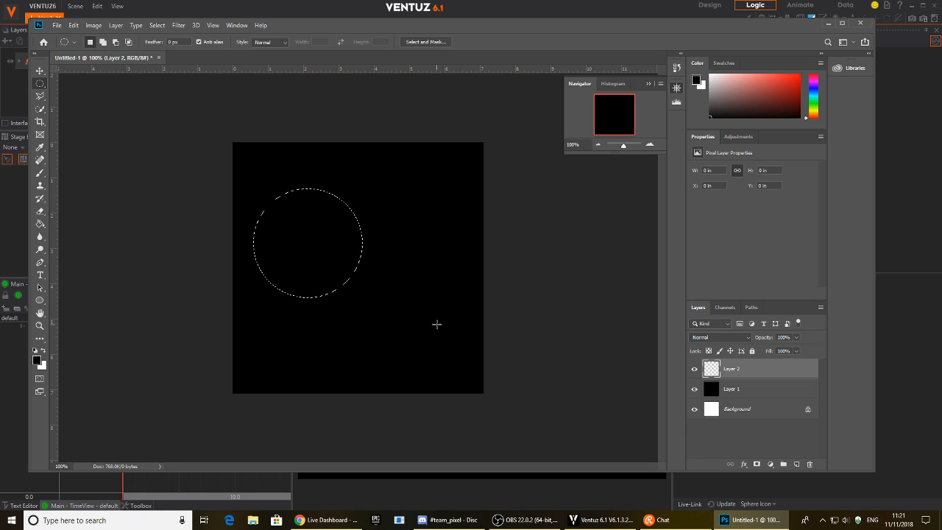
{"action": "left_click", "coordinate": [41, 84]}
{"action": "left_click", "coordinate": [76, 87]}
{"action": "left_click_drag", "start_coordinate": [360, 287], "coordinate": [451, 329], "text": "shift"}
Fill the circle and rectangle with white, deselect, and nudge them slightly up-left.
{"action": "key", "text": "g"}
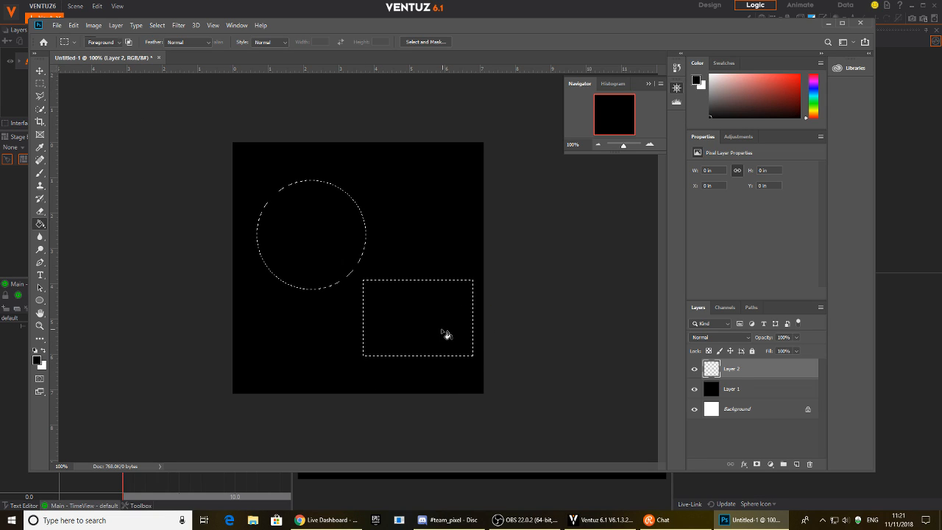
{"action": "left_click", "coordinate": [45, 351]}
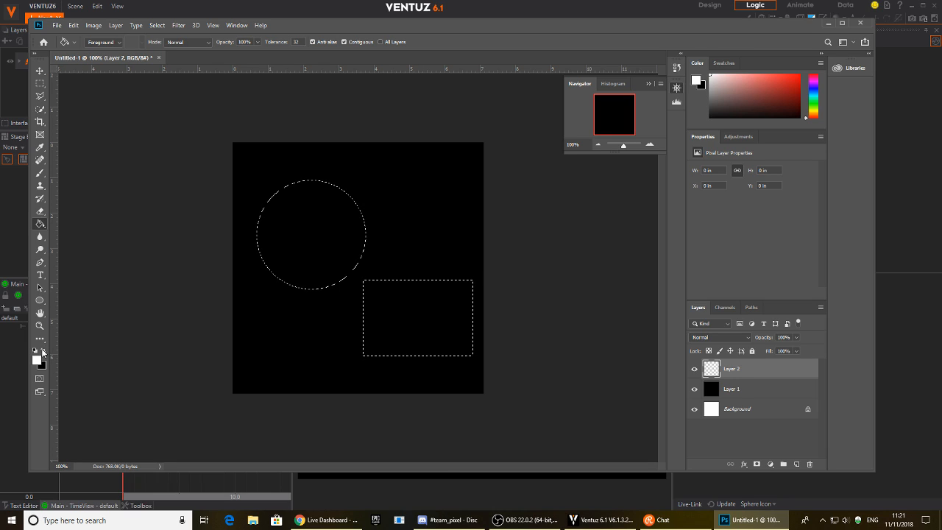
{"action": "left_click", "coordinate": [304, 263]}
{"action": "key", "text": "ctrl+d"}
{"action": "key", "text": "v"}
{"action": "left_click_drag", "start_coordinate": [397, 313], "coordinate": [390, 308]}
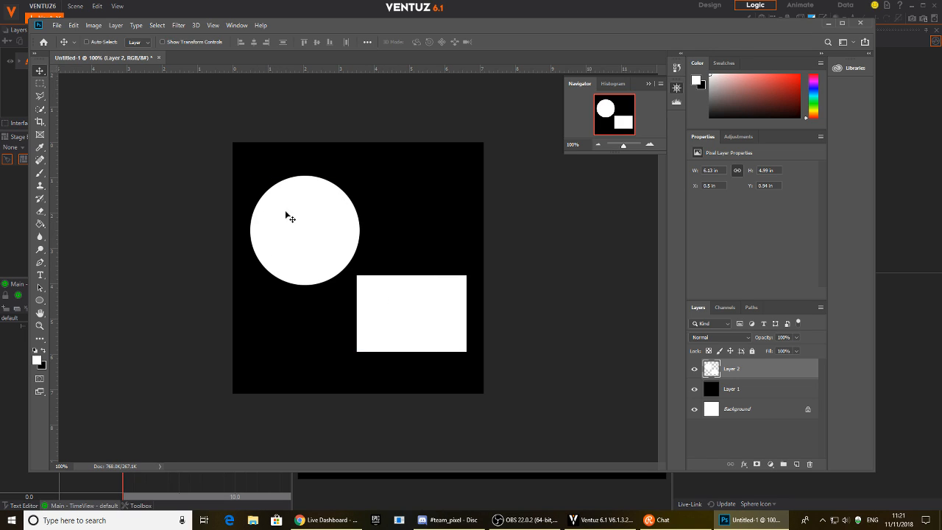
{"action": "left_click", "coordinate": [178, 25]}
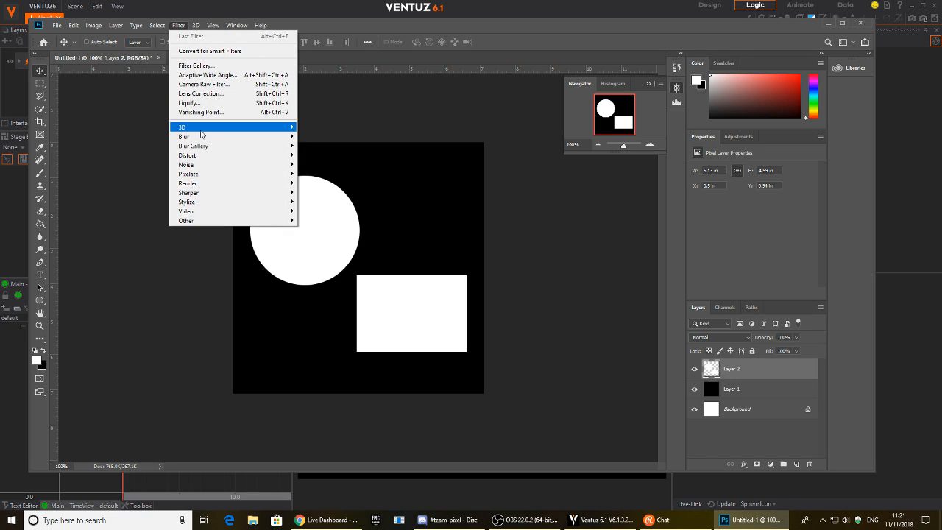
Apply a Gaussian Blur of radius about 5.2 to Layer 2's white shapes.
{"action": "mouse_move", "coordinate": [205, 140]}
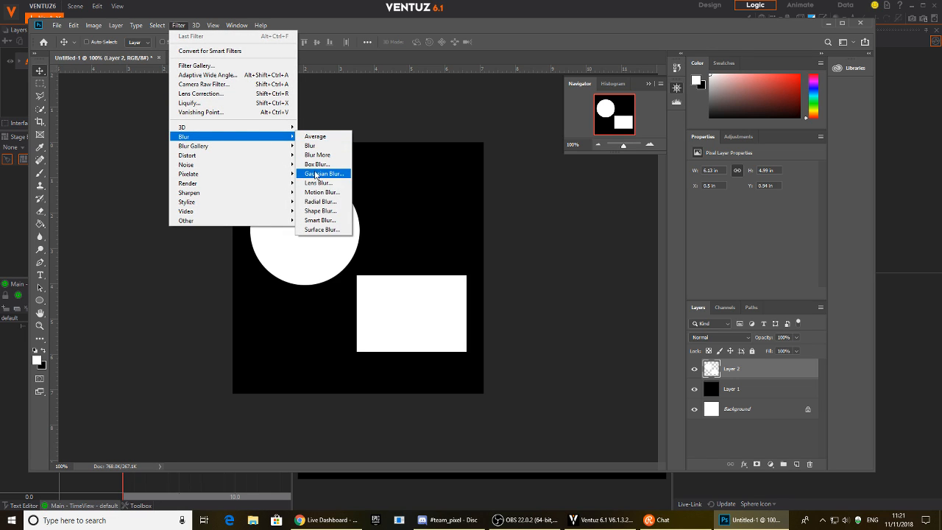
{"action": "left_click", "coordinate": [318, 173]}
{"action": "mouse_move", "coordinate": [425, 258]}
{"action": "left_mouse_down"}
{"action": "mouse_move", "coordinate": [415, 259]}
{"action": "mouse_move", "coordinate": [436, 259]}
{"action": "mouse_move", "coordinate": [428, 258]}
{"action": "left_mouse_up"}
{"action": "left_click", "coordinate": [518, 125]}
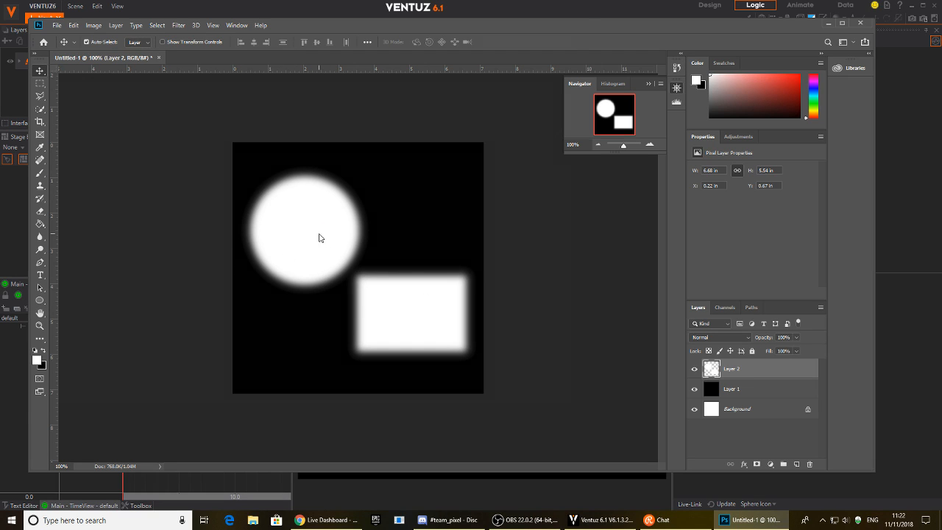
{"action": "key", "text": "ctrl+s"}
Save the image to the Desktop as PNG 'reflection1', then switch back to Ventuz.
{"action": "left_click", "coordinate": [189, 323]}
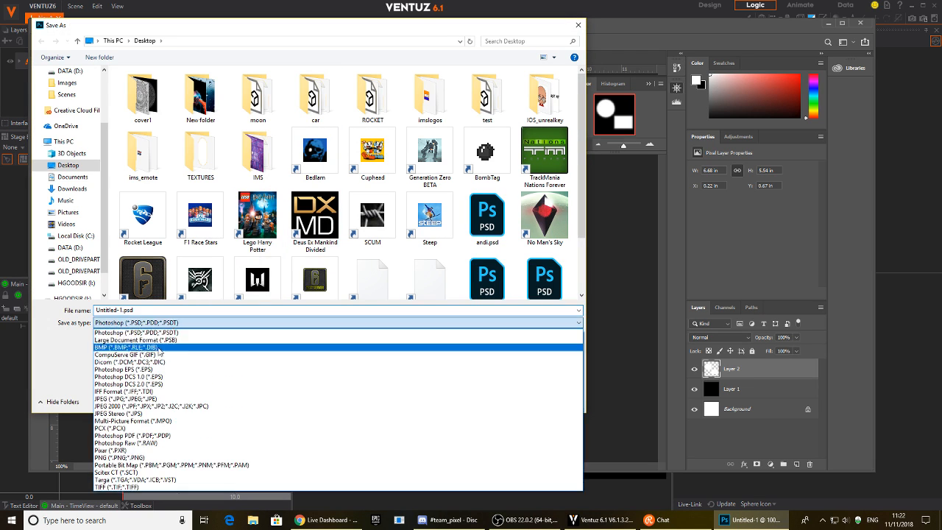
{"action": "left_click", "coordinate": [139, 458]}
{"action": "left_click", "coordinate": [144, 313]}
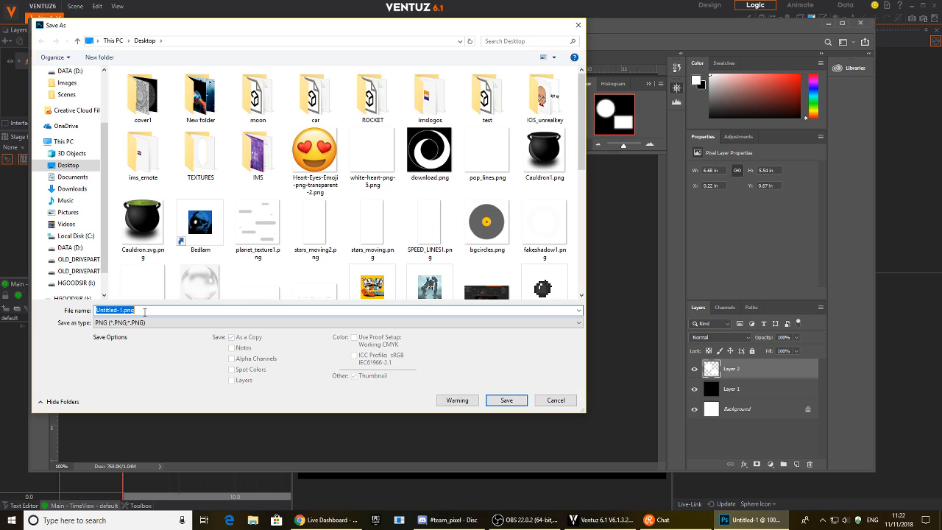
{"action": "type", "text": "reflection1"}
{"action": "key", "text": "Return"}
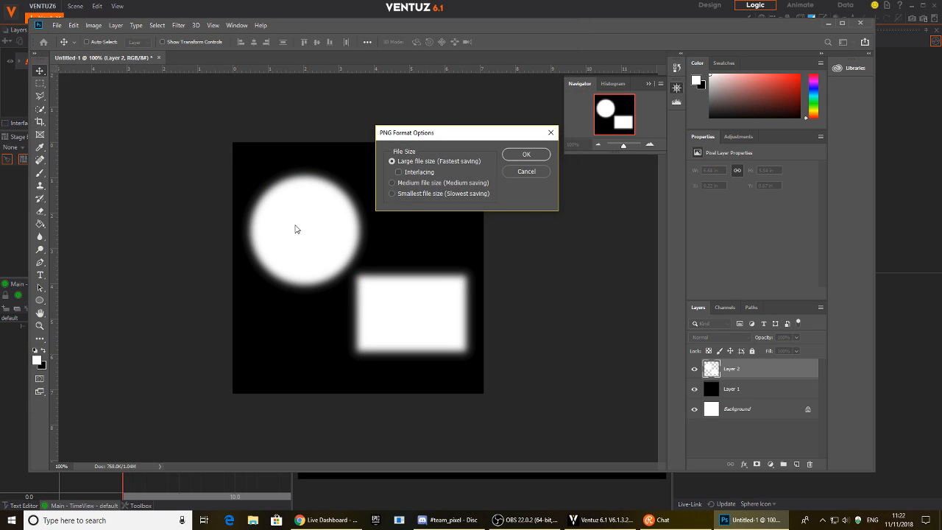
{"action": "left_click", "coordinate": [536, 153]}
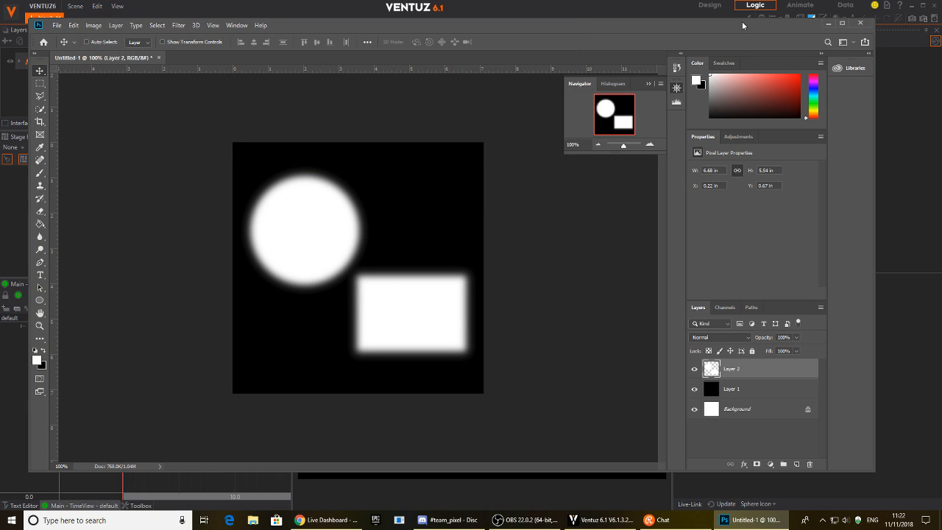
{"action": "key", "text": "alt+Tab"}
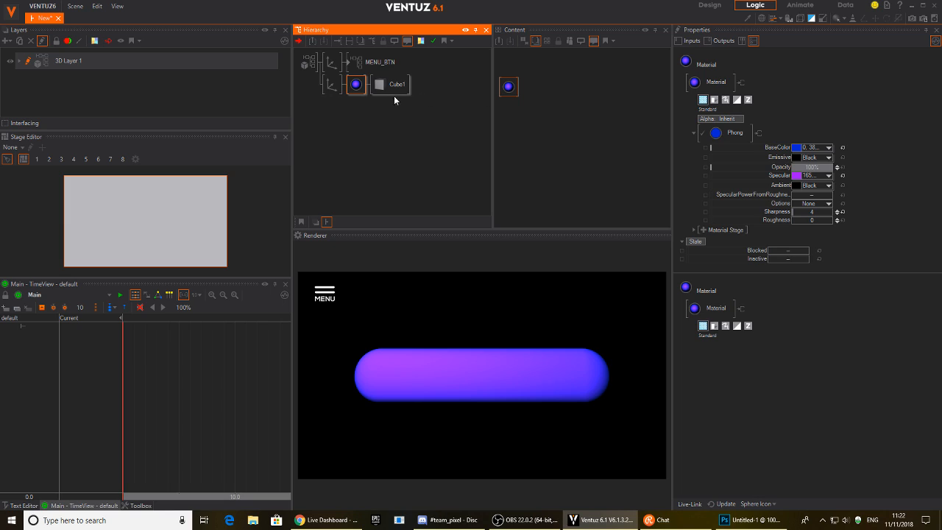
Add a Base texture stage to the capsule's material and collapse the Phong settings.
{"action": "left_click", "coordinate": [513, 90]}
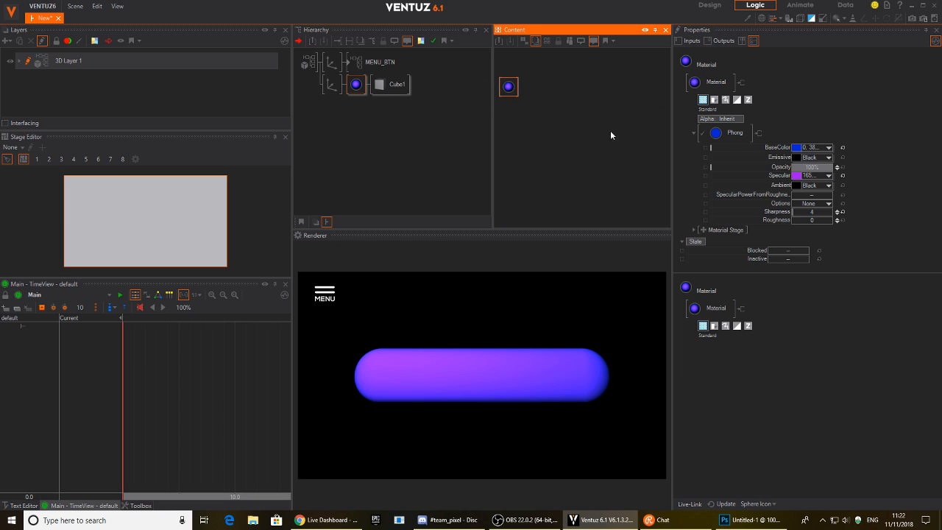
{"action": "left_click", "coordinate": [704, 230]}
{"action": "mouse_move", "coordinate": [686, 229]}
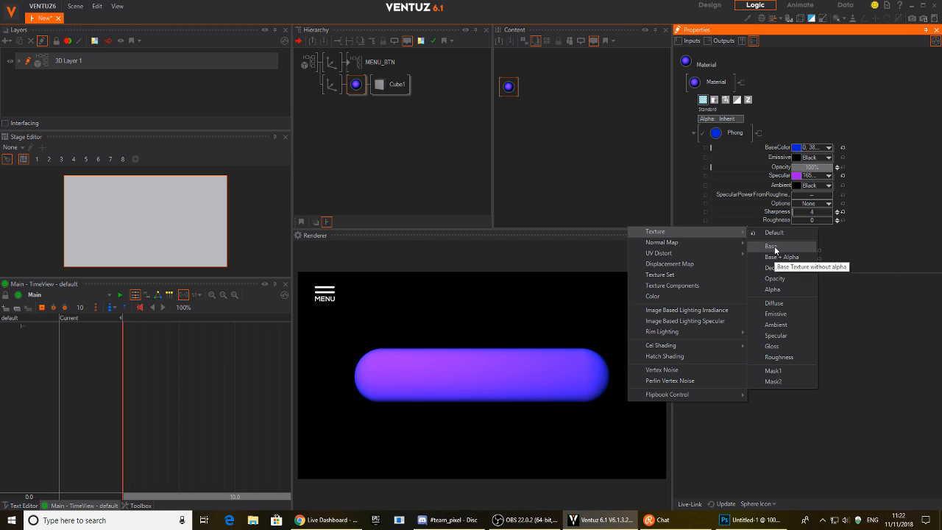
{"action": "left_click", "coordinate": [776, 248]}
{"action": "left_click", "coordinate": [695, 133]}
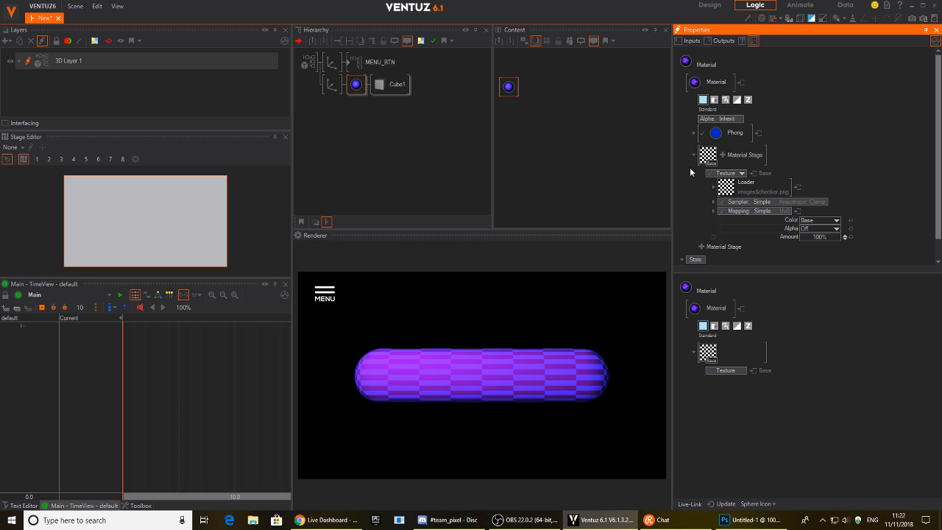
Load reflection1.png from the Desktop into the new texture stage.
{"action": "left_click", "coordinate": [721, 189]}
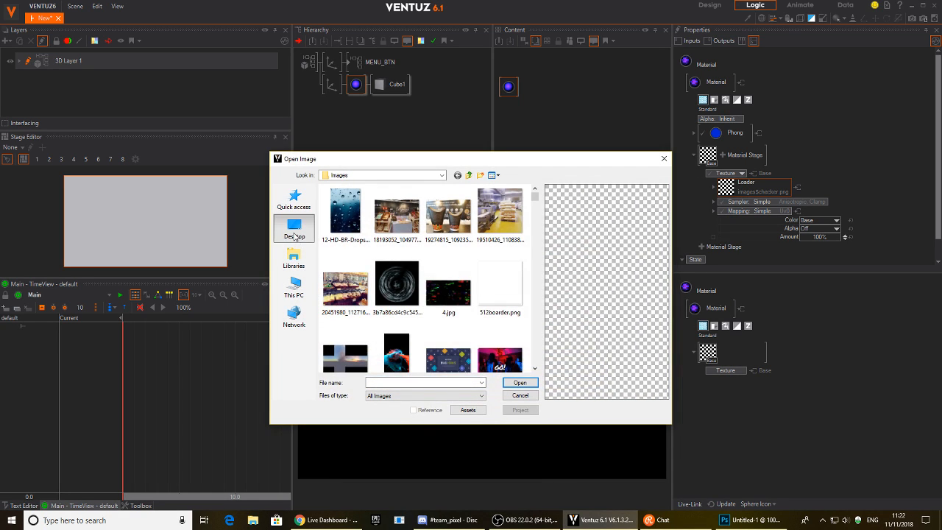
{"action": "left_click", "coordinate": [295, 228]}
{"action": "left_click", "coordinate": [381, 382]}
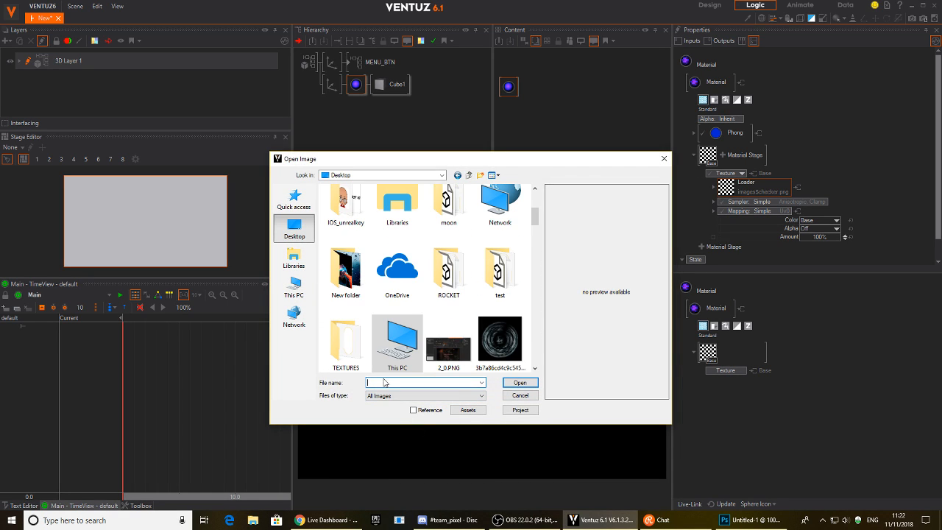
{"action": "type", "text": "rel"}
{"action": "key", "text": "Down"}
{"action": "key", "text": "Return"}
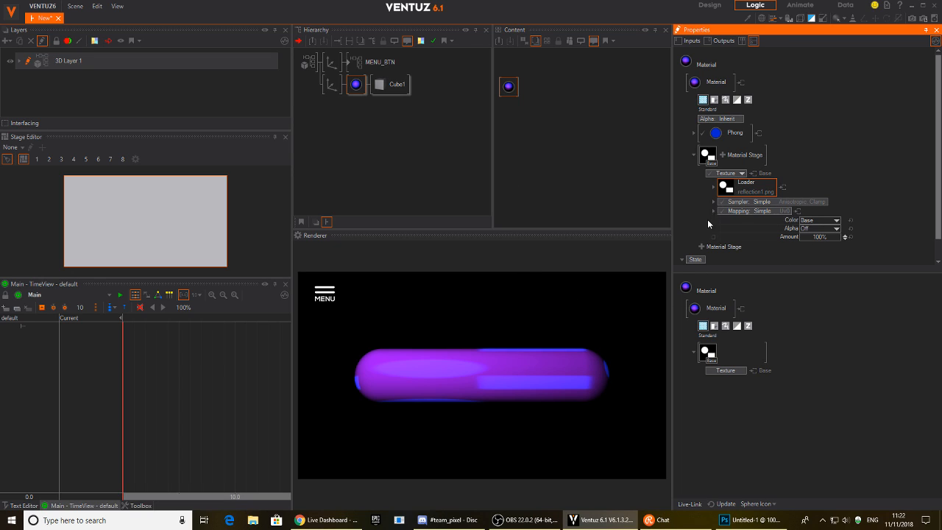
{"action": "scroll", "coordinate": [855, 203], "scroll_direction": "down", "scroll_amount": 1}
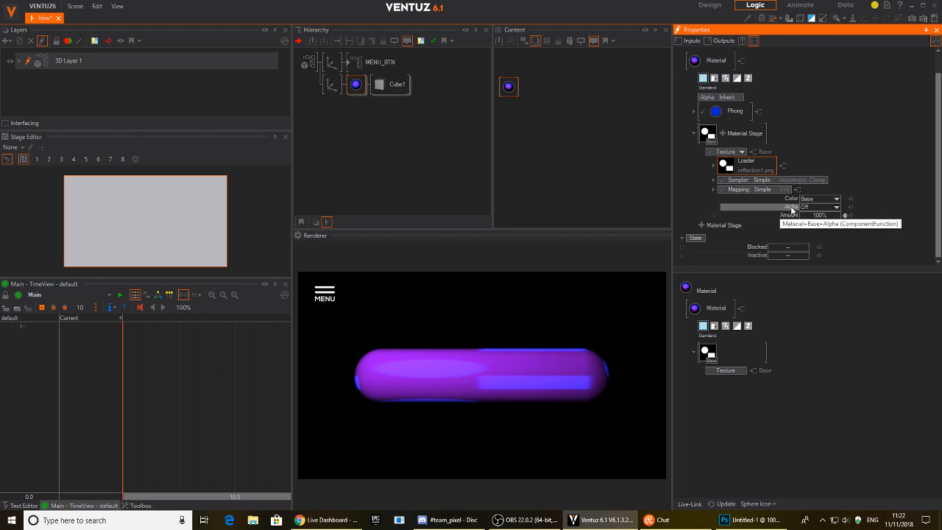
Map the texture as 3D World Space Reflection with Anisotropic Wrap sampling.
{"action": "left_click", "coordinate": [758, 189]}
{"action": "mouse_move", "coordinate": [754, 233]}
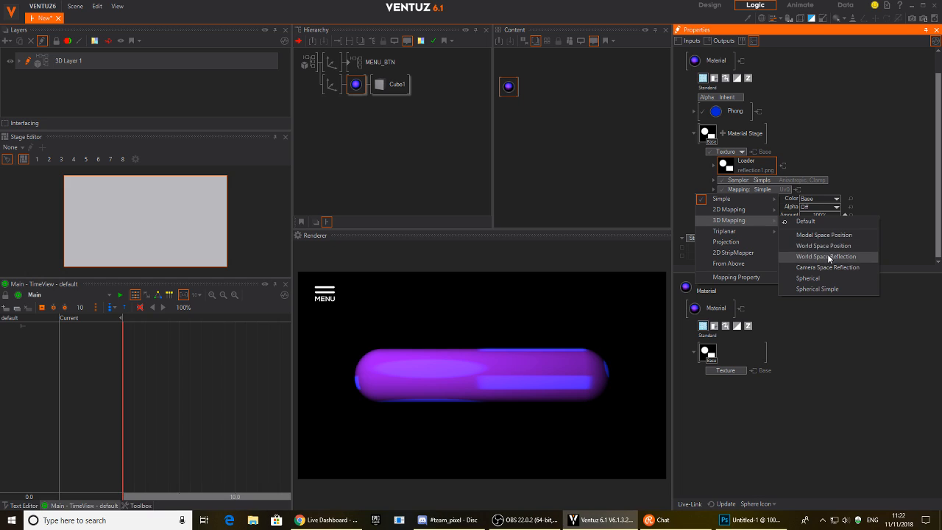
{"action": "left_click", "coordinate": [836, 259]}
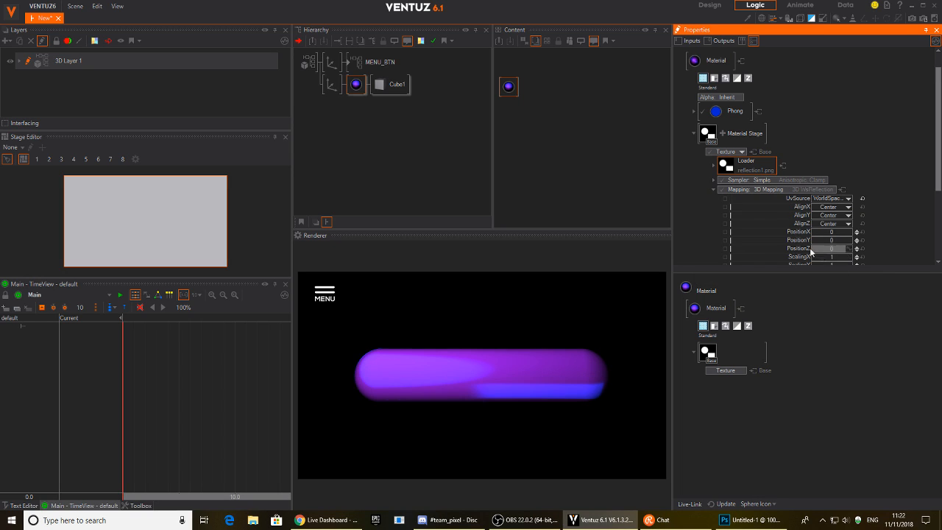
{"action": "scroll", "coordinate": [858, 195], "scroll_direction": "down", "scroll_amount": 1}
{"action": "left_click", "coordinate": [818, 151]}
{"action": "mouse_move", "coordinate": [759, 166]}
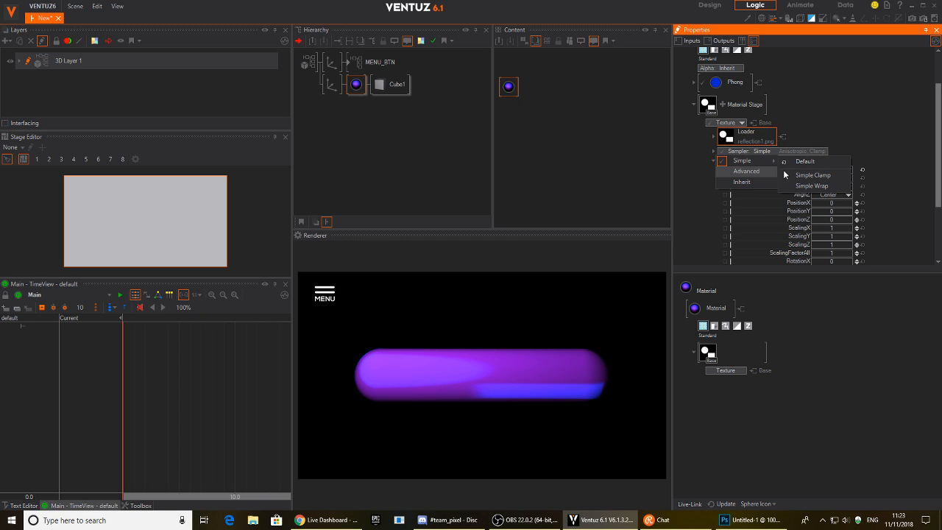
{"action": "left_click", "coordinate": [820, 187]}
Set ScalingFactorAll to 0.24 and stretch the reflection vertically, rotating the capsule to preview.
{"action": "scroll", "coordinate": [919, 154], "scroll_direction": "down", "scroll_amount": 1}
{"action": "scroll", "coordinate": [920, 154], "scroll_direction": "down", "scroll_amount": 1}
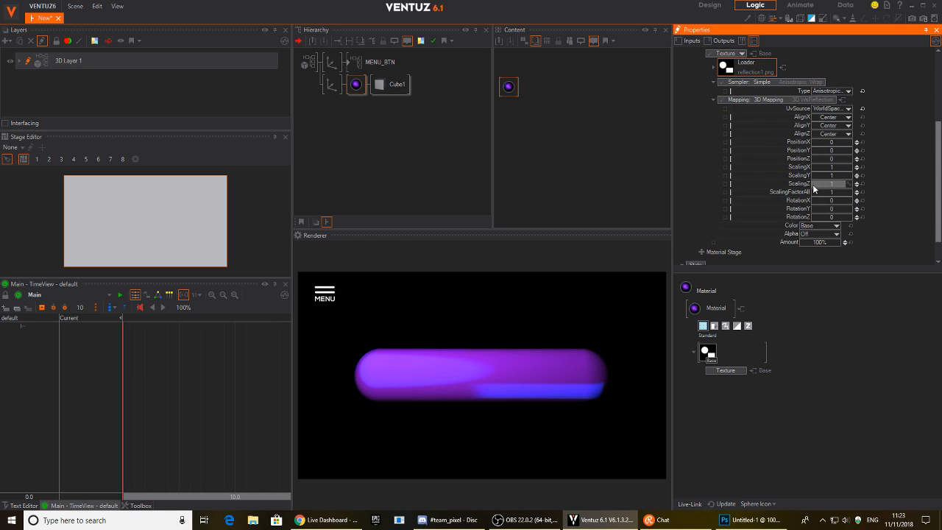
{"action": "left_click_drag", "start_coordinate": [836, 192], "coordinate": [816, 190]}
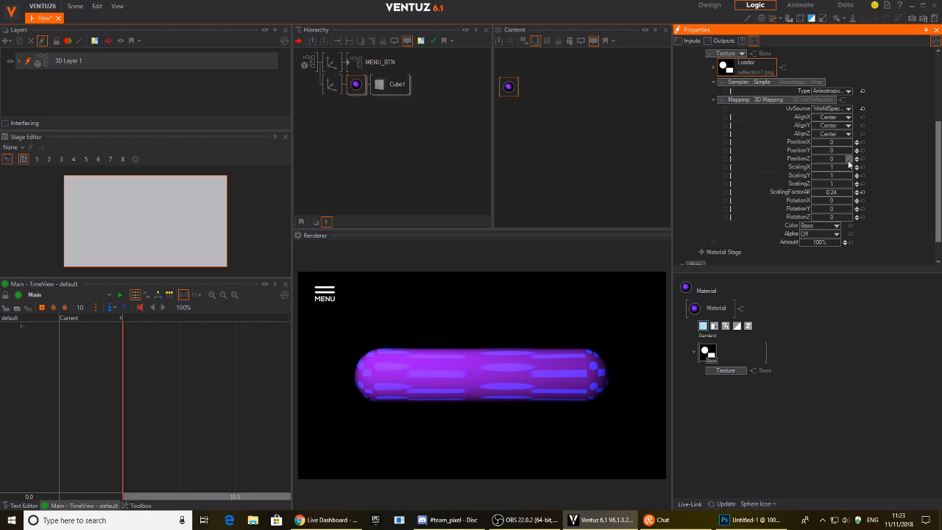
{"action": "mouse_move", "coordinate": [847, 176]}
{"action": "left_mouse_down"}
{"action": "mouse_move", "coordinate": [854, 183]}
{"action": "mouse_move", "coordinate": [813, 168]}
{"action": "mouse_move", "coordinate": [832, 171]}
{"action": "left_mouse_up"}
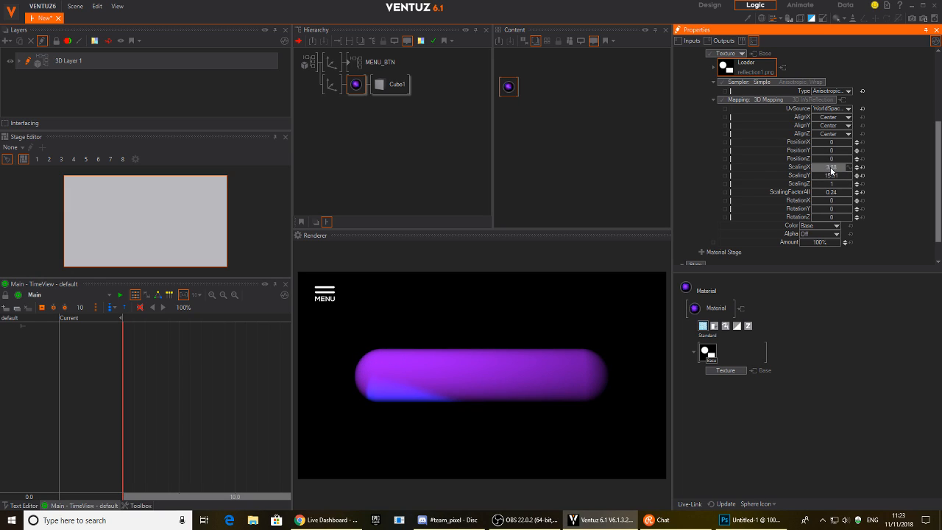
{"action": "left_click", "coordinate": [333, 85]}
{"action": "left_click_drag", "start_coordinate": [787, 124], "coordinate": [797, 129]}
{"action": "left_click", "coordinate": [356, 84]}
Offset the reflection to Position X 0.49, Y 1.26, keeping the texture amount at 100%.
{"action": "scroll", "coordinate": [858, 215], "scroll_direction": "down", "scroll_amount": 3}
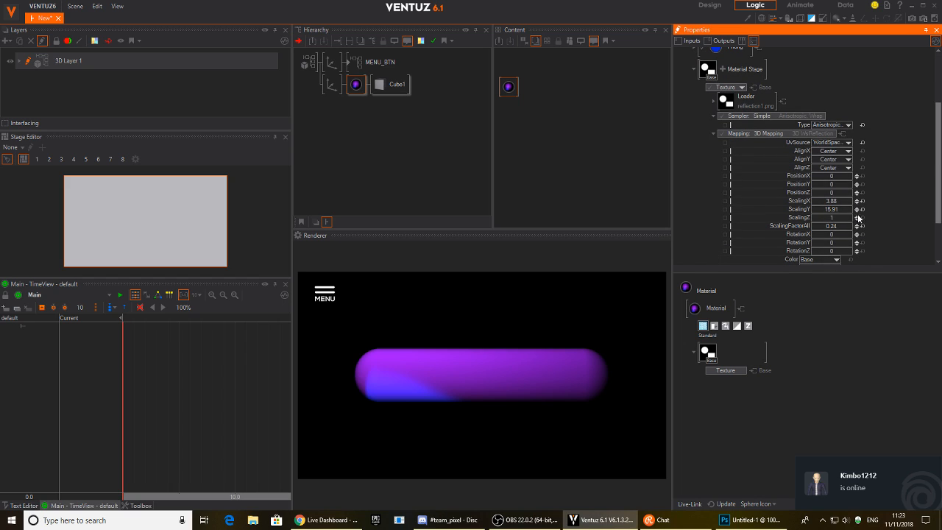
{"action": "mouse_move", "coordinate": [837, 184]}
{"action": "left_mouse_down"}
{"action": "mouse_move", "coordinate": [854, 191]}
{"action": "mouse_move", "coordinate": [830, 188]}
{"action": "mouse_move", "coordinate": [834, 177]}
{"action": "mouse_move", "coordinate": [843, 190]}
{"action": "left_mouse_up"}
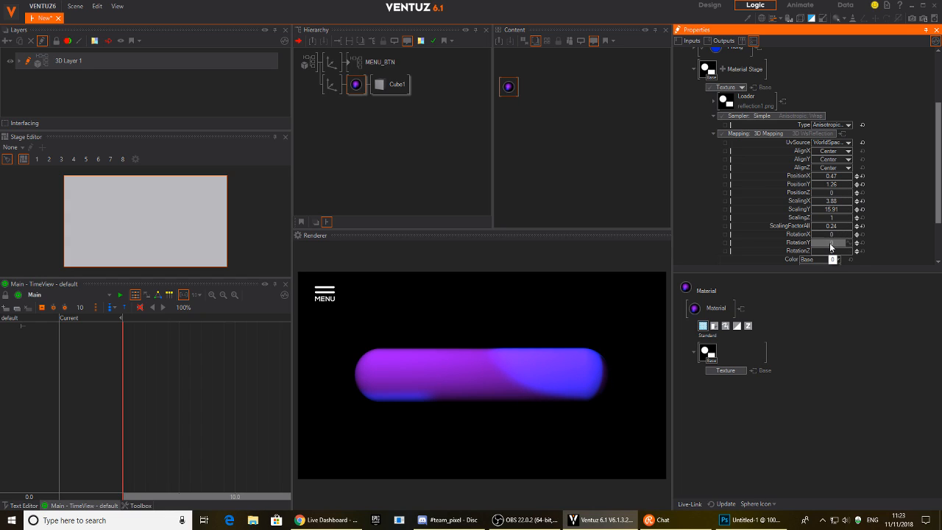
{"action": "left_click_drag", "start_coordinate": [832, 251], "coordinate": [812, 252]}
{"action": "left_click_drag", "start_coordinate": [833, 183], "coordinate": [839, 183]}
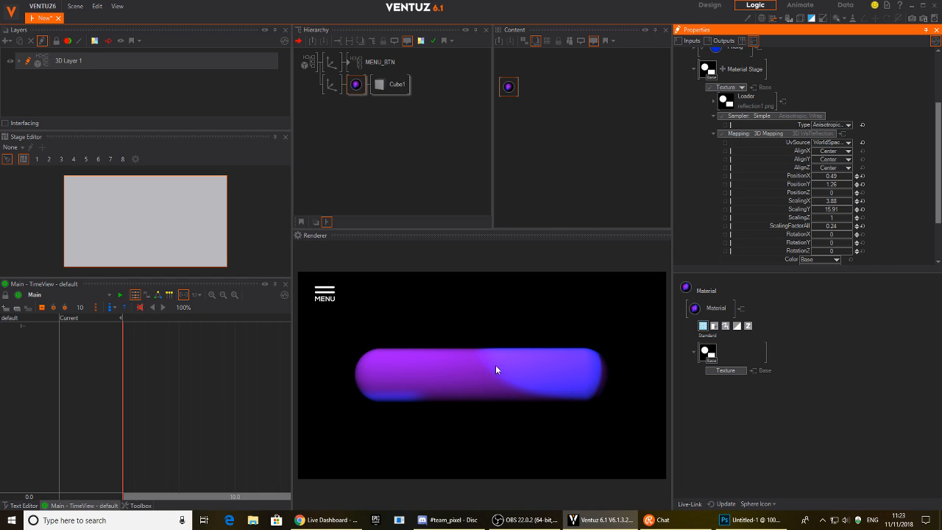
{"action": "scroll", "coordinate": [871, 219], "scroll_direction": "down", "scroll_amount": 3}
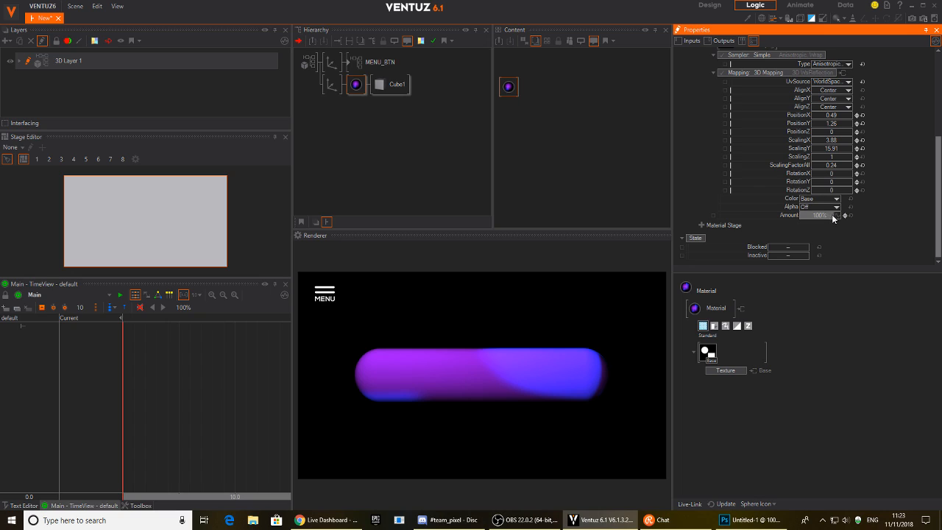
{"action": "left_click_drag", "start_coordinate": [821, 215], "coordinate": [802, 217]}
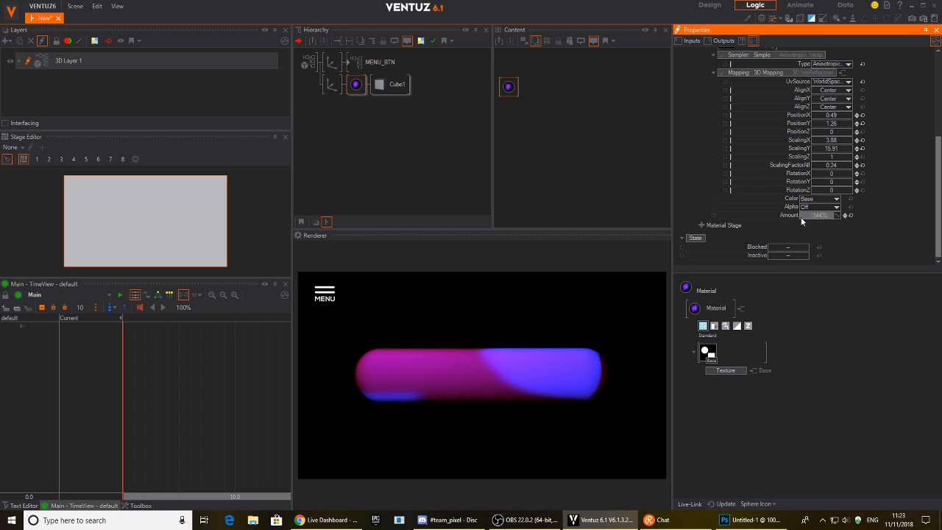
{"action": "left_click", "coordinate": [852, 215]}
{"action": "scroll", "coordinate": [853, 215], "scroll_direction": "up", "scroll_amount": 5}
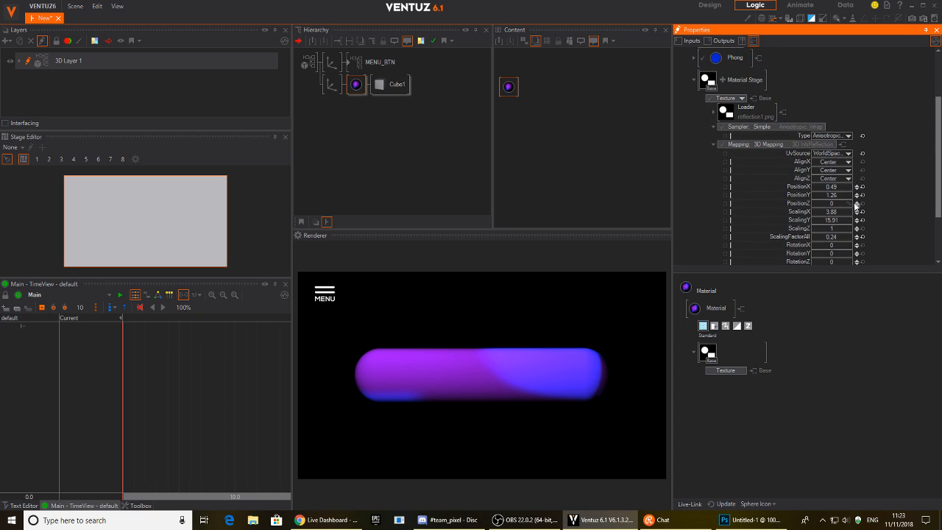
{"action": "scroll", "coordinate": [856, 207], "scroll_direction": "down", "scroll_amount": 5}
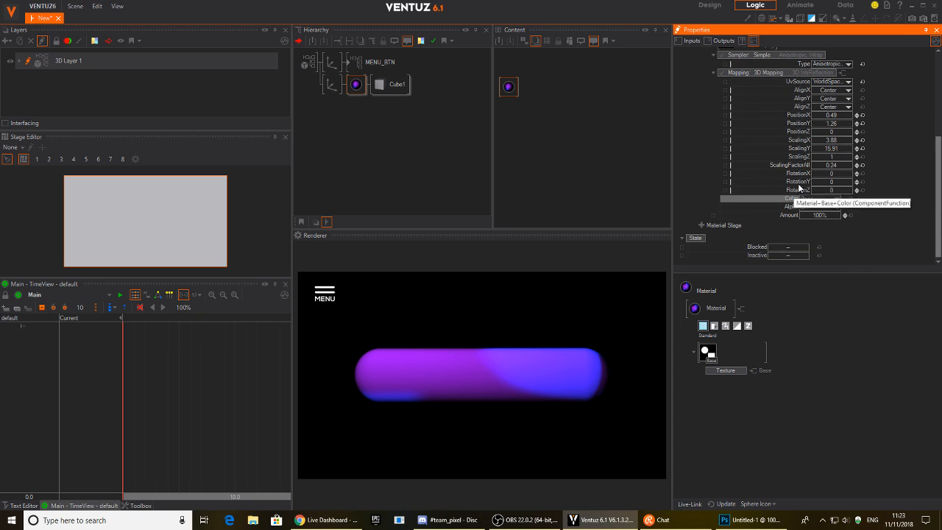
Try blending the reflection texture as Screen (AddSmooth) at 16% amount.
{"action": "left_click", "coordinate": [837, 201]}
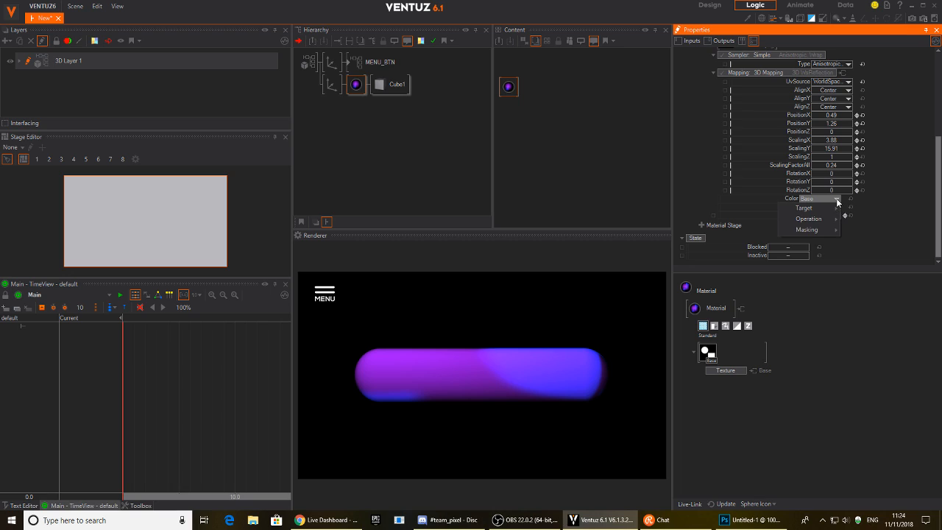
{"action": "mouse_move", "coordinate": [828, 218]}
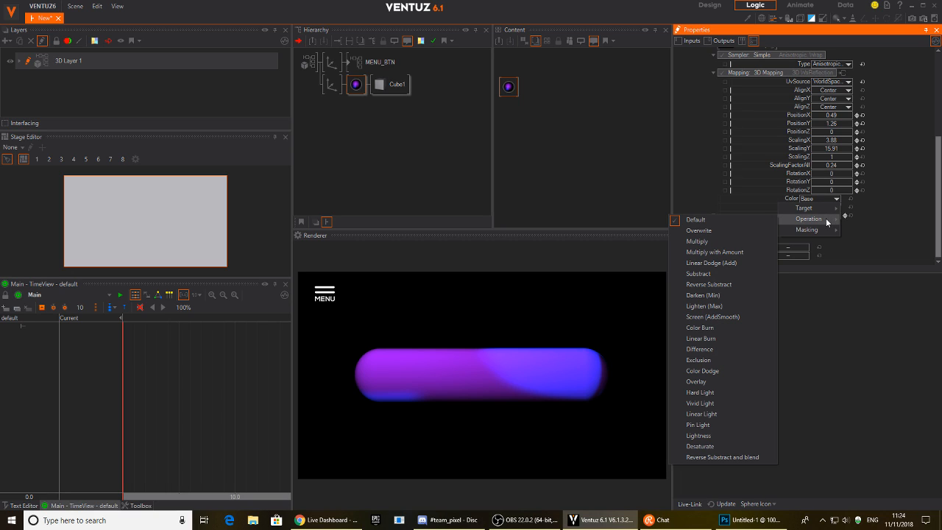
{"action": "left_click", "coordinate": [722, 317]}
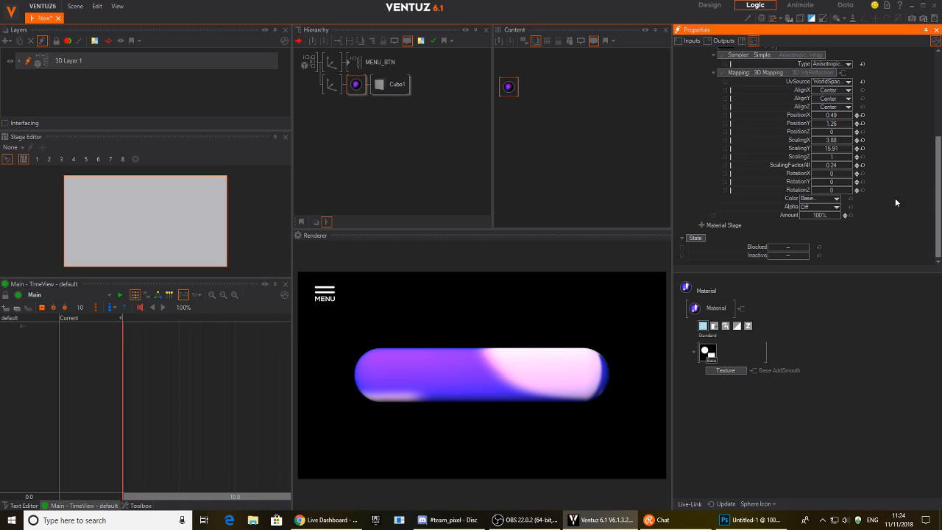
{"action": "mouse_move", "coordinate": [819, 219]}
{"action": "left_mouse_down"}
{"action": "mouse_move", "coordinate": [799, 217]}
{"action": "mouse_move", "coordinate": [840, 217]}
{"action": "mouse_move", "coordinate": [815, 218]}
{"action": "mouse_move", "coordinate": [840, 218]}
{"action": "mouse_move", "coordinate": [829, 215]}
{"action": "left_mouse_up"}
Switch the texture blend to Overlay and raise Amount to about 171.6%.
{"action": "left_click", "coordinate": [838, 199]}
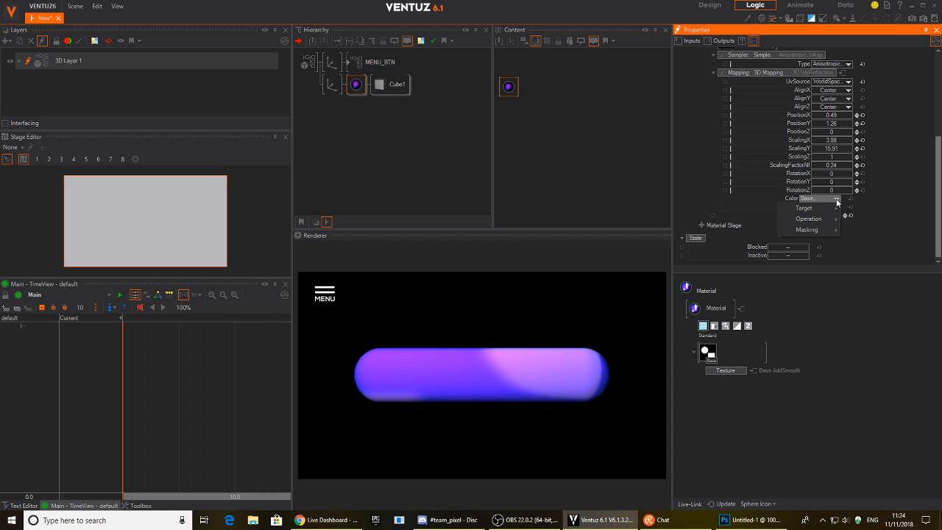
{"action": "mouse_move", "coordinate": [830, 222]}
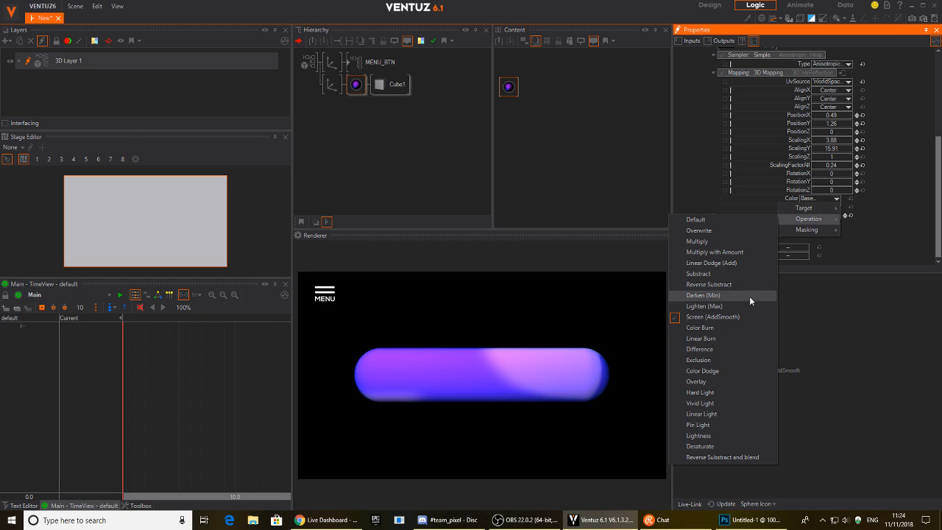
{"action": "left_click", "coordinate": [724, 382]}
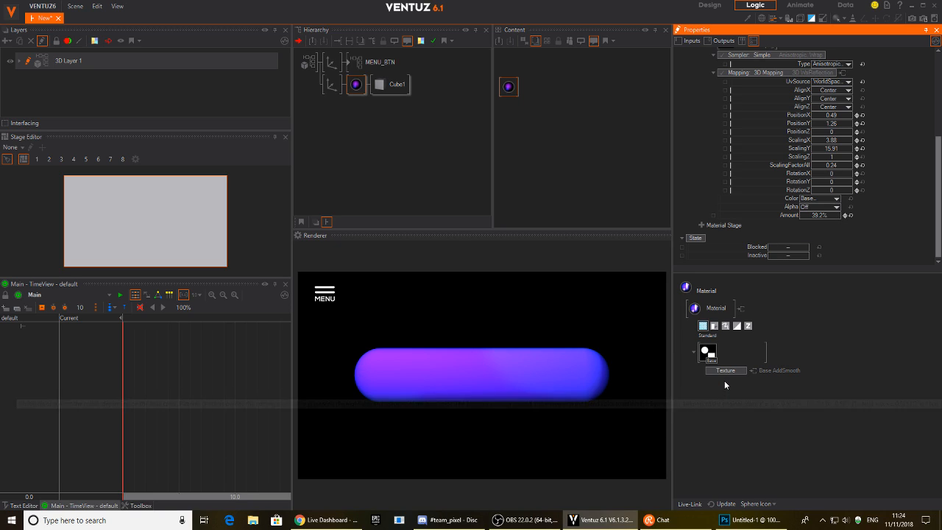
{"action": "left_click_drag", "start_coordinate": [840, 213], "coordinate": [840, 217]}
Tilt the capsule on X, then use Spherical mapping with ScalingFactorAll near 0.2.
{"action": "left_click", "coordinate": [331, 84]}
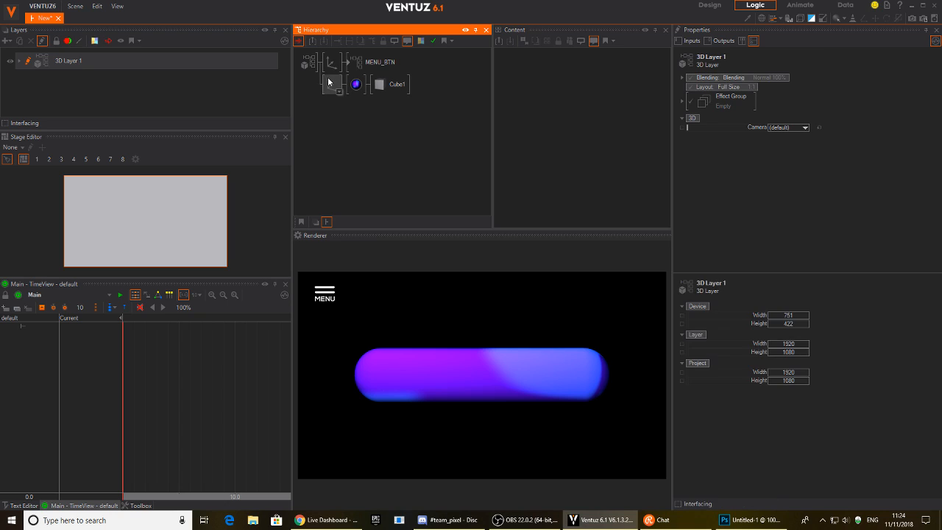
{"action": "left_click_drag", "start_coordinate": [808, 123], "coordinate": [772, 128]}
{"action": "left_click", "coordinate": [356, 84]}
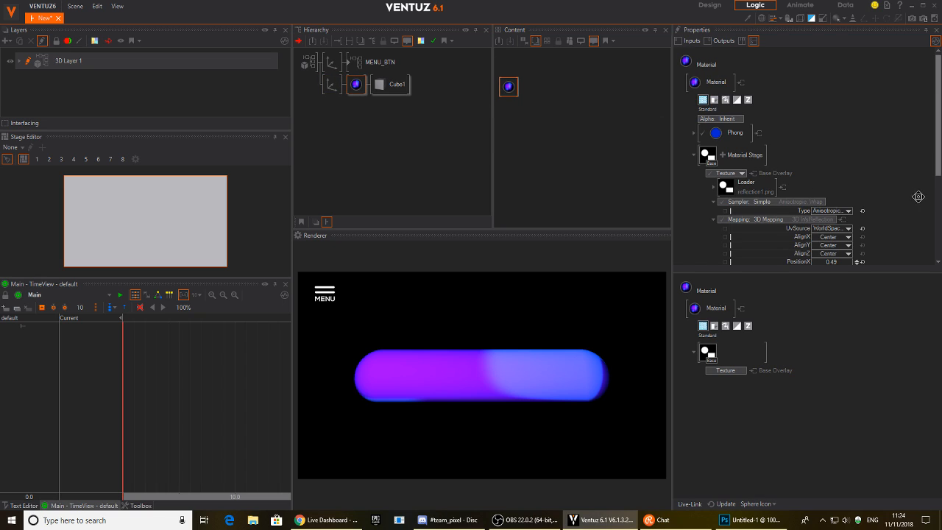
{"action": "scroll", "coordinate": [810, 162], "scroll_direction": "down", "scroll_amount": 2}
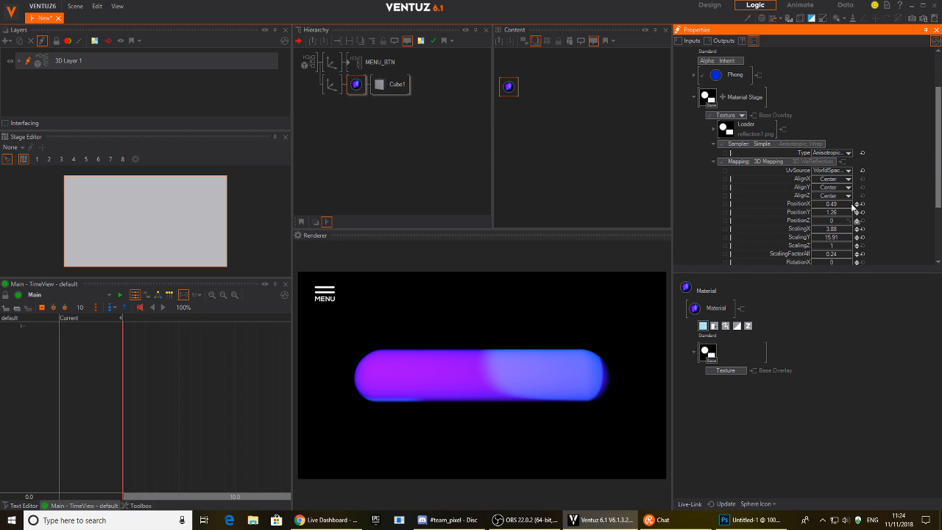
{"action": "left_click", "coordinate": [786, 162]}
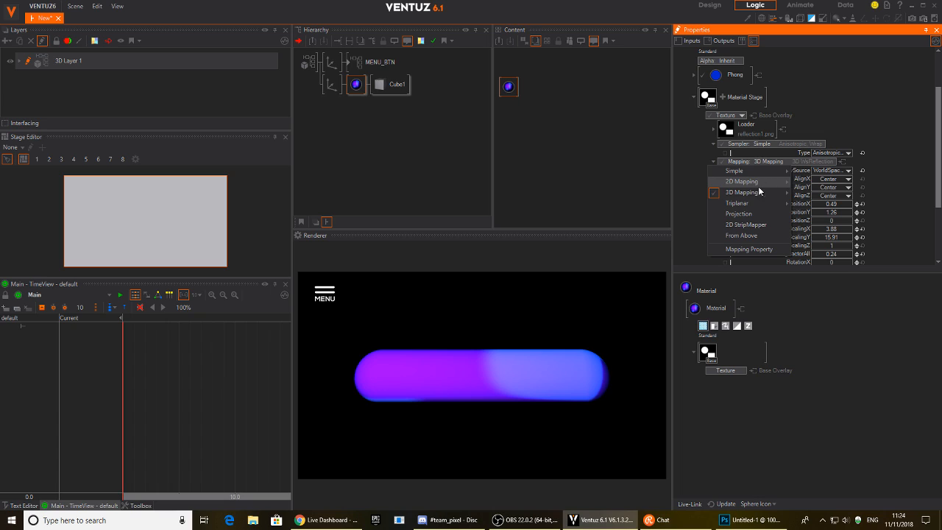
{"action": "mouse_move", "coordinate": [758, 193]}
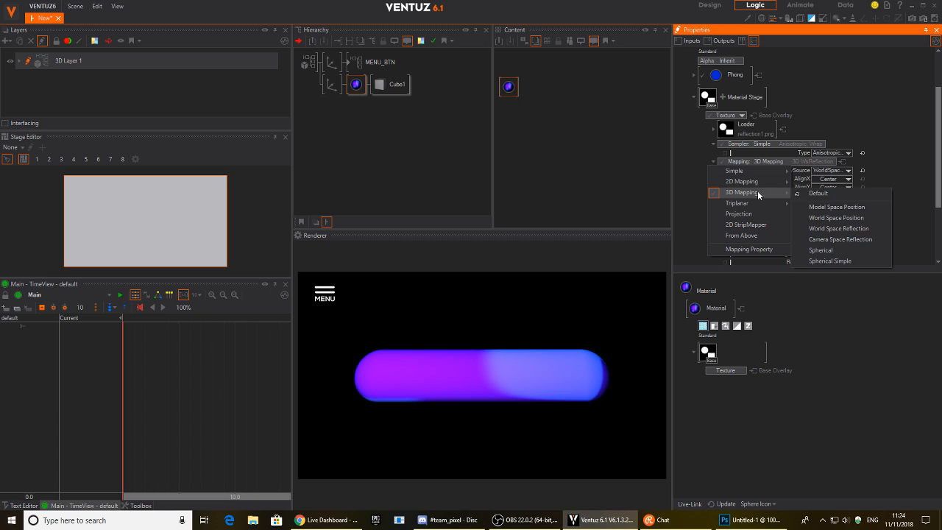
{"action": "left_click", "coordinate": [834, 262]}
{"action": "scroll", "coordinate": [905, 154], "scroll_direction": "down", "scroll_amount": 3}
{"action": "mouse_move", "coordinate": [840, 197]}
{"action": "left_mouse_down"}
{"action": "mouse_move", "coordinate": [853, 201]}
{"action": "mouse_move", "coordinate": [812, 199]}
{"action": "mouse_move", "coordinate": [824, 202]}
{"action": "left_mouse_up"}
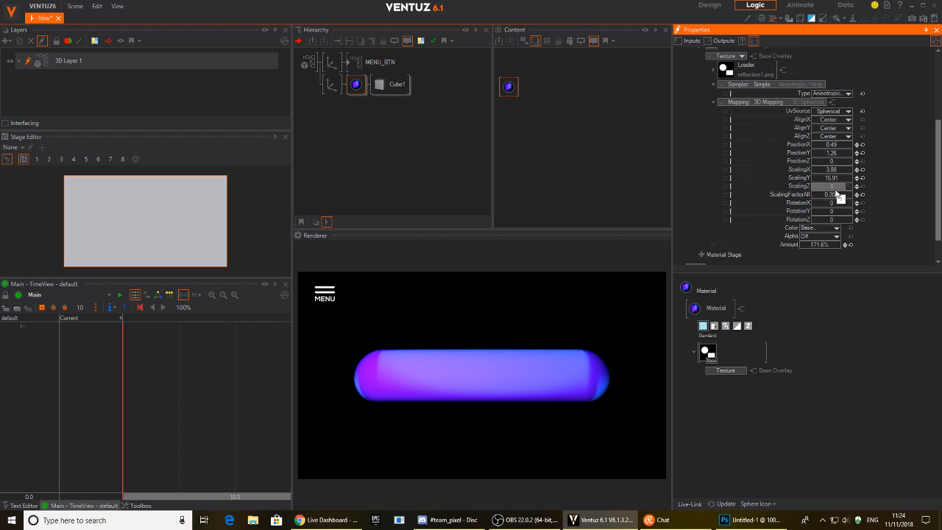
Set the capsule's axis rotation to X 35 and Y 0.
{"action": "left_click", "coordinate": [337, 85]}
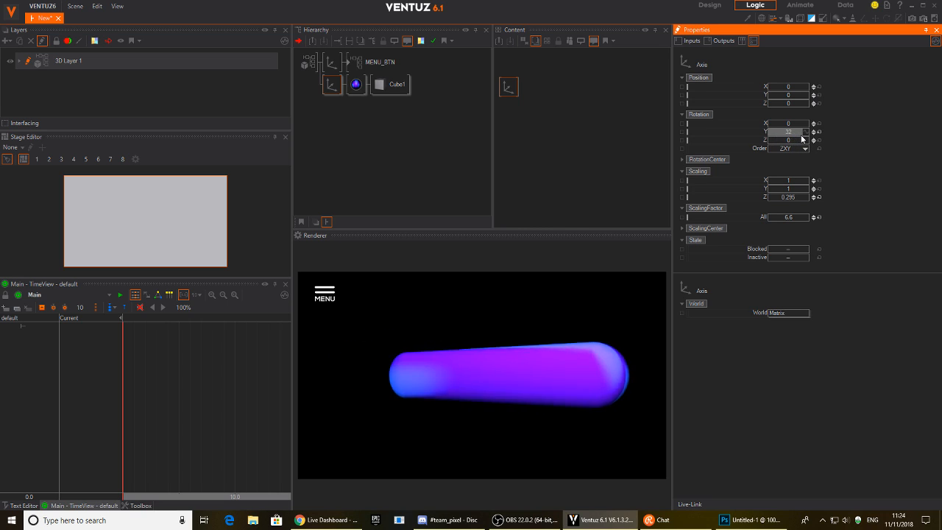
{"action": "left_click_drag", "start_coordinate": [771, 137], "coordinate": [797, 127]}
{"action": "left_click", "coordinate": [820, 131]}
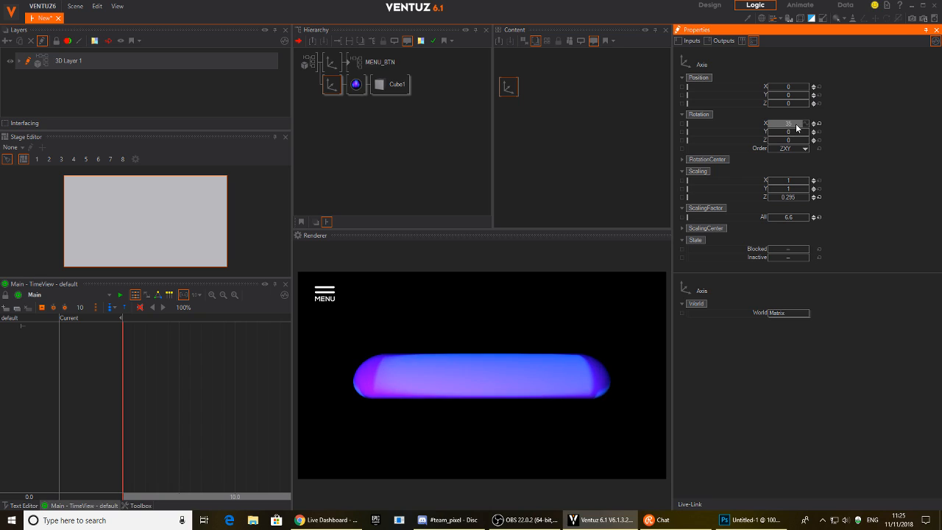
Duplicate the capsule's Axis branch and raise the copy to Position Y 5.97.
{"action": "left_click", "coordinate": [447, 107]}
{"action": "left_click", "coordinate": [329, 81]}
{"action": "left_click_drag", "start_coordinate": [332, 88], "coordinate": [331, 107], "text": "ctrl"}
{"action": "left_click_drag", "start_coordinate": [795, 101], "coordinate": [810, 99]}
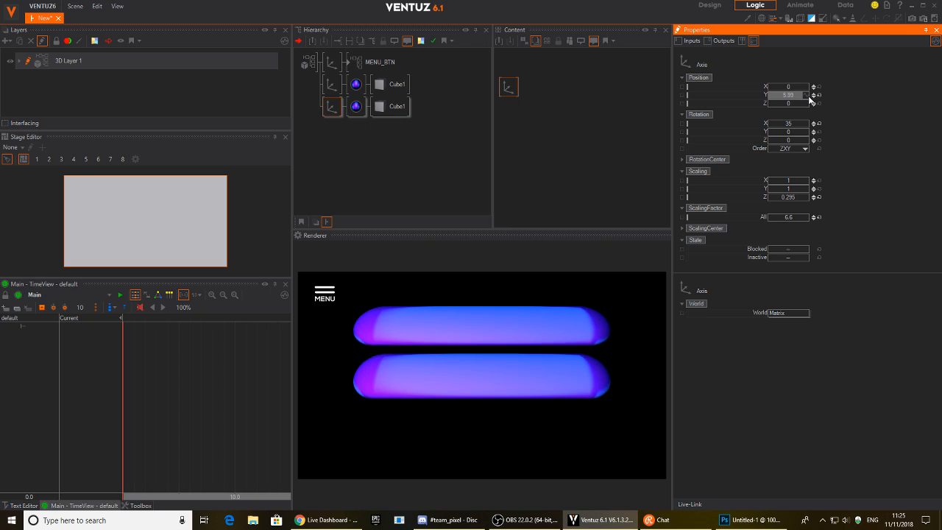
Reduce the copy's bevel radius to 0.201 and flatten it vertically.
{"action": "left_click", "coordinate": [387, 108]}
{"action": "left_click_drag", "start_coordinate": [801, 125], "coordinate": [782, 126]}
{"action": "left_click", "coordinate": [325, 106]}
{"action": "mouse_move", "coordinate": [792, 190]}
{"action": "left_mouse_down"}
{"action": "mouse_move", "coordinate": [775, 189]}
{"action": "mouse_move", "coordinate": [782, 190]}
{"action": "left_mouse_up"}
Darken the copy's Phong base colour to near black and make its specular grey.
{"action": "left_click", "coordinate": [358, 107]}
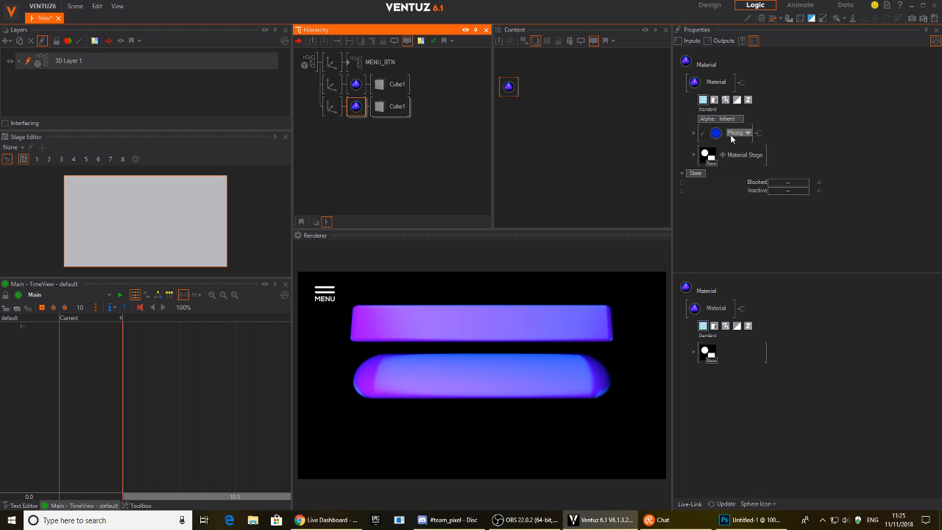
{"action": "left_click", "coordinate": [694, 133]}
{"action": "left_click", "coordinate": [830, 150]}
{"action": "left_click_drag", "start_coordinate": [793, 177], "coordinate": [748, 221]}
{"action": "left_click", "coordinate": [834, 206]}
{"action": "left_click", "coordinate": [830, 177]}
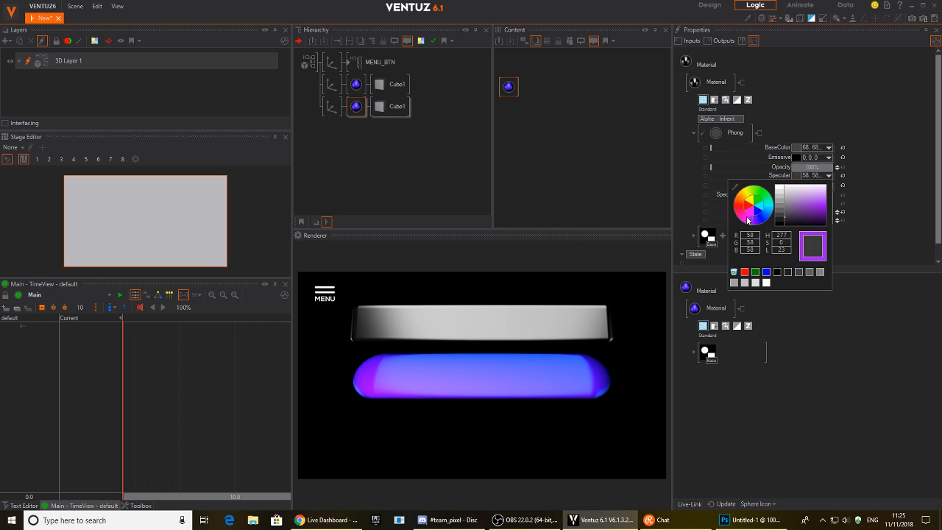
{"action": "left_click", "coordinate": [349, 128]}
Thin the slab to SizeY 0.67 and reset its Y and Z scaling to 1.
{"action": "left_click", "coordinate": [394, 106]}
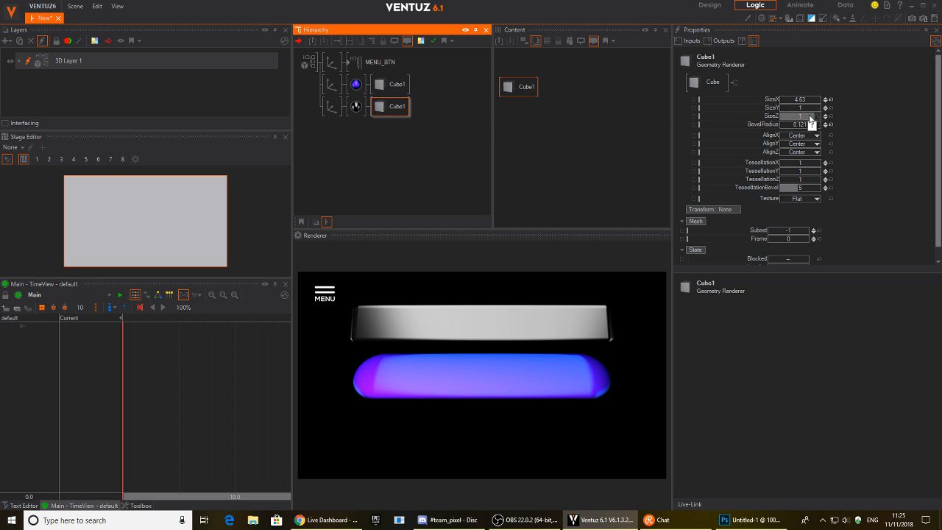
{"action": "left_click_drag", "start_coordinate": [801, 108], "coordinate": [805, 131]}
{"action": "left_click", "coordinate": [332, 106]}
{"action": "left_click", "coordinate": [818, 197]}
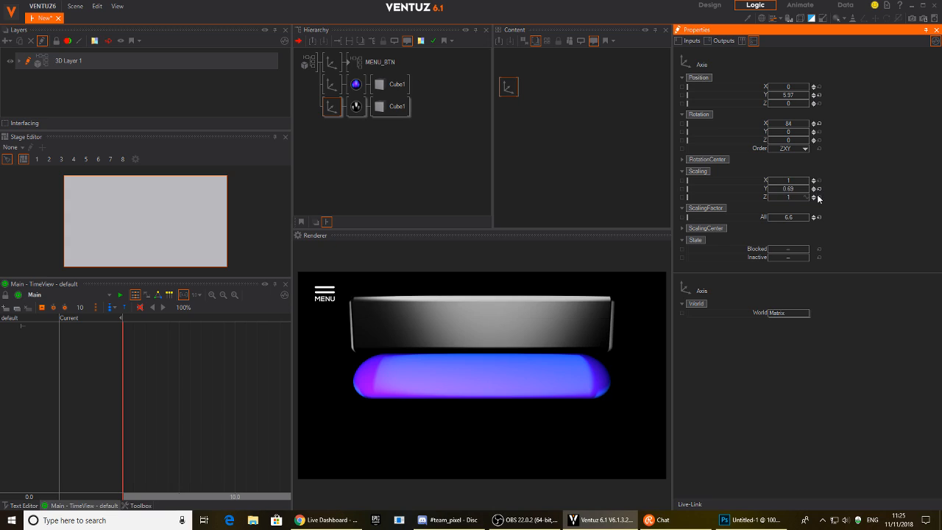
{"action": "left_click", "coordinate": [818, 189]}
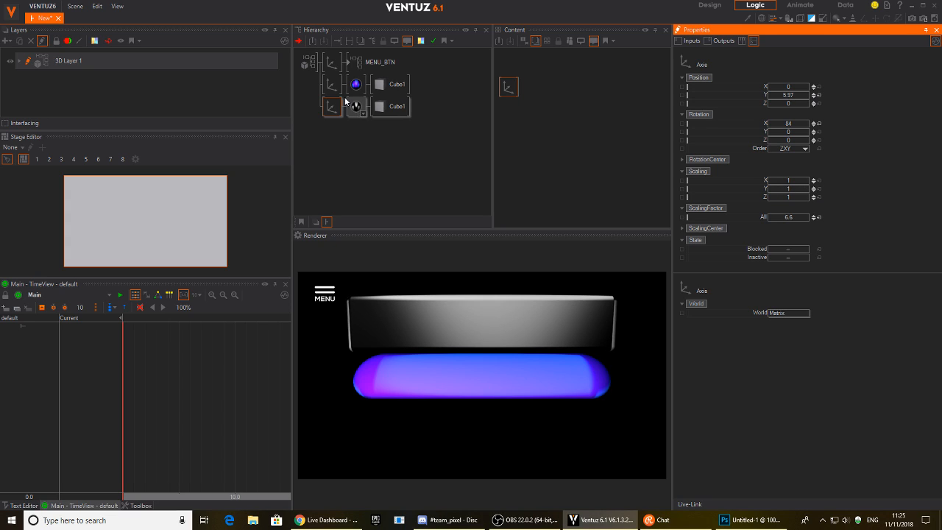
Stretch the cube to SizeX 5.17 with SizeY and SizeZ 0.5, and tilt it around X.
{"action": "left_click", "coordinate": [378, 112]}
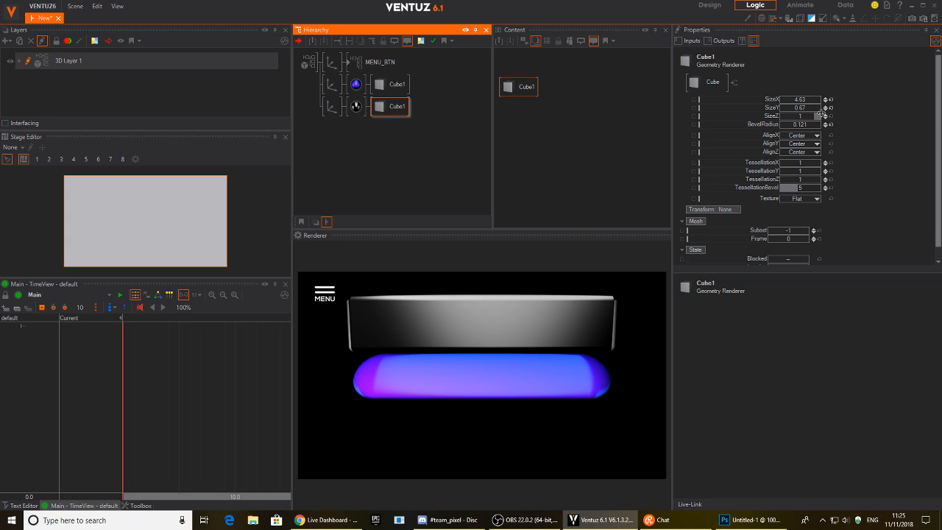
{"action": "left_click", "coordinate": [830, 108]}
{"action": "left_click", "coordinate": [831, 100]}
{"action": "left_click_drag", "start_coordinate": [799, 100], "coordinate": [819, 104]}
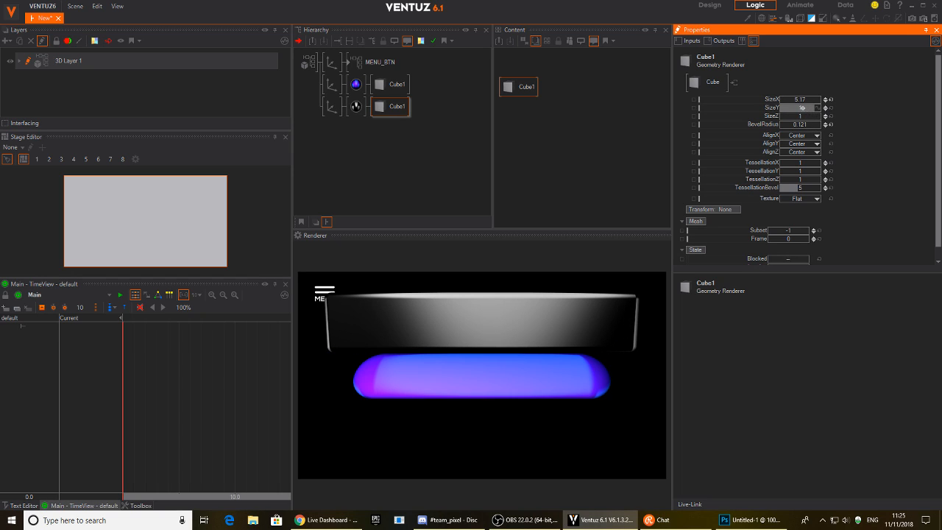
{"action": "left_click_drag", "start_coordinate": [801, 108], "coordinate": [809, 118]}
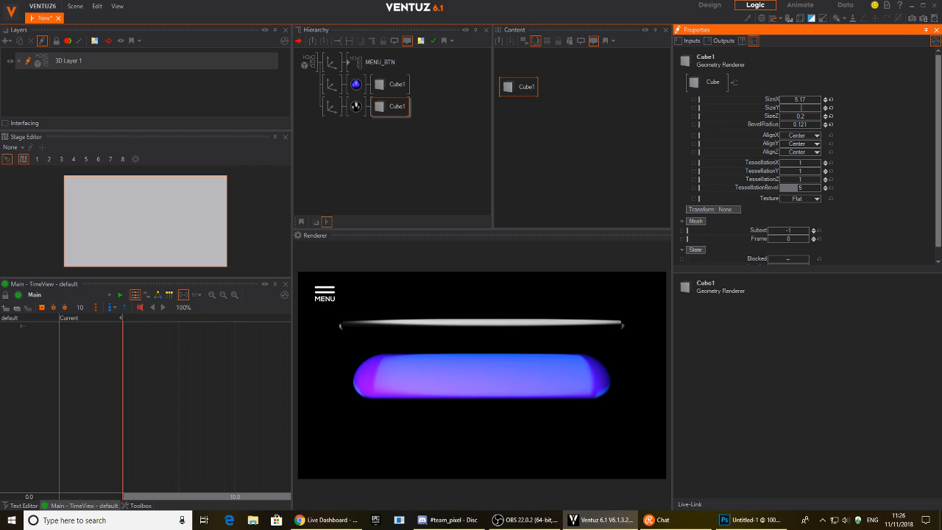
{"action": "left_click_drag", "start_coordinate": [801, 108], "coordinate": [806, 113]}
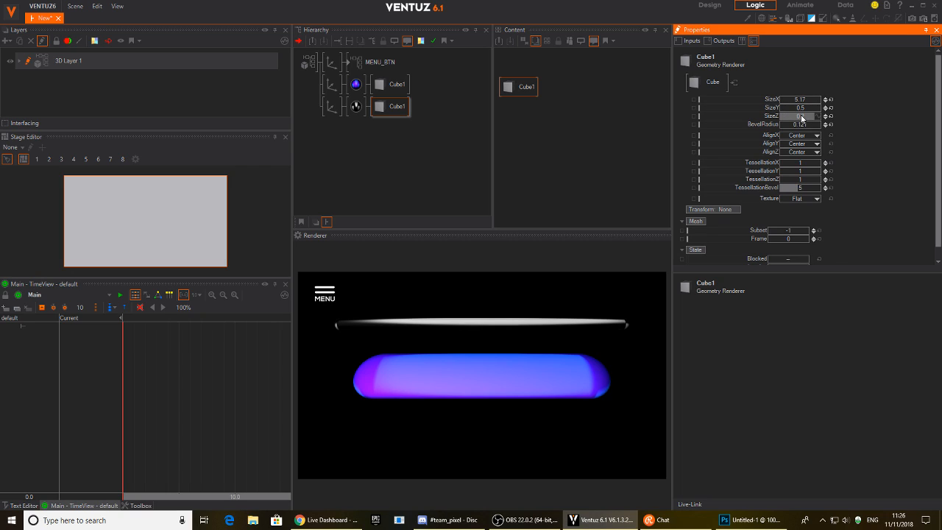
{"action": "left_click_drag", "start_coordinate": [801, 115], "coordinate": [804, 119]}
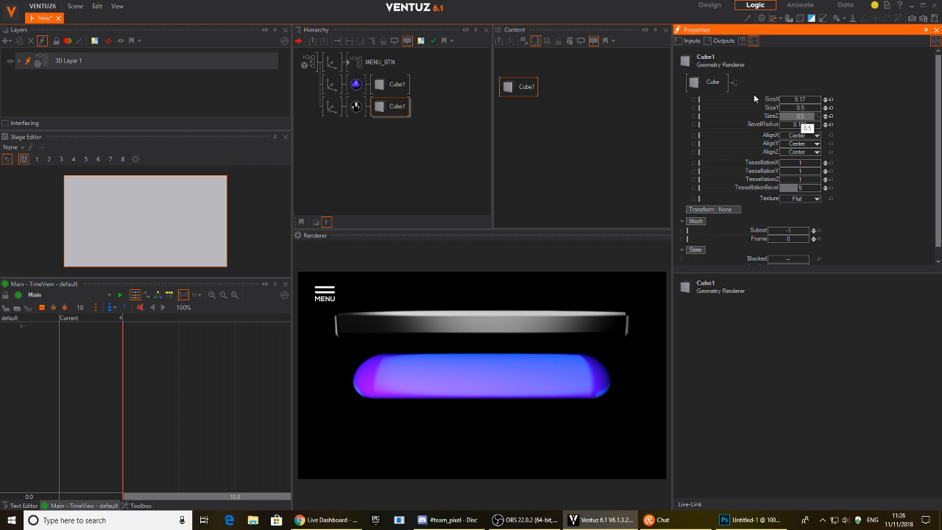
{"action": "left_click", "coordinate": [332, 106]}
{"action": "mouse_move", "coordinate": [793, 125]}
{"action": "left_mouse_down"}
{"action": "mouse_move", "coordinate": [769, 122]}
{"action": "mouse_move", "coordinate": [771, 131]}
{"action": "mouse_move", "coordinate": [806, 127]}
{"action": "left_mouse_up"}
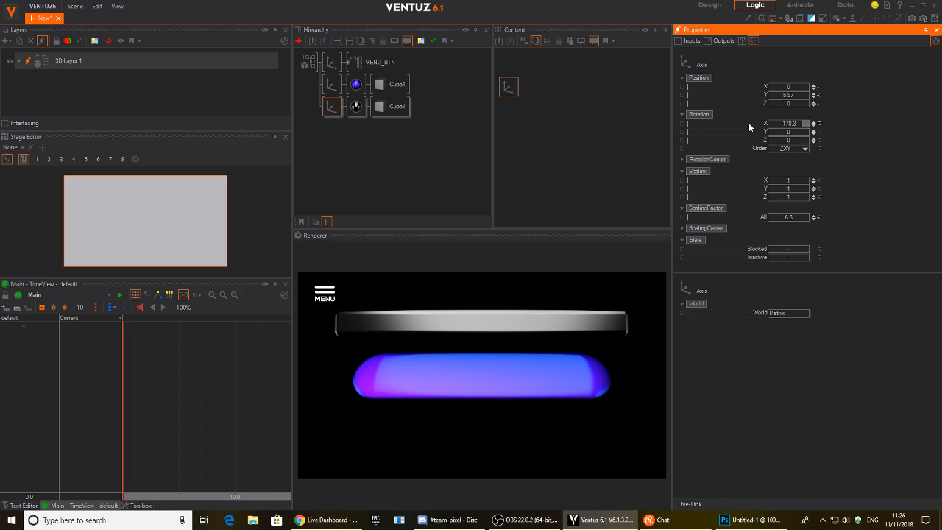
Shrink the slab's texture ScalingFactorAll to 0.097 and reset its Y rotation to 0.
{"action": "left_click", "coordinate": [353, 107]}
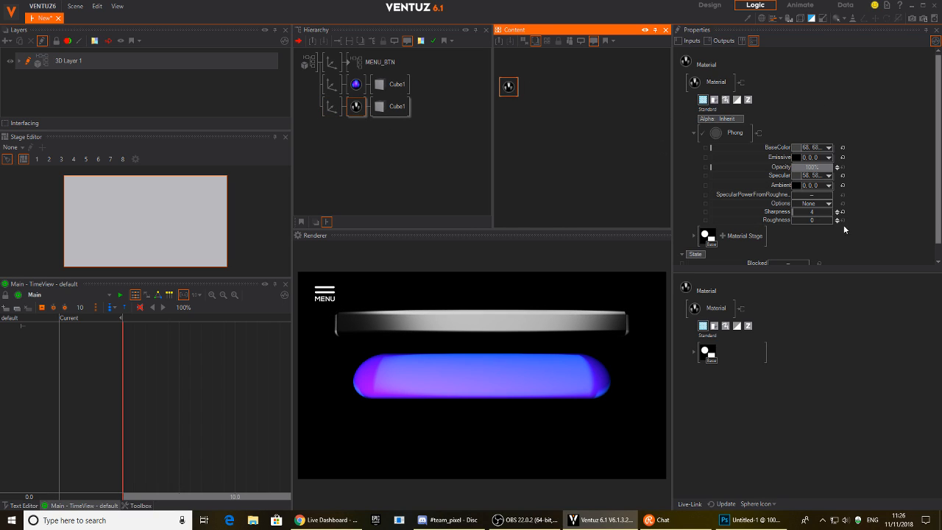
{"action": "left_click", "coordinate": [693, 236]}
{"action": "scroll", "coordinate": [781, 221], "scroll_direction": "down", "scroll_amount": 4}
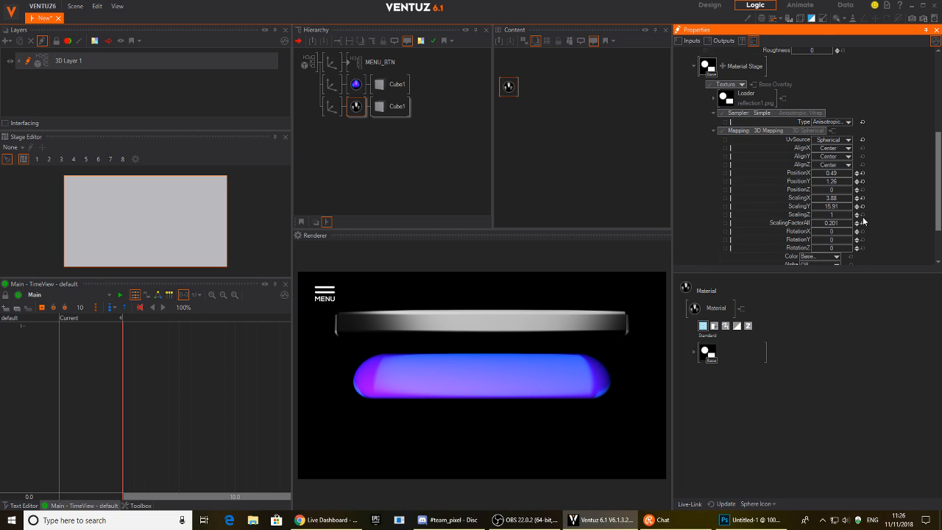
{"action": "left_click_drag", "start_coordinate": [832, 223], "coordinate": [815, 224]}
{"action": "left_click", "coordinate": [332, 106]}
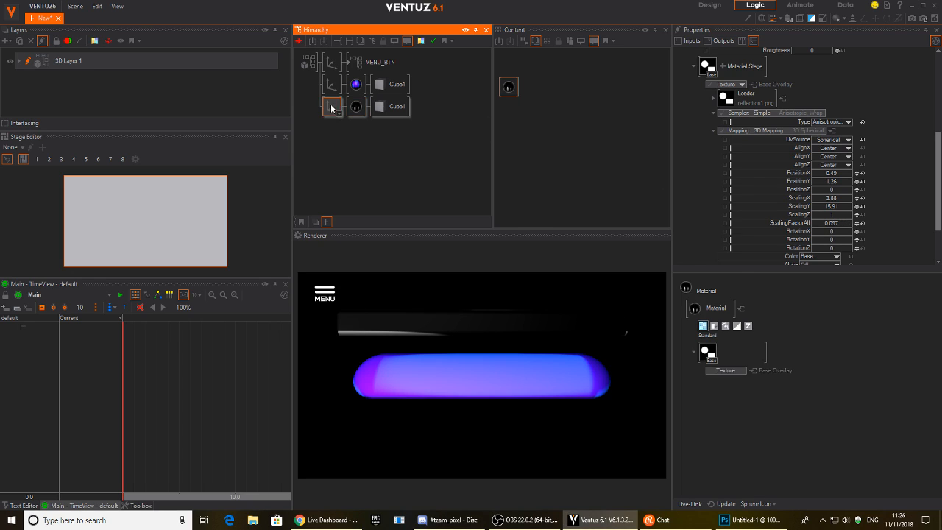
{"action": "mouse_move", "coordinate": [779, 126]}
{"action": "left_mouse_down"}
{"action": "mouse_move", "coordinate": [766, 127]}
{"action": "mouse_move", "coordinate": [795, 133]}
{"action": "left_mouse_up"}
{"action": "left_click", "coordinate": [820, 132]}
Delete the duplicated slab branch and tilt the remaining capsule slightly around X.
{"action": "left_click", "coordinate": [819, 124]}
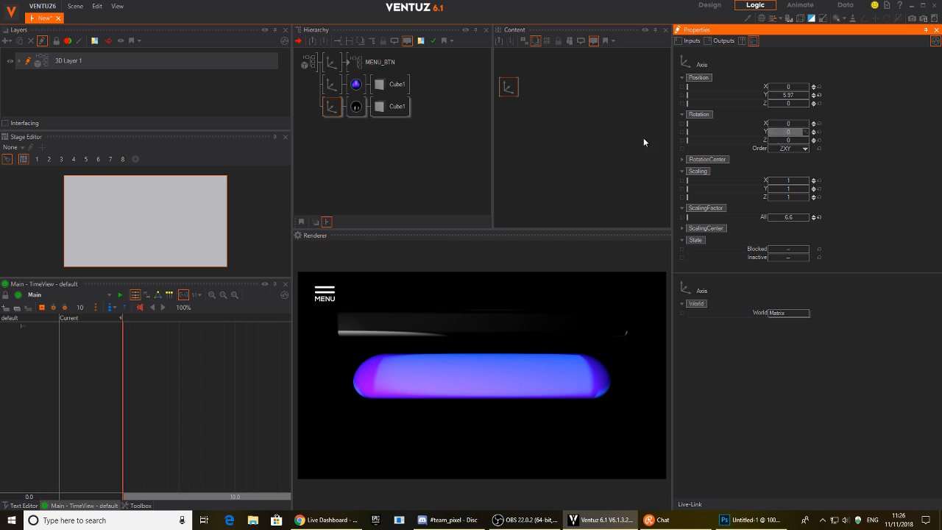
{"action": "left_click", "coordinate": [319, 114]}
{"action": "left_click", "coordinate": [331, 105]}
{"action": "key", "text": "Delete"}
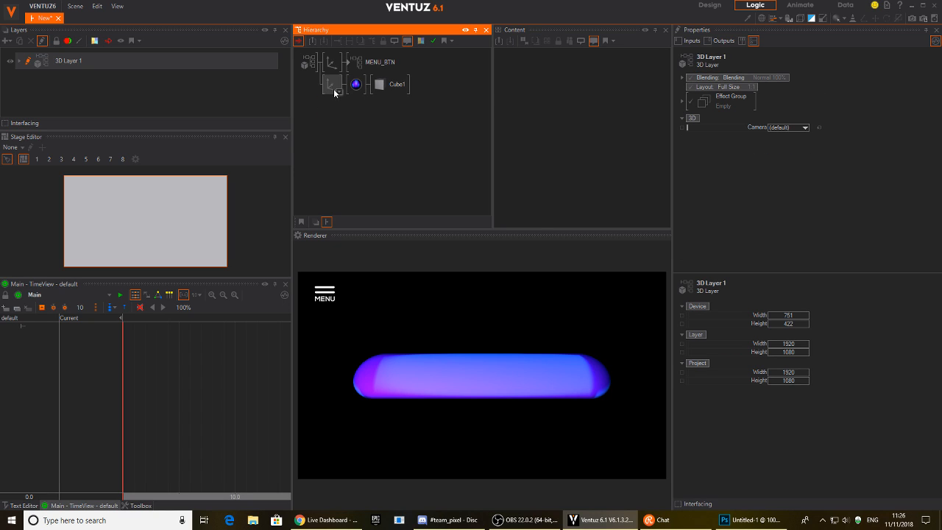
{"action": "left_click", "coordinate": [332, 88]}
{"action": "left_click_drag", "start_coordinate": [790, 125], "coordinate": [770, 125]}
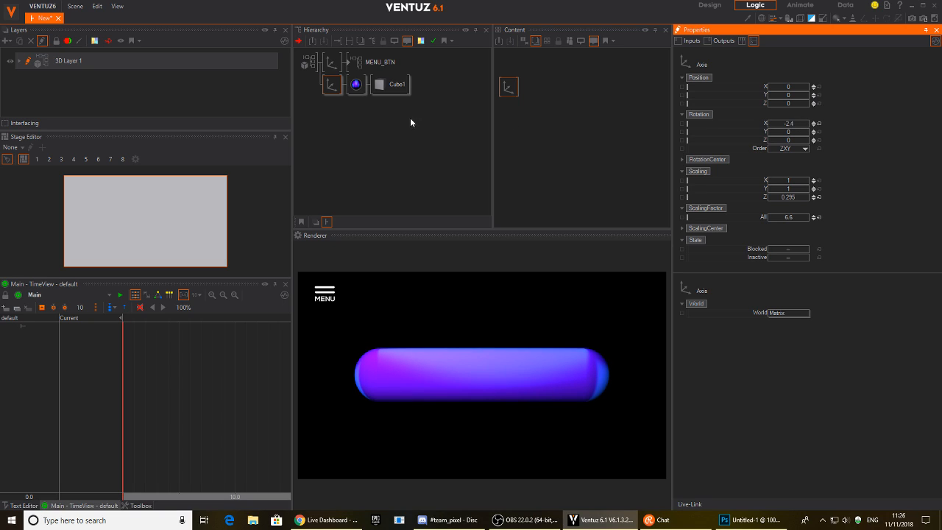
Insert an Axis node under the sphere, beside Cube1.
{"action": "left_click", "coordinate": [348, 116]}
{"action": "double_click", "coordinate": [349, 116]}
{"action": "type", "text": "ax"}
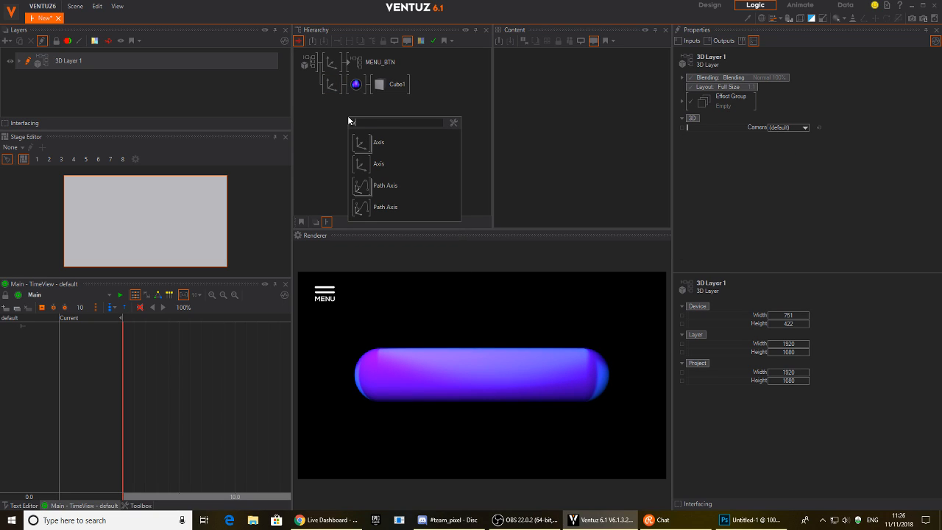
{"action": "key", "text": "Return"}
{"action": "left_click", "coordinate": [335, 85]}
{"action": "left_click", "coordinate": [359, 96]}
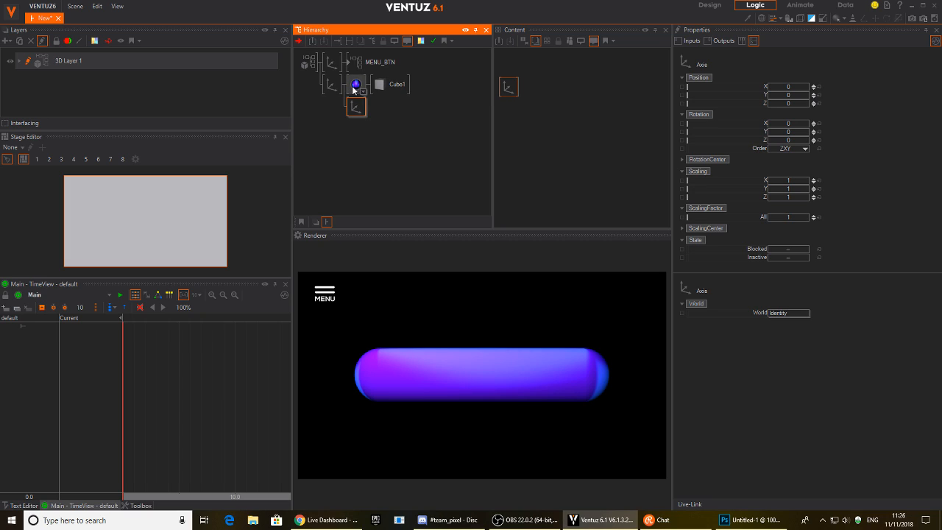
{"action": "left_click_drag", "start_coordinate": [374, 97], "coordinate": [359, 100]}
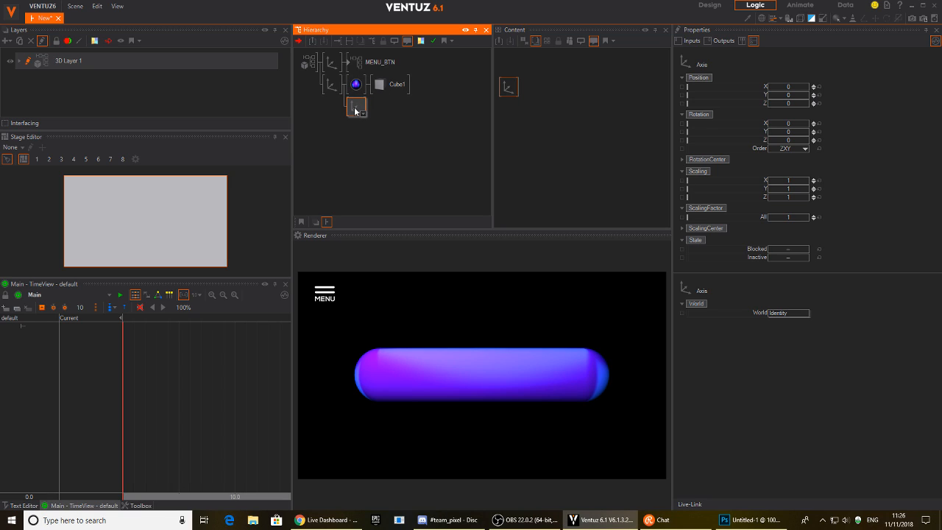
Attach a Text 2D node as Block Text after the new axis.
{"action": "left_click", "coordinate": [356, 111]}
{"action": "type", "text": "tr"}
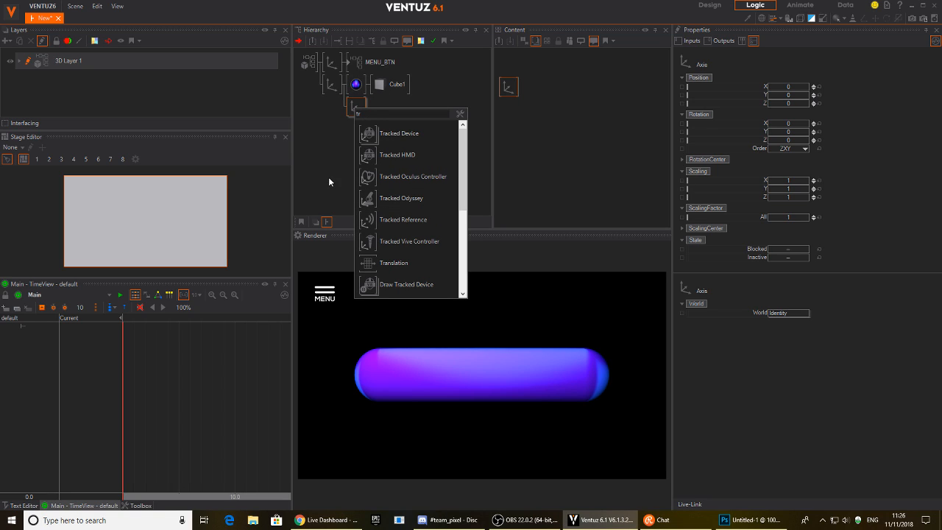
{"action": "key", "text": "BackSpace"}
{"action": "type", "text": "e"}
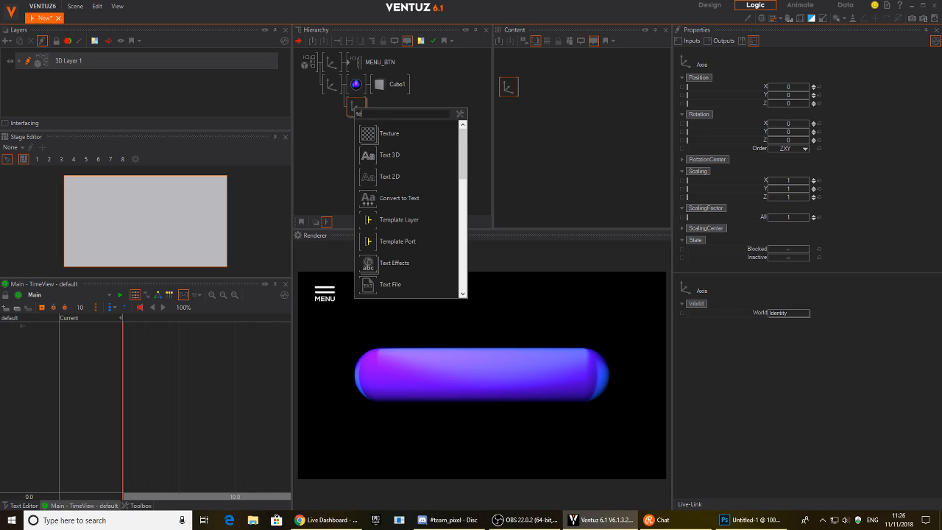
{"action": "left_click", "coordinate": [363, 181]}
{"action": "left_click", "coordinate": [371, 113]}
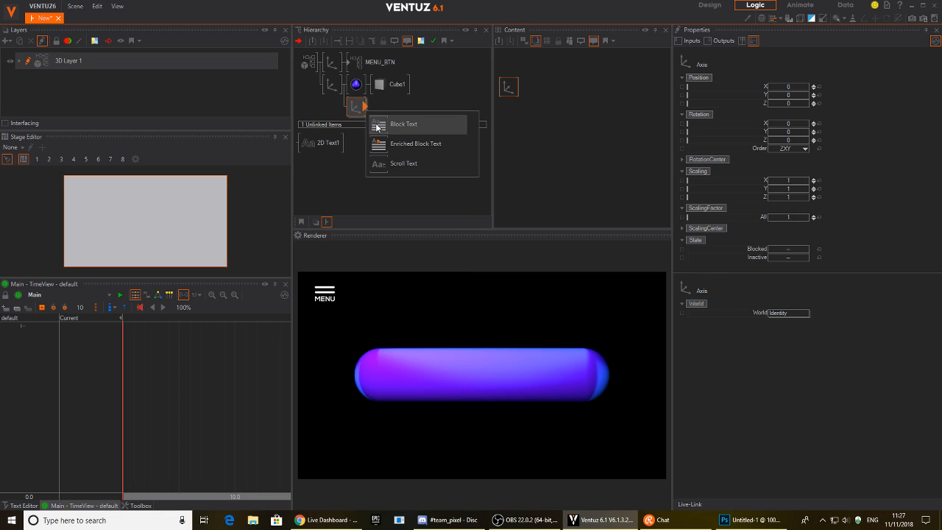
{"action": "left_click", "coordinate": [377, 124]}
Set the Block Text LineAlignment and TextAlignment to Center.
{"action": "left_click", "coordinate": [356, 108]}
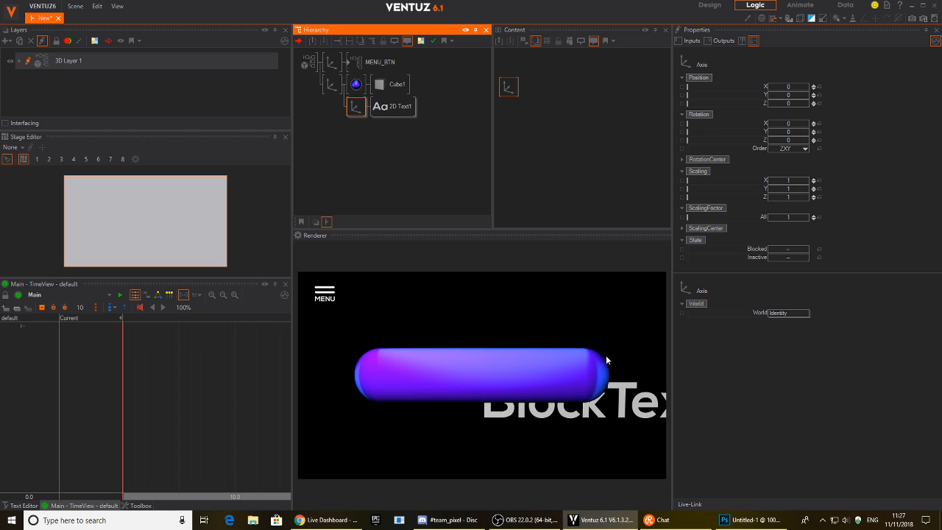
{"action": "left_click", "coordinate": [383, 112]}
{"action": "left_click_drag", "start_coordinate": [508, 117], "coordinate": [526, 136]}
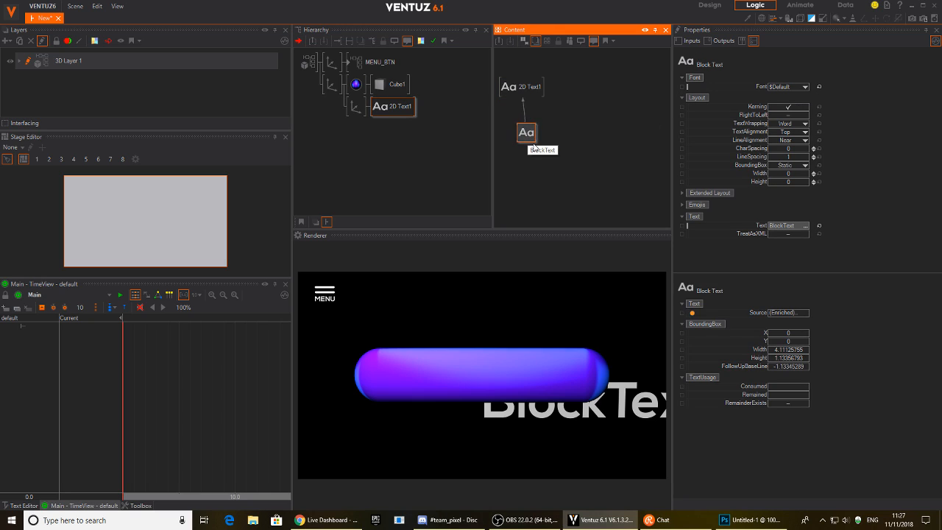
{"action": "left_click", "coordinate": [786, 141]}
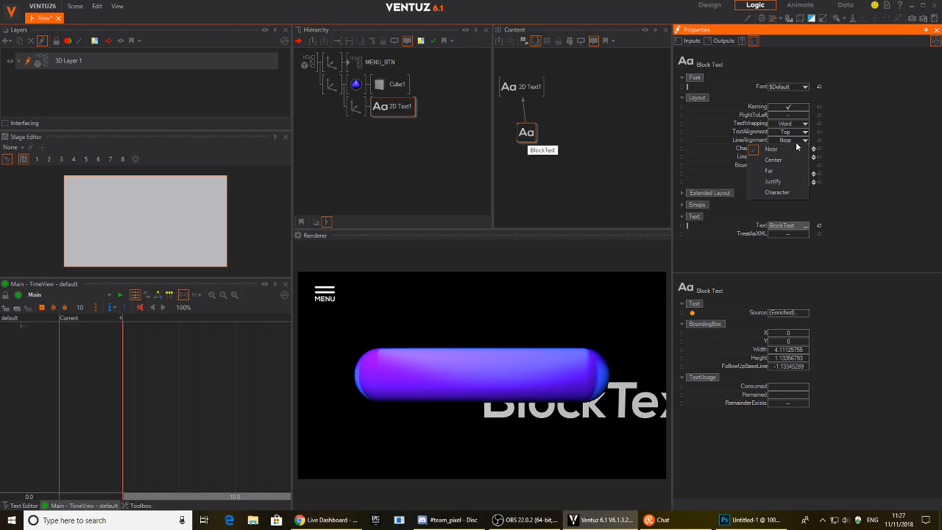
{"action": "left_click", "coordinate": [783, 162]}
{"action": "left_click", "coordinate": [788, 131]}
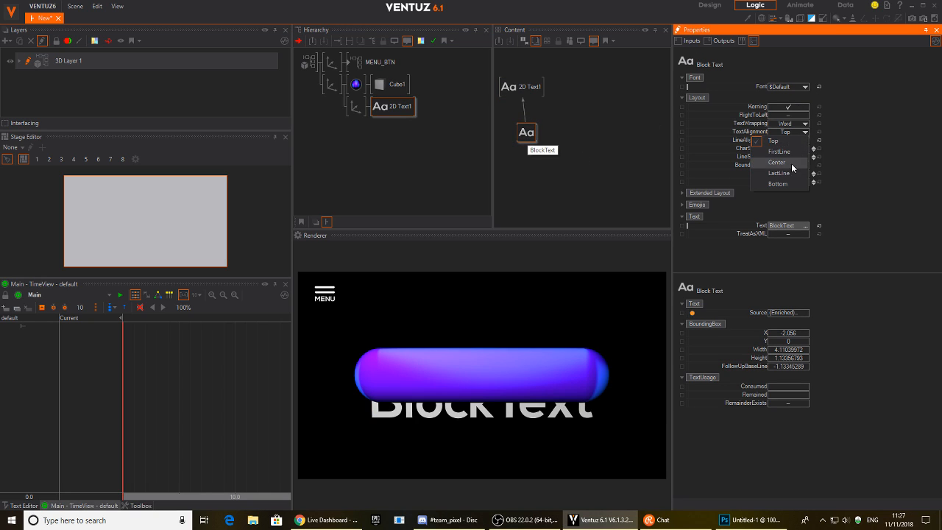
{"action": "left_click", "coordinate": [785, 149]}
Move the label's axis to Position Z -0.6 and scale it to 0.56.
{"action": "left_click", "coordinate": [356, 108]}
{"action": "mouse_move", "coordinate": [789, 104]}
{"action": "left_mouse_down"}
{"action": "mouse_move", "coordinate": [779, 106]}
{"action": "mouse_move", "coordinate": [810, 108]}
{"action": "mouse_move", "coordinate": [789, 106]}
{"action": "left_mouse_up"}
{"action": "left_click_drag", "start_coordinate": [792, 217], "coordinate": [779, 217]}
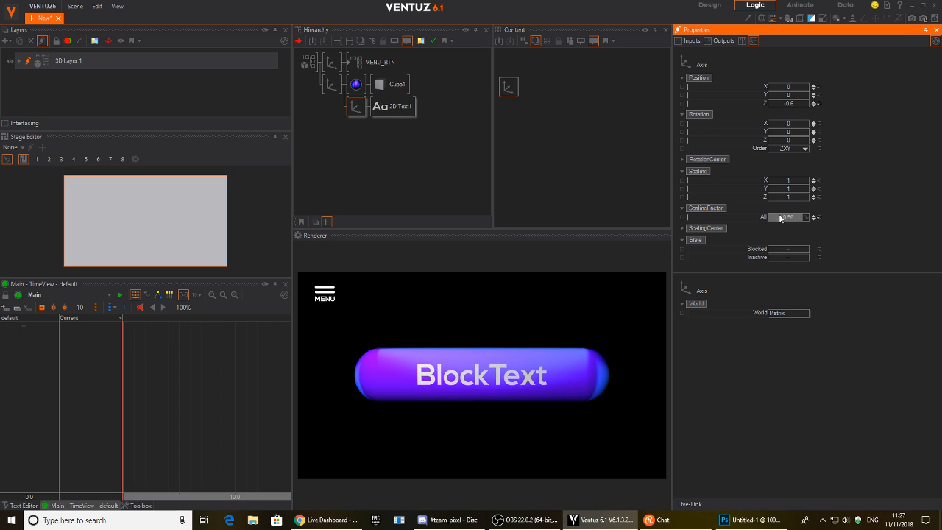
Change the Block Text to 'WHAT IS THE TALLEST BUILDING'.
{"action": "left_click", "coordinate": [393, 110]}
{"action": "left_click", "coordinate": [527, 132]}
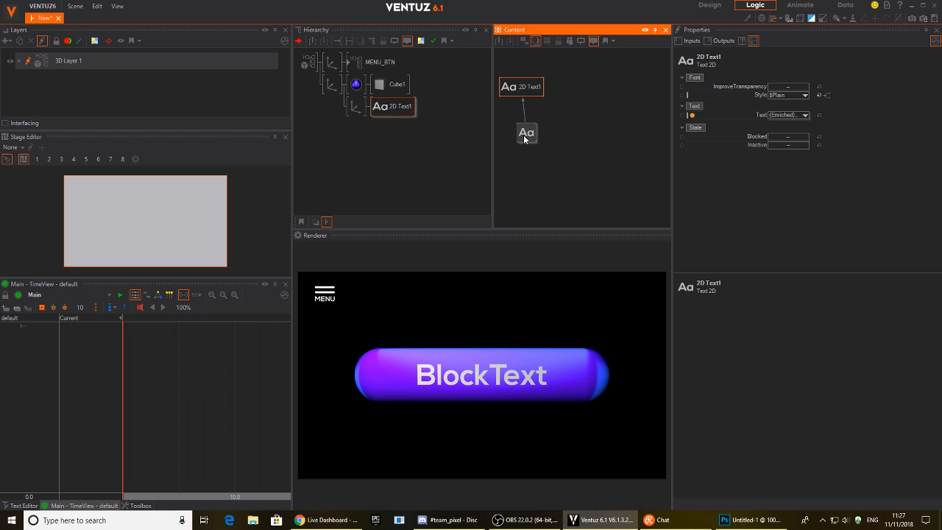
{"action": "double_click", "coordinate": [789, 226]}
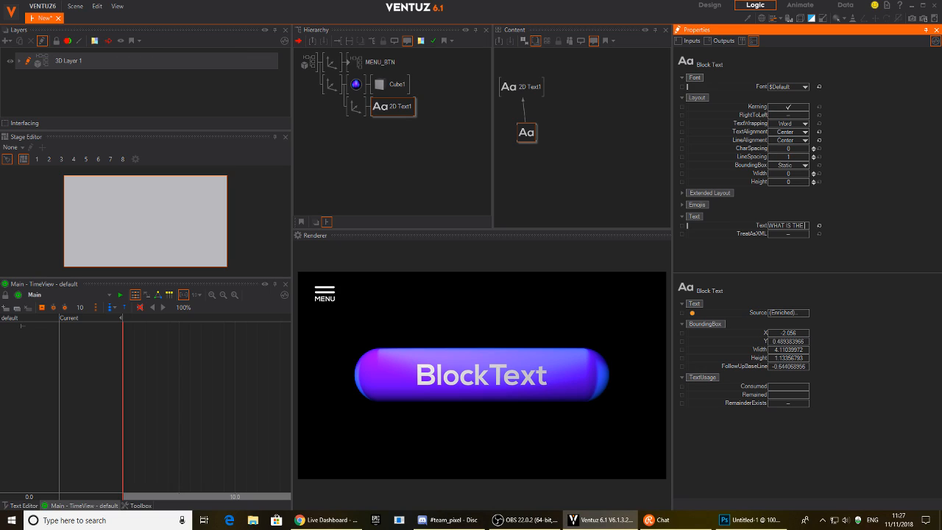
{"action": "type", "text": "ST BUILDING"}
{"action": "key", "text": "Return"}
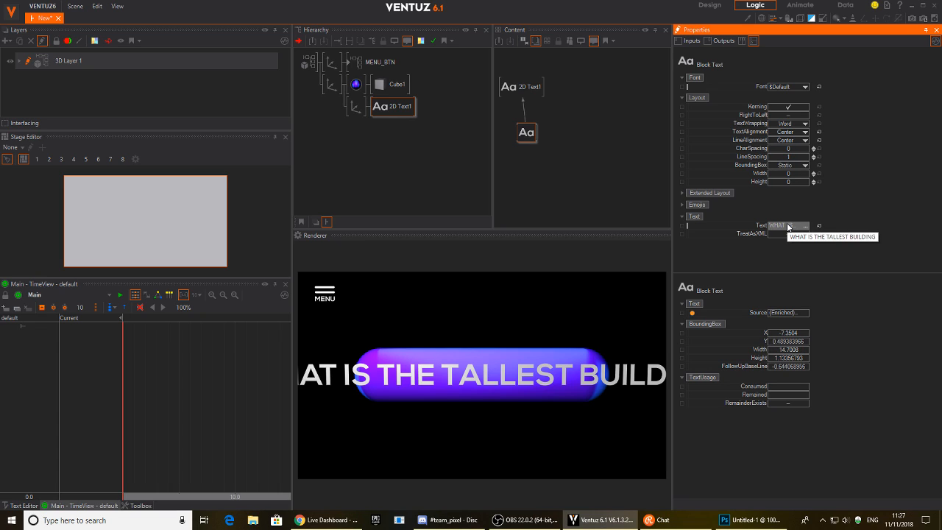
Move the Block Text node lower in the content graph and search for 'text' nodes.
{"action": "left_click_drag", "start_coordinate": [527, 138], "coordinate": [526, 162]}
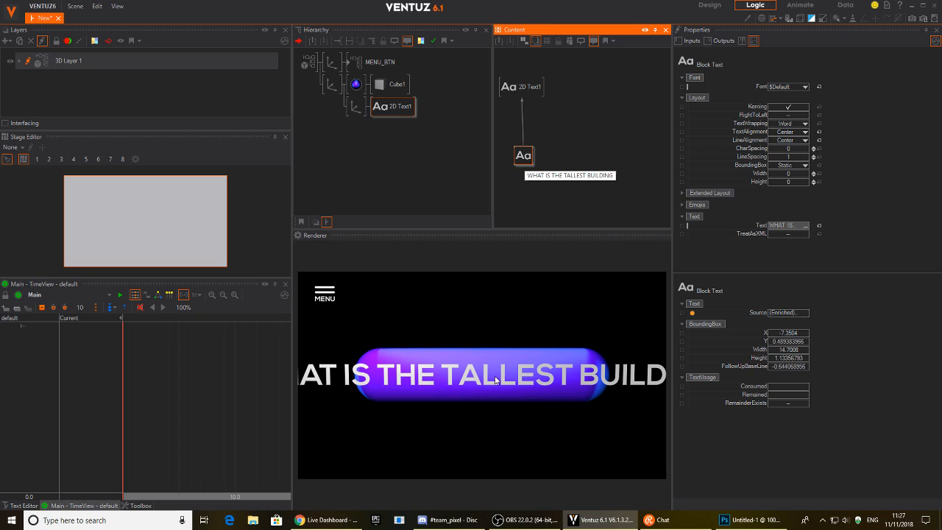
{"action": "left_click_drag", "start_coordinate": [522, 156], "coordinate": [525, 175]}
{"action": "left_click", "coordinate": [544, 135]}
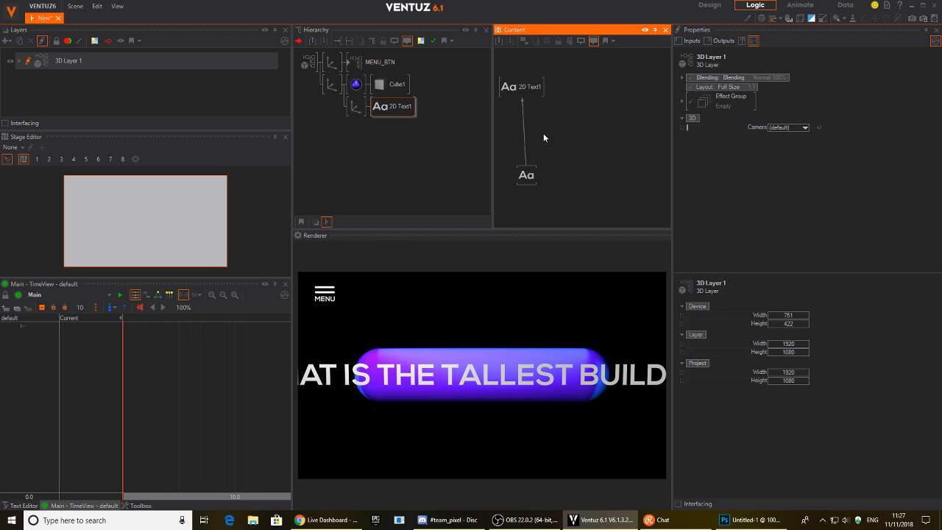
{"action": "double_click", "coordinate": [545, 137]}
{"action": "type", "text": "text"}
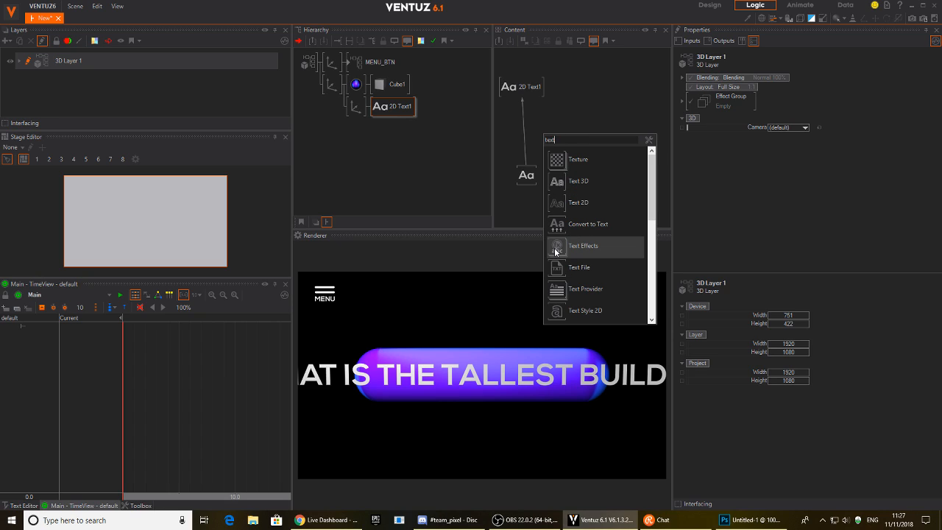
Insert a ShrinkToFit effect with Dynamic bounding box, visible bounds and Width 6.92.
{"action": "left_click", "coordinate": [514, 135]}
{"action": "left_click", "coordinate": [522, 130]}
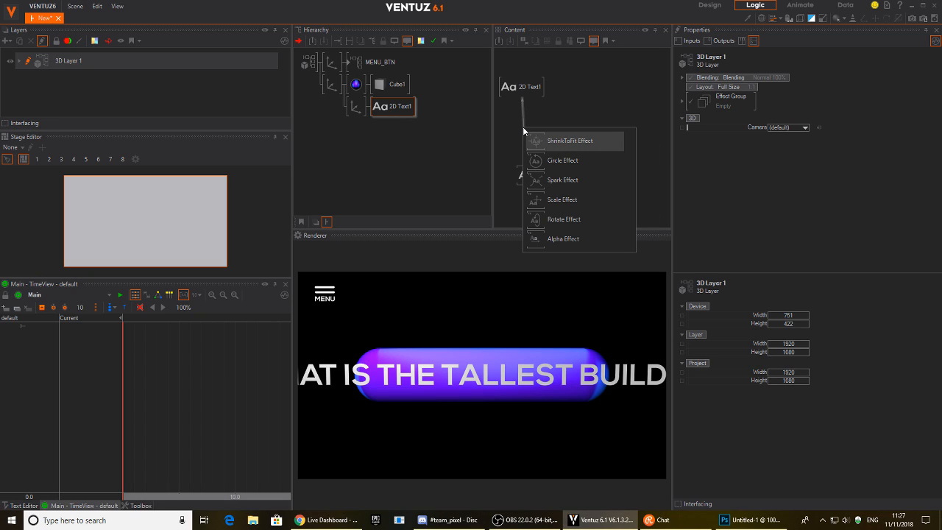
{"action": "left_click", "coordinate": [545, 141]}
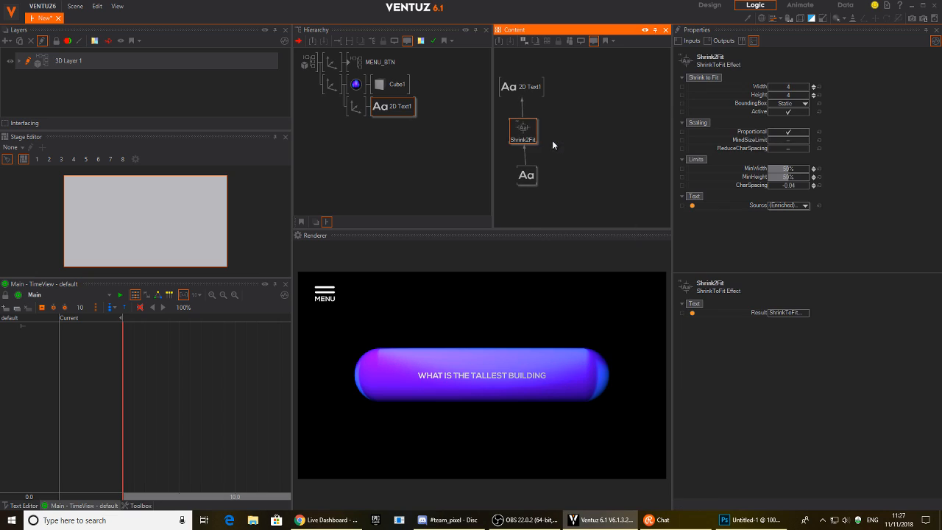
{"action": "left_click", "coordinate": [787, 104]}
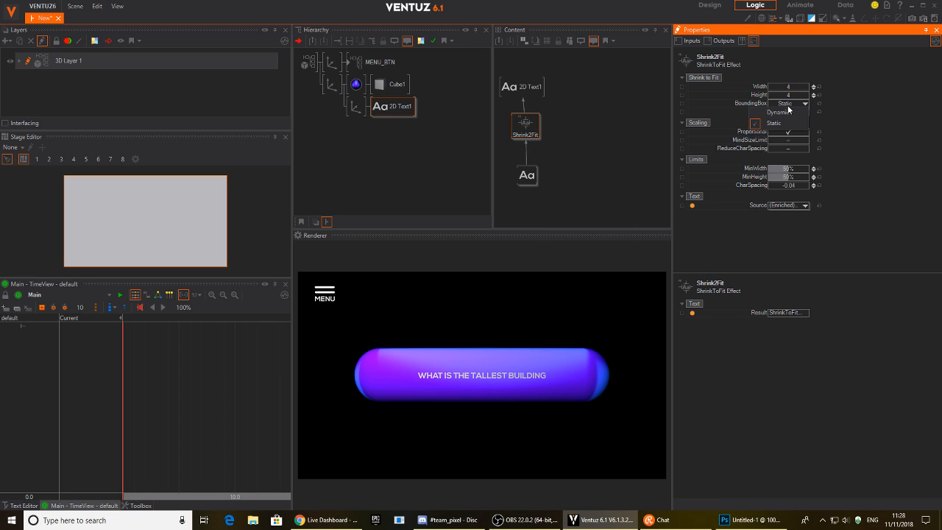
{"action": "left_click", "coordinate": [788, 113]}
{"action": "left_click", "coordinate": [811, 19]}
{"action": "mouse_move", "coordinate": [787, 88]}
{"action": "left_mouse_down"}
{"action": "mouse_move", "coordinate": [810, 89]}
{"action": "mouse_move", "coordinate": [801, 89]}
{"action": "left_mouse_up"}
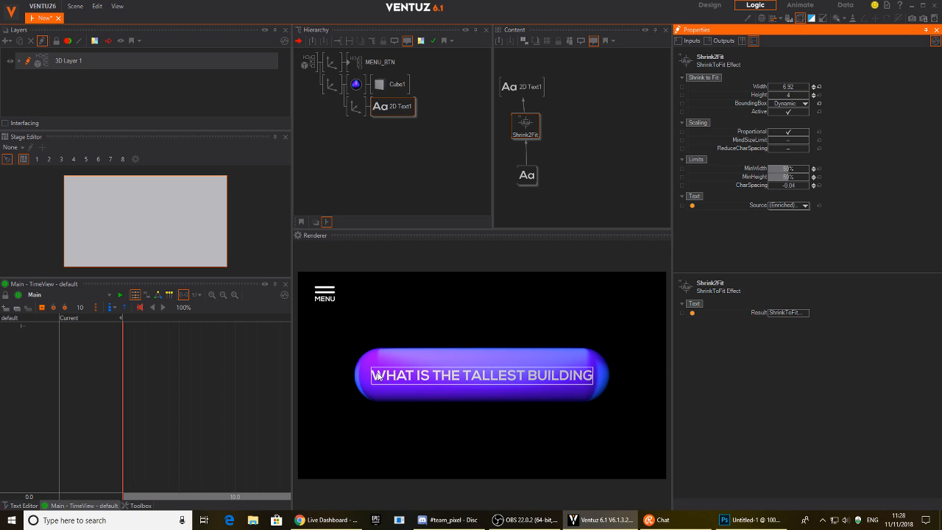
Replace the label with longer and shorter test strings and check the Shrink2Fit settings.
{"action": "left_click", "coordinate": [527, 177]}
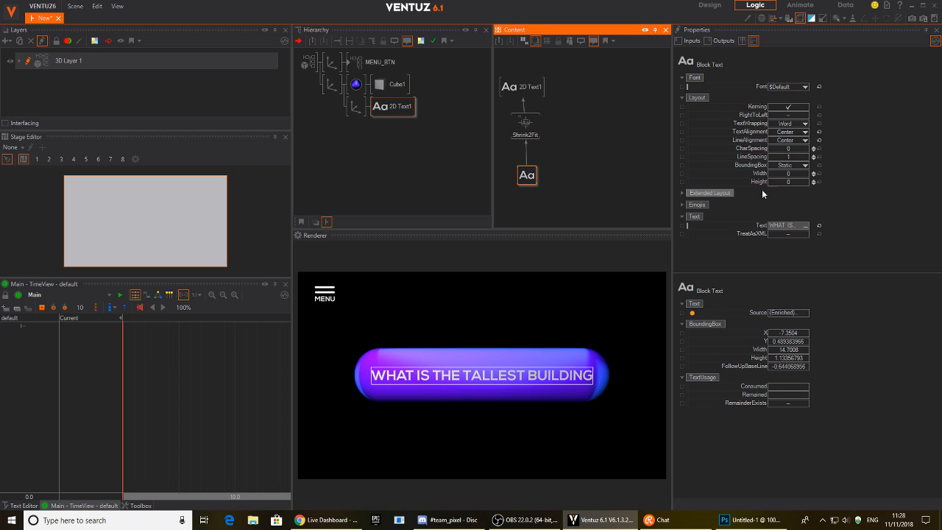
{"action": "left_click", "coordinate": [790, 226]}
{"action": "type", "text": "lusfd"}
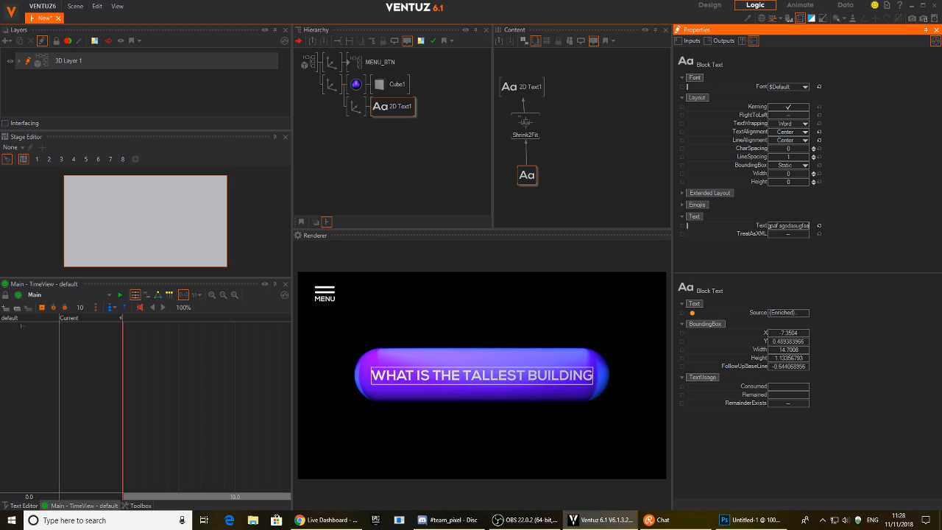
{"action": "key", "text": "Return"}
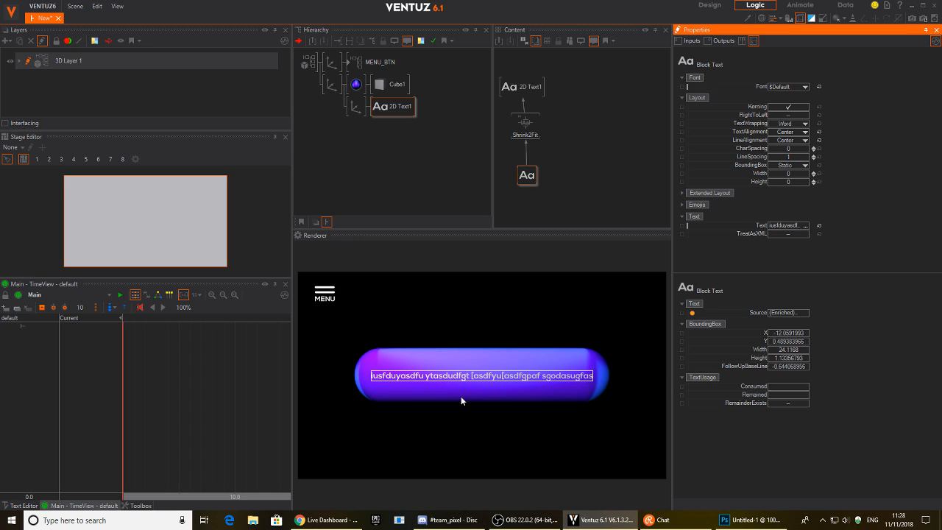
{"action": "left_click", "coordinate": [788, 225]}
{"action": "type", "text": "hadgfajhj"}
{"action": "key", "text": "Return"}
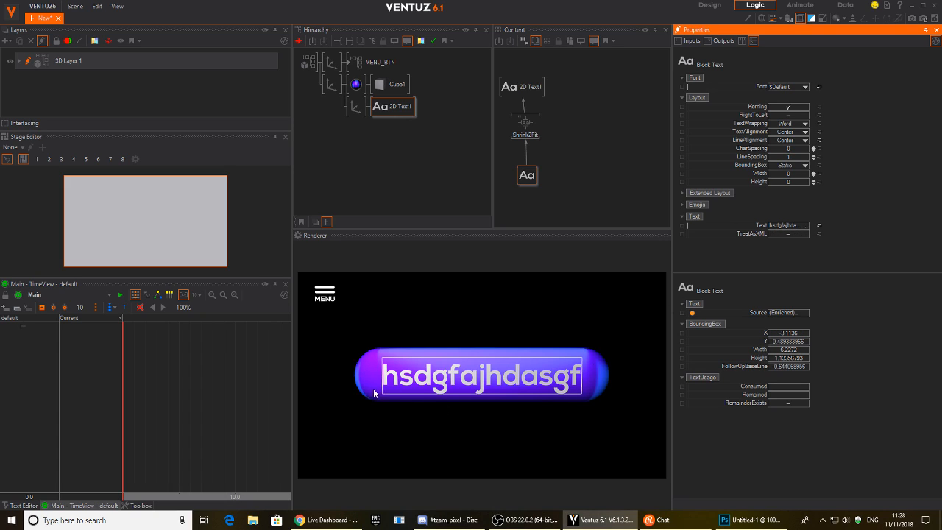
{"action": "mouse_move", "coordinate": [519, 127]}
{"action": "left_mouse_down"}
{"action": "mouse_move", "coordinate": [524, 140]}
{"action": "mouse_move", "coordinate": [511, 132]}
{"action": "mouse_move", "coordinate": [520, 130]}
{"action": "mouse_move", "coordinate": [528, 134]}
{"action": "mouse_move", "coordinate": [501, 135]}
{"action": "mouse_move", "coordinate": [512, 127]}
{"action": "left_mouse_up"}
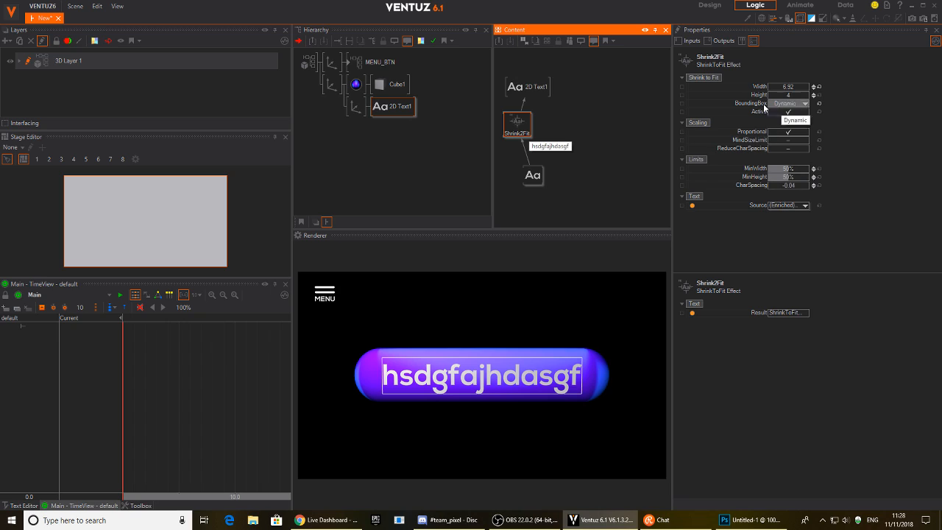
Start replacing the label text with 'NAME TEN'.
{"action": "left_click", "coordinate": [542, 175]}
{"action": "left_click", "coordinate": [785, 226]}
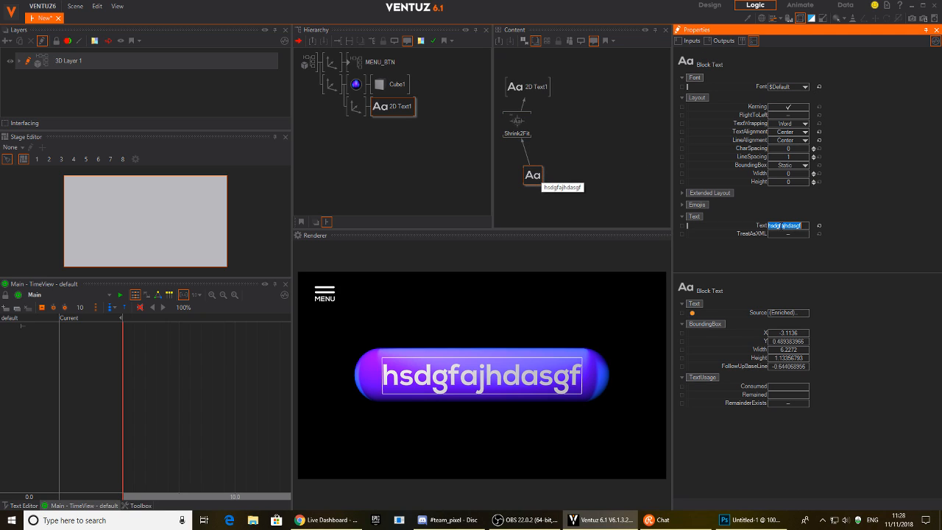
{"action": "type", "text": "NAME TEN"}
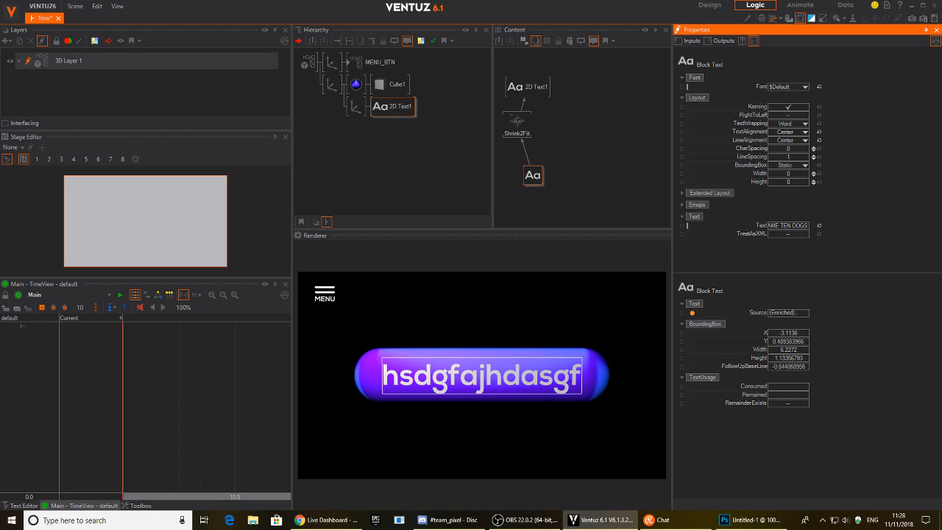
Commit 'NAME TEN DOGS' as the label text, then reselect the text node.
{"action": "key", "text": "Return"}
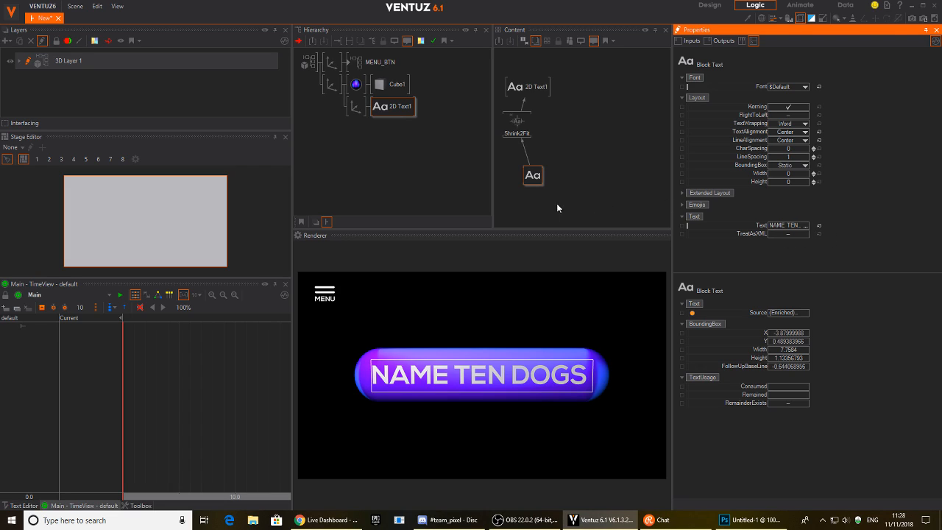
{"action": "left_click", "coordinate": [596, 151]}
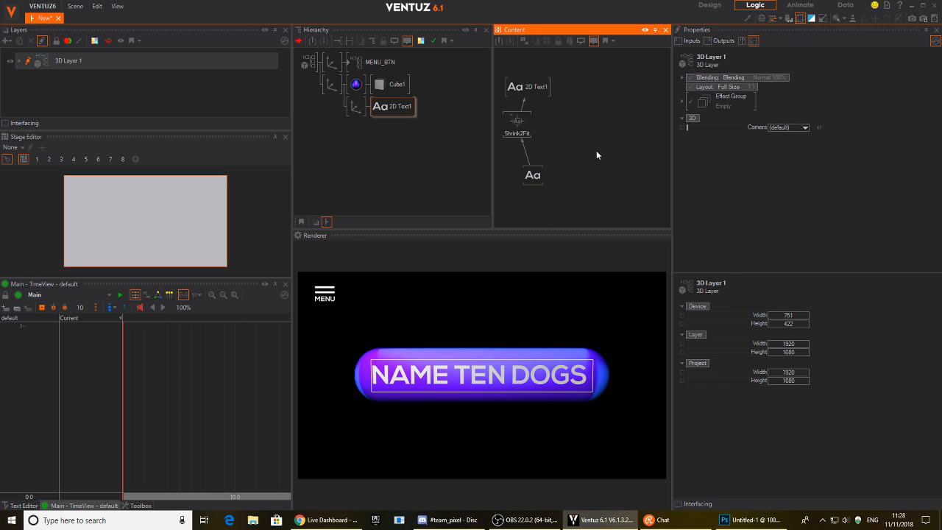
{"action": "left_click", "coordinate": [534, 174]}
In the typeface editor, preview Edwardian Script, Land Rover, Beon and Bahnschrift fonts on the label.
{"action": "left_click", "coordinate": [796, 87]}
{"action": "left_click", "coordinate": [802, 87]}
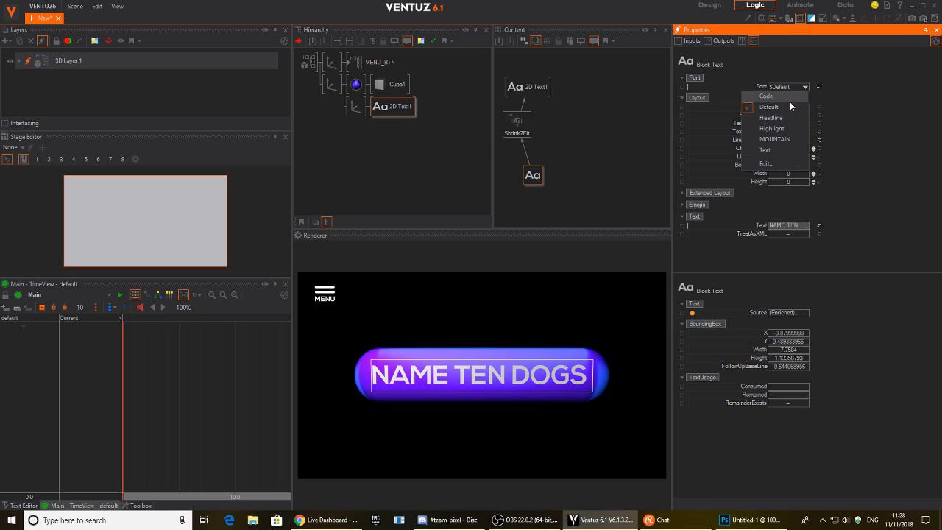
{"action": "left_click", "coordinate": [769, 165]}
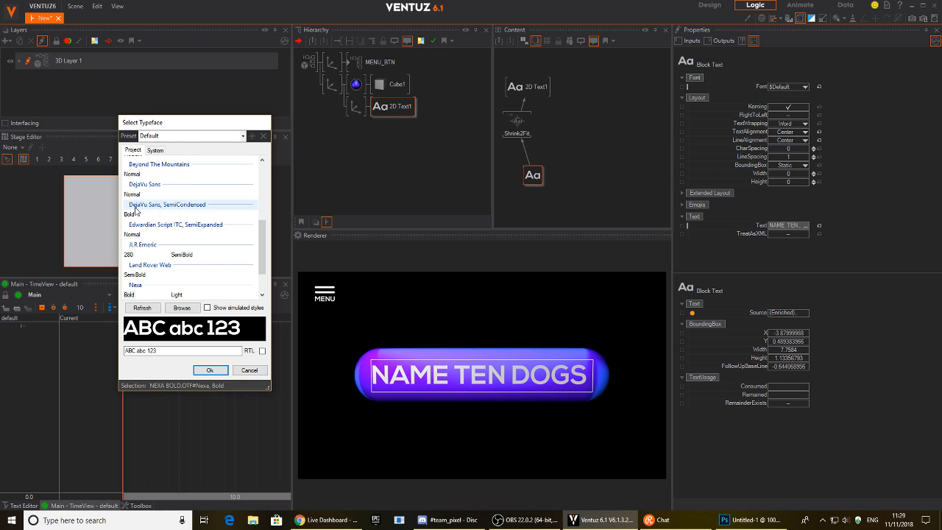
{"action": "left_click", "coordinate": [134, 235]}
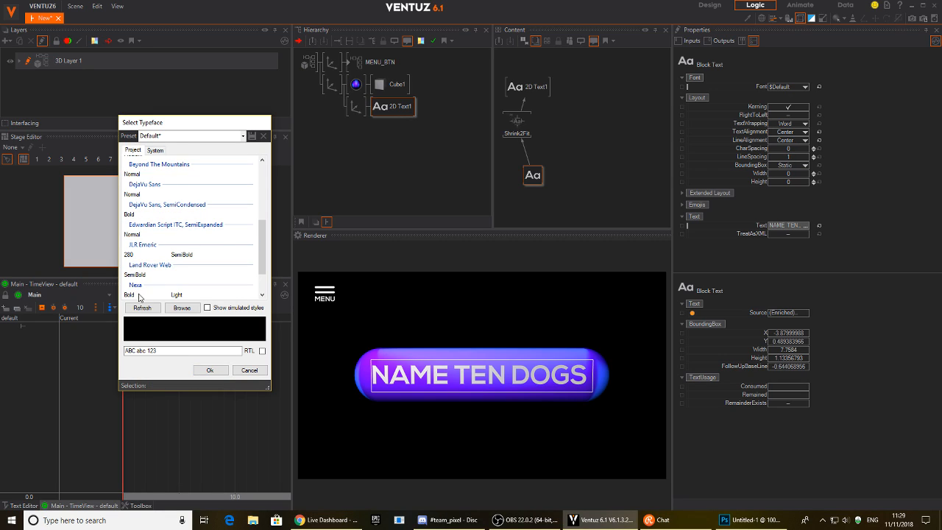
{"action": "left_click", "coordinate": [136, 275]}
{"action": "scroll", "coordinate": [137, 272], "scroll_direction": "up", "scroll_amount": 3}
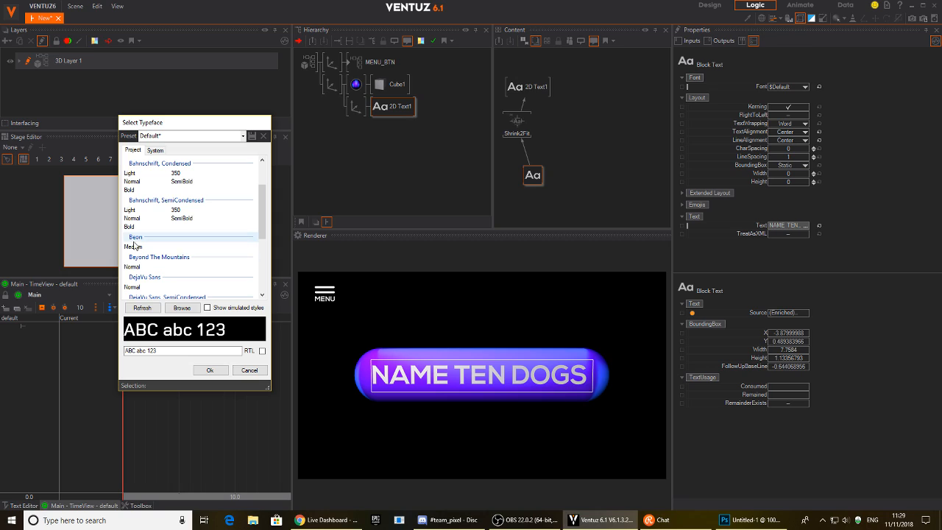
{"action": "left_click", "coordinate": [134, 245]}
{"action": "left_click", "coordinate": [129, 227]}
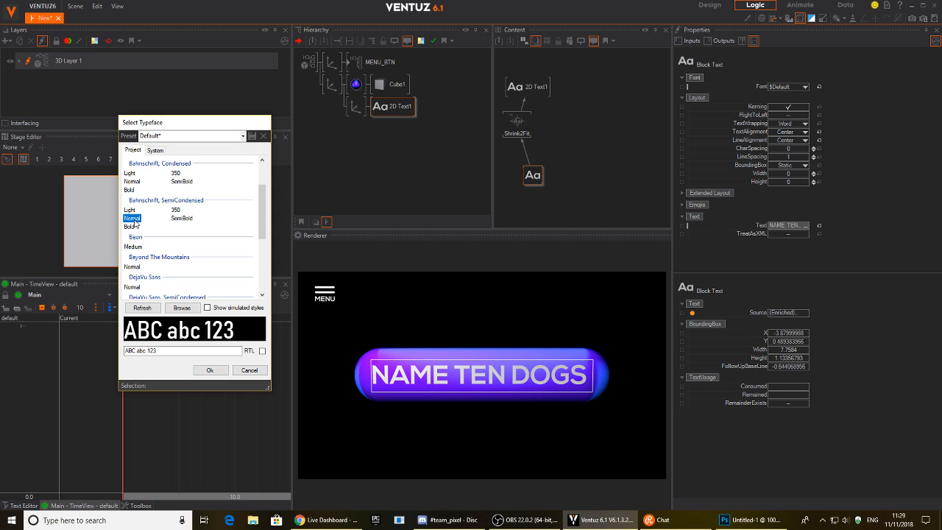
{"action": "left_click", "coordinate": [128, 210]}
{"action": "scroll", "coordinate": [143, 217], "scroll_direction": "up", "scroll_amount": 2}
{"action": "left_click", "coordinate": [130, 238]}
{"action": "left_click", "coordinate": [135, 228]}
{"action": "left_click", "coordinate": [134, 198]}
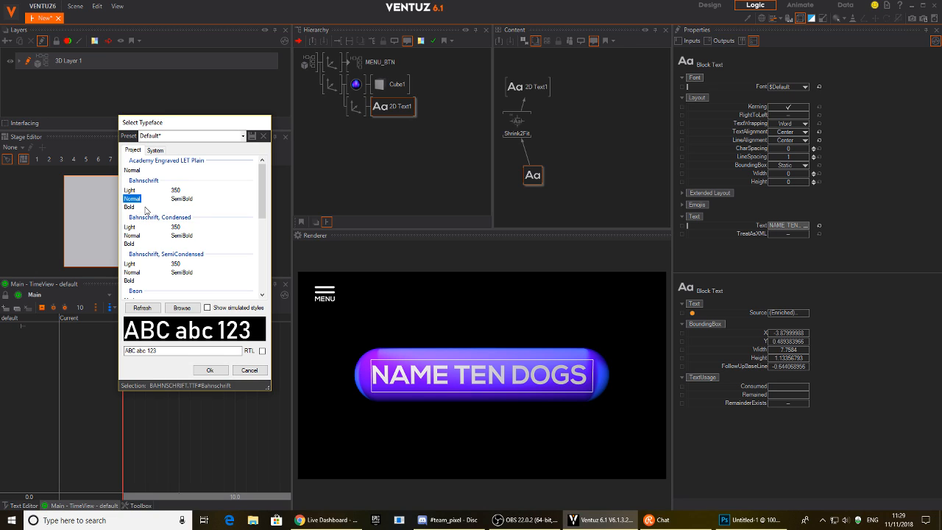
Browse the system fonts, comparing Lego Blocks, Orkney and Oswald before settling on Plumpfull 550.
{"action": "left_click", "coordinate": [155, 150]}
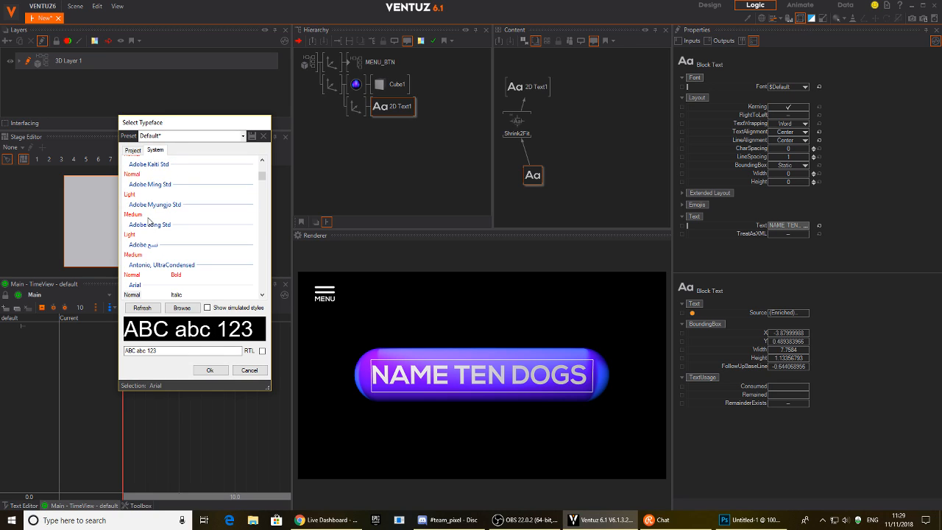
{"action": "left_click_drag", "start_coordinate": [262, 177], "coordinate": [261, 221]}
{"action": "left_click", "coordinate": [130, 244]}
{"action": "left_click", "coordinate": [129, 230]}
{"action": "scroll", "coordinate": [148, 271], "scroll_direction": "down", "scroll_amount": 5}
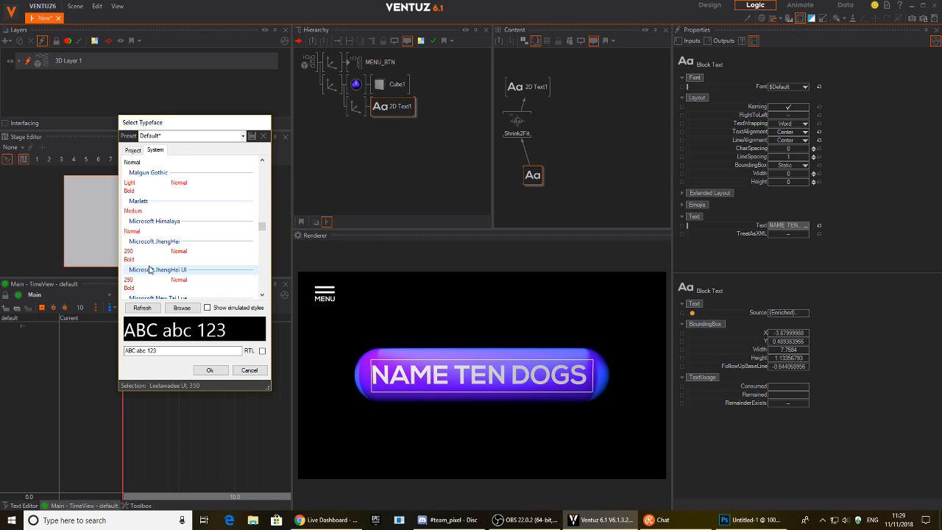
{"action": "key", "text": "Down"}
{"action": "key", "text": "Down"}
{"action": "key", "text": "Down"}
{"action": "key", "text": "Down"}
{"action": "key", "text": "Down"}
{"action": "key", "text": "Down"}
{"action": "key", "text": "Down"}
{"action": "key", "text": "Down"}
{"action": "key", "text": "Down"}
{"action": "key", "text": "Down"}
{"action": "key", "text": "Down"}
{"action": "key", "text": "Down"}
{"action": "key", "text": "Down"}
{"action": "key", "text": "Down"}
{"action": "key", "text": "Down"}
{"action": "key", "text": "Down"}
{"action": "key", "text": "Down"}
{"action": "key", "text": "Down"}
{"action": "key", "text": "Down"}
{"action": "key", "text": "Down"}
{"action": "key", "text": "Down"}
{"action": "key", "text": "Down"}
{"action": "key", "text": "Down"}
{"action": "key", "text": "Down"}
{"action": "key", "text": "Down"}
{"action": "key", "text": "Down"}
{"action": "key", "text": "Down"}
{"action": "key", "text": "Down"}
{"action": "key", "text": "Down"}
{"action": "key", "text": "Down"}
{"action": "key", "text": "Down"}
{"action": "key", "text": "Down"}
{"action": "key", "text": "Down"}
{"action": "key", "text": "Down"}
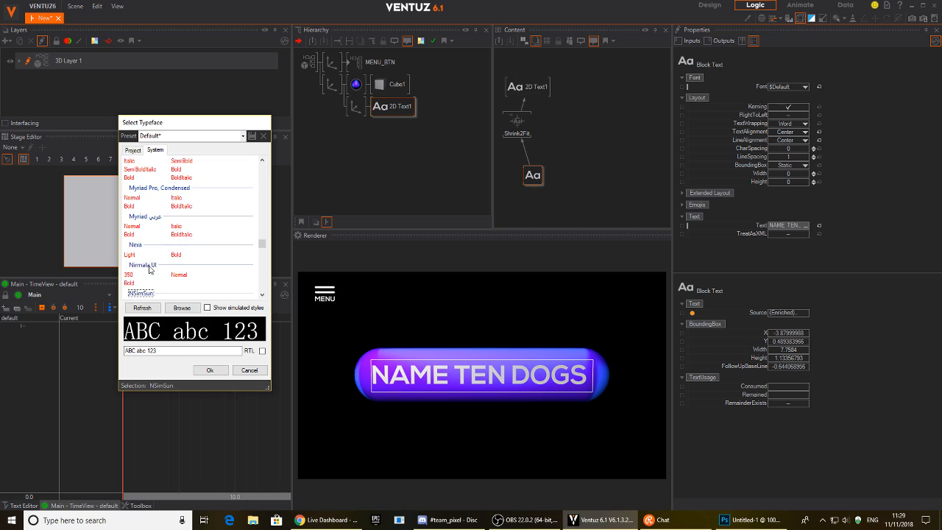
{"action": "key", "text": "Down"}
{"action": "key", "text": "Down"}
{"action": "key", "text": "Down"}
{"action": "key", "text": "Down"}
{"action": "key", "text": "Down"}
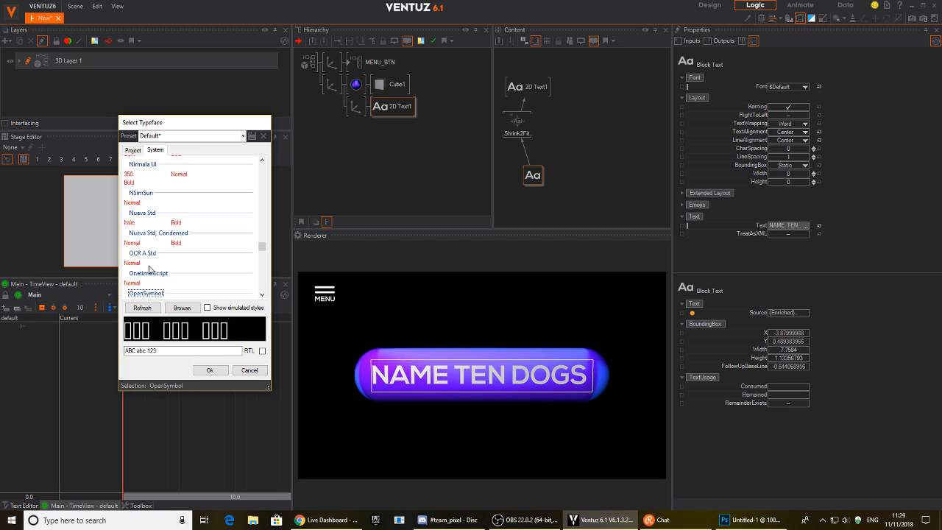
{"action": "key", "text": "Down"}
{"action": "key", "text": "Down"}
{"action": "key", "text": "Down"}
{"action": "key", "text": "Down"}
{"action": "key", "text": "Down"}
{"action": "key", "text": "Down"}
{"action": "key", "text": "Down"}
{"action": "key", "text": "Down"}
{"action": "key", "text": "Down"}
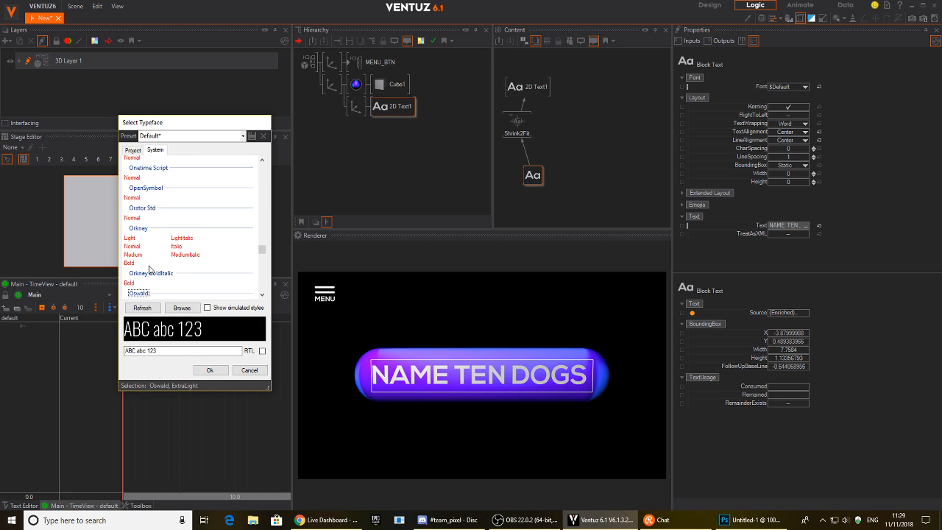
{"action": "key", "text": "Down"}
{"action": "key", "text": "Down"}
{"action": "key", "text": "Down"}
{"action": "key", "text": "Down"}
{"action": "key", "text": "Down"}
{"action": "key", "text": "Down"}
{"action": "key", "text": "Down"}
{"action": "key", "text": "Down"}
{"action": "key", "text": "Down"}
{"action": "key", "text": "Down"}
{"action": "key", "text": "Down"}
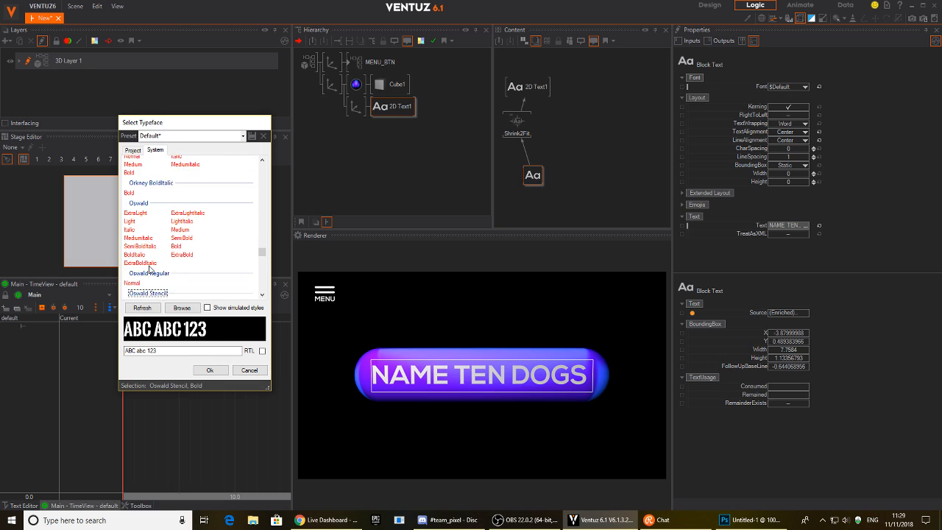
{"action": "key", "text": "Down"}
{"action": "key", "text": "Down"}
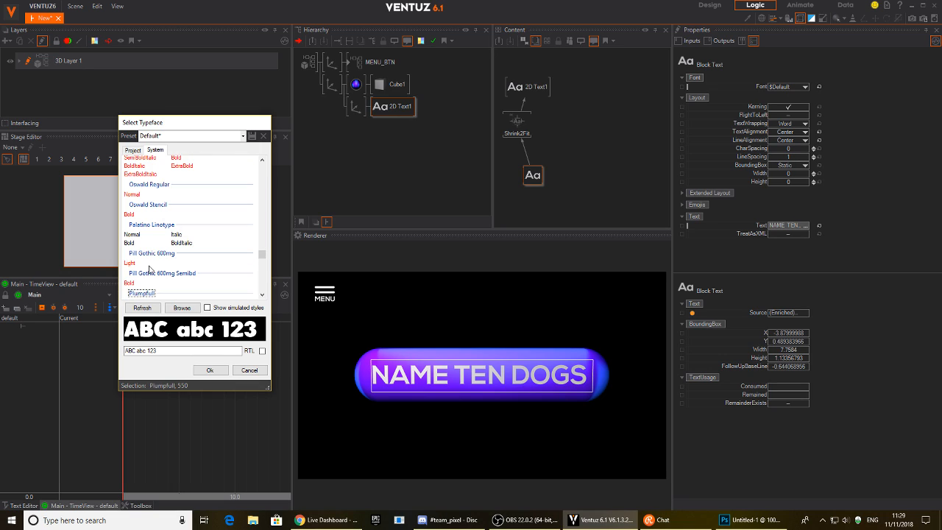
{"action": "key", "text": "Down"}
{"action": "key", "text": "Up"}
{"action": "key", "text": "Down"}
{"action": "key", "text": "Up"}
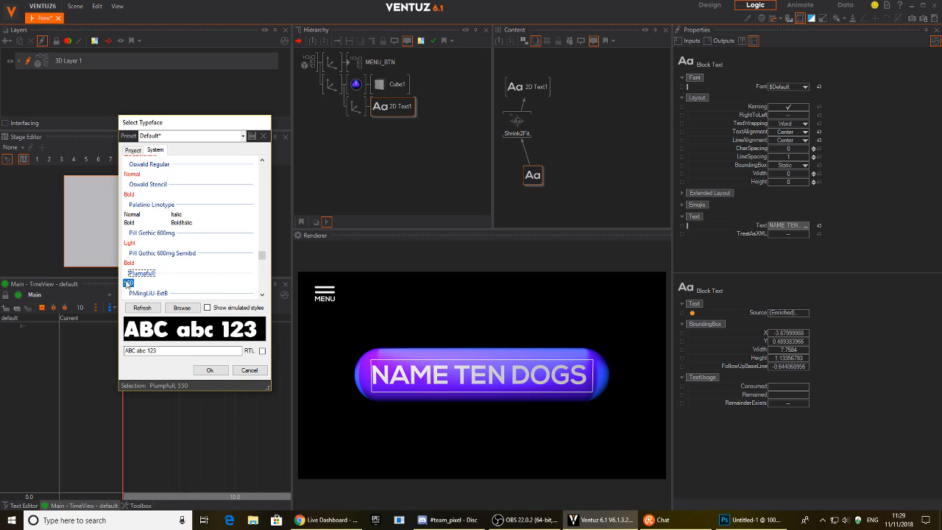
Apply Plumpfull 550 without saving the preset, and import PLUMPFULL.TTF into the project.
{"action": "left_click", "coordinate": [210, 372]}
{"action": "left_click", "coordinate": [497, 295]}
{"action": "left_click", "coordinate": [460, 246]}
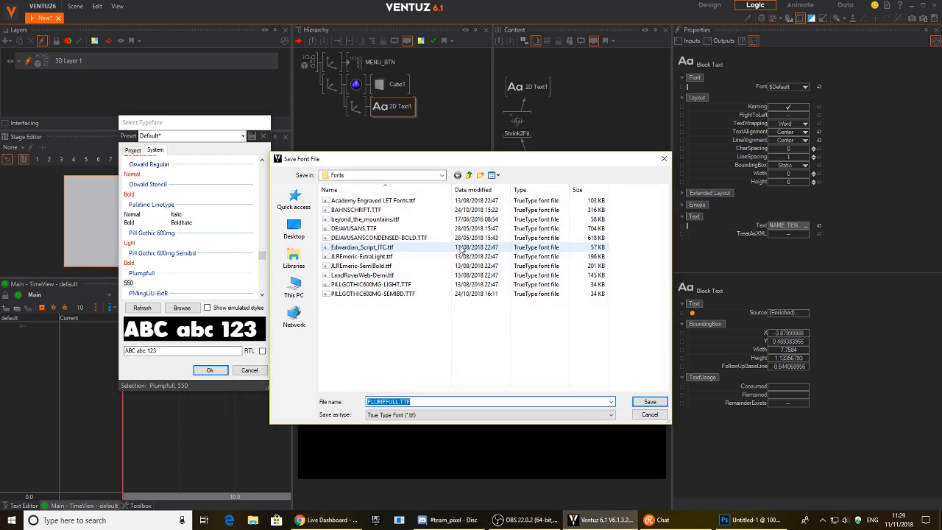
{"action": "left_click", "coordinate": [641, 413]}
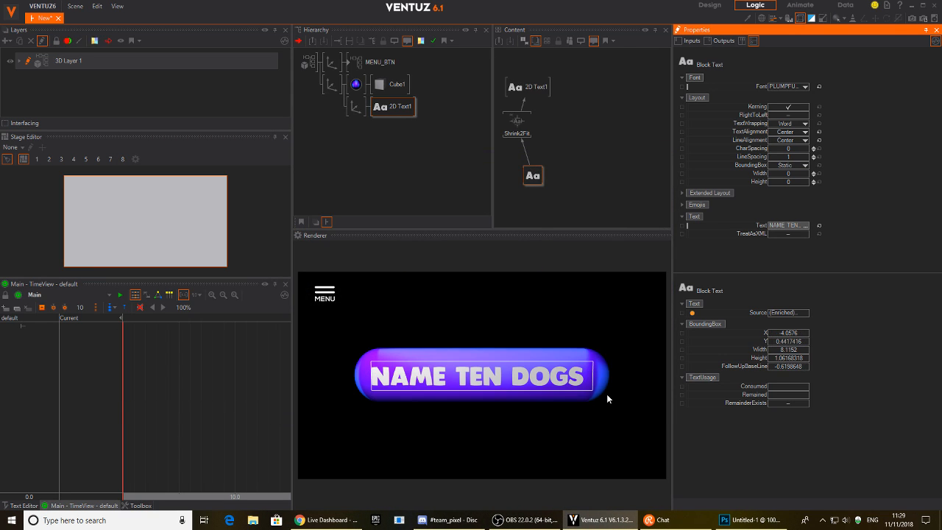
Nudge the label text's axis to adjust its vertical position.
{"action": "left_click", "coordinate": [432, 197]}
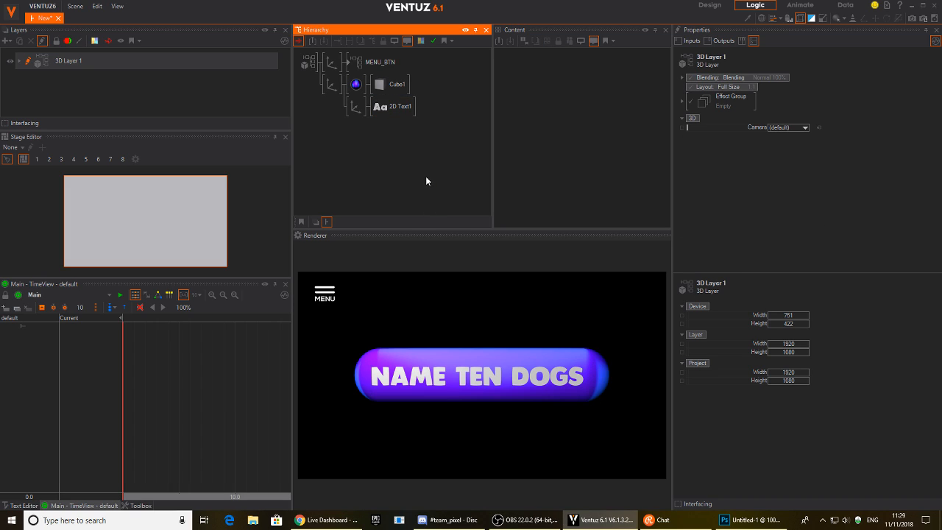
{"action": "left_click", "coordinate": [357, 109]}
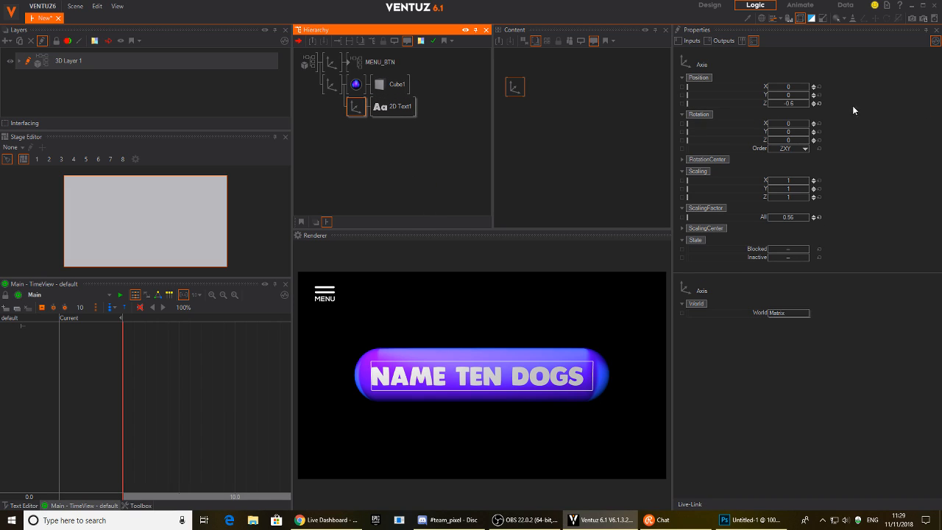
{"action": "mouse_move", "coordinate": [785, 96]}
{"action": "left_mouse_down"}
{"action": "mouse_move", "coordinate": [780, 107]}
{"action": "mouse_move", "coordinate": [802, 96]}
{"action": "mouse_move", "coordinate": [789, 87]}
{"action": "left_mouse_up"}
Raise the whole button's axis to Position Y 3.55 and set ScalingFactor to 4.44.
{"action": "left_click", "coordinate": [329, 85]}
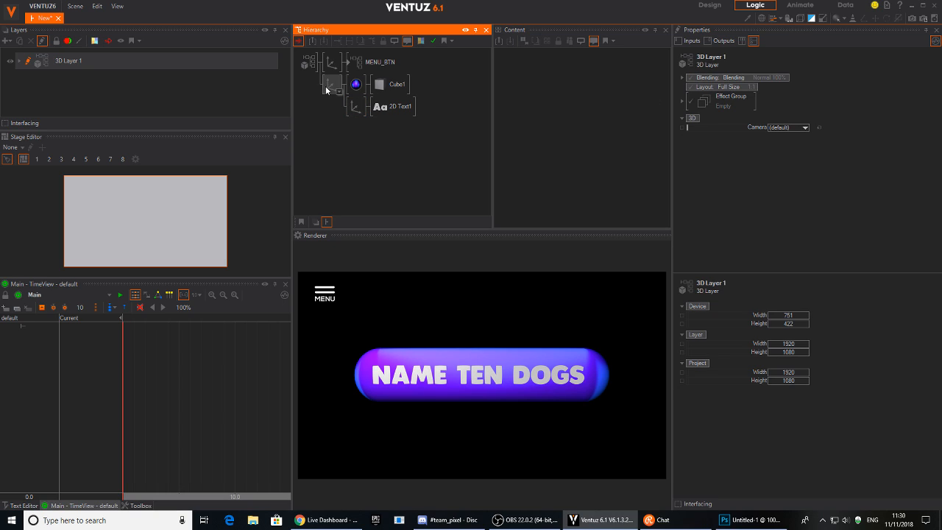
{"action": "left_click_drag", "start_coordinate": [787, 96], "coordinate": [802, 96]}
{"action": "left_click_drag", "start_coordinate": [792, 218], "coordinate": [782, 217]}
{"action": "left_click", "coordinate": [329, 163]}
{"action": "left_click", "coordinate": [326, 86]}
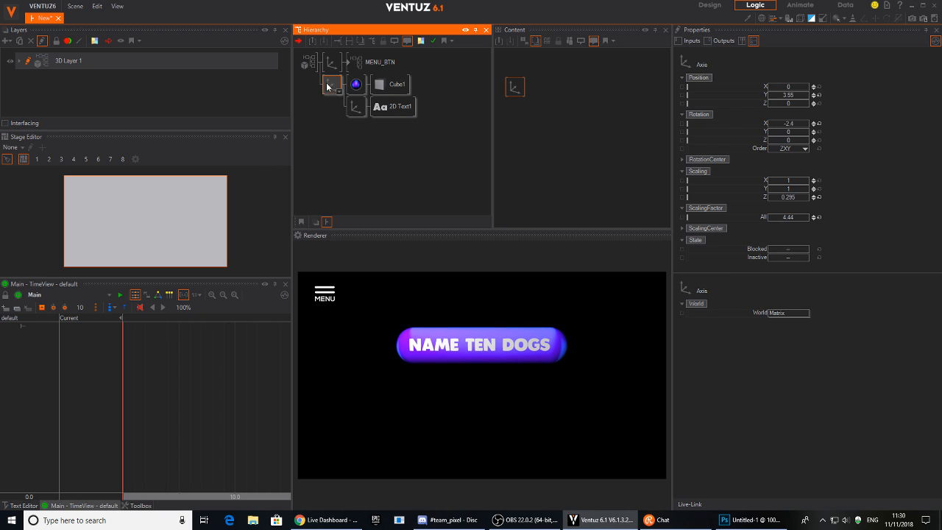
Name the button axis 1 and copy it into groups 2 and 3.
{"action": "left_click", "coordinate": [327, 98]}
{"action": "left_click", "coordinate": [332, 86]}
{"action": "double_click", "coordinate": [333, 87]}
{"action": "right_click_drag", "start_coordinate": [333, 87], "coordinate": [329, 93]}
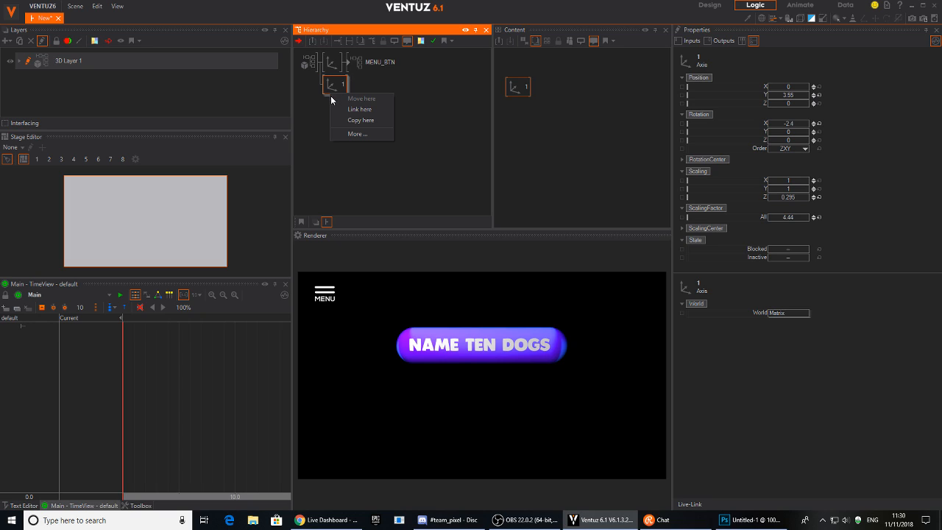
{"action": "left_click", "coordinate": [338, 120]}
{"action": "left_click", "coordinate": [332, 109]}
{"action": "double_click", "coordinate": [334, 109]}
{"action": "left_click_drag", "start_coordinate": [336, 118], "coordinate": [335, 131], "text": "ctrl"}
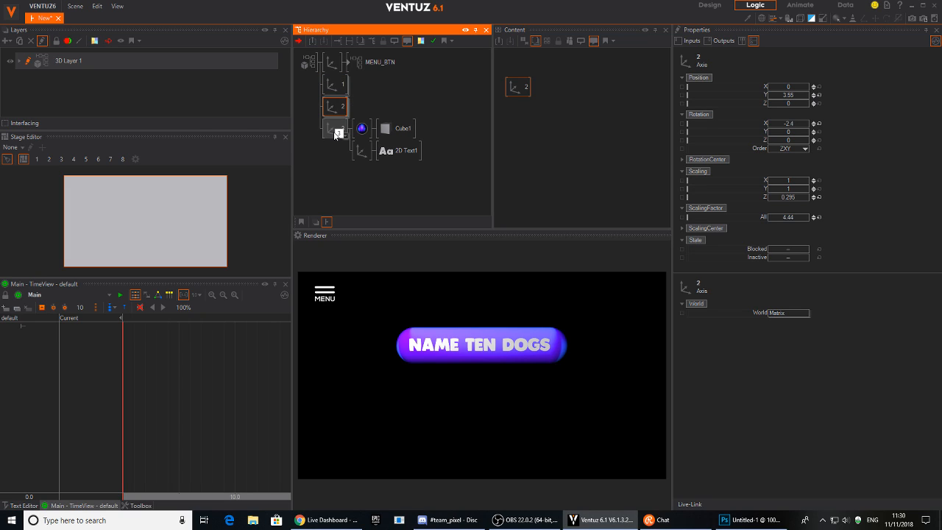
{"action": "double_click", "coordinate": [334, 133]}
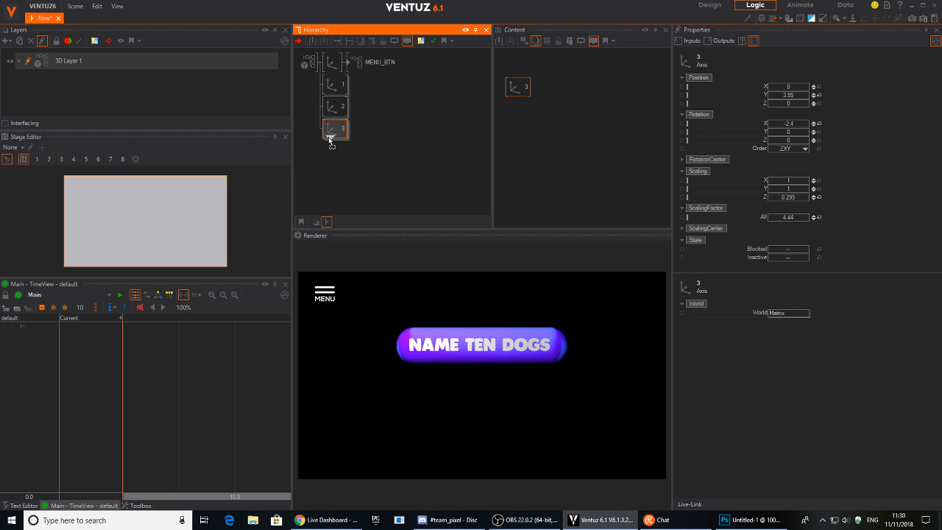
Replicate group 3 into further copies, making groups 4 to 6, and collapse them.
{"action": "right_click", "coordinate": [331, 143]}
{"action": "left_click", "coordinate": [348, 179]}
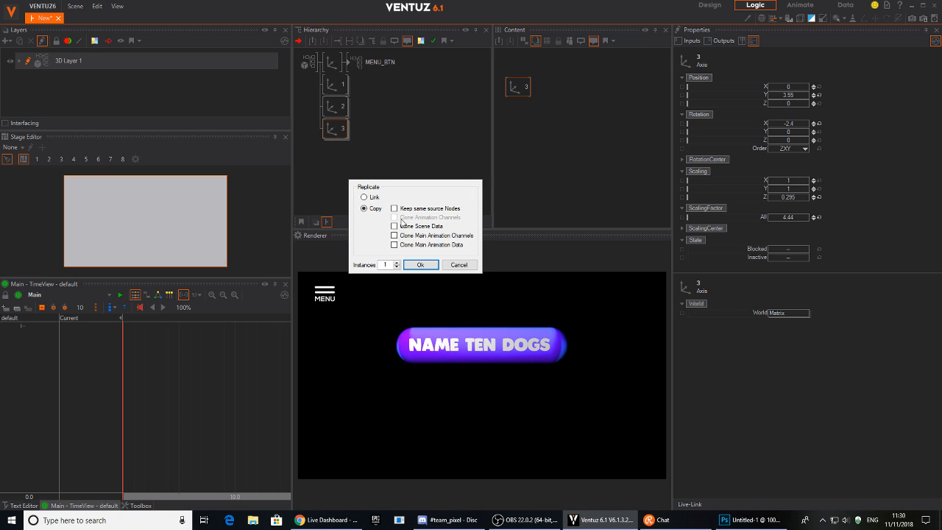
{"action": "left_click", "coordinate": [412, 265]}
{"action": "left_click", "coordinate": [344, 158]}
{"action": "left_click", "coordinate": [339, 176]}
{"action": "left_click", "coordinate": [345, 179]}
{"action": "left_click", "coordinate": [345, 201]}
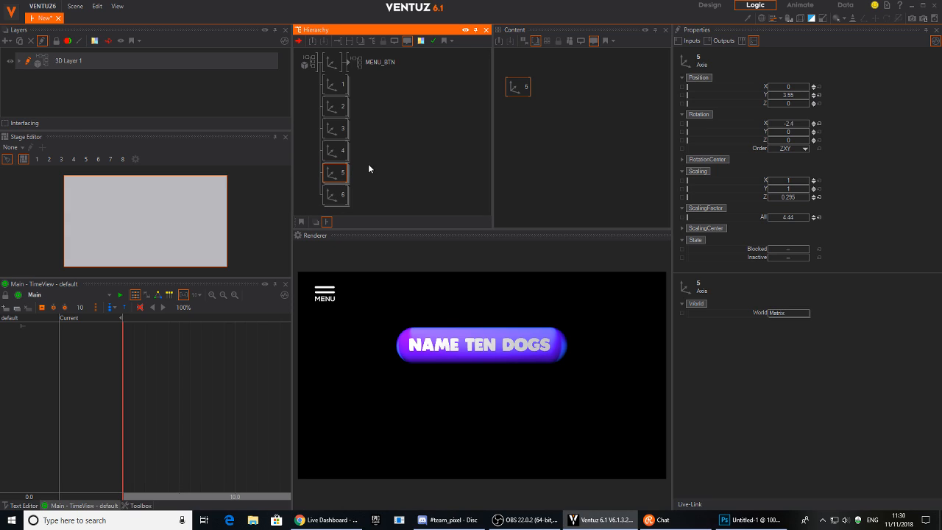
Add an Arrange node and move button groups 2 to 6 under it.
{"action": "left_click", "coordinate": [313, 106]}
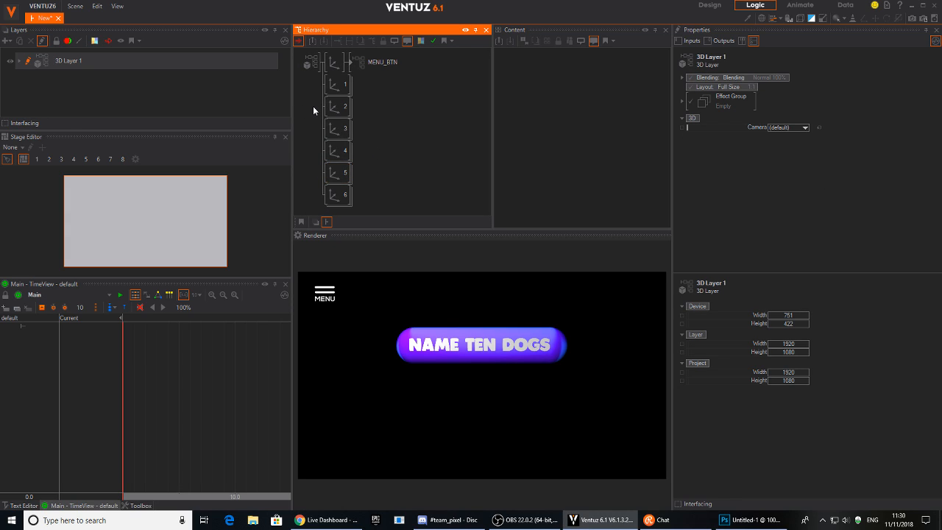
{"action": "type", "text": "ar"}
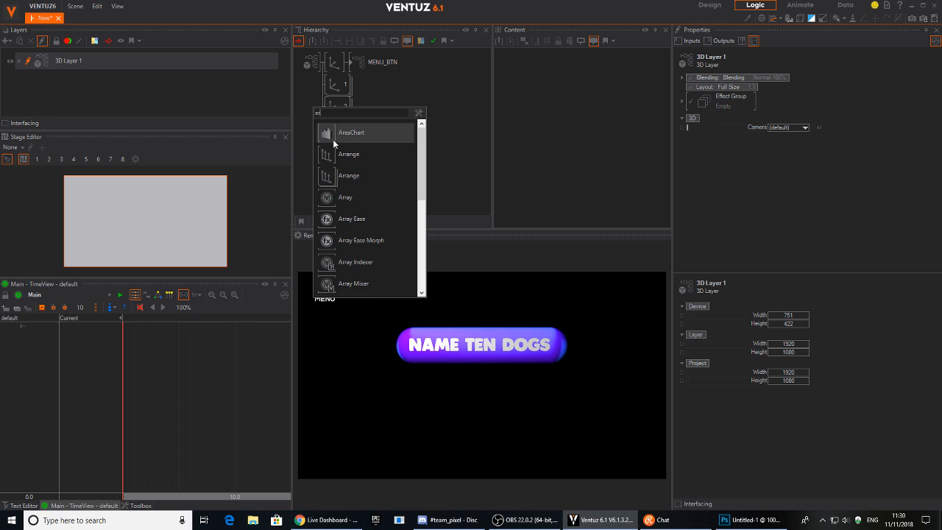
{"action": "mouse_move", "coordinate": [329, 179]}
{"action": "left_mouse_down"}
{"action": "mouse_move", "coordinate": [336, 105]}
{"action": "mouse_move", "coordinate": [325, 82]}
{"action": "mouse_move", "coordinate": [328, 90]}
{"action": "left_mouse_up"}
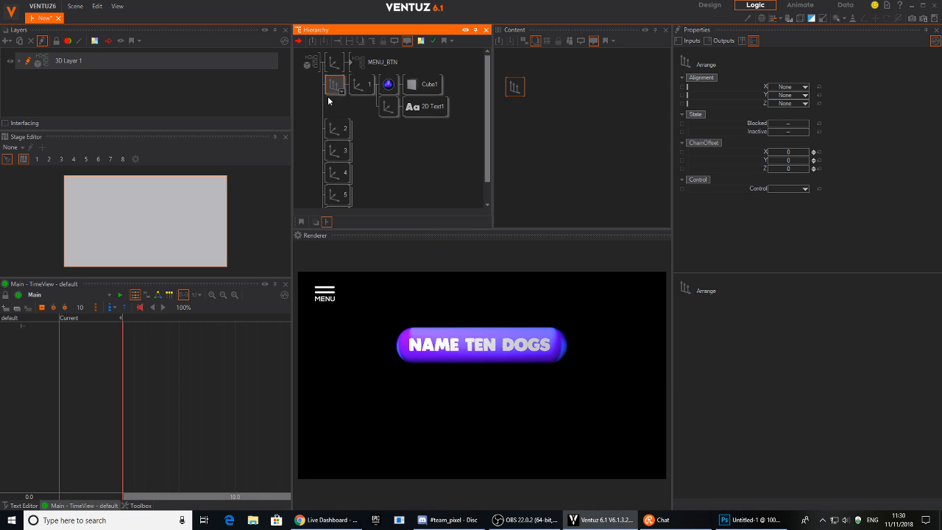
{"action": "left_click", "coordinate": [338, 131]}
{"action": "left_click", "coordinate": [371, 91]}
{"action": "left_click", "coordinate": [340, 130], "text": "ctrl"}
{"action": "left_click", "coordinate": [340, 152], "text": "ctrl"}
{"action": "left_click", "coordinate": [343, 173], "text": "ctrl"}
{"action": "left_click", "coordinate": [343, 197], "text": "ctrl"}
{"action": "left_click_drag", "start_coordinate": [342, 109], "coordinate": [363, 97]}
Set the Arrange node's vertical alignment to TopChain.
{"action": "left_click", "coordinate": [332, 88]}
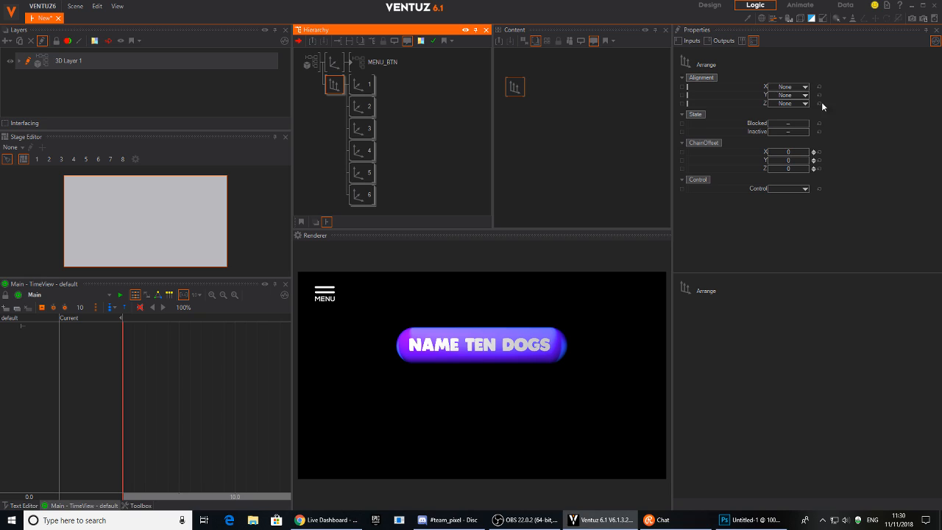
{"action": "left_click", "coordinate": [794, 103]}
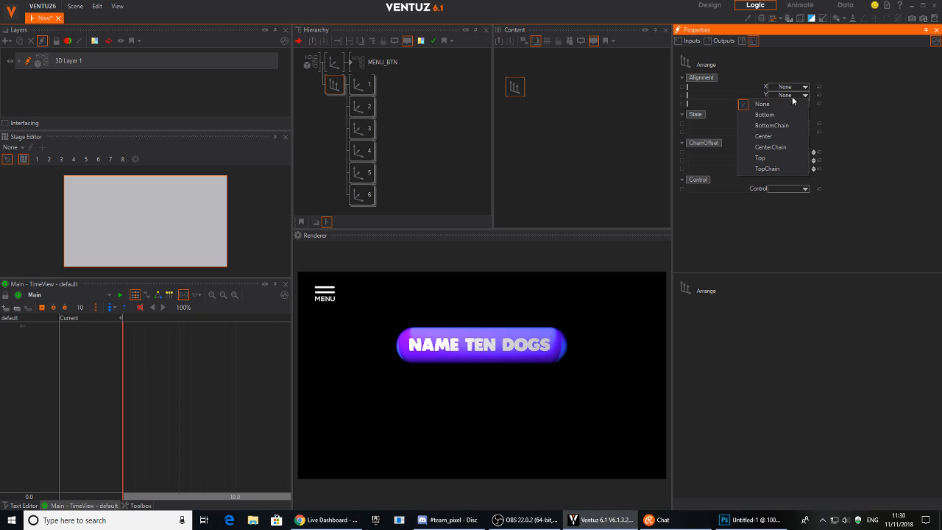
{"action": "left_click", "coordinate": [768, 169]}
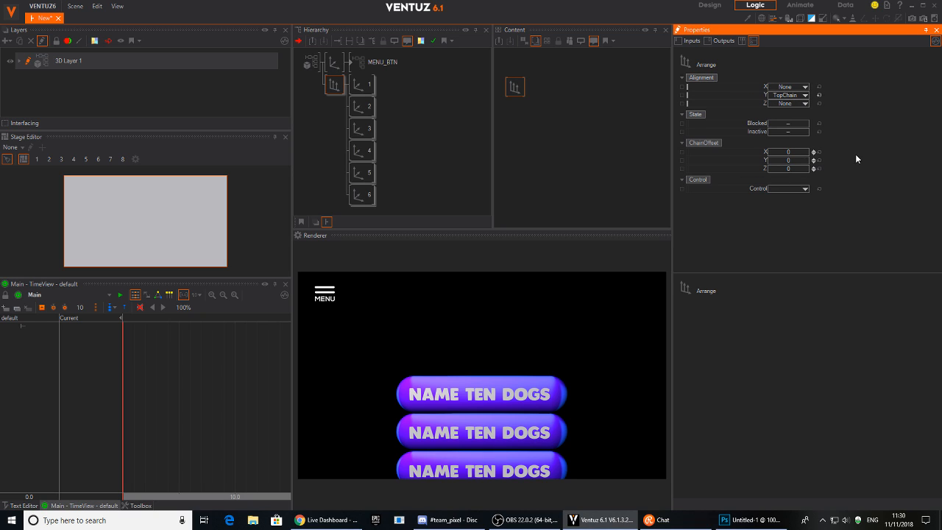
Wrap the arranged buttons in an Axis, raising and shrinking the stack to fit the frame.
{"action": "double_click", "coordinate": [337, 114]}
{"action": "type", "text": "ax"}
{"action": "left_click", "coordinate": [350, 151]}
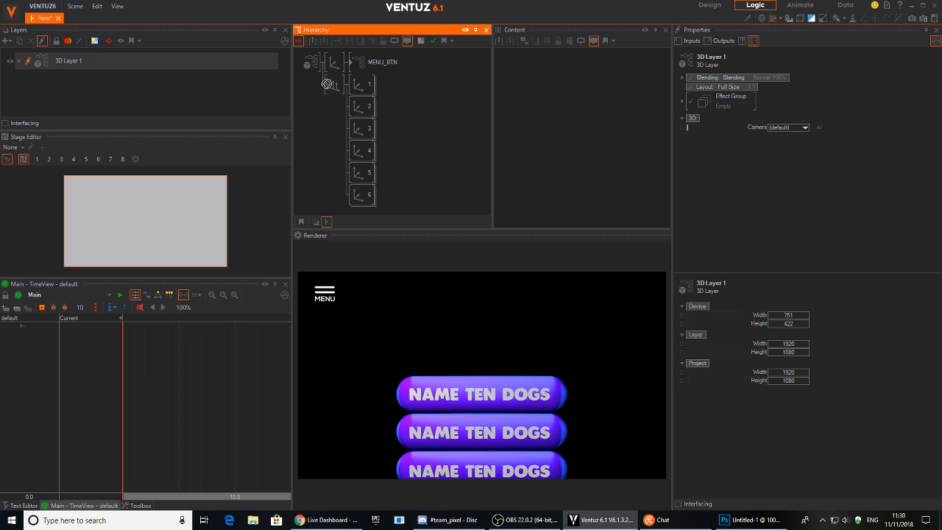
{"action": "left_click", "coordinate": [327, 84]}
{"action": "left_click_drag", "start_coordinate": [788, 97], "coordinate": [788, 73]}
{"action": "left_click_drag", "start_coordinate": [794, 219], "coordinate": [795, 226]}
{"action": "left_click_drag", "start_coordinate": [788, 95], "coordinate": [788, 97]}
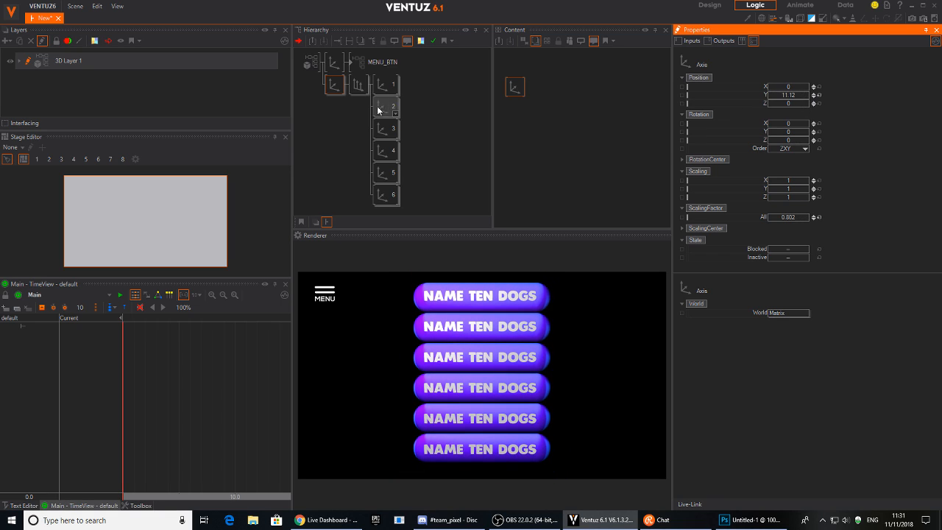
Spread the buttons with a 0.6 chain Y offset and delete the sixth button.
{"action": "left_click", "coordinate": [358, 85]}
{"action": "left_click_drag", "start_coordinate": [787, 160], "coordinate": [785, 161]}
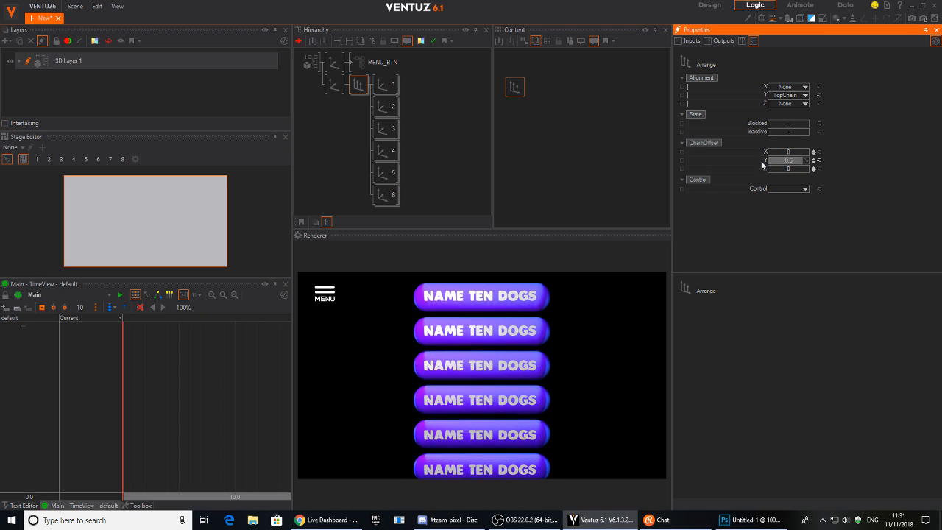
{"action": "left_click", "coordinate": [387, 193]}
{"action": "key", "text": "Delete"}
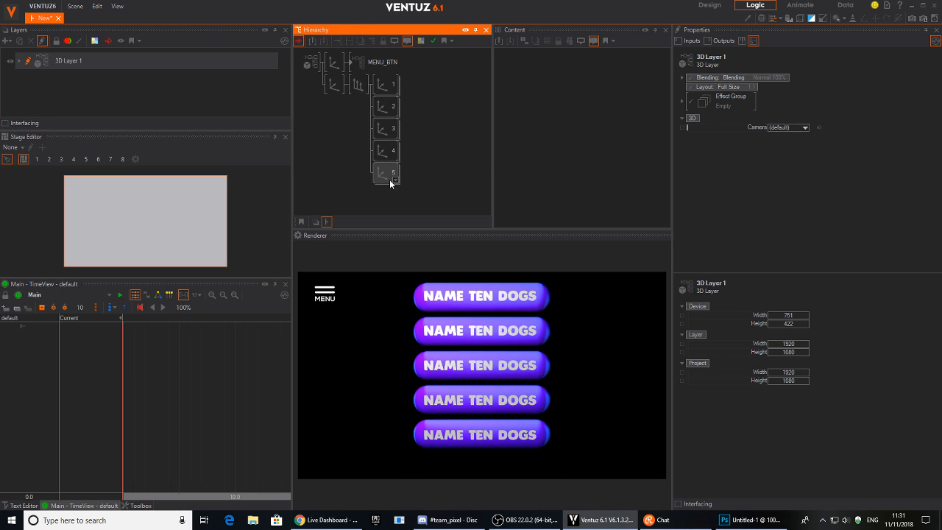
Delete the fifth button and lower the stack's Axis to Position Y 8.31.
{"action": "key", "text": "Delete"}
{"action": "left_click", "coordinate": [334, 85]}
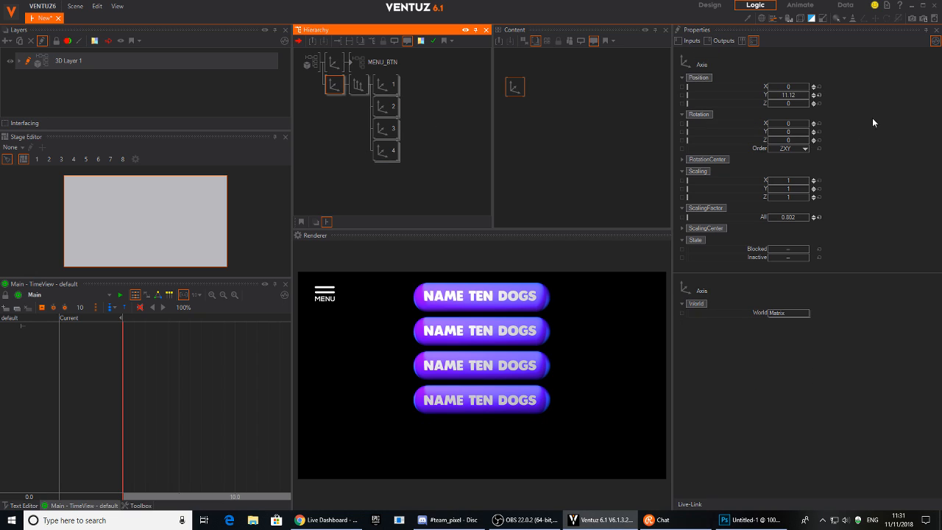
{"action": "left_click_drag", "start_coordinate": [788, 95], "coordinate": [573, 95]}
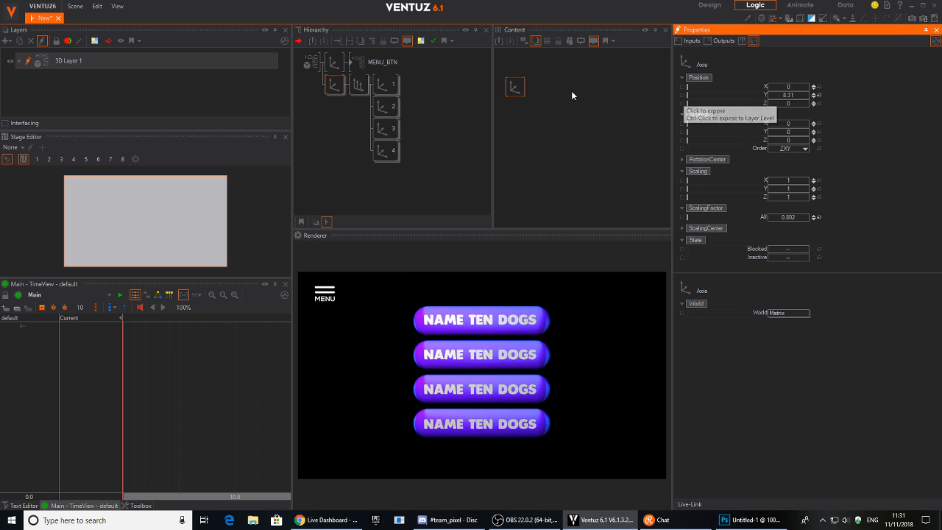
Test tilting all four button axes, then reset their X and Y rotation to 0.
{"action": "left_click", "coordinate": [384, 84]}
{"action": "left_click", "coordinate": [385, 107], "text": "ctrl"}
{"action": "left_click", "coordinate": [387, 132], "text": "ctrl"}
{"action": "left_click", "coordinate": [385, 151], "text": "ctrl"}
{"action": "left_click", "coordinate": [622, 133]}
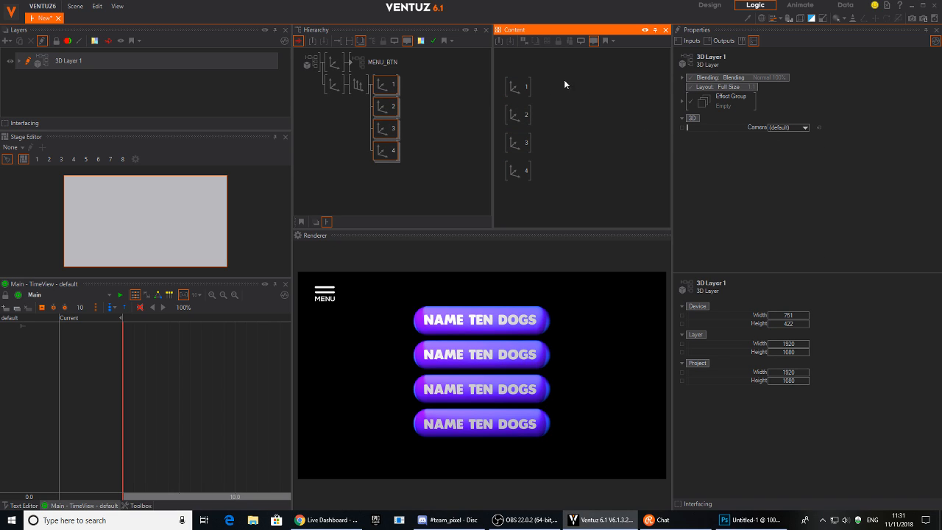
{"action": "left_click_drag", "start_coordinate": [567, 85], "coordinate": [515, 188]}
{"action": "left_click_drag", "start_coordinate": [790, 128], "coordinate": [807, 136]}
{"action": "left_click", "coordinate": [819, 125]}
{"action": "left_click", "coordinate": [820, 133]}
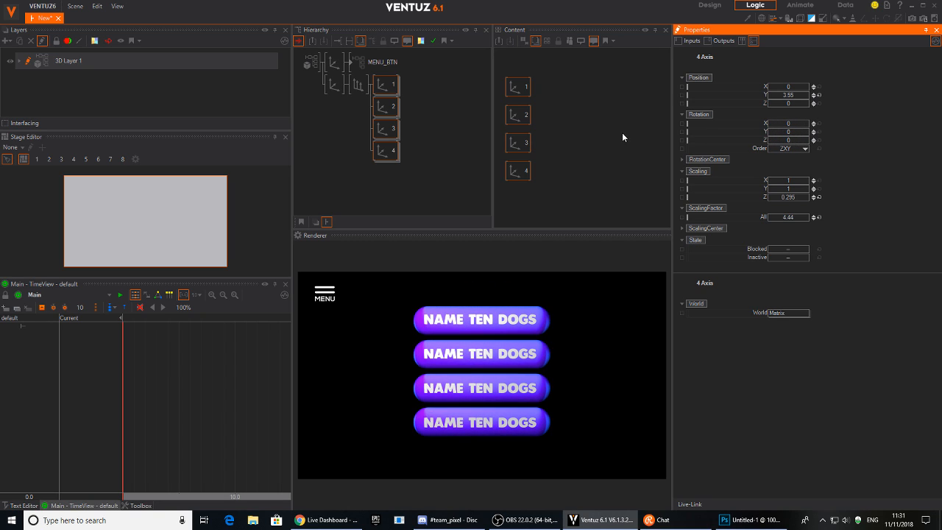
{"action": "double_click", "coordinate": [574, 122]}
Add a Keyframe Animation (Animation2) and link the four buttons' Rotation Y to it.
{"action": "type", "text": "key"}
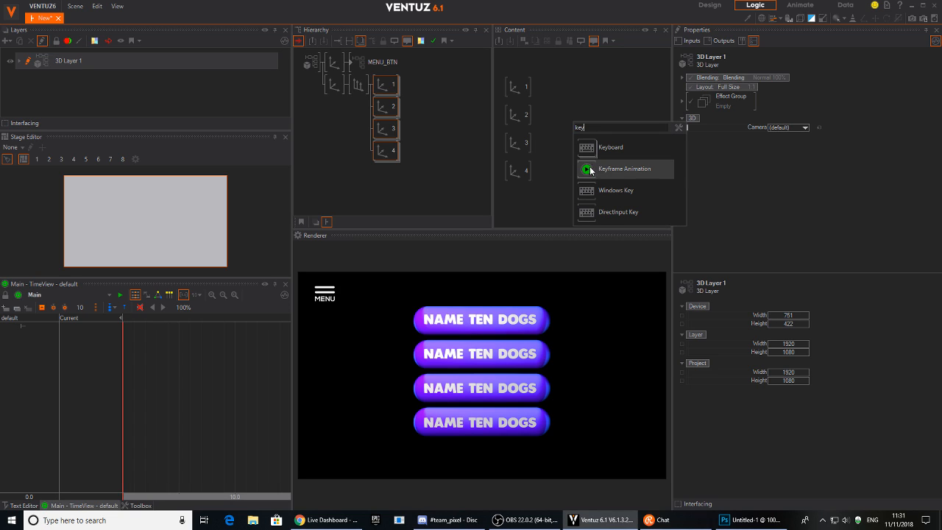
{"action": "left_click", "coordinate": [624, 168]}
{"action": "left_click", "coordinate": [558, 89]}
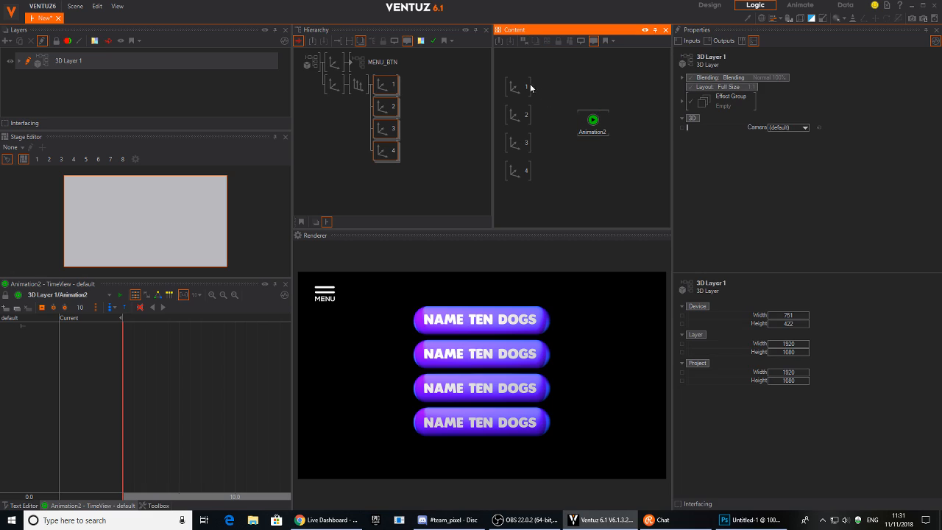
{"action": "left_click", "coordinate": [387, 86]}
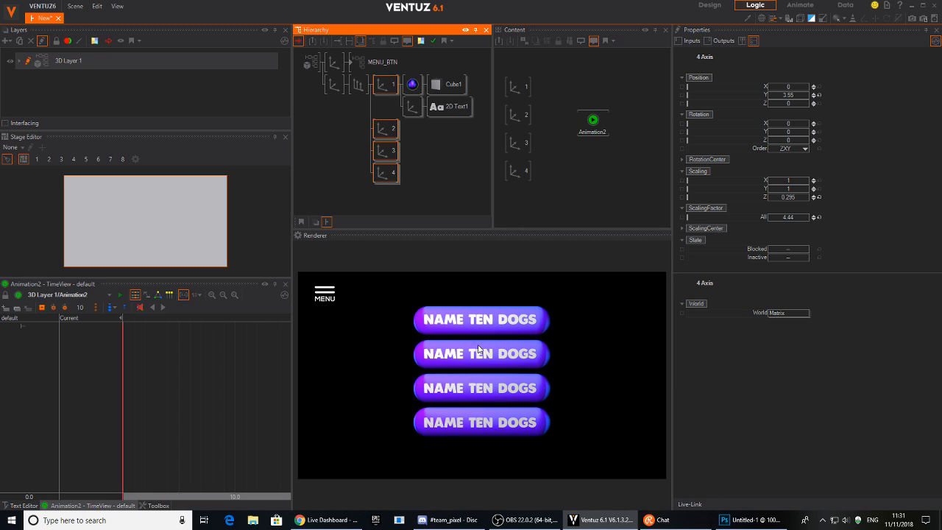
{"action": "left_click", "coordinate": [384, 86]}
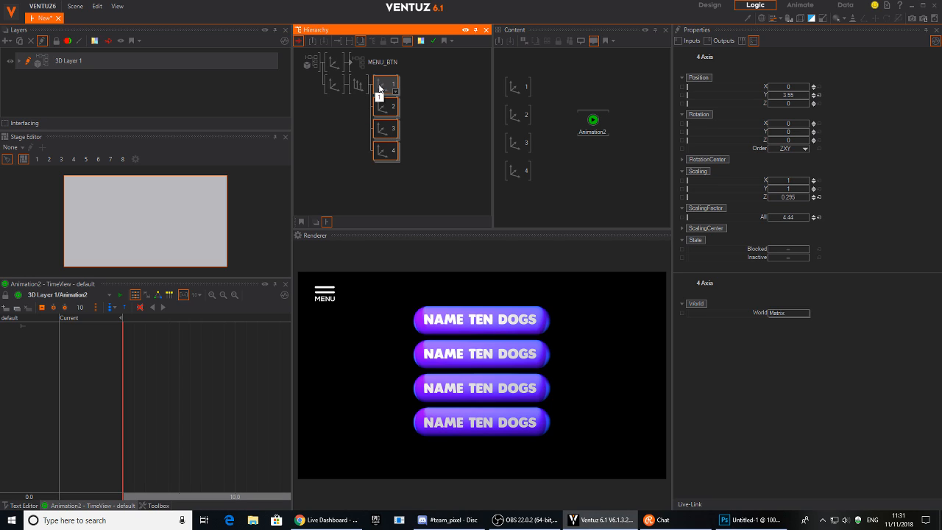
{"action": "left_click", "coordinate": [385, 107], "text": "ctrl"}
{"action": "left_click", "coordinate": [384, 129], "text": "ctrl"}
{"action": "left_click", "coordinate": [384, 151], "text": "ctrl"}
{"action": "left_click", "coordinate": [561, 86]}
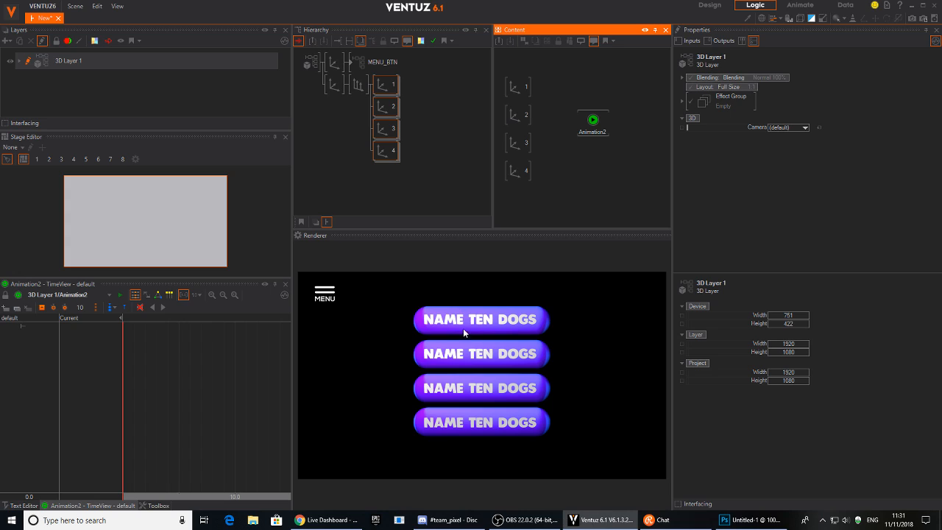
{"action": "left_click", "coordinate": [520, 88]}
{"action": "left_click", "coordinate": [520, 116], "text": "ctrl"}
{"action": "left_click", "coordinate": [519, 143], "text": "ctrl"}
{"action": "left_click", "coordinate": [518, 167], "text": "ctrl"}
{"action": "left_click_drag", "start_coordinate": [750, 134], "coordinate": [595, 124]}
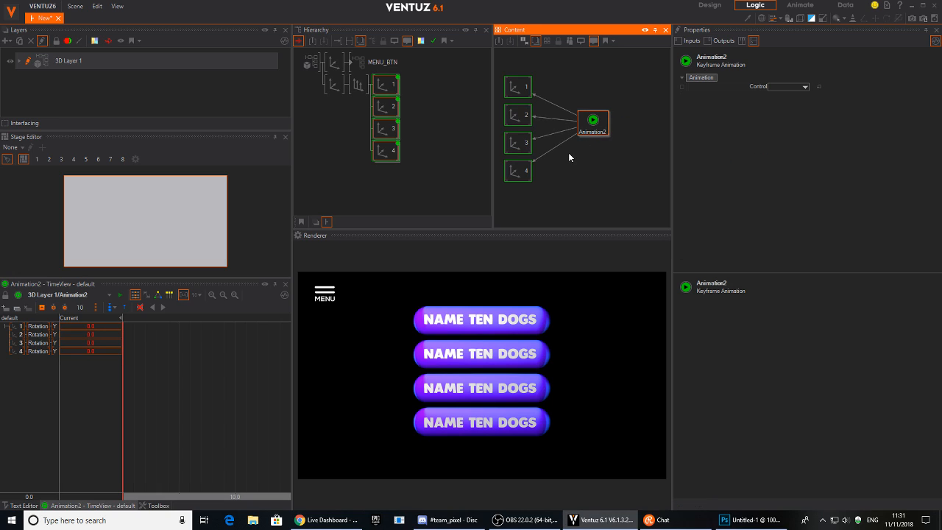
Keyframe all four rotation tracks at the start and at 1.0s, with the timeline in seconds.
{"action": "left_click", "coordinate": [267, 350]}
{"action": "left_click", "coordinate": [42, 307]}
{"action": "left_click", "coordinate": [178, 416]}
{"action": "left_click_drag", "start_coordinate": [177, 416], "coordinate": [181, 417]}
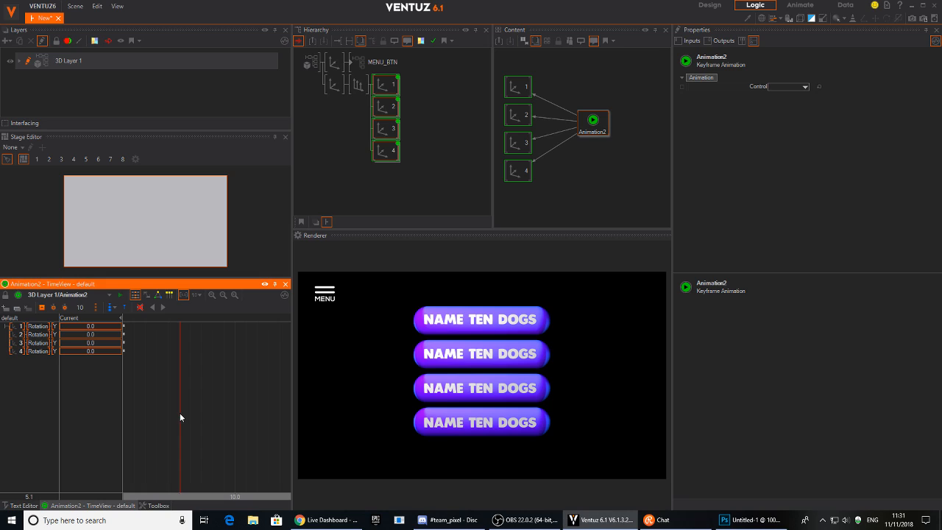
{"action": "middle_click_drag", "start_coordinate": [183, 367], "coordinate": [198, 370]}
{"action": "scroll", "coordinate": [196, 371], "scroll_direction": "down", "scroll_amount": 2}
{"action": "left_click_drag", "start_coordinate": [191, 378], "coordinate": [193, 379]}
{"action": "left_click", "coordinate": [196, 294]}
{"action": "left_click", "coordinate": [212, 327]}
{"action": "left_click_drag", "start_coordinate": [200, 413], "coordinate": [228, 433]}
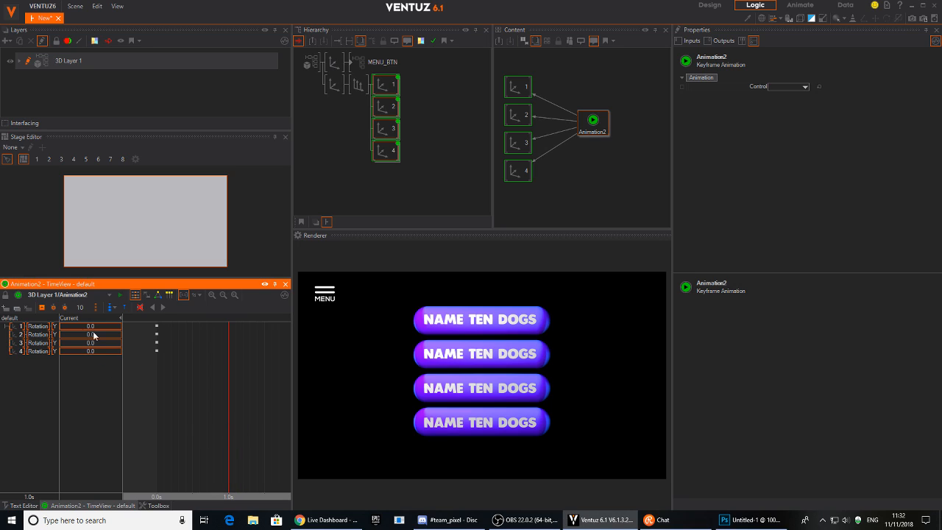
{"action": "left_click", "coordinate": [42, 308]}
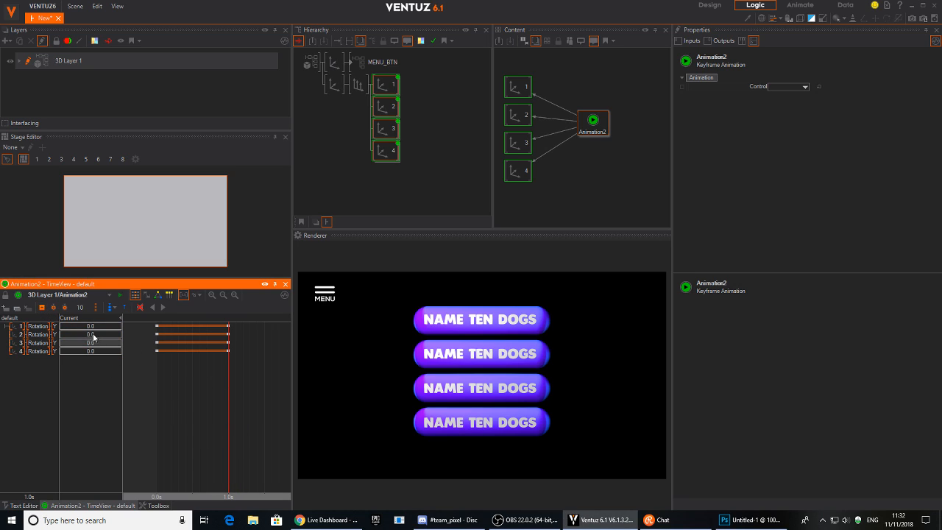
Set all four buttons' starting Rotation Y to -90 and preview the animation.
{"action": "left_click_drag", "start_coordinate": [100, 332], "coordinate": [62, 326]}
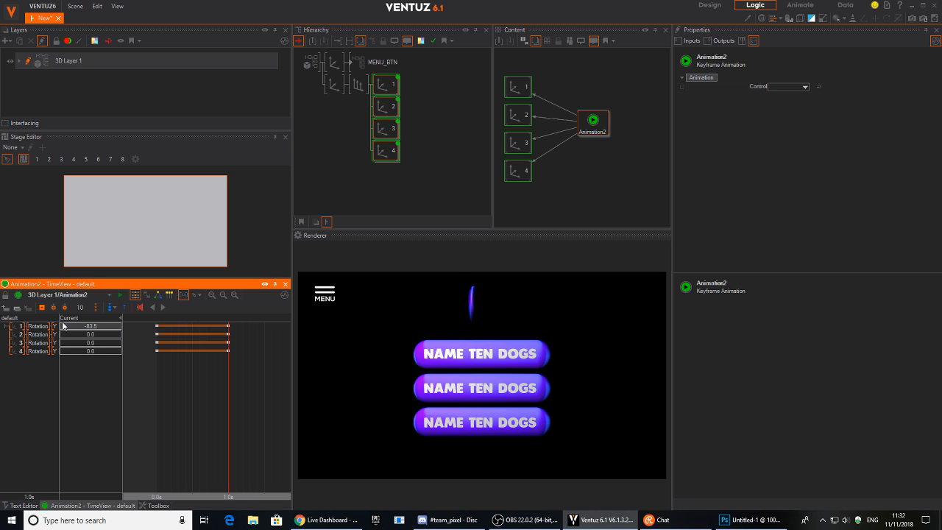
{"action": "left_click_drag", "start_coordinate": [227, 395], "coordinate": [153, 383]}
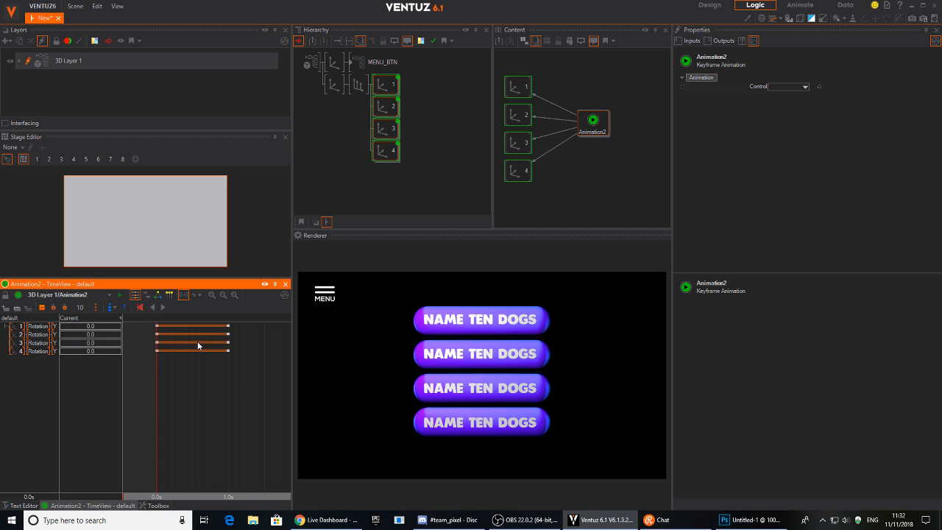
{"action": "left_click", "coordinate": [110, 327]}
{"action": "type", "text": "-90"}
{"action": "key", "text": "Return"}
{"action": "left_click", "coordinate": [105, 328]}
{"action": "key", "text": "ctrl+c"}
{"action": "left_click", "coordinate": [105, 334]}
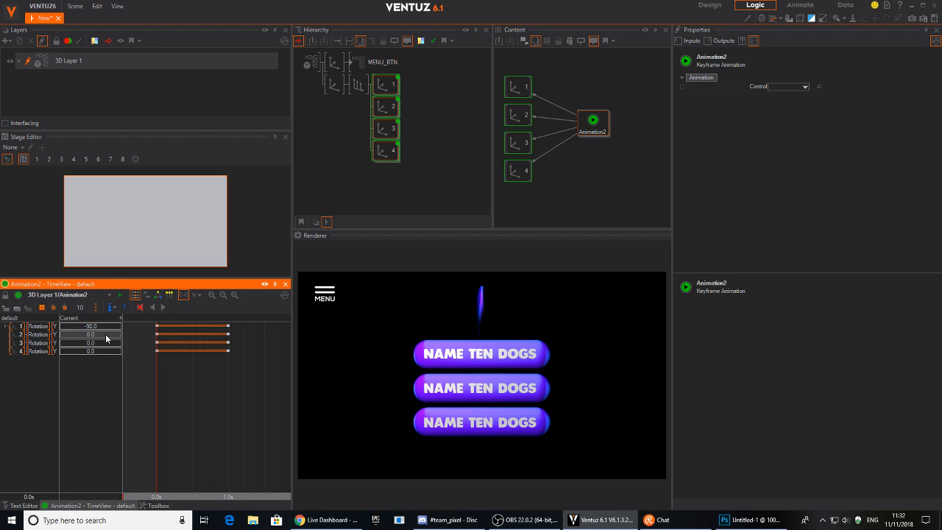
{"action": "key", "text": "ctrl+v"}
{"action": "left_click", "coordinate": [102, 344]}
{"action": "key", "text": "ctrl+v"}
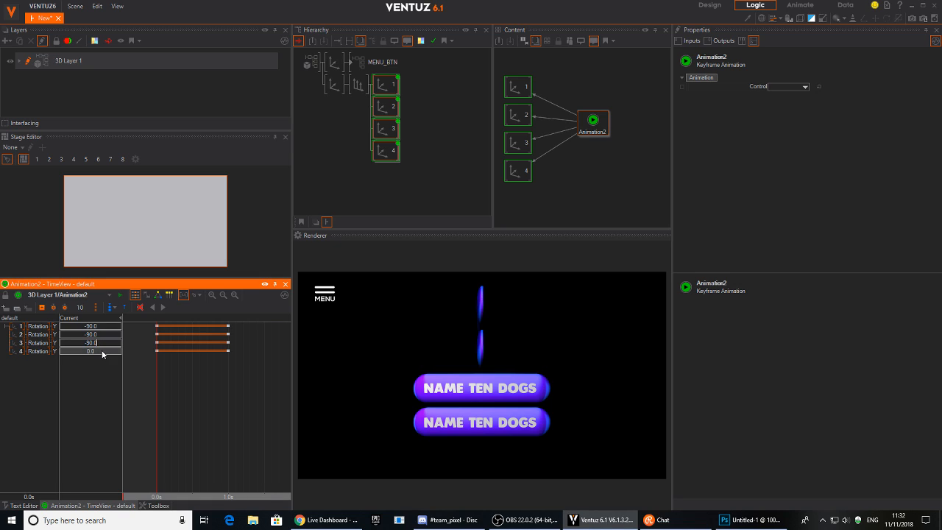
{"action": "left_click", "coordinate": [102, 353]}
{"action": "key", "text": "ctrl+v"}
{"action": "key", "text": "Return"}
{"action": "key", "text": "space"}
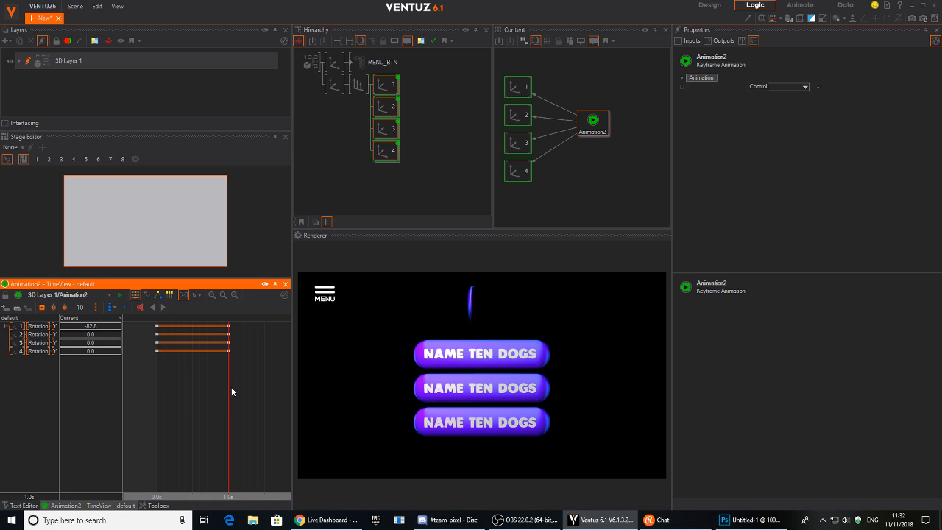
Set the first button's end rotation to 0 so it finishes facing front.
{"action": "left_click", "coordinate": [108, 326]}
{"action": "type", "text": "0"}
{"action": "key", "text": "Return"}
{"action": "left_click_drag", "start_coordinate": [233, 416], "coordinate": [156, 410]}
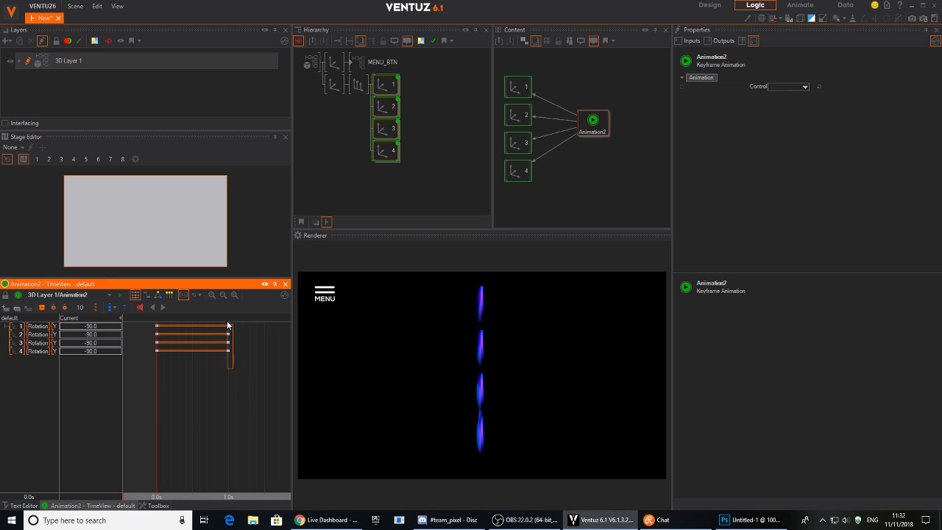
Stagger the four buttons' rotation keyframes so each swings in just after the previous one.
{"action": "left_click_drag", "start_coordinate": [229, 328], "coordinate": [228, 341]}
{"action": "mouse_move", "coordinate": [157, 385]}
{"action": "left_mouse_down"}
{"action": "mouse_move", "coordinate": [197, 384]}
{"action": "mouse_move", "coordinate": [157, 389]}
{"action": "left_mouse_up"}
{"action": "left_click_drag", "start_coordinate": [235, 376], "coordinate": [174, 342]}
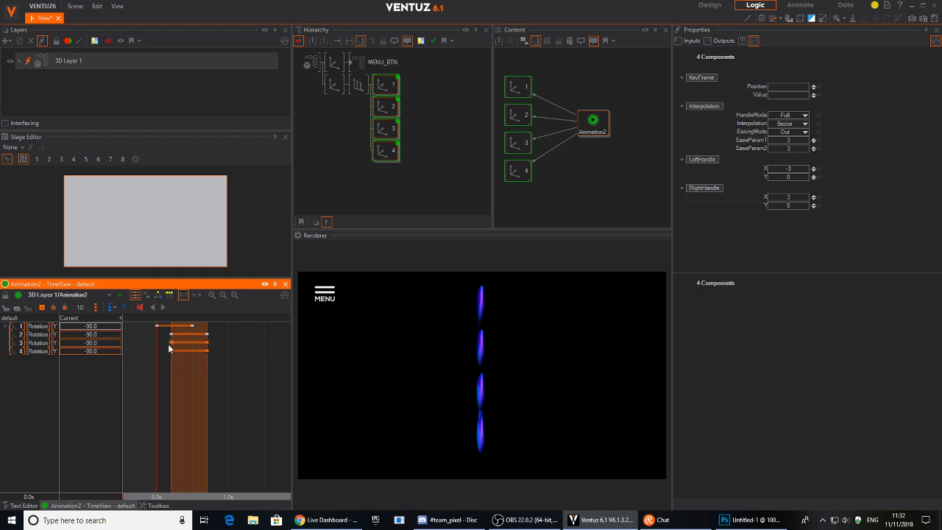
{"action": "left_click_drag", "start_coordinate": [183, 347], "coordinate": [182, 348]}
{"action": "left_click_drag", "start_coordinate": [245, 377], "coordinate": [184, 349]}
{"action": "left_click", "coordinate": [200, 353]}
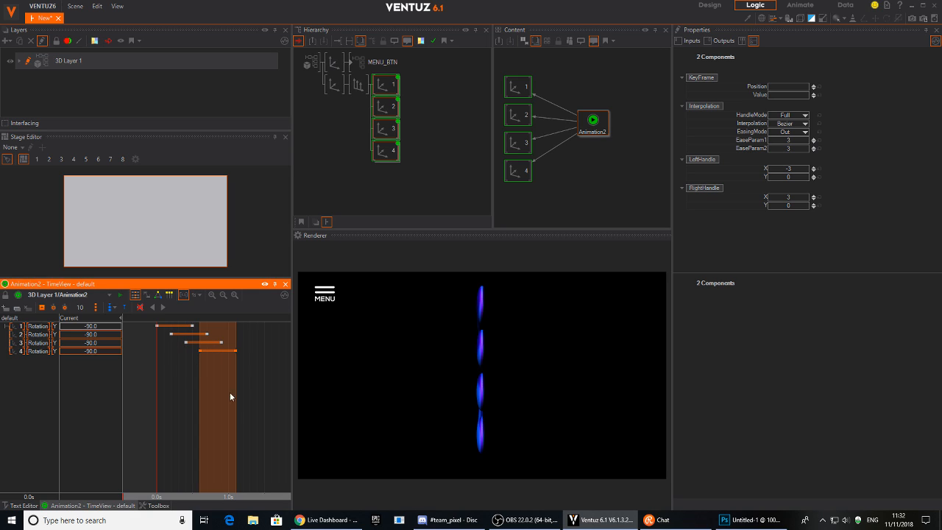
Preview the buttons flipping into view and move the Animation2 node further right.
{"action": "left_click", "coordinate": [161, 310]}
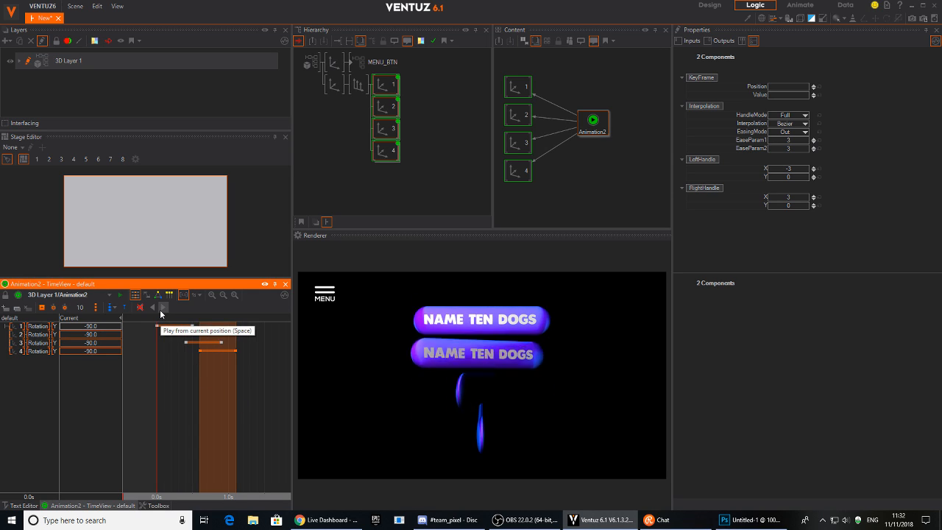
{"action": "mouse_move", "coordinate": [158, 403]}
{"action": "left_mouse_down"}
{"action": "mouse_move", "coordinate": [254, 396]}
{"action": "mouse_move", "coordinate": [158, 393]}
{"action": "left_mouse_up"}
{"action": "left_click_drag", "start_coordinate": [589, 120], "coordinate": [639, 132]}
Add an Oscillator node level with axis 1, deleting a misplaced second one.
{"action": "left_click", "coordinate": [609, 179]}
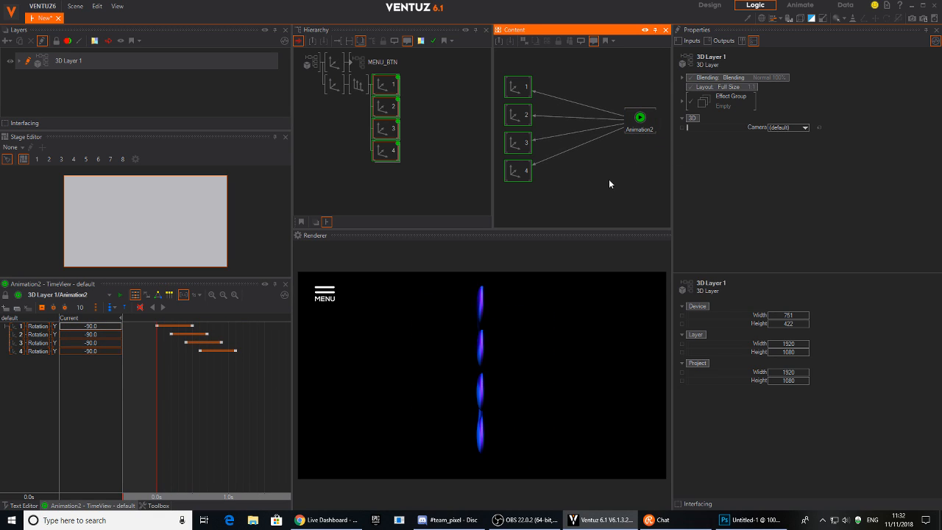
{"action": "key", "text": "Tab"}
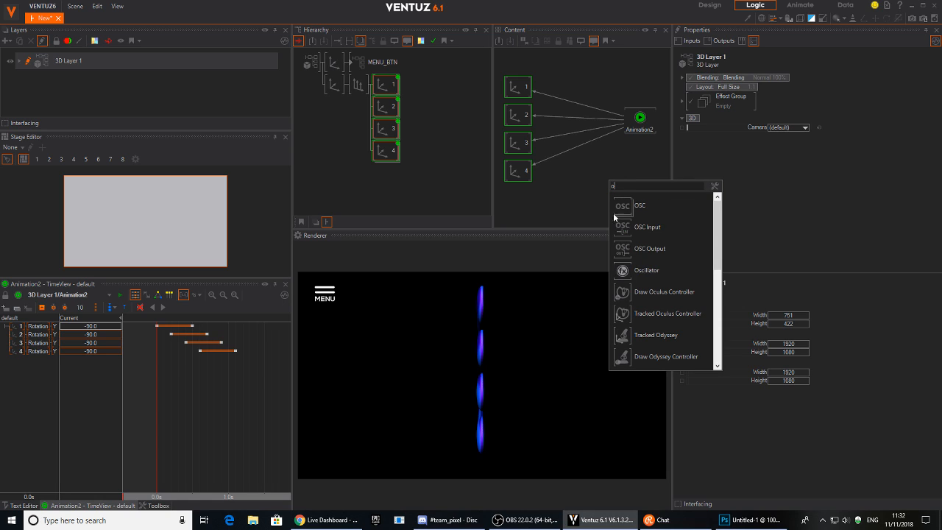
{"action": "left_click", "coordinate": [647, 271]}
{"action": "left_click", "coordinate": [579, 105]}
{"action": "left_click_drag", "start_coordinate": [581, 111], "coordinate": [578, 92]}
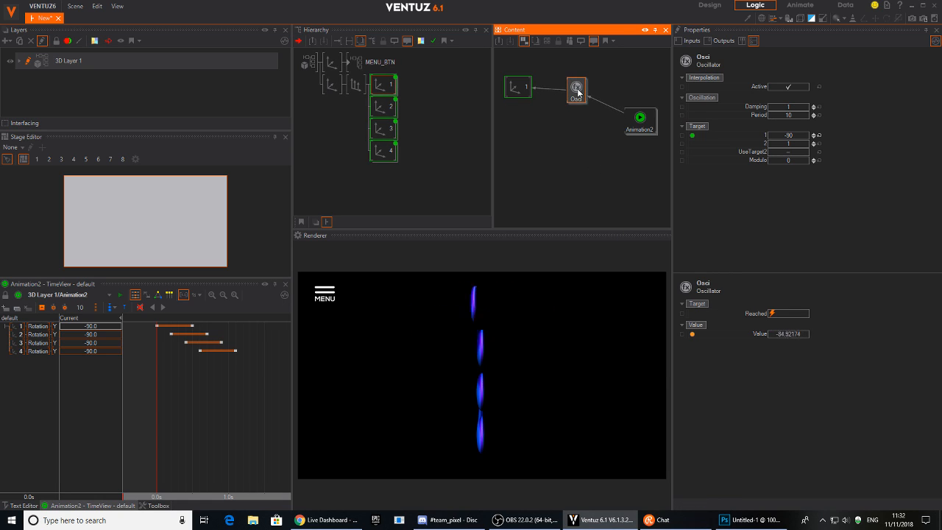
{"action": "double_click", "coordinate": [591, 121]}
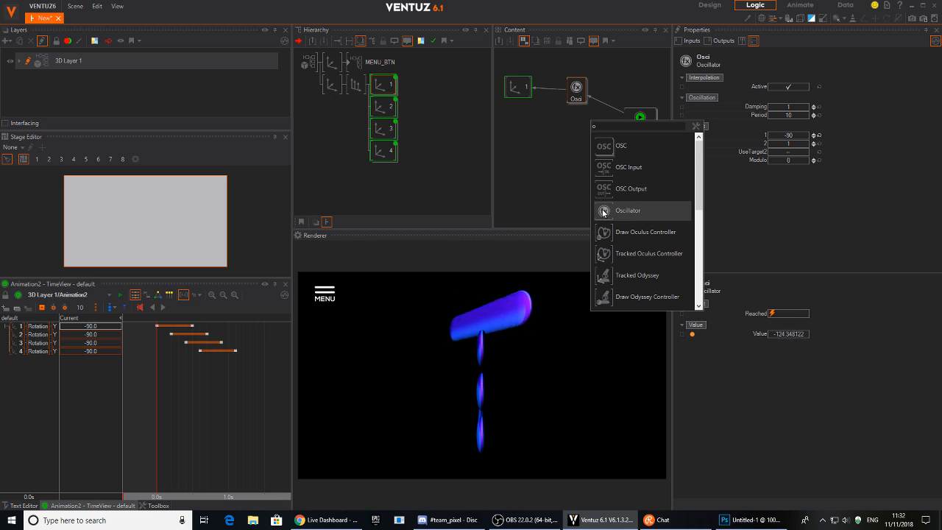
{"action": "left_click", "coordinate": [634, 112]}
{"action": "double_click", "coordinate": [630, 153]}
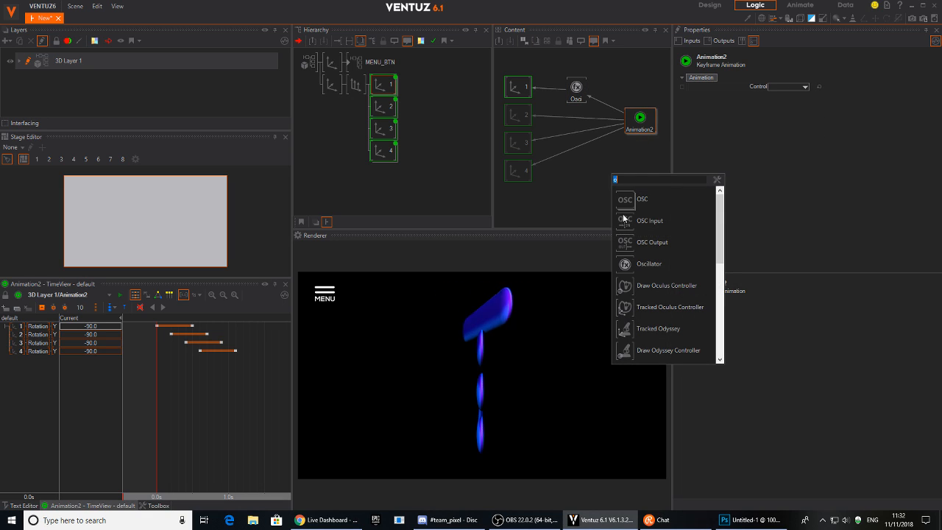
{"action": "left_click", "coordinate": [641, 261]}
{"action": "left_click", "coordinate": [590, 155]}
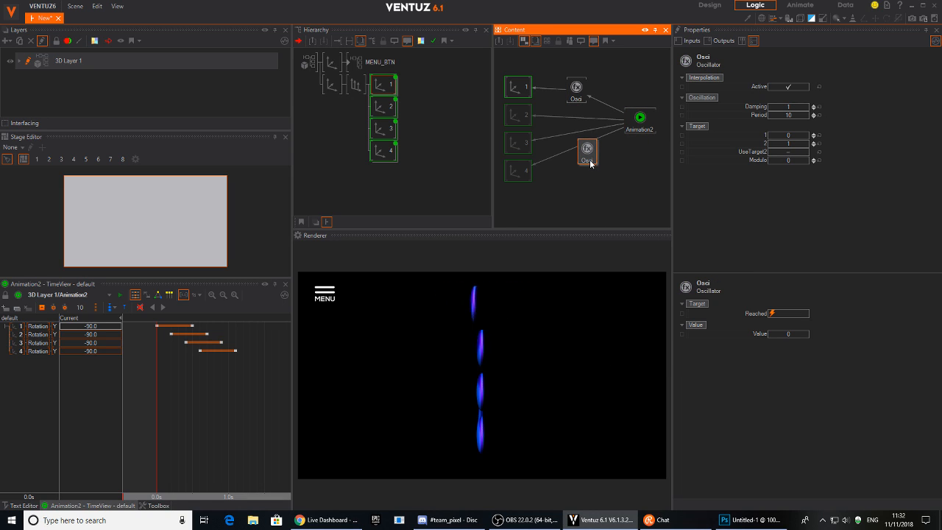
{"action": "key", "text": "Delete"}
Add an Oscillator wired to axis 4 and move it lower down.
{"action": "double_click", "coordinate": [593, 168]}
{"action": "left_click", "coordinate": [608, 256]}
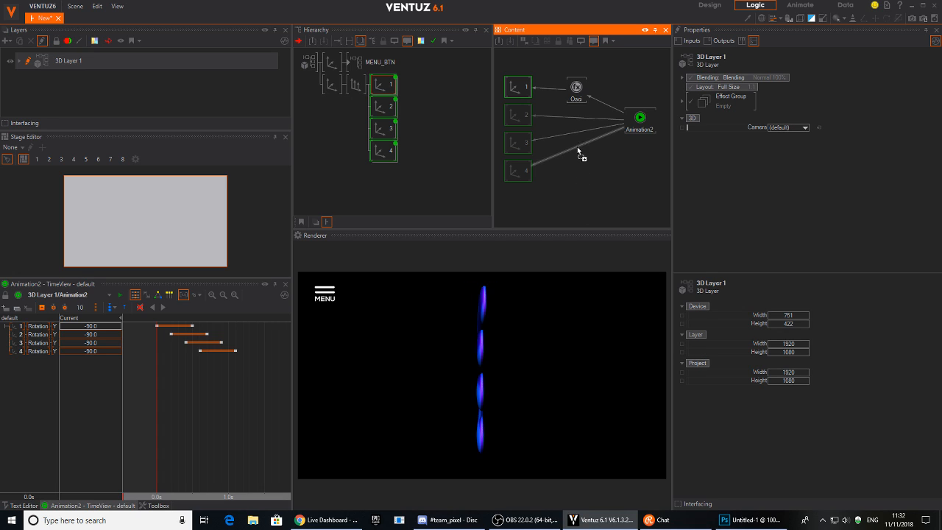
{"action": "left_click", "coordinate": [576, 151]}
{"action": "left_click_drag", "start_coordinate": [577, 151], "coordinate": [588, 184]}
{"action": "right_click", "coordinate": [588, 185]}
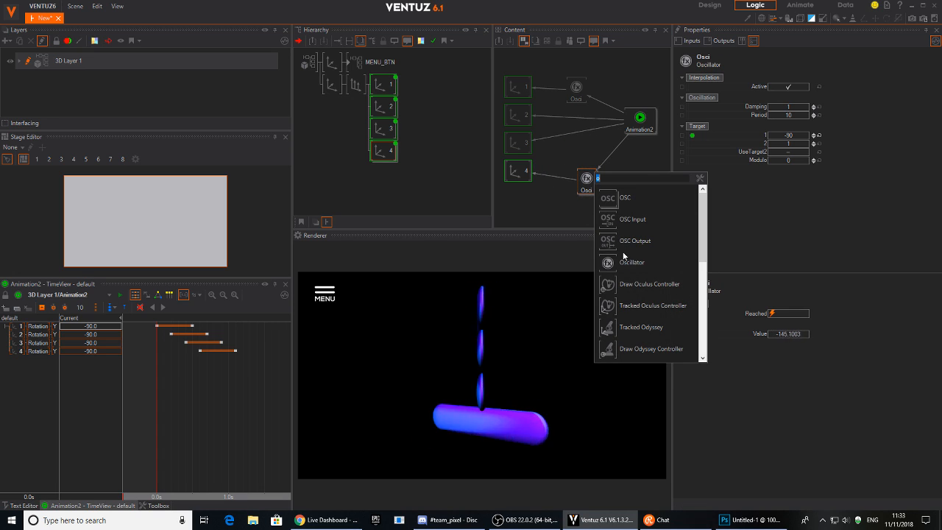
{"action": "left_click", "coordinate": [586, 152]}
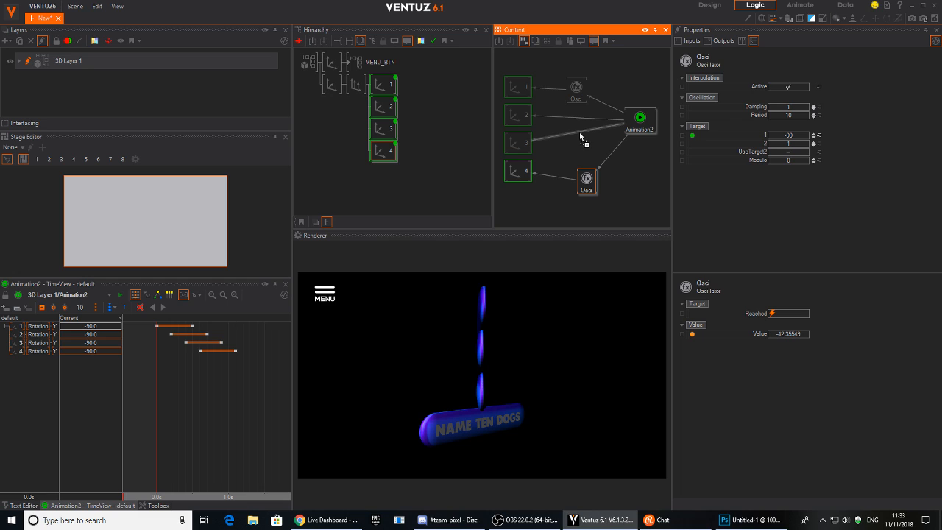
Add Oscillators on axis 3's and axis 2's links and line all four up in a column.
{"action": "left_click", "coordinate": [584, 138]}
{"action": "left_click_drag", "start_coordinate": [581, 137], "coordinate": [583, 152]}
{"action": "type", "text": "o"}
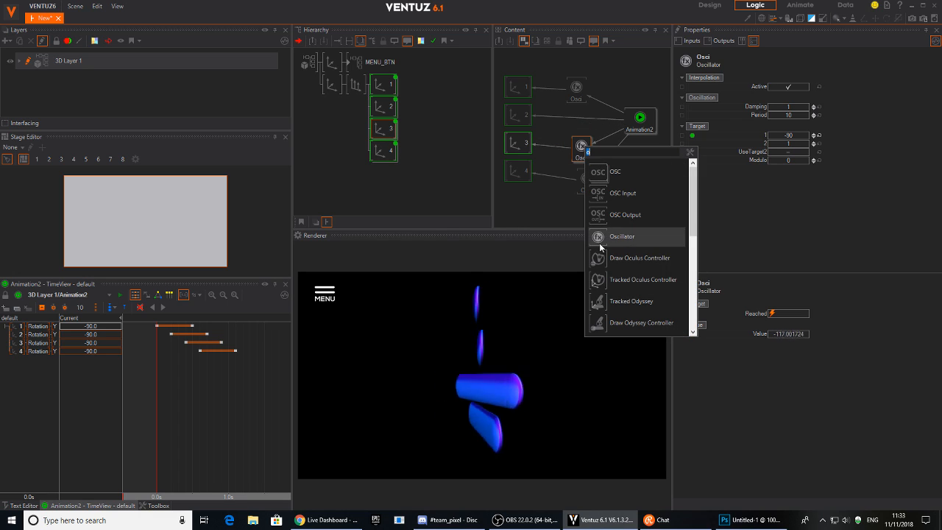
{"action": "left_click", "coordinate": [602, 242]}
{"action": "left_click", "coordinate": [583, 122]}
{"action": "left_click_drag", "start_coordinate": [583, 121], "coordinate": [578, 119]}
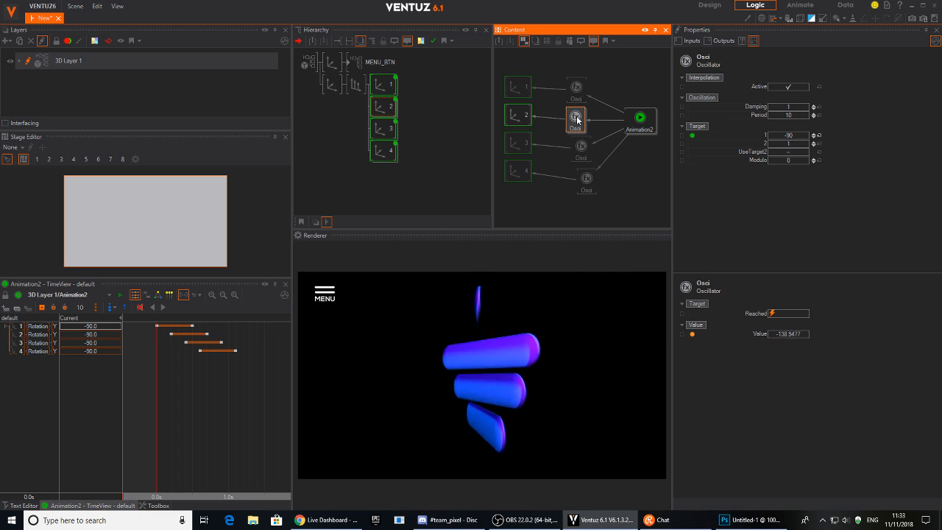
{"action": "left_click_drag", "start_coordinate": [584, 155], "coordinate": [576, 154]}
{"action": "left_click_drag", "start_coordinate": [590, 190], "coordinate": [566, 72]}
Edit the Oscillators' Damping, bring the buttons face-front at 1.1s, and replay the animation.
{"action": "left_click", "coordinate": [785, 107]}
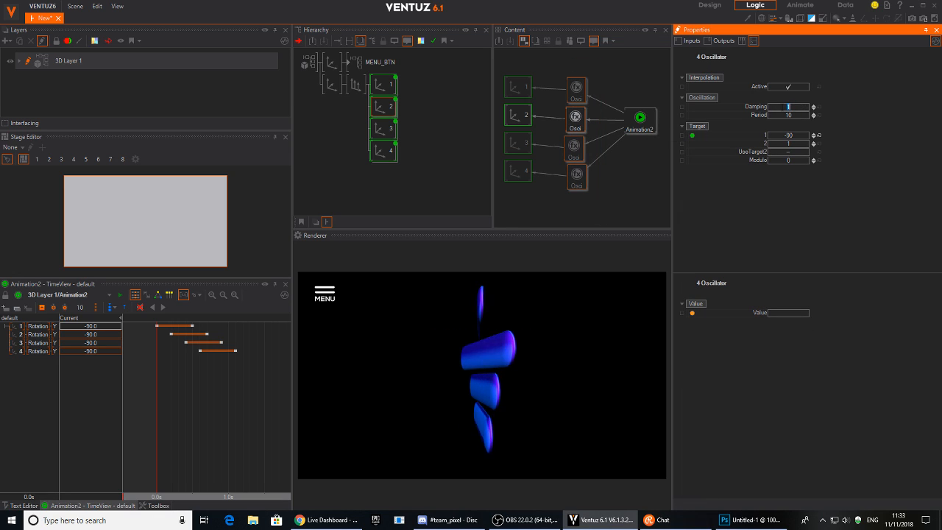
{"action": "left_click", "coordinate": [622, 178]}
{"action": "left_click", "coordinate": [638, 120]}
{"action": "left_click_drag", "start_coordinate": [218, 405], "coordinate": [236, 410]}
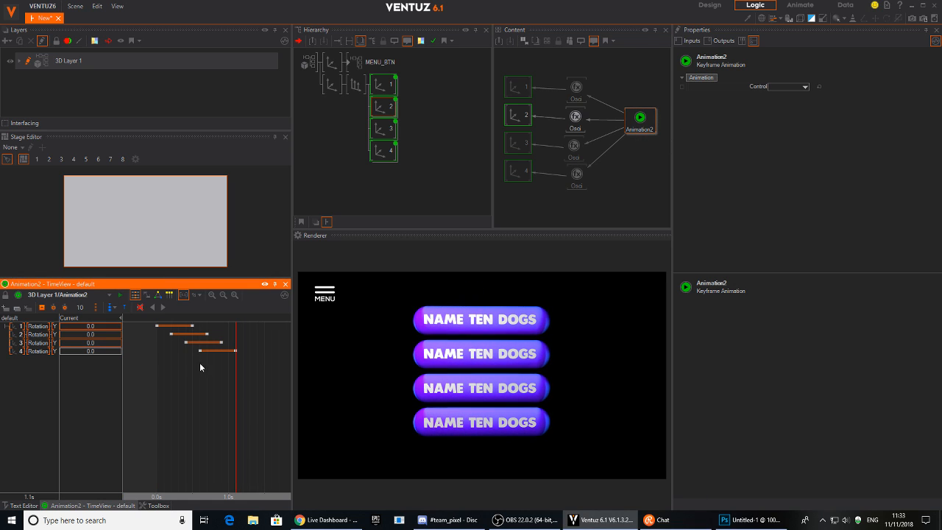
{"action": "left_click", "coordinate": [153, 308]}
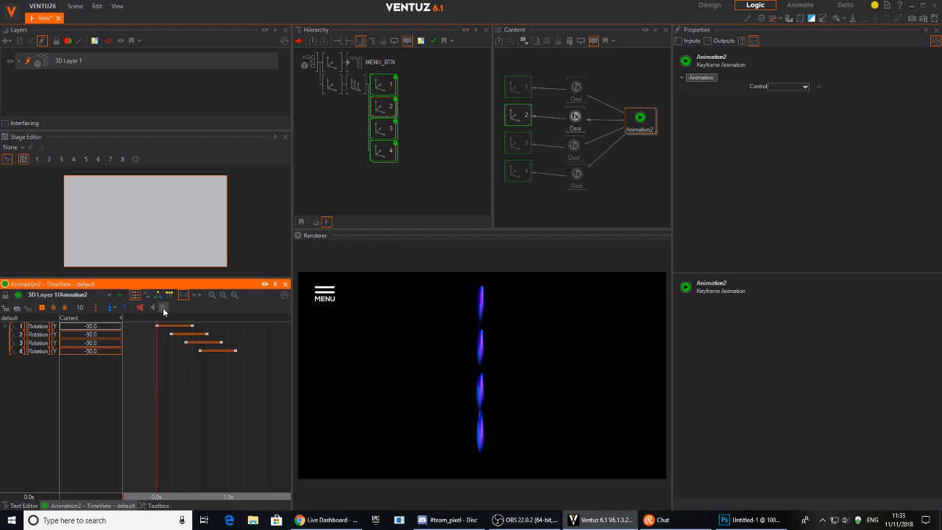
{"action": "left_click", "coordinate": [163, 308]}
{"action": "left_click_drag", "start_coordinate": [159, 431], "coordinate": [235, 434]}
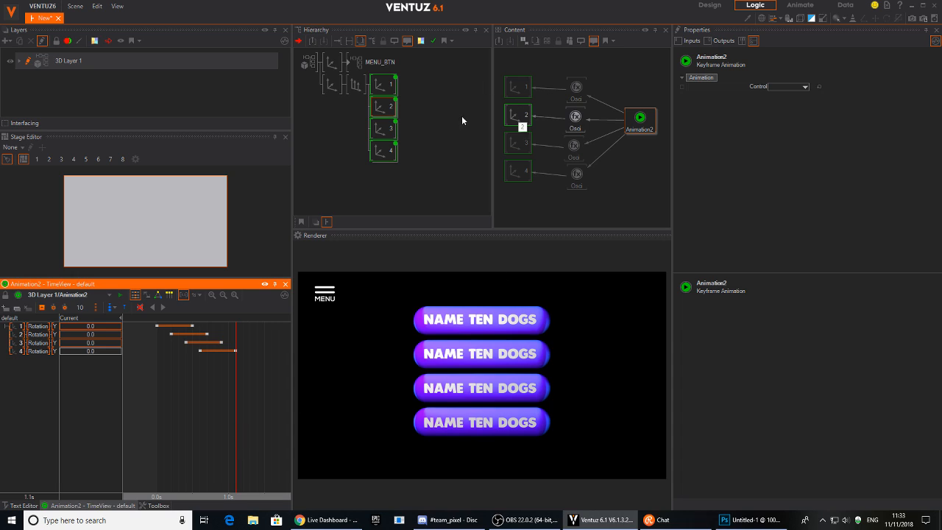
Insert a Group above button 1's contents and convert it into a Hierarchy Container named Q1.
{"action": "left_click", "coordinate": [394, 107]}
{"action": "left_click", "coordinate": [381, 84]}
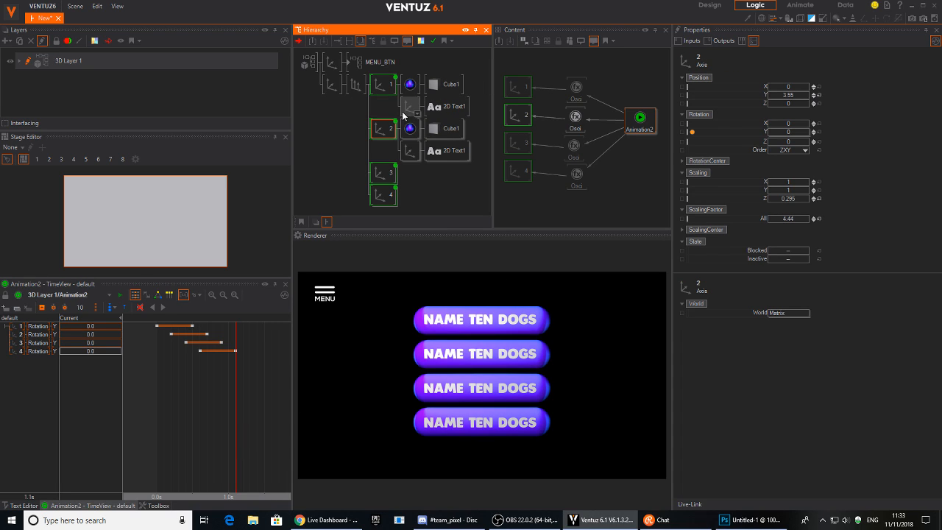
{"action": "left_click", "coordinate": [381, 108]}
{"action": "type", "text": "o"}
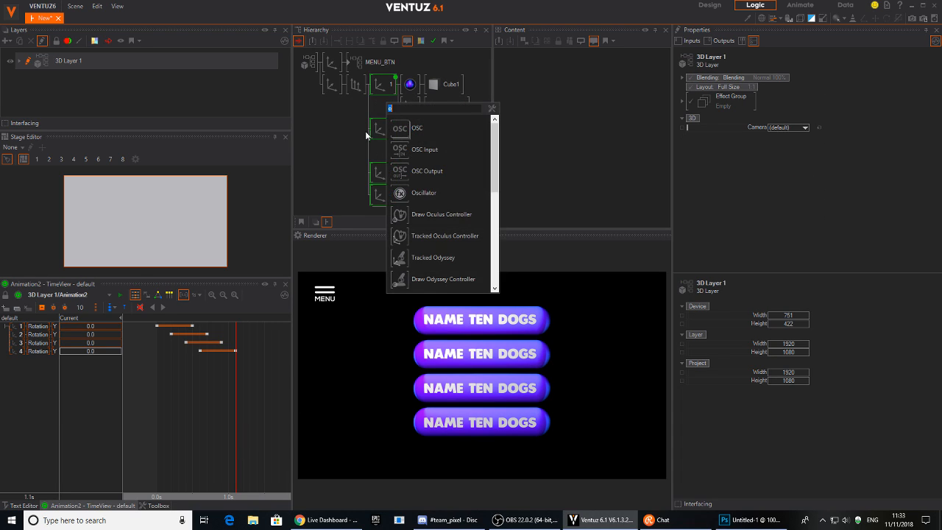
{"action": "type", "text": "gr"}
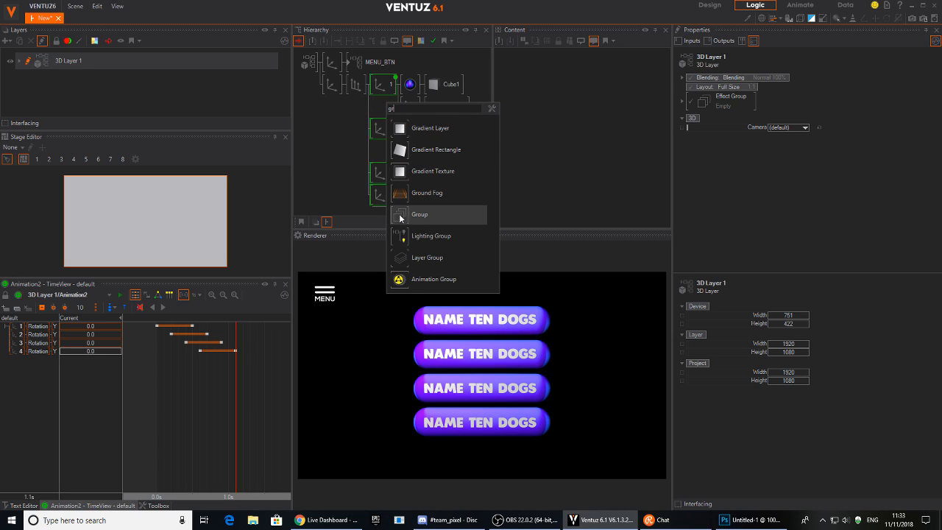
{"action": "left_click", "coordinate": [401, 214]}
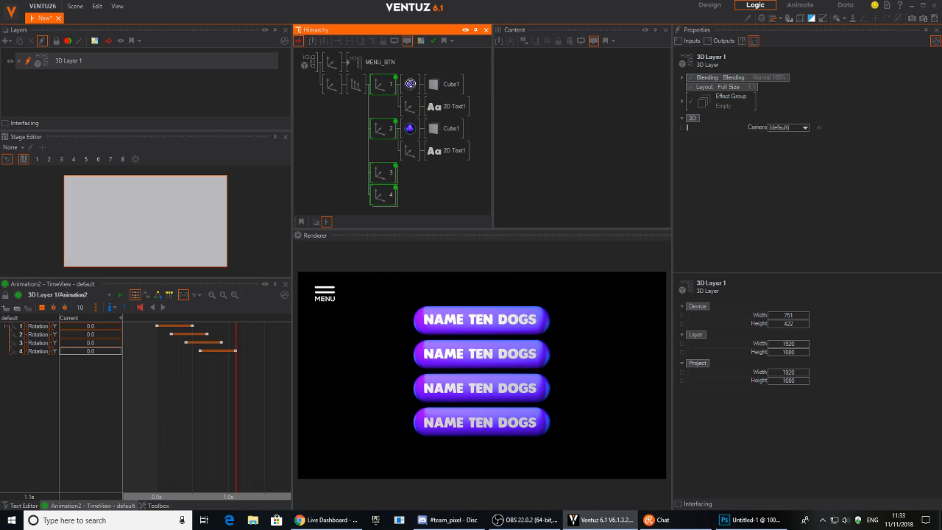
{"action": "left_click", "coordinate": [403, 87]}
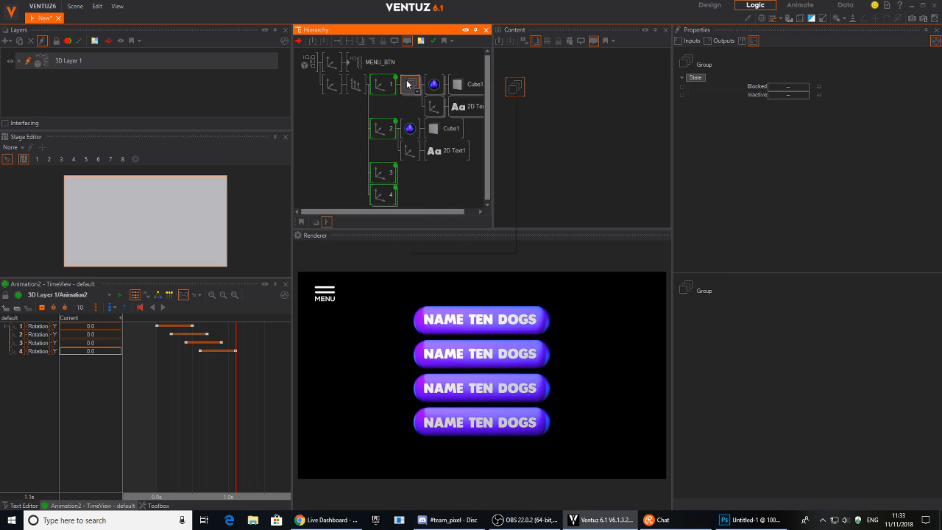
{"action": "right_click", "coordinate": [407, 84]}
{"action": "left_click", "coordinate": [414, 177]}
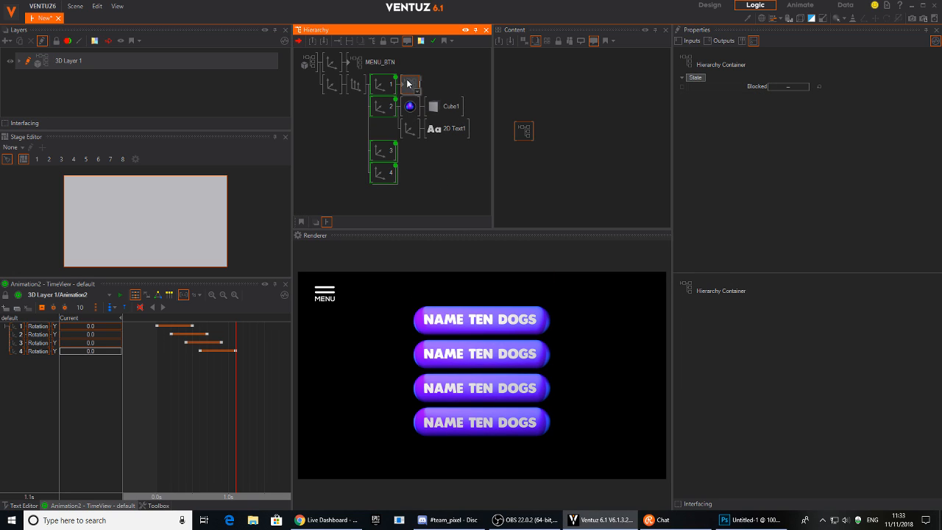
{"action": "type", "text": "QUSE"}
{"action": "key", "text": "BackSpace"}
{"action": "key", "text": "BackSpace"}
{"action": "key", "text": "BackSpace"}
{"action": "left_click", "coordinate": [410, 106]}
Delete the leftover contents of buttons 2–4, then open Q1's interfacing settings.
{"action": "left_click", "coordinate": [410, 131], "text": "ctrl"}
{"action": "left_click_drag", "start_coordinate": [410, 141], "coordinate": [410, 175]}
{"action": "left_click", "coordinate": [409, 134]}
{"action": "left_click", "coordinate": [407, 153], "text": "ctrl"}
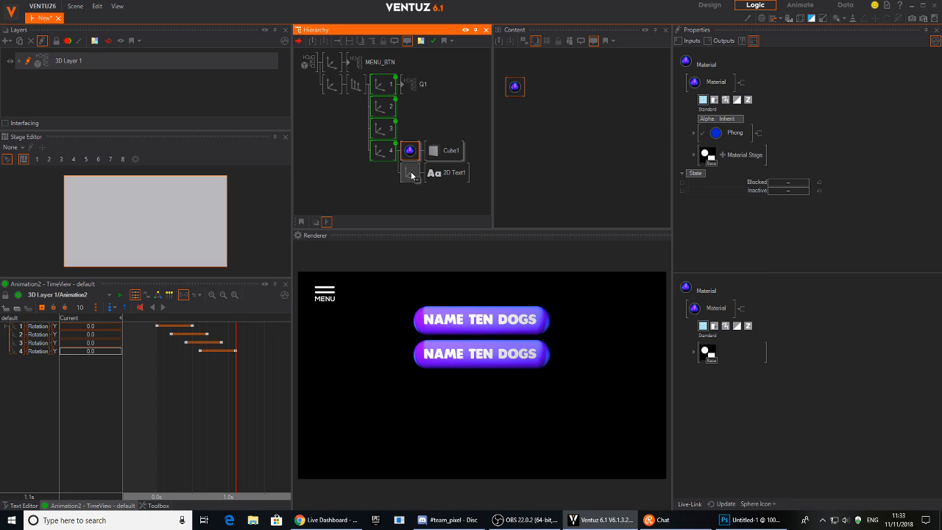
{"action": "key", "text": "Delete"}
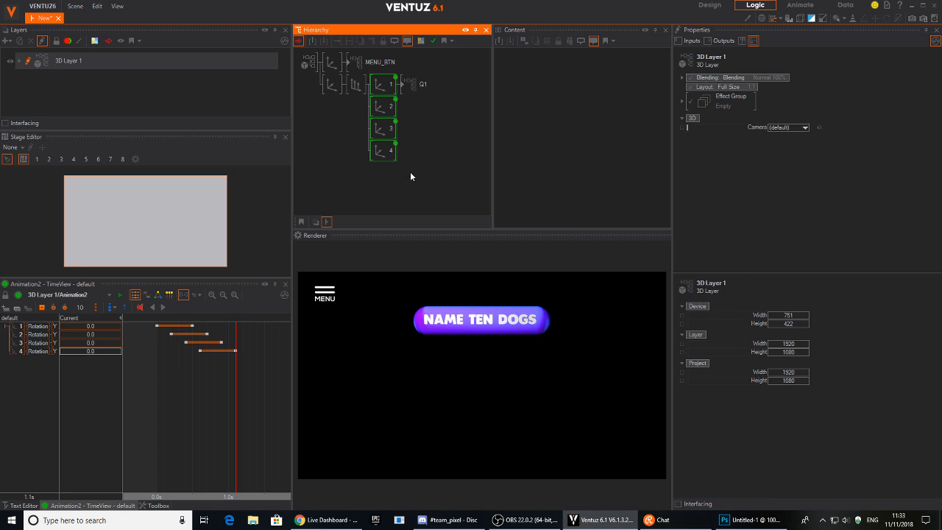
{"action": "left_click", "coordinate": [407, 90]}
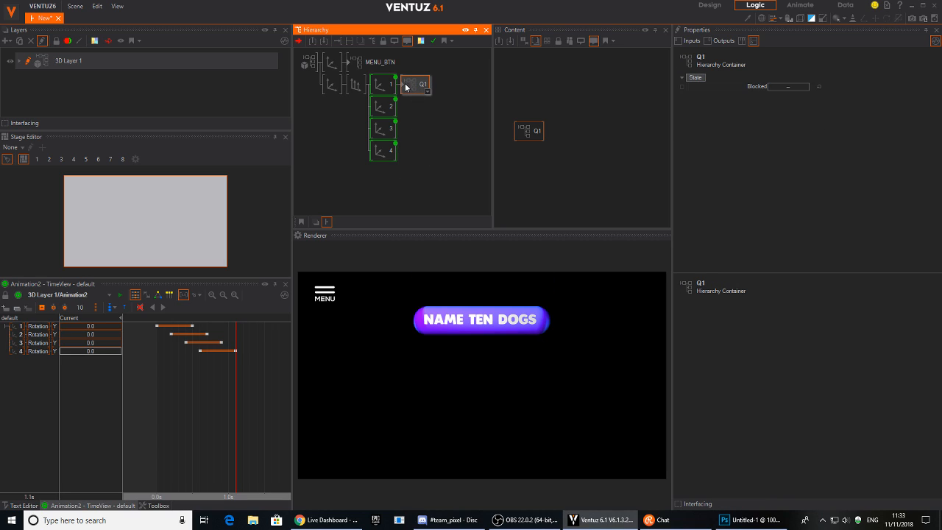
{"action": "right_click", "coordinate": [410, 85]}
{"action": "left_click", "coordinate": [429, 91]}
Inside Q1, expose the Block Text's Text and the Phong material's BaseColor on the container's interface.
{"action": "double_click", "coordinate": [421, 89]}
{"action": "left_click", "coordinate": [394, 86]}
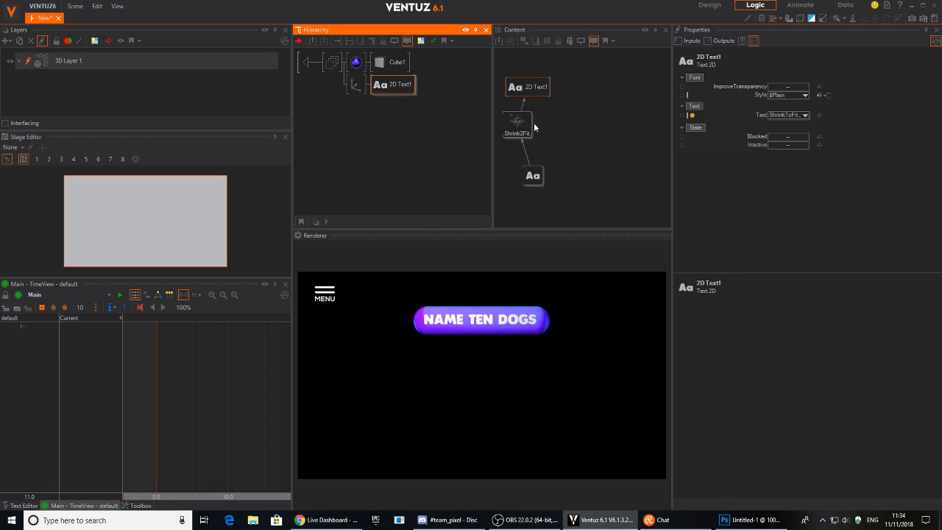
{"action": "left_click_drag", "start_coordinate": [533, 176], "coordinate": [532, 164]}
{"action": "left_click", "coordinate": [707, 226]}
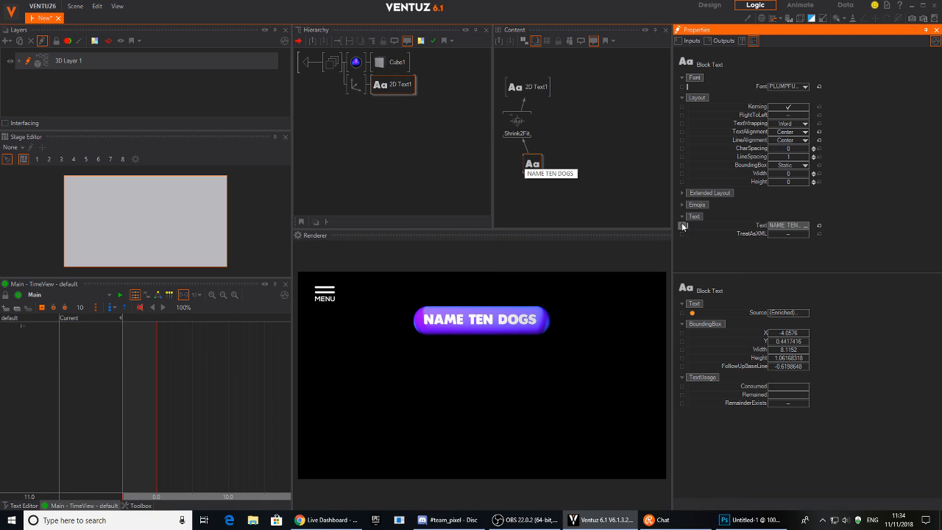
{"action": "left_click", "coordinate": [356, 62]}
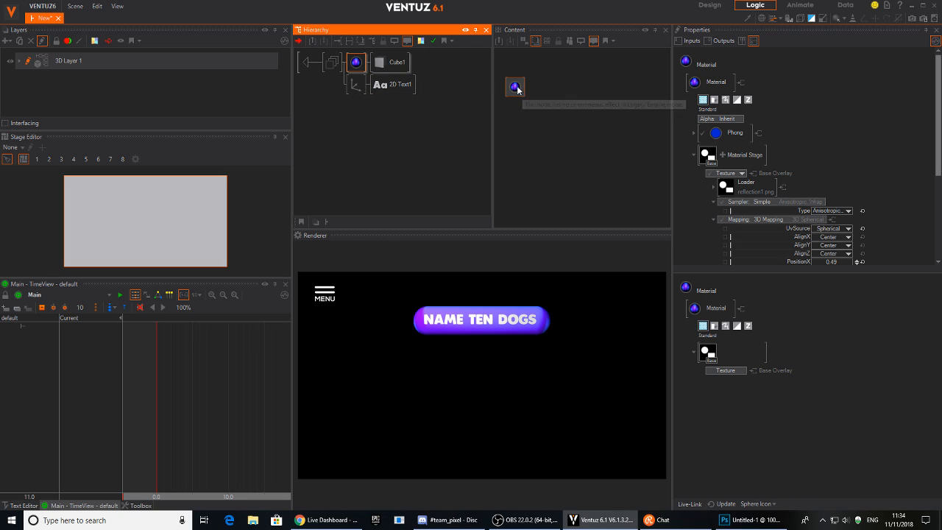
{"action": "left_click", "coordinate": [694, 133]}
{"action": "left_click", "coordinate": [706, 148]}
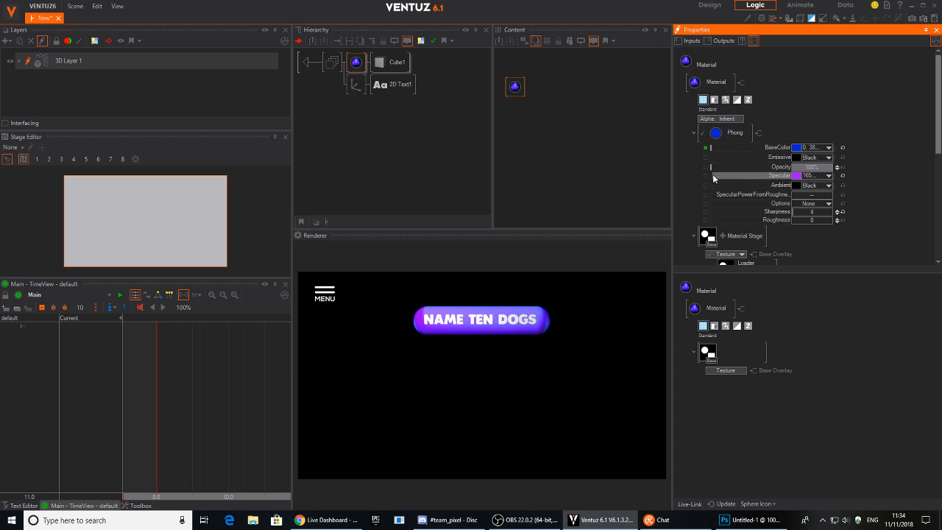
Copy the Q1 container under axes 2, 3 and 4.
{"action": "left_click", "coordinate": [306, 65]}
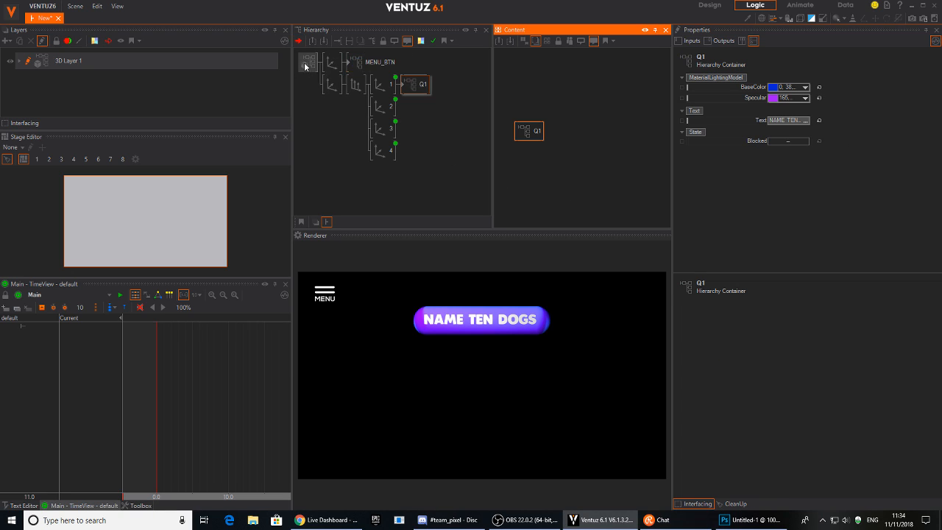
{"action": "left_click_drag", "start_coordinate": [407, 86], "coordinate": [405, 152], "text": "ctrl"}
{"action": "left_click_drag", "start_coordinate": [253, 404], "coordinate": [236, 393]}
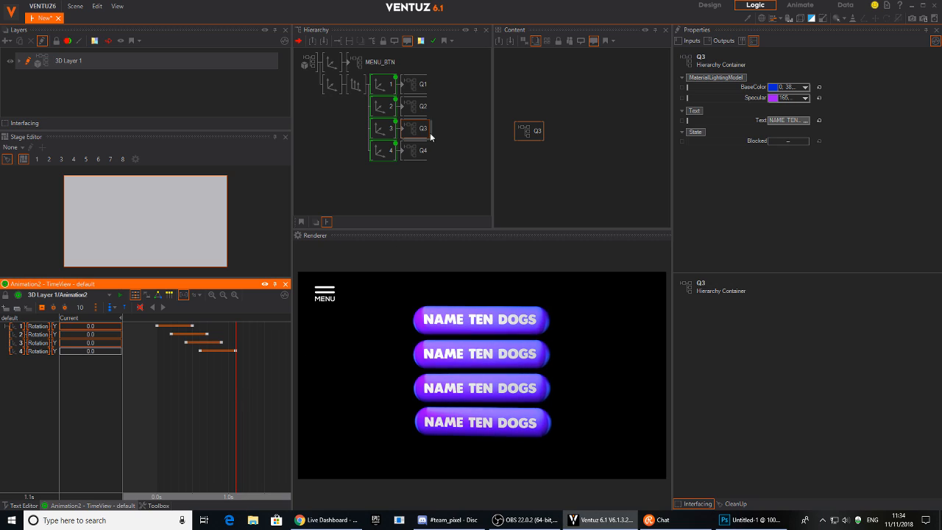
Set Q2's Text to TALLEST MOUNTAIN.
{"action": "left_click", "coordinate": [418, 107]}
{"action": "left_click", "coordinate": [789, 121]}
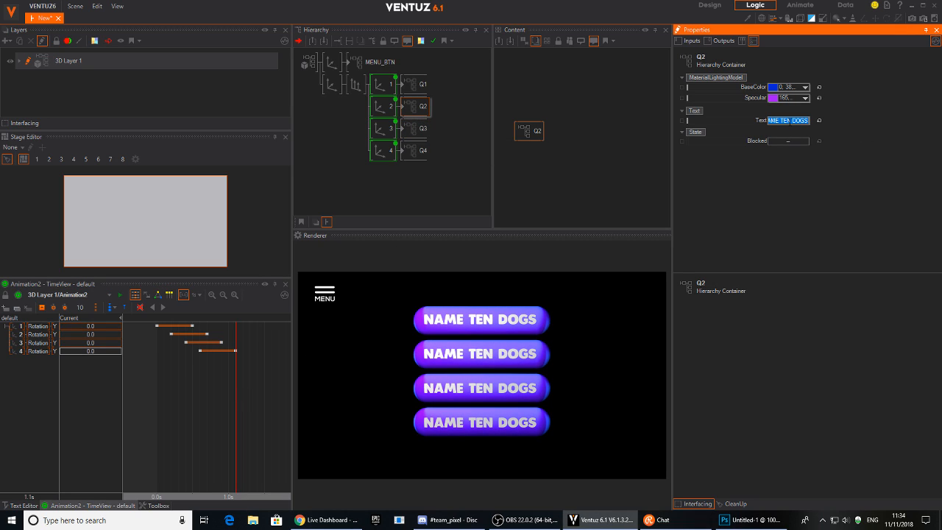
{"action": "type", "text": "TAIN"}
{"action": "key", "text": "Return"}
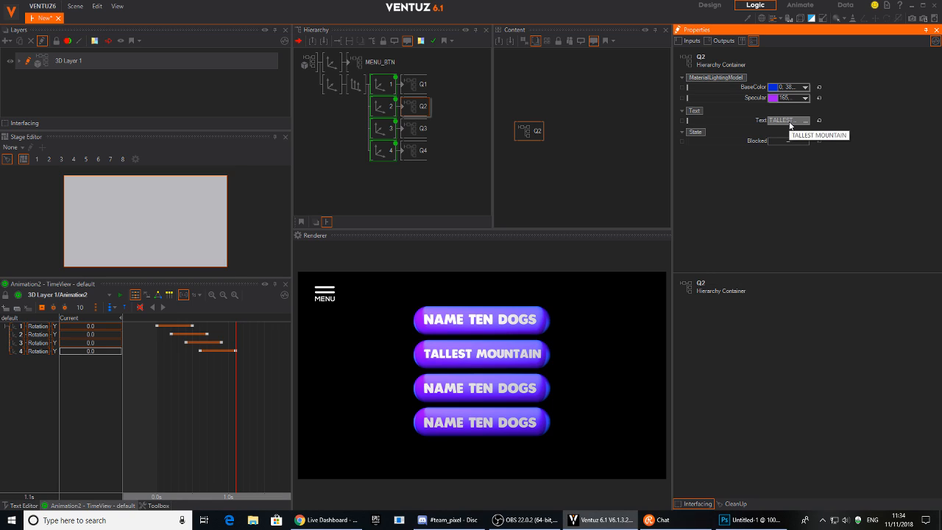
Set Q3's Text to NAME FIVE BIRDS.
{"action": "left_click", "coordinate": [419, 128]}
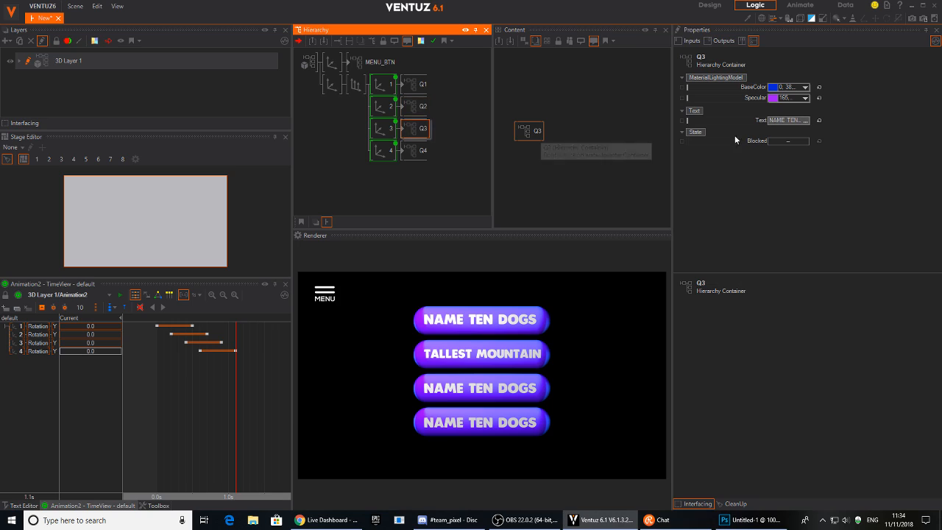
{"action": "left_click", "coordinate": [788, 120]}
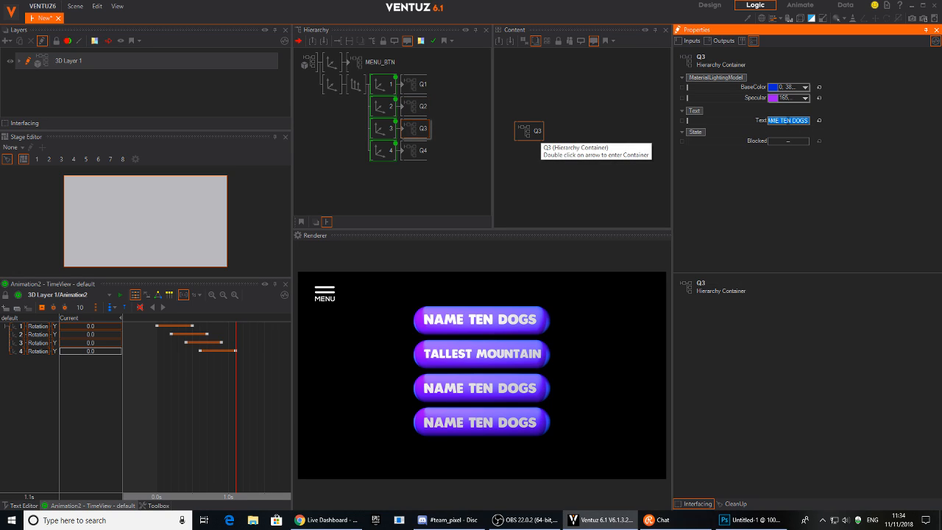
{"action": "left_click", "coordinate": [788, 121]}
{"action": "key", "text": "BackSpace"}
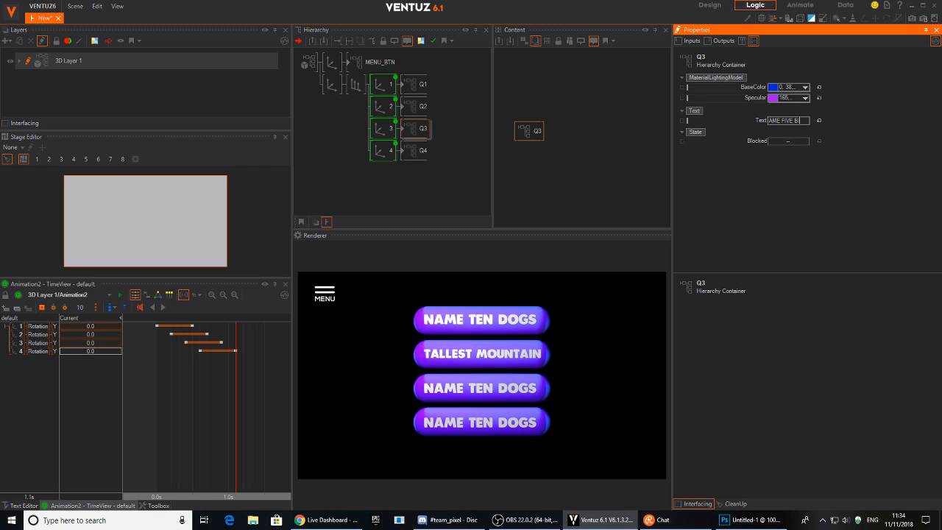
{"action": "key", "text": "Return"}
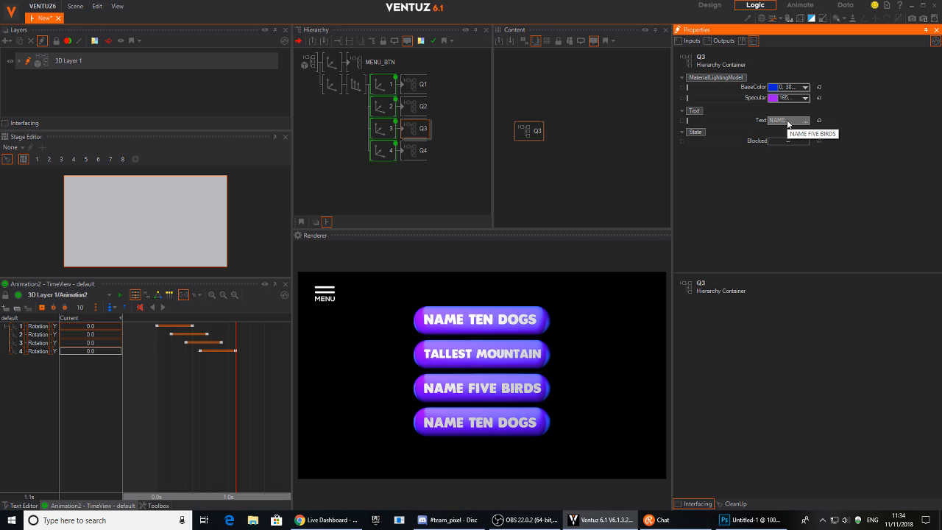
Set Q4's Text to 2 + 2.
{"action": "left_click", "coordinate": [416, 150]}
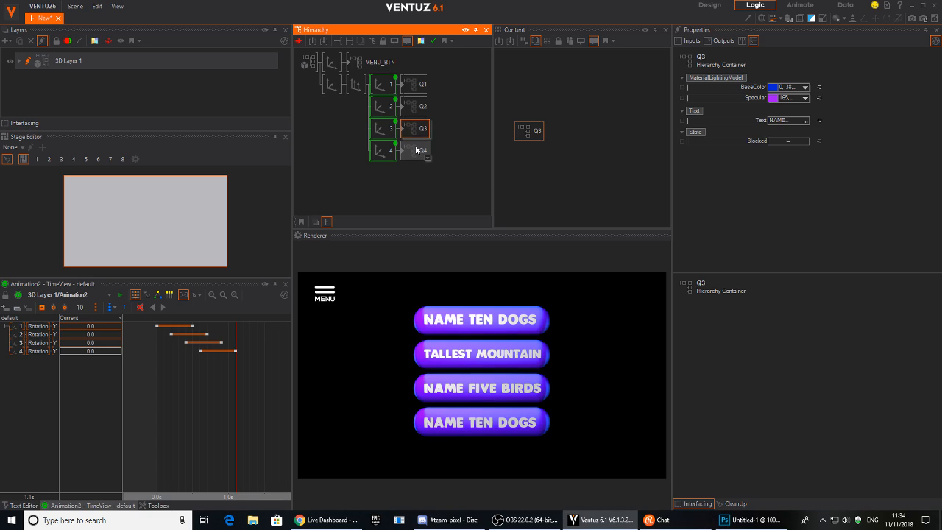
{"action": "left_click", "coordinate": [787, 121]}
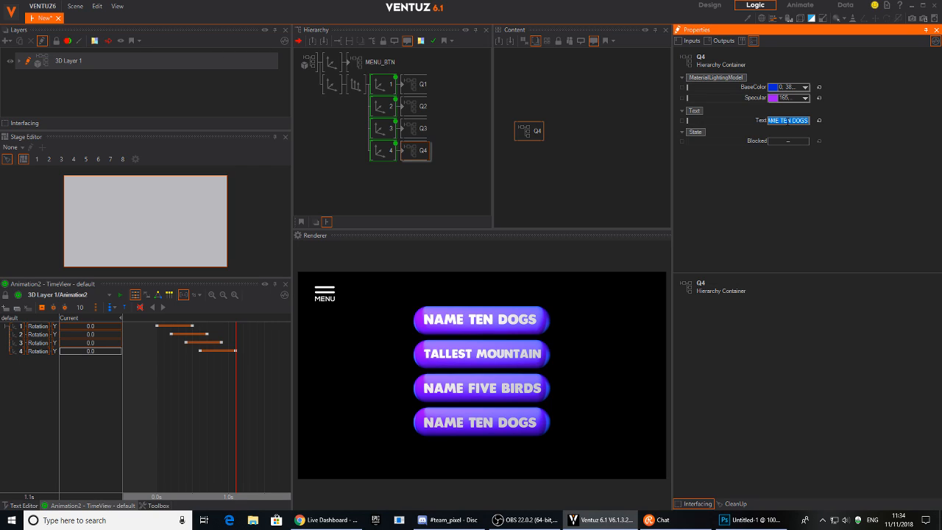
{"action": "type", "text": "2 + 2"}
{"action": "key", "text": "Return"}
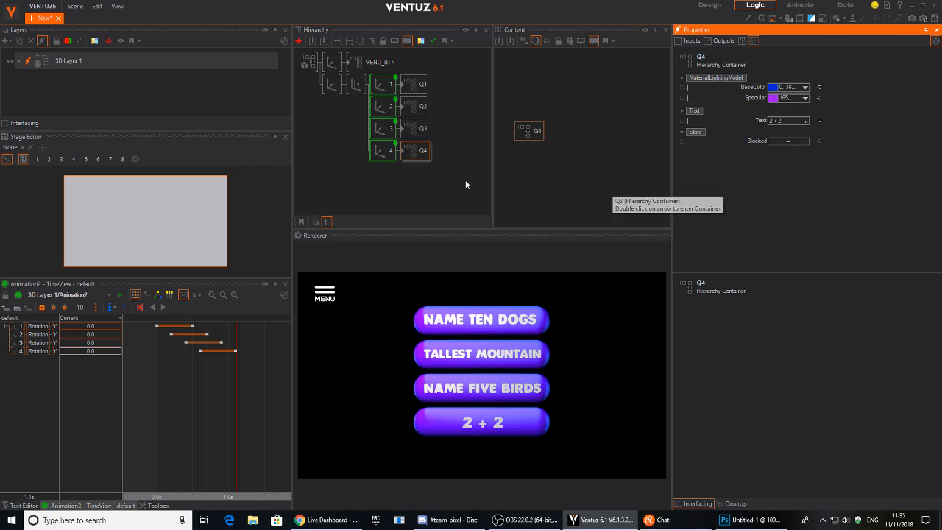
{"action": "left_click", "coordinate": [381, 85]}
Replay and rewind the menu animation, then add an Alpha node above the axes.
{"action": "left_click", "coordinate": [152, 307]}
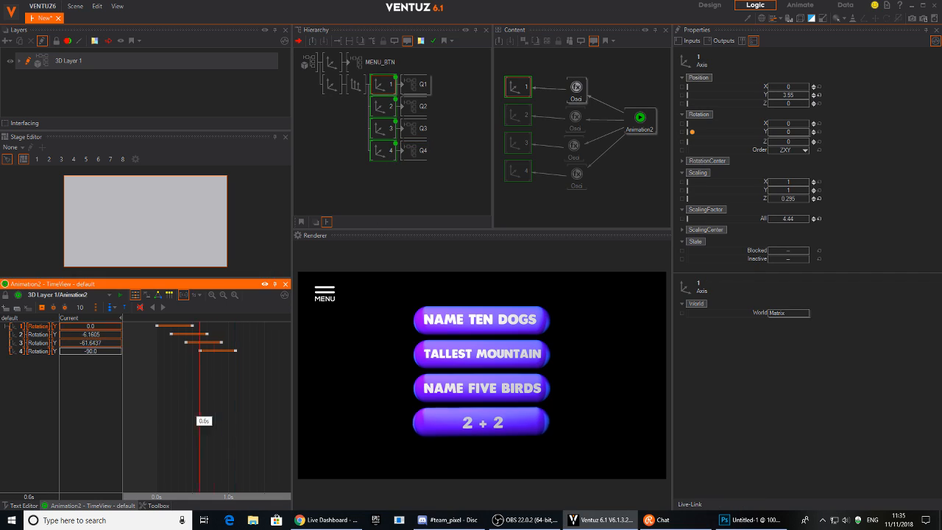
{"action": "left_click", "coordinate": [163, 307]}
{"action": "left_click_drag", "start_coordinate": [255, 447], "coordinate": [127, 420]}
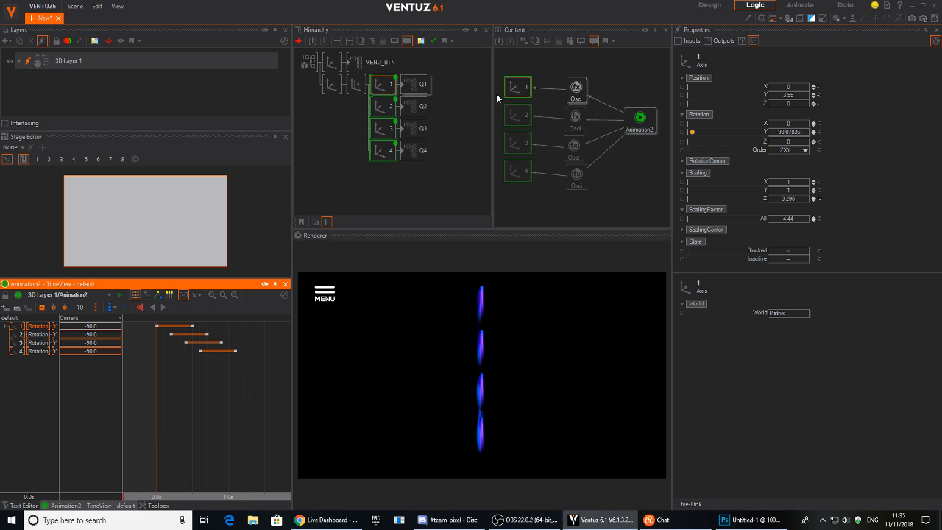
{"action": "double_click", "coordinate": [349, 127]}
{"action": "type", "text": "ax"}
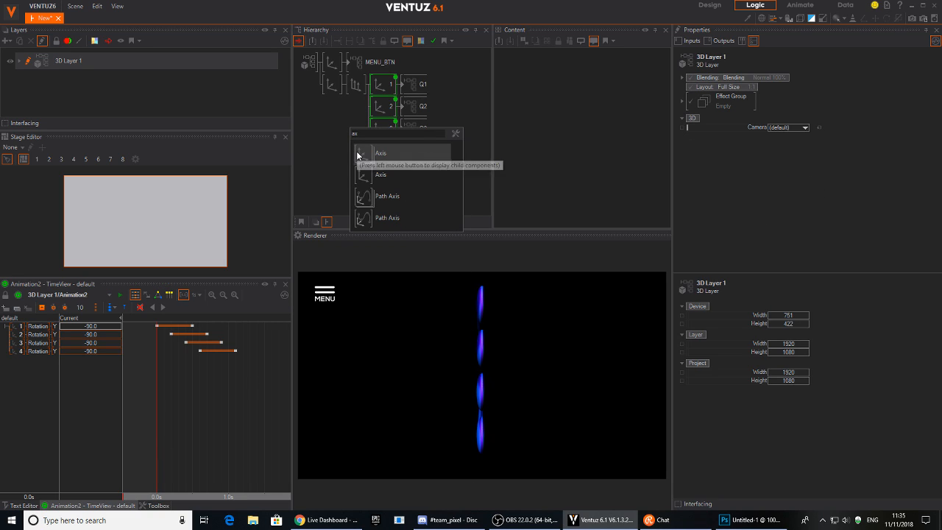
{"action": "key", "text": "BackSpace"}
{"action": "left_click", "coordinate": [368, 153]}
{"action": "left_click", "coordinate": [348, 91]}
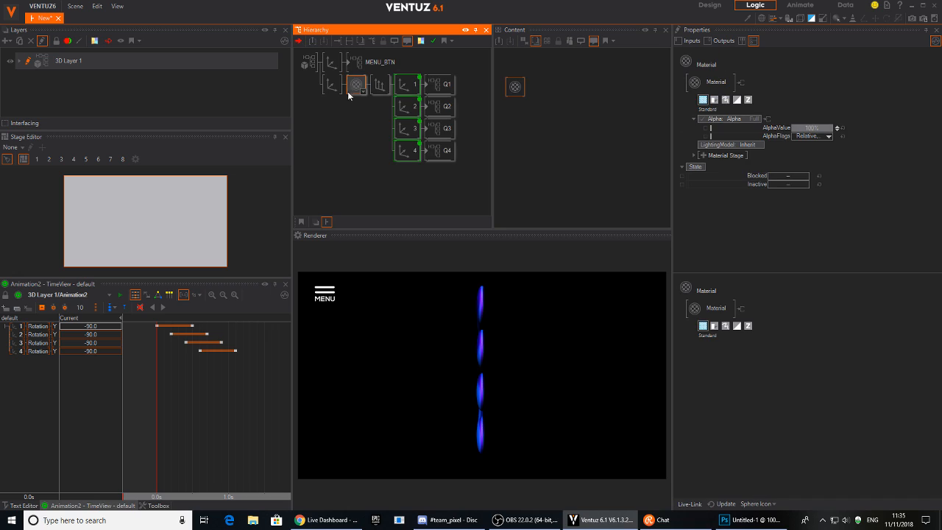
Bind the Alpha node's AlphaValue to Animation2.
{"action": "left_click", "coordinate": [400, 86]}
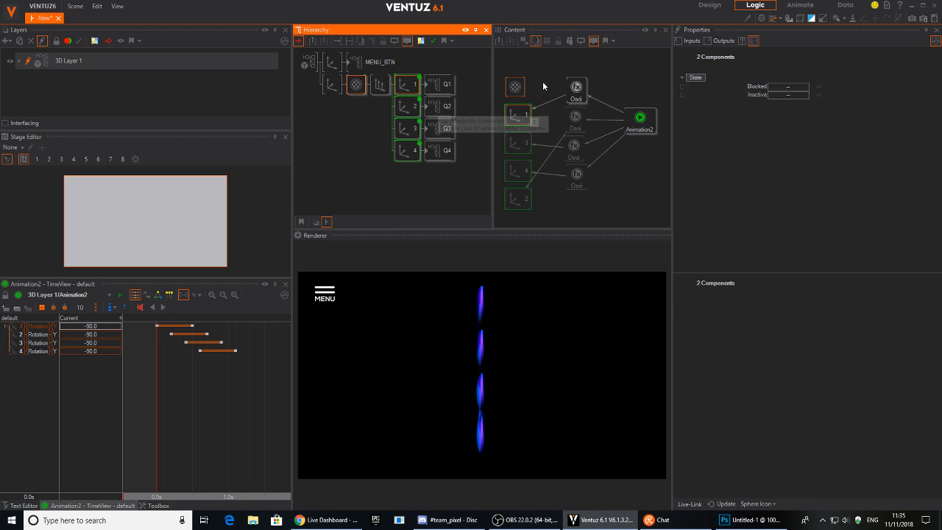
{"action": "left_click", "coordinate": [543, 84]}
{"action": "left_click_drag", "start_coordinate": [502, 84], "coordinate": [642, 70]}
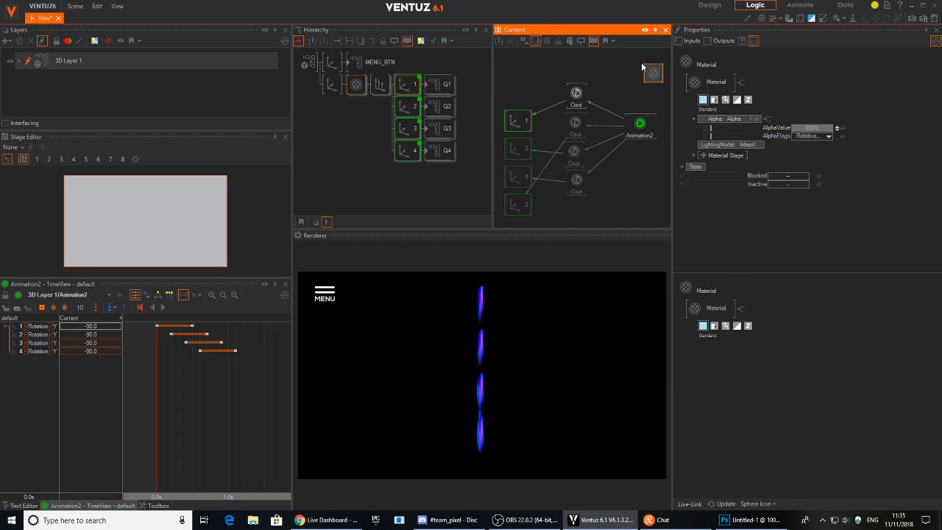
{"action": "left_click_drag", "start_coordinate": [777, 127], "coordinate": [639, 134]}
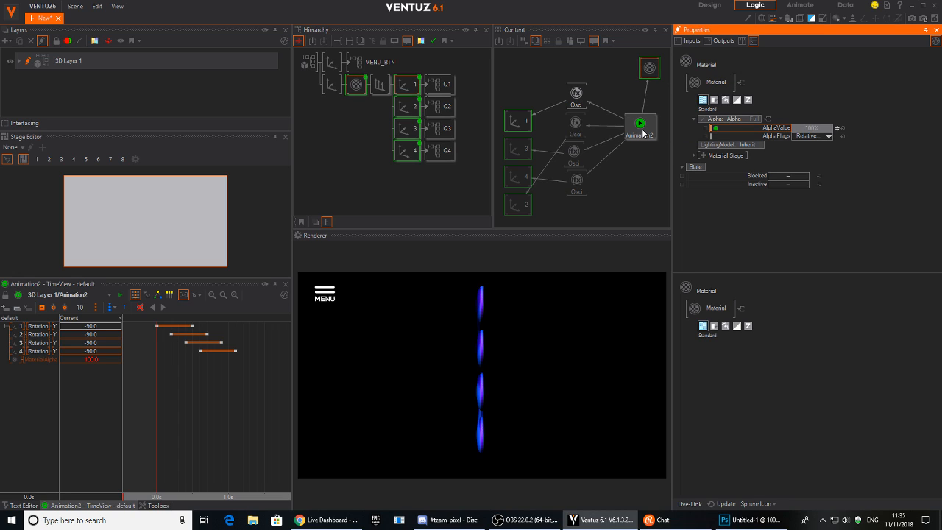
{"action": "mouse_move", "coordinate": [248, 385]}
{"action": "left_mouse_down"}
{"action": "mouse_move", "coordinate": [153, 322]}
{"action": "mouse_move", "coordinate": [177, 332]}
{"action": "left_mouse_up"}
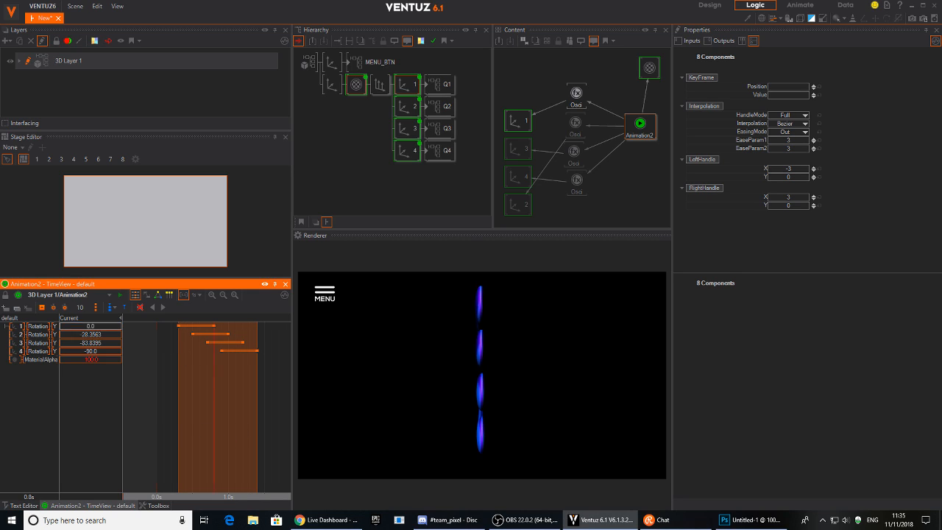
Key MaterialAlpha at 100 at 0.4s and 0 at 0.0s so the buttons fade in.
{"action": "left_click", "coordinate": [40, 362]}
{"action": "mouse_move", "coordinate": [157, 405]}
{"action": "left_mouse_down"}
{"action": "mouse_move", "coordinate": [188, 409]}
{"action": "mouse_move", "coordinate": [153, 390]}
{"action": "left_mouse_up"}
{"action": "left_click", "coordinate": [41, 308]}
{"action": "left_click", "coordinate": [101, 359]}
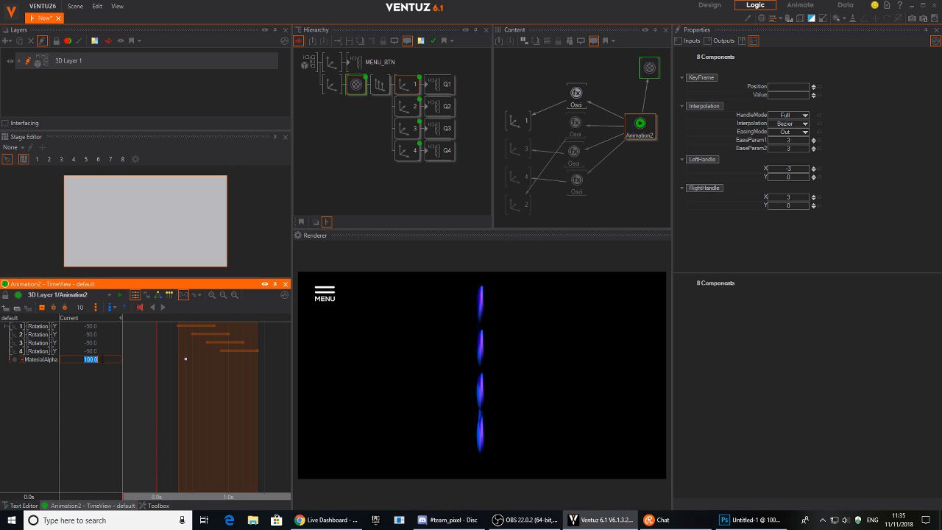
{"action": "type", "text": "0"}
{"action": "key", "text": "Return"}
{"action": "left_click", "coordinate": [162, 307]}
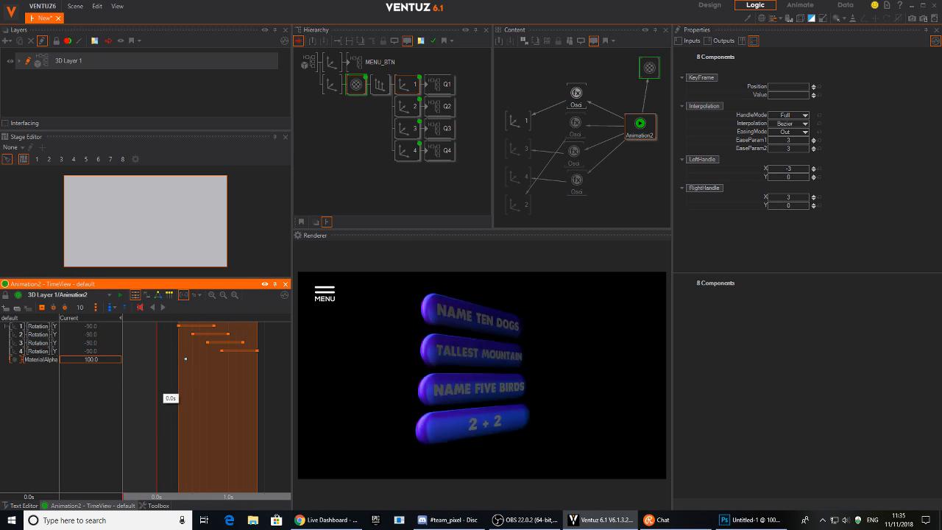
{"action": "left_click", "coordinate": [73, 358]}
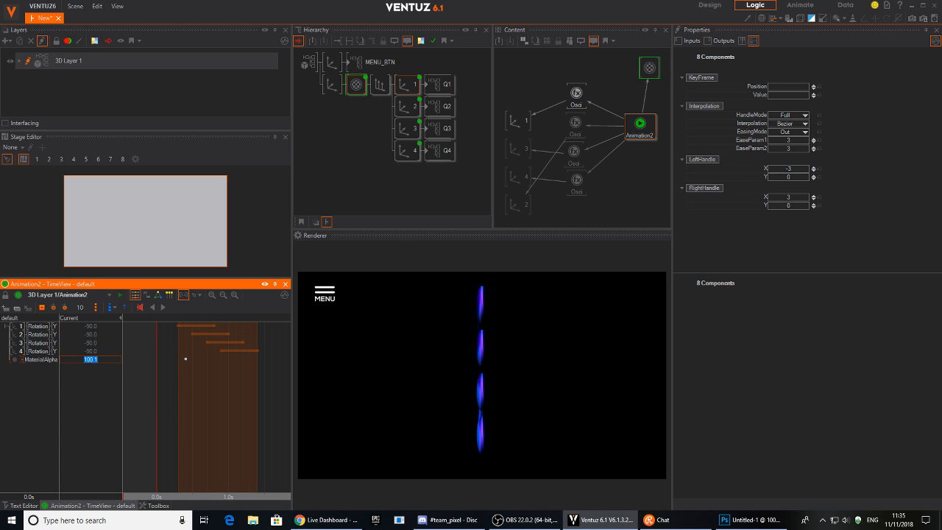
{"action": "type", "text": "0"}
{"action": "key", "text": "Return"}
{"action": "left_click", "coordinate": [43, 308]}
Shift the rotation keyframes about 0.1s earlier and replay to check the fade timing.
{"action": "left_click", "coordinate": [162, 308]}
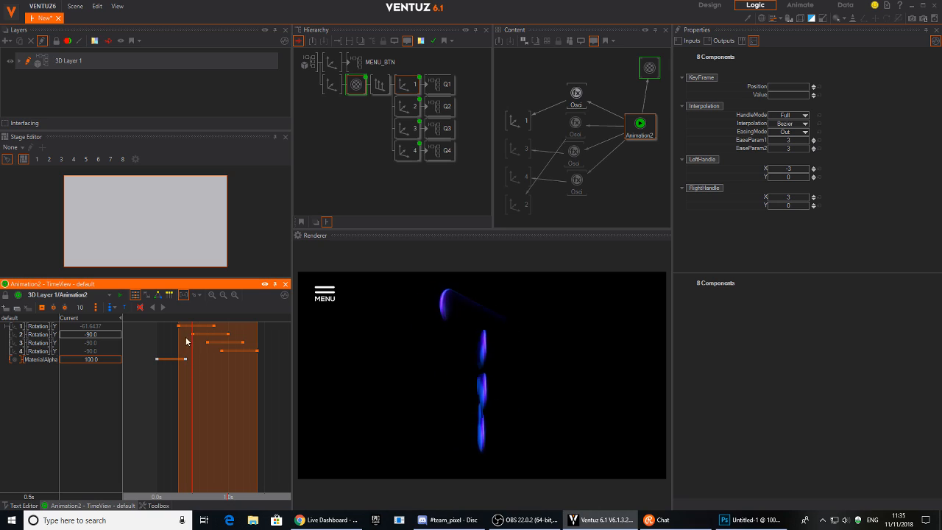
{"action": "left_click_drag", "start_coordinate": [221, 351], "coordinate": [212, 351]}
{"action": "left_click_drag", "start_coordinate": [192, 395], "coordinate": [156, 404]}
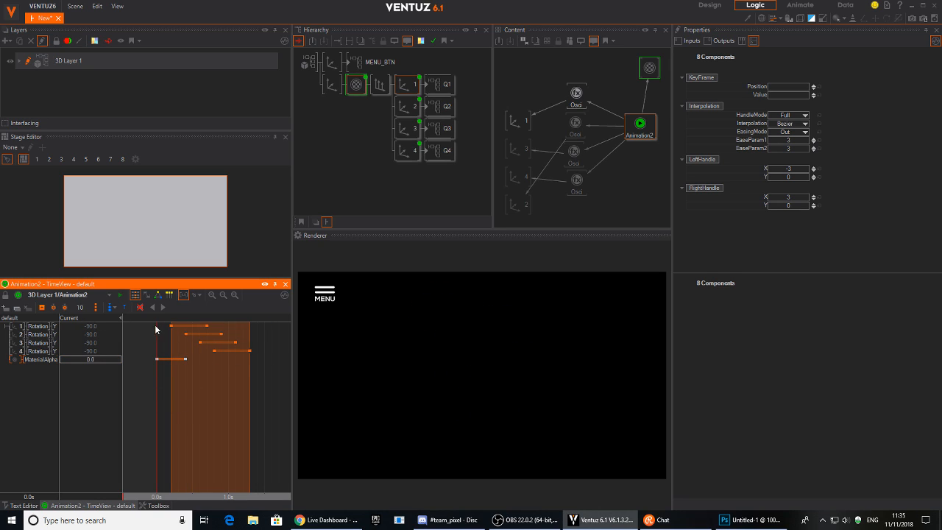
{"action": "left_click", "coordinate": [163, 308]}
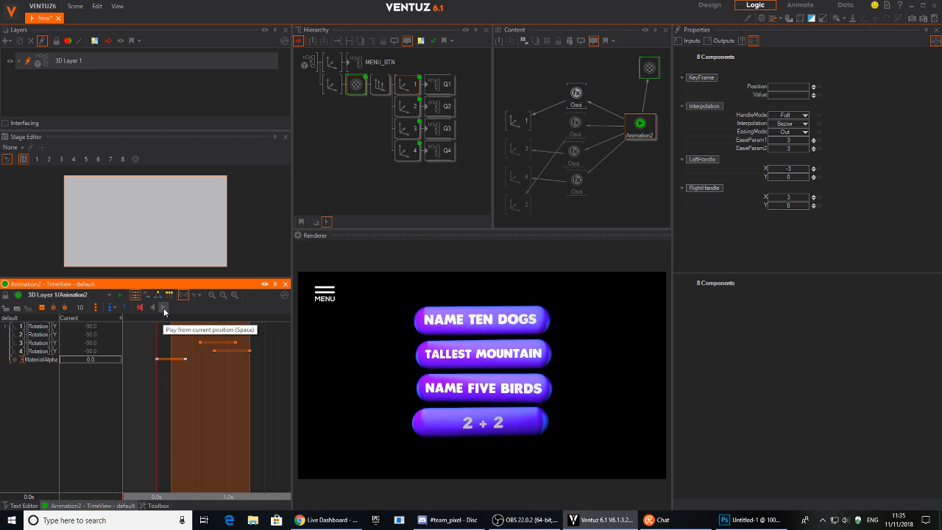
{"action": "left_click_drag", "start_coordinate": [249, 400], "coordinate": [156, 404]}
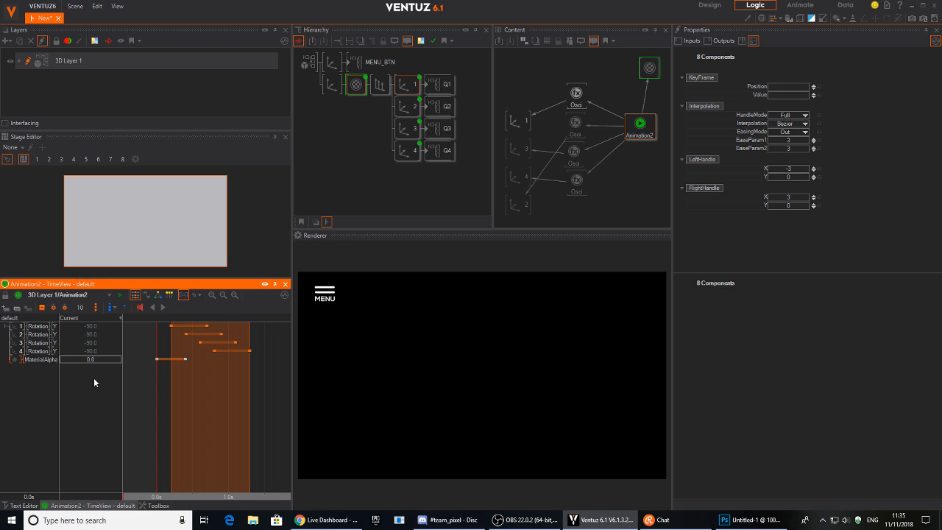
Delete the Material node and bind the axis's Position Z to Animation2.
{"action": "left_click", "coordinate": [355, 86]}
{"action": "key", "text": "Delete"}
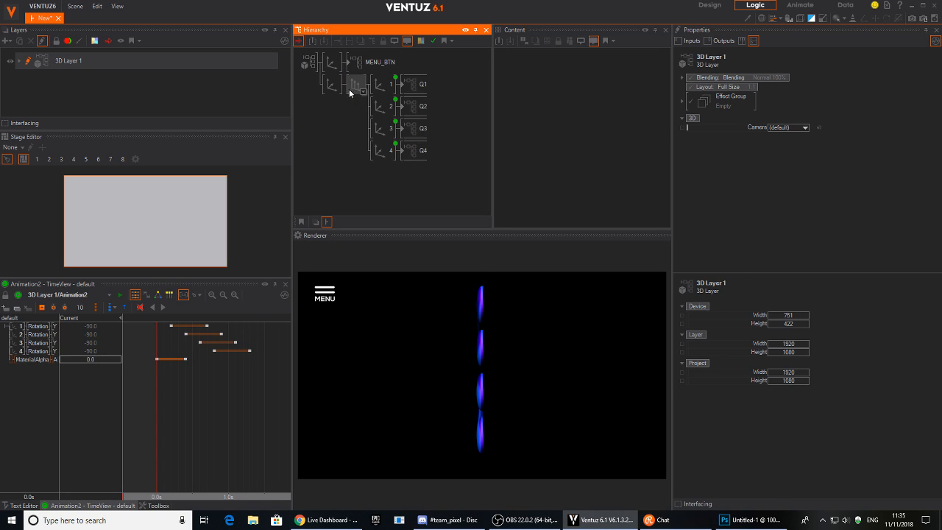
{"action": "left_click", "coordinate": [327, 87]}
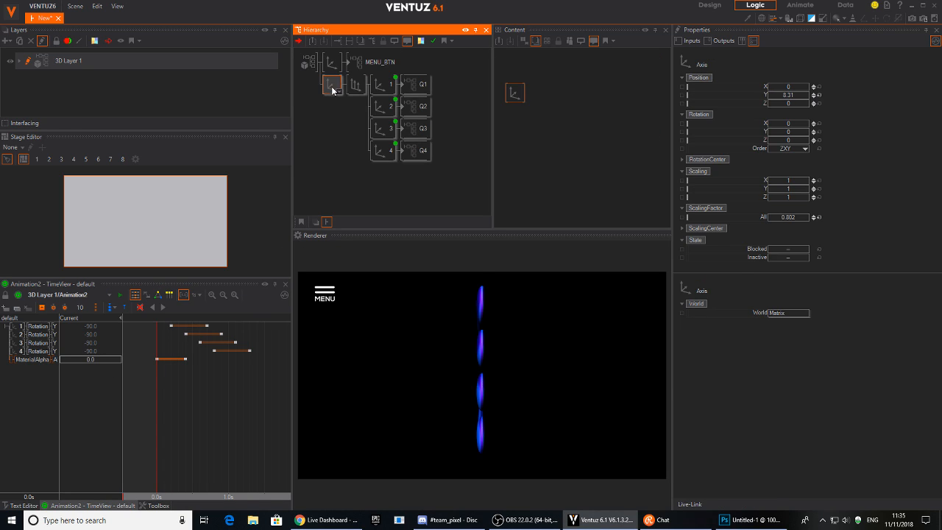
{"action": "left_click", "coordinate": [380, 84], "text": "ctrl"}
{"action": "left_click", "coordinate": [543, 69]}
{"action": "left_click_drag", "start_coordinate": [514, 91], "coordinate": [623, 57]}
{"action": "left_click_drag", "start_coordinate": [751, 102], "coordinate": [639, 134]}
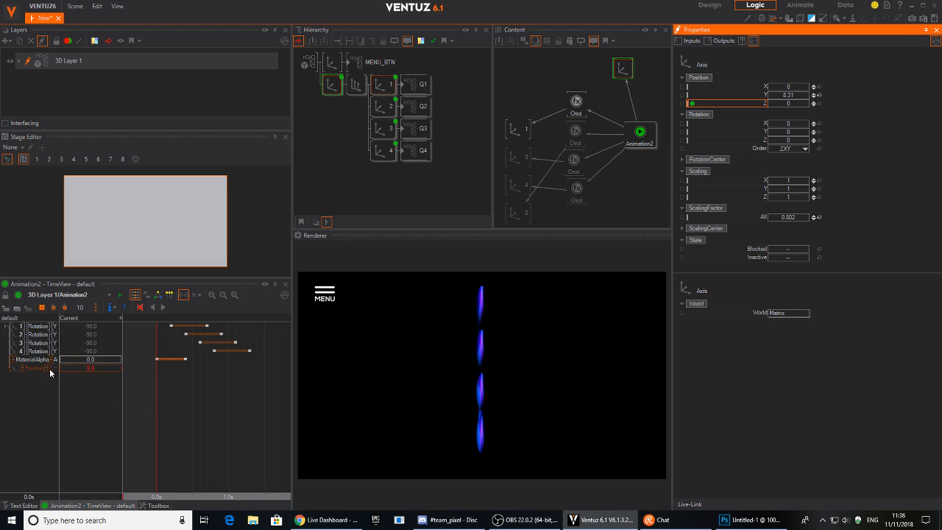
Delete the MaterialAlpha channel and key Position Z at 0.6s (0) and 0.0s (-35.8).
{"action": "left_click", "coordinate": [29, 368]}
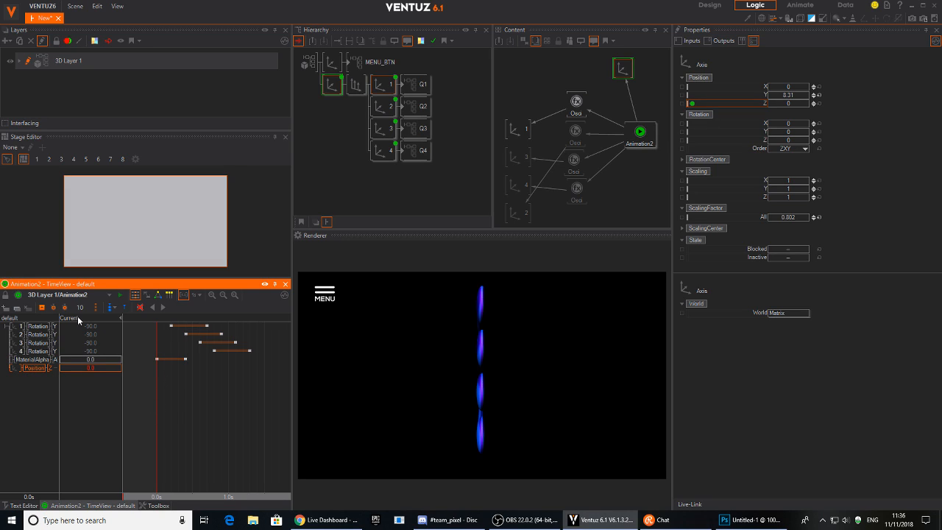
{"action": "left_click", "coordinate": [30, 360]}
{"action": "key", "text": "Delete"}
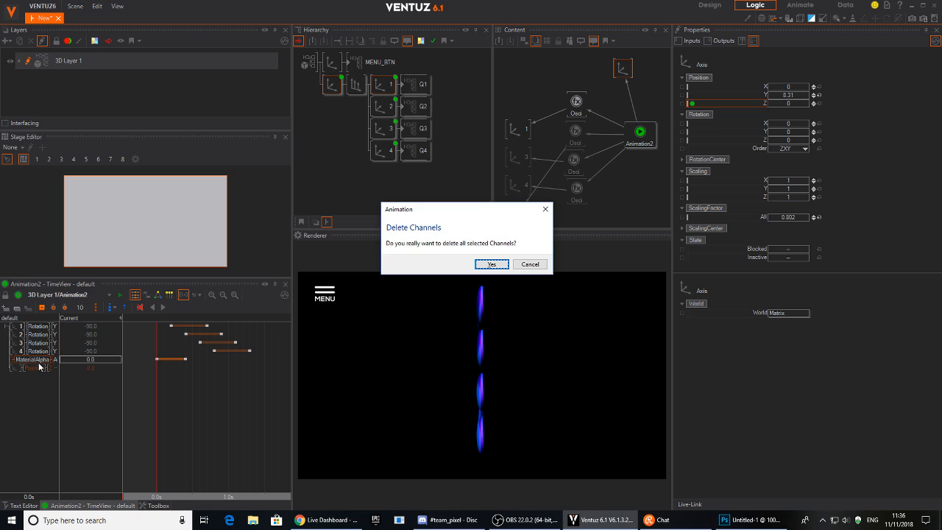
{"action": "key", "text": "Return"}
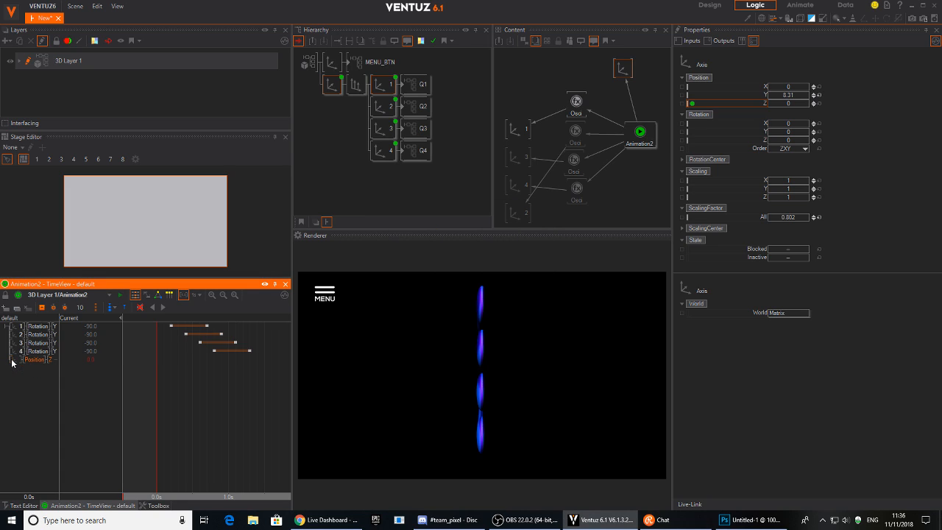
{"action": "left_click", "coordinate": [84, 360]}
{"action": "left_click_drag", "start_coordinate": [164, 372], "coordinate": [59, 362]}
{"action": "left_click", "coordinate": [43, 308]}
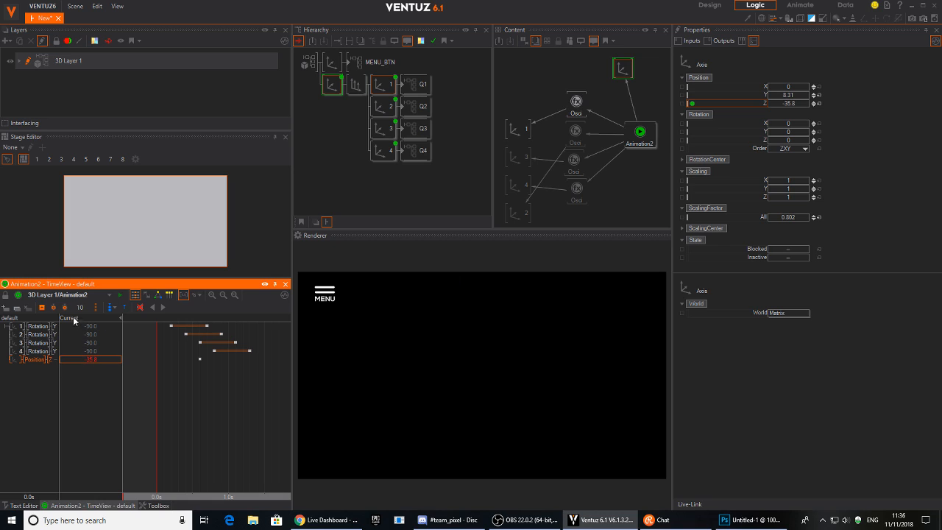
{"action": "left_click", "coordinate": [45, 308]}
Preview the slide-in, select all eight keyframes, and create state S1 at 0.0s.
{"action": "left_click", "coordinate": [164, 308]}
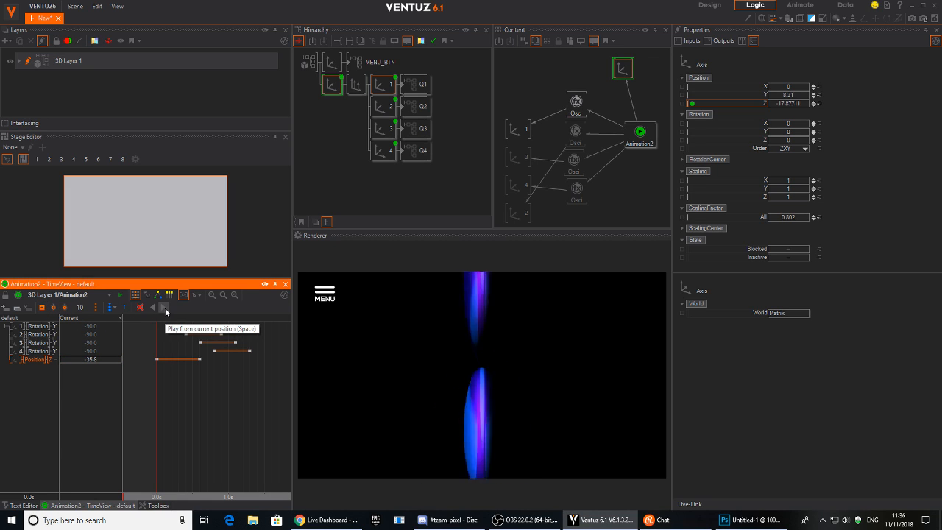
{"action": "left_click_drag", "start_coordinate": [157, 420], "coordinate": [172, 337]}
{"action": "left_click", "coordinate": [159, 309]}
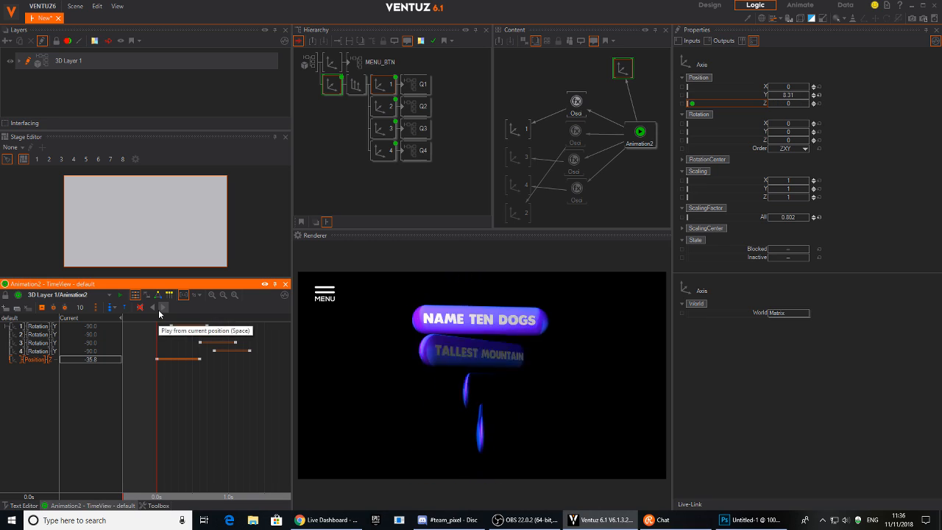
{"action": "left_click", "coordinate": [157, 359]}
{"action": "left_click", "coordinate": [198, 359]}
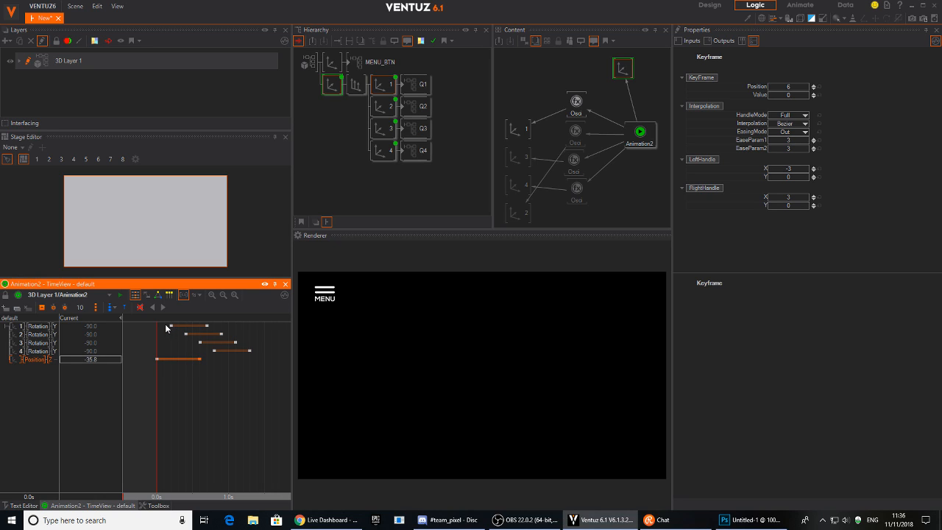
{"action": "left_click_drag", "start_coordinate": [262, 359], "coordinate": [236, 349]}
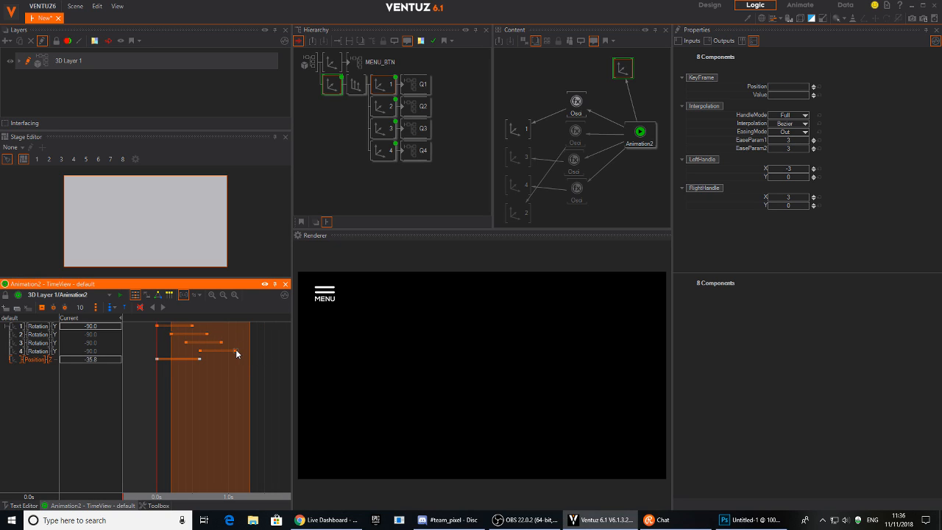
{"action": "left_click", "coordinate": [162, 310]}
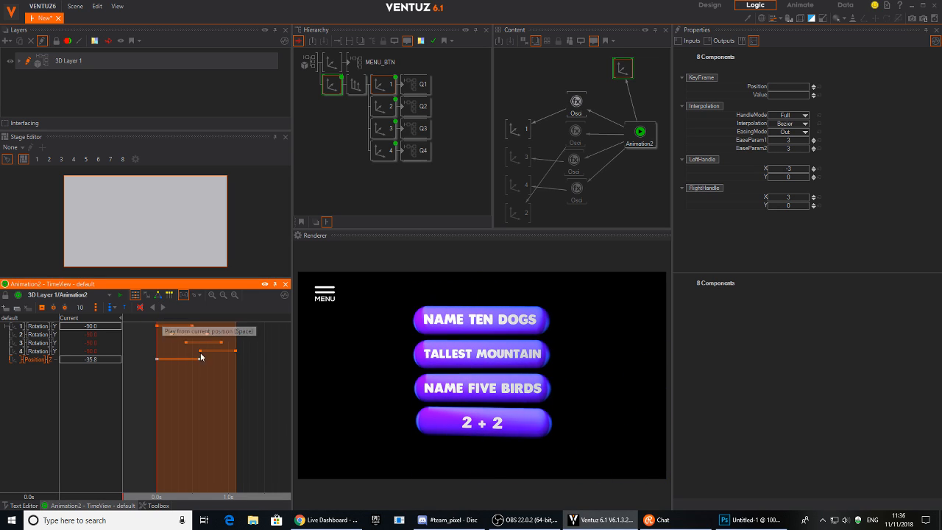
{"action": "left_click_drag", "start_coordinate": [281, 422], "coordinate": [158, 401]}
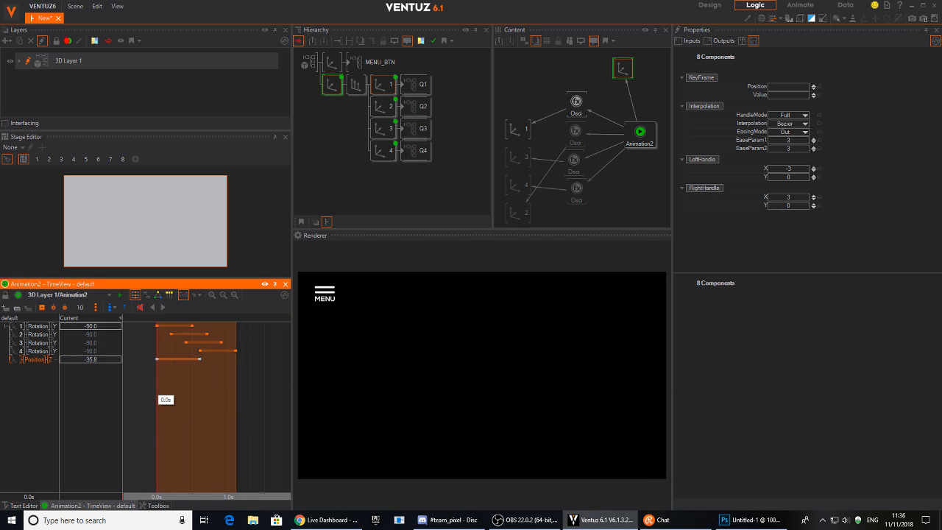
{"action": "left_click", "coordinate": [162, 307]}
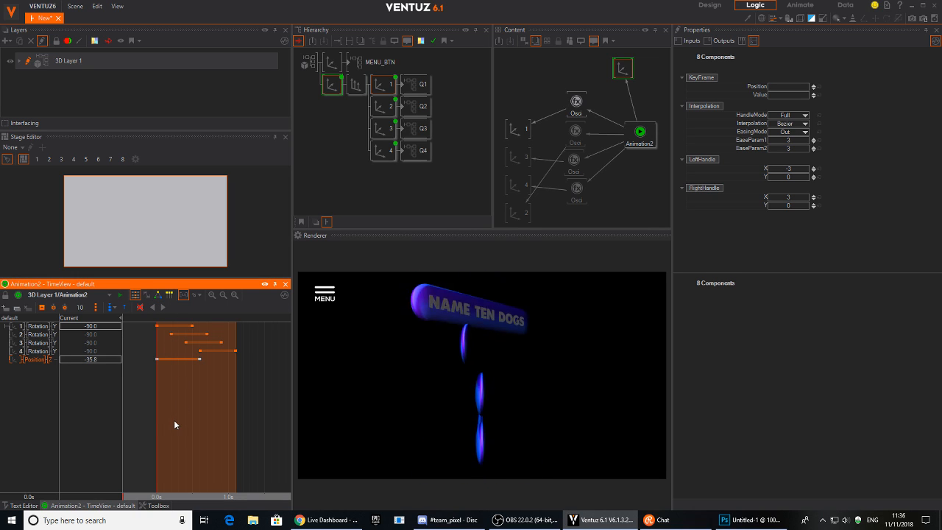
{"action": "mouse_move", "coordinate": [170, 421]}
{"action": "left_mouse_down"}
{"action": "mouse_move", "coordinate": [157, 421]}
{"action": "mouse_move", "coordinate": [236, 411]}
{"action": "mouse_move", "coordinate": [243, 424]}
{"action": "mouse_move", "coordinate": [156, 414]}
{"action": "left_mouse_up"}
{"action": "key", "text": "s"}
{"action": "key", "text": "s"}
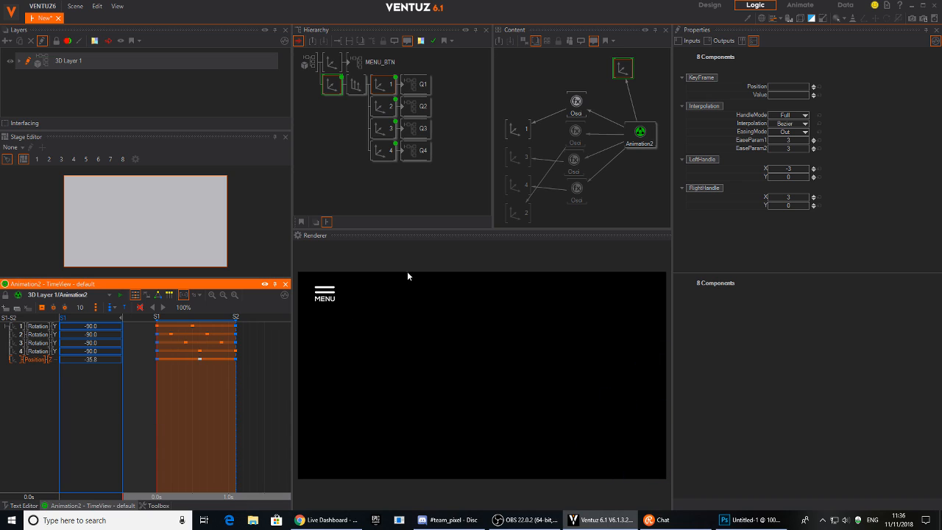
Merge the question-button nodes into a container named TABLE1.
{"action": "left_click", "coordinate": [550, 92]}
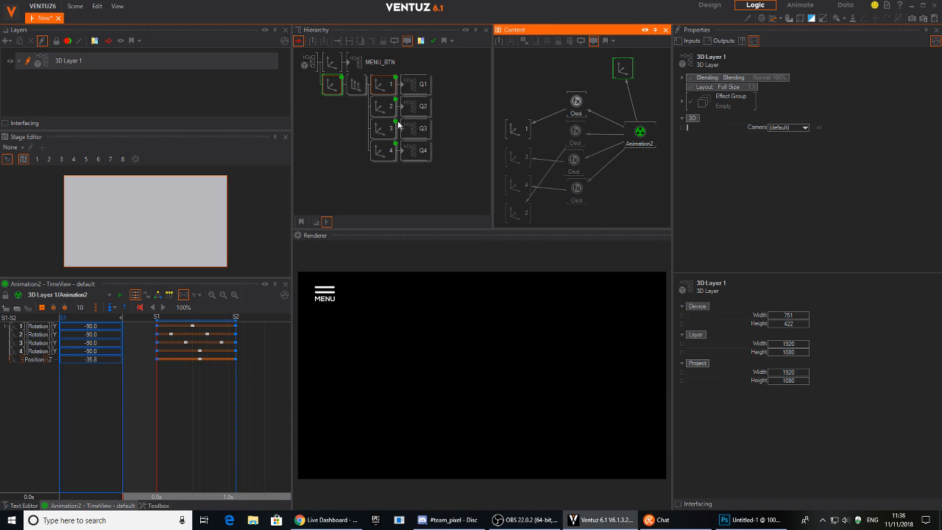
{"action": "left_click", "coordinate": [324, 96]}
{"action": "right_click", "coordinate": [331, 83]}
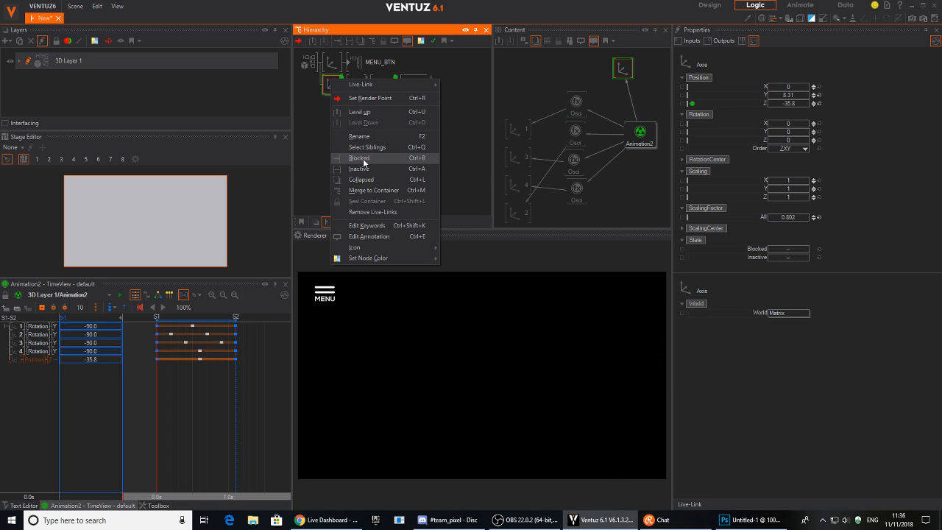
{"action": "left_click", "coordinate": [361, 185]}
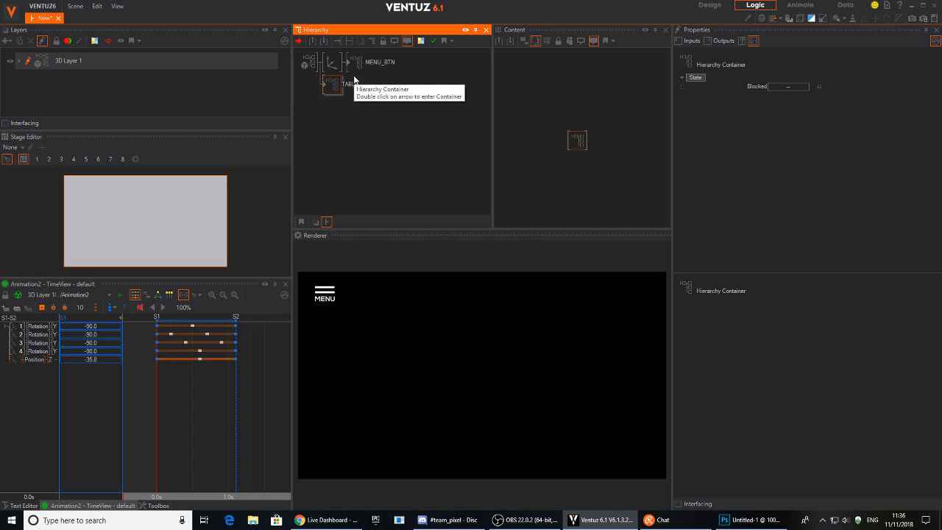
{"action": "key", "text": "Return"}
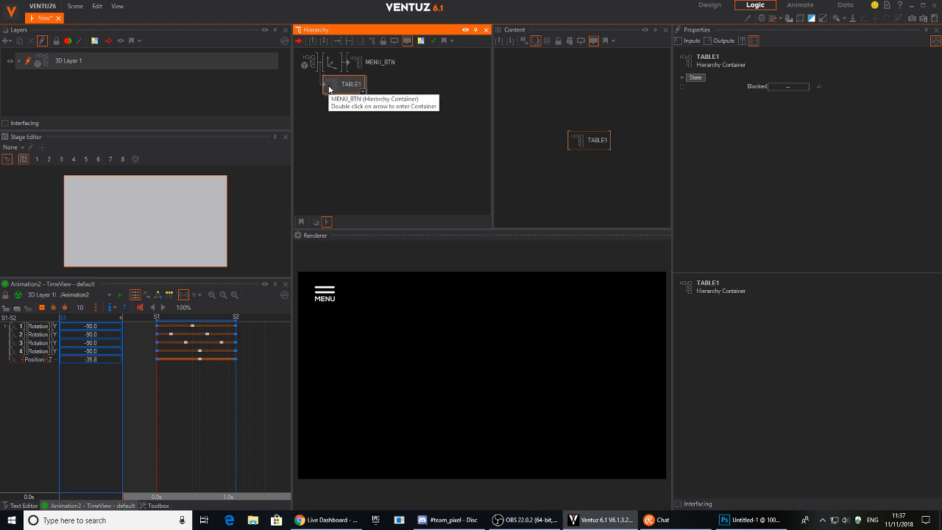
Inside TABLE1, test Animation2 with Prev and expose its Prev and Next events on the container.
{"action": "double_click", "coordinate": [330, 87]}
{"action": "left_click", "coordinate": [332, 62]}
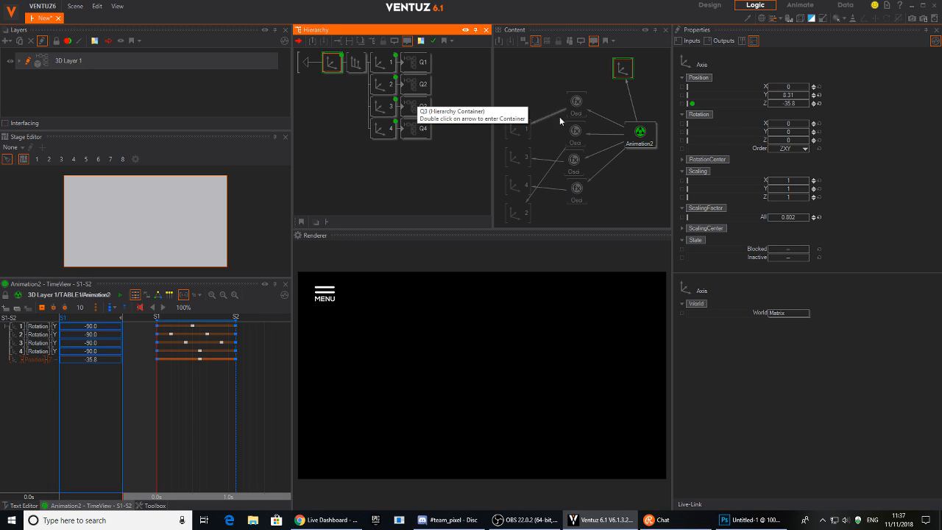
{"action": "left_click", "coordinate": [640, 132]}
{"action": "left_click", "coordinate": [773, 144]}
{"action": "left_click", "coordinate": [773, 151]}
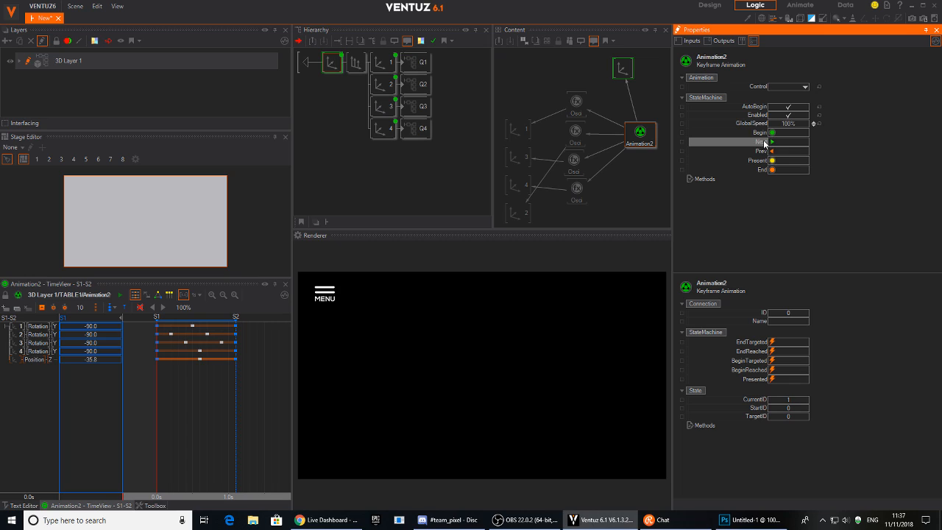
{"action": "left_click", "coordinate": [682, 152]}
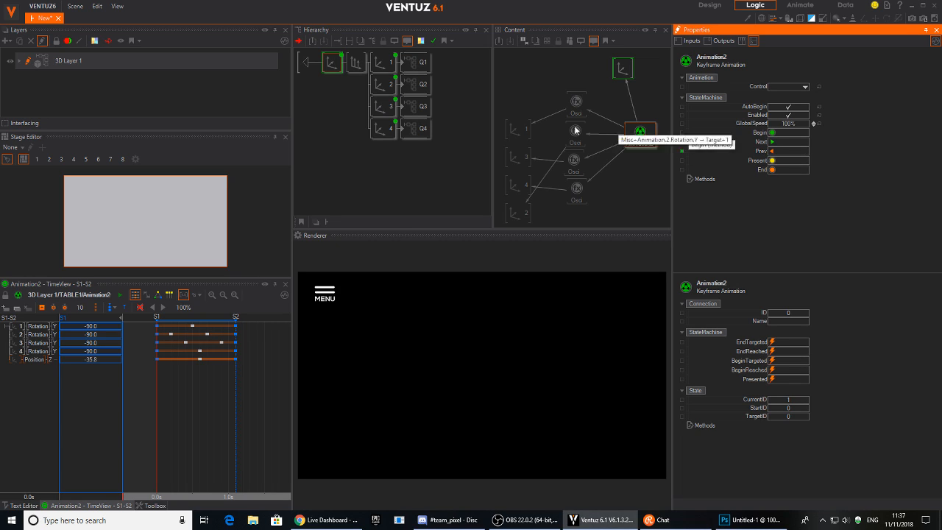
{"action": "left_click", "coordinate": [306, 63]}
At the scene root, place TABLE1 above MENU_BTN in the content graph and test MENU.
{"action": "left_click", "coordinate": [341, 86]}
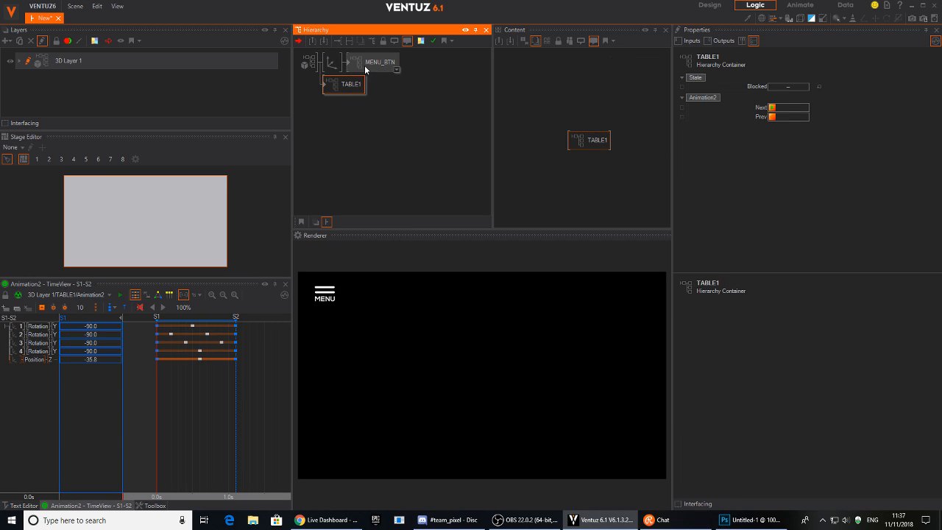
{"action": "left_click", "coordinate": [365, 65], "text": "ctrl"}
{"action": "left_click", "coordinate": [615, 150]}
{"action": "left_click_drag", "start_coordinate": [601, 146], "coordinate": [584, 86]}
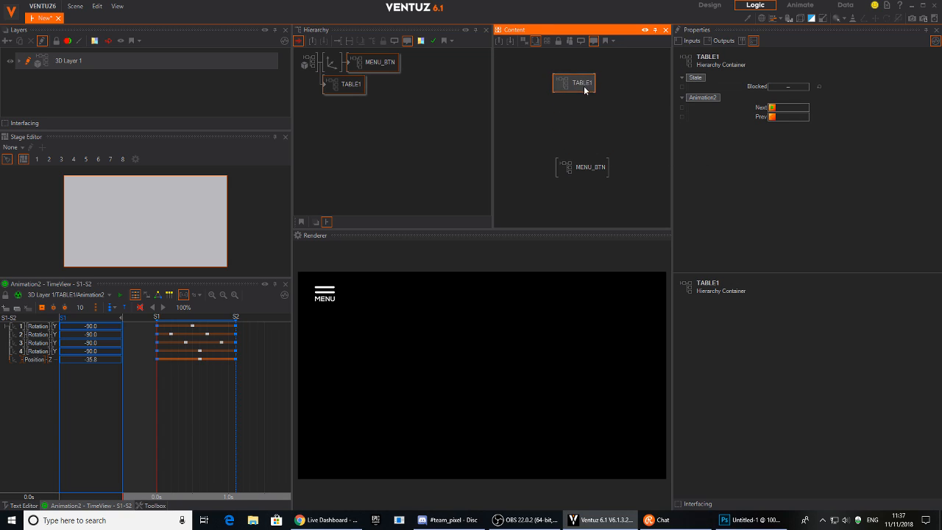
{"action": "left_click", "coordinate": [582, 167]}
{"action": "left_click", "coordinate": [582, 83]}
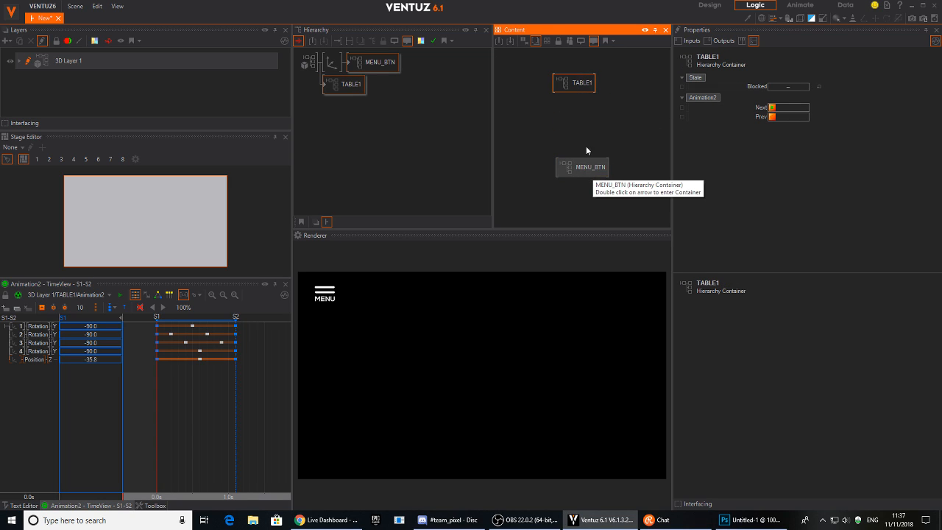
{"action": "left_click", "coordinate": [581, 171]}
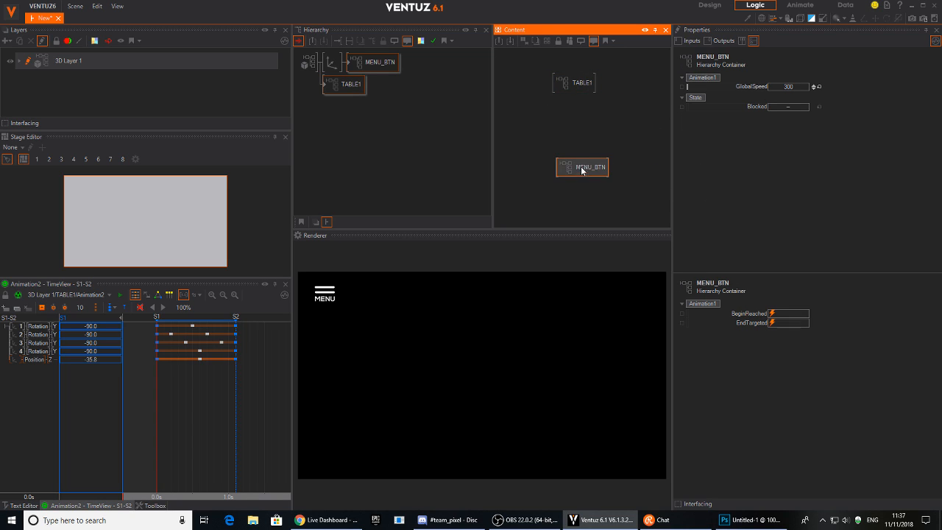
{"action": "left_click", "coordinate": [325, 299]}
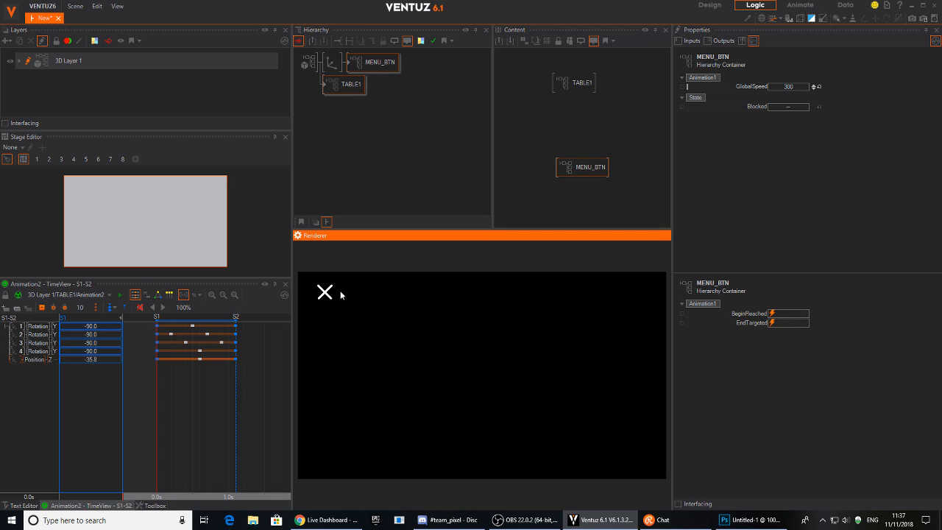
Wire TABLE1's Prev to Animation1BeginReached and Next to Animation1EndTargeted, testing the menu show/hide.
{"action": "left_click", "coordinate": [574, 83]}
{"action": "left_click_drag", "start_coordinate": [771, 120], "coordinate": [587, 169]}
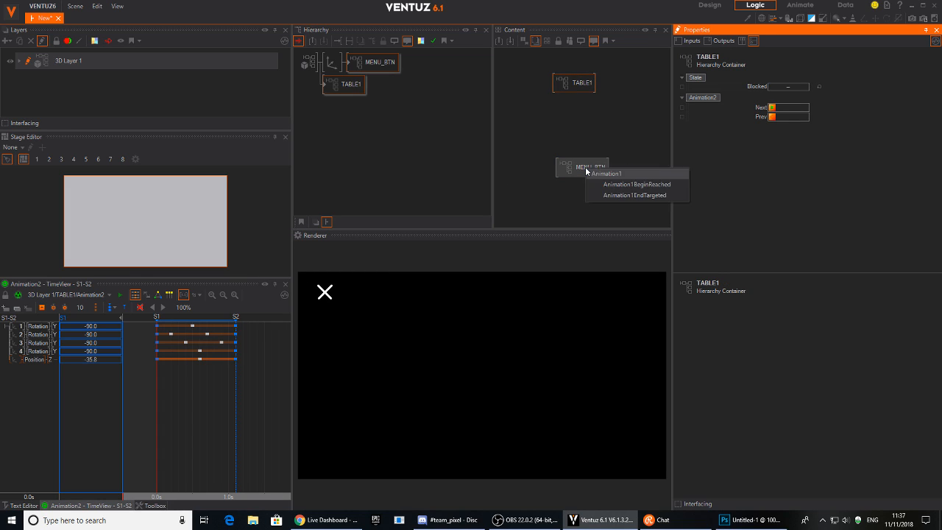
{"action": "left_click", "coordinate": [651, 184]}
{"action": "left_click_drag", "start_coordinate": [772, 116], "coordinate": [587, 169]}
{"action": "left_click", "coordinate": [645, 197]}
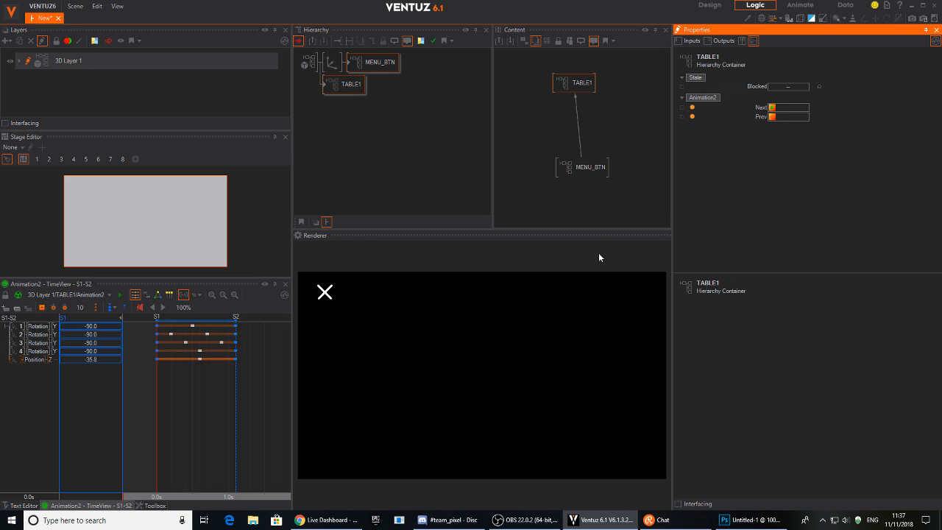
{"action": "left_click", "coordinate": [325, 292]}
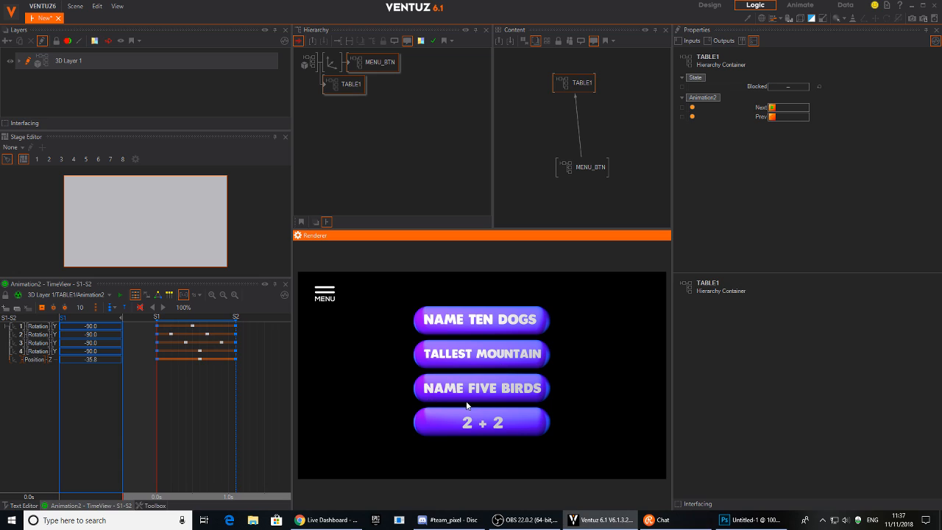
{"action": "left_click", "coordinate": [325, 315]}
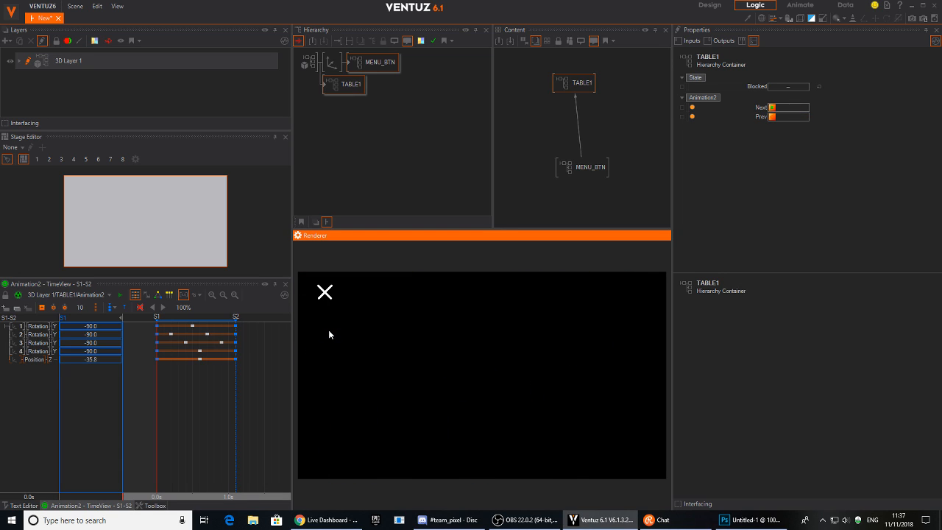
{"action": "left_click_drag", "start_coordinate": [591, 173], "coordinate": [577, 158]}
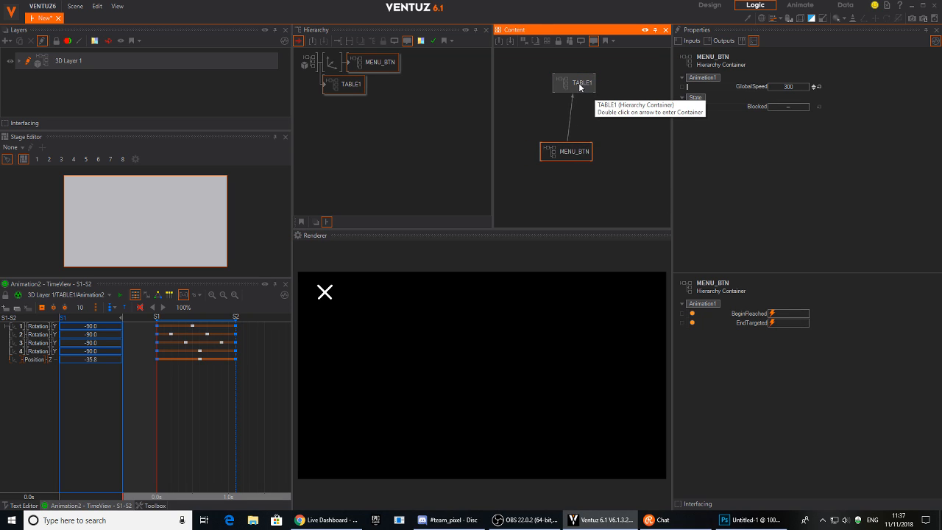
{"action": "left_click_drag", "start_coordinate": [579, 84], "coordinate": [568, 94]}
{"action": "left_click", "coordinate": [325, 293]}
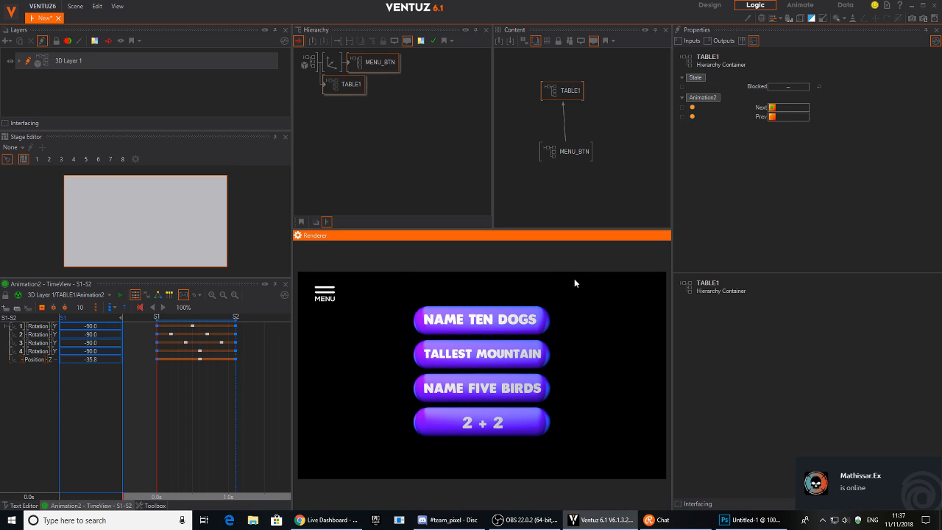
Insert an Axis before TABLE1 with Position Y -2.22 and ScalingFactor about 0.78.
{"action": "left_click", "coordinate": [336, 87]}
{"action": "type", "text": "ax"}
{"action": "left_click_drag", "start_coordinate": [347, 118], "coordinate": [330, 102]}
{"action": "type", "text": "ax"}
{"action": "left_click_drag", "start_coordinate": [348, 137], "coordinate": [330, 87]}
{"action": "left_click_drag", "start_coordinate": [787, 98], "coordinate": [831, 249]}
{"action": "left_click_drag", "start_coordinate": [790, 216], "coordinate": [784, 218]}
Add a new Axis below TABLE1 holding a 2D Block Text node, raised above the buttons.
{"action": "double_click", "coordinate": [364, 145]}
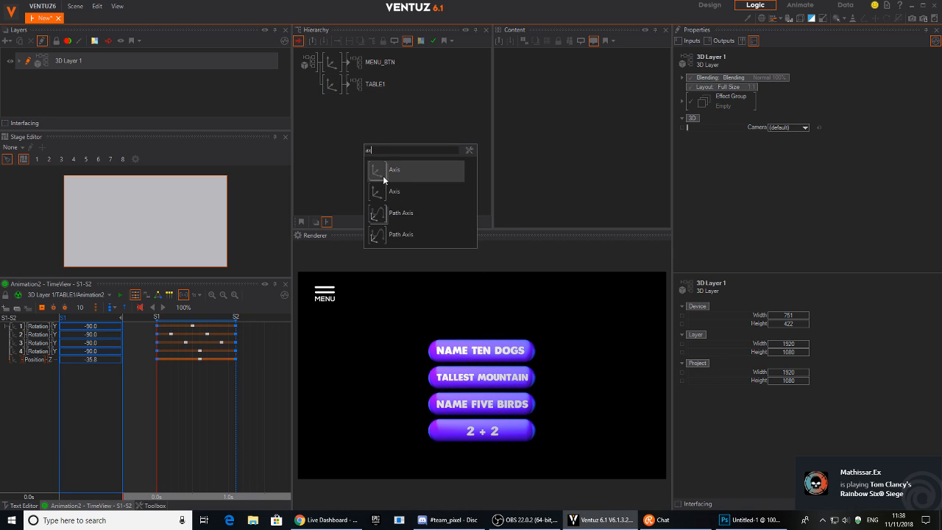
{"action": "left_click", "coordinate": [384, 174]}
{"action": "double_click", "coordinate": [332, 123]}
{"action": "type", "text": "te"}
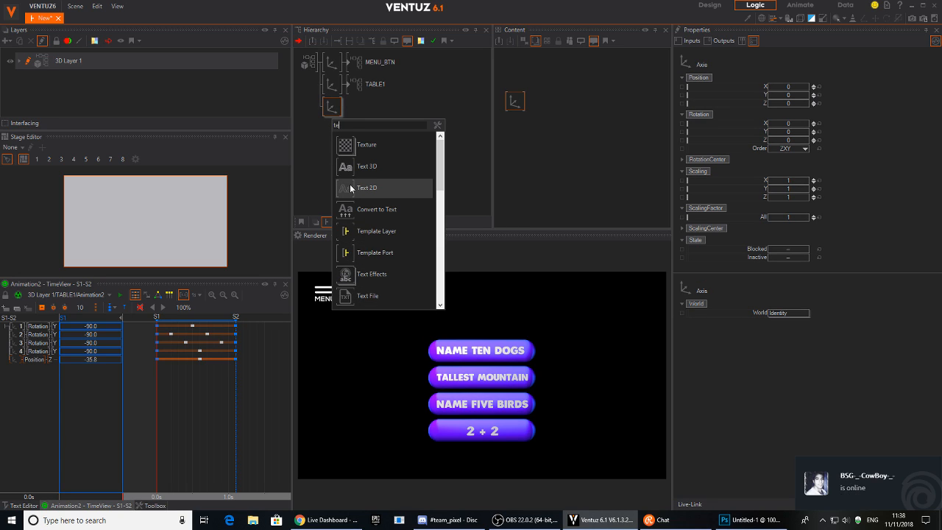
{"action": "left_click", "coordinate": [345, 188]}
{"action": "left_click", "coordinate": [359, 121]}
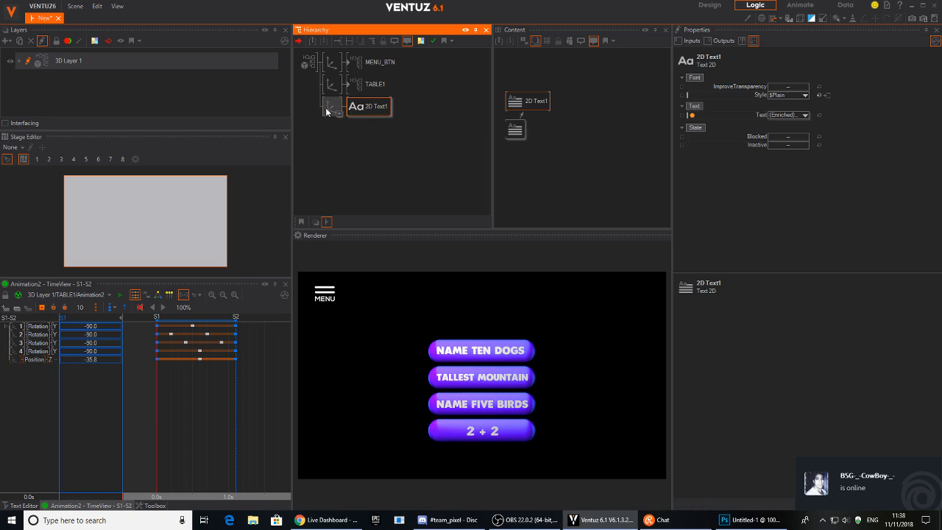
{"action": "left_click_drag", "start_coordinate": [789, 98], "coordinate": [766, 89]}
Centre the block text's line and vertical alignment, set its axis X to 0 and enlarge it.
{"action": "left_click", "coordinate": [332, 83]}
{"action": "left_click", "coordinate": [332, 106]}
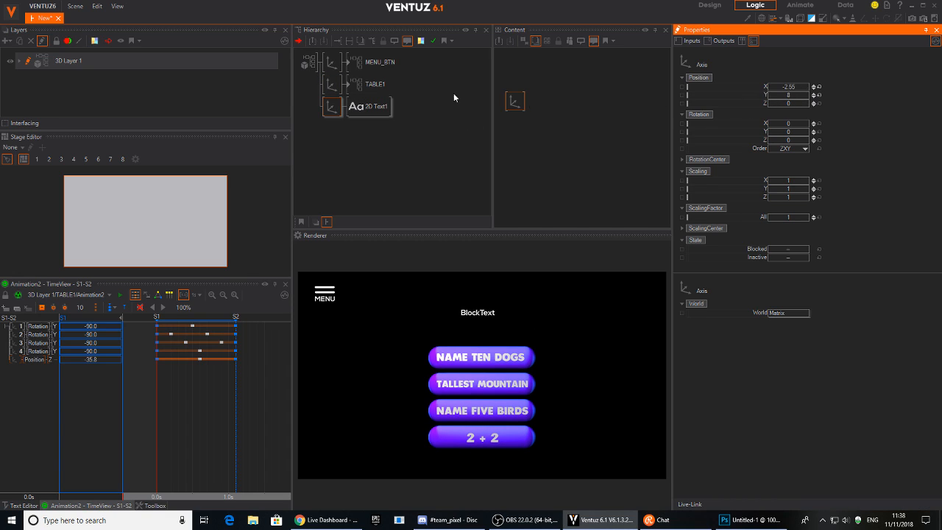
{"action": "left_click", "coordinate": [368, 106]}
{"action": "left_click", "coordinate": [515, 129]}
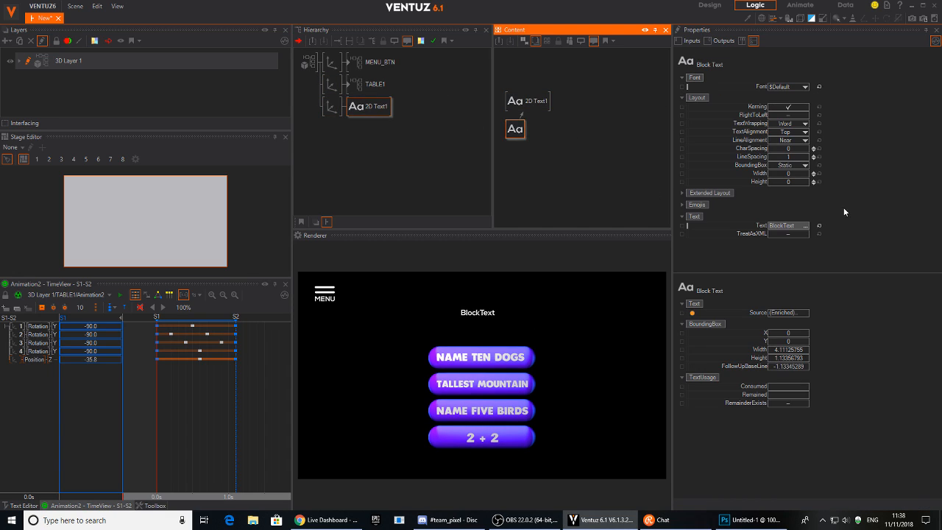
{"action": "left_click", "coordinate": [789, 140]}
{"action": "left_click", "coordinate": [780, 162]}
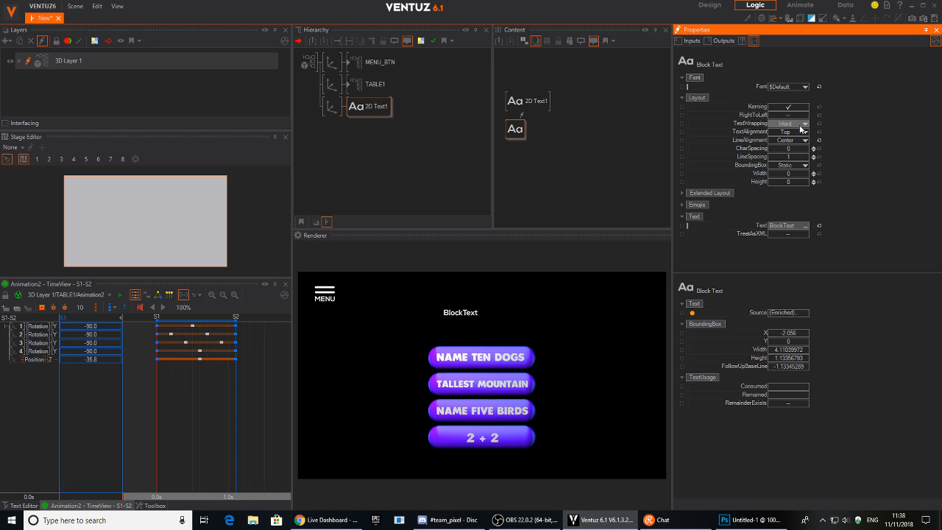
{"action": "left_click", "coordinate": [799, 140]}
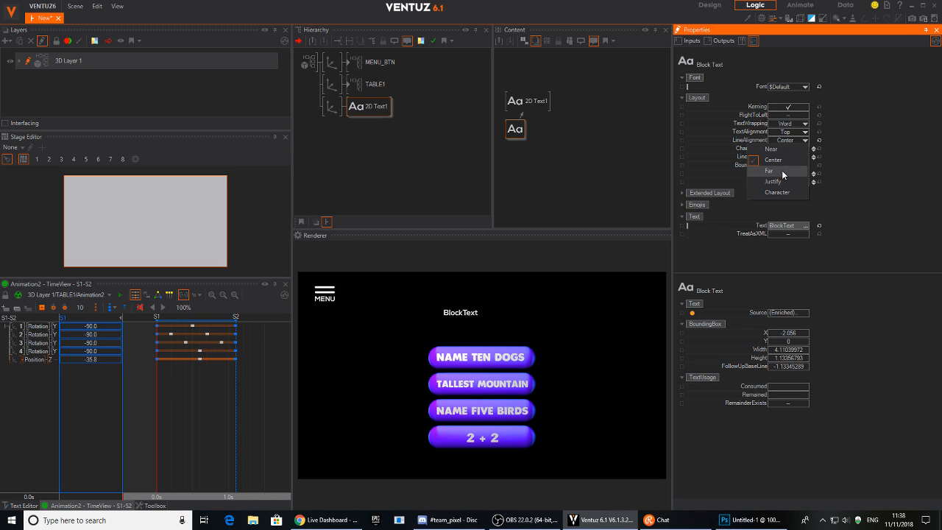
{"action": "left_click", "coordinate": [793, 160]}
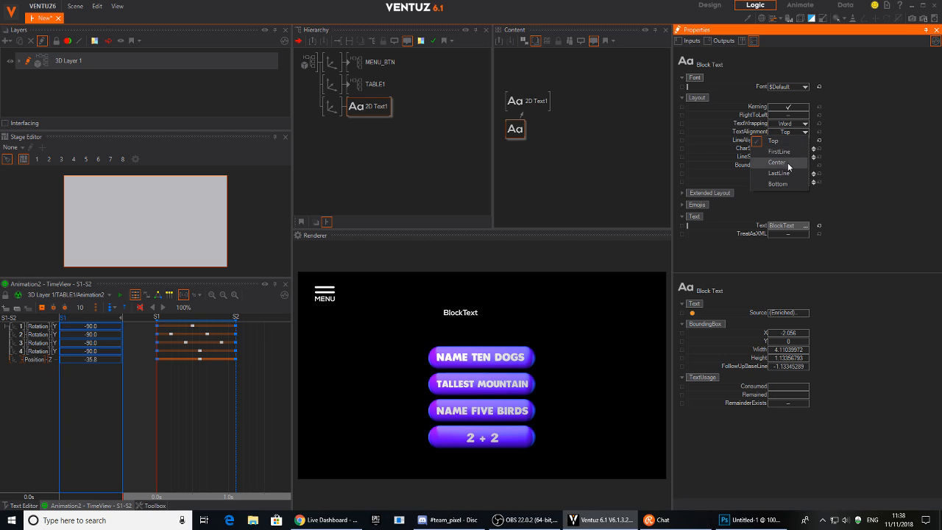
{"action": "left_click", "coordinate": [332, 107]}
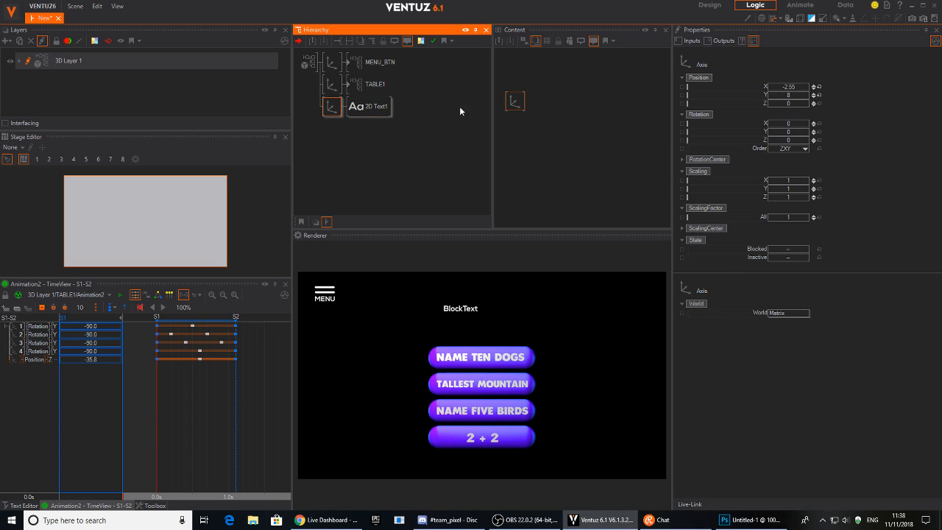
{"action": "left_click", "coordinate": [814, 91]}
{"action": "left_click_drag", "start_coordinate": [813, 219], "coordinate": [812, 196]}
Set the heading text to 'WHAT DID THE AUDINCE PICK ?'.
{"action": "left_click", "coordinate": [375, 107]}
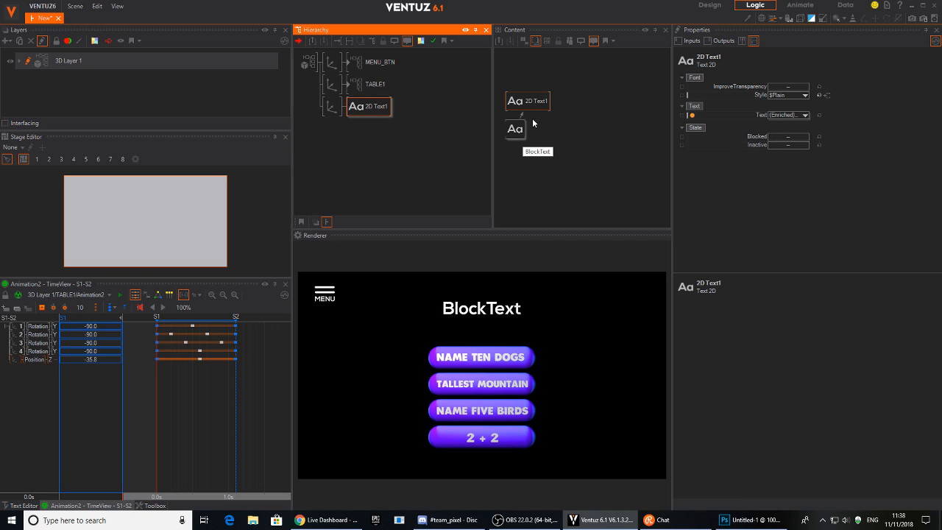
{"action": "left_click_drag", "start_coordinate": [517, 130], "coordinate": [557, 136]}
{"action": "left_click", "coordinate": [785, 225]}
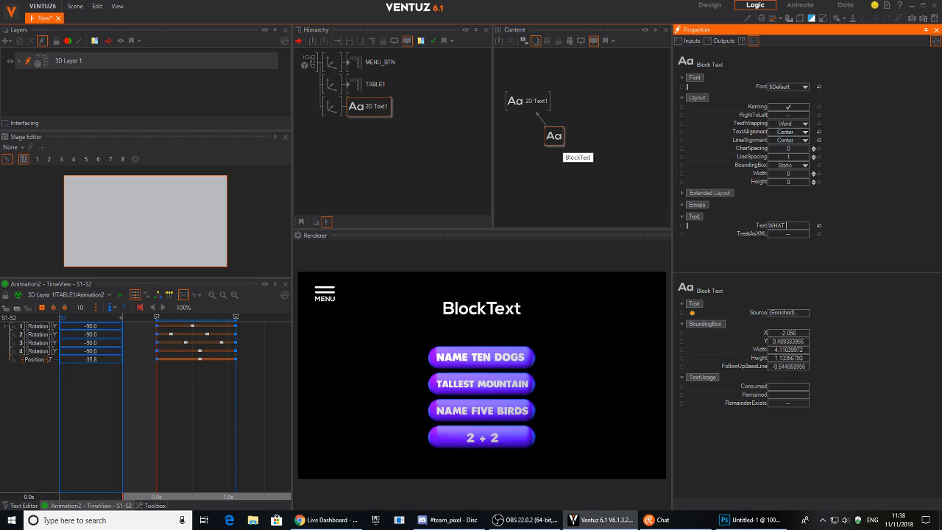
{"action": "type", "text": "WHAT DID TGH"}
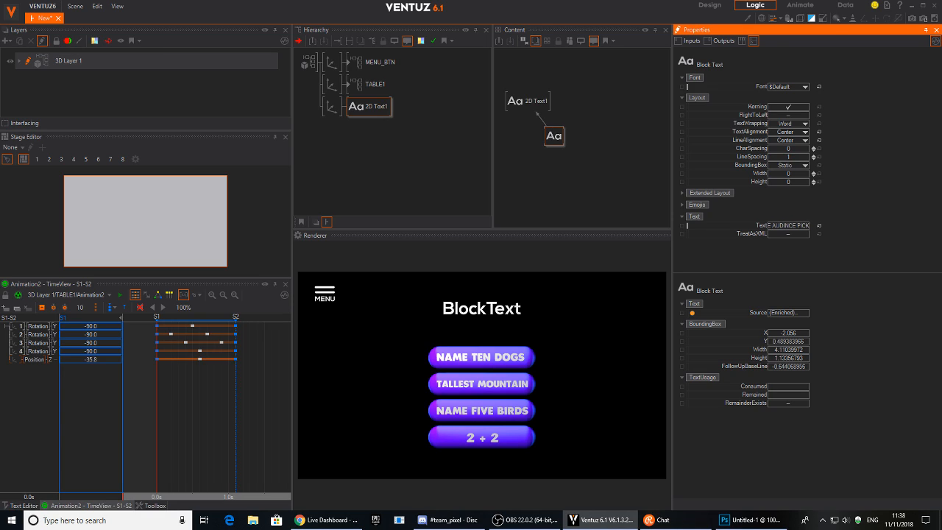
{"action": "key", "text": "Return"}
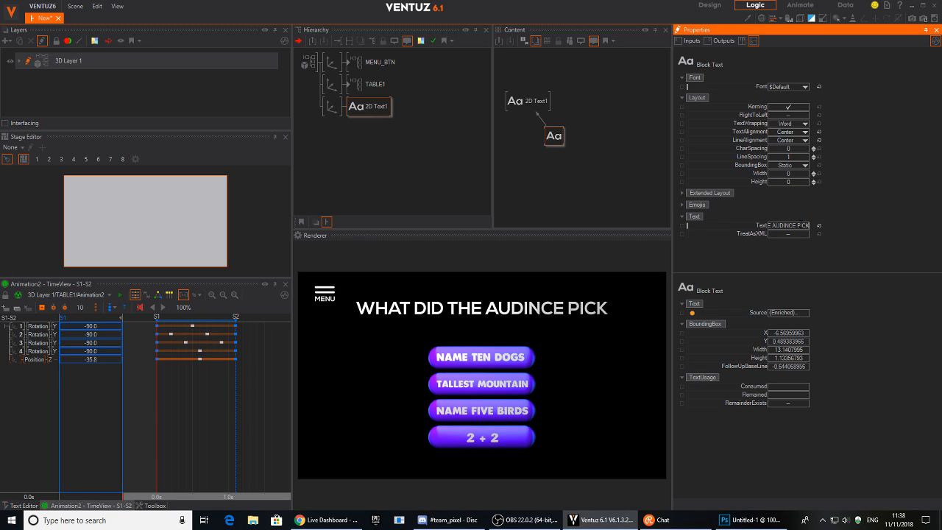
{"action": "type", "text": "?"}
{"action": "key", "text": "Return"}
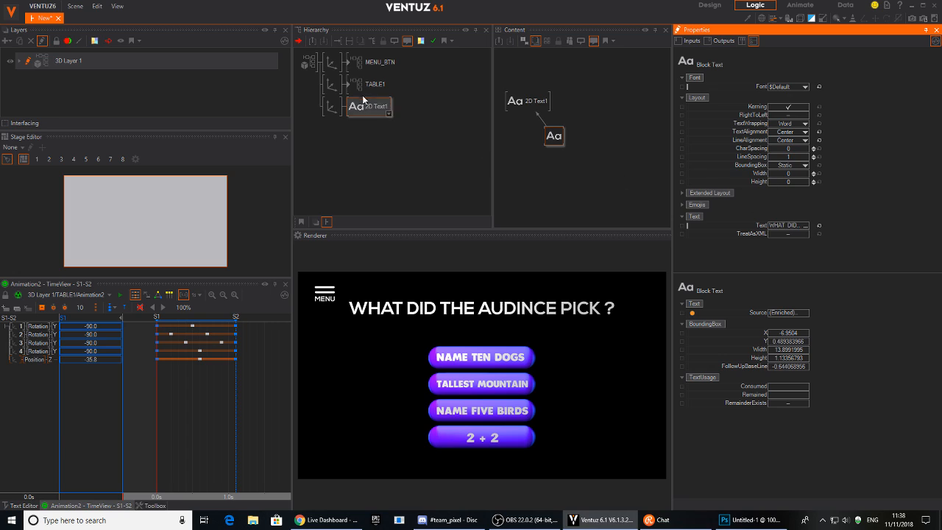
Scale the heading's axis to 1.5 and set its Position Y to 7.19.
{"action": "left_click", "coordinate": [333, 107]}
{"action": "mouse_move", "coordinate": [782, 218]}
{"action": "left_mouse_down"}
{"action": "mouse_move", "coordinate": [772, 216]}
{"action": "mouse_move", "coordinate": [781, 215]}
{"action": "left_mouse_up"}
{"action": "left_click_drag", "start_coordinate": [781, 96], "coordinate": [787, 96]}
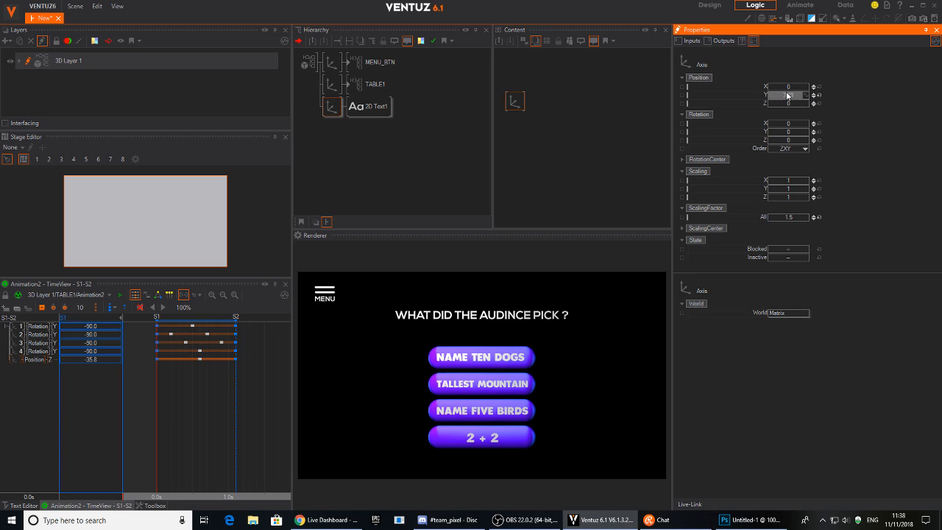
{"action": "left_click", "coordinate": [522, 360]}
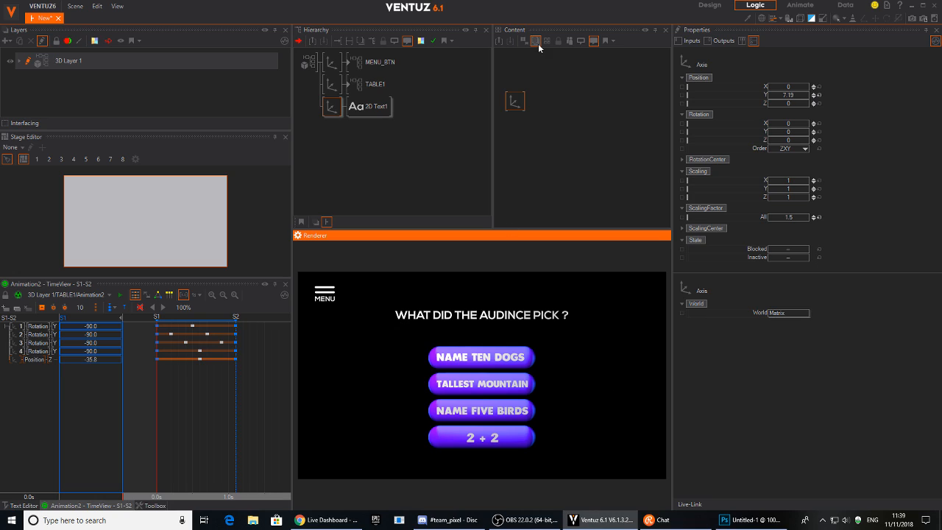
Inside TABLE1, raise Arrange ChainOffset Y to 1.2 and nudge the button Axis up slightly.
{"action": "double_click", "coordinate": [348, 84]}
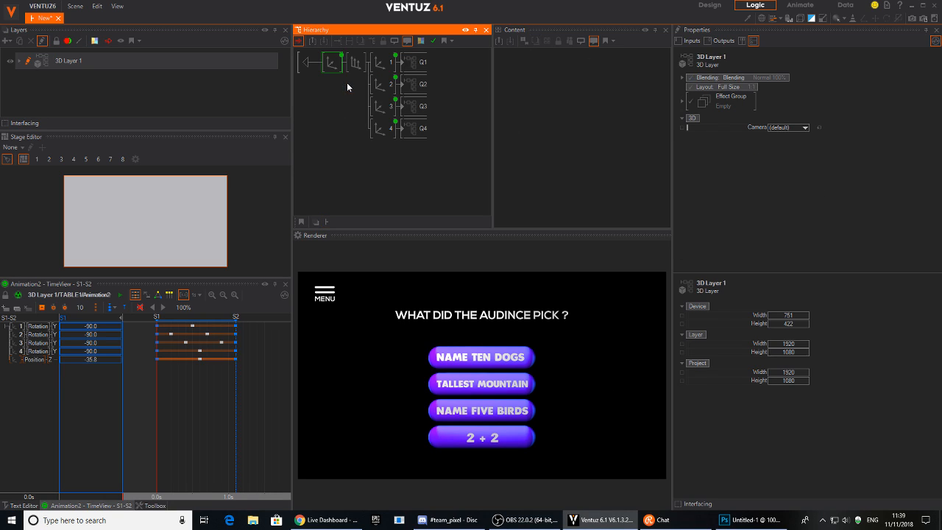
{"action": "left_click", "coordinate": [354, 64]}
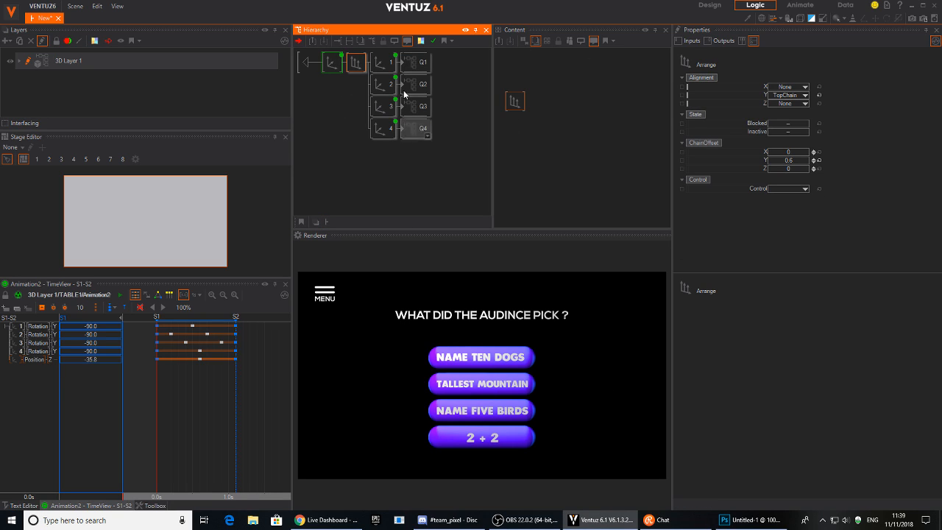
{"action": "left_click_drag", "start_coordinate": [788, 160], "coordinate": [785, 164]}
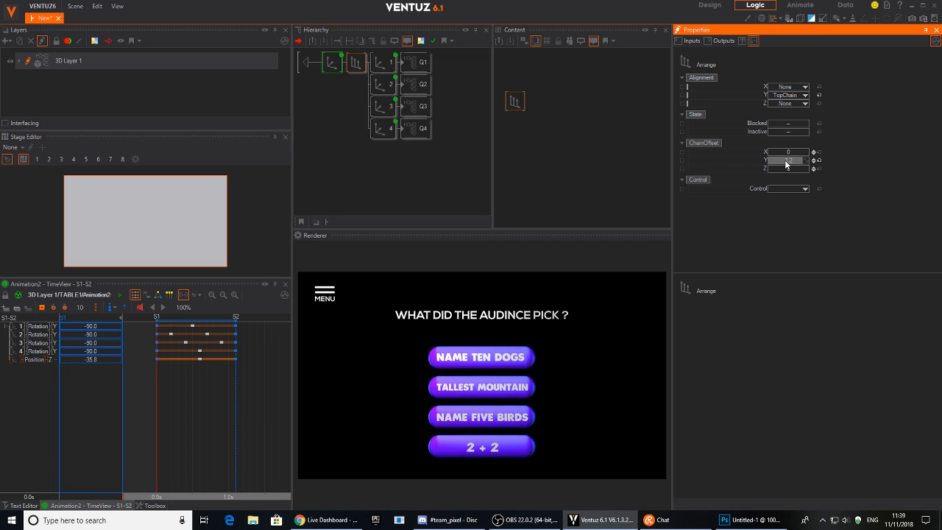
{"action": "left_click", "coordinate": [332, 61]}
{"action": "left_click_drag", "start_coordinate": [793, 96], "coordinate": [795, 98]}
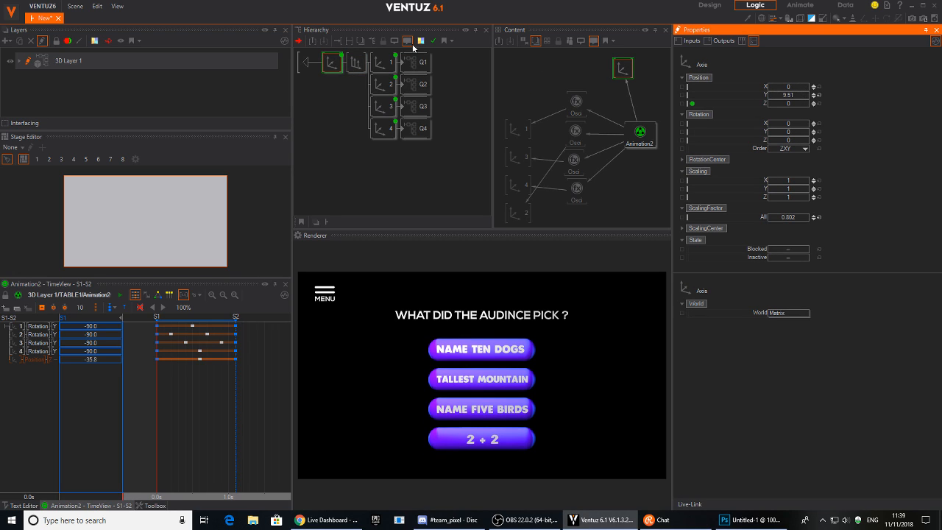
Set Q2's BaseColor to orange-red and its Specular colour to a red-yellow tone.
{"action": "left_click", "coordinate": [416, 84]}
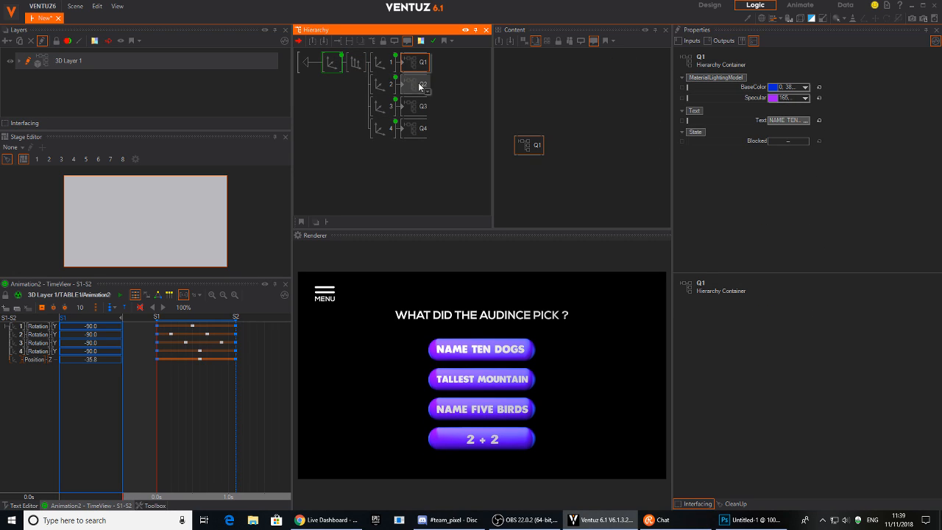
{"action": "left_click", "coordinate": [805, 88]}
{"action": "mouse_move", "coordinate": [726, 137]}
{"action": "left_mouse_down"}
{"action": "mouse_move", "coordinate": [723, 107]}
{"action": "mouse_move", "coordinate": [723, 150]}
{"action": "left_mouse_up"}
{"action": "left_click", "coordinate": [849, 111]}
{"action": "left_click", "coordinate": [790, 97]}
{"action": "mouse_move", "coordinate": [723, 135]}
{"action": "left_mouse_down"}
{"action": "mouse_move", "coordinate": [720, 124]}
{"action": "mouse_move", "coordinate": [712, 145]}
{"action": "left_mouse_up"}
{"action": "left_click", "coordinate": [448, 151]}
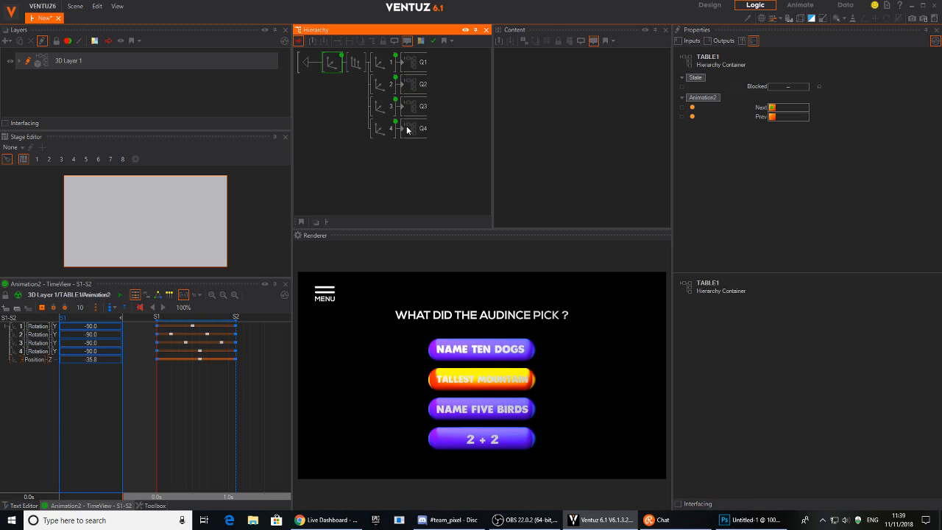
Add a Color material before Q2's text, expose its BaseColor set to black, and apply it to Q1.
{"action": "double_click", "coordinate": [403, 87]}
{"action": "left_click", "coordinate": [383, 87]}
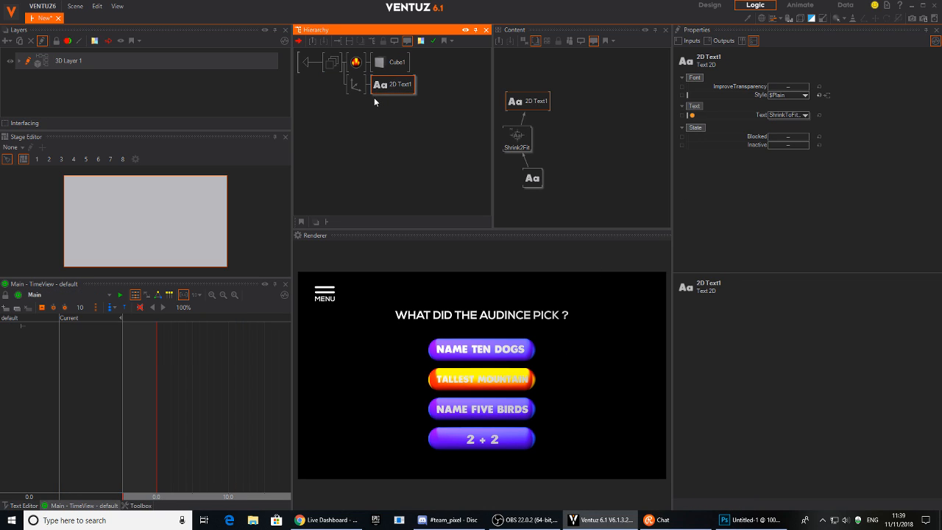
{"action": "double_click", "coordinate": [375, 97]}
{"action": "type", "text": "col"}
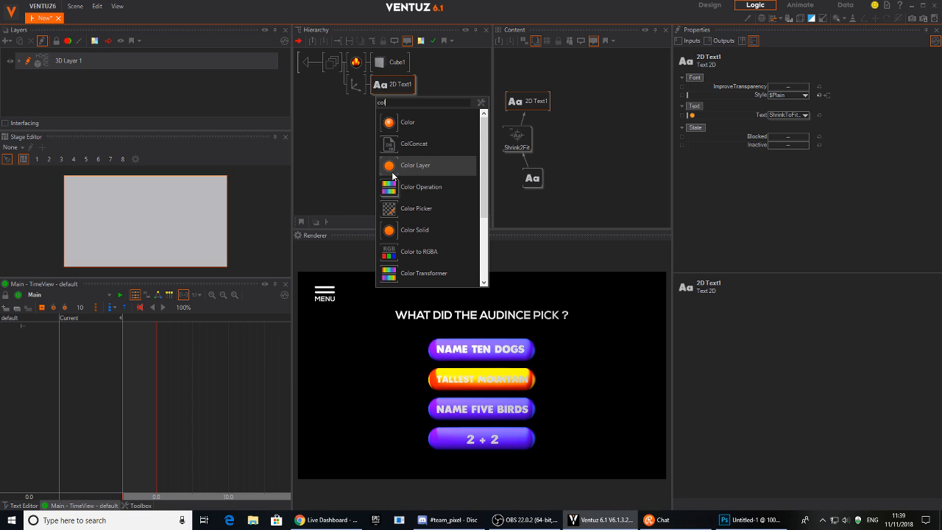
{"action": "left_click", "coordinate": [386, 226]}
{"action": "left_click", "coordinate": [373, 88]}
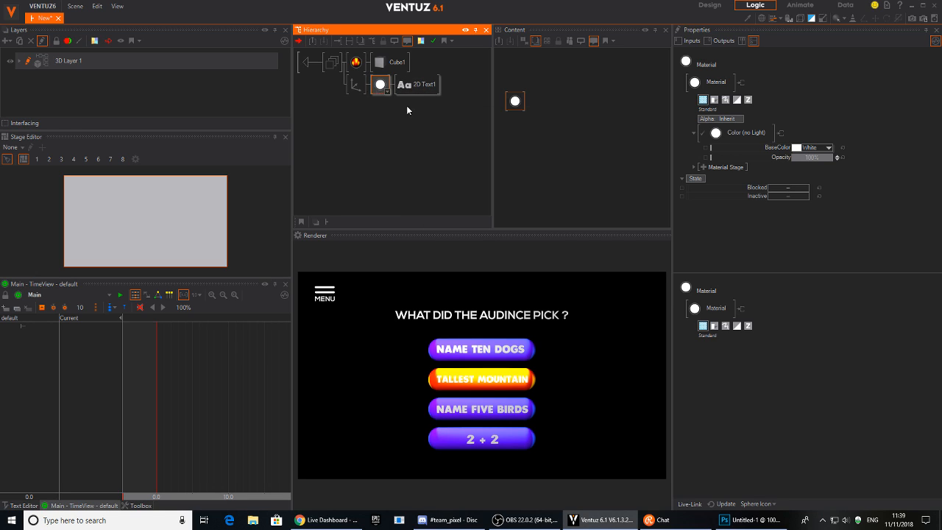
{"action": "left_click", "coordinate": [706, 148]}
{"action": "left_click", "coordinate": [830, 148]}
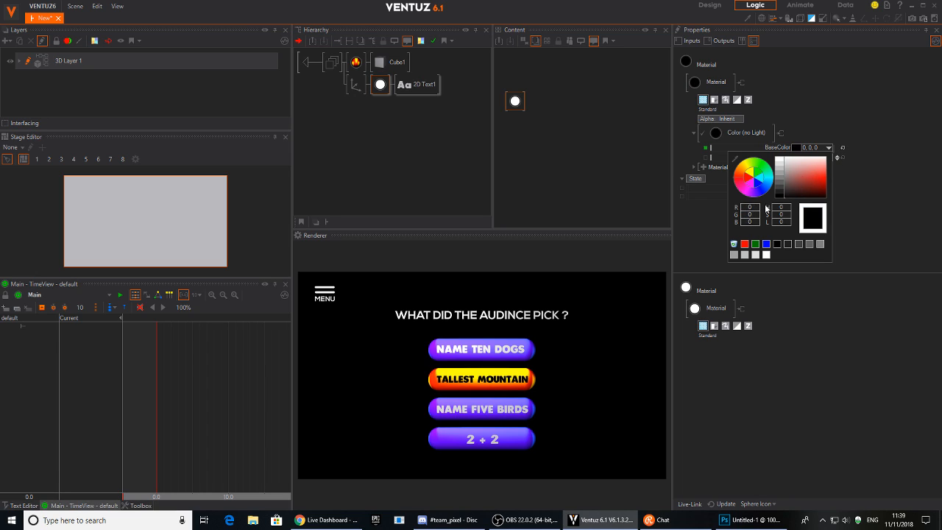
{"action": "left_click", "coordinate": [919, 144]}
{"action": "left_click", "coordinate": [364, 125]}
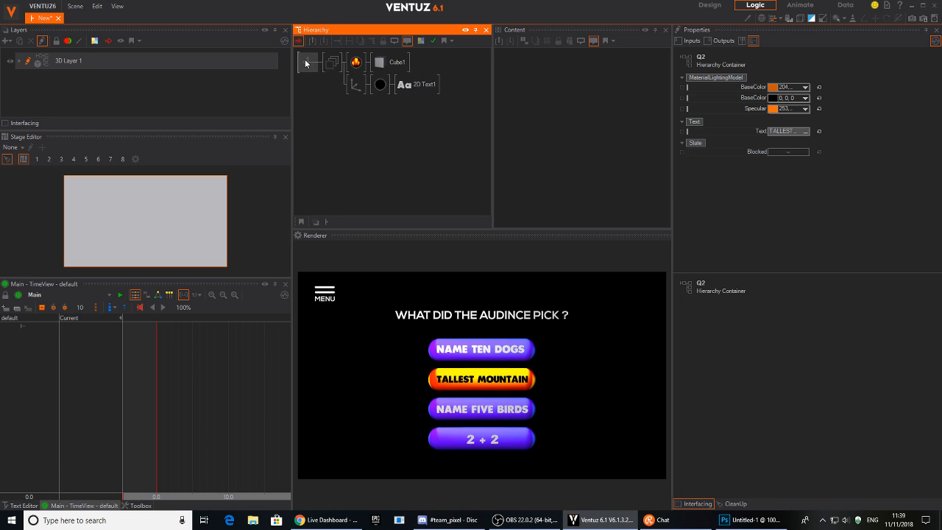
{"action": "left_click", "coordinate": [308, 62]}
{"action": "left_click_drag", "start_coordinate": [413, 87], "coordinate": [414, 130]}
Reset the text colour to white on Q1 and Q4, and darken Q4's base colour to deep red.
{"action": "left_click", "coordinate": [414, 65]}
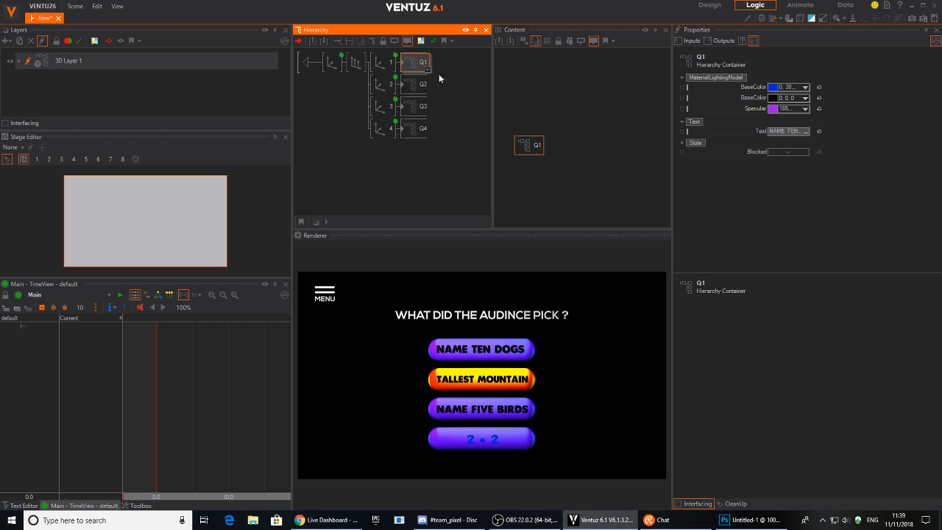
{"action": "left_click", "coordinate": [819, 98]}
{"action": "left_click", "coordinate": [415, 129]}
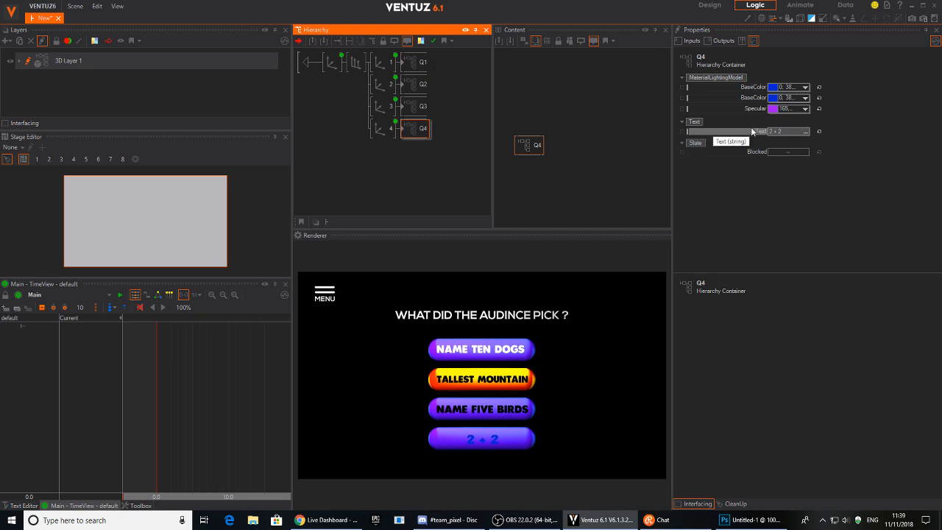
{"action": "left_click", "coordinate": [819, 98]}
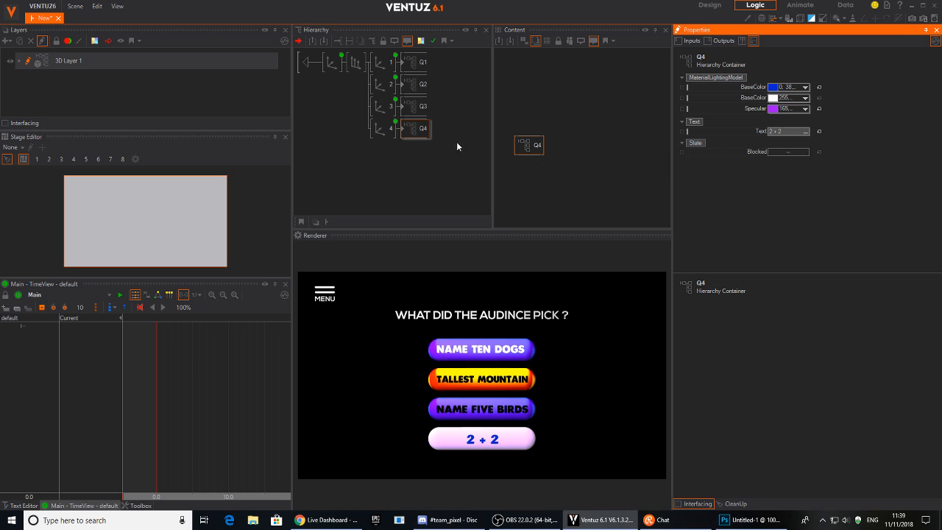
{"action": "left_click", "coordinate": [806, 100]}
{"action": "left_click_drag", "start_coordinate": [797, 132], "coordinate": [744, 142]}
{"action": "left_click", "coordinate": [808, 89]}
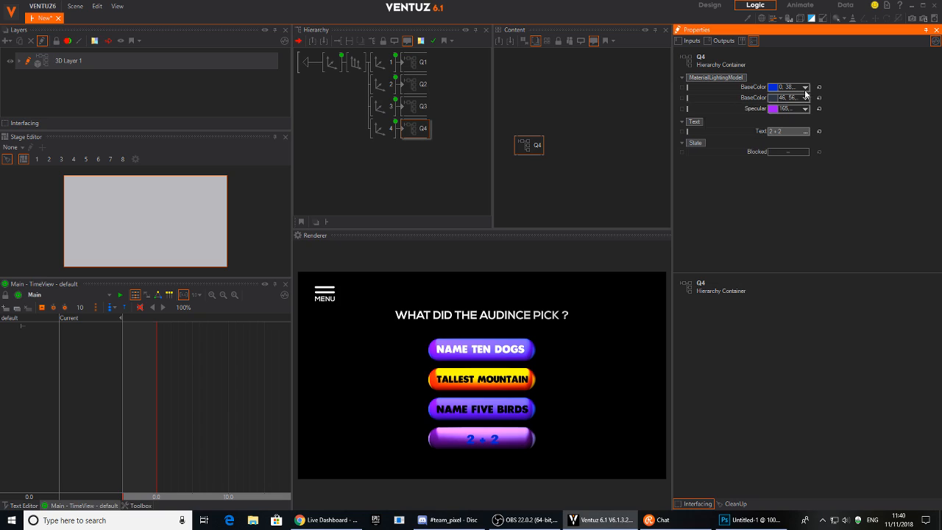
Inside Q4, set the 2 + 2 text material colour to white.
{"action": "double_click", "coordinate": [404, 133]}
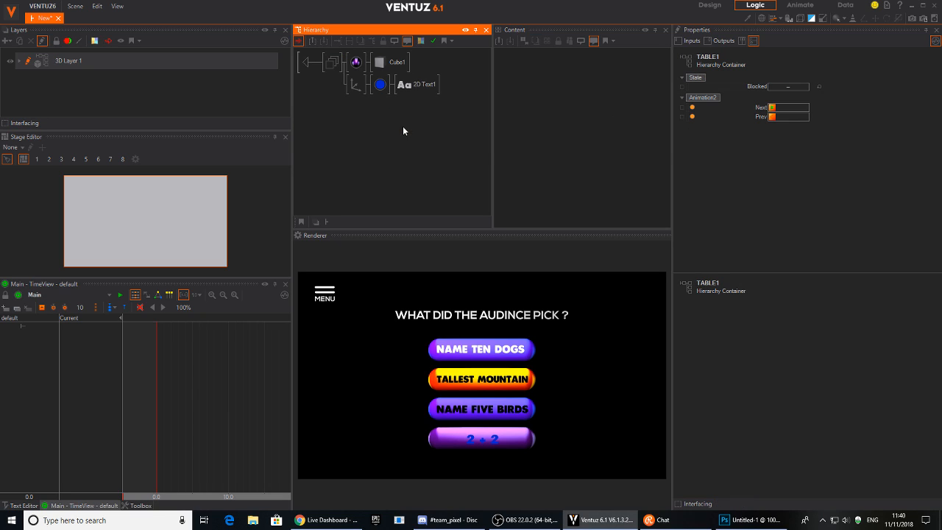
{"action": "left_click", "coordinate": [379, 85]}
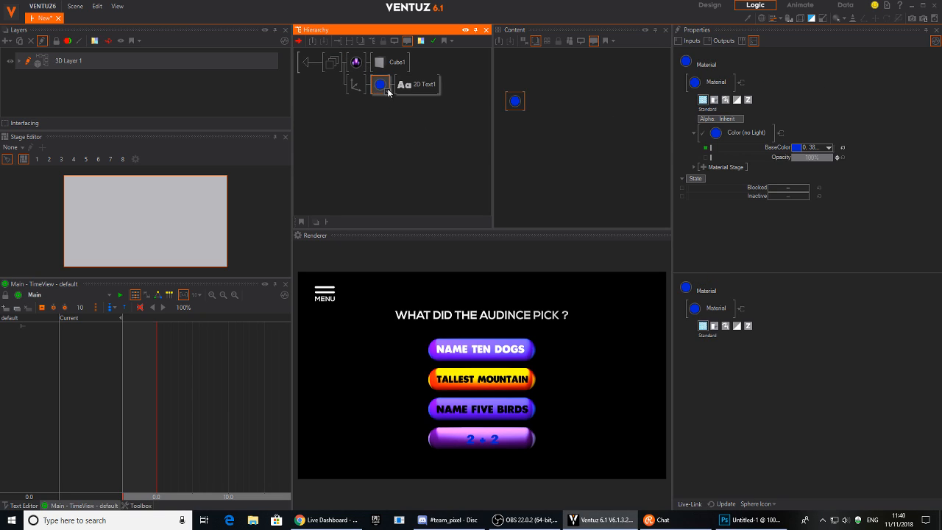
{"action": "left_click", "coordinate": [828, 148]}
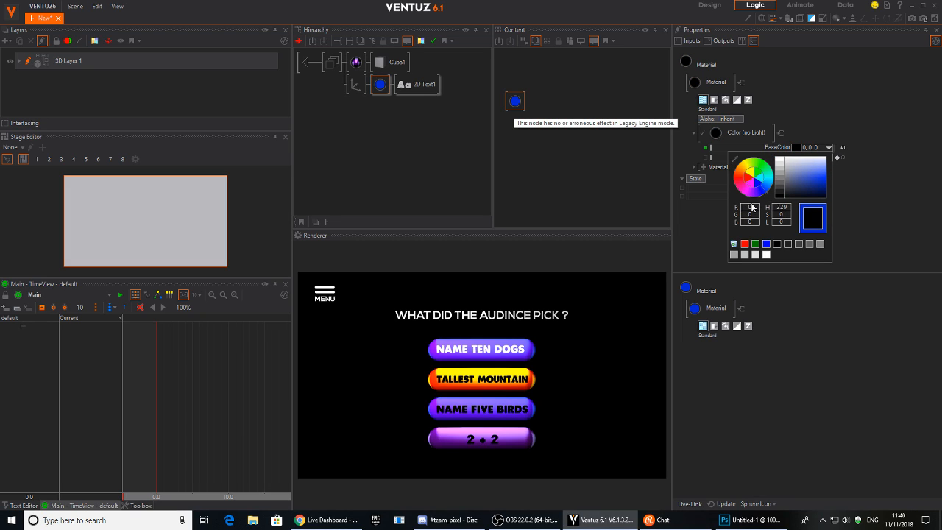
{"action": "left_click_drag", "start_coordinate": [745, 201], "coordinate": [719, 149]}
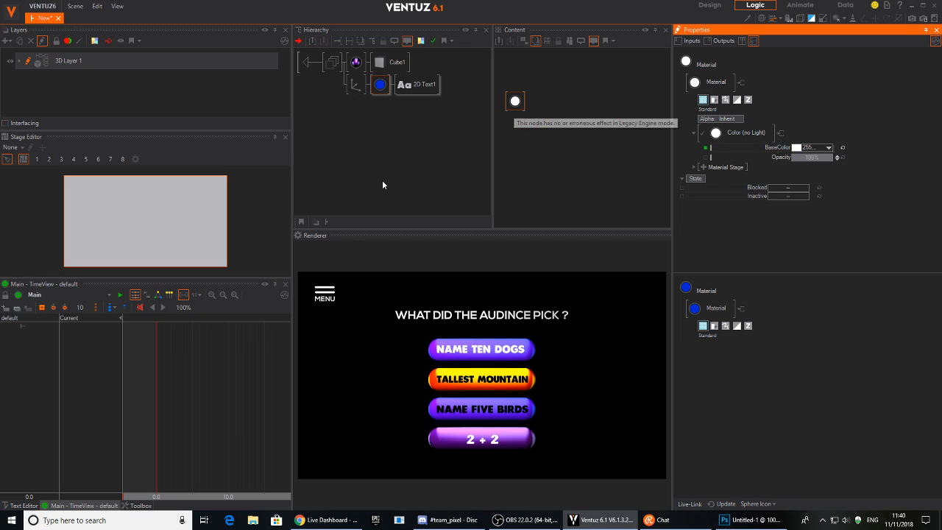
{"action": "left_click", "coordinate": [356, 62]}
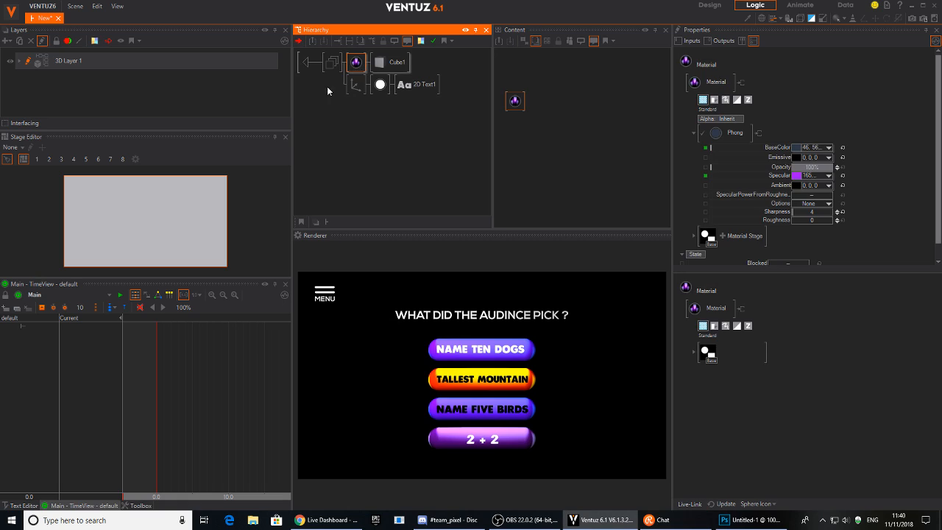
{"action": "left_click", "coordinate": [328, 73]}
{"action": "left_click", "coordinate": [380, 85]}
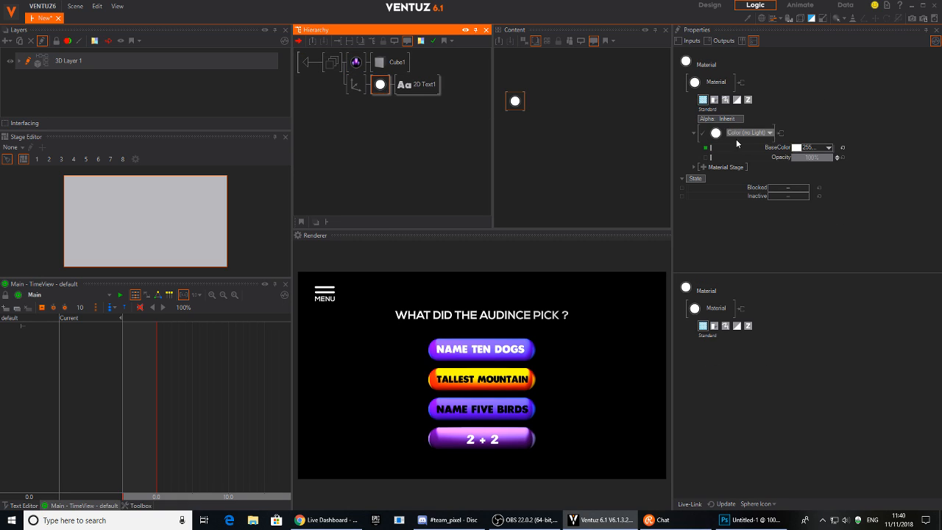
Inside Q1, expose the text material's BaseColor on the container and name it TXTColor.
{"action": "left_click", "coordinate": [309, 65]}
{"action": "left_click", "coordinate": [414, 107]}
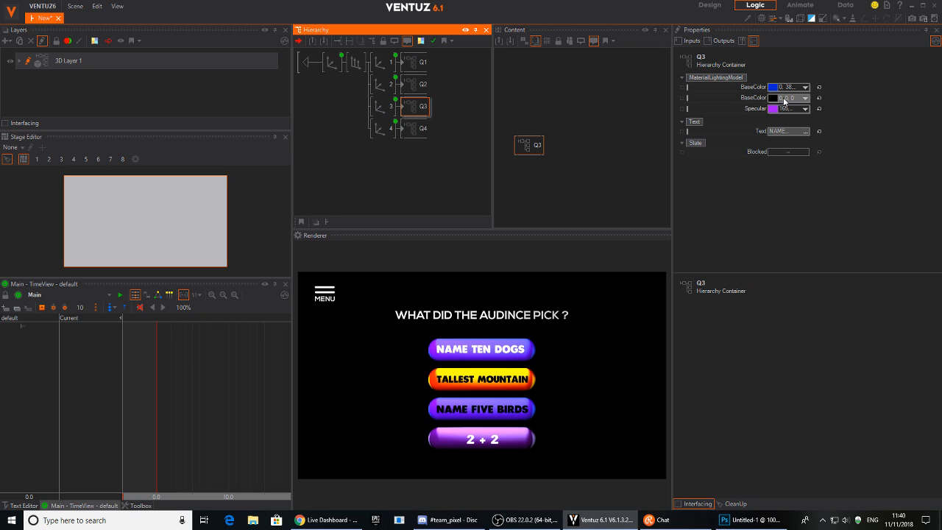
{"action": "left_click", "coordinate": [405, 65]}
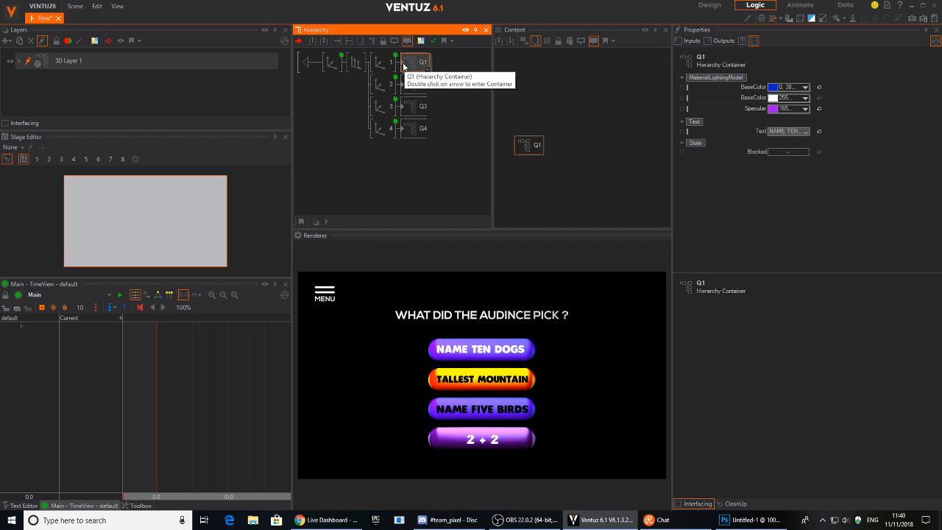
{"action": "double_click", "coordinate": [403, 66]}
{"action": "left_click", "coordinate": [380, 84]}
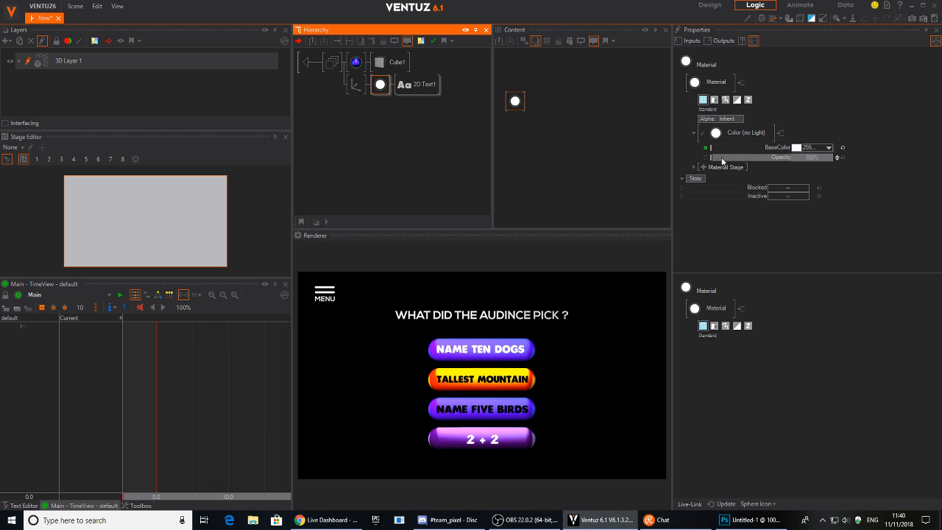
{"action": "left_click", "coordinate": [705, 148]}
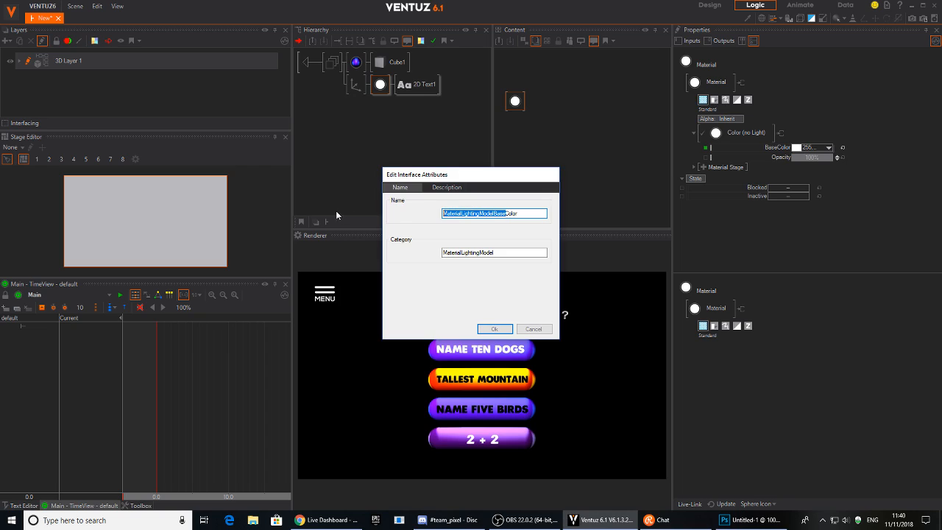
{"action": "type", "text": "TXT"}
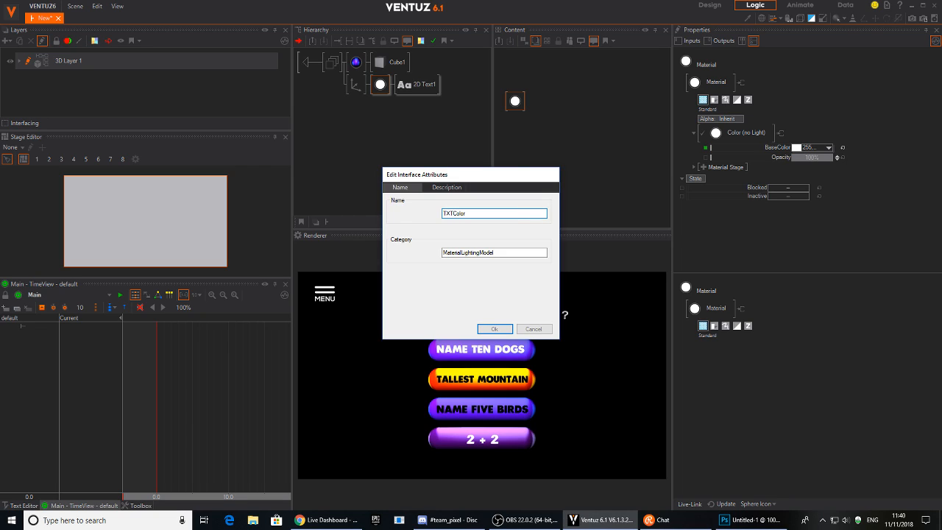
{"action": "left_click", "coordinate": [495, 329]}
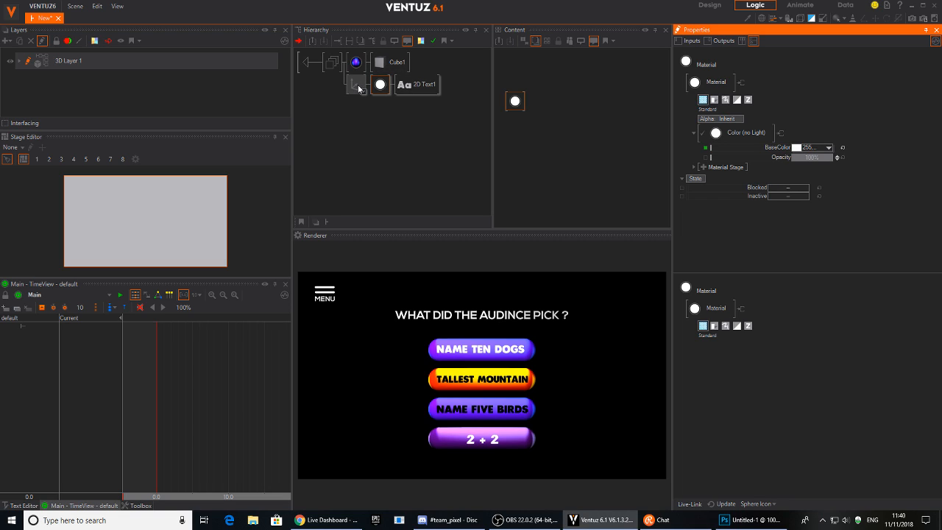
Select Q1–Q4 and clean up the leftover extra base colour property.
{"action": "left_click", "coordinate": [309, 65]}
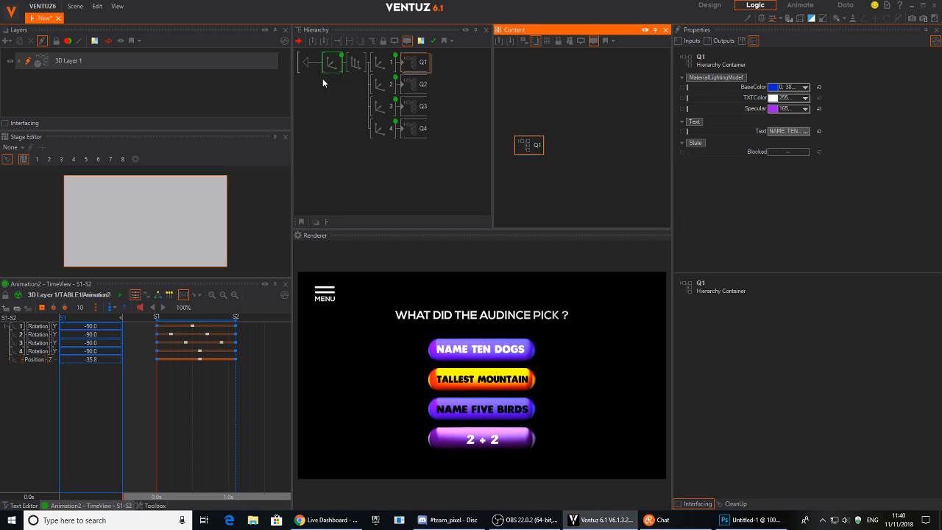
{"action": "left_click", "coordinate": [415, 85]}
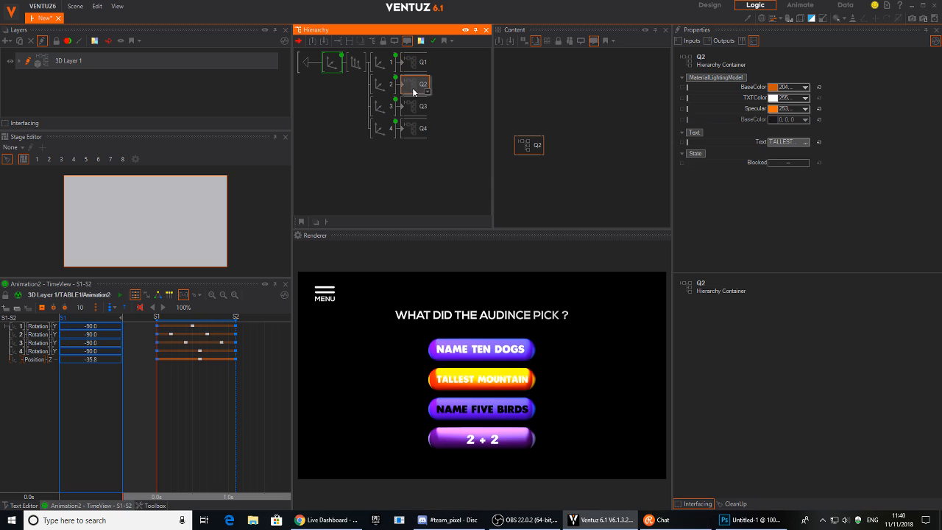
{"action": "left_click", "coordinate": [420, 131]}
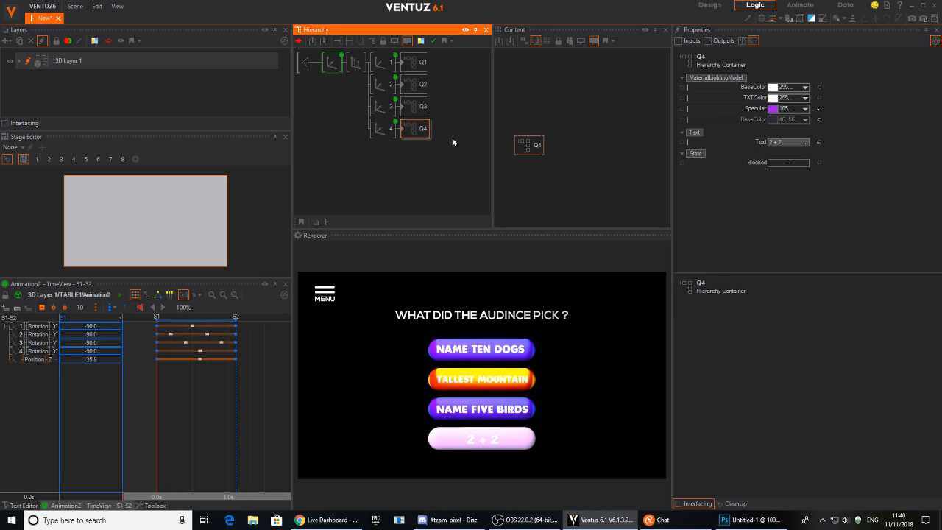
{"action": "left_click", "coordinate": [414, 109], "text": "ctrl"}
{"action": "left_click", "coordinate": [416, 84], "text": "ctrl"}
{"action": "left_click", "coordinate": [417, 64], "text": "ctrl"}
{"action": "left_click", "coordinate": [736, 504]}
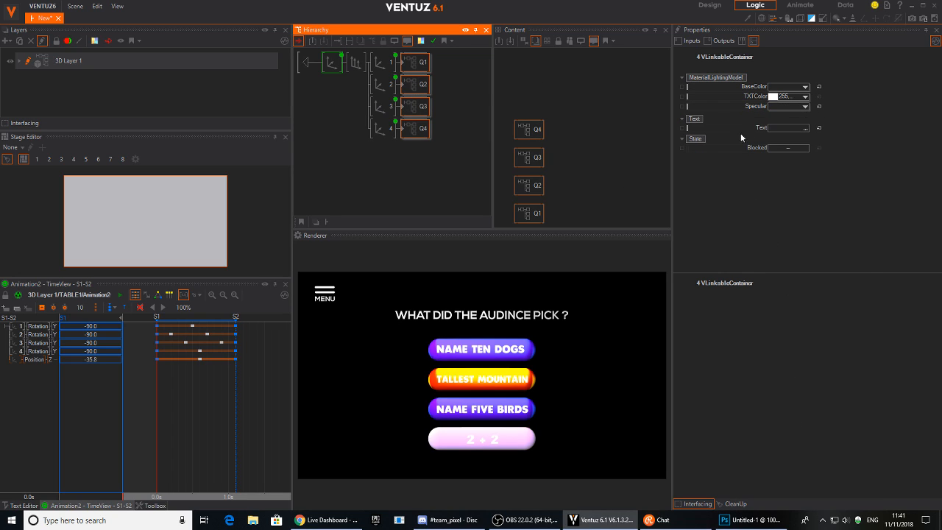
{"action": "left_click", "coordinate": [415, 117]}
Delete Q4, duplicate Q3 into the fourth slot and change its caption to NAME FIVE CATS.
{"action": "left_click", "coordinate": [416, 131]}
{"action": "left_click_drag", "start_coordinate": [416, 107], "coordinate": [414, 134]}
{"action": "left_click", "coordinate": [412, 135]}
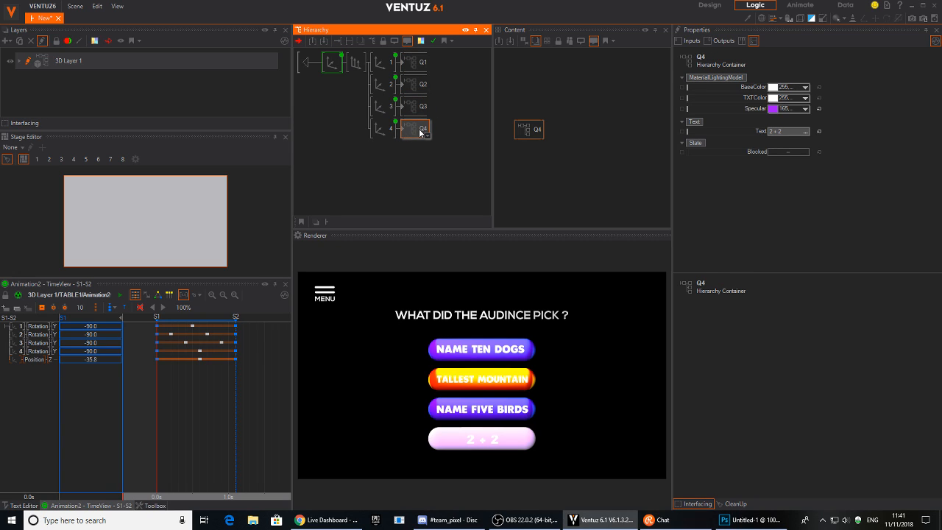
{"action": "key", "text": "Delete"}
{"action": "left_click_drag", "start_coordinate": [415, 110], "coordinate": [412, 129], "text": "ctrl"}
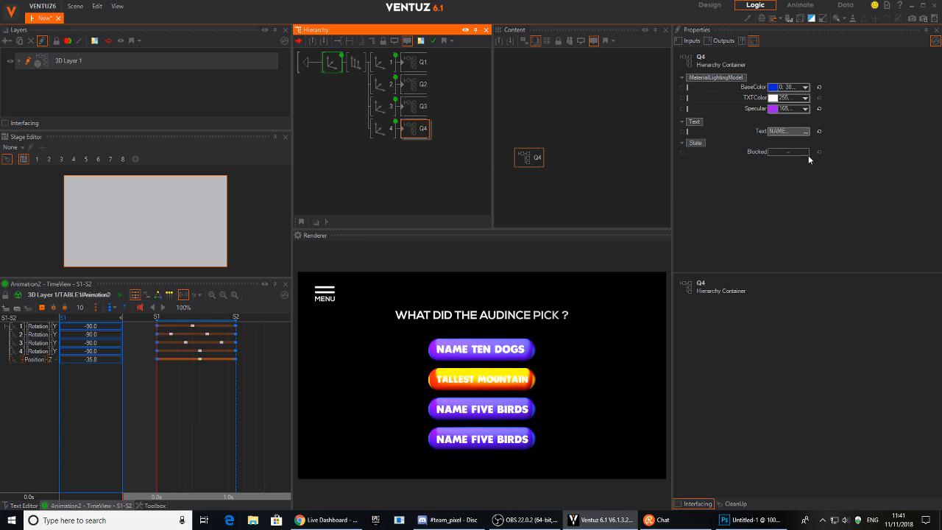
{"action": "left_click", "coordinate": [798, 134]}
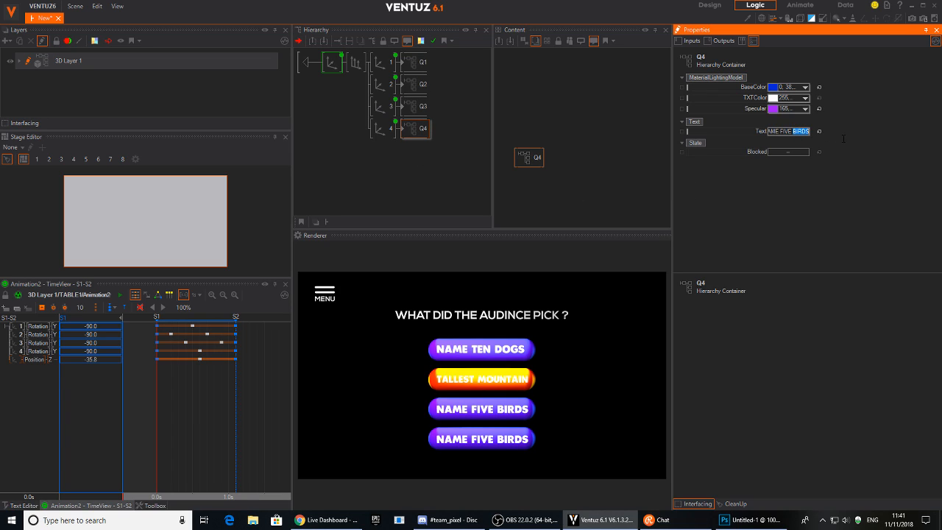
{"action": "type", "text": "CATS"}
{"action": "key", "text": "Return"}
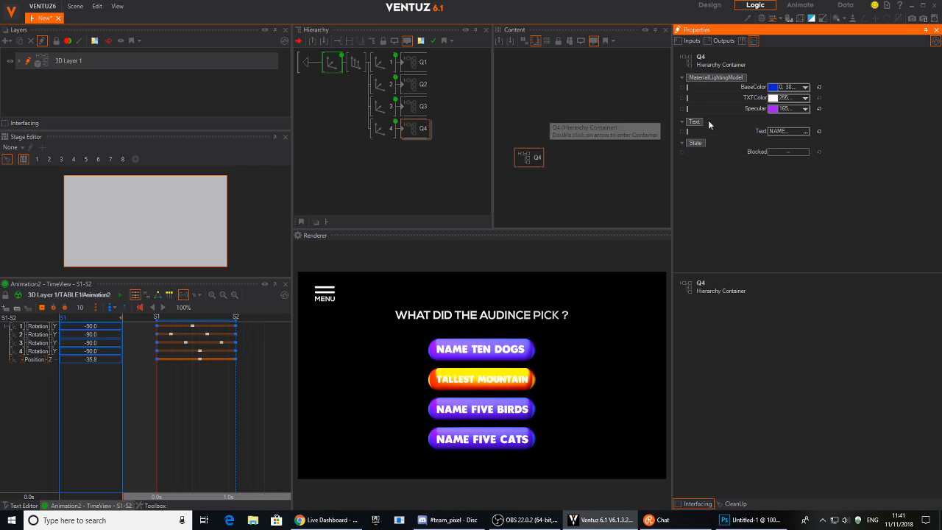
Set Q2's TXTColor to near-black 7, 7, 7 and its Specular to red 234, 0, 0.
{"action": "left_click", "coordinate": [412, 84]}
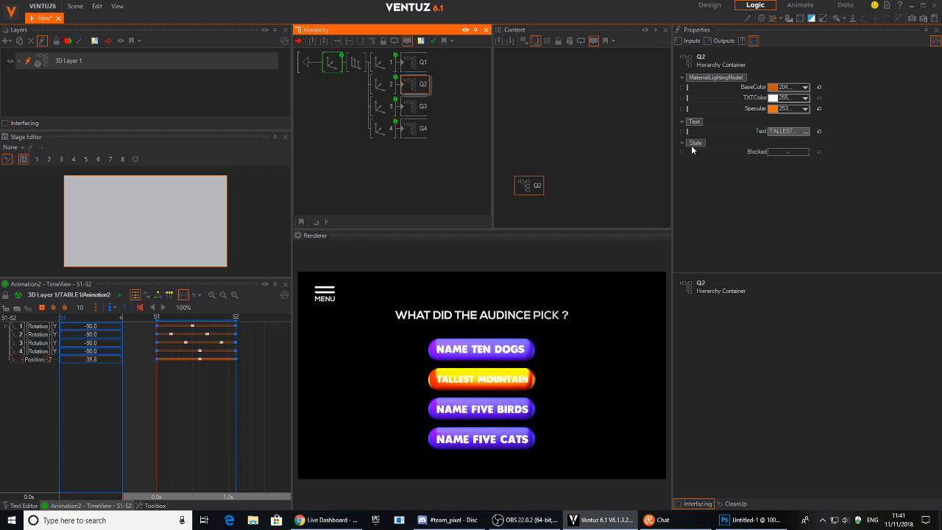
{"action": "left_click", "coordinate": [805, 99]}
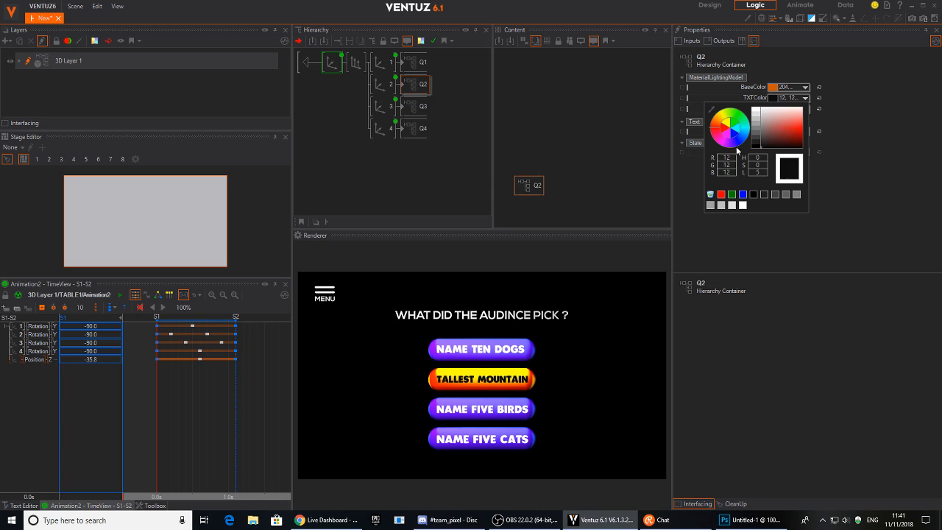
{"action": "left_click", "coordinate": [761, 145]}
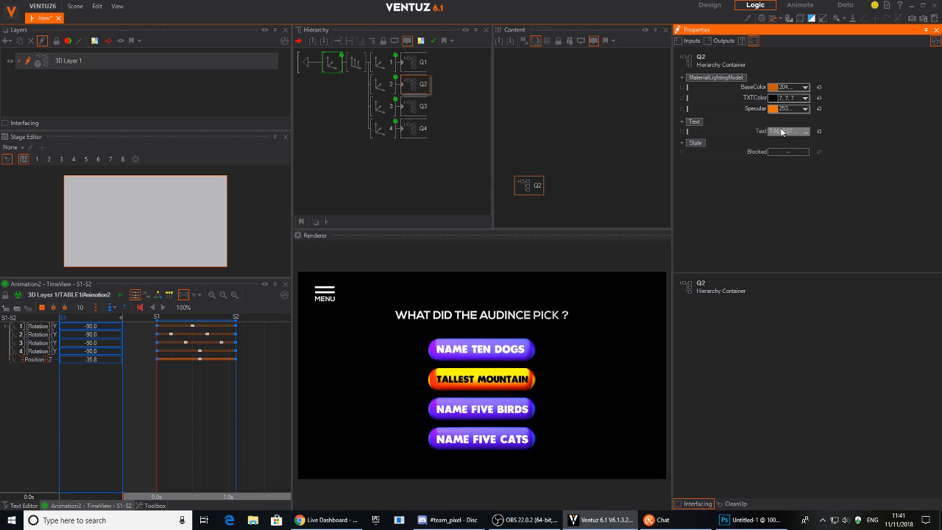
{"action": "left_click", "coordinate": [805, 110]}
{"action": "left_click_drag", "start_coordinate": [784, 138], "coordinate": [827, 145]}
{"action": "left_click_drag", "start_coordinate": [740, 148], "coordinate": [715, 137]}
{"action": "left_click", "coordinate": [851, 145]}
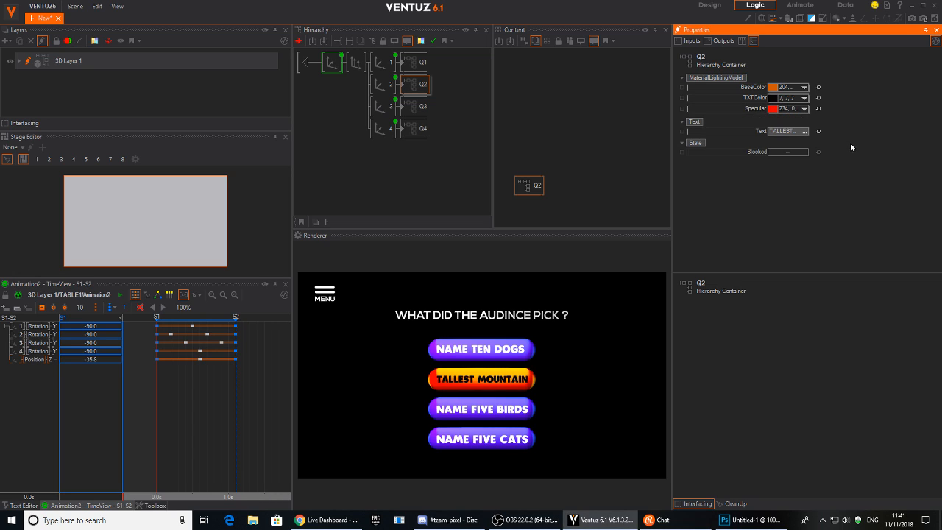
{"action": "left_click", "coordinate": [335, 64]}
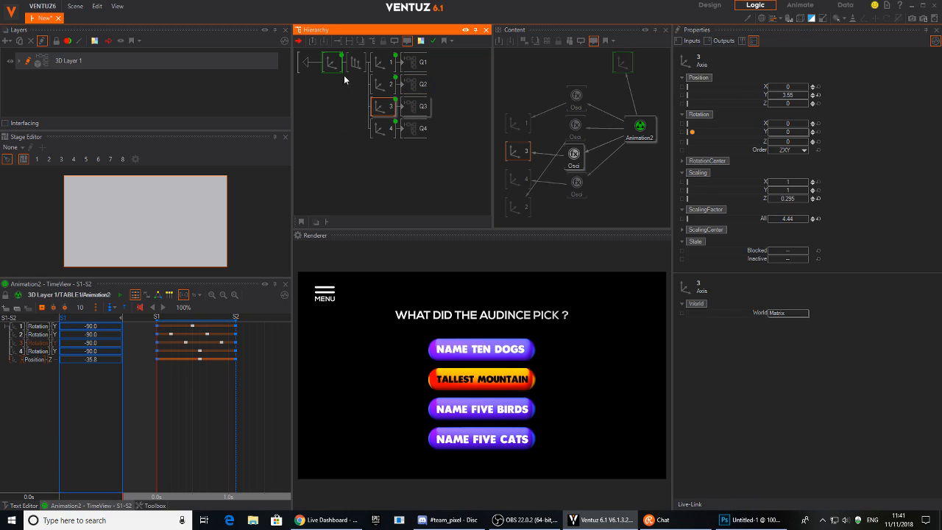
Toggle MENU three times so the four answer buttons end hidden, leaving only the title.
{"action": "left_click", "coordinate": [329, 297]}
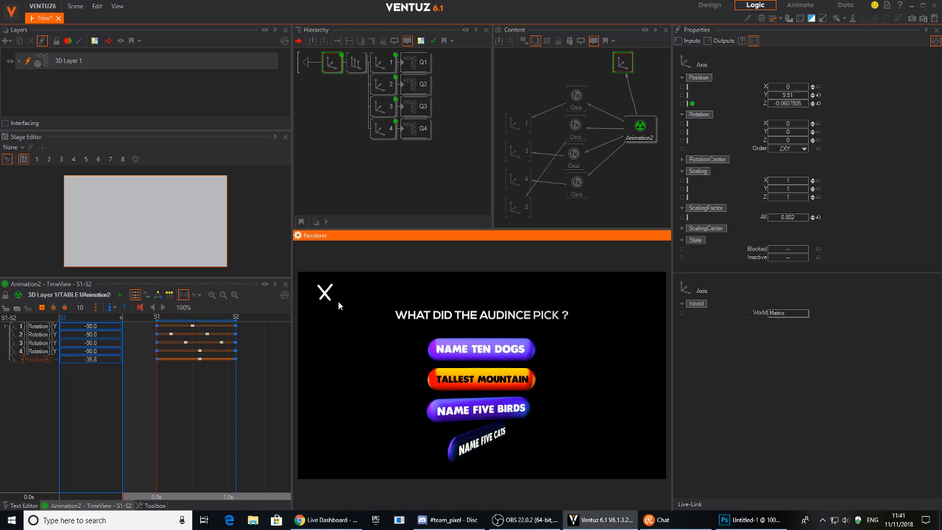
{"action": "left_click", "coordinate": [325, 292]}
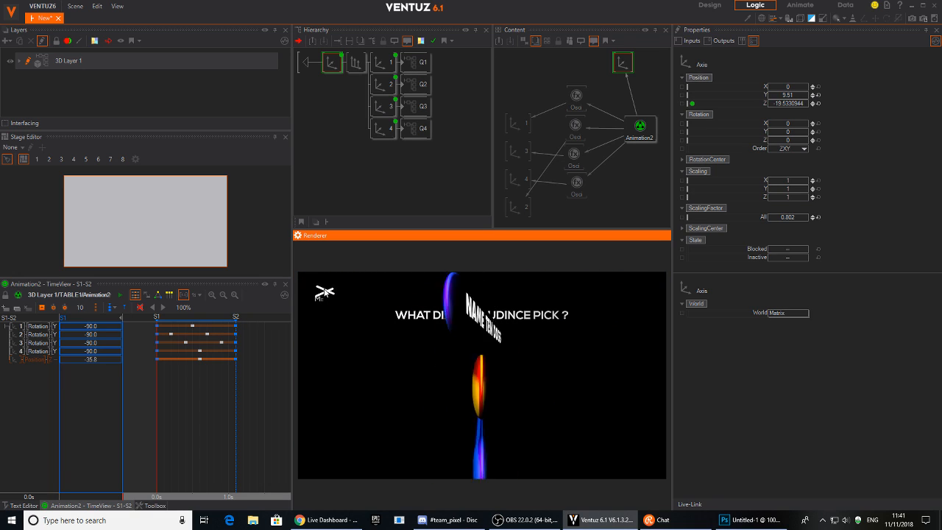
{"action": "left_click", "coordinate": [323, 290]}
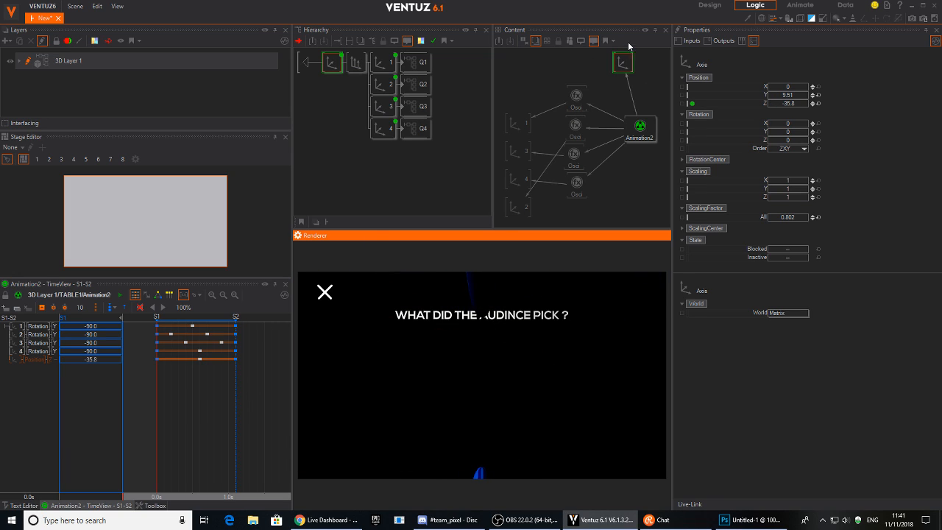
Select the Animation2 node in the Content graph and go up one hierarchy level.
{"action": "left_click", "coordinate": [637, 132]}
{"action": "left_click", "coordinate": [163, 403]}
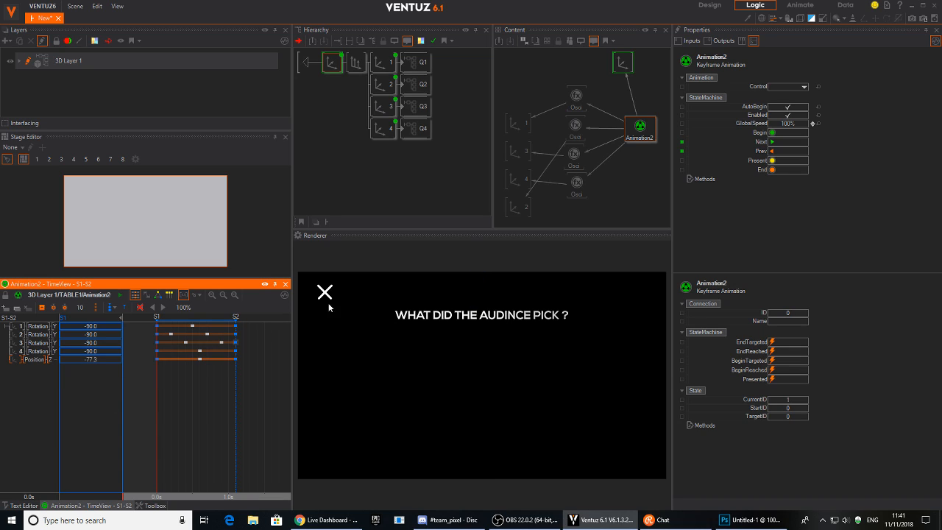
{"action": "left_click", "coordinate": [636, 129]}
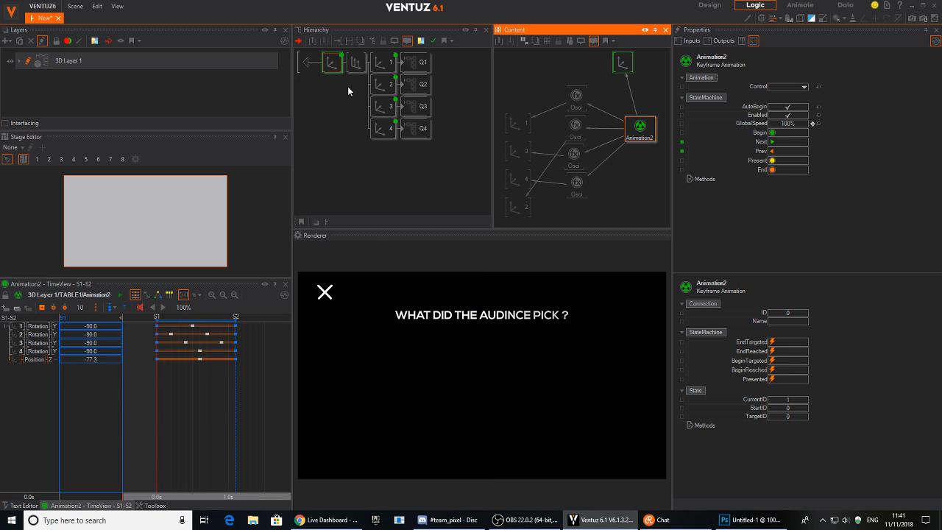
{"action": "left_click", "coordinate": [312, 64]}
Move the question title's axis node from its current place into the TABLE1 container.
{"action": "left_click", "coordinate": [329, 110]}
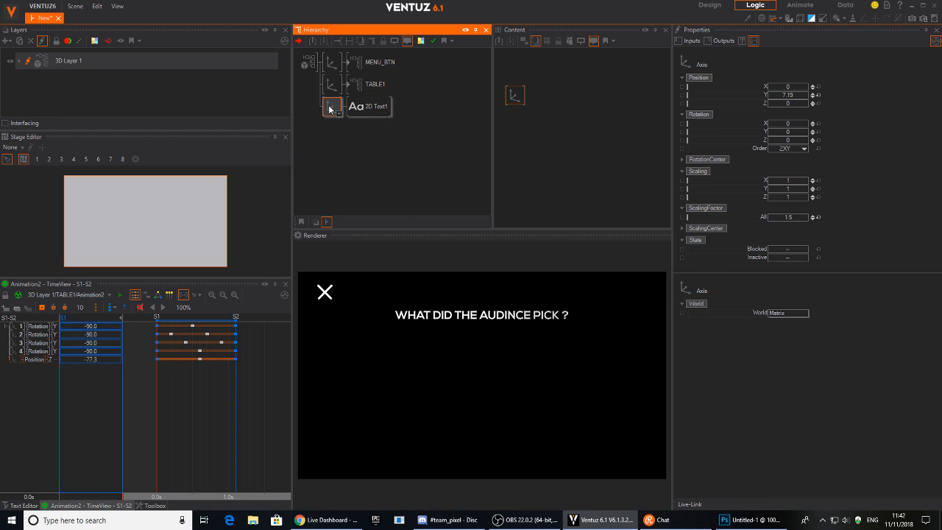
{"action": "key", "text": "Delete"}
{"action": "double_click", "coordinate": [349, 87]}
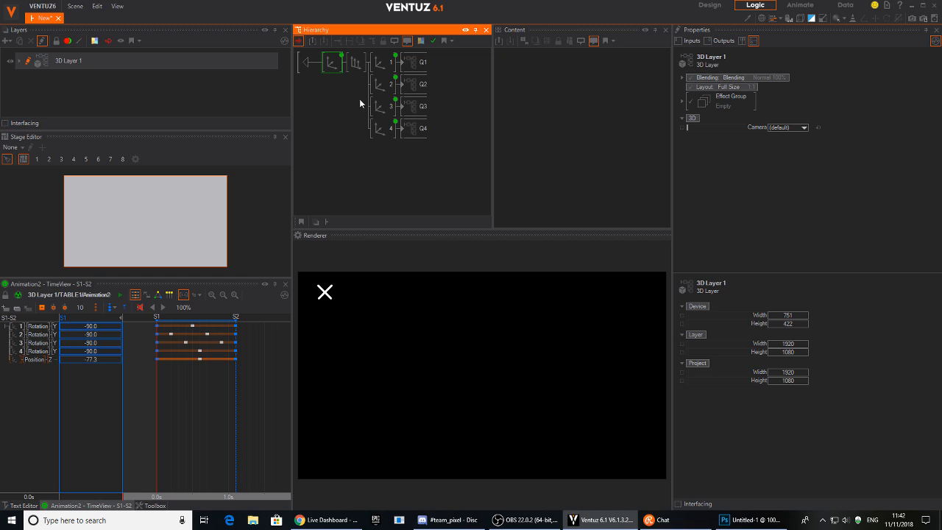
{"action": "left_click", "coordinate": [331, 65]}
{"action": "key", "text": "ctrl+z"}
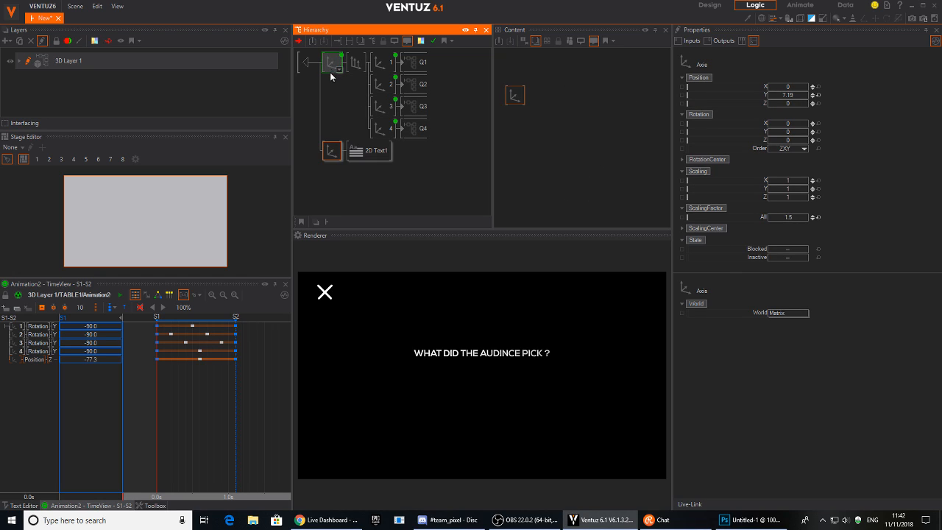
Raise the title to Position Y 14.86, scale it up slightly, and select its 2D Text1 node.
{"action": "left_click_drag", "start_coordinate": [801, 95], "coordinate": [801, 100]}
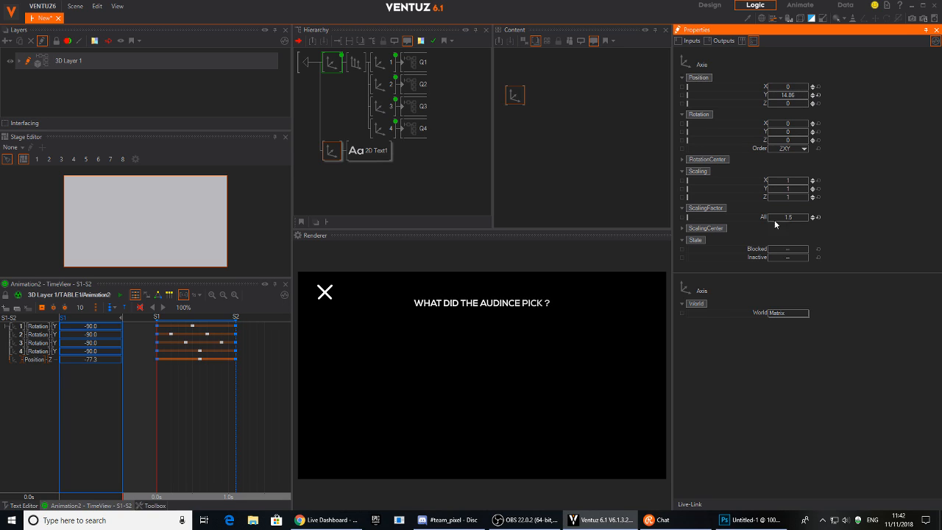
{"action": "left_click_drag", "start_coordinate": [802, 217], "coordinate": [799, 219]}
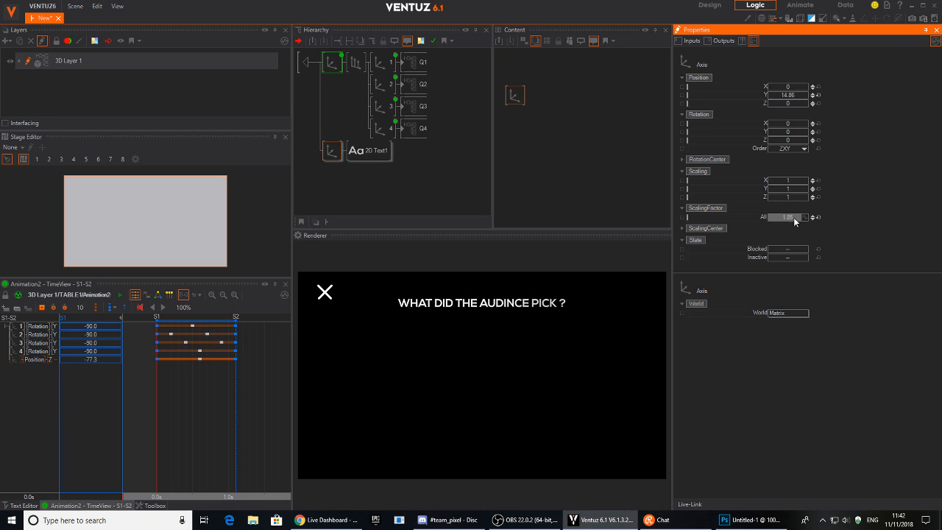
{"action": "left_click", "coordinate": [382, 151]}
{"action": "left_click", "coordinate": [552, 147]}
Add an Alpha text effect node for 2D Text1 via the 'te' node search.
{"action": "double_click", "coordinate": [583, 122]}
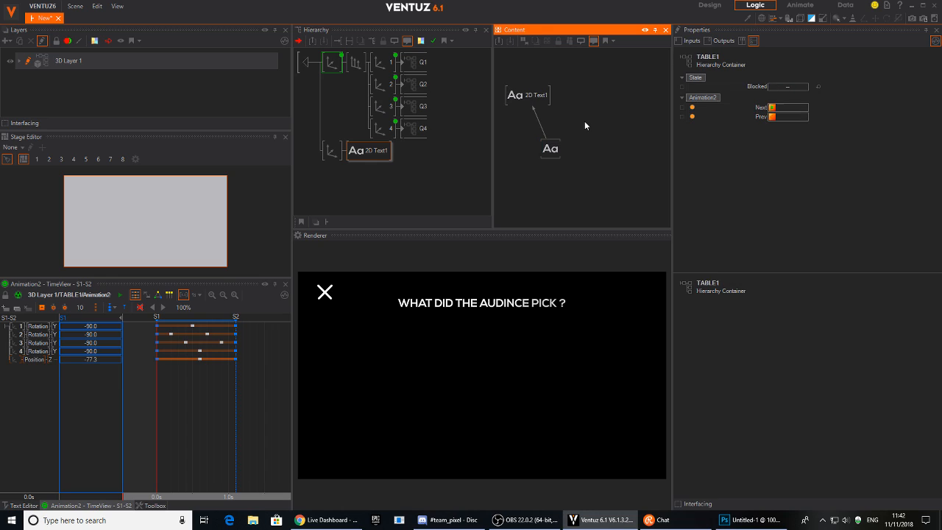
{"action": "type", "text": "te"}
{"action": "left_click_drag", "start_coordinate": [605, 276], "coordinate": [565, 168]}
{"action": "left_click", "coordinate": [559, 232]}
{"action": "left_click_drag", "start_coordinate": [541, 127], "coordinate": [578, 145]}
{"action": "left_click", "coordinate": [543, 146]}
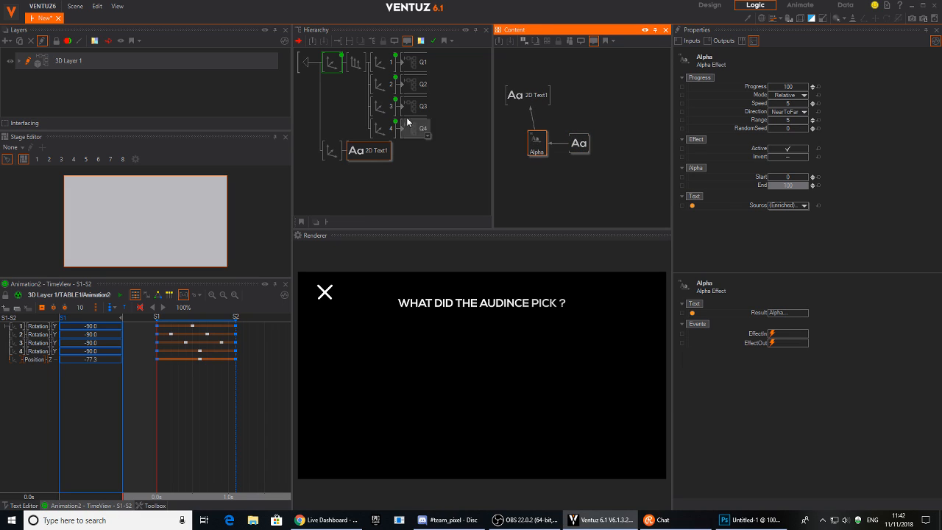
{"action": "left_click", "coordinate": [382, 126]}
{"action": "left_click", "coordinate": [539, 147]}
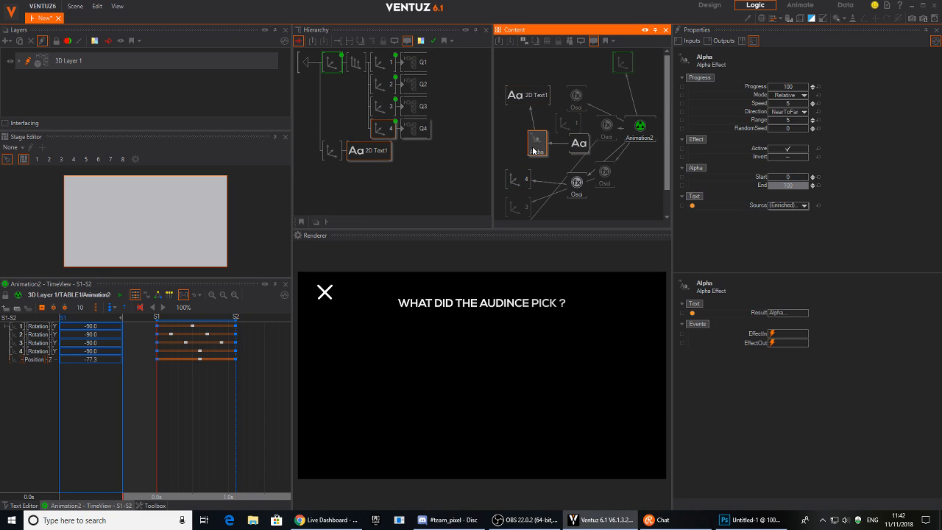
Rearrange the axis, oscillator, 2D Text1 and Alpha nodes into a tidy graph layout.
{"action": "left_click_drag", "start_coordinate": [578, 146], "coordinate": [672, 212]}
{"action": "left_click_drag", "start_coordinate": [531, 140], "coordinate": [679, 187]}
{"action": "left_click_drag", "start_coordinate": [508, 95], "coordinate": [630, 211]}
{"action": "middle_click_drag", "start_coordinate": [617, 170], "coordinate": [620, 151]}
{"action": "left_click_drag", "start_coordinate": [564, 125], "coordinate": [493, 70]}
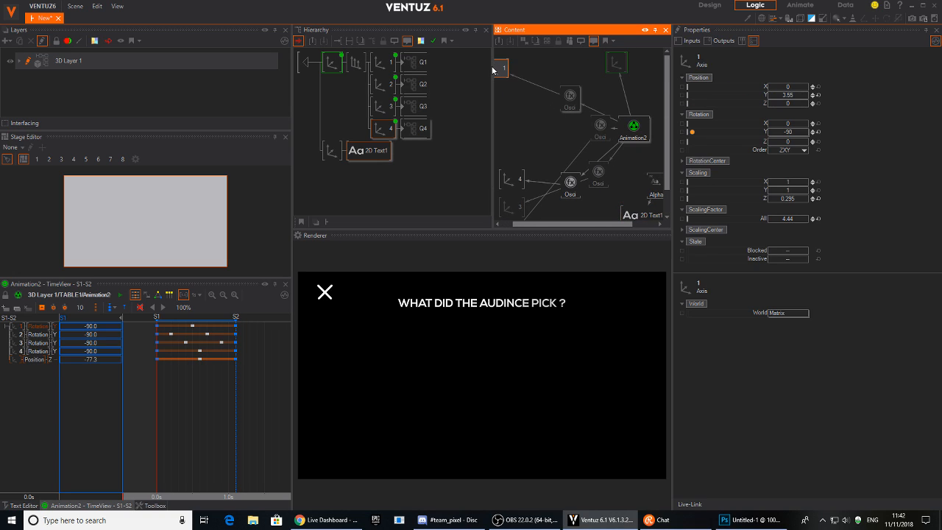
{"action": "left_click_drag", "start_coordinate": [570, 100], "coordinate": [542, 80]}
{"action": "left_click_drag", "start_coordinate": [598, 124], "coordinate": [548, 150]}
{"action": "middle_click_drag", "start_coordinate": [580, 104], "coordinate": [589, 72]}
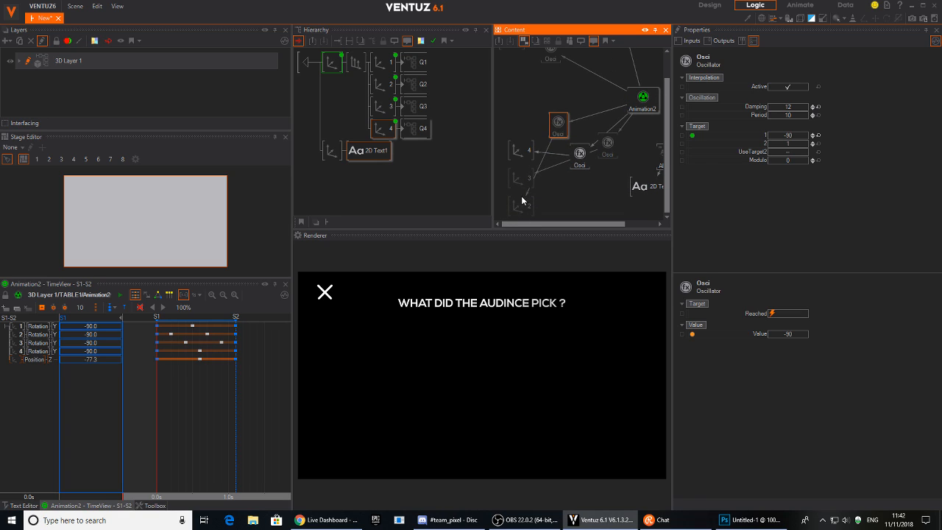
{"action": "left_click_drag", "start_coordinate": [521, 198], "coordinate": [525, 101]}
{"action": "left_click_drag", "start_coordinate": [558, 142], "coordinate": [560, 99]}
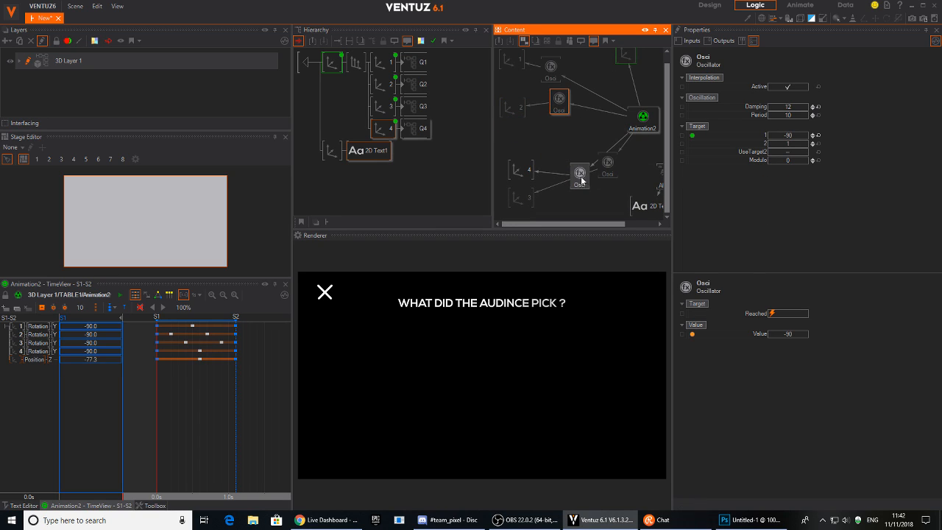
{"action": "left_click_drag", "start_coordinate": [579, 171], "coordinate": [578, 204]}
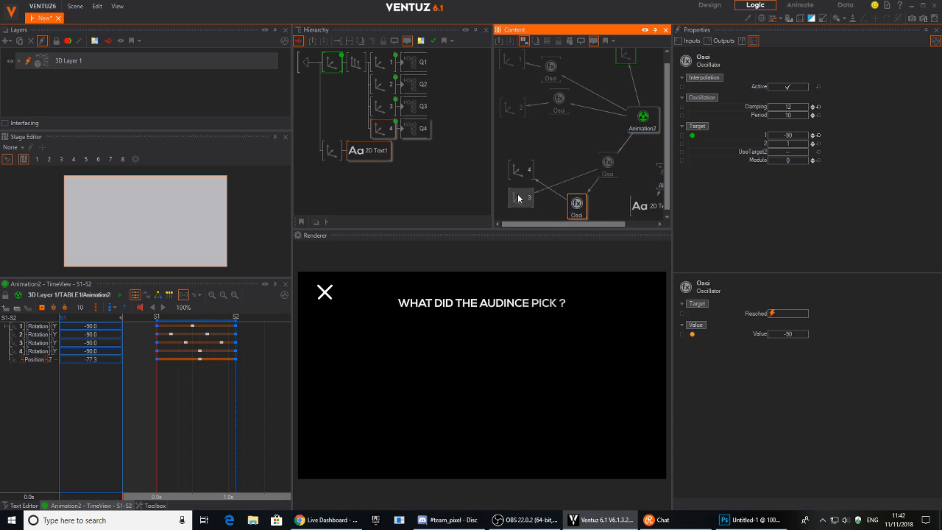
{"action": "left_click_drag", "start_coordinate": [519, 195], "coordinate": [507, 136]}
{"action": "left_click_drag", "start_coordinate": [607, 162], "coordinate": [561, 131]}
{"action": "left_click_drag", "start_coordinate": [521, 169], "coordinate": [511, 175]}
{"action": "left_click_drag", "start_coordinate": [579, 205], "coordinate": [562, 167]}
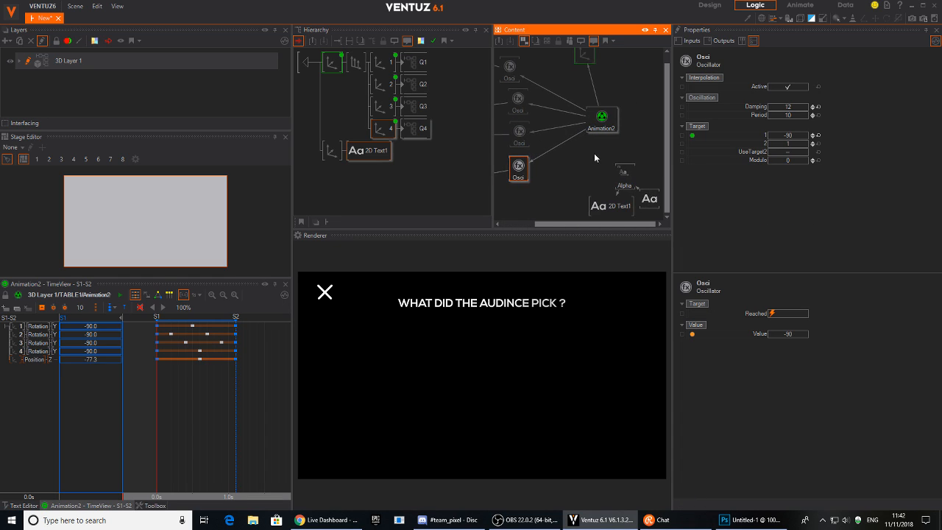
{"action": "left_click_drag", "start_coordinate": [615, 207], "coordinate": [597, 198]}
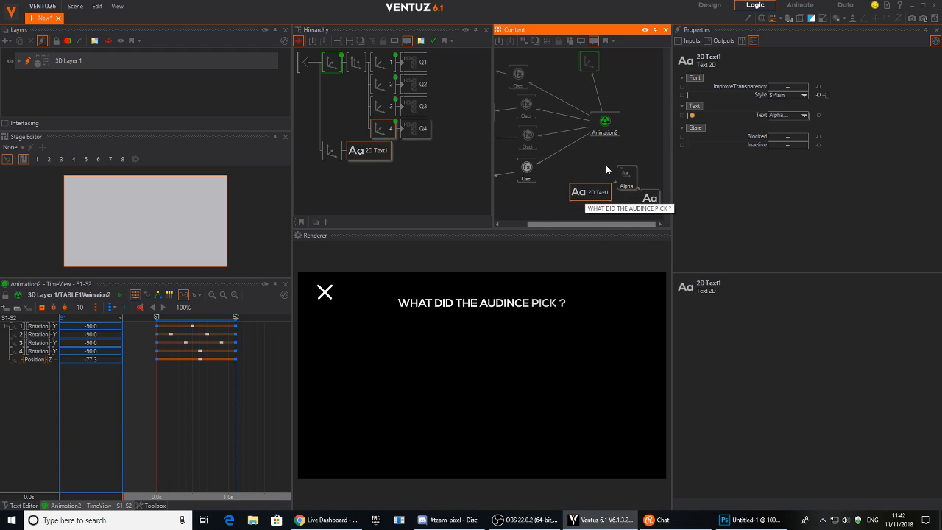
Group the 2D Text1, Alpha and text nodes together.
{"action": "left_click", "coordinate": [596, 172]}
{"action": "left_click_drag", "start_coordinate": [596, 175], "coordinate": [652, 214]}
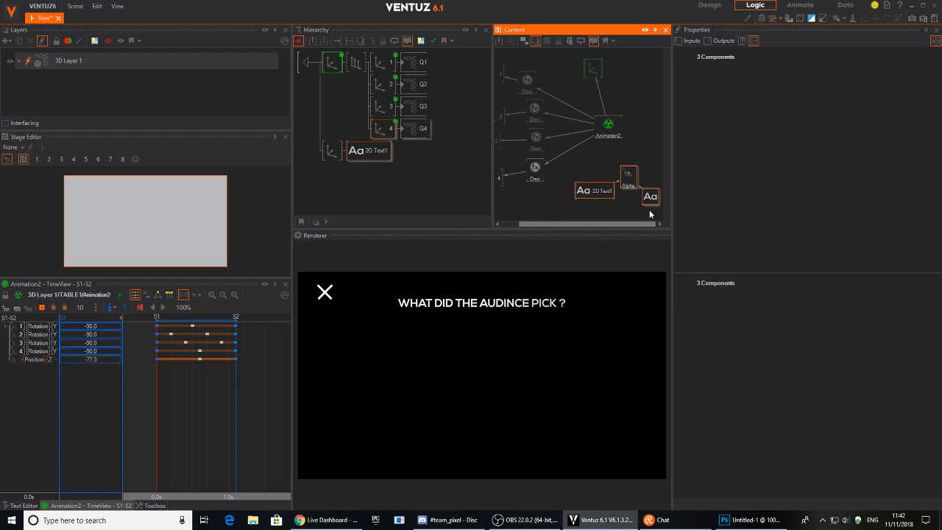
{"action": "key", "text": "ctrl+g"}
Key Alpha's Progress on Animation2 with a starting value of 0, then open the menu to test.
{"action": "left_click", "coordinate": [625, 190]}
{"action": "left_click_drag", "start_coordinate": [755, 86], "coordinate": [606, 133]}
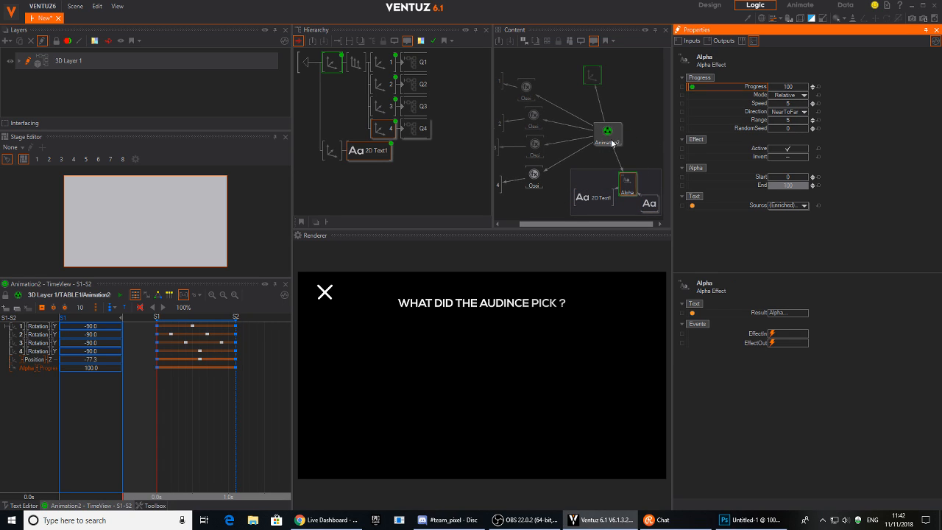
{"action": "left_click", "coordinate": [189, 404]}
{"action": "double_click", "coordinate": [91, 368]}
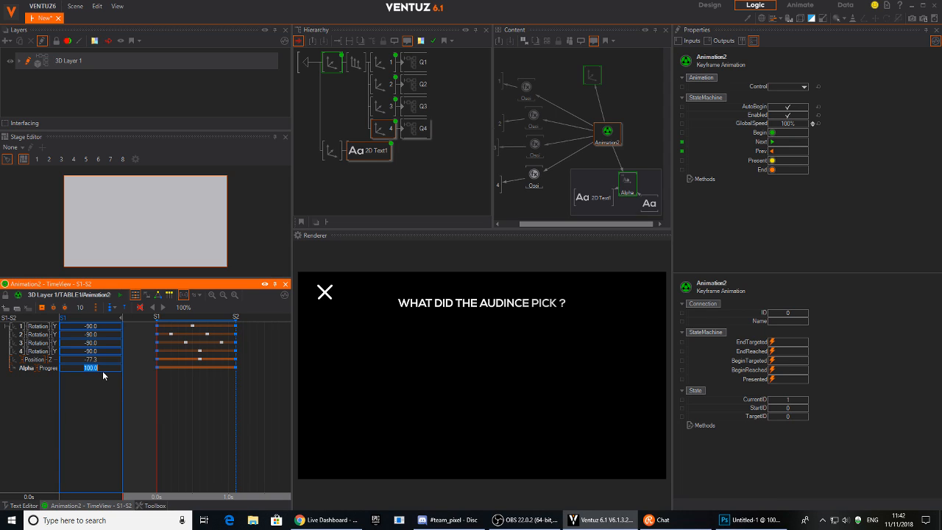
{"action": "type", "text": "0"}
{"action": "key", "text": "Return"}
{"action": "left_click", "coordinate": [329, 296]}
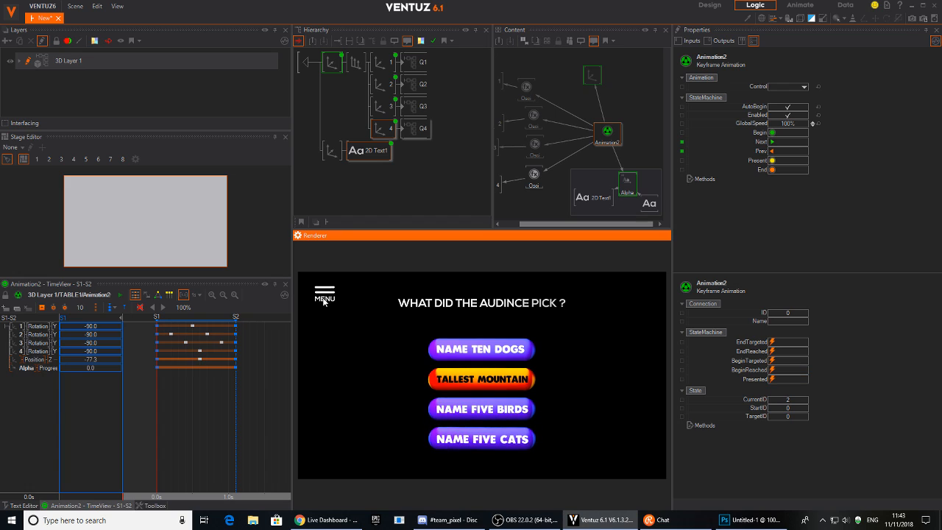
Test the menu fade-out and fade-in, then select TABLE1 one hierarchy level up.
{"action": "left_click", "coordinate": [324, 295]}
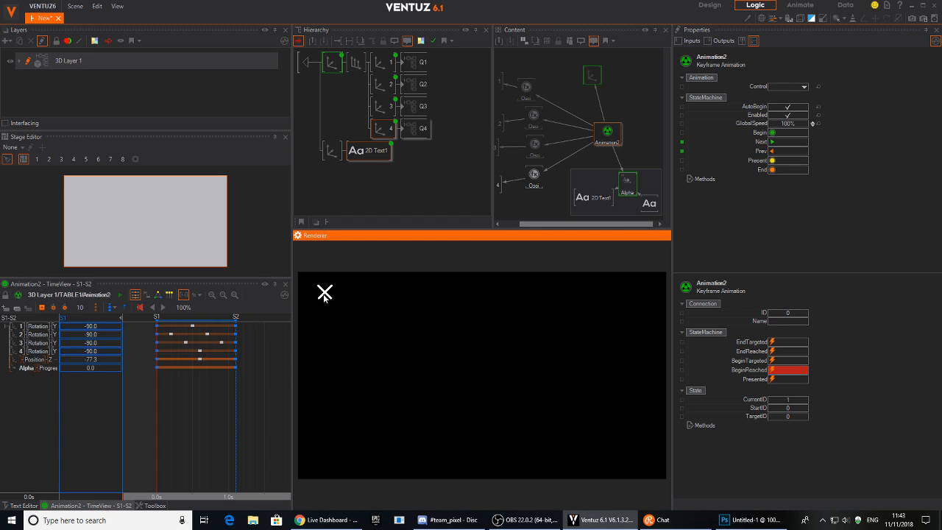
{"action": "left_click", "coordinate": [325, 295]}
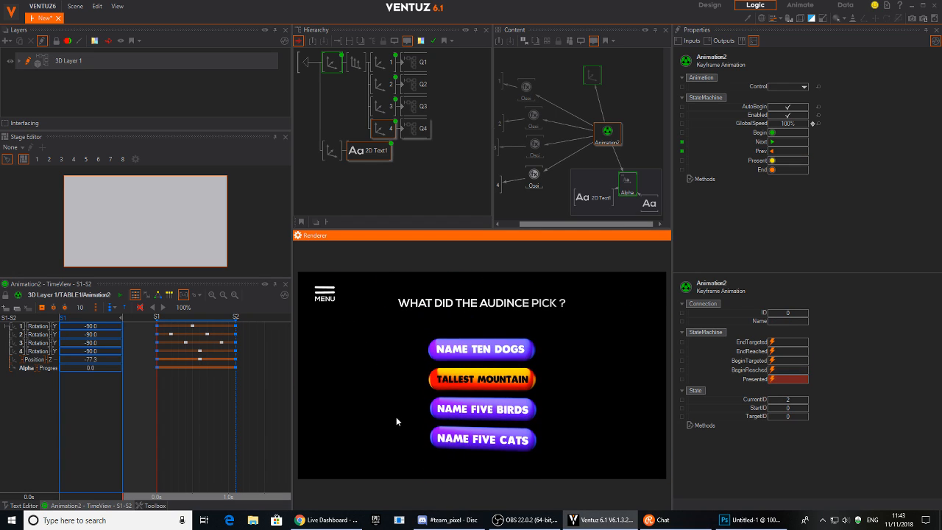
{"action": "left_click", "coordinate": [339, 99]}
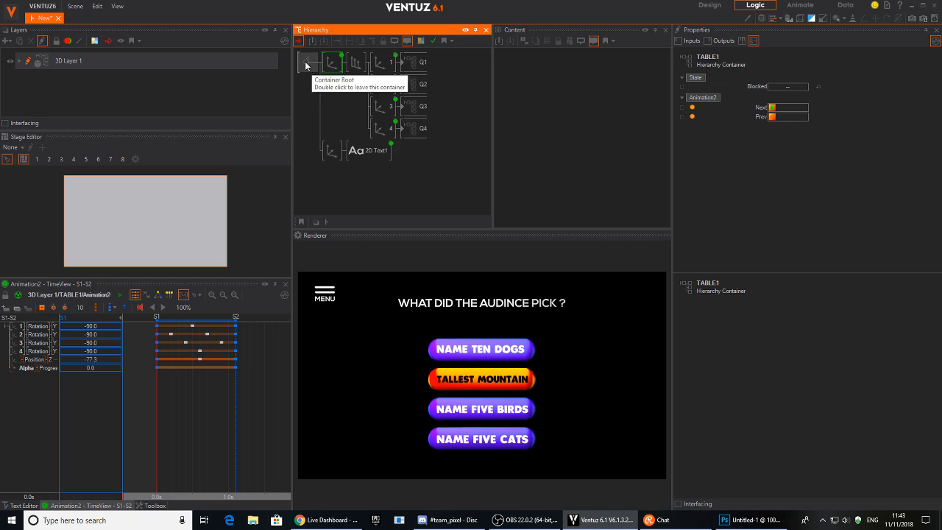
{"action": "left_click", "coordinate": [309, 62]}
{"action": "left_click", "coordinate": [332, 84]}
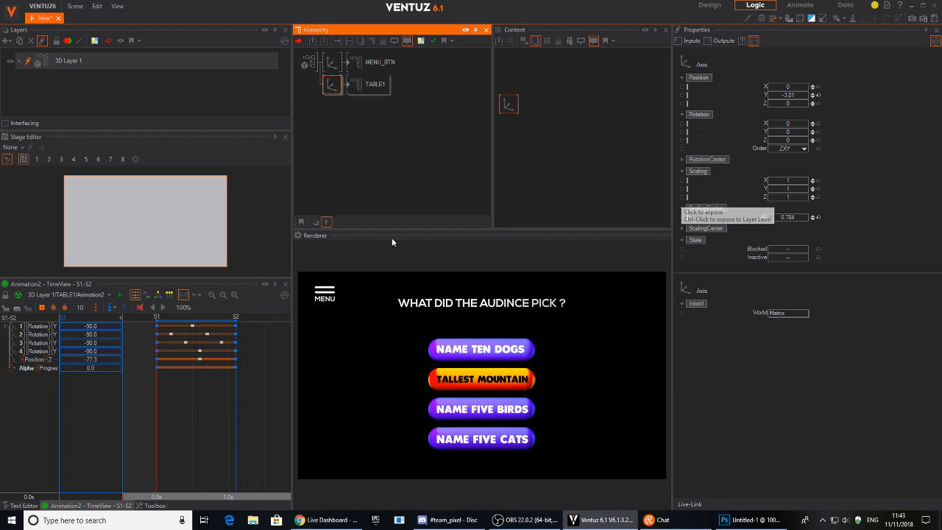
Close the menu so the title and buttons disappear, then bring OBS to the front.
{"action": "left_click", "coordinate": [331, 298]}
{"action": "left_click", "coordinate": [327, 295]}
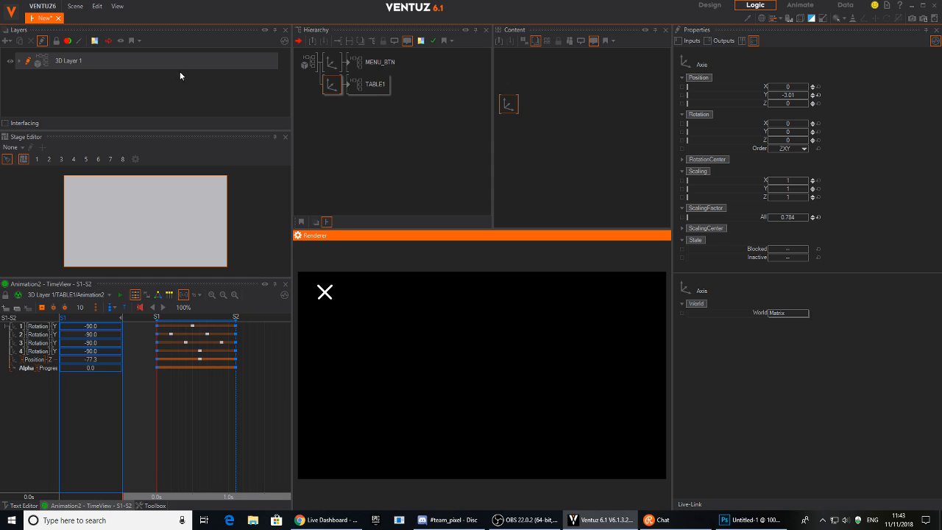
{"action": "left_click", "coordinate": [527, 527]}
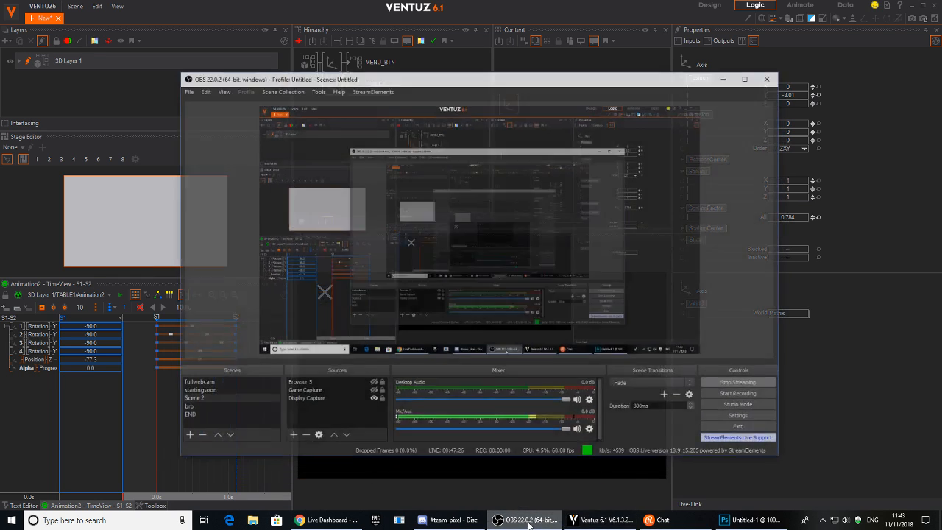